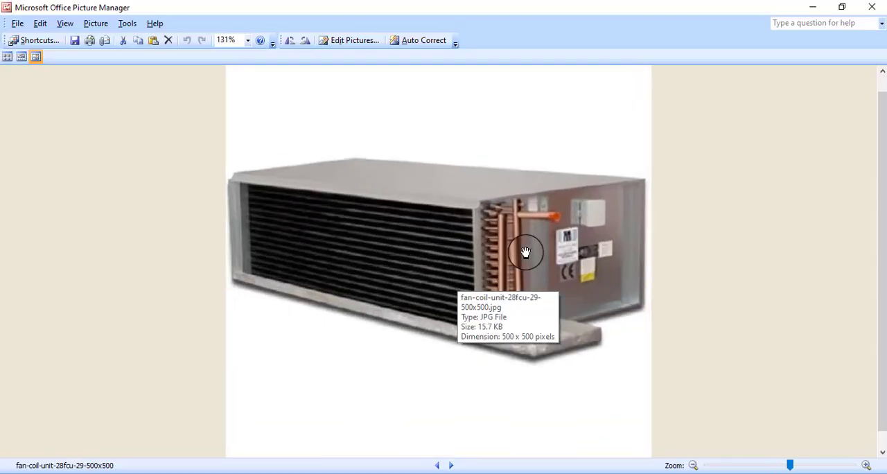
# Compare the fan coil unit photo with the box-shaped unit and connected ducts in the walls model
pyautogui.scroll(1, 525, 252)
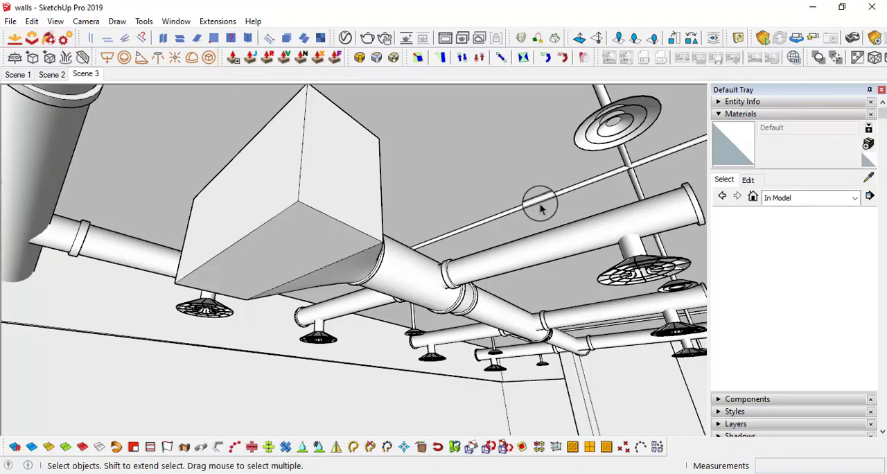
pyautogui.moveTo(582, 192); pyautogui.dragTo(480, 228, button='middle')
pyautogui.click(481, 462)
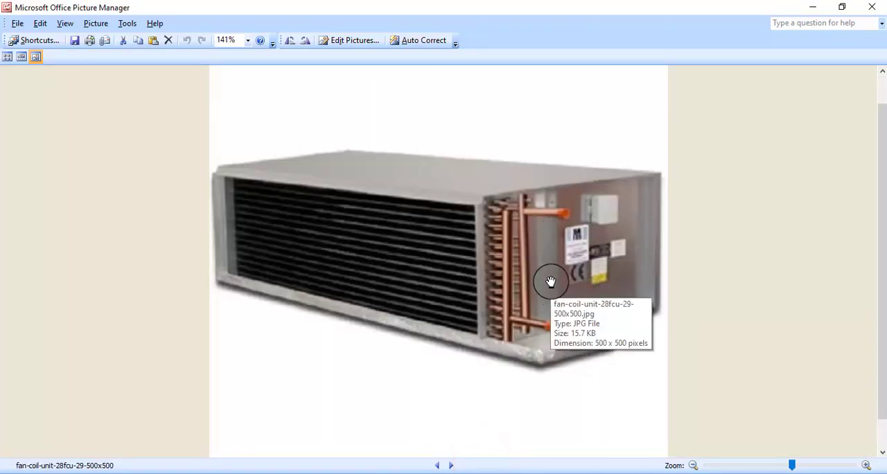
pyautogui.click(425, 471)
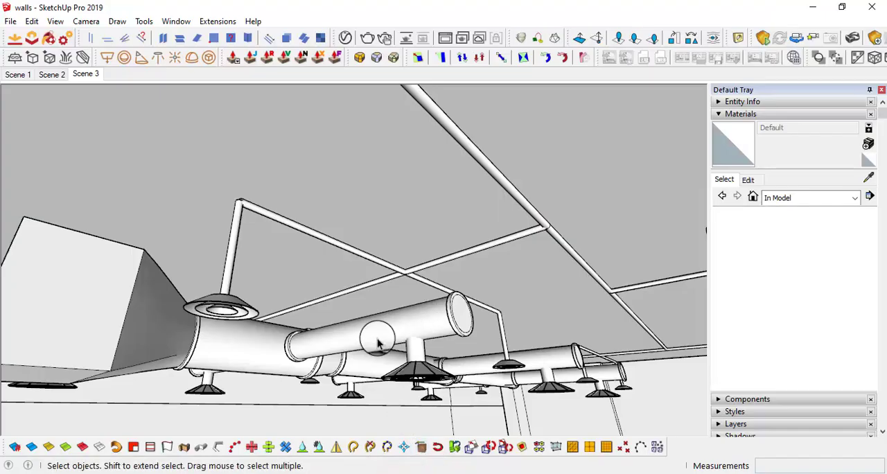
pyautogui.moveTo(378, 342)
pyautogui.mouseDown(button='middle')
pyautogui.moveTo(340, 301)
pyautogui.moveTo(388, 277)
pyautogui.moveTo(393, 231)
pyautogui.moveTo(307, 273)
pyautogui.moveTo(331, 340)
pyautogui.moveTo(407, 273)
pyautogui.mouseUp(button='middle')
pyautogui.click(407, 274)
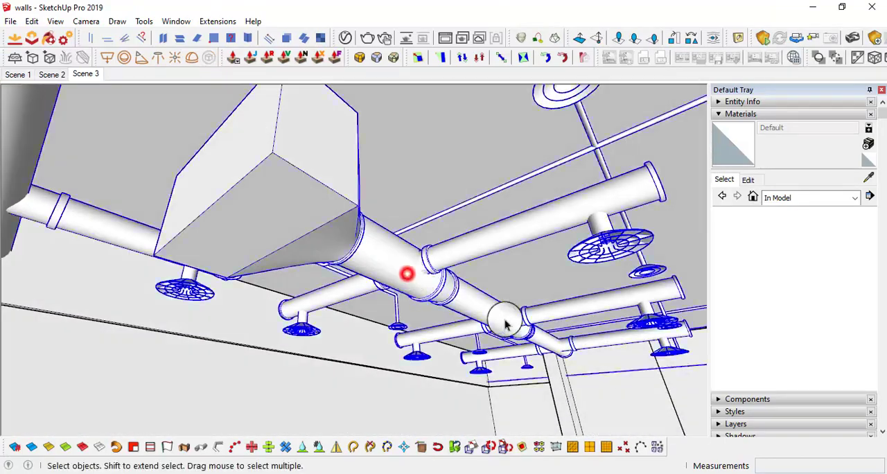
pyautogui.moveTo(485, 311); pyautogui.dragTo(417, 313, button='middle')
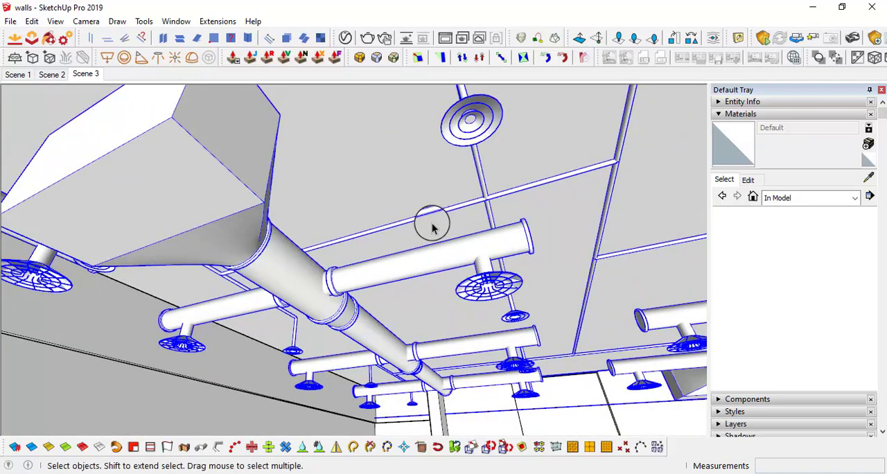
pyautogui.moveTo(341, 311); pyautogui.dragTo(309, 291, button='middle')
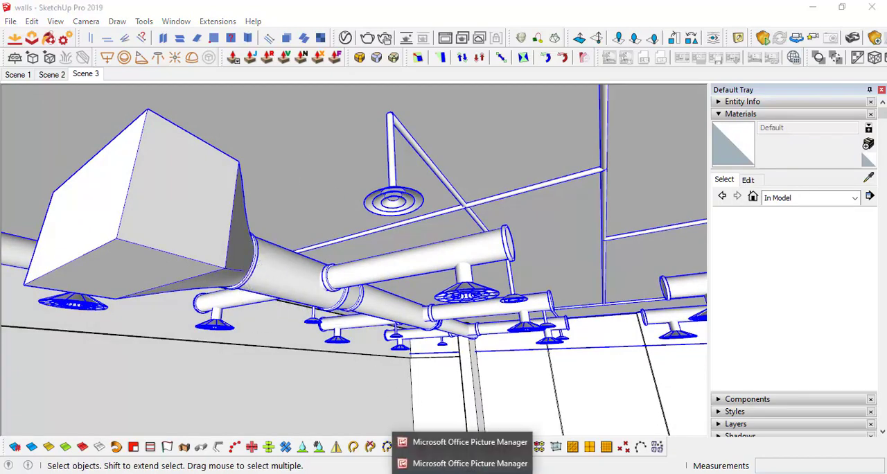
pyautogui.click(465, 460)
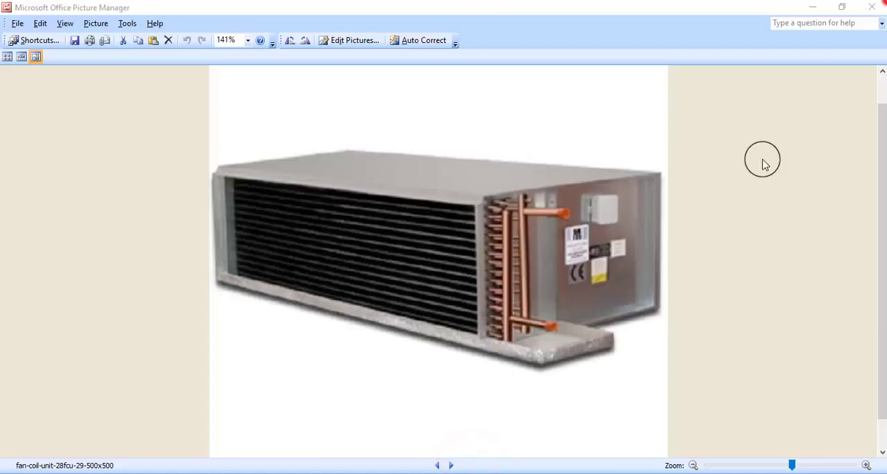
# Close the fan coil unit photo and examine the ducts, diffusers, pipes and hanging rods in the ceiling reference photo
pyautogui.click(871, 6)
pyautogui.click(463, 466)
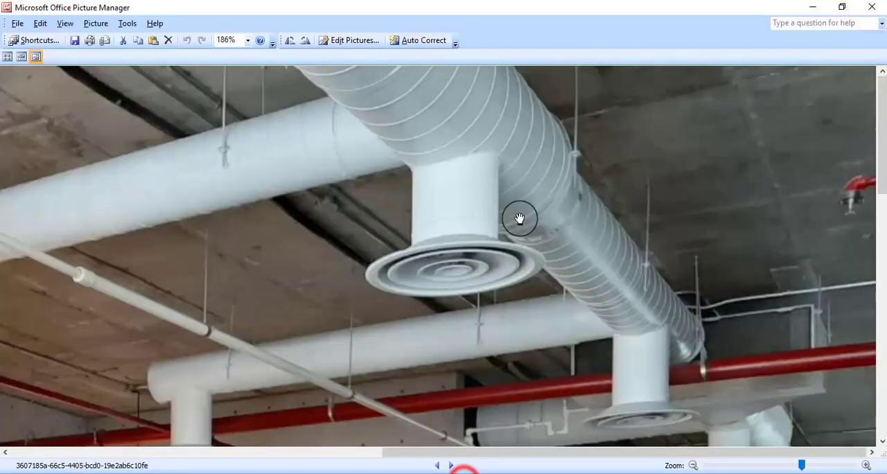
pyautogui.click(539, 180)
pyautogui.moveTo(494, 196); pyautogui.dragTo(603, 134)
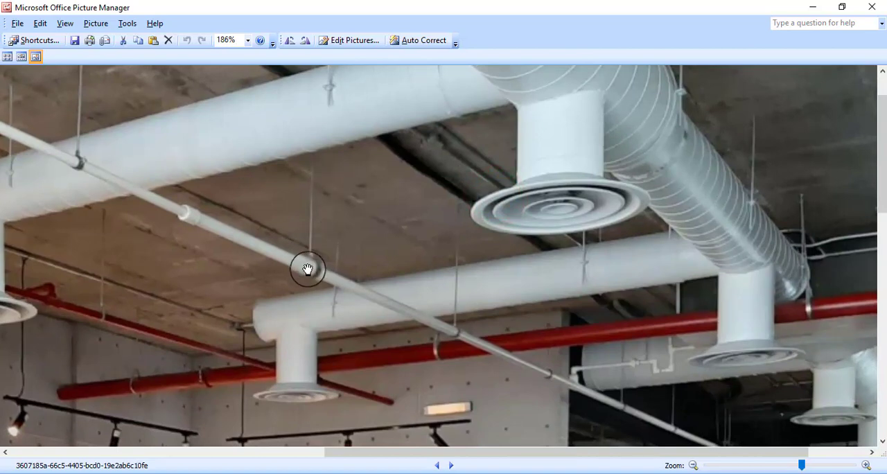
pyautogui.moveTo(664, 113); pyautogui.dragTo(626, 153)
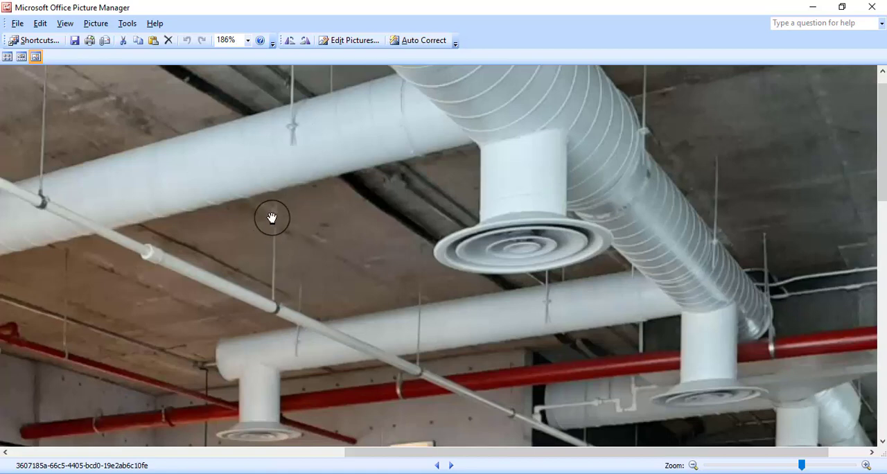
pyautogui.moveTo(638, 169); pyautogui.dragTo(396, 283)
pyautogui.moveTo(601, 291); pyautogui.dragTo(501, 242)
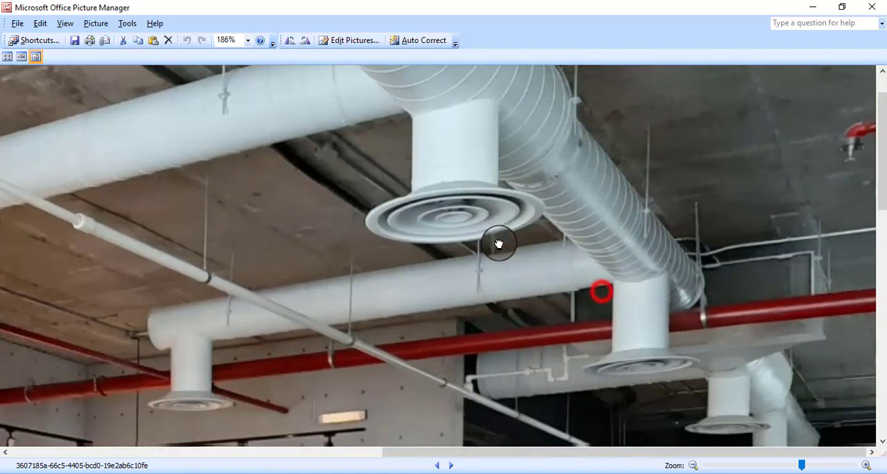
pyautogui.moveTo(401, 354); pyautogui.dragTo(457, 316)
pyautogui.moveTo(356, 335)
pyautogui.mouseDown()
pyautogui.moveTo(471, 298)
pyautogui.moveTo(548, 287)
pyautogui.moveTo(451, 284)
pyautogui.mouseUp()
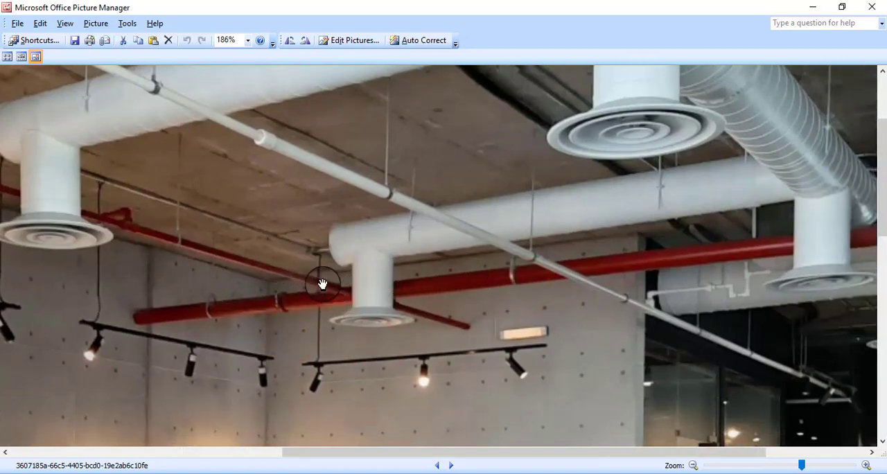
pyautogui.moveTo(276, 274); pyautogui.dragTo(347, 306)
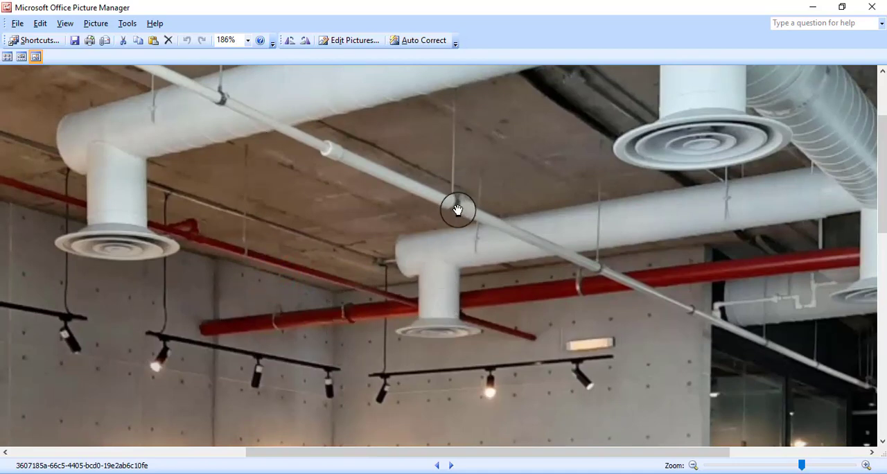
pyautogui.moveTo(800, 79); pyautogui.dragTo(575, 188)
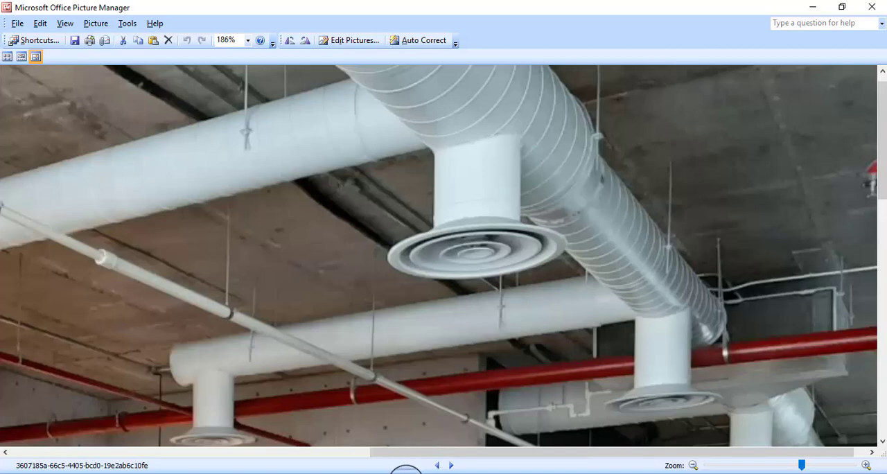
# Switch to SketchUp and open the ductwork group for editing, focusing on the box-shaped unit
pyautogui.moveTo(406, 471)
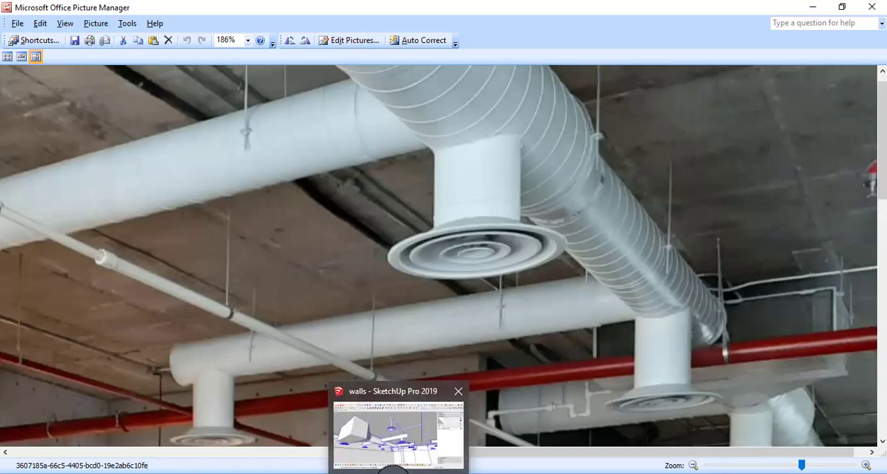
pyautogui.click(394, 471)
pyautogui.moveTo(444, 264); pyautogui.dragTo(257, 240, button='middle')
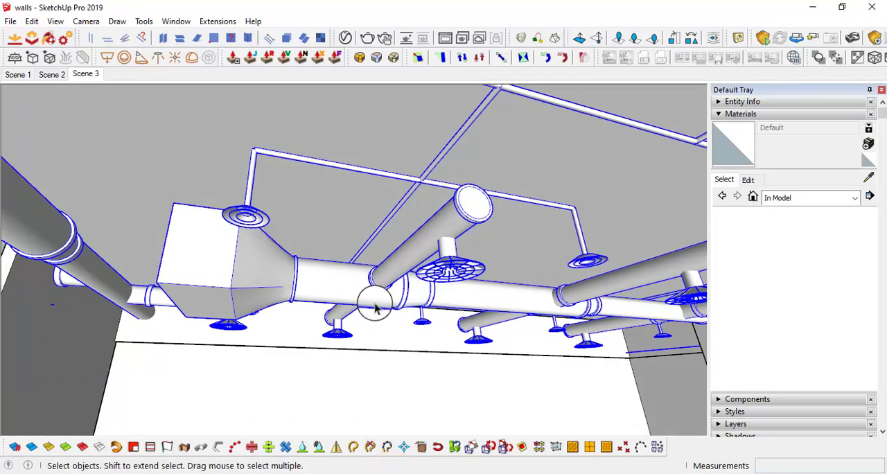
pyautogui.click(280, 290)
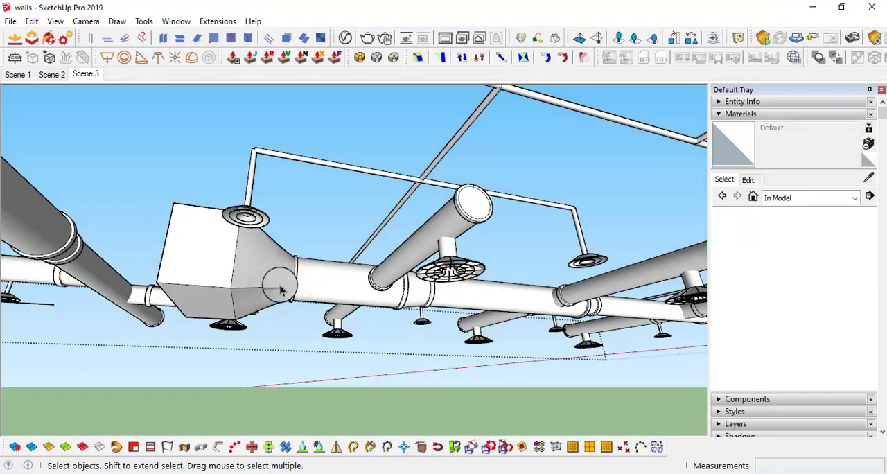
pyautogui.moveTo(277, 287); pyautogui.dragTo(303, 292, button='middle')
pyautogui.scroll(3, 303, 293)
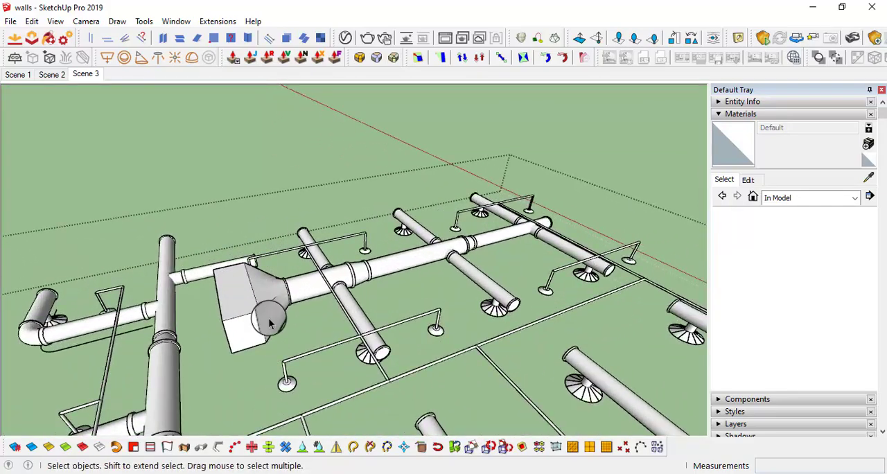
pyautogui.moveTo(270, 322)
pyautogui.mouseDown(button='middle')
pyautogui.moveTo(269, 294)
pyautogui.moveTo(239, 311)
pyautogui.moveTo(589, 342)
pyautogui.moveTo(575, 366)
pyautogui.moveTo(437, 341)
pyautogui.moveTo(493, 364)
pyautogui.moveTo(397, 373)
pyautogui.mouseUp(button='middle')
pyautogui.scroll(3, 428, 325)
pyautogui.scroll(3, 398, 373)
pyautogui.press('l')
pyautogui.moveTo(357, 353)
pyautogui.mouseDown(button='middle')
pyautogui.moveTo(336, 363)
pyautogui.moveTo(439, 367)
pyautogui.moveTo(314, 339)
pyautogui.moveTo(338, 356)
pyautogui.moveTo(331, 386)
pyautogui.mouseUp(button='middle')
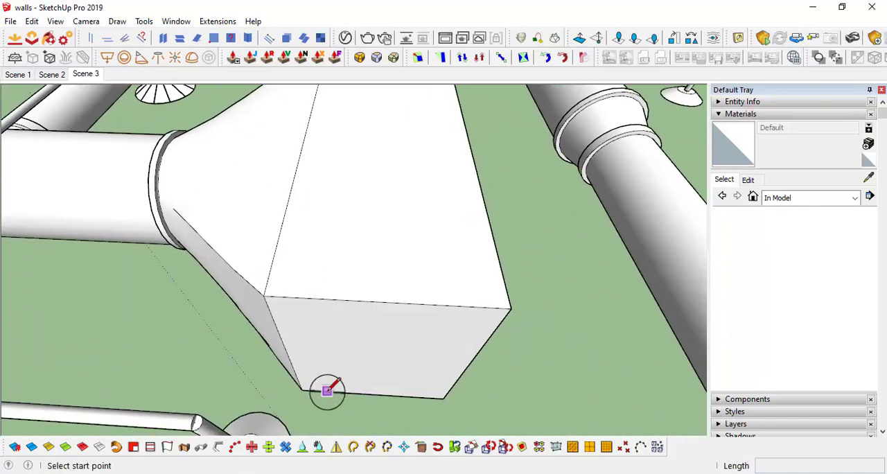
pyautogui.click(327, 391)
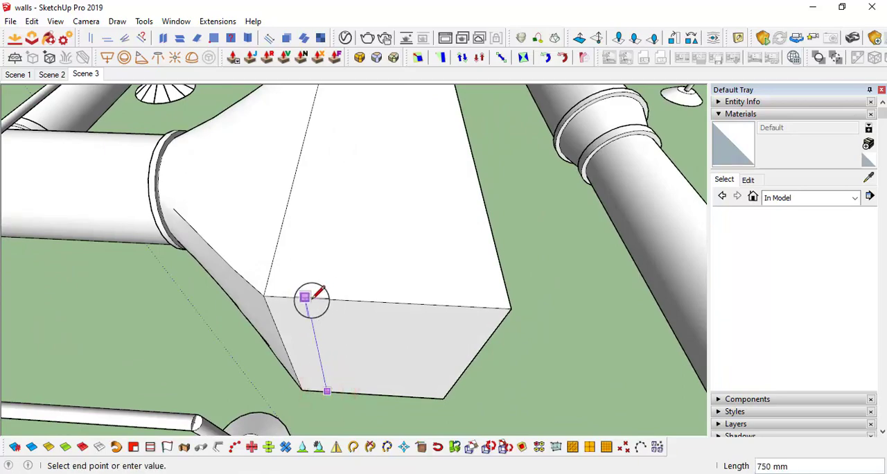
pyautogui.press('space')
# Draw a straight line from edge to edge across the side face of the box-shaped unit, near its corner
pyautogui.moveTo(362, 392); pyautogui.dragTo(366, 284, button='middle')
pyautogui.press('l')
pyautogui.click(296, 301)
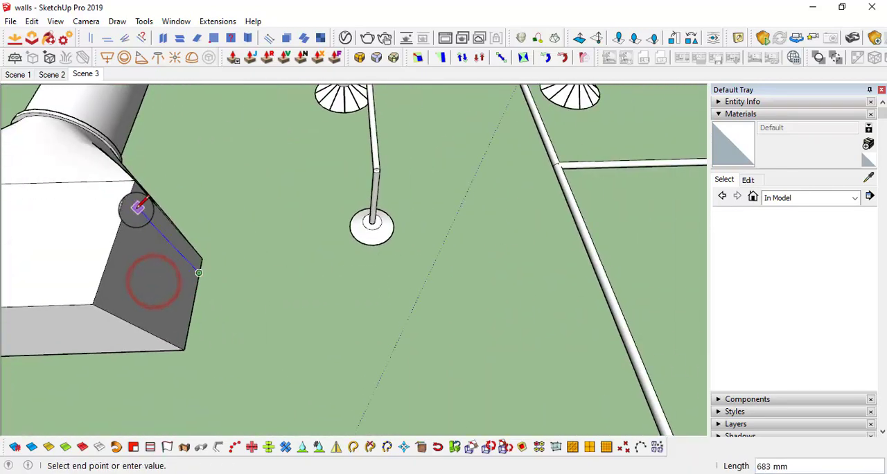
pyautogui.moveTo(123, 237); pyautogui.dragTo(237, 282, button='middle')
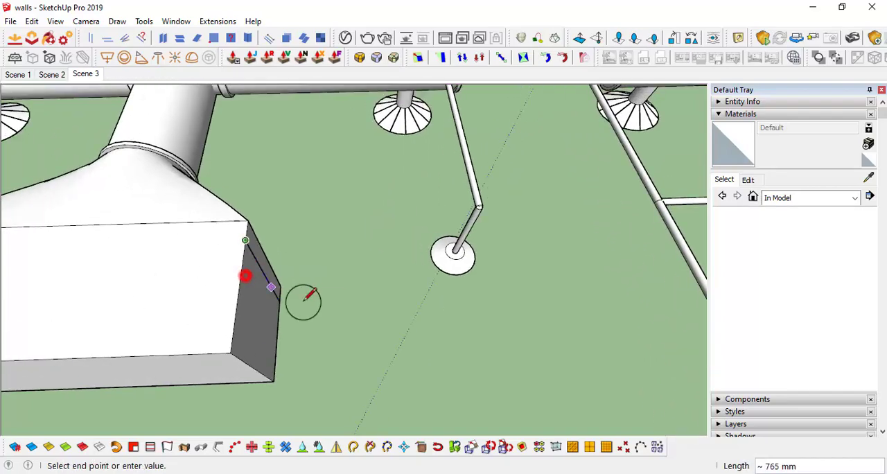
pyautogui.scroll(4, 305, 301)
pyautogui.scroll(-4, 309, 268)
pyautogui.moveTo(309, 268); pyautogui.dragTo(470, 285, button='middle')
pyautogui.moveTo(346, 344); pyautogui.dragTo(335, 296, button='middle')
pyautogui.scroll(5, 318, 310)
pyautogui.scroll(-6, 335, 295)
pyautogui.scroll(4, 453, 348)
pyautogui.moveTo(454, 349); pyautogui.dragTo(717, 398, button='middle')
pyautogui.scroll(2, 516, 289)
pyautogui.moveTo(489, 291); pyautogui.dragTo(483, 349, button='middle')
pyautogui.scroll(2, 388, 312)
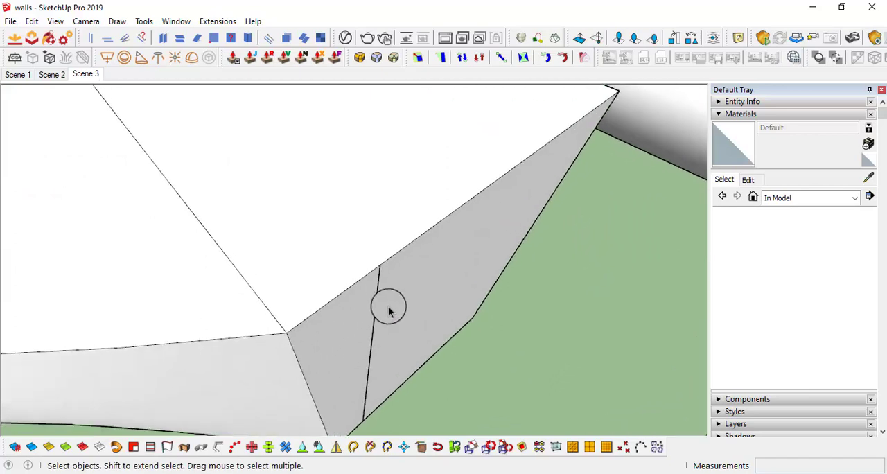
# Draw a 20 by 3 mm rectangle on the unit's large face, beside the end of the side line
pyautogui.moveTo(388, 311); pyautogui.dragTo(366, 268, button='middle')
pyautogui.press('r')
pyautogui.scroll(2, 350, 269)
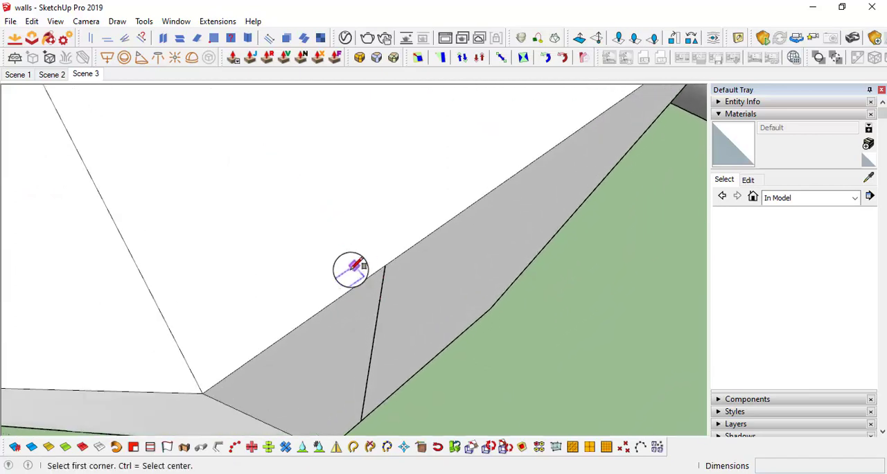
pyautogui.click(350, 270)
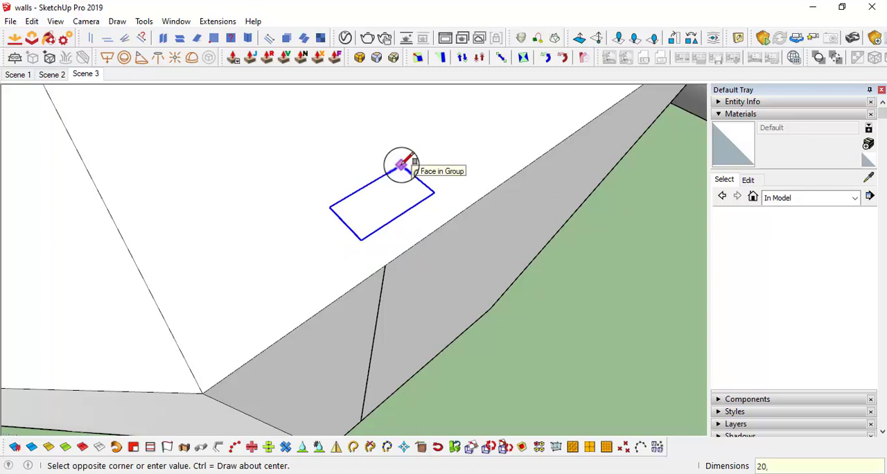
pyautogui.press('Return')
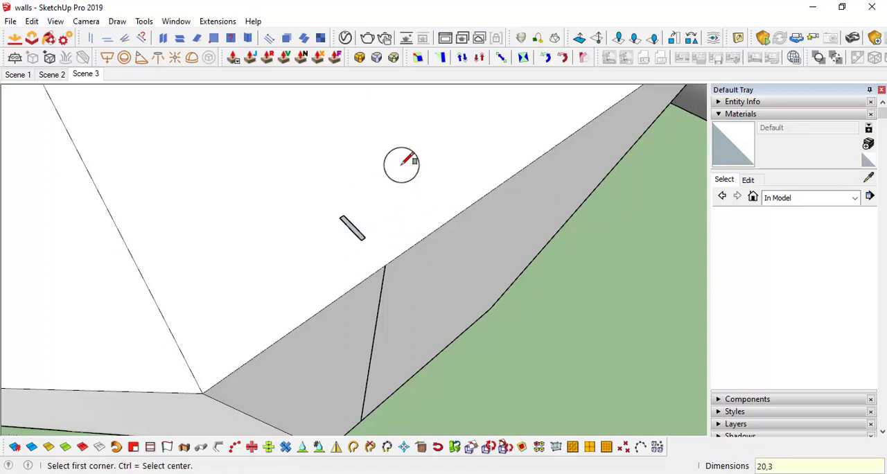
pyautogui.scroll(3, 367, 239)
# Rotate the small rectangle 90 degrees so its long side runs along the unit's edge
pyautogui.press('space')
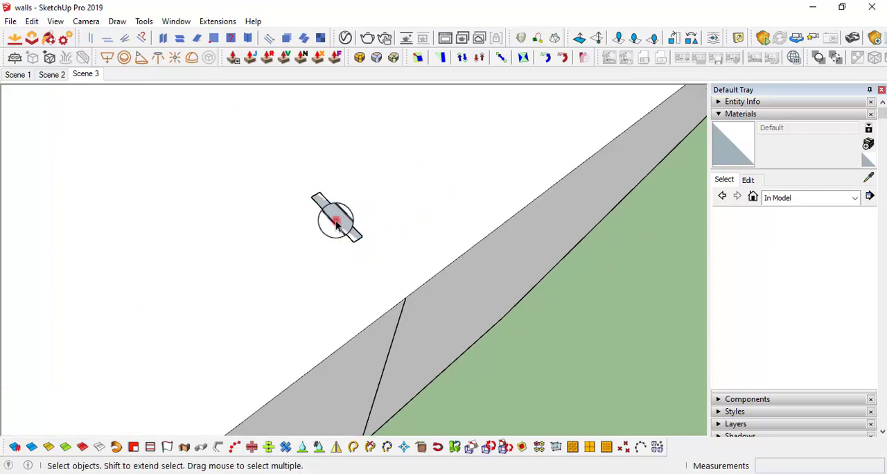
pyautogui.press('r')
pyautogui.moveTo(337, 220); pyautogui.dragTo(345, 239, button='middle')
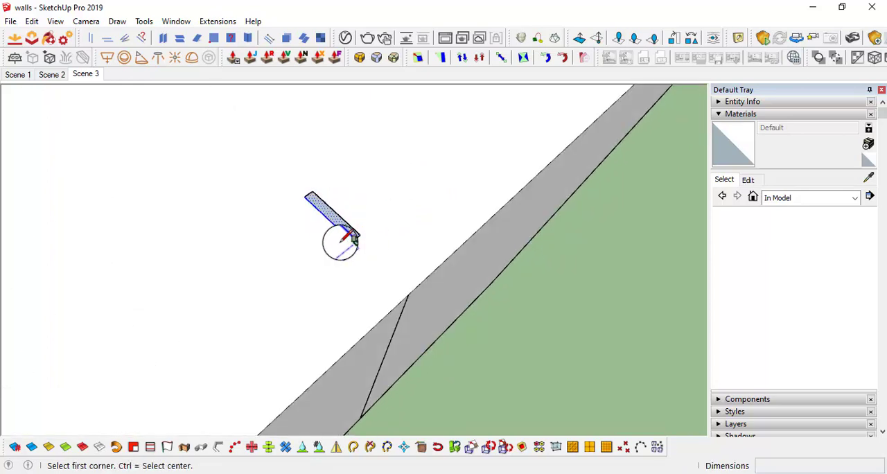
pyautogui.press('q')
pyautogui.click(326, 218)
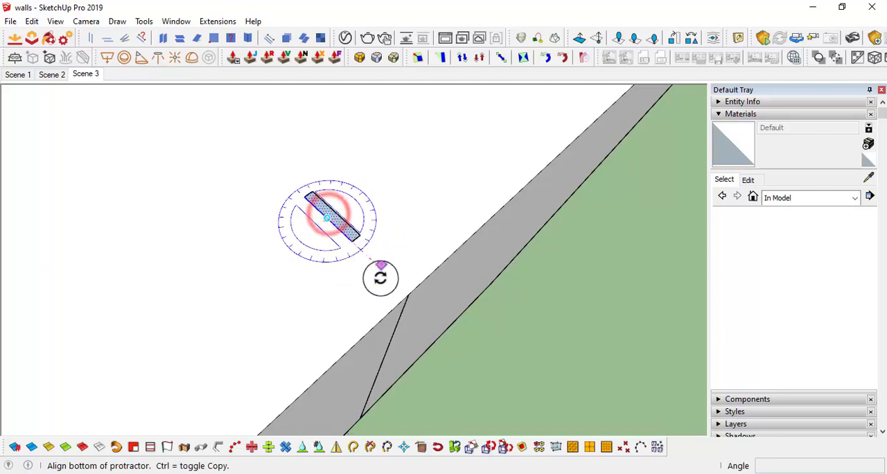
pyautogui.click(385, 276)
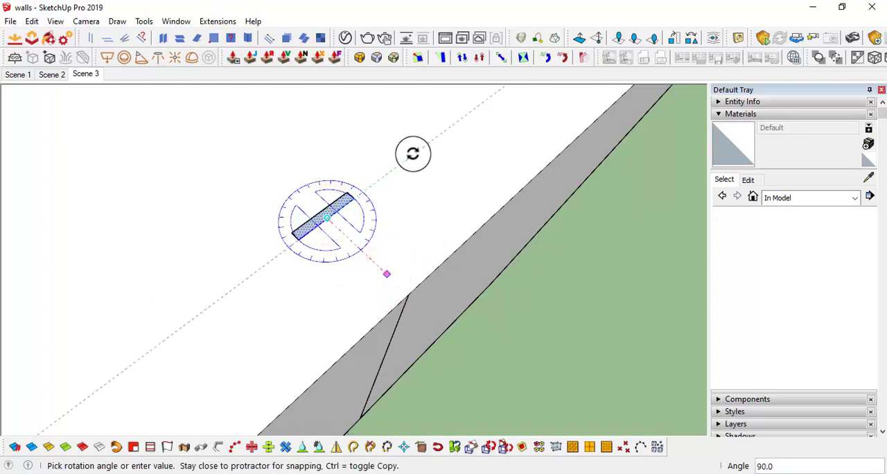
pyautogui.click(412, 154)
# Move the small rectangle by its long side's midpoint onto the end of the side line at the unit's edge
pyautogui.press('m')
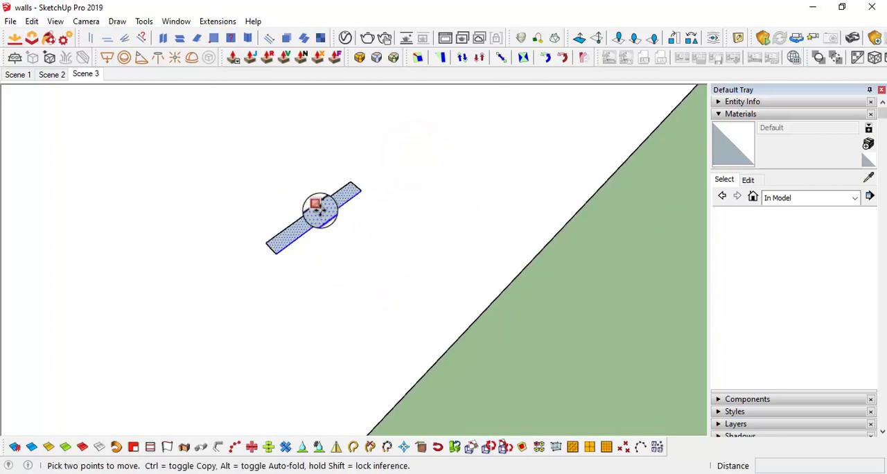
pyautogui.press('space')
pyautogui.click(321, 211)
pyautogui.press('m')
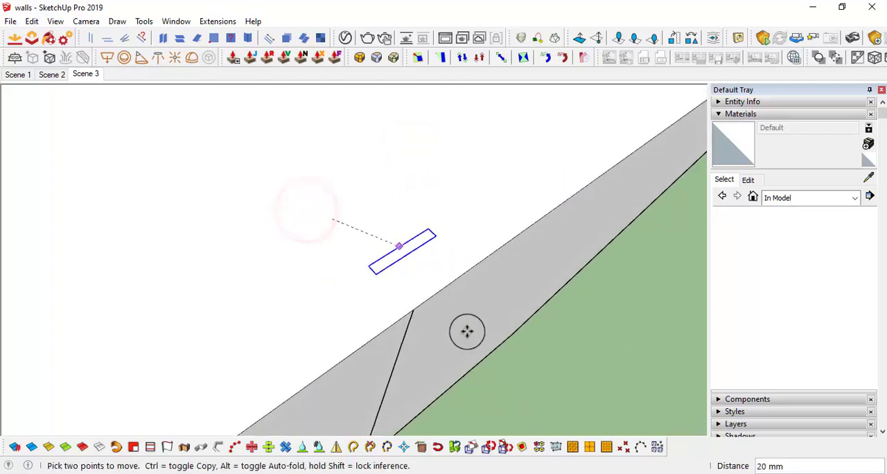
pyautogui.click(413, 309)
pyautogui.moveTo(435, 271); pyautogui.dragTo(342, 229, button='middle')
pyautogui.moveTo(274, 259); pyautogui.dragTo(309, 223, button='middle')
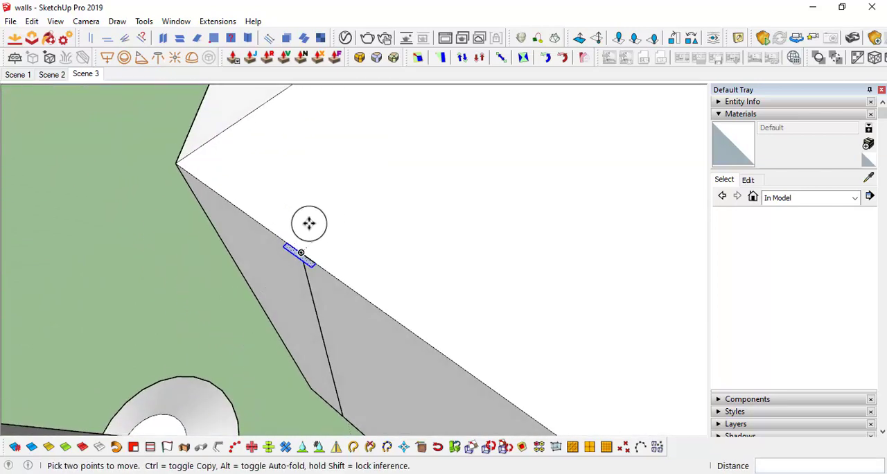
pyautogui.moveTo(323, 269); pyautogui.dragTo(378, 283, button='middle')
pyautogui.press('space')
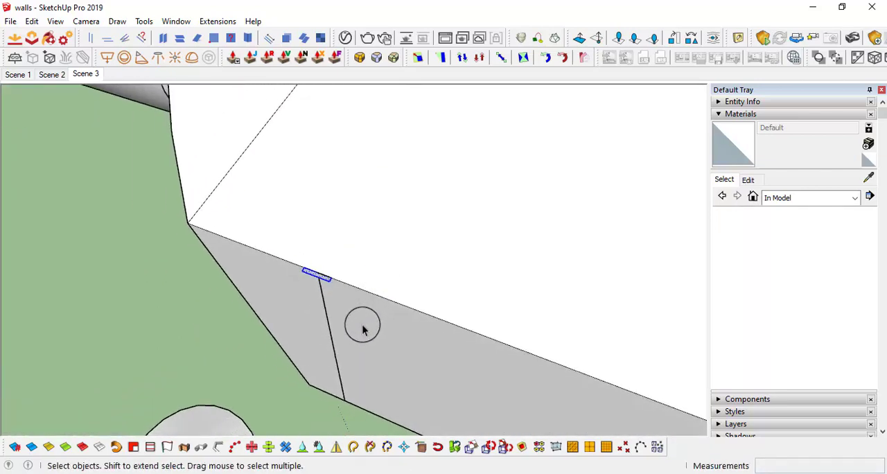
pyautogui.moveTo(362, 325); pyautogui.dragTo(510, 141, button='middle')
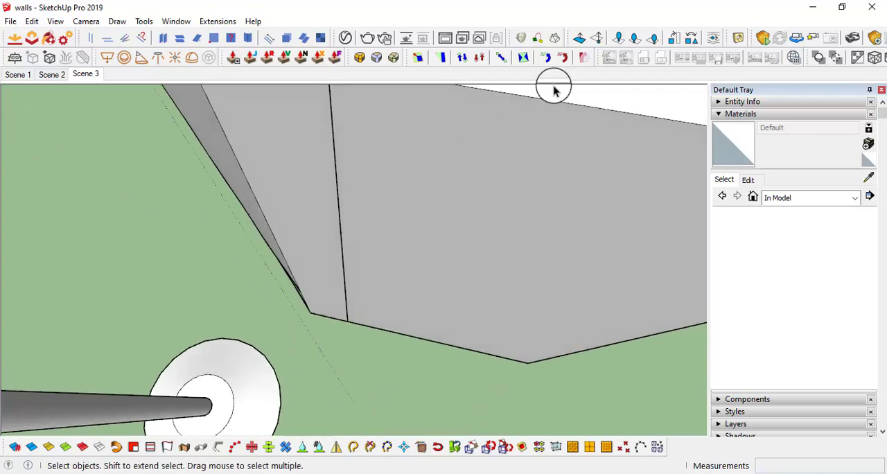
# Select the support path line and examine its run around the unit's sides and underside in X-ray view
pyautogui.moveTo(379, 207); pyautogui.dragTo(332, 239, button='middle')
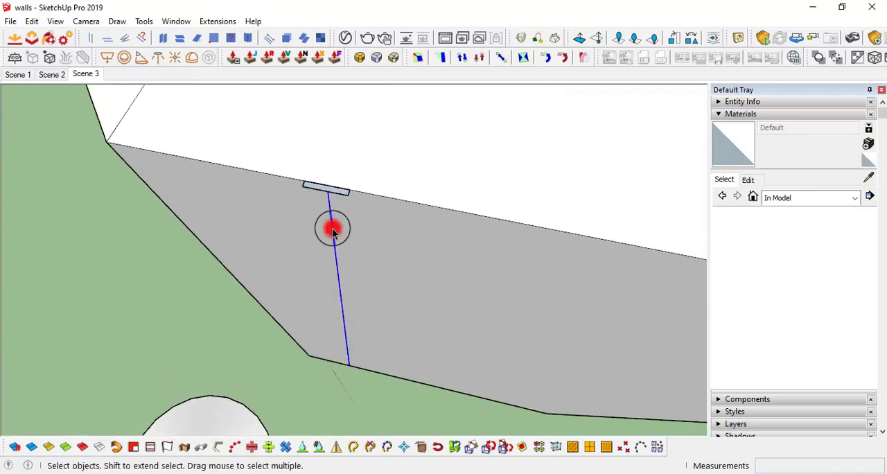
pyautogui.scroll(-3, 332, 232)
pyautogui.moveTo(401, 293); pyautogui.dragTo(489, 316, button='middle')
pyautogui.hotkey('alt', 'x')
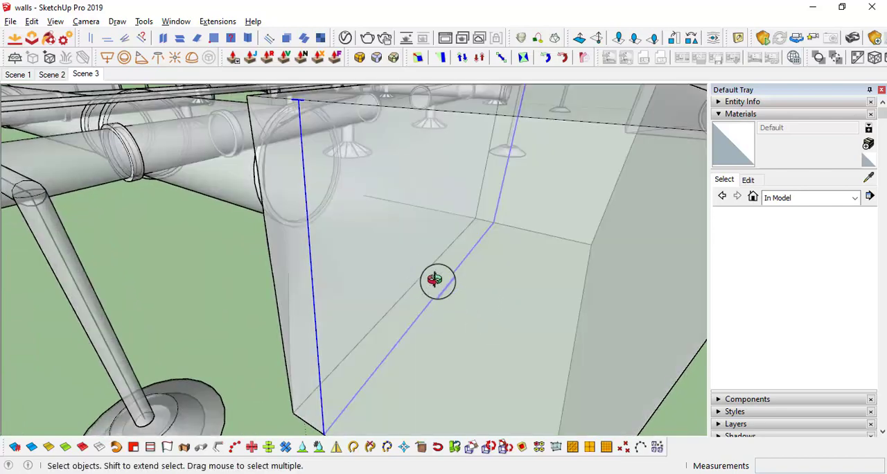
pyautogui.moveTo(437, 281); pyautogui.dragTo(459, 339, button='middle')
pyautogui.scroll(-2, 489, 275)
pyautogui.moveTo(458, 183); pyautogui.dragTo(441, 182, button='middle')
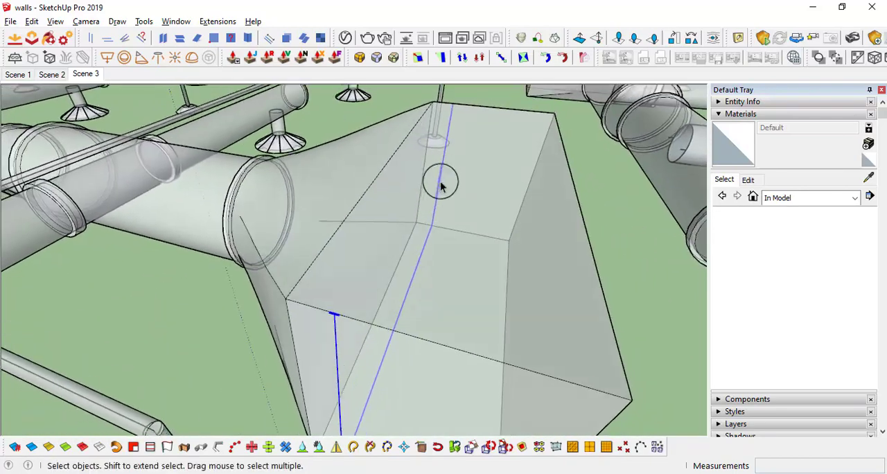
pyautogui.scroll(-2, 443, 229)
pyautogui.moveTo(443, 230); pyautogui.dragTo(450, 212, button='middle')
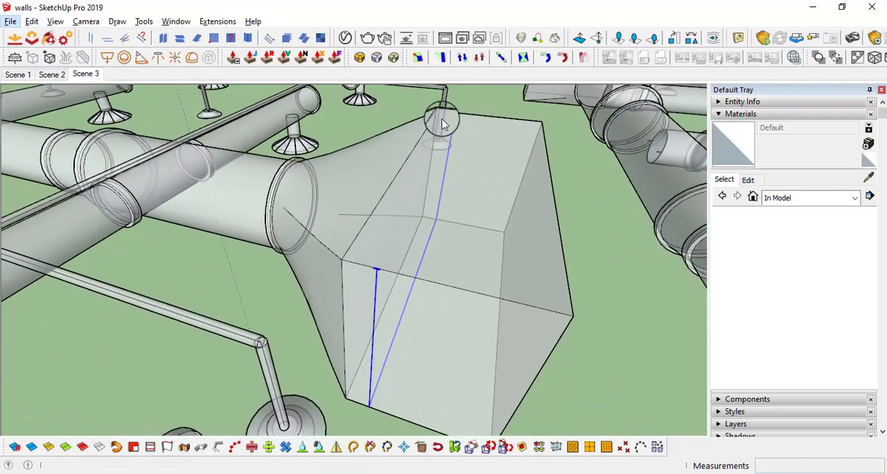
pyautogui.scroll(5, 377, 273)
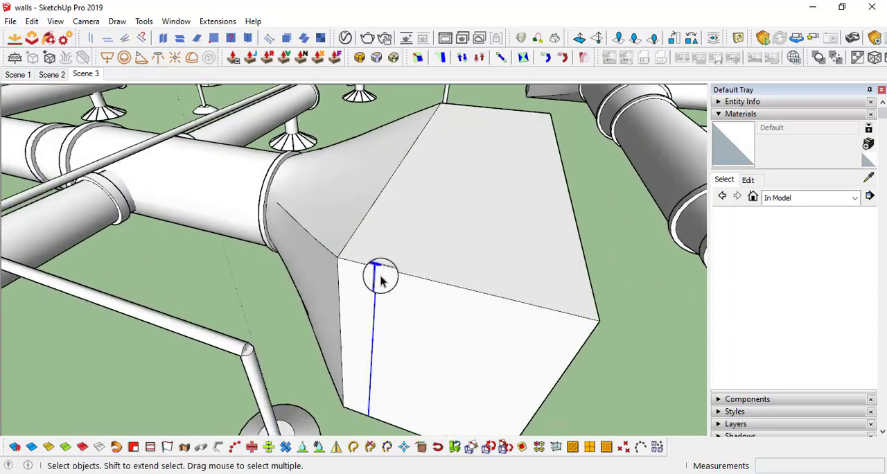
# Extrude the small rectangle along the selected path line with Follow Me to form a U-shaped strap around the unit
pyautogui.moveTo(368, 265)
pyautogui.mouseDown(button='middle')
pyautogui.moveTo(424, 307)
pyautogui.moveTo(375, 255)
pyautogui.mouseUp(button='middle')
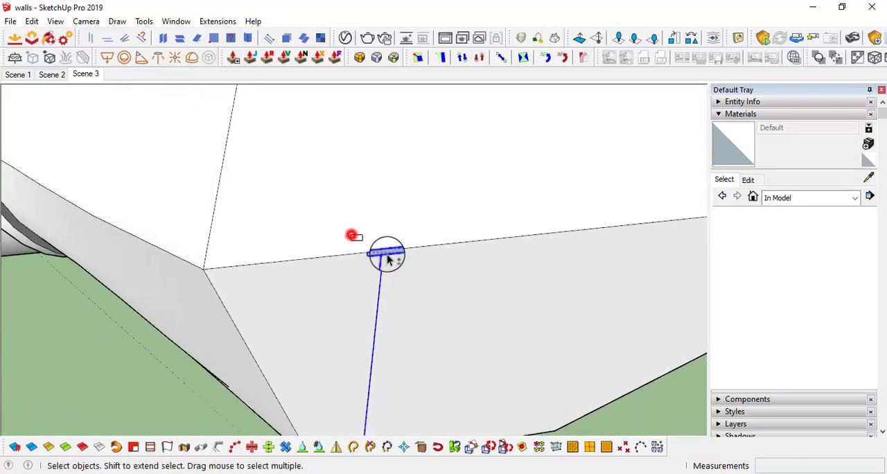
pyautogui.moveTo(388, 260); pyautogui.dragTo(462, 260)
pyautogui.moveTo(461, 259); pyautogui.dragTo(402, 247, button='middle')
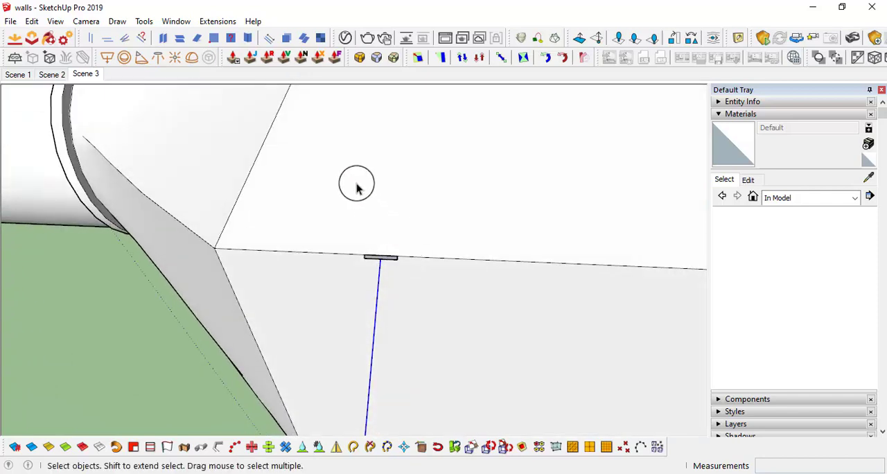
pyautogui.click(144, 22)
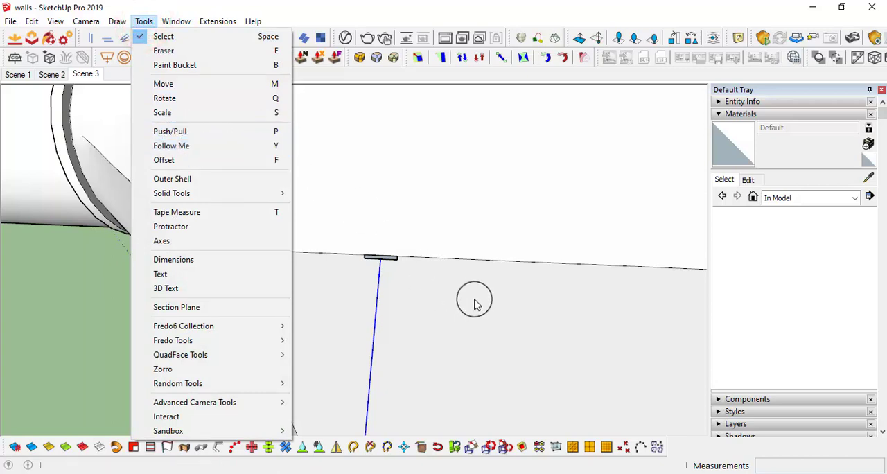
pyautogui.click(275, 145)
pyautogui.scroll(4, 393, 255)
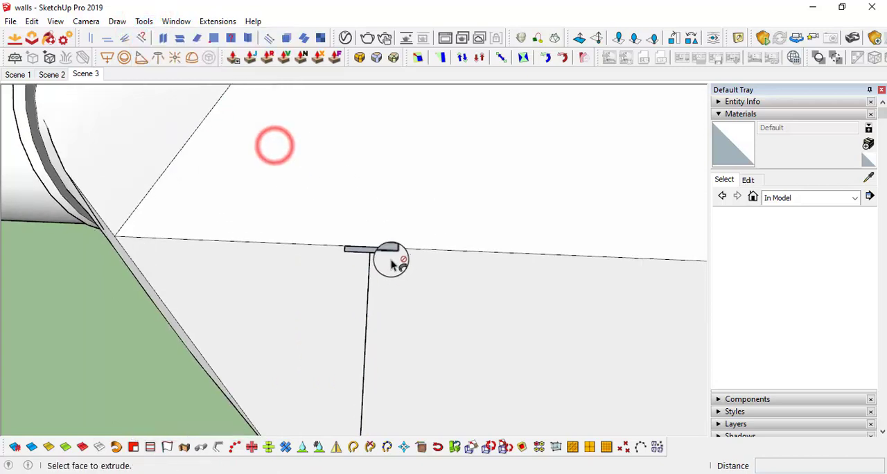
pyautogui.moveTo(387, 252); pyautogui.dragTo(177, 374, button='middle')
pyautogui.press('space')
# Reverse the faces of the entire U-shaped strap and make it a group
pyautogui.scroll(3, 466, 206)
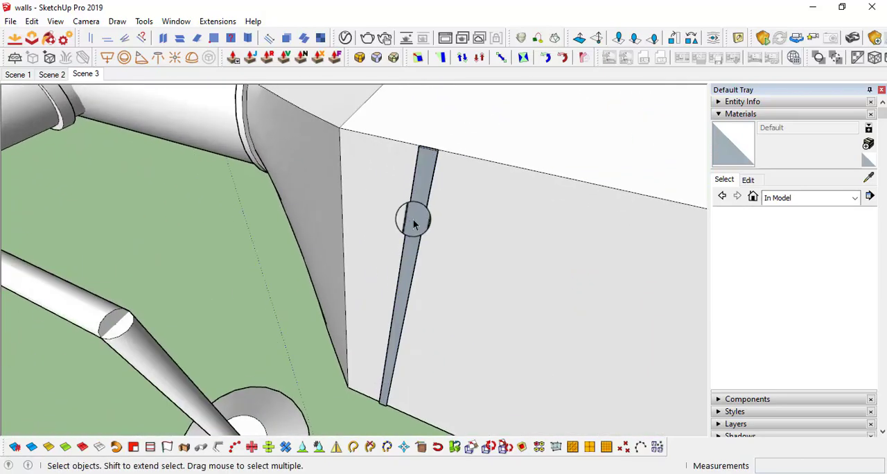
pyautogui.click(415, 208)
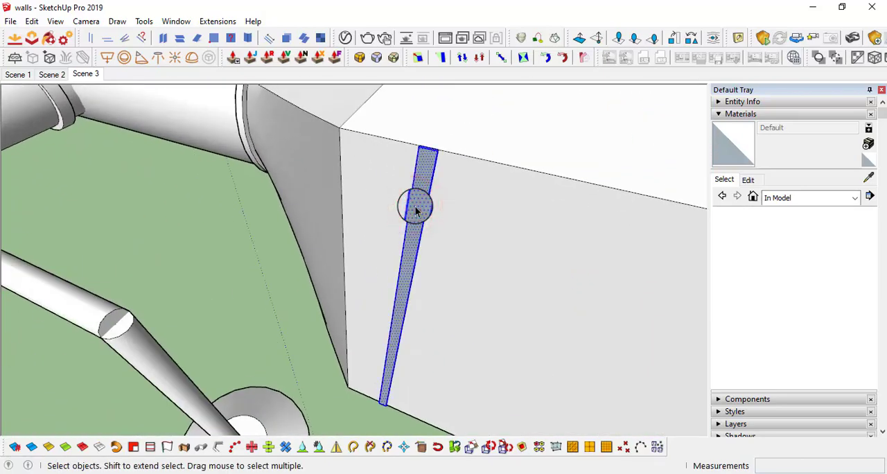
pyautogui.rightClick(415, 210)
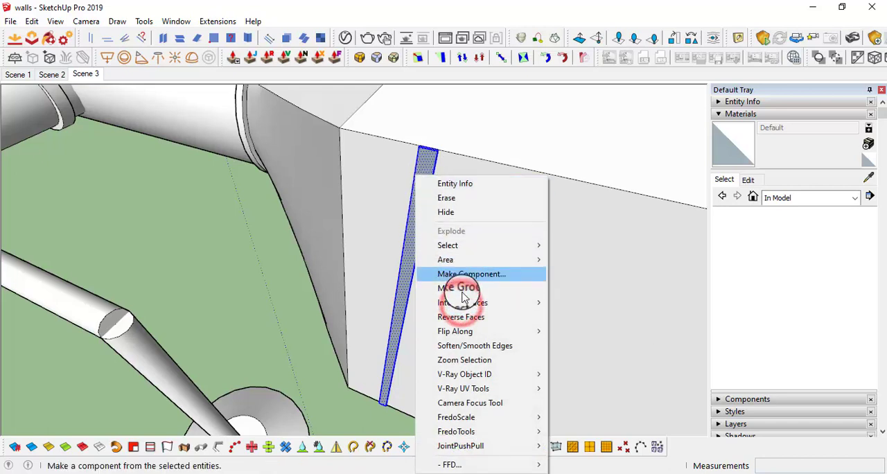
pyautogui.click(462, 317)
pyautogui.rightClick(417, 191)
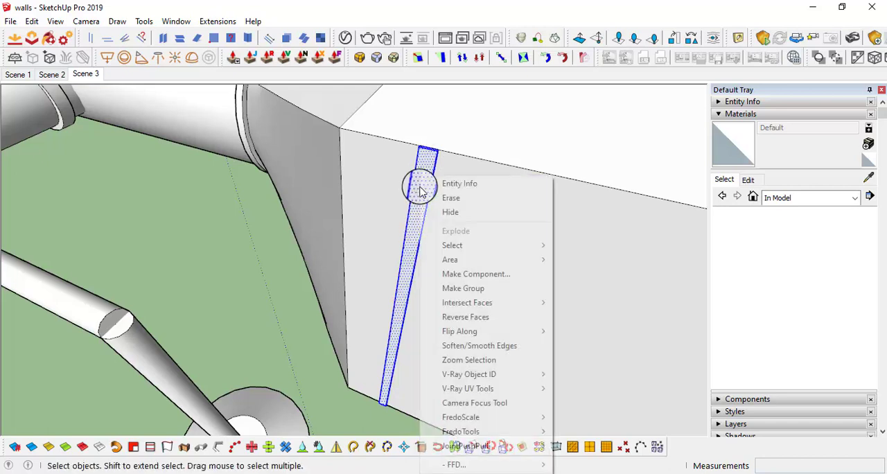
pyautogui.click(474, 287)
# Open the strap group for editing and examine both of its upper ends
pyautogui.moveTo(439, 155); pyautogui.dragTo(372, 252, button='middle')
pyautogui.doubleClick(388, 254)
pyautogui.scroll(-5, 372, 253)
pyautogui.scroll(4, 285, 333)
pyautogui.moveTo(284, 337); pyautogui.dragTo(320, 319, button='middle')
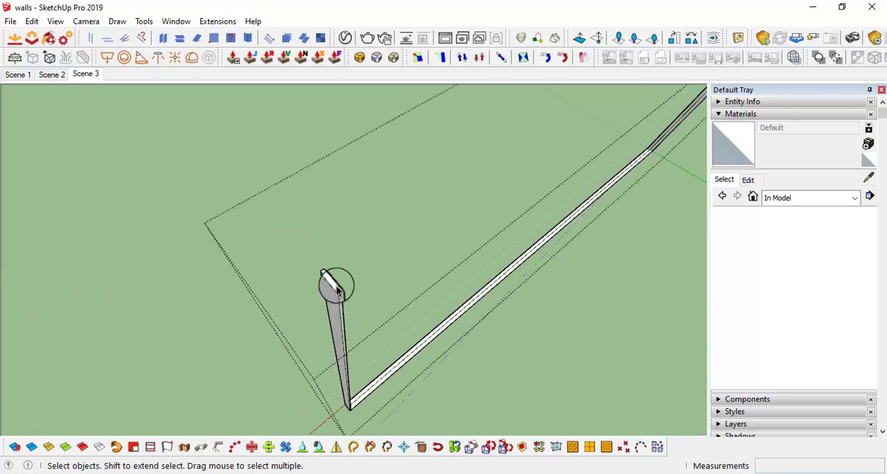
pyautogui.moveTo(337, 291); pyautogui.dragTo(424, 284, button='middle')
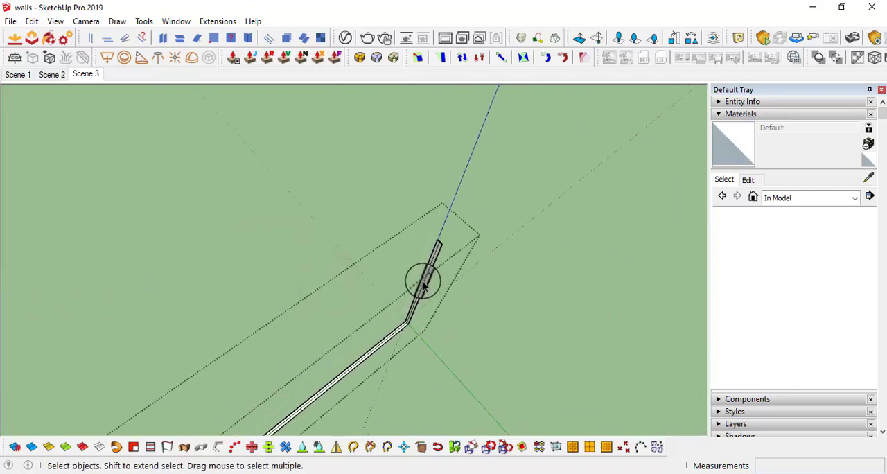
pyautogui.scroll(6, 424, 284)
pyautogui.scroll(-3, 451, 243)
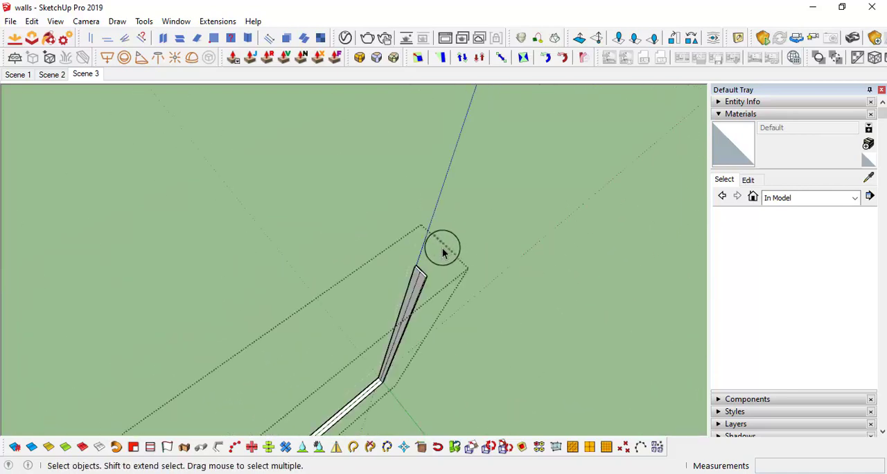
# Copy the top edge of one upright's outer face 3 mm down to mark off a narrow strip
pyautogui.scroll(3, 423, 270)
pyautogui.moveTo(429, 271); pyautogui.dragTo(406, 338, button='middle')
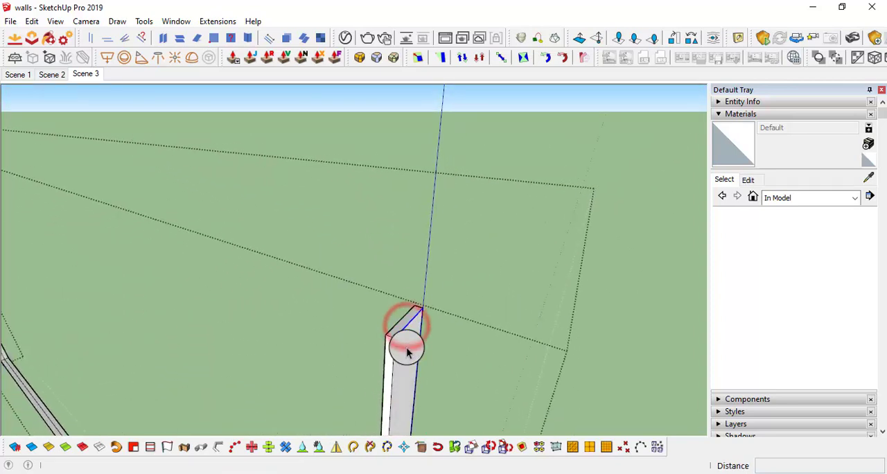
pyautogui.press('m')
pyautogui.click(393, 339)
pyautogui.press('ctrl')
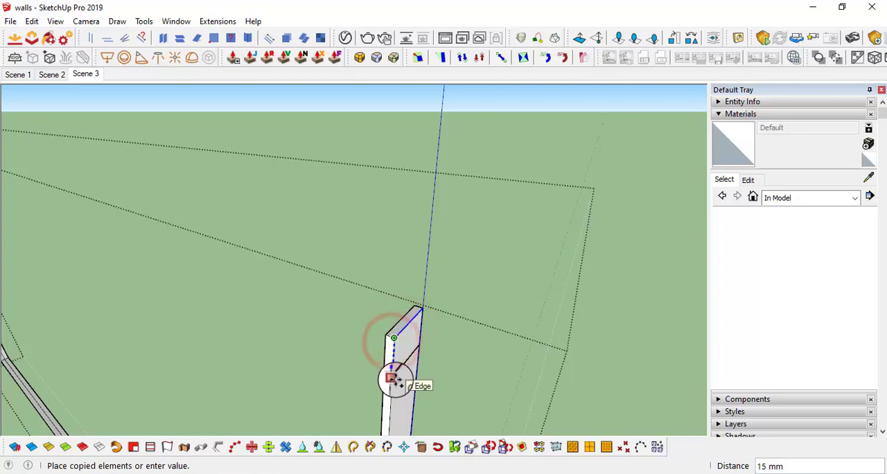
pyautogui.write('3')
pyautogui.press('Return')
# Pull the 3 mm strip at the upright's top outward 50 mm to form a horizontal flange
pyautogui.press('p')
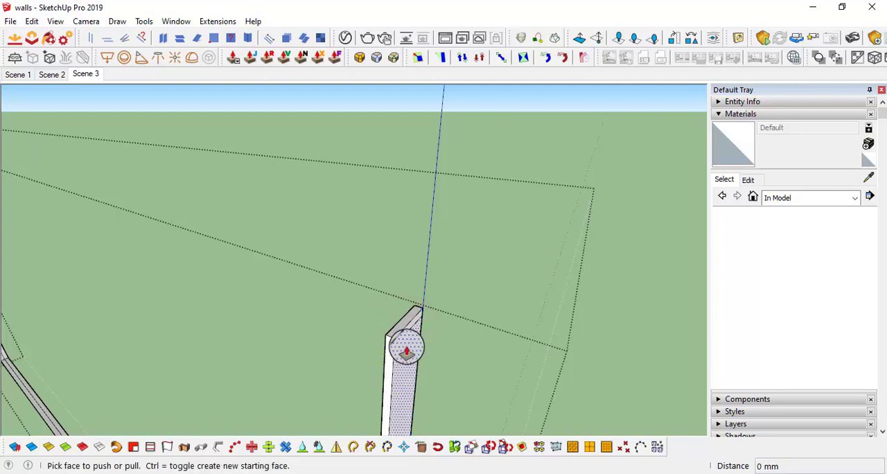
pyautogui.click(404, 338)
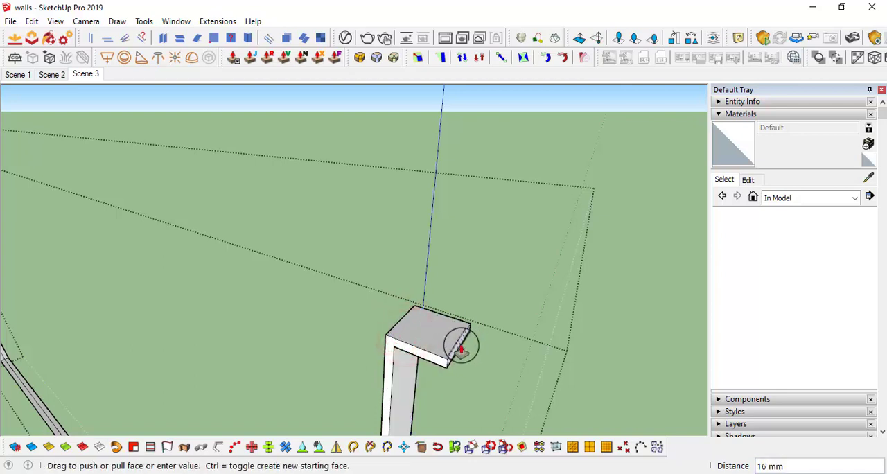
pyautogui.press('Return')
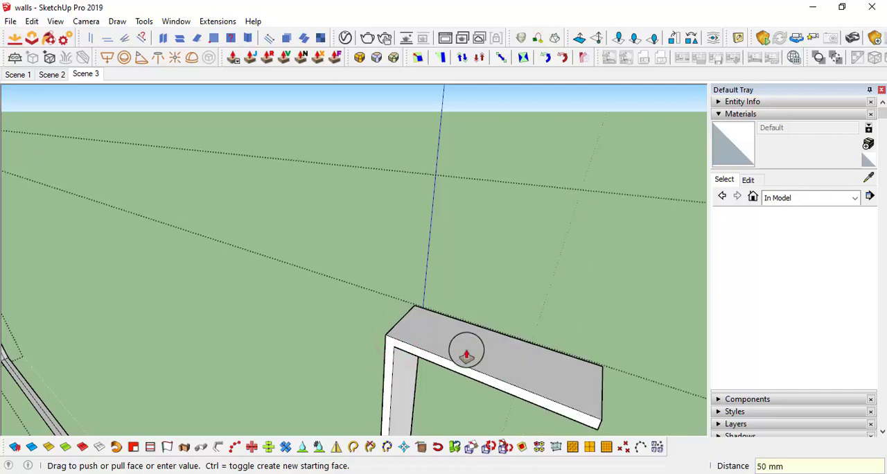
# Push the flange's end face back by 25 mm to shorten it
pyautogui.scroll(-3, 466, 354)
pyautogui.scroll(2, 496, 363)
pyautogui.moveTo(519, 363); pyautogui.dragTo(464, 336, button='middle')
pyautogui.click(496, 391)
pyautogui.write('25')
pyautogui.press('Return')
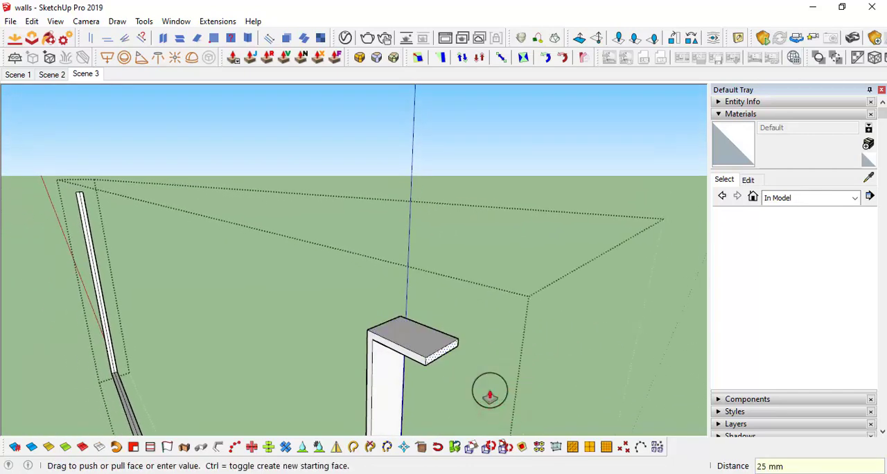
# Pull the matching top strip on the strap's opposite upright outward 25 mm to form a second flange
pyautogui.scroll(-4, 544, 381)
pyautogui.moveTo(279, 307); pyautogui.dragTo(533, 347, button='middle')
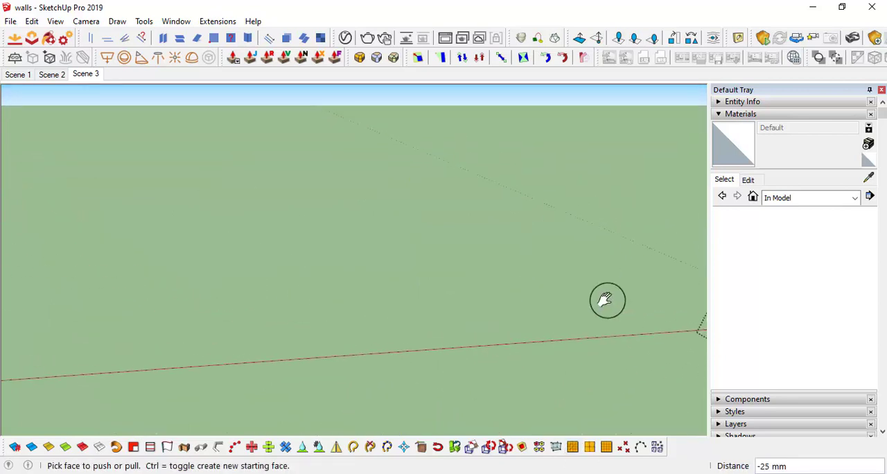
pyautogui.moveTo(606, 299); pyautogui.dragTo(433, 317, button='middle')
pyautogui.scroll(6, 644, 307)
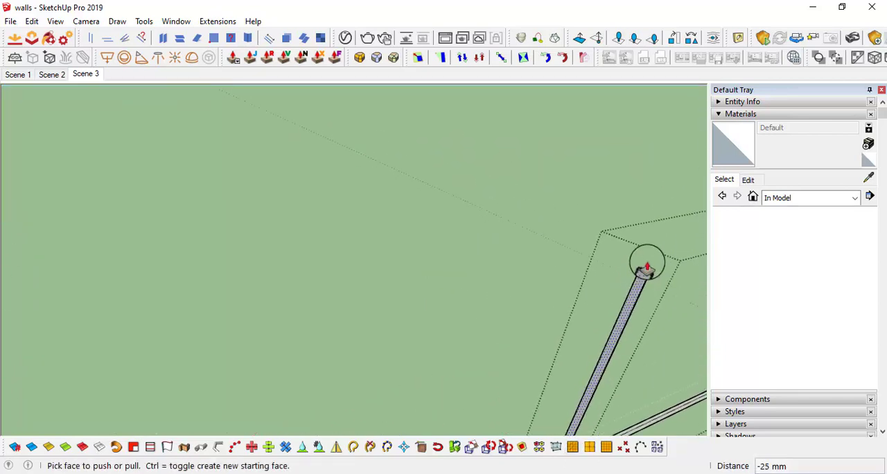
pyautogui.scroll(-5, 647, 266)
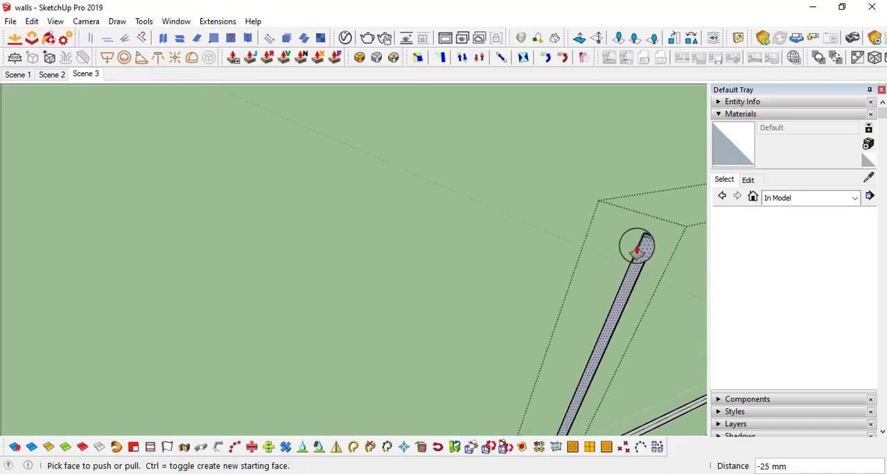
pyautogui.moveTo(645, 247); pyautogui.dragTo(483, 262, button='middle')
pyautogui.scroll(1, 518, 255)
pyautogui.doubleClick(521, 249)
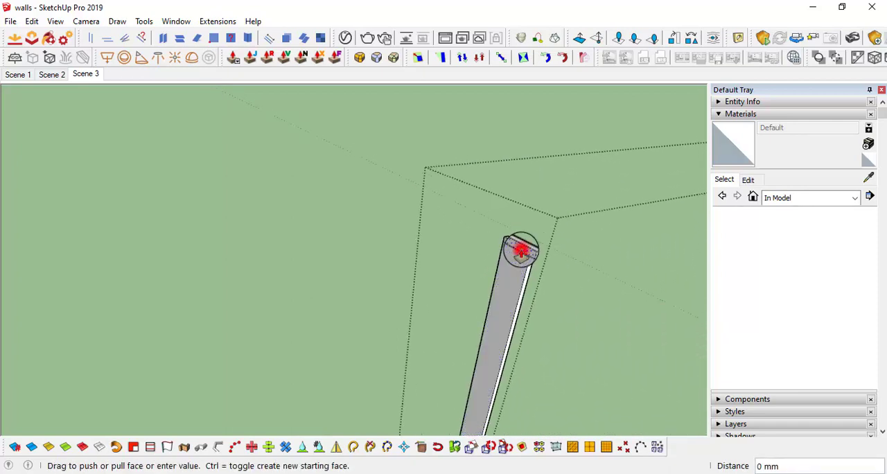
pyautogui.scroll(-1, 517, 250)
pyautogui.scroll(1, 518, 252)
pyautogui.click(522, 250)
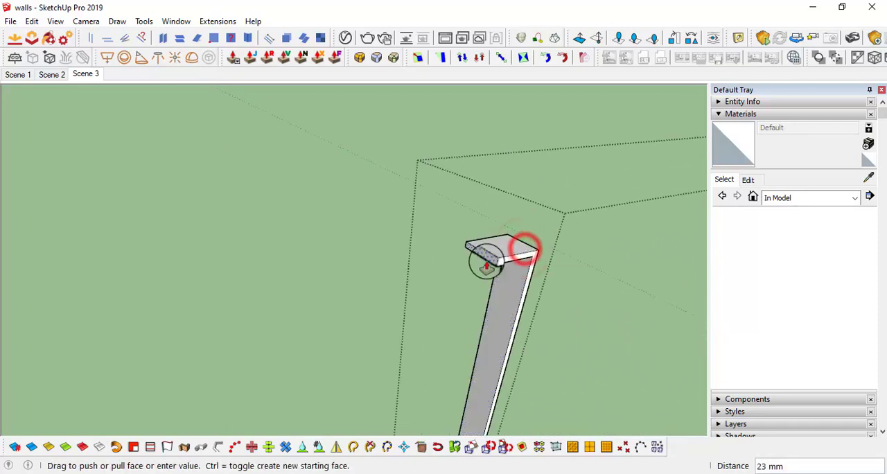
pyautogui.write('25')
pyautogui.press('Return')
pyautogui.press('space')
# Close the strap group and examine how the flanged strap sits against the unit and ductwork
pyautogui.scroll(-10, 479, 255)
pyautogui.scroll(4, 489, 275)
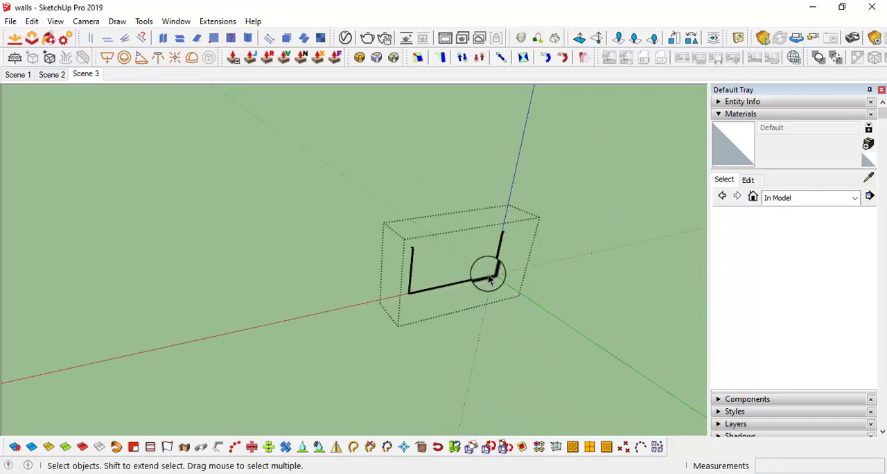
pyautogui.scroll(3, 438, 263)
pyautogui.moveTo(439, 263); pyautogui.dragTo(506, 277, button='middle')
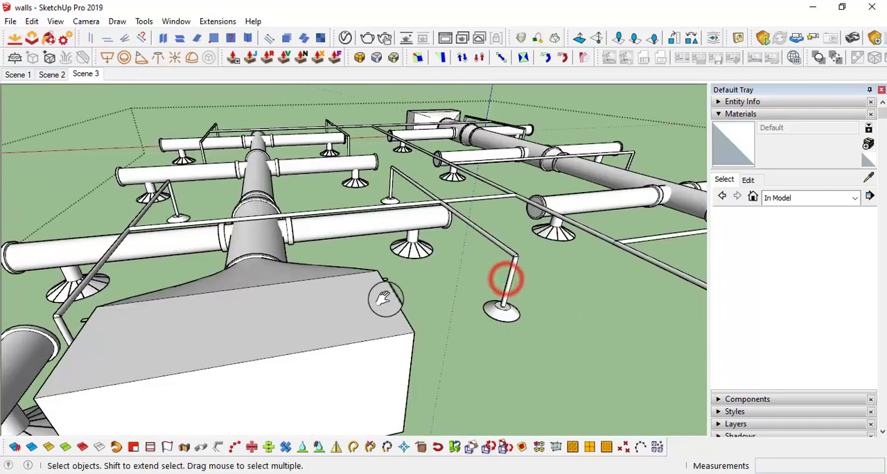
pyautogui.moveTo(383, 297); pyautogui.dragTo(658, 273, button='middle')
pyautogui.scroll(2, 368, 265)
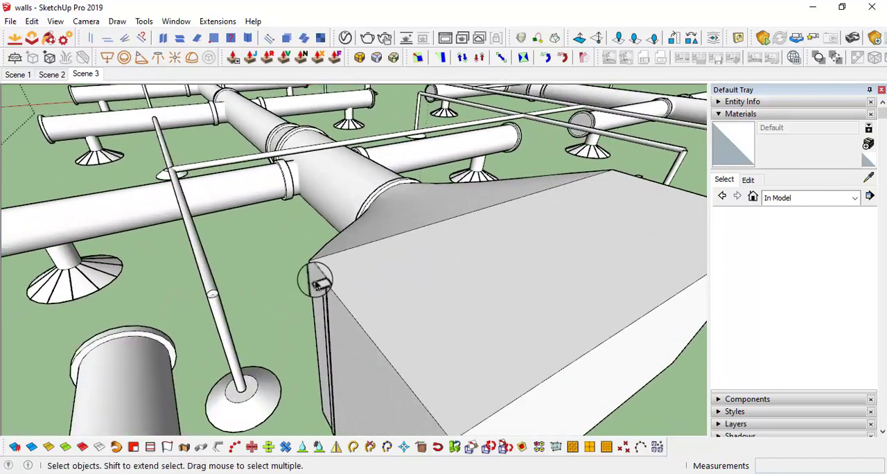
pyautogui.scroll(-2, 319, 284)
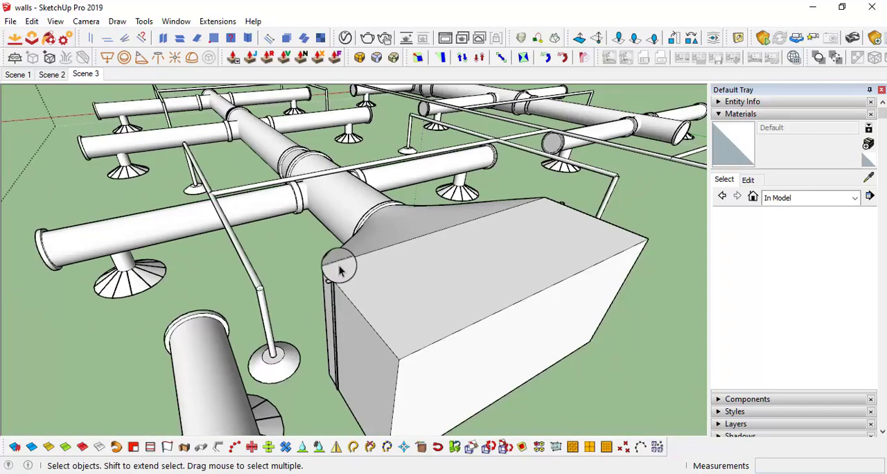
pyautogui.scroll(3, 338, 272)
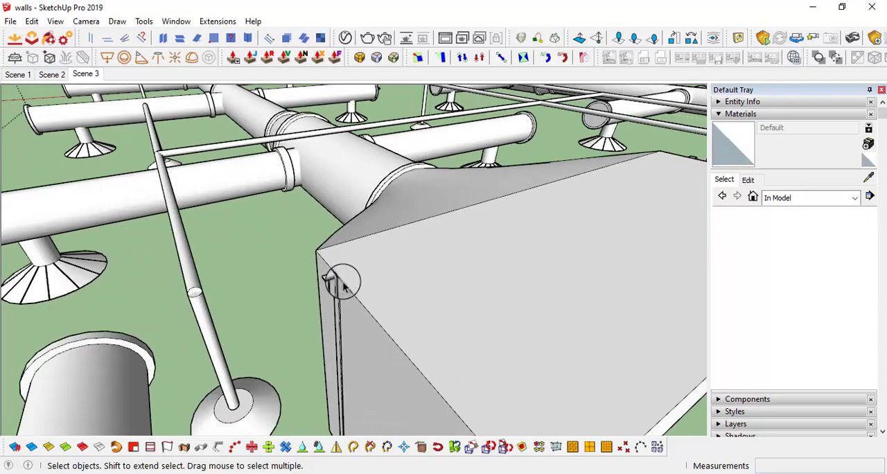
pyautogui.scroll(-2, 375, 283)
# Draw a circle with a 5 mm radius centred on the top face of the strap's flange
pyautogui.moveTo(376, 283); pyautogui.dragTo(211, 279, button='middle')
pyautogui.scroll(-2, 449, 301)
pyautogui.keyDown('shift'); pyautogui.moveTo(424, 293); pyautogui.dragTo(398, 267, button='middle'); pyautogui.keyUp('shift')
pyautogui.scroll(5, 409, 243)
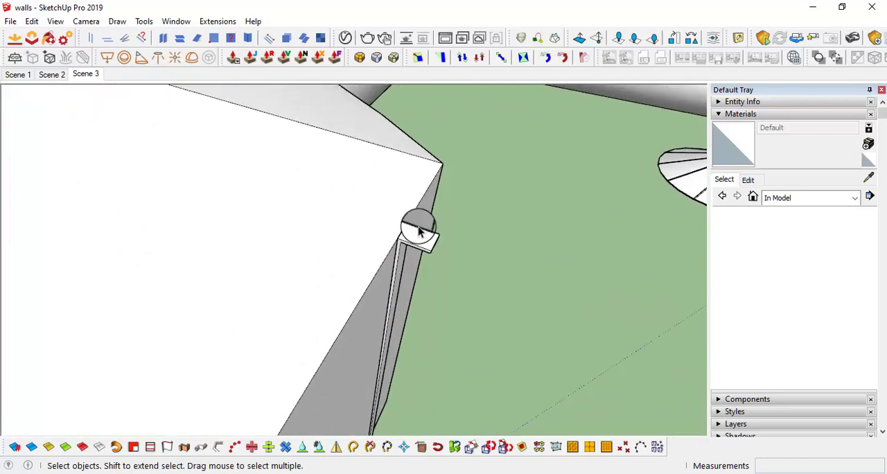
pyautogui.press('c')
pyautogui.scroll(2, 422, 243)
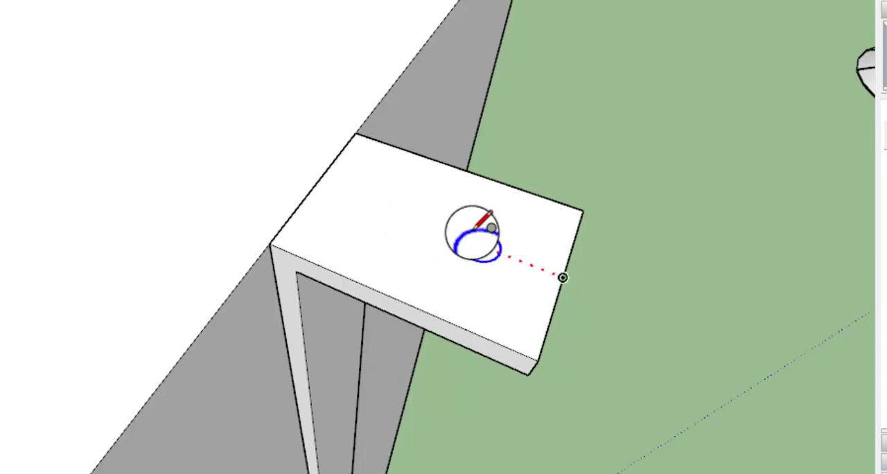
pyautogui.press('shift')
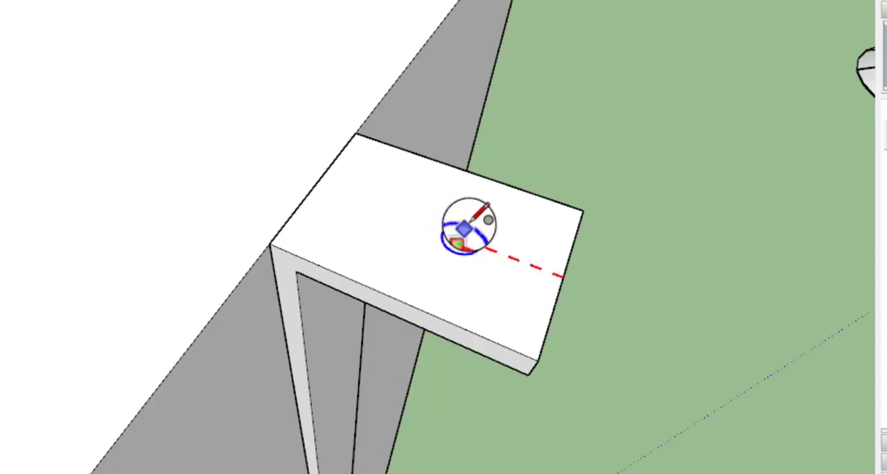
pyautogui.click(392, 298)
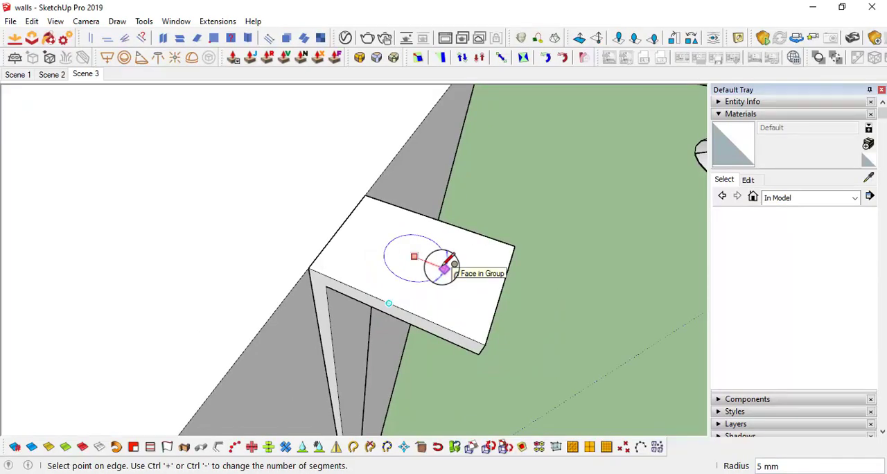
pyautogui.write('5')
pyautogui.press('Return')
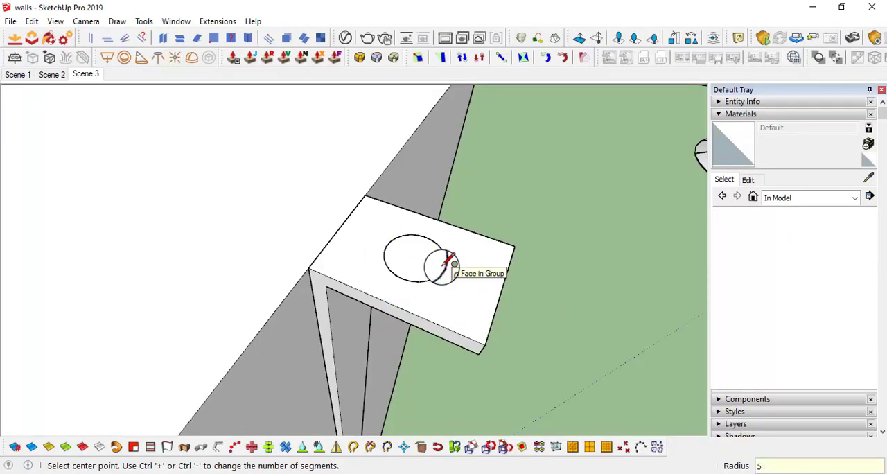
# Scale the circle on the flange to about 0.75 of its size around its centre
pyautogui.press('space')
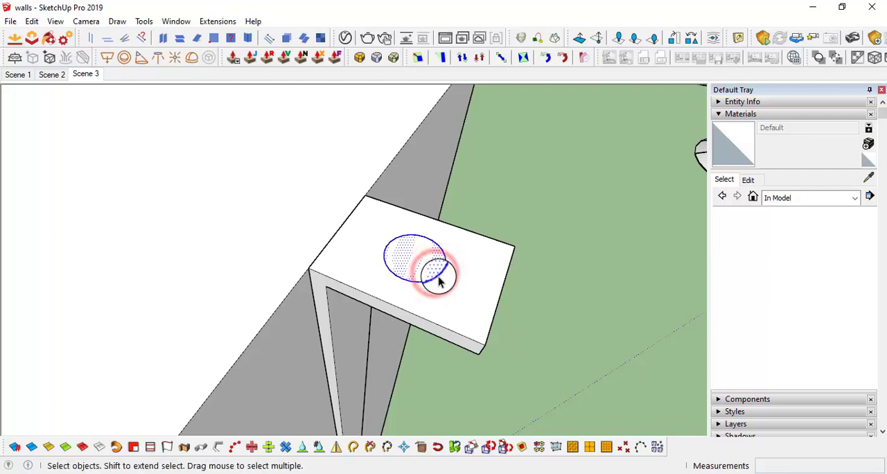
pyautogui.press('s')
pyautogui.moveTo(432, 289); pyautogui.dragTo(429, 284)
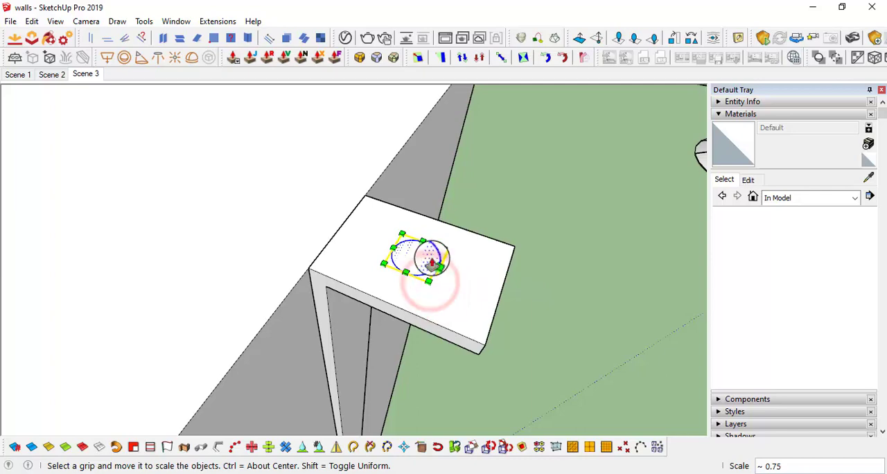
# Push the circle down through the flange by 31 mm to form the lower part of the hanging rod
pyautogui.press('p')
pyautogui.click(422, 254)
pyautogui.moveTo(427, 369); pyautogui.dragTo(459, 352, button='middle')
pyautogui.click(430, 373)
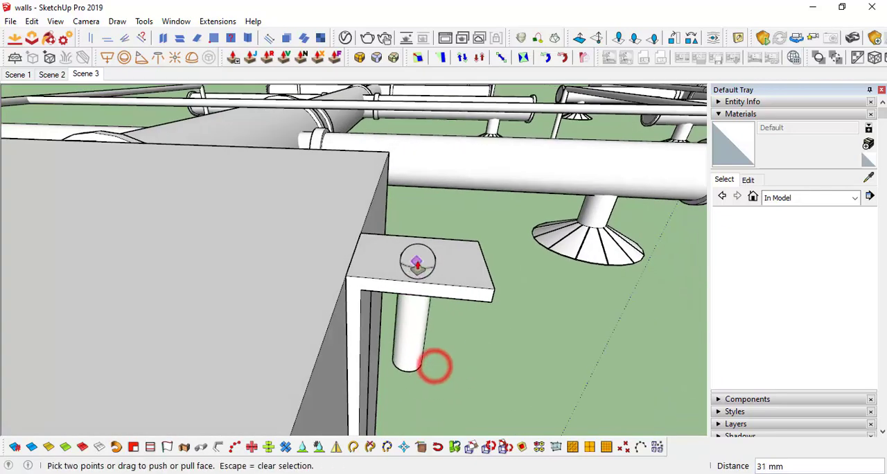
# Pull the circle on the flange's top face up by about 25 mm to extend the rod above the strap
pyautogui.scroll(2, 425, 260)
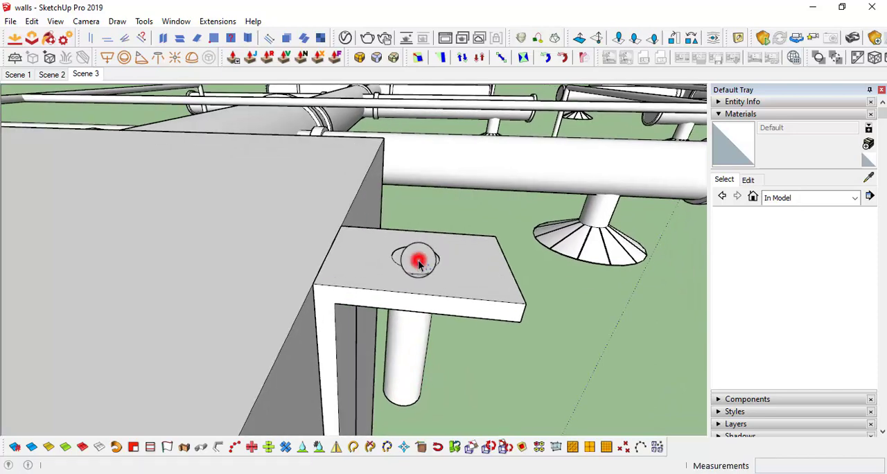
pyautogui.click(417, 260)
pyautogui.moveTo(451, 182); pyautogui.dragTo(326, 210, button='middle')
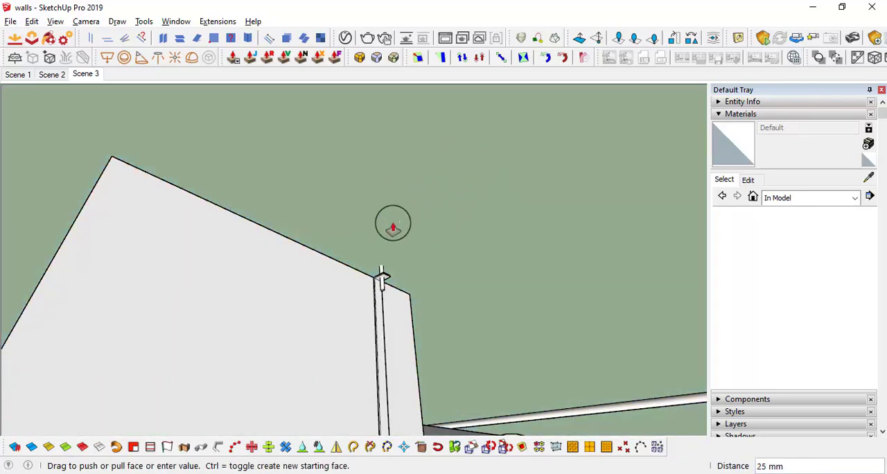
pyautogui.moveTo(393, 223); pyautogui.dragTo(305, 219, button='middle')
pyautogui.scroll(6, 224, 107)
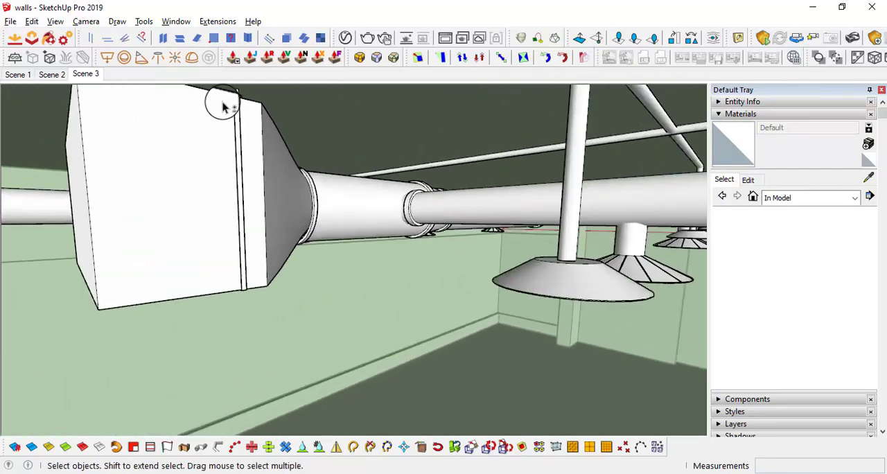
# Offset the edge of the rod's top face outward to outline a wide disc around it
pyautogui.keyDown('shift'); pyautogui.moveTo(221, 108); pyautogui.dragTo(320, 198, button='middle'); pyautogui.keyUp('shift')
pyautogui.scroll(2, 311, 186)
pyautogui.scroll(7, 322, 187)
pyautogui.scroll(10, 332, 197)
pyautogui.scroll(-3, 305, 183)
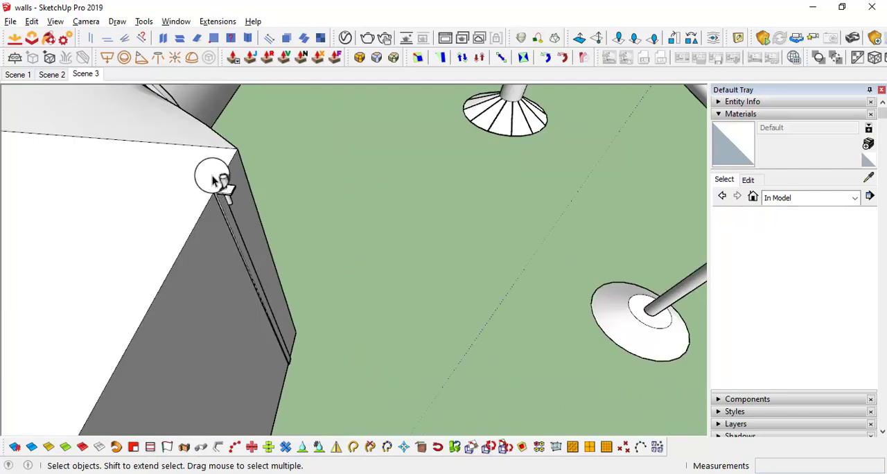
pyautogui.scroll(5, 213, 179)
pyautogui.keyDown('shift'); pyautogui.moveTo(224, 183); pyautogui.dragTo(231, 182, button='middle'); pyautogui.keyUp('shift')
pyautogui.scroll(1, 231, 176)
pyautogui.press('f')
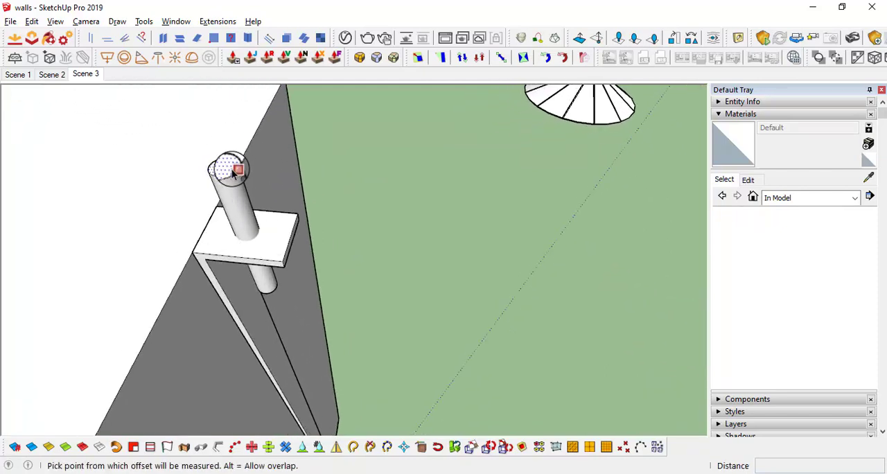
pyautogui.click(235, 168)
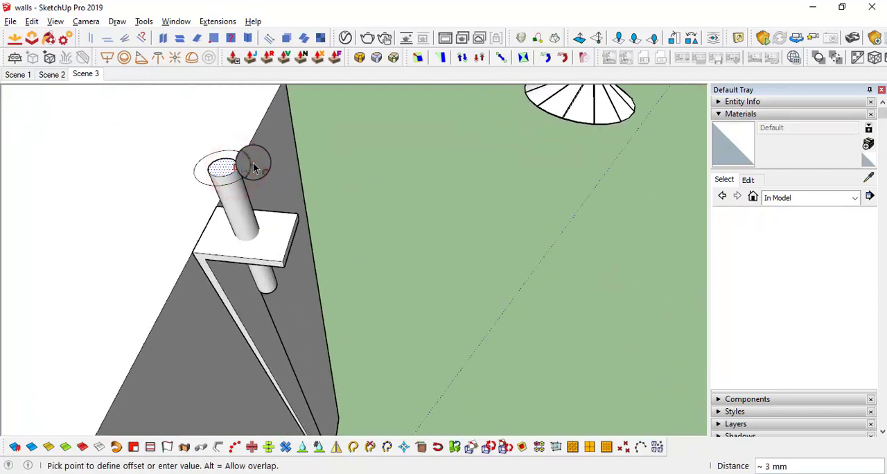
# Extrude the offset ring around the rod's top by 2 mm to give the disc its thickness
pyautogui.press('p')
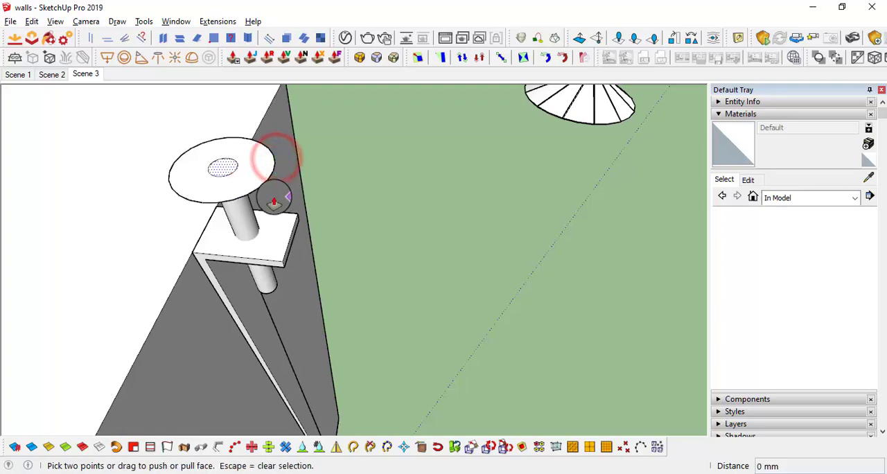
pyautogui.press('space')
pyautogui.click(256, 176)
pyautogui.press('p')
pyautogui.click(259, 180)
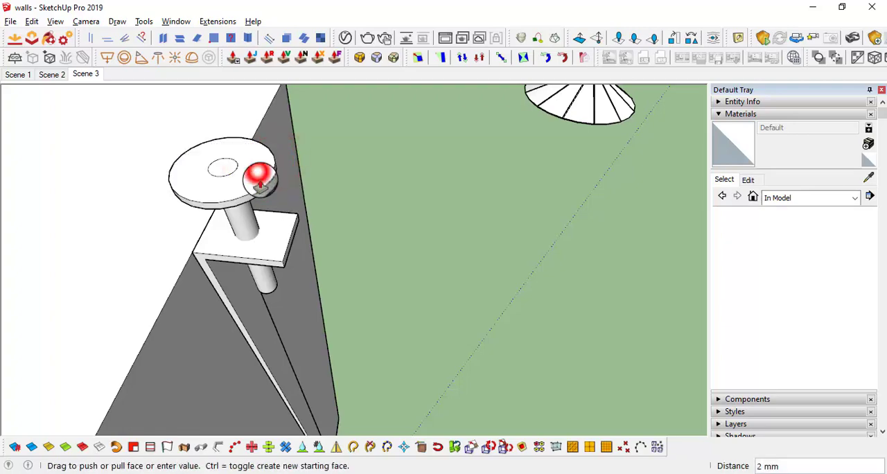
# Select all the connected geometry of the rod and its disc and make it a group
pyautogui.scroll(-6, 288, 170)
pyautogui.moveTo(289, 170); pyautogui.dragTo(367, 185, button='middle')
pyautogui.press('space')
pyautogui.scroll(3, 367, 186)
pyautogui.scroll(-5, 351, 187)
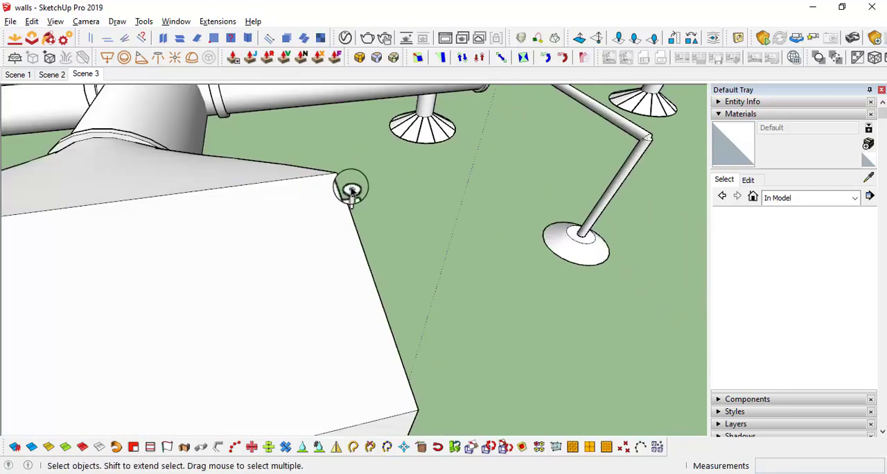
pyautogui.scroll(3, 351, 191)
pyautogui.scroll(2, 352, 192)
pyautogui.tripleClick(352, 190)
pyautogui.rightClick(354, 190)
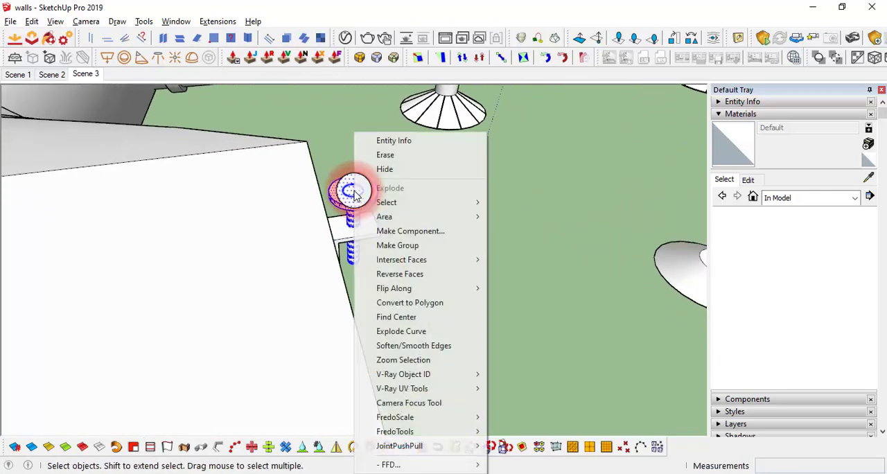
pyautogui.click(416, 247)
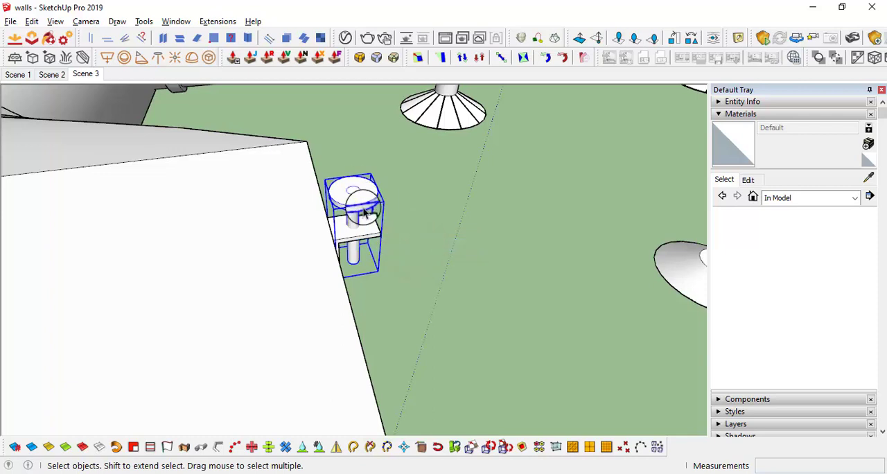
# Switch to the reference photo in Microsoft Office Picture Manager and examine how the ducts are hung from the ceiling
pyautogui.scroll(-5, 363, 234)
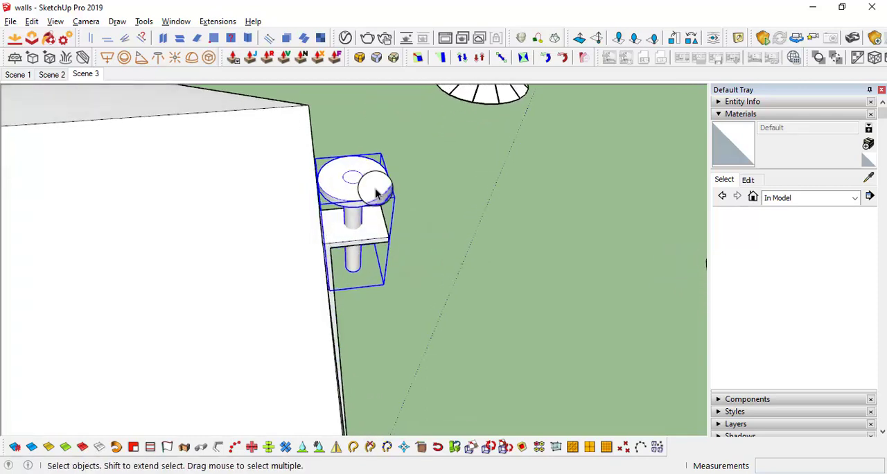
pyautogui.scroll(-3, 330, 228)
pyautogui.moveTo(329, 228); pyautogui.dragTo(181, 146, button='middle')
pyautogui.scroll(-2, 409, 108)
pyautogui.scroll(-2, 317, 197)
pyautogui.moveTo(316, 197)
pyautogui.mouseDown(button='middle')
pyautogui.moveTo(280, 189)
pyautogui.moveTo(277, 172)
pyautogui.mouseUp(button='middle')
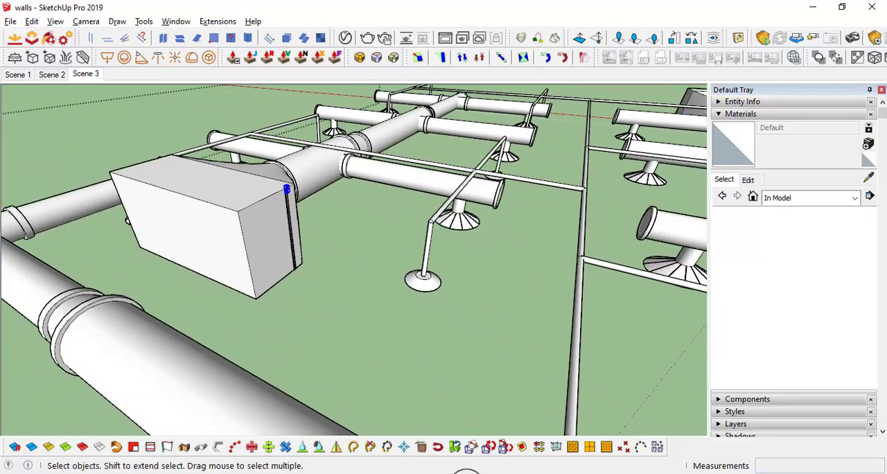
pyautogui.click(467, 473)
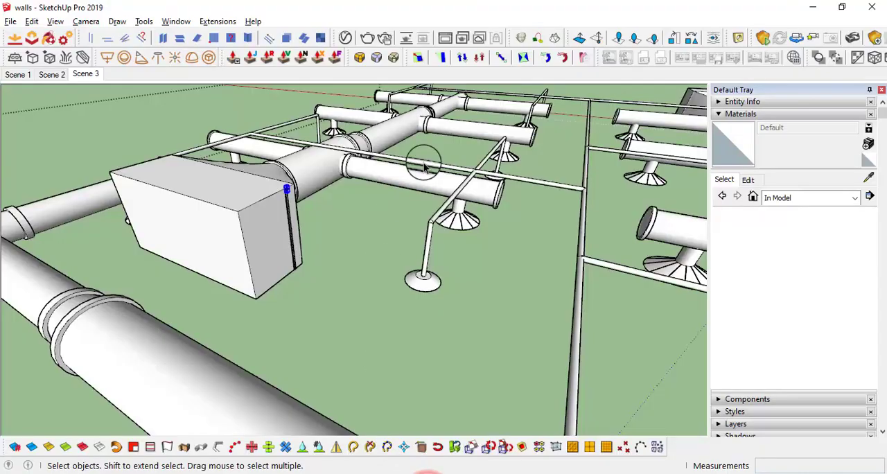
# Back in SketchUp, copy the rod group 1564 mm across the unit onto the flange at the strap's opposite end
pyautogui.moveTo(461, 225)
pyautogui.mouseDown(button='middle')
pyautogui.moveTo(448, 198)
pyautogui.moveTo(438, 220)
pyautogui.mouseUp(button='middle')
pyautogui.scroll(5, 286, 210)
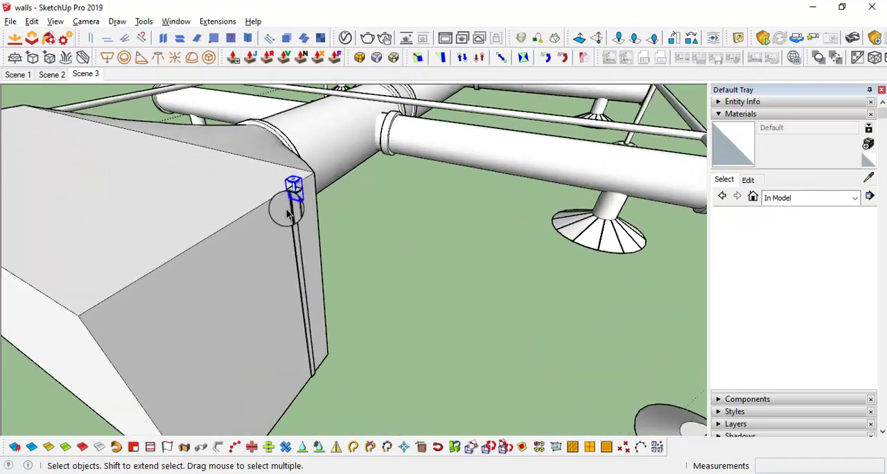
pyautogui.moveTo(305, 209); pyautogui.dragTo(369, 240, button='middle')
pyautogui.scroll(-5, 365, 208)
pyautogui.moveTo(356, 183)
pyautogui.mouseDown(button='middle')
pyautogui.moveTo(395, 261)
pyautogui.moveTo(547, 274)
pyautogui.mouseUp(button='middle')
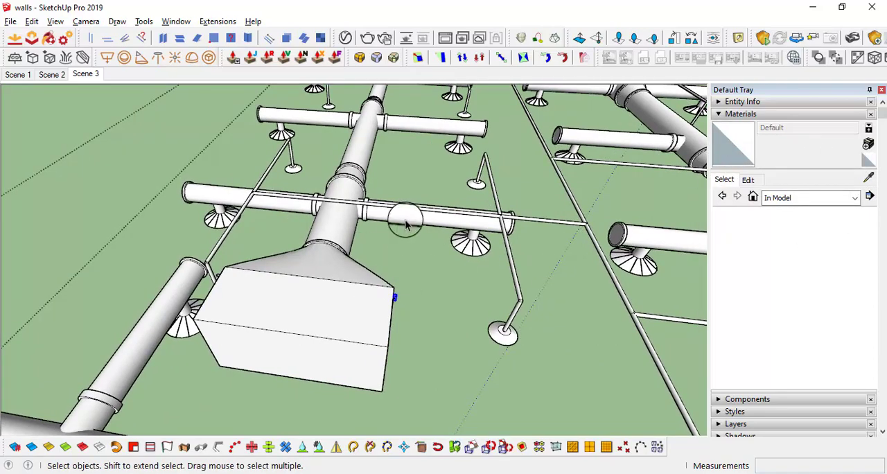
pyautogui.moveTo(405, 222)
pyautogui.mouseDown(button='middle')
pyautogui.moveTo(418, 189)
pyautogui.moveTo(412, 223)
pyautogui.mouseUp(button='middle')
pyautogui.scroll(4, 394, 279)
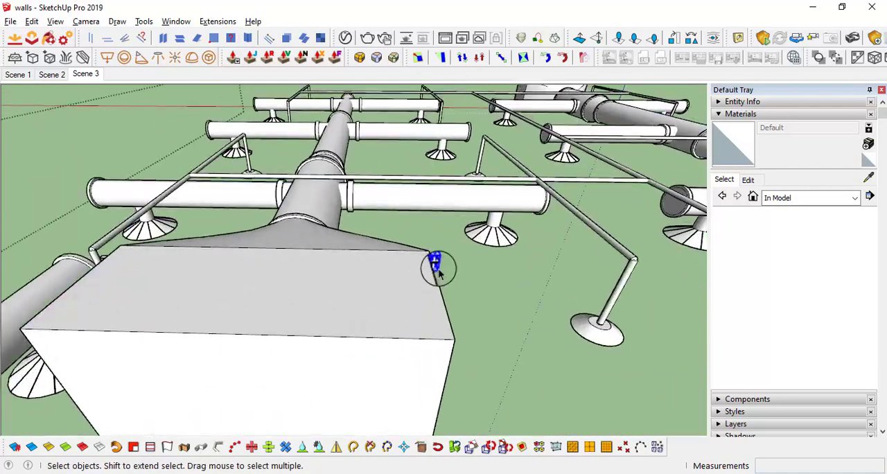
pyautogui.scroll(3, 438, 272)
pyautogui.scroll(-5, 447, 259)
pyautogui.scroll(4, 459, 258)
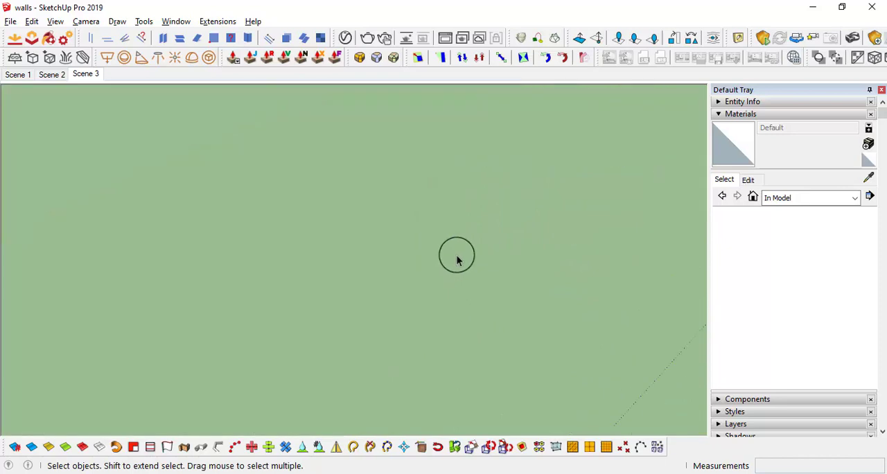
pyautogui.scroll(-4, 356, 237)
pyautogui.click(356, 238)
pyautogui.scroll(4, 356, 234)
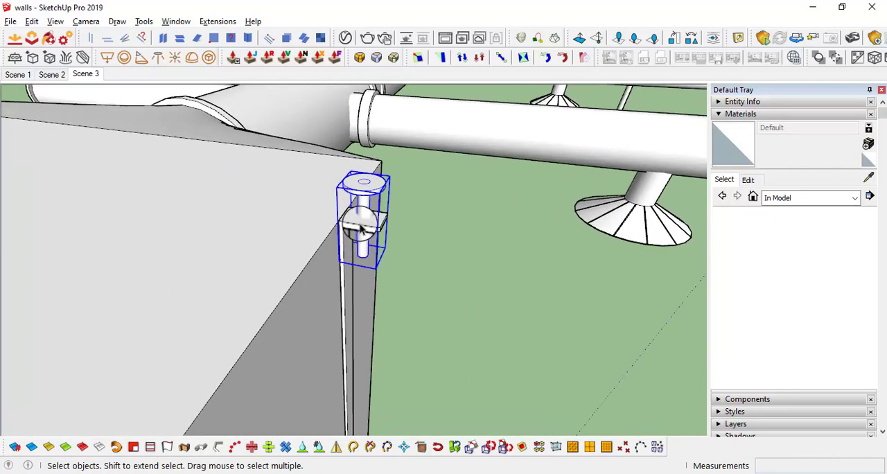
pyautogui.press('ctrl')
pyautogui.click(358, 224)
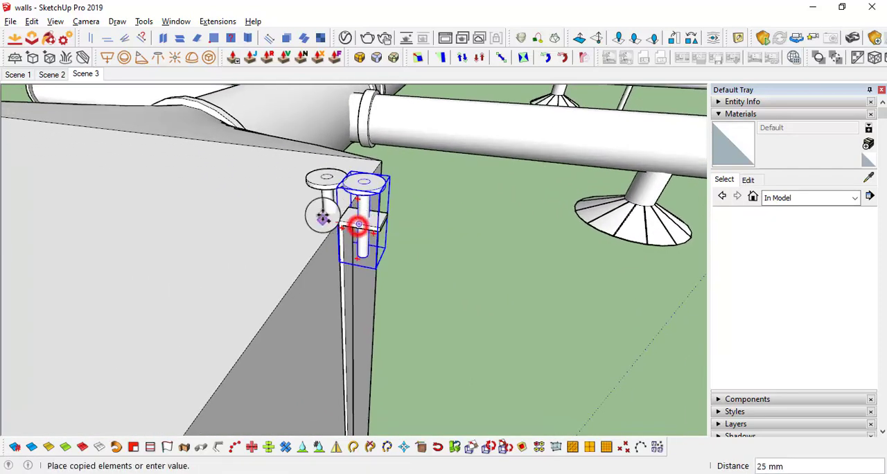
pyautogui.scroll(-3, 285, 209)
pyautogui.moveTo(133, 193); pyautogui.dragTo(693, 312, button='middle')
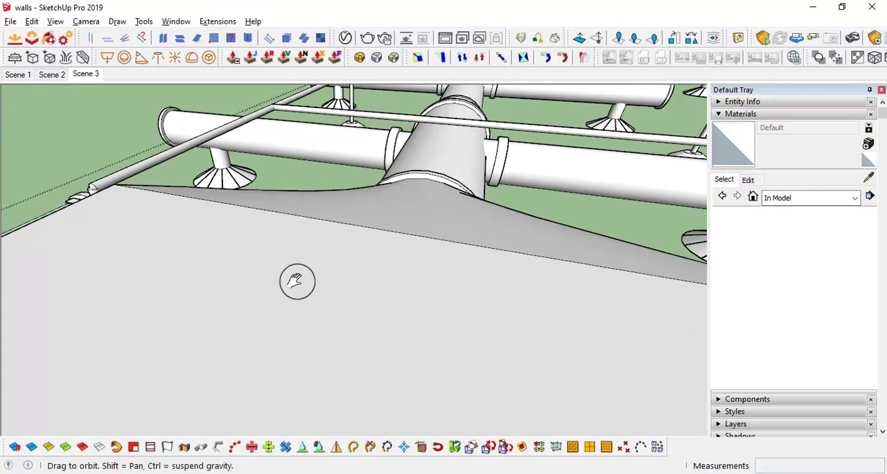
pyautogui.moveTo(297, 282); pyautogui.dragTo(539, 286, button='middle')
pyautogui.scroll(2, 526, 271)
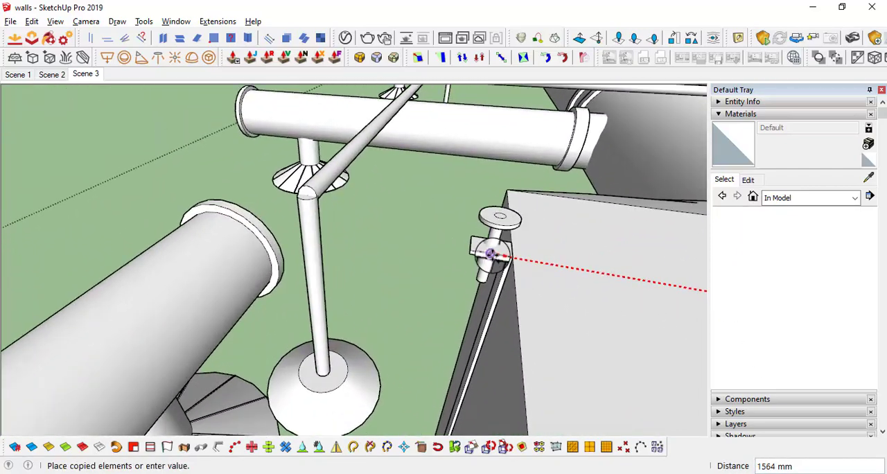
pyautogui.click(489, 255)
pyautogui.scroll(-4, 415, 249)
pyautogui.scroll(4, 422, 247)
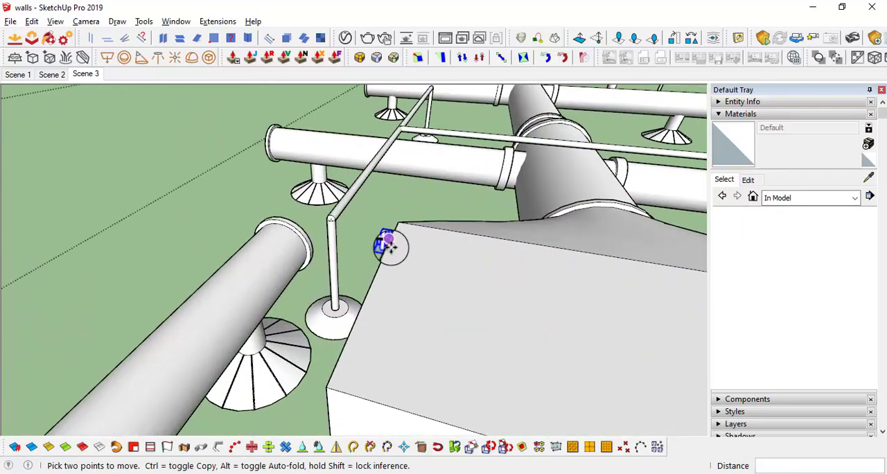
pyautogui.press('space')
# Select the flanged strap and the rod groups at both of its ends, and make them one group
pyautogui.scroll(5, 392, 248)
pyautogui.scroll(-5, 423, 270)
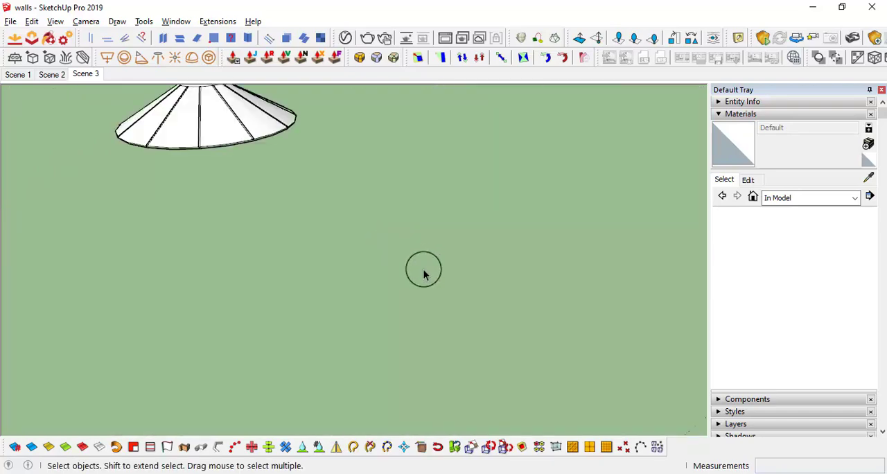
pyautogui.scroll(4, 577, 287)
pyautogui.scroll(2, 440, 230)
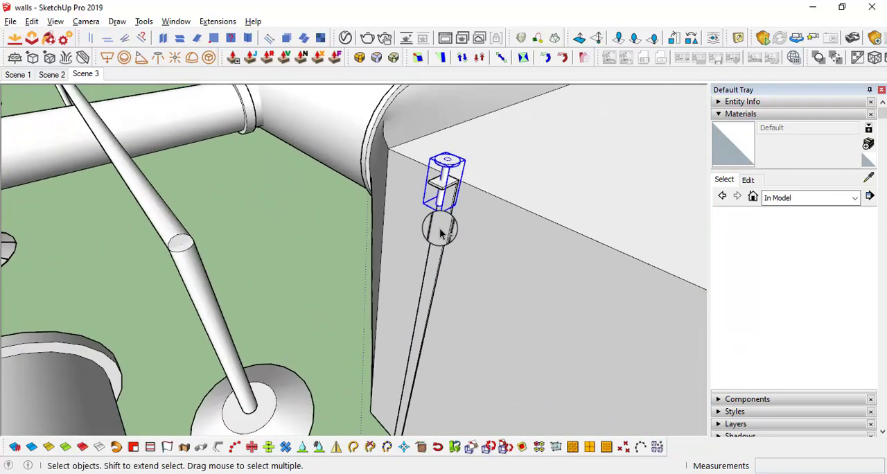
pyautogui.keyDown('shift'); pyautogui.click(440, 228); pyautogui.keyUp('shift')
pyautogui.scroll(-4, 440, 229)
pyautogui.scroll(3, 521, 171)
pyautogui.scroll(4, 488, 176)
pyautogui.scroll(-3, 488, 175)
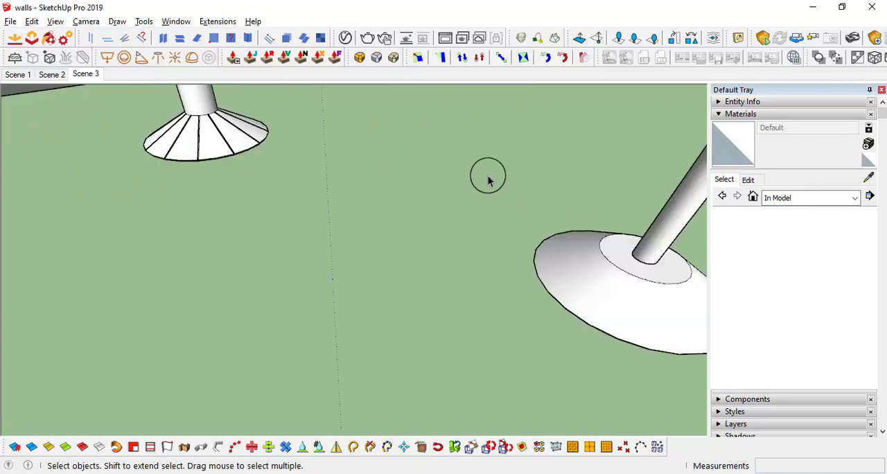
pyautogui.scroll(5, 468, 180)
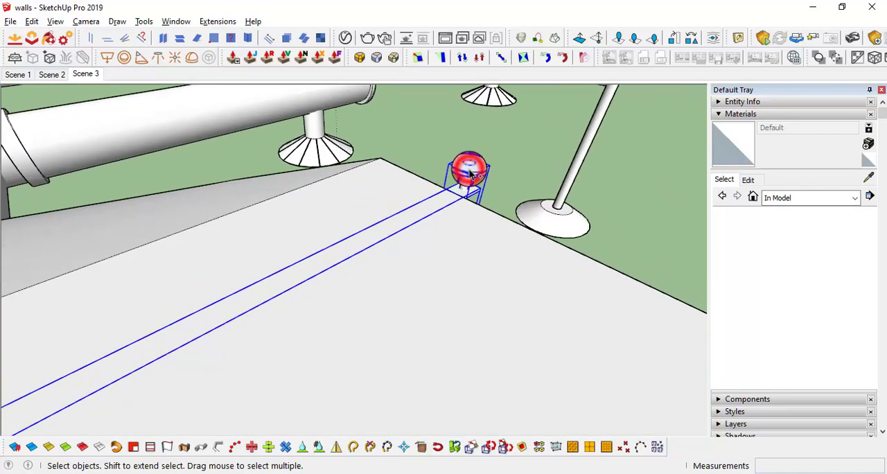
pyautogui.rightClick(469, 175)
pyautogui.click(534, 295)
pyautogui.scroll(-2, 454, 271)
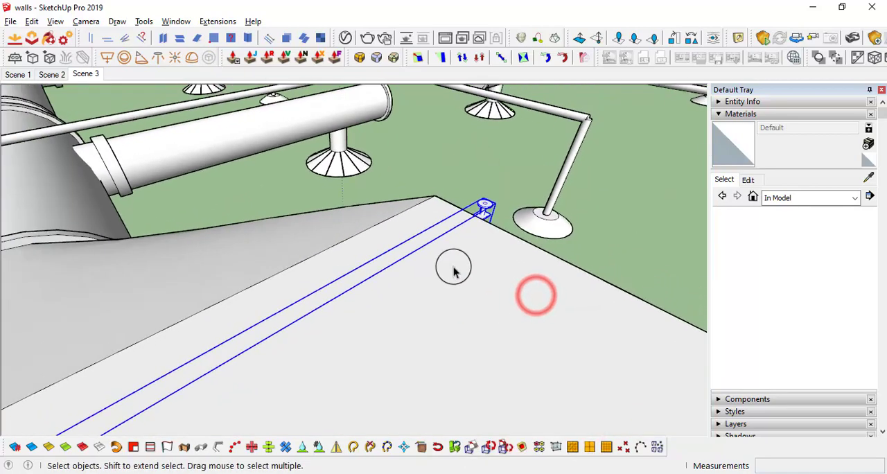
# Copy the strap-and-rods group along the fan coil unit, placing the duplicate near the end away from the main duct
pyautogui.scroll(-1, 453, 270)
pyautogui.moveTo(454, 276)
pyautogui.mouseDown(button='middle')
pyautogui.moveTo(471, 302)
pyautogui.moveTo(522, 284)
pyautogui.moveTo(499, 272)
pyautogui.moveTo(497, 182)
pyautogui.mouseUp(button='middle')
pyautogui.scroll(-3, 489, 346)
pyautogui.moveTo(497, 182); pyautogui.dragTo(562, 157, button='middle')
pyautogui.keyDown('shift'); pyautogui.moveTo(497, 286); pyautogui.dragTo(457, 235, button='middle'); pyautogui.keyUp('shift')
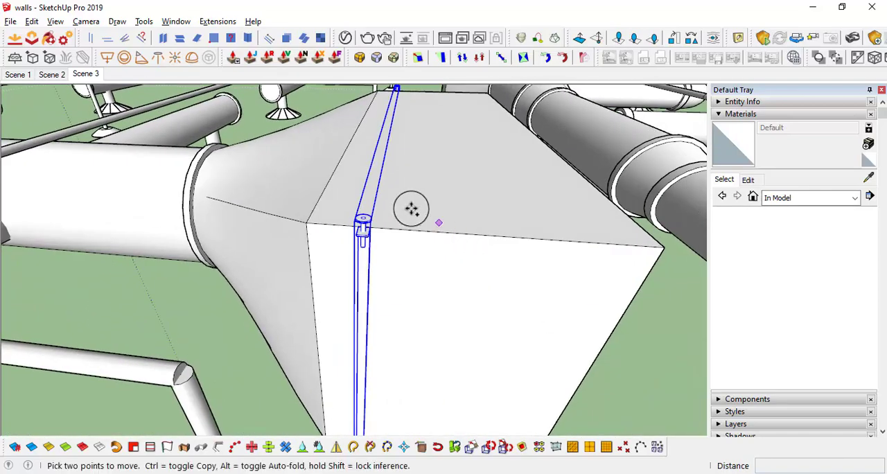
pyautogui.press('ctrl')
pyautogui.click(412, 209)
pyautogui.scroll(-1, 521, 201)
pyautogui.keyDown('shift'); pyautogui.moveTo(556, 200); pyautogui.dragTo(392, 214, button='middle'); pyautogui.keyUp('shift')
pyautogui.click(442, 230)
pyautogui.scroll(-5, 443, 230)
pyautogui.scroll(1, 397, 272)
pyautogui.press('space')
pyautogui.scroll(-3, 397, 252)
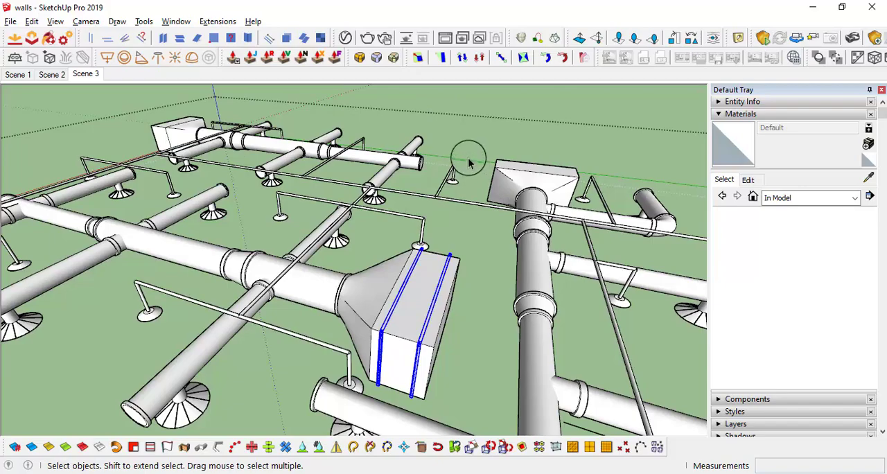
# Open the main duct's group beside the fan coil unit for editing, with the rest of the model hidden
pyautogui.moveTo(476, 271); pyautogui.dragTo(443, 283, button='middle')
pyautogui.scroll(-3, 251, 306)
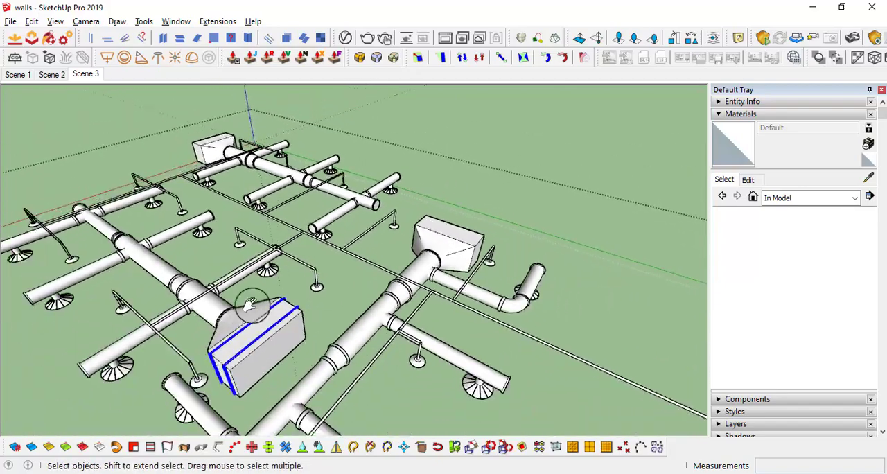
pyautogui.moveTo(251, 306); pyautogui.dragTo(273, 270, button='middle')
pyautogui.scroll(2, 420, 308)
pyautogui.scroll(3, 397, 322)
pyautogui.moveTo(397, 322); pyautogui.dragTo(266, 378, button='middle')
pyautogui.scroll(3, 455, 265)
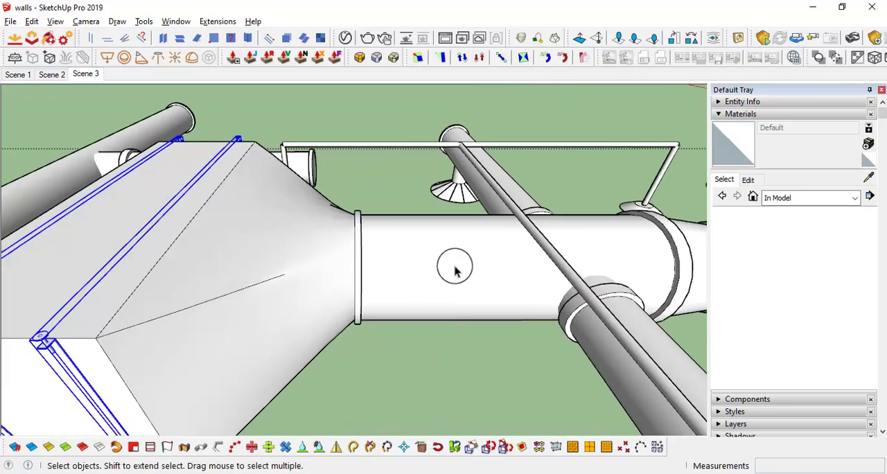
pyautogui.moveTo(456, 265); pyautogui.dragTo(420, 245, button='middle')
pyautogui.scroll(3, 432, 208)
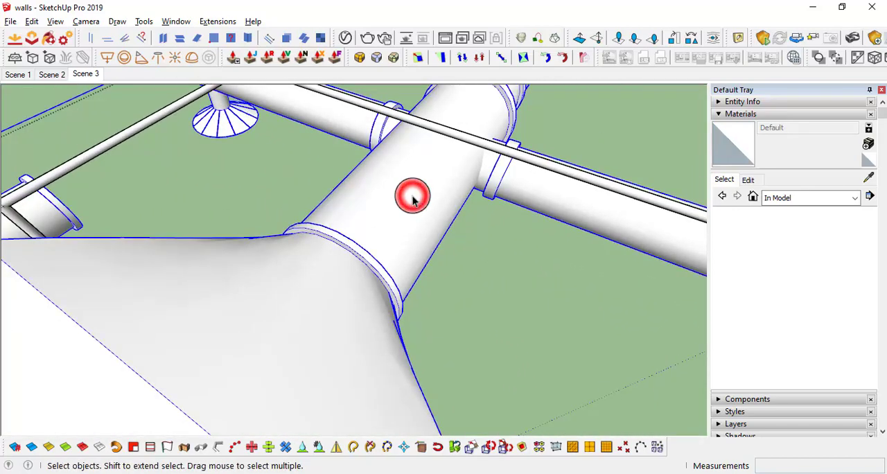
pyautogui.tripleClick(410, 204)
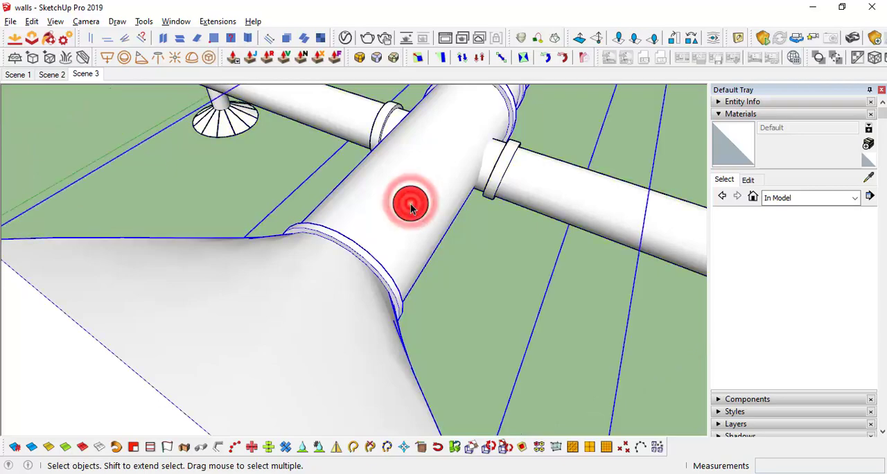
pyautogui.press('Delete')
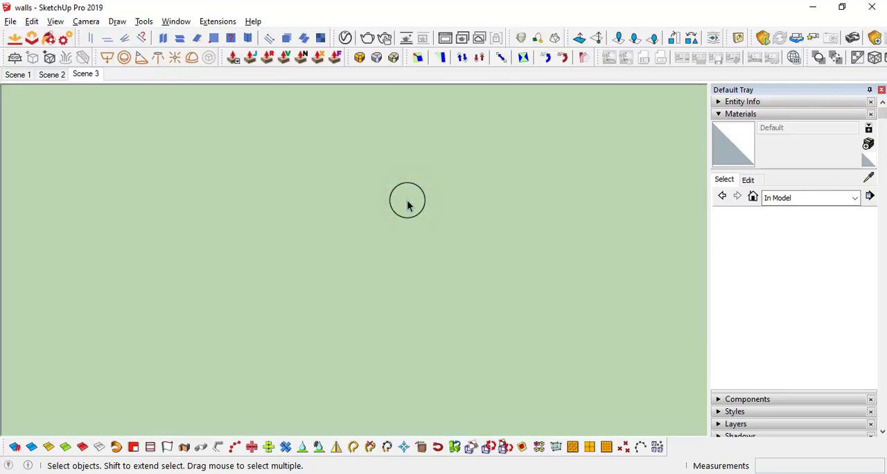
pyautogui.hotkey('ctrl', 'z')
pyautogui.moveTo(411, 214); pyautogui.dragTo(232, 182, button='middle')
# Copy the circular edge at the far end of the first duct section back along the duct, closer to the unit
pyautogui.click(410, 247)
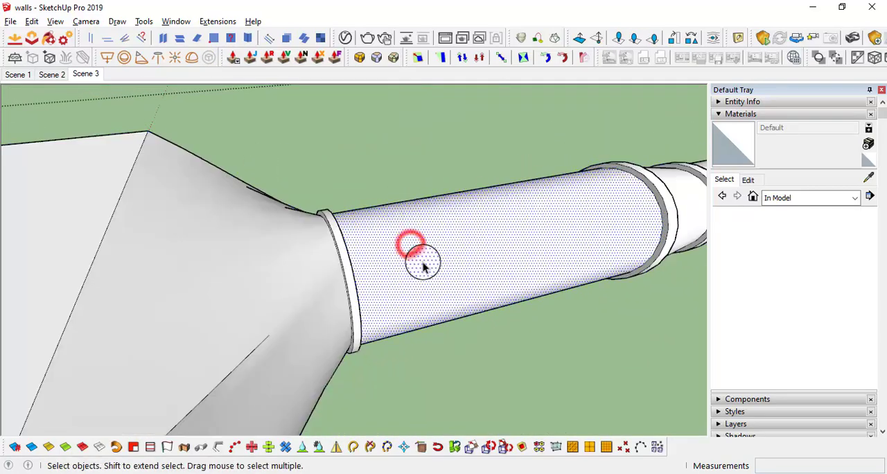
pyautogui.moveTo(422, 261); pyautogui.dragTo(651, 213, button='middle')
pyautogui.scroll(-4, 442, 254)
pyautogui.scroll(5, 526, 160)
pyautogui.scroll(-2, 503, 156)
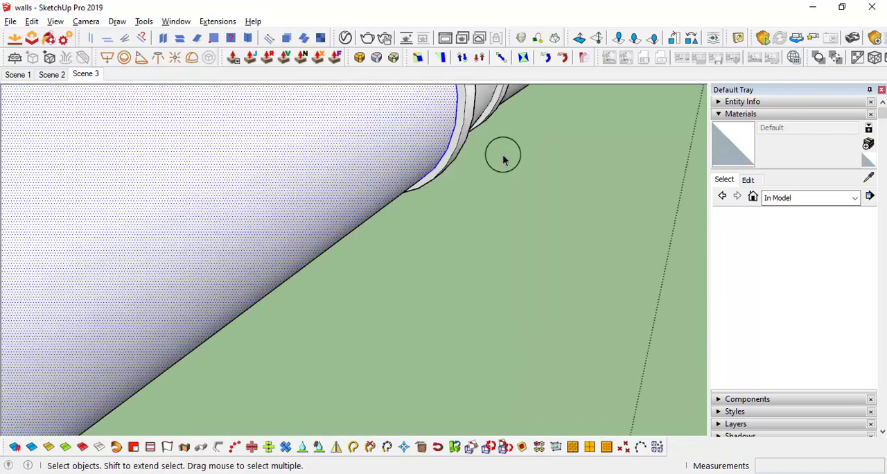
pyautogui.scroll(-6, 454, 128)
pyautogui.scroll(3, 451, 123)
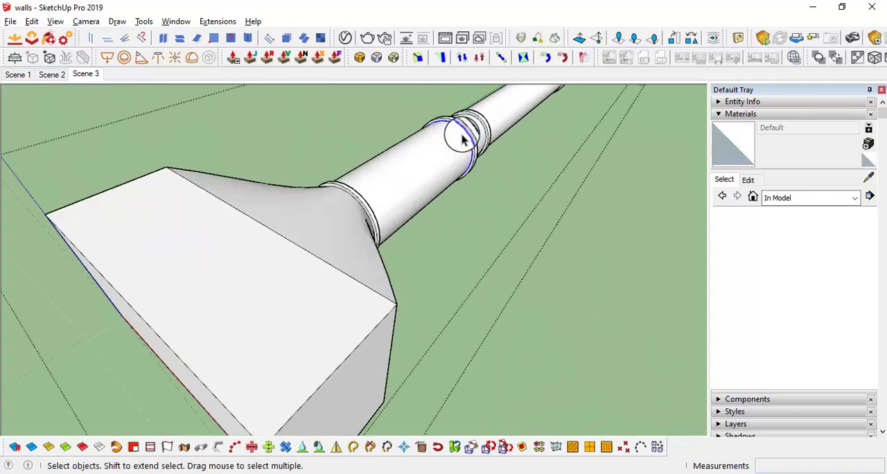
pyautogui.moveTo(462, 134); pyautogui.dragTo(395, 182, button='middle')
pyautogui.scroll(2, 447, 183)
pyautogui.press('m')
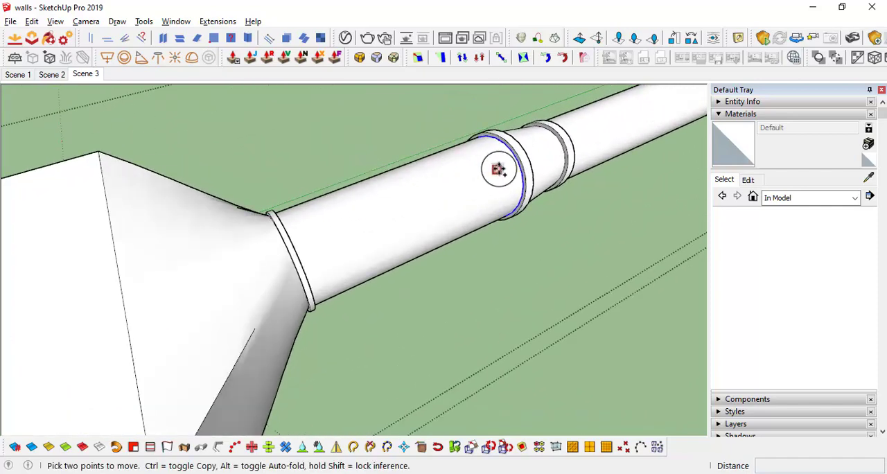
pyautogui.click(510, 152)
pyautogui.scroll(-1, 402, 197)
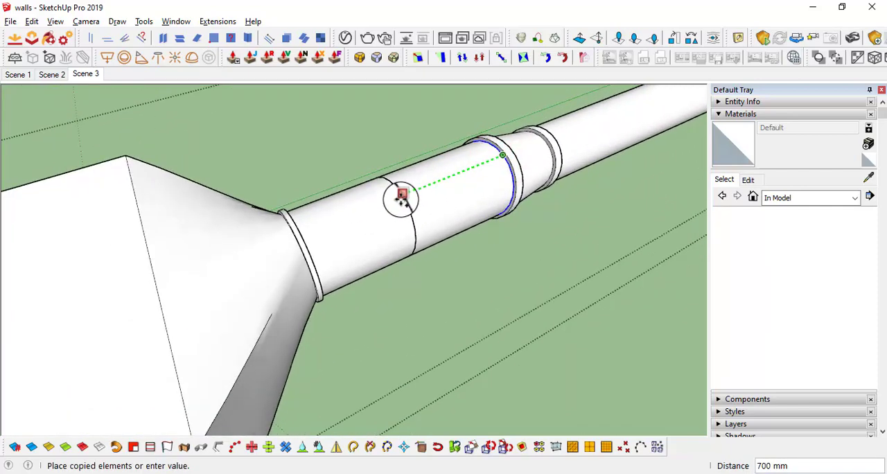
pyautogui.click(374, 233)
pyautogui.press('space')
pyautogui.scroll(1, 374, 239)
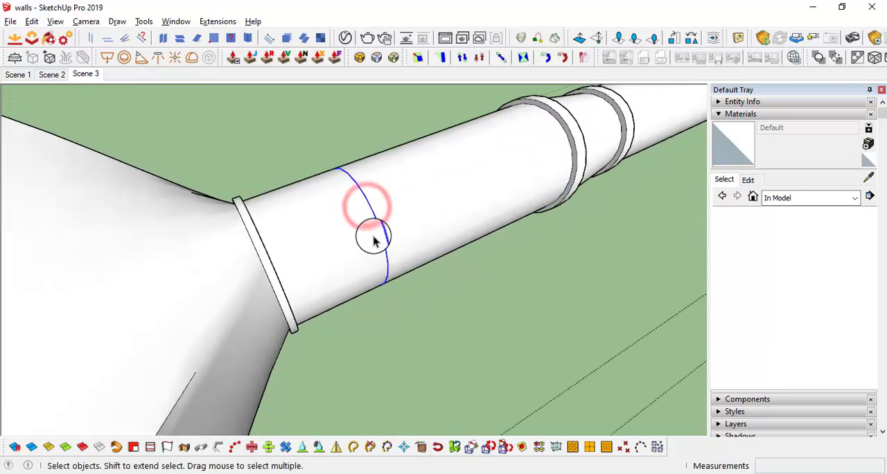
pyautogui.rightClick(381, 229)
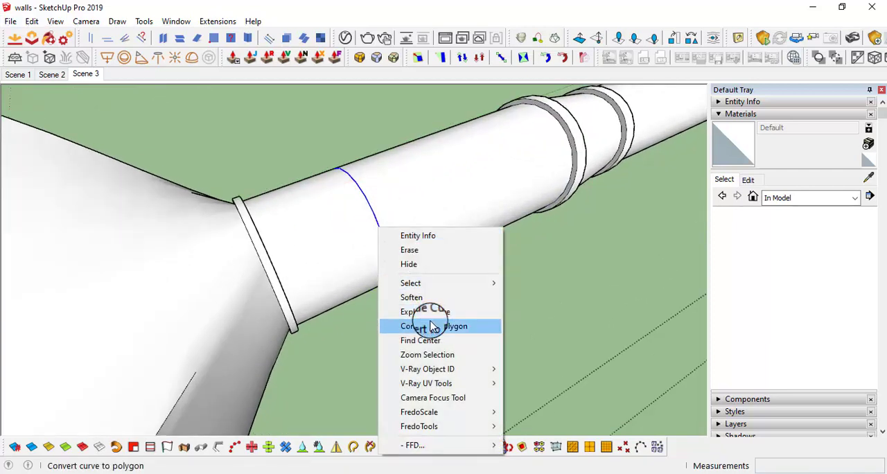
pyautogui.click(360, 194)
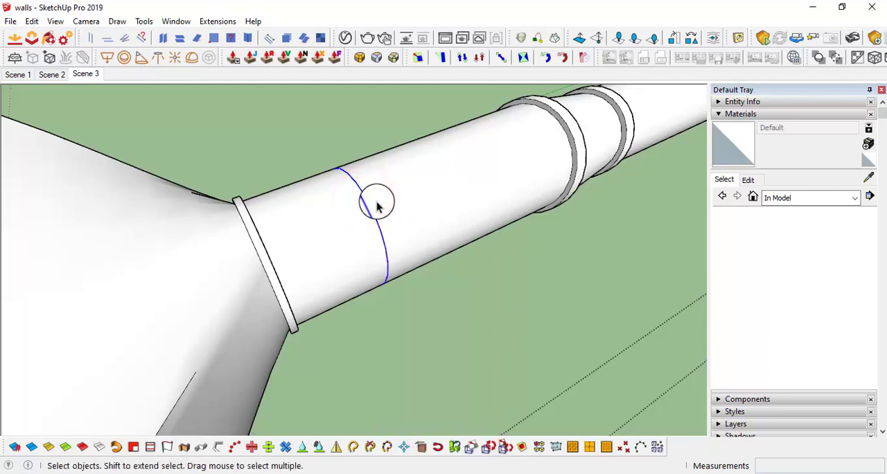
# Draw a 400 mm vertical line upward from the side of the copied circle on the duct
pyautogui.moveTo(374, 197); pyautogui.dragTo(543, 267, button='middle')
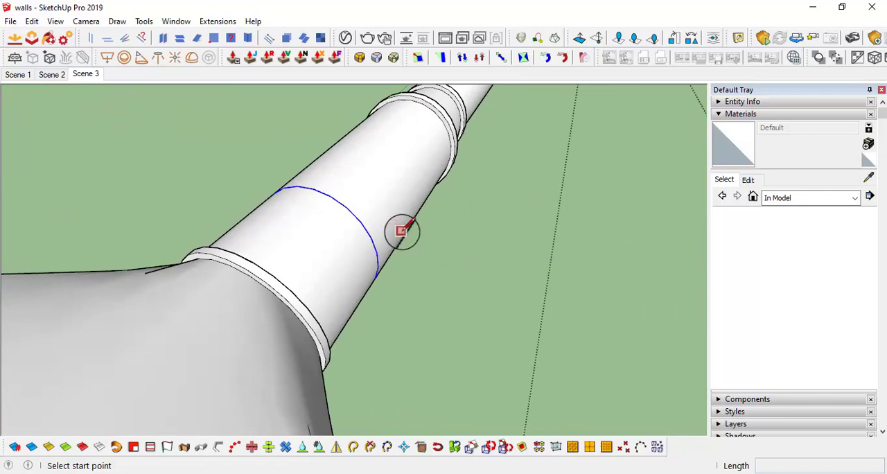
pyautogui.moveTo(382, 266); pyautogui.dragTo(166, 237, button='middle')
pyautogui.scroll(3, 355, 254)
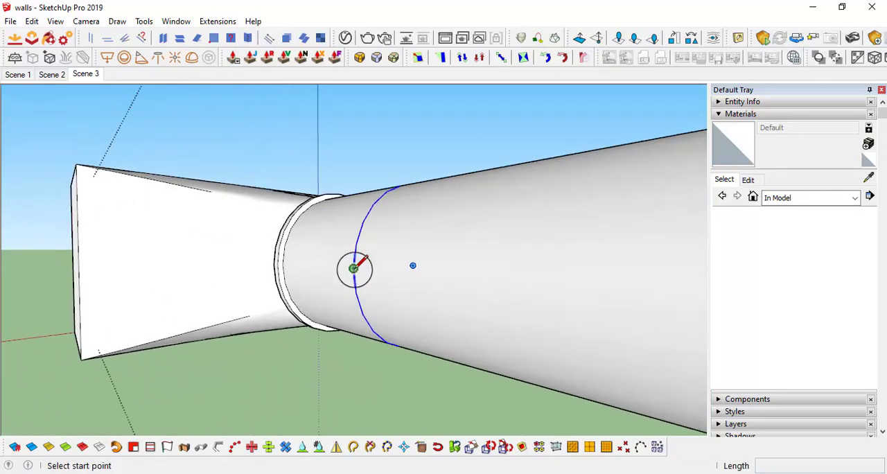
pyautogui.scroll(-5, 354, 268)
pyautogui.scroll(5, 372, 146)
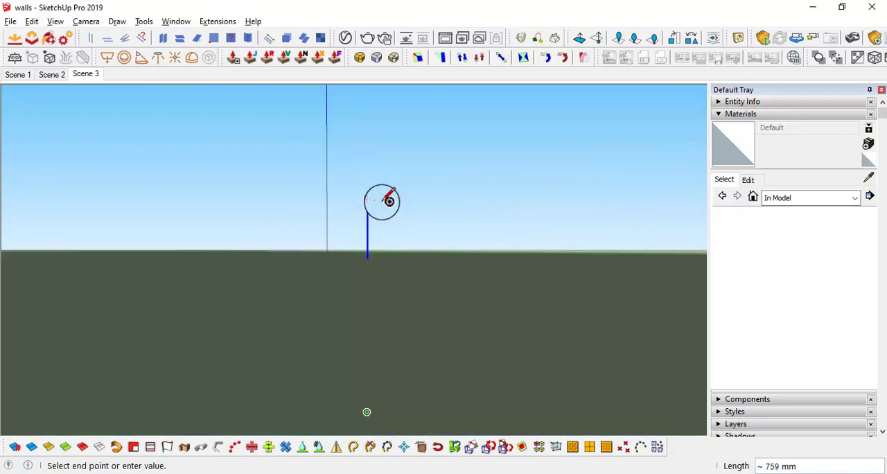
pyautogui.moveTo(387, 281); pyautogui.dragTo(385, 204, button='middle')
pyautogui.moveTo(360, 360); pyautogui.dragTo(410, 290, button='middle')
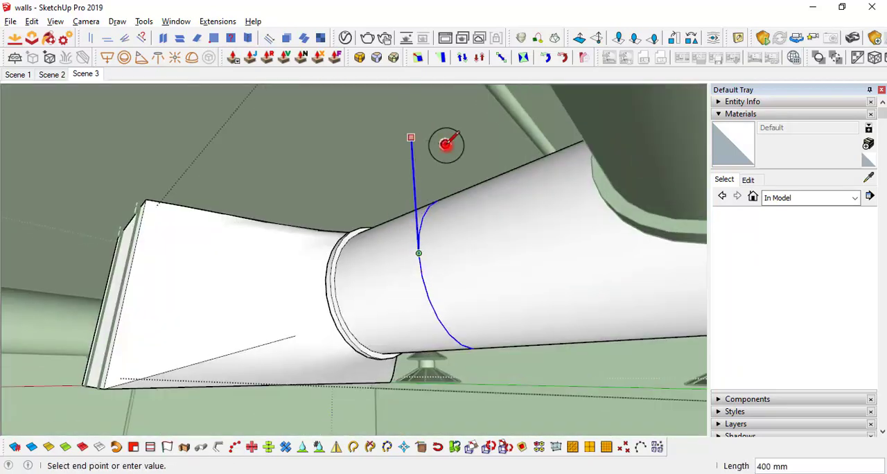
pyautogui.moveTo(438, 181); pyautogui.dragTo(478, 192, button='middle')
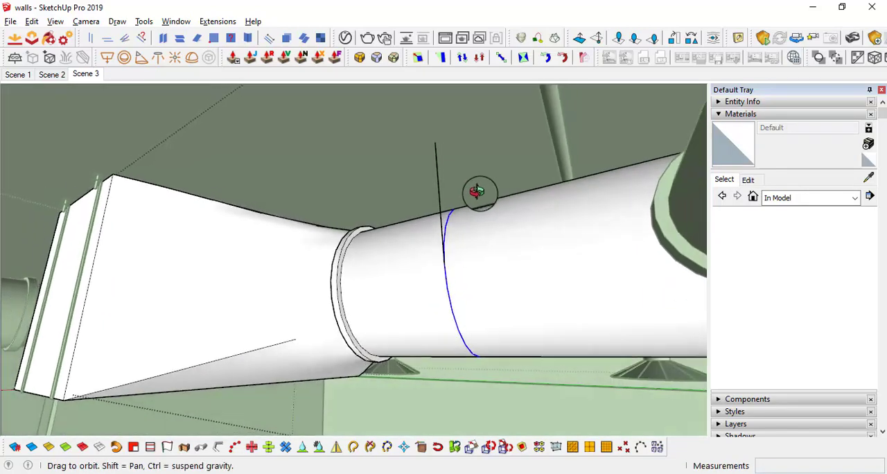
# Copy the vertical line across the duct to the matching point on the circle's opposite side
pyautogui.press('space')
pyautogui.scroll(2, 463, 237)
pyautogui.scroll(2, 437, 195)
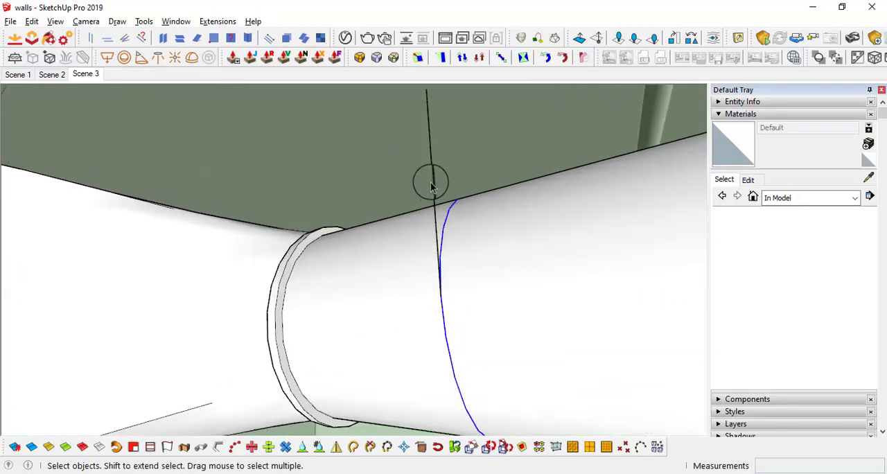
pyautogui.press('ctrl')
pyautogui.click(463, 301)
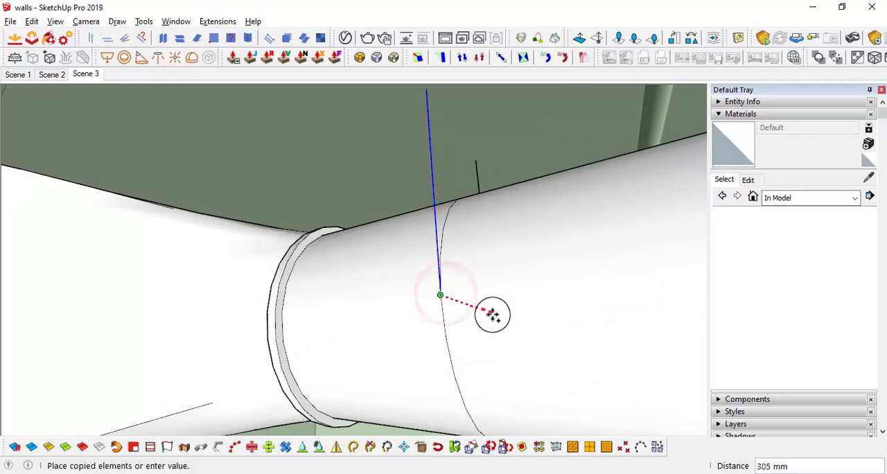
pyautogui.moveTo(491, 313); pyautogui.dragTo(512, 272, button='middle')
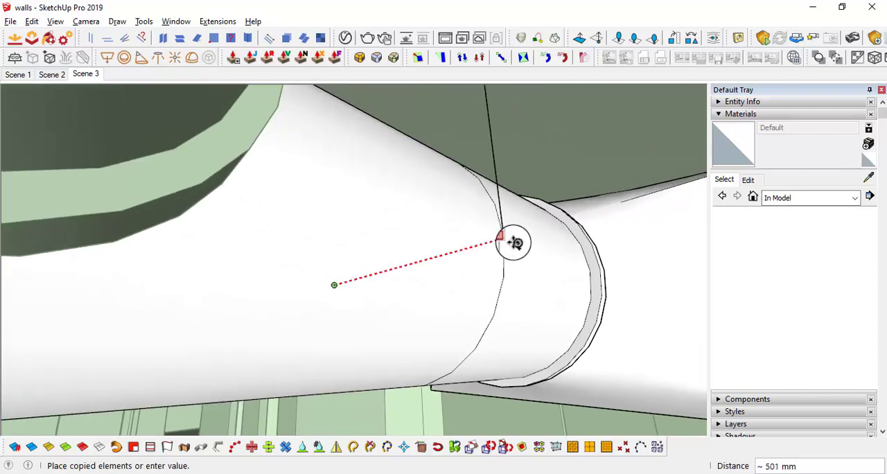
pyautogui.moveTo(503, 200); pyautogui.dragTo(485, 183, button='middle')
pyautogui.press('space')
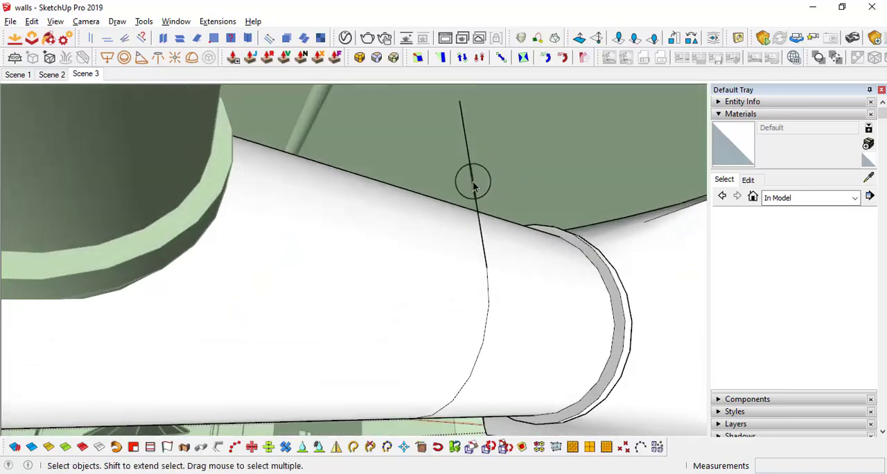
# Hide the rest of the model, select the circle with its two vertical lines, and make them a group
pyautogui.click(473, 184)
pyautogui.click(473, 182)
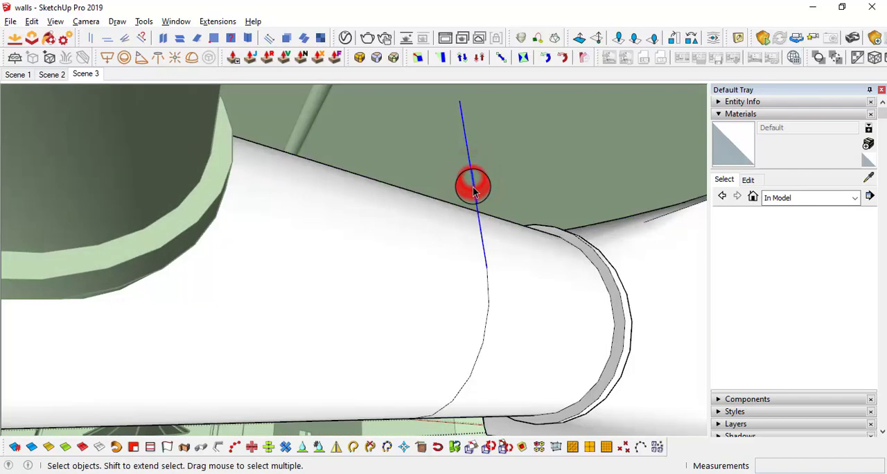
pyautogui.moveTo(471, 184)
pyautogui.mouseDown(button='middle')
pyautogui.moveTo(498, 281)
pyautogui.moveTo(507, 145)
pyautogui.moveTo(499, 176)
pyautogui.moveTo(390, 321)
pyautogui.moveTo(409, 331)
pyautogui.moveTo(512, 237)
pyautogui.moveTo(421, 200)
pyautogui.moveTo(424, 186)
pyautogui.mouseUp(button='middle')
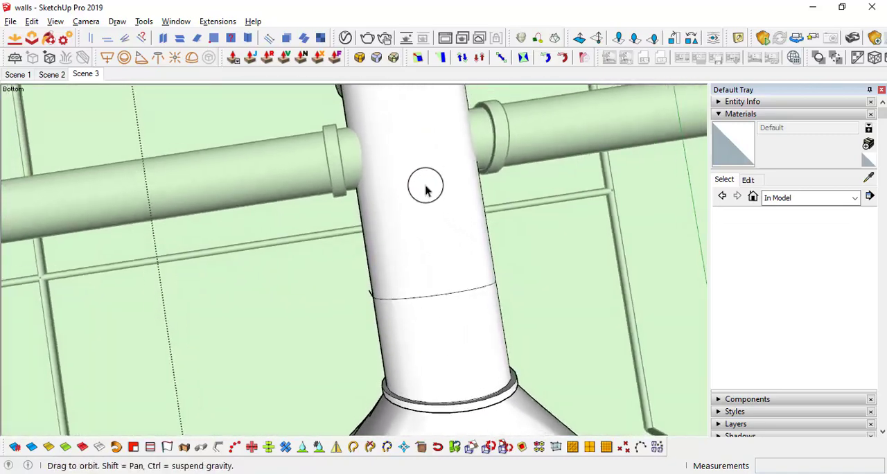
pyautogui.press('i')
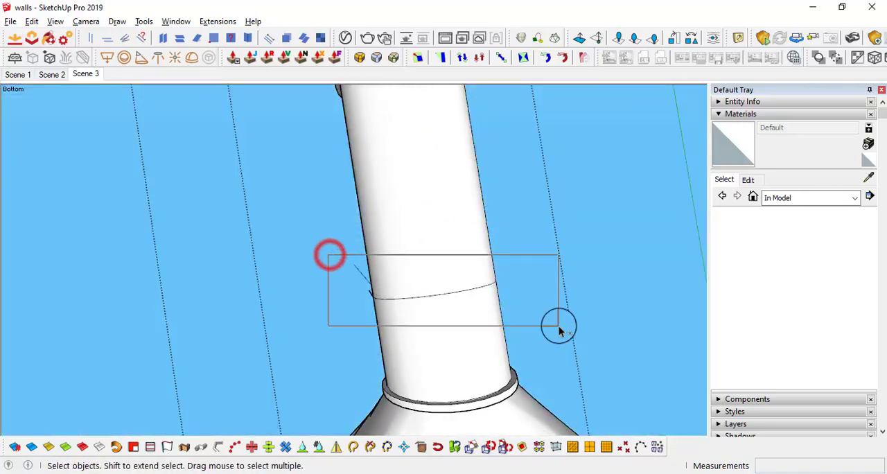
pyautogui.moveTo(559, 331); pyautogui.dragTo(558, 332)
pyautogui.moveTo(558, 331); pyautogui.dragTo(389, 235, button='middle')
pyautogui.rightClick(256, 192)
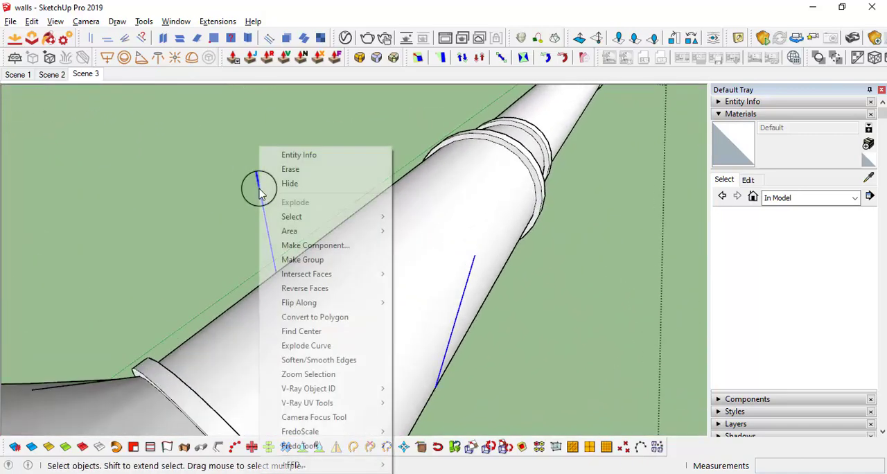
pyautogui.click(317, 256)
pyautogui.moveTo(336, 277); pyautogui.dragTo(318, 202, button='middle')
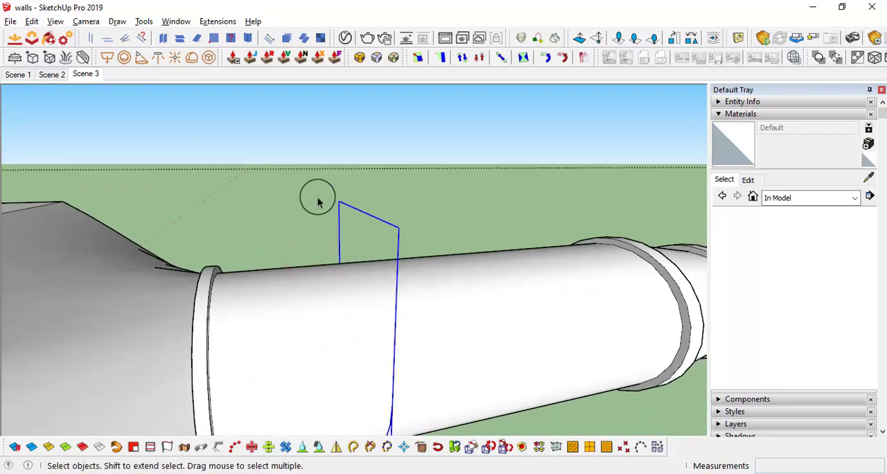
pyautogui.moveTo(387, 375); pyautogui.dragTo(417, 152, button='middle')
pyautogui.scroll(5, 450, 205)
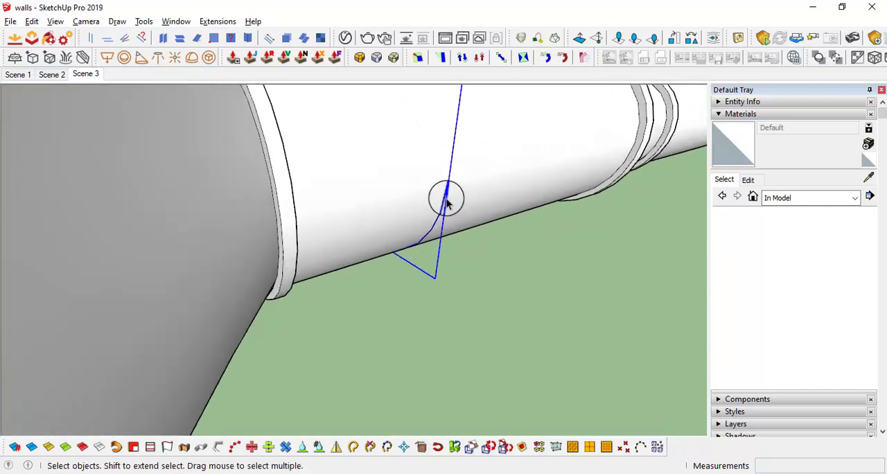
# Examine the grouped U-shaped hanger outline on its own and where it meets the duct, checking the joints between the arc and legs
pyautogui.click(447, 202)
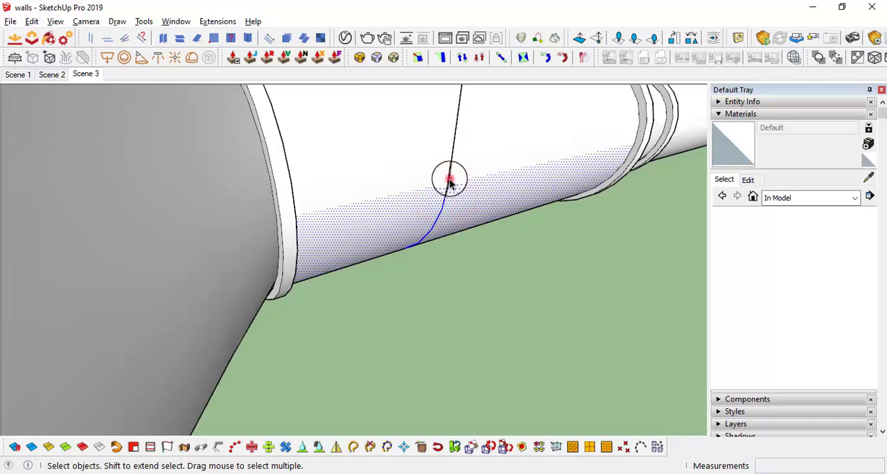
pyautogui.scroll(-5, 449, 181)
pyautogui.moveTo(450, 178); pyautogui.dragTo(305, 315, button='middle')
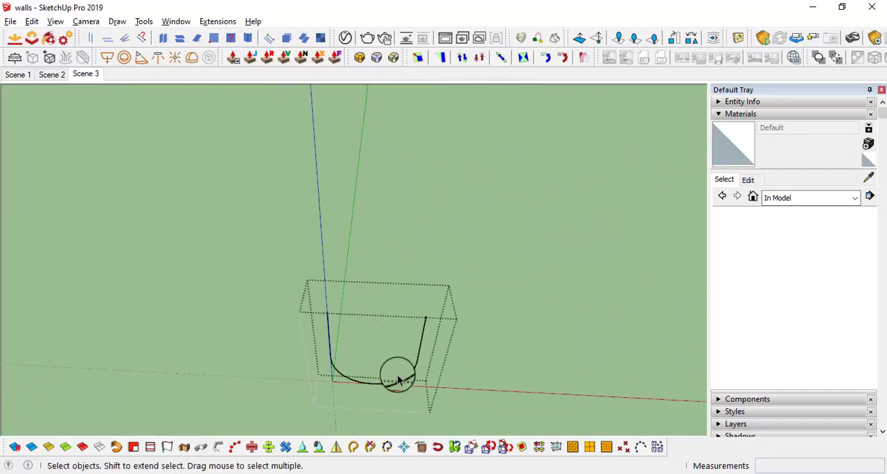
pyautogui.moveTo(428, 369); pyautogui.dragTo(423, 299, button='middle')
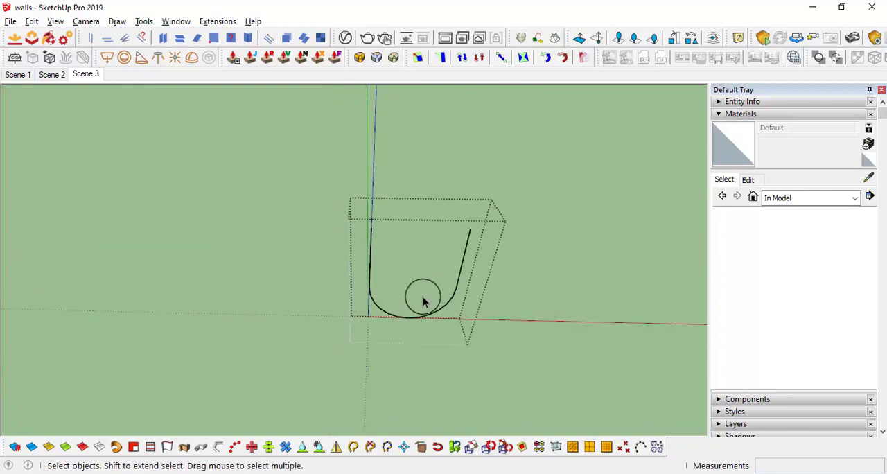
pyautogui.scroll(3, 423, 302)
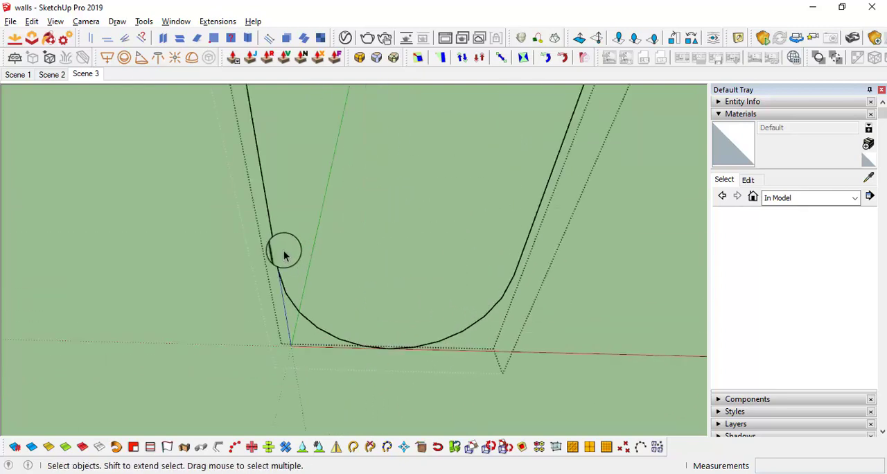
pyautogui.scroll(-4, 543, 253)
pyautogui.scroll(5, 554, 213)
pyautogui.scroll(-5, 551, 215)
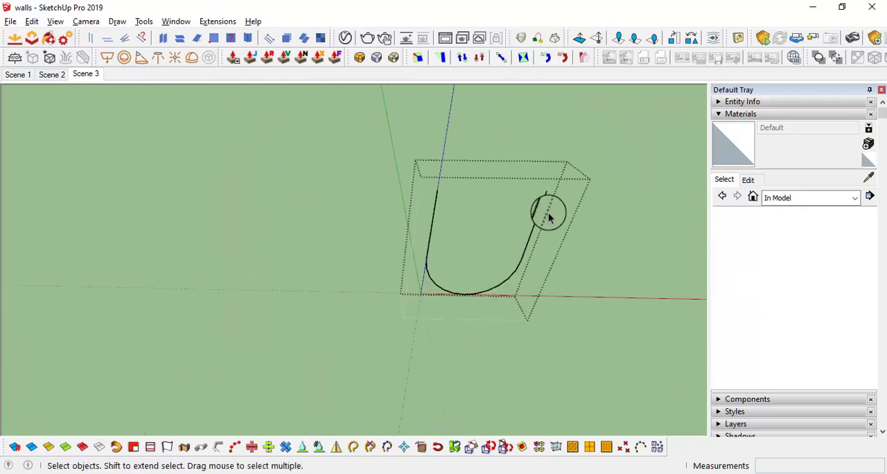
pyautogui.moveTo(538, 215); pyautogui.dragTo(520, 234, button='middle')
pyautogui.scroll(5, 406, 346)
pyautogui.moveTo(405, 345); pyautogui.dragTo(400, 314, button='middle')
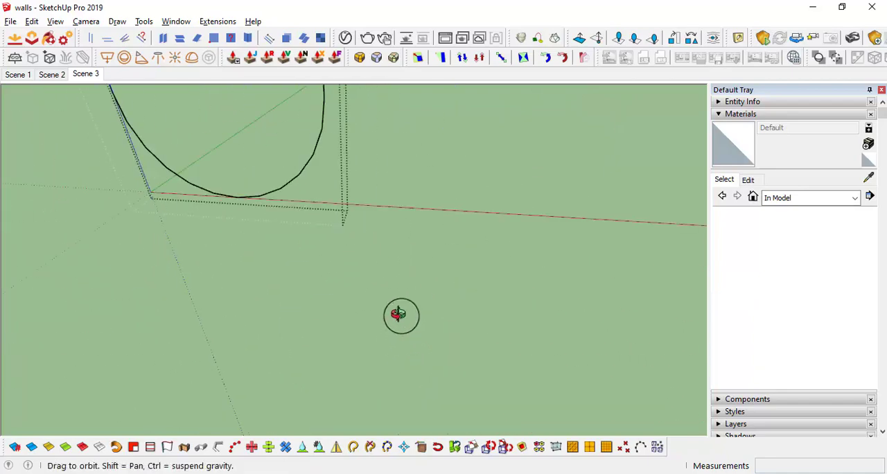
pyautogui.scroll(-3, 400, 314)
pyautogui.scroll(-3, 431, 212)
pyautogui.scroll(6, 418, 202)
pyautogui.moveTo(418, 201); pyautogui.dragTo(478, 252, button='middle')
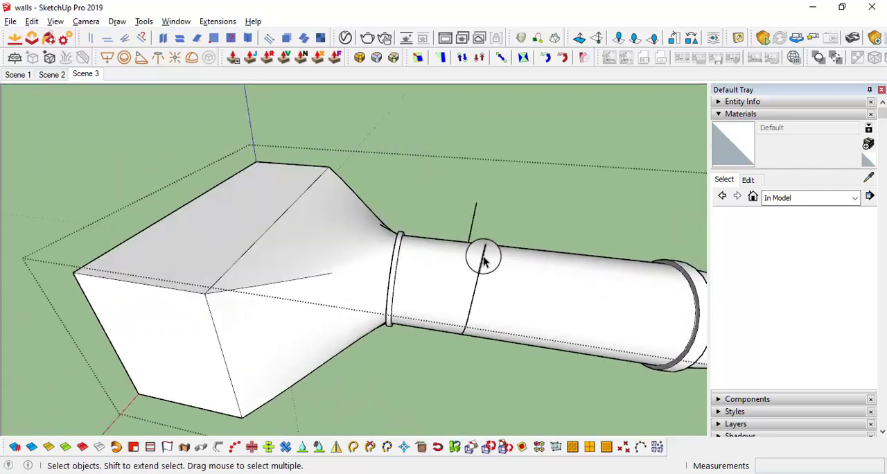
# Select the hanger outline group on the first duct section and cut it out of the duct group
pyautogui.scroll(3, 485, 260)
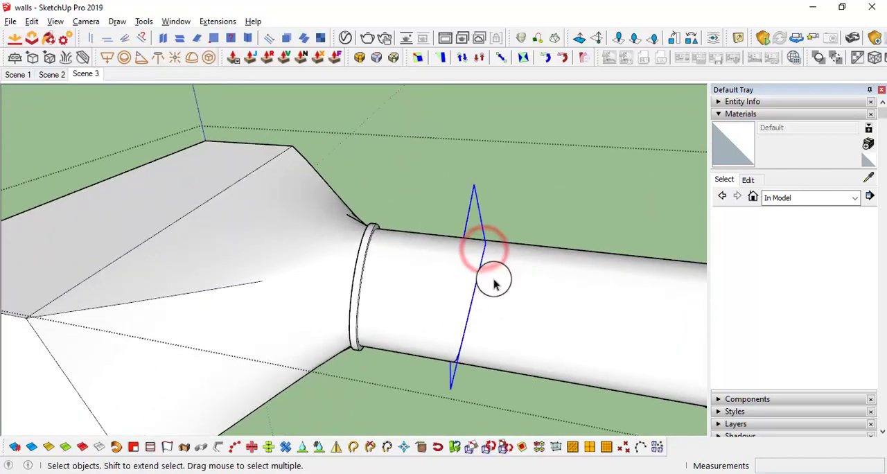
pyautogui.moveTo(493, 284); pyautogui.dragTo(624, 299, button='middle')
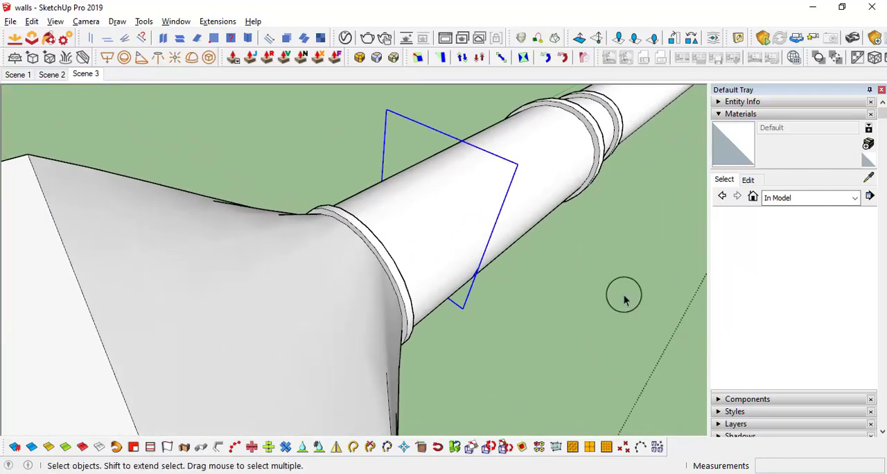
pyautogui.click(500, 313)
pyautogui.press('space')
pyautogui.moveTo(568, 278); pyautogui.dragTo(443, 181, button='middle')
pyautogui.scroll(3, 457, 222)
pyautogui.keyDown('shift'); pyautogui.moveTo(485, 257); pyautogui.dragTo(521, 294, button='middle'); pyautogui.keyUp('shift')
pyautogui.scroll(-5, 433, 354)
pyautogui.keyDown('shift'); pyautogui.moveTo(515, 398); pyautogui.dragTo(450, 372, button='middle'); pyautogui.keyUp('shift')
pyautogui.scroll(2, 413, 315)
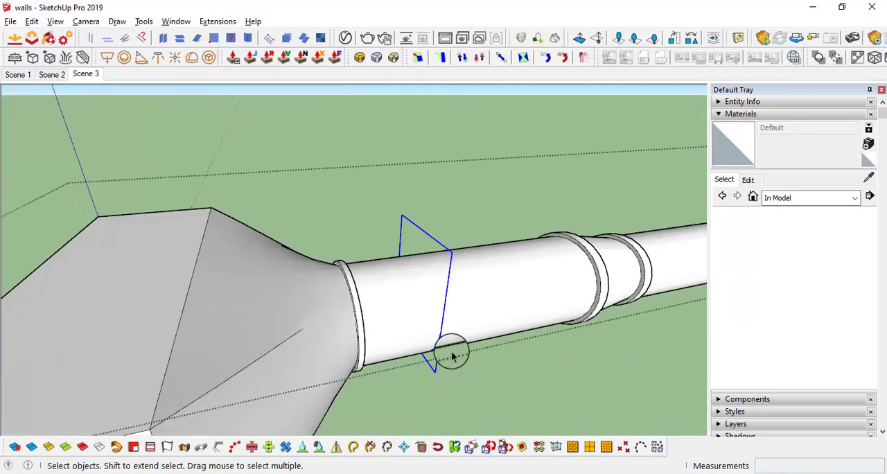
pyautogui.press('Delete')
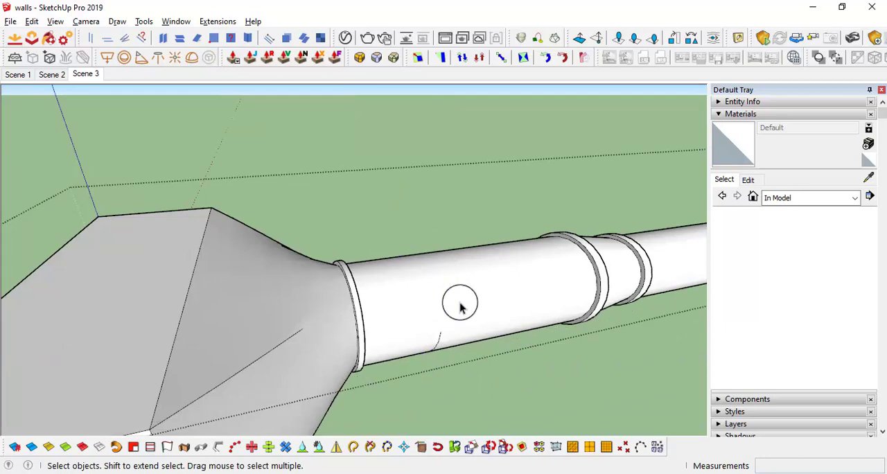
# Erase the leftover arc segment on the surface of the first duct section
pyautogui.moveTo(462, 332); pyautogui.dragTo(435, 350, button='middle')
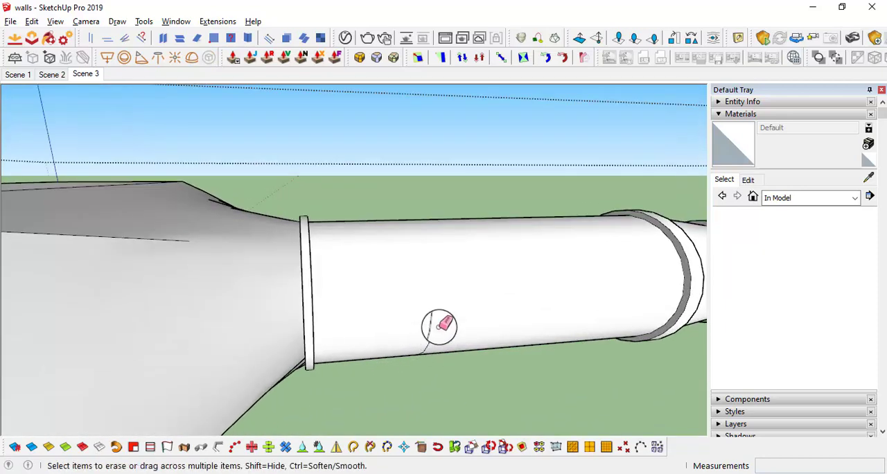
pyautogui.scroll(-3, 463, 309)
pyautogui.moveTo(475, 294); pyautogui.dragTo(530, 305, button='middle')
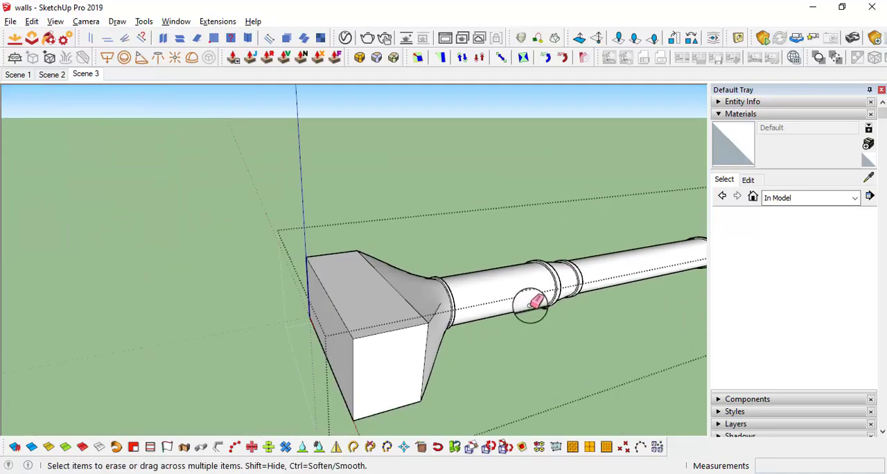
# Leave the nested duct groups and paste the cut hanger outline in place at its original location
pyautogui.moveTo(192, 240); pyautogui.dragTo(491, 289, button='middle')
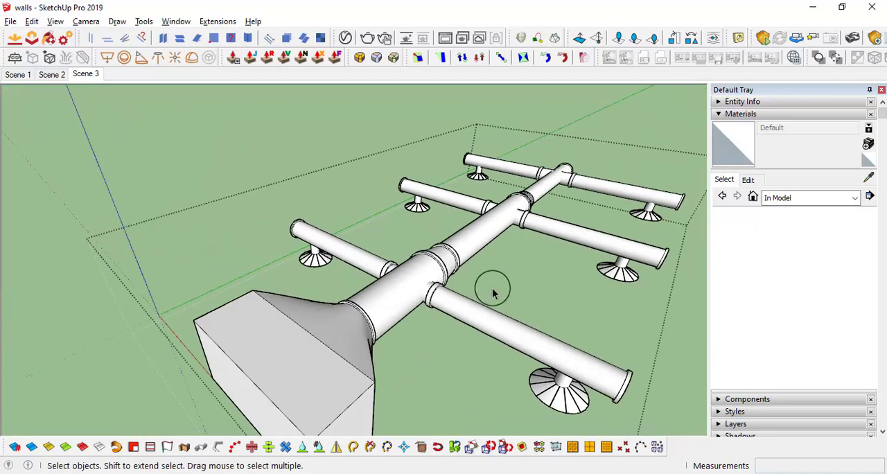
pyautogui.scroll(-2, 485, 311)
pyautogui.scroll(-2, 476, 330)
pyautogui.click(282, 284)
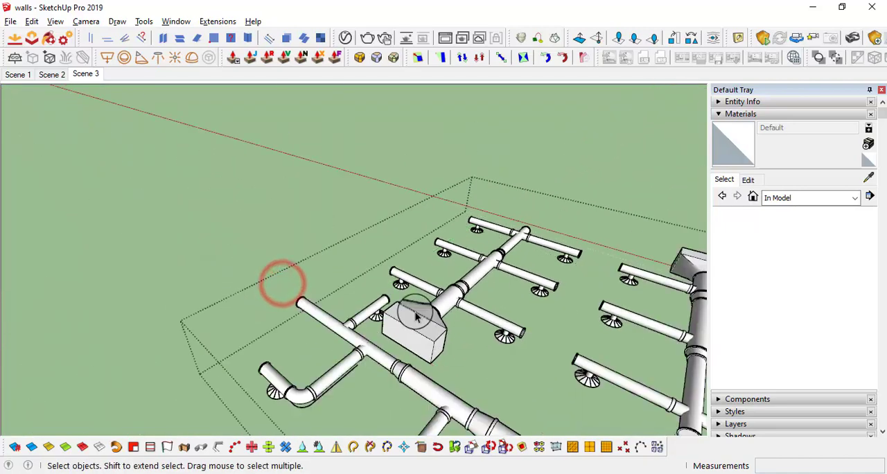
pyautogui.scroll(2, 467, 342)
pyautogui.moveTo(302, 261); pyautogui.dragTo(453, 328, button='middle')
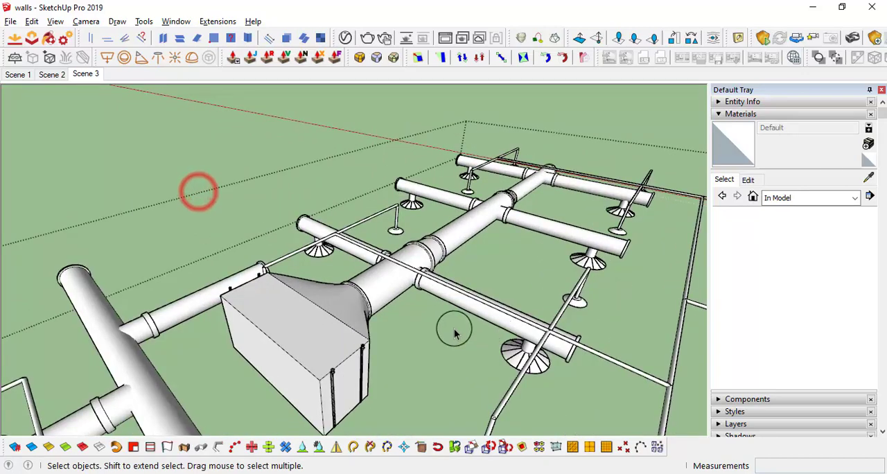
pyautogui.scroll(3, 401, 297)
pyautogui.click(310, 251)
pyautogui.scroll(-2, 309, 252)
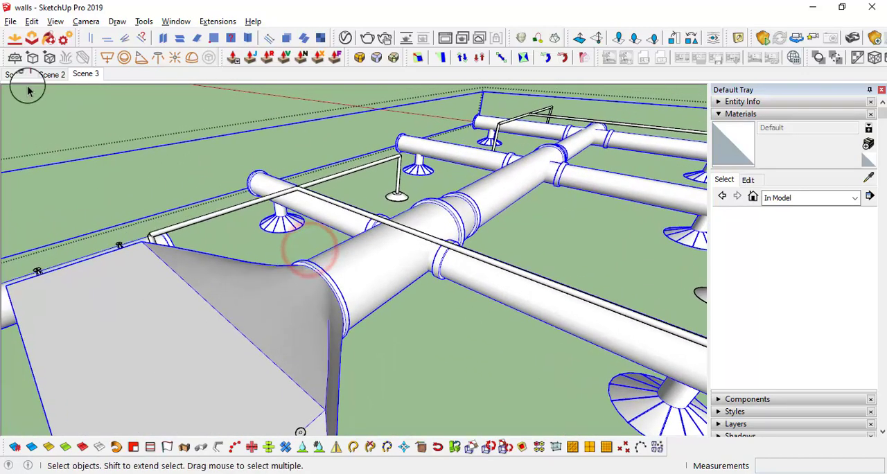
pyautogui.click(31, 21)
pyautogui.click(66, 112)
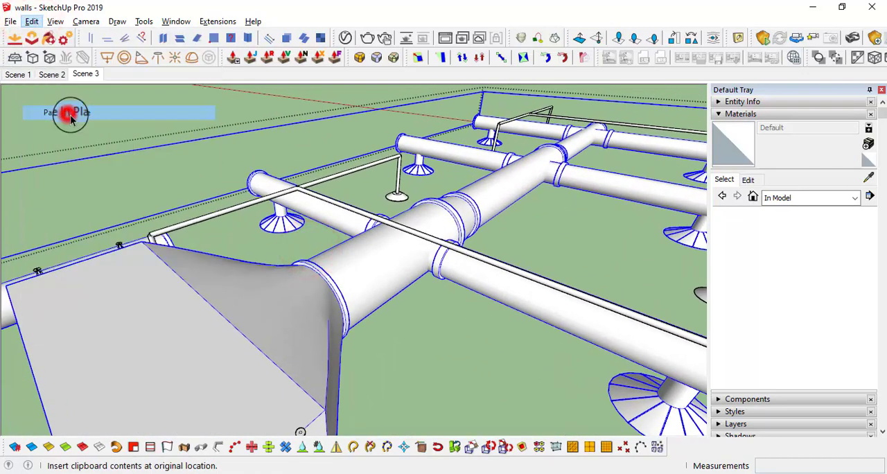
# Open the pasted hanger outline for editing and delete its two straight vertical lines, keeping the lower half-circle
pyautogui.scroll(4, 363, 263)
pyautogui.scroll(2, 410, 298)
pyautogui.moveTo(410, 300); pyautogui.dragTo(486, 348, button='middle')
pyautogui.scroll(4, 455, 284)
pyautogui.scroll(-4, 427, 272)
pyautogui.scroll(4, 425, 281)
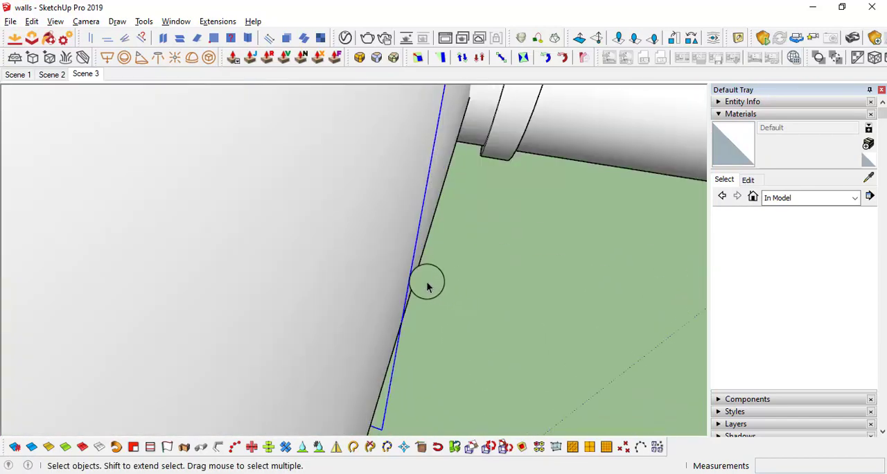
pyautogui.moveTo(419, 223); pyautogui.dragTo(483, 222, button='middle')
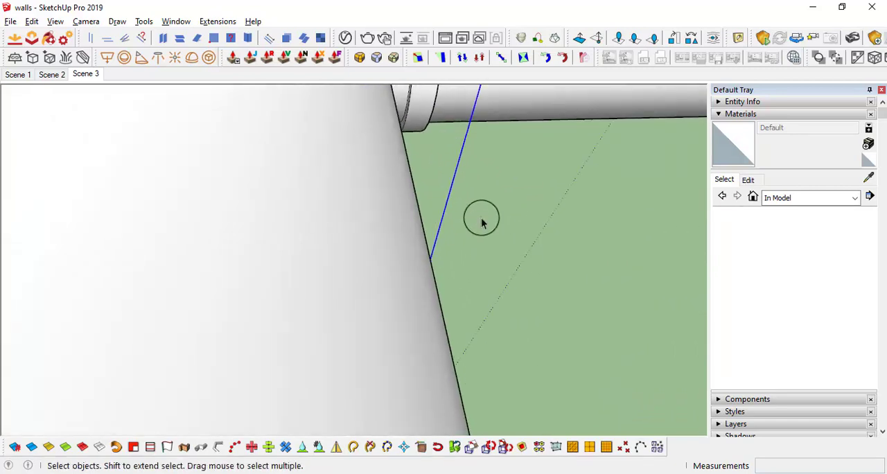
pyautogui.scroll(-6, 454, 184)
pyautogui.moveTo(463, 188); pyautogui.dragTo(474, 227, button='middle')
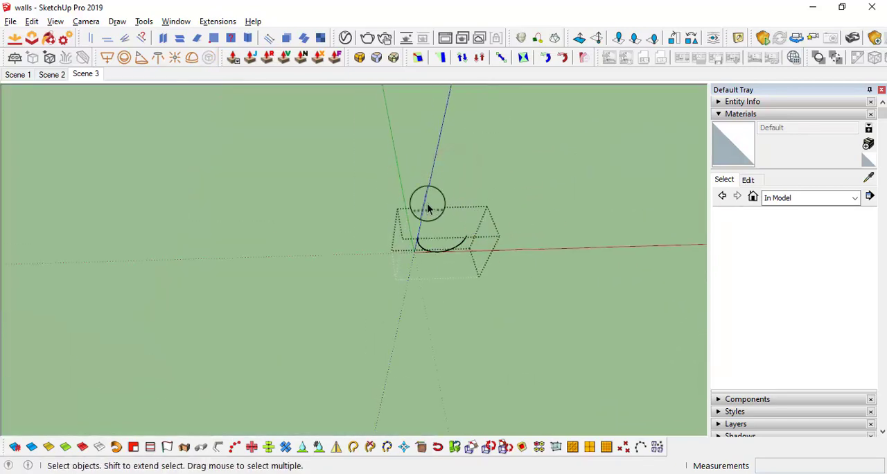
# Try drawing a 20 by 3 mm rectangle at the open end of the hanger arc and undo it
pyautogui.scroll(3, 427, 208)
pyautogui.scroll(-3, 485, 260)
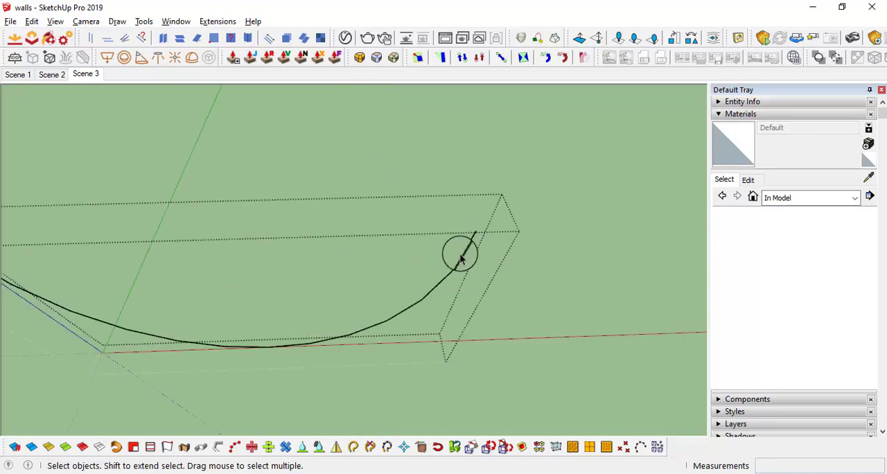
pyautogui.moveTo(462, 253); pyautogui.dragTo(426, 275, button='middle')
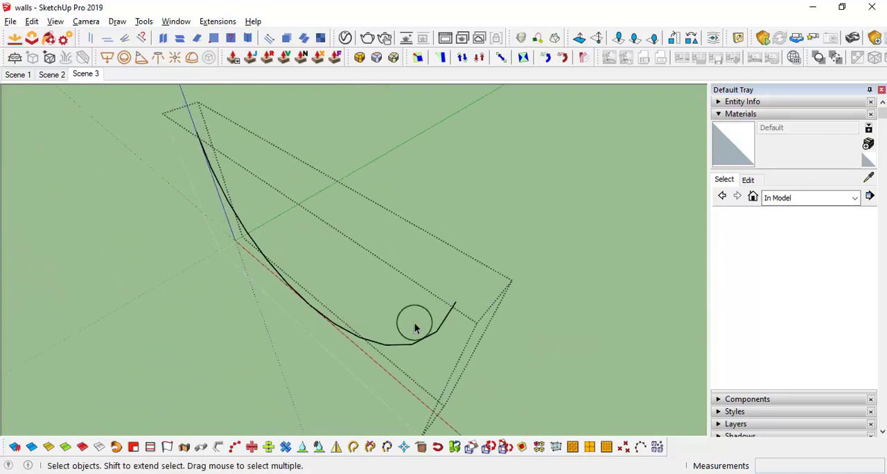
pyautogui.moveTo(380, 309); pyautogui.dragTo(488, 329, button='middle')
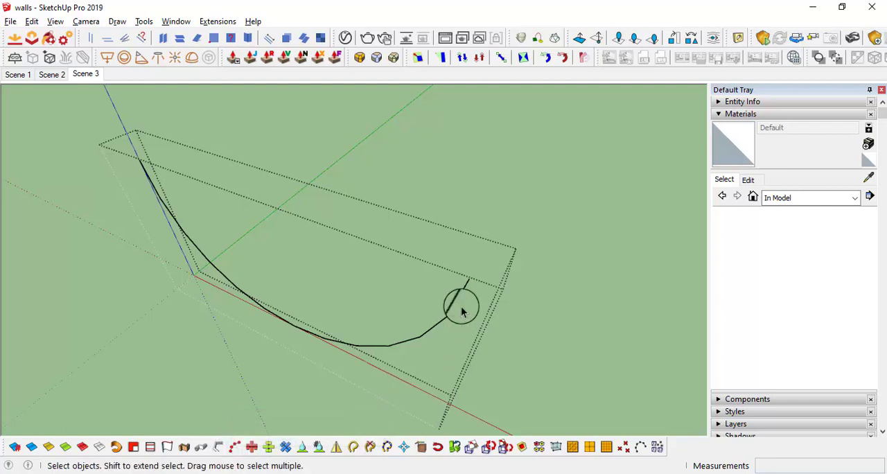
pyautogui.moveTo(457, 287); pyautogui.dragTo(407, 333, button='middle')
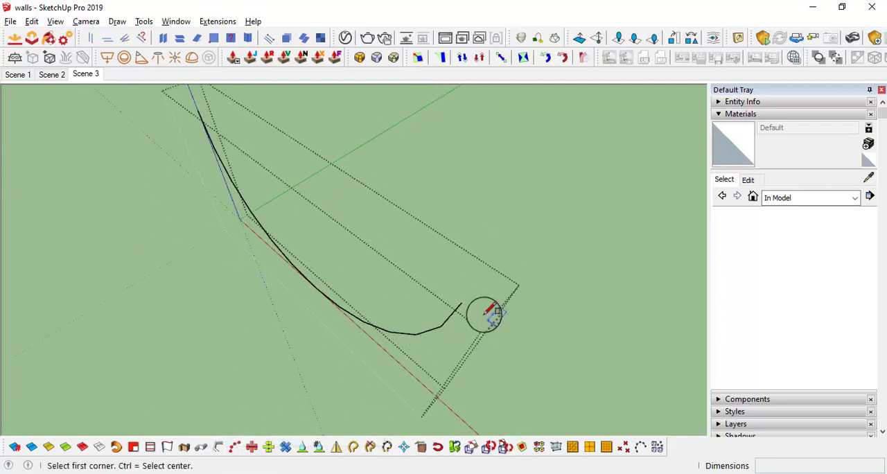
pyautogui.scroll(3, 473, 307)
pyautogui.scroll(-3, 474, 308)
pyautogui.click(439, 296)
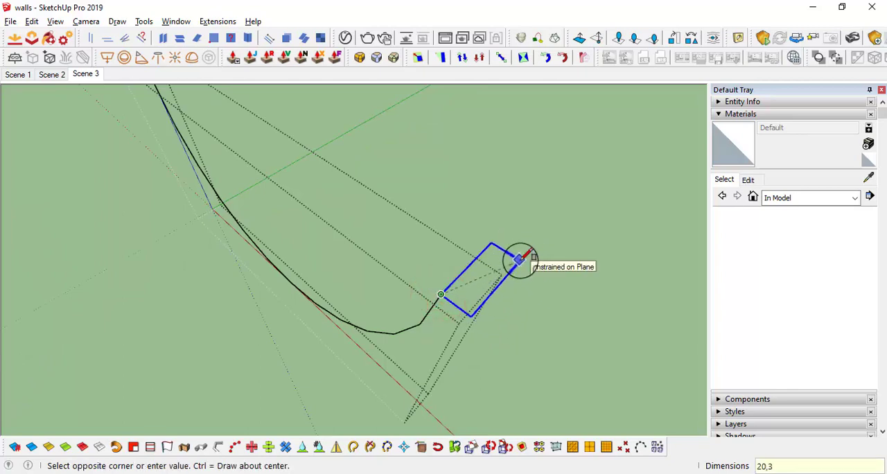
pyautogui.press('Return')
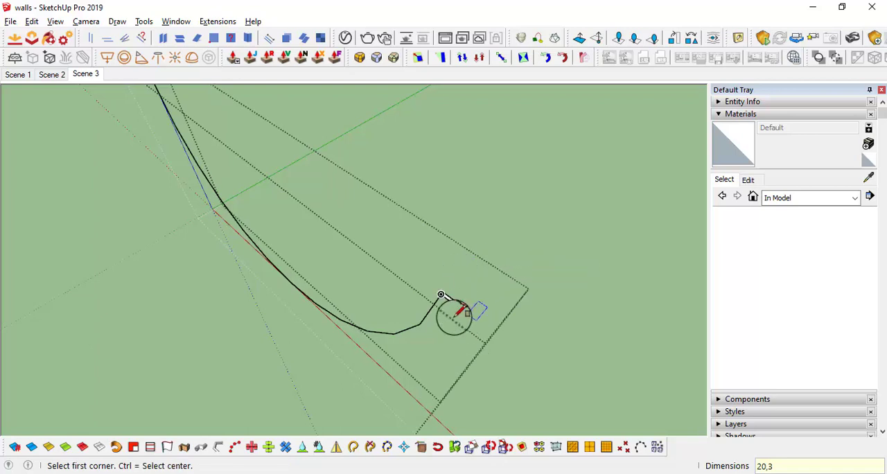
pyautogui.scroll(3, 440, 294)
pyautogui.scroll(-3, 431, 279)
pyautogui.hotkey('ctrl', 'z')
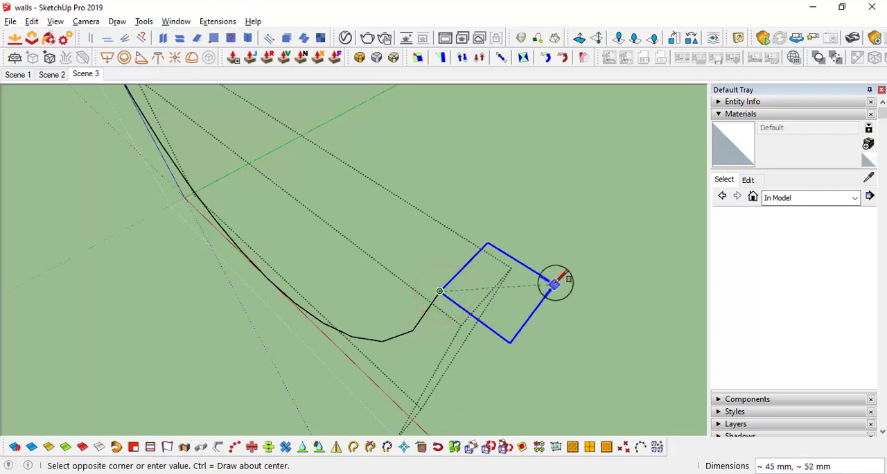
# Draw a 3 by 20 mm rectangle at the open end of the hanger arc as the strap profile
pyautogui.write('20')
pyautogui.press('Return')
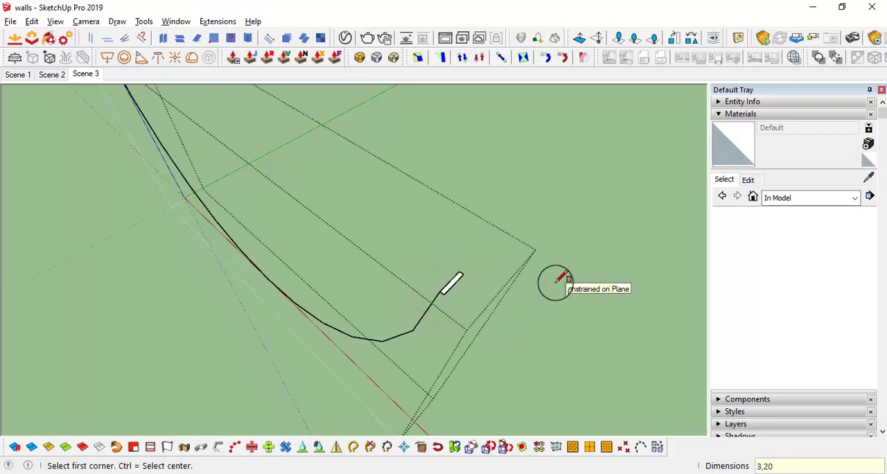
pyautogui.moveTo(442, 296); pyautogui.dragTo(547, 236, button='middle')
pyautogui.scroll(-3, 370, 182)
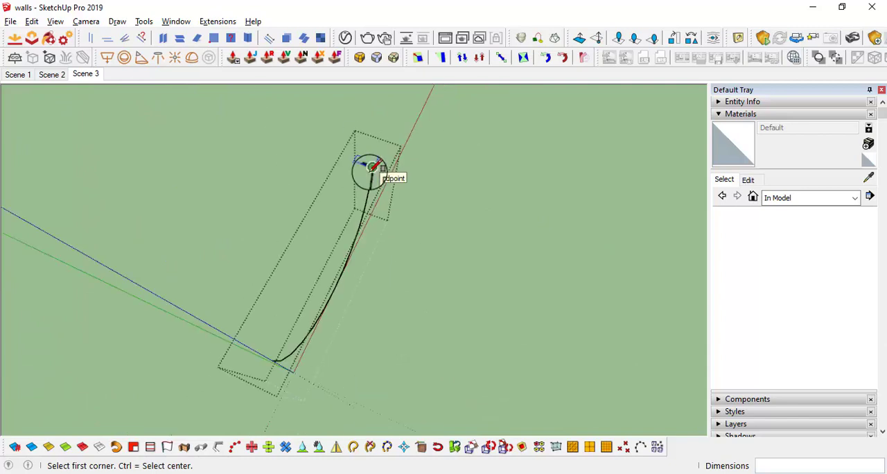
# Select all edges of the hanger arc as the path and extrude the small rectangle along it with Follow Me
pyautogui.press('space')
pyautogui.moveTo(374, 187); pyautogui.dragTo(418, 277, button='middle')
pyautogui.moveTo(444, 330); pyautogui.dragTo(166, 230)
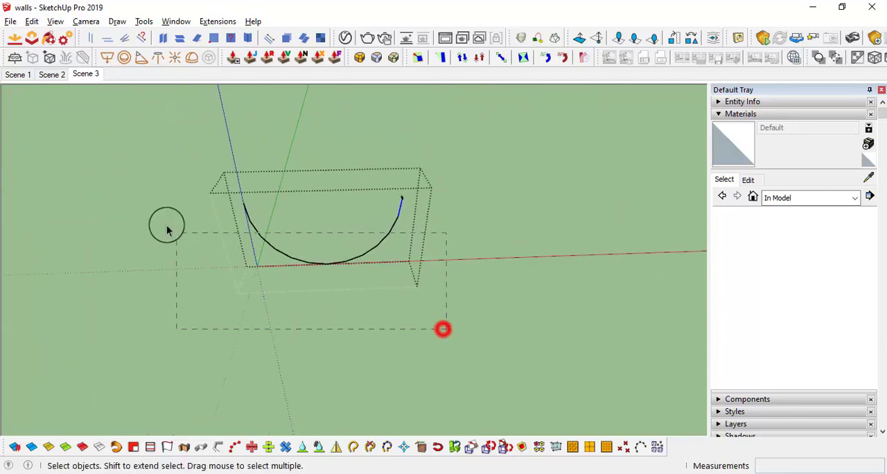
pyautogui.scroll(3, 399, 200)
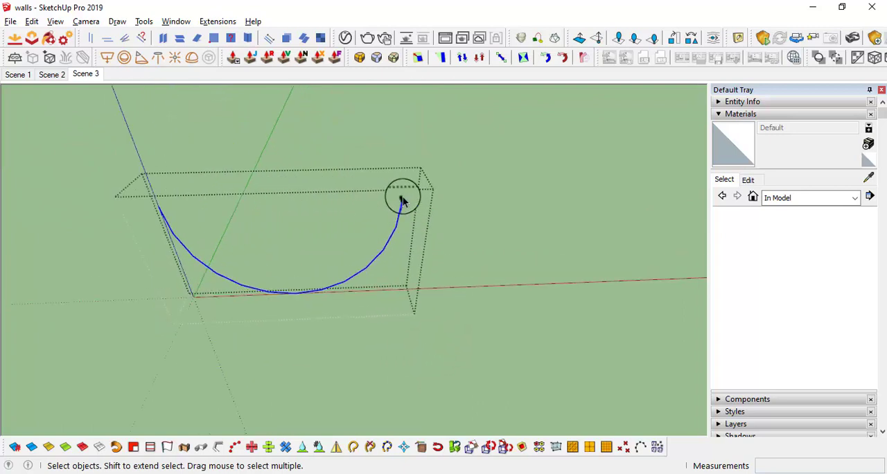
pyautogui.press('p')
pyautogui.scroll(1, 401, 199)
pyautogui.scroll(2, 401, 200)
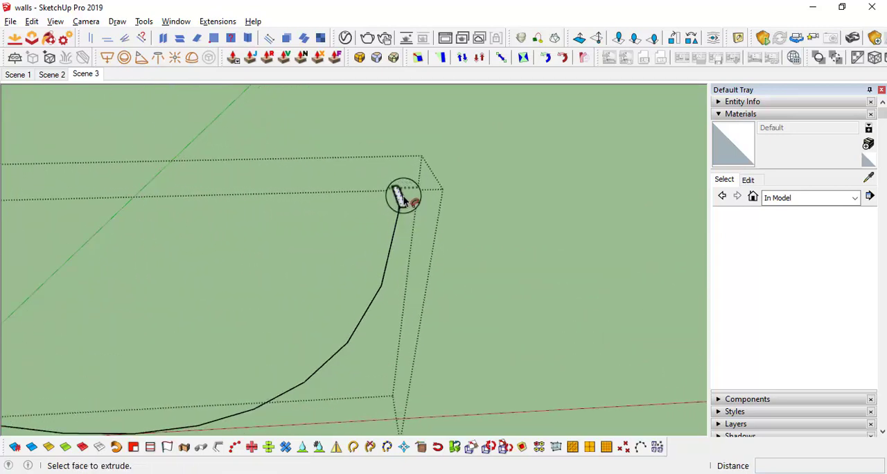
pyautogui.moveTo(402, 200); pyautogui.dragTo(486, 313, button='middle')
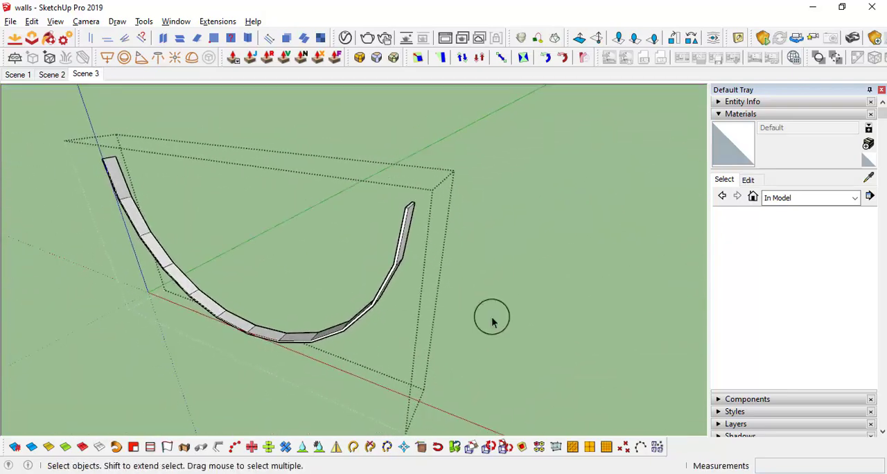
pyautogui.click(539, 319)
pyautogui.moveTo(487, 282); pyautogui.dragTo(451, 340, button='middle')
pyautogui.scroll(5, 451, 307)
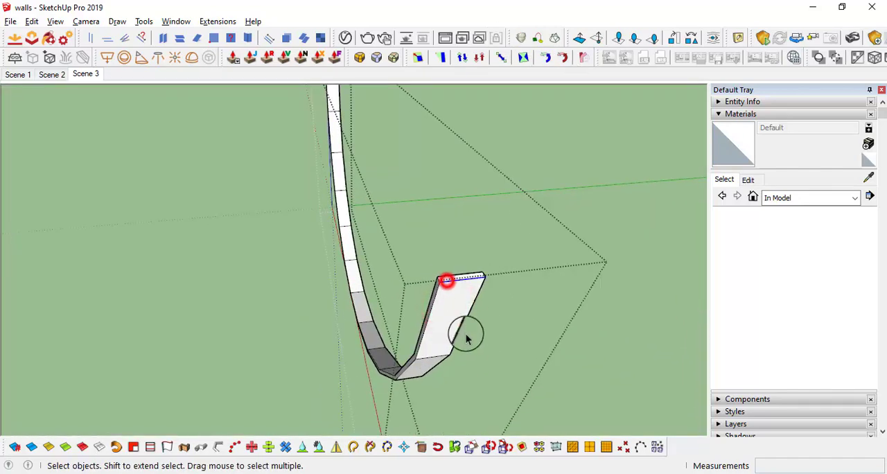
pyautogui.moveTo(466, 338); pyautogui.dragTo(487, 295, button='middle')
pyautogui.click(453, 261)
pyautogui.press('m')
pyautogui.press('ctrl')
pyautogui.click(465, 282)
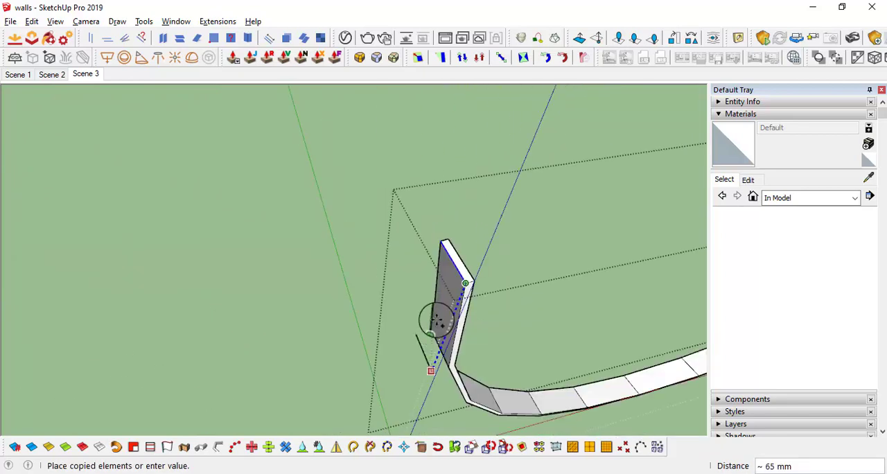
pyautogui.moveTo(444, 323); pyautogui.dragTo(461, 265, button='middle')
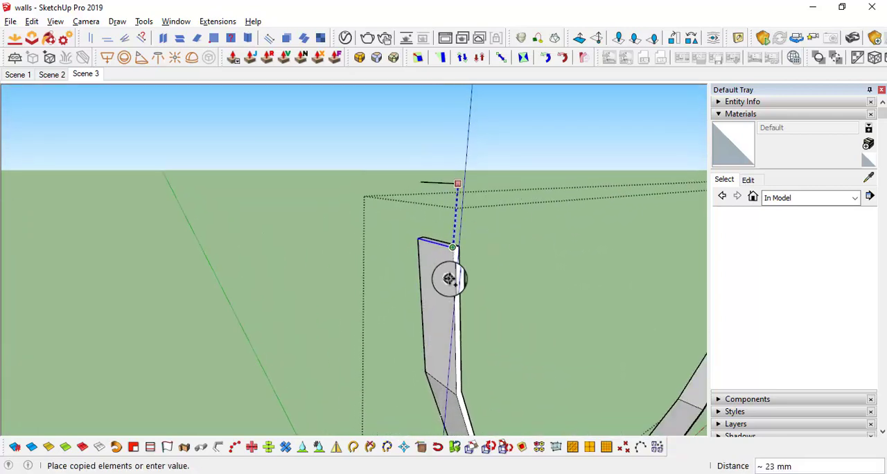
pyautogui.press('space')
# Push/Pull the end face of the hanger strap upward 3 mm as a separate section
pyautogui.scroll(5, 453, 250)
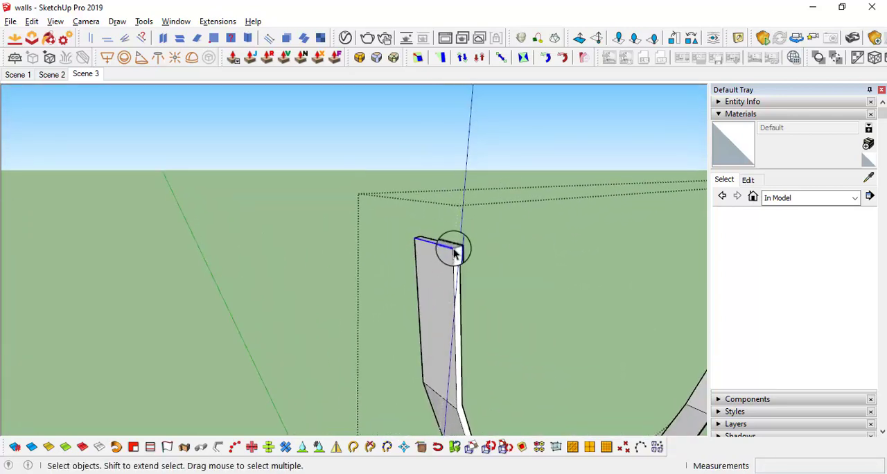
pyautogui.scroll(2, 452, 248)
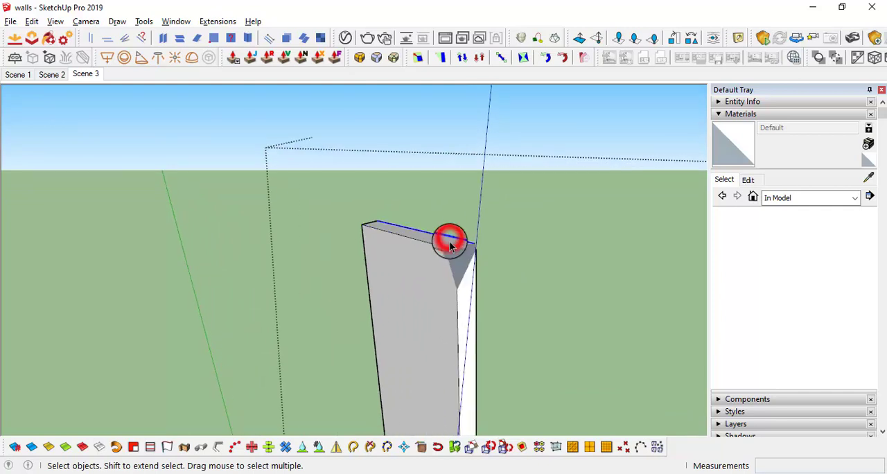
pyautogui.moveTo(449, 246)
pyautogui.mouseDown(button='middle')
pyautogui.moveTo(430, 277)
pyautogui.moveTo(444, 256)
pyautogui.mouseUp(button='middle')
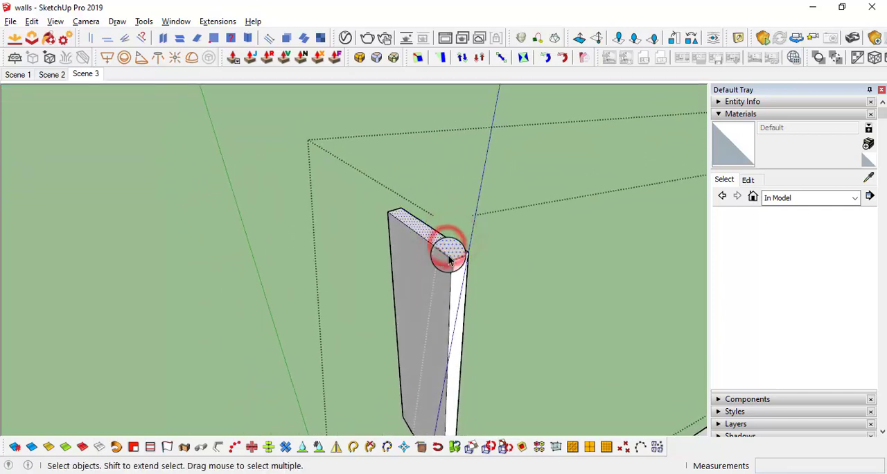
pyautogui.moveTo(449, 253); pyautogui.dragTo(454, 228)
pyautogui.press('ctrl')
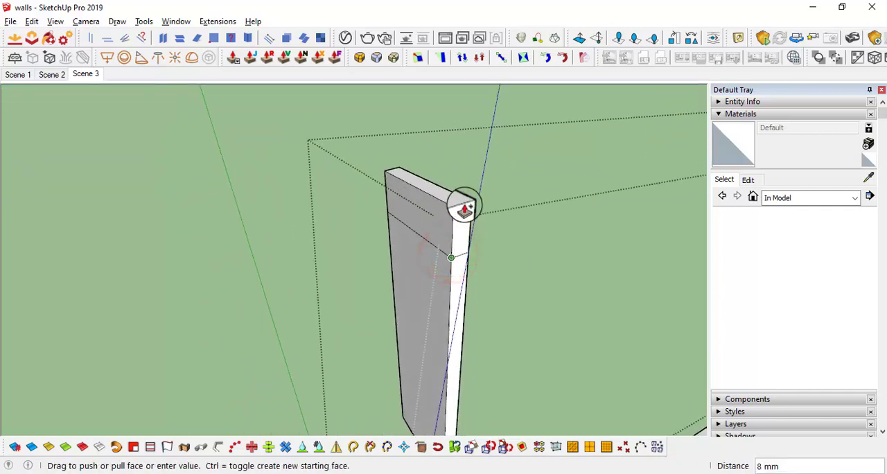
pyautogui.scroll(-1, 462, 219)
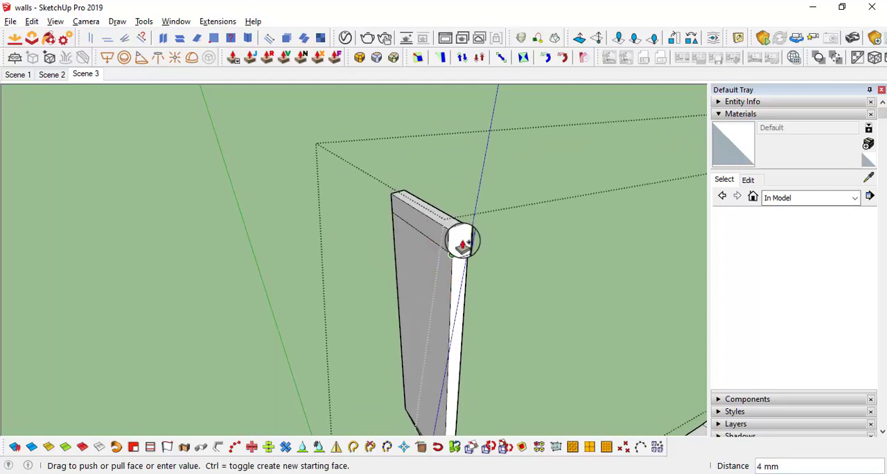
pyautogui.moveTo(474, 216); pyautogui.dragTo(469, 247)
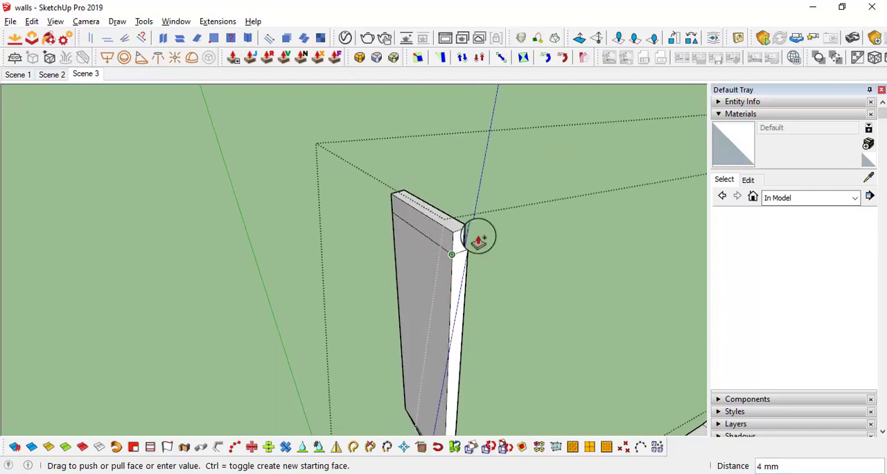
pyautogui.press('Return')
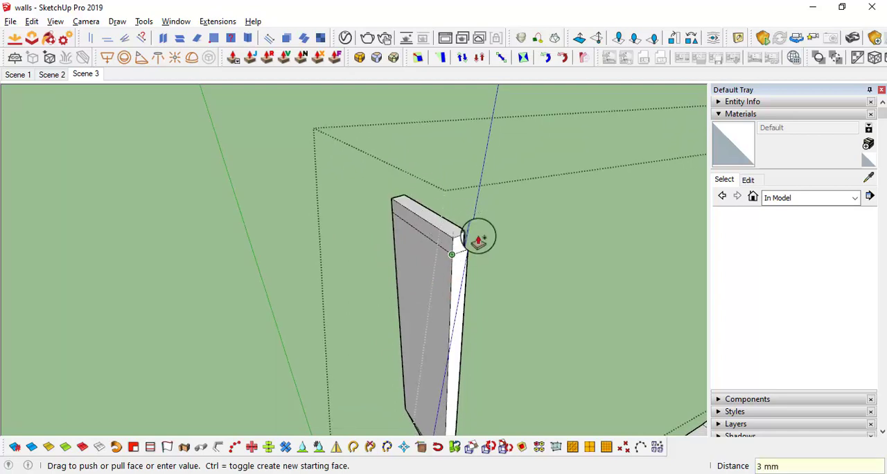
# Push/Pull the outer face of the new end section 25 mm outward to form a flange, and erase the leftover edges at the corner
pyautogui.click(434, 240)
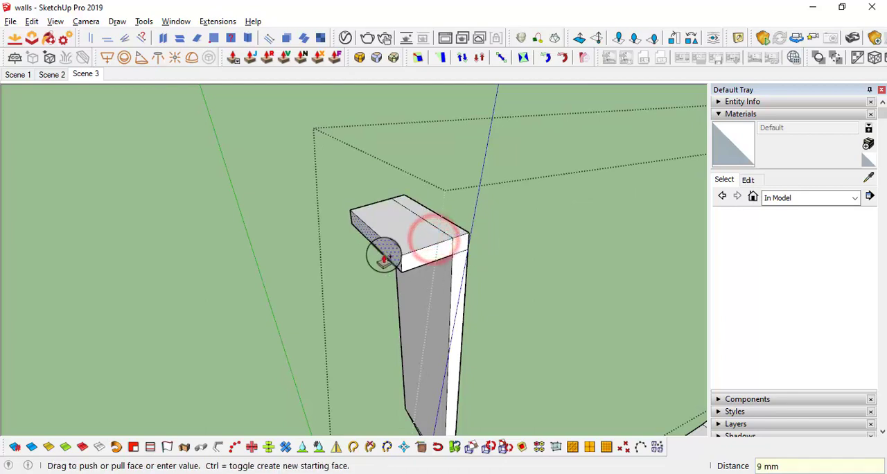
pyautogui.press('ctrl')
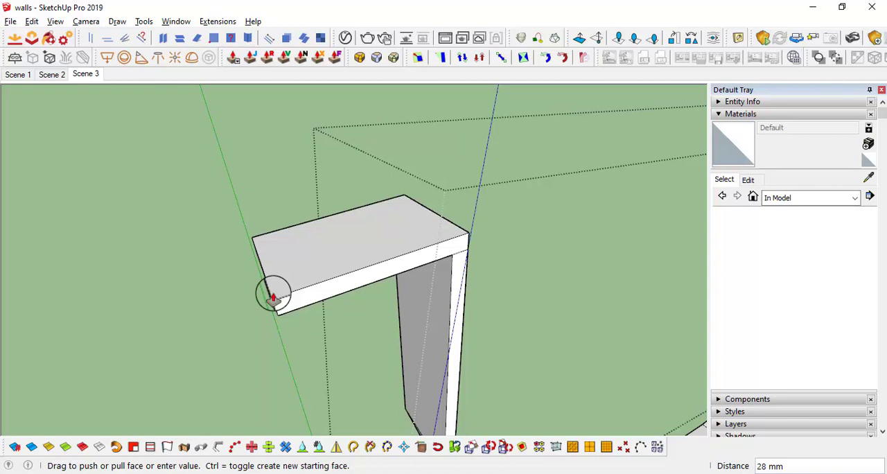
pyautogui.press('Return')
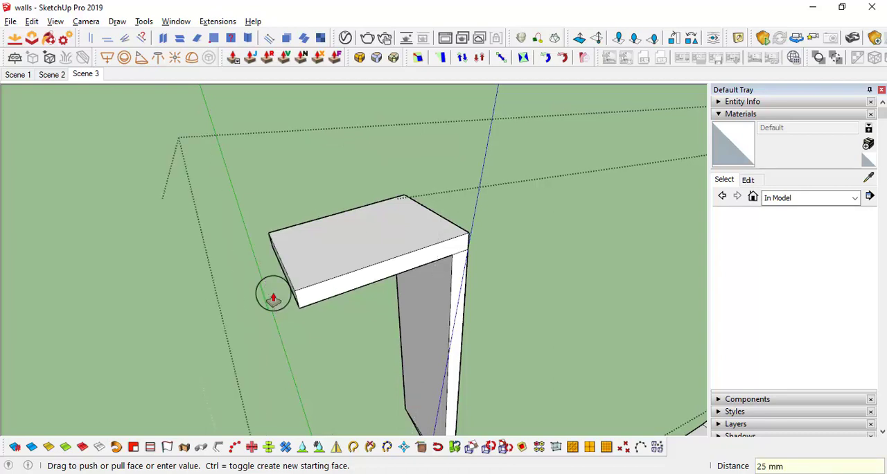
pyautogui.moveTo(416, 283)
pyautogui.mouseDown(button='middle')
pyautogui.moveTo(316, 257)
pyautogui.moveTo(419, 283)
pyautogui.mouseUp(button='middle')
pyautogui.press('e')
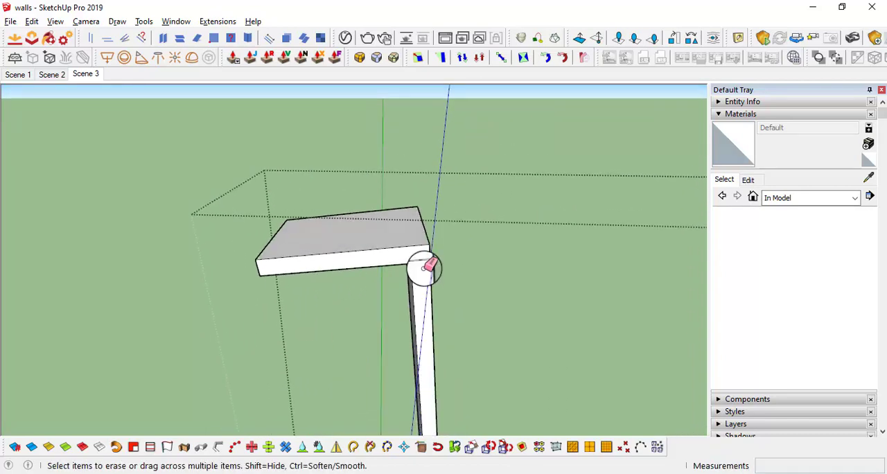
pyautogui.moveTo(395, 215)
pyautogui.mouseDown(button='middle')
pyautogui.moveTo(426, 262)
pyautogui.moveTo(317, 261)
pyautogui.moveTo(495, 192)
pyautogui.moveTo(253, 295)
pyautogui.mouseUp(button='middle')
# Build a matching 25 mm outward flange on the opposite end of the strap and erase its leftover corner edges
pyautogui.scroll(-8, 353, 289)
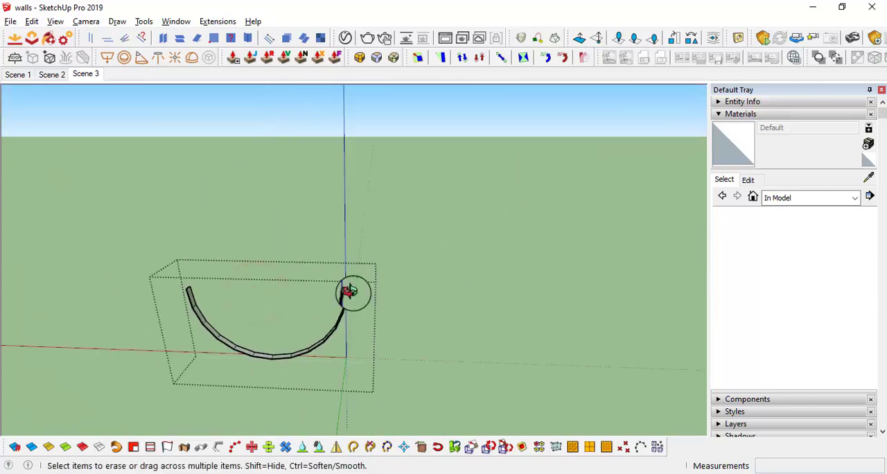
pyautogui.moveTo(353, 291)
pyautogui.mouseDown(button='middle')
pyautogui.moveTo(370, 204)
pyautogui.moveTo(342, 304)
pyautogui.moveTo(352, 297)
pyautogui.moveTo(416, 330)
pyautogui.moveTo(376, 338)
pyautogui.moveTo(409, 357)
pyautogui.moveTo(453, 279)
pyautogui.moveTo(423, 401)
pyautogui.mouseUp(button='middle')
pyautogui.scroll(5, 406, 364)
pyautogui.scroll(8, 376, 224)
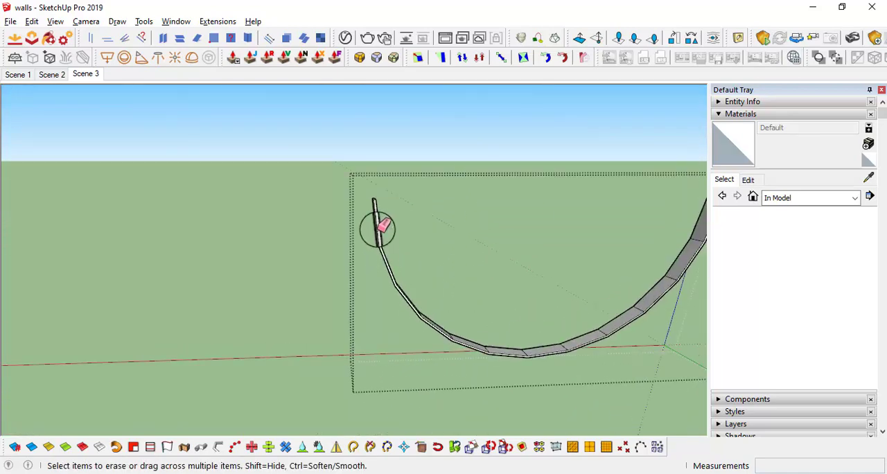
pyautogui.press('p')
pyautogui.click(356, 128)
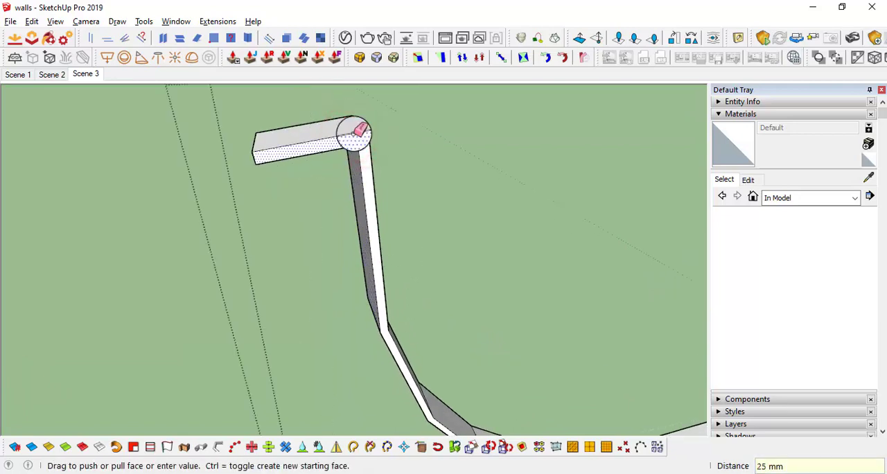
pyautogui.moveTo(362, 141); pyautogui.dragTo(214, 271, button='middle')
pyautogui.keyDown('shift'); pyautogui.moveTo(148, 286); pyautogui.dragTo(462, 228, button='middle'); pyautogui.keyUp('shift')
pyautogui.scroll(-8, 461, 227)
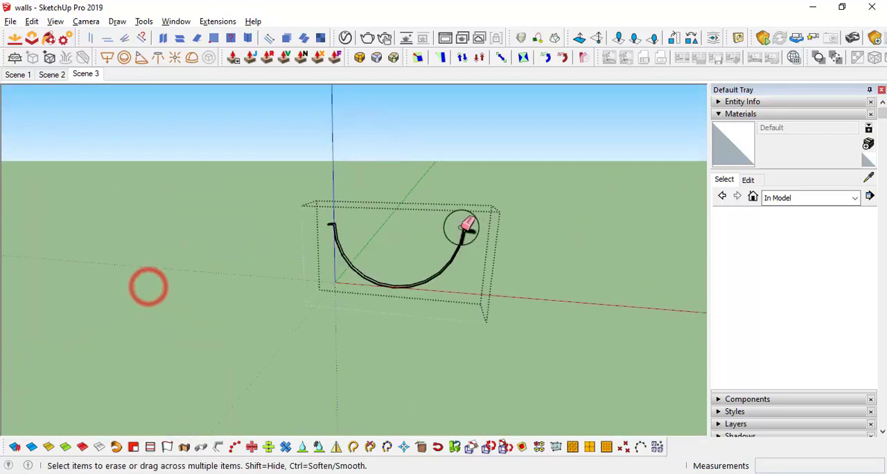
# Show the rest of the model around the open hanger group and examine its flange beside the duct
pyautogui.scroll(5, 463, 229)
pyautogui.scroll(-5, 473, 236)
pyautogui.scroll(5, 475, 234)
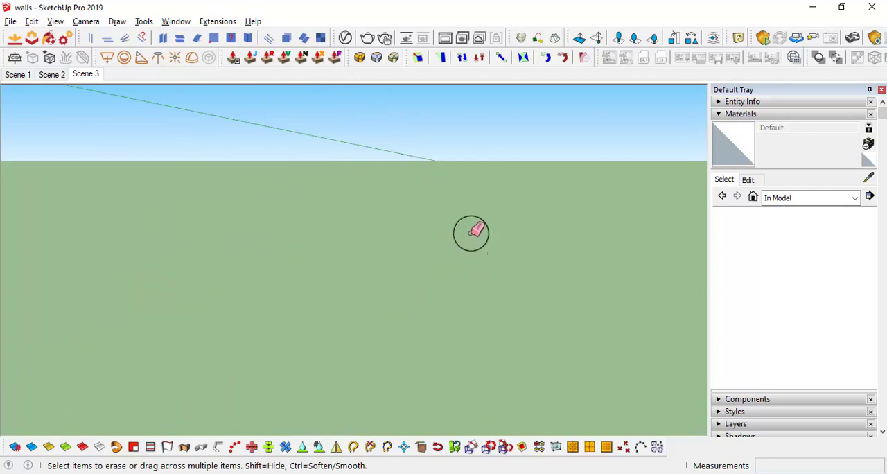
pyautogui.scroll(-3, 453, 196)
pyautogui.scroll(4, 482, 193)
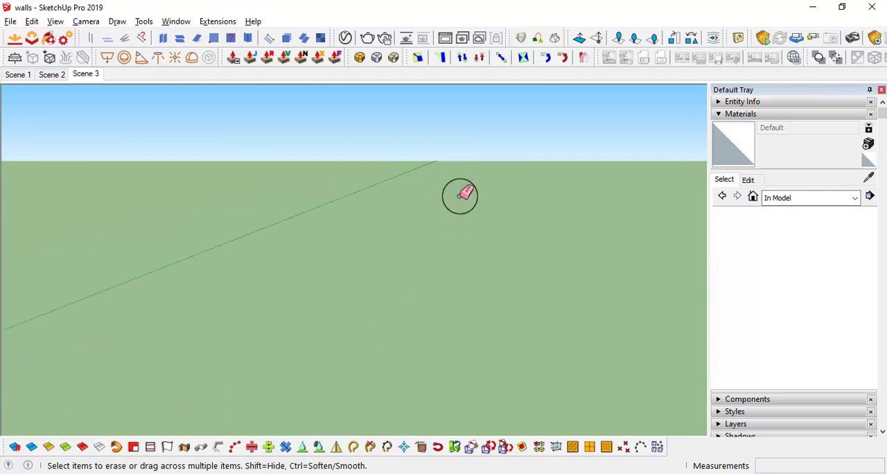
pyautogui.scroll(-4, 457, 196)
pyautogui.scroll(4, 440, 200)
pyautogui.scroll(-4, 429, 198)
pyautogui.scroll(1, 424, 200)
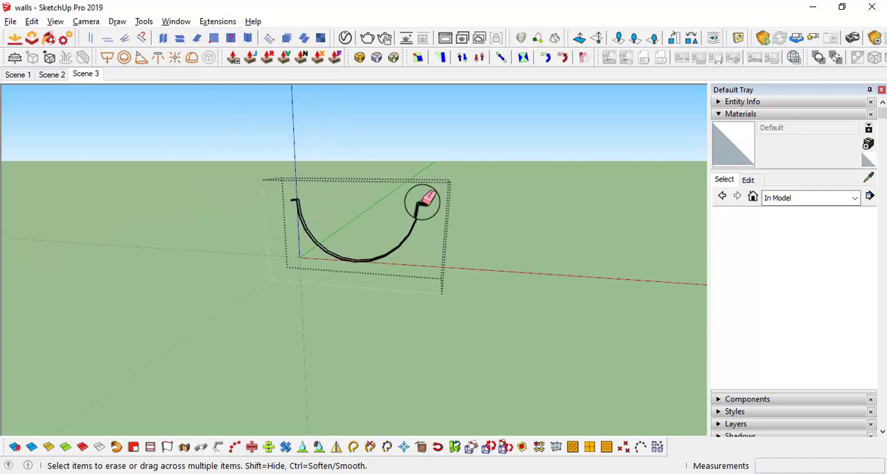
pyautogui.scroll(5, 424, 199)
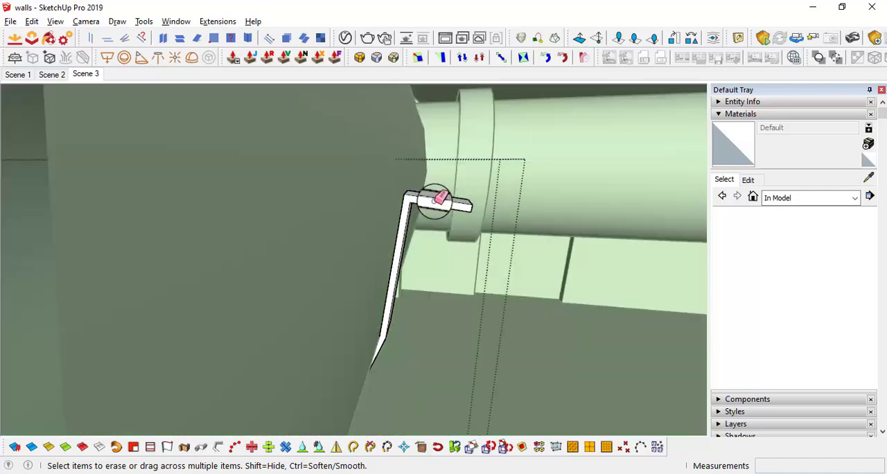
pyautogui.moveTo(420, 199); pyautogui.dragTo(325, 199, button='middle')
pyautogui.scroll(3, 471, 205)
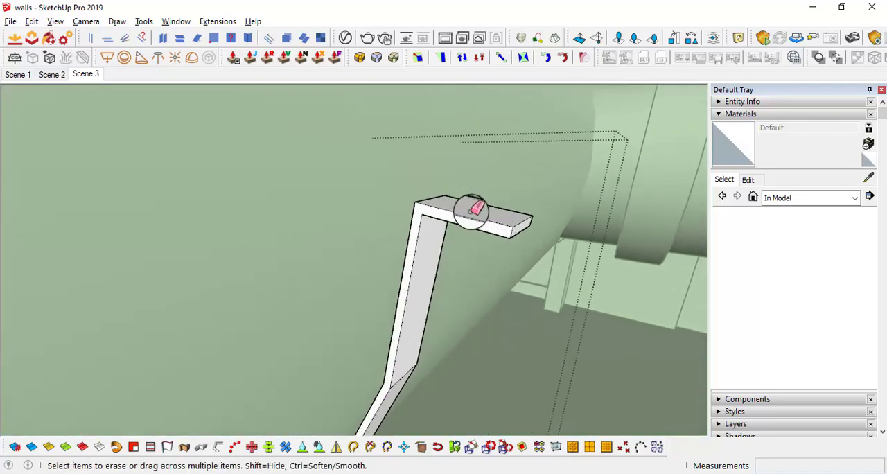
# Select the outer end of the flange and move it to adjust the flange's length
pyautogui.moveTo(471, 208)
pyautogui.mouseDown(button='middle')
pyautogui.moveTo(507, 217)
pyautogui.moveTo(566, 208)
pyautogui.moveTo(503, 183)
pyautogui.mouseUp(button='middle')
pyautogui.press('space')
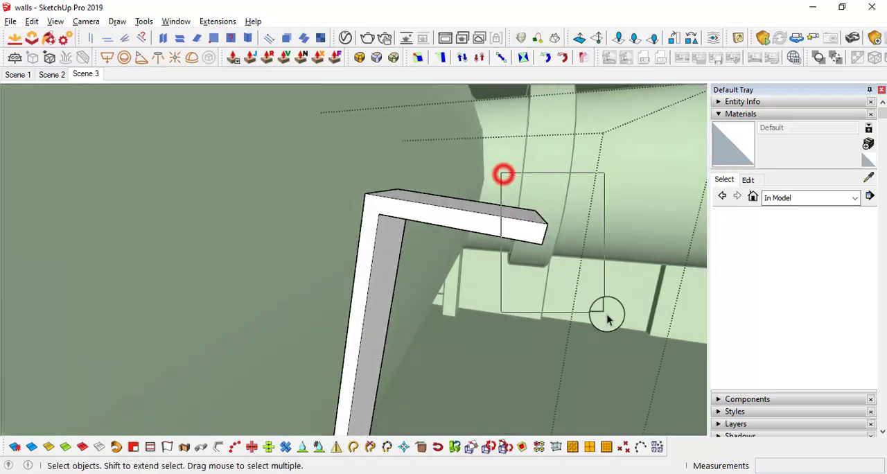
pyautogui.moveTo(607, 314); pyautogui.dragTo(607, 316)
pyautogui.scroll(-6, 543, 259)
pyautogui.moveTo(315, 232); pyautogui.dragTo(516, 211, button='middle')
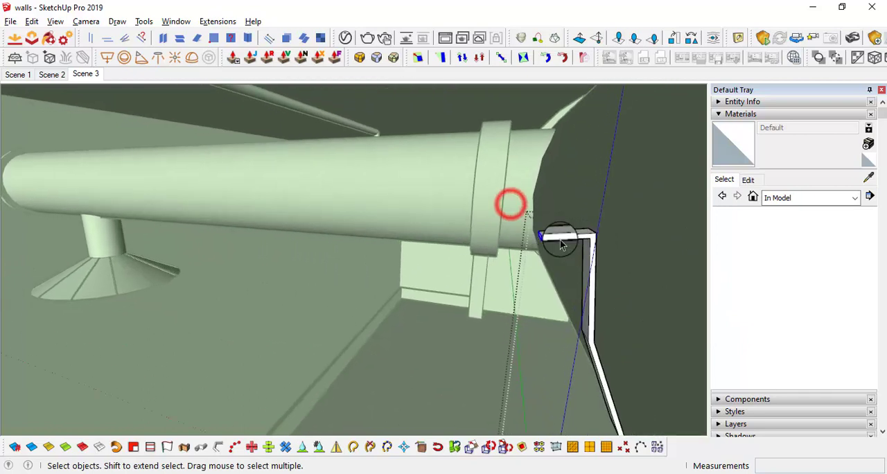
pyautogui.scroll(3, 561, 244)
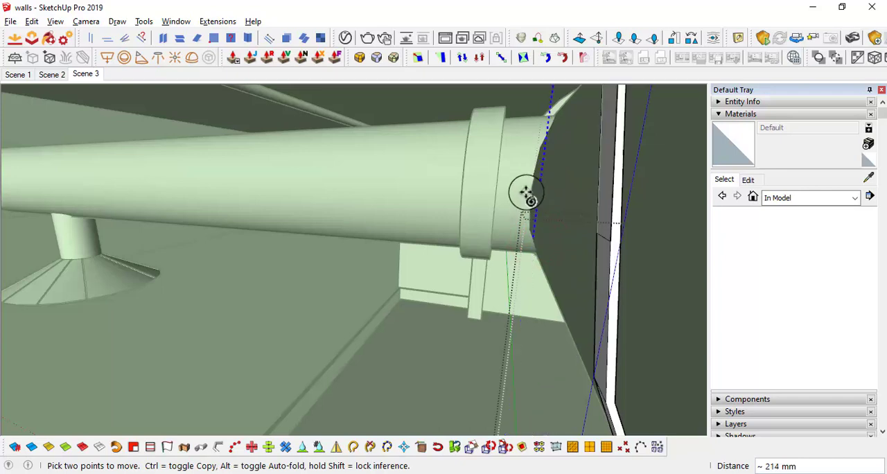
pyautogui.scroll(2, 620, 232)
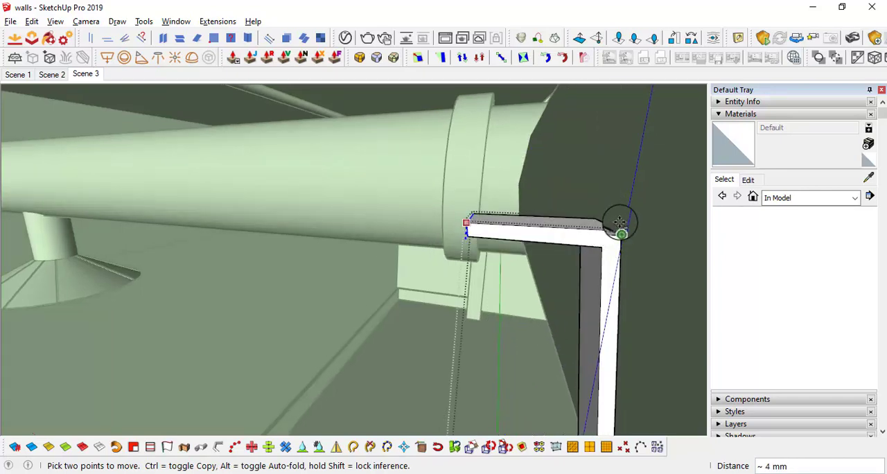
pyautogui.moveTo(617, 234); pyautogui.dragTo(515, 218, button='middle')
pyautogui.moveTo(397, 264); pyautogui.dragTo(21, 258, button='middle')
# Hide the rest of the model again, inspect both flanges, select all connected hanger geometry and close the group
pyautogui.press('i')
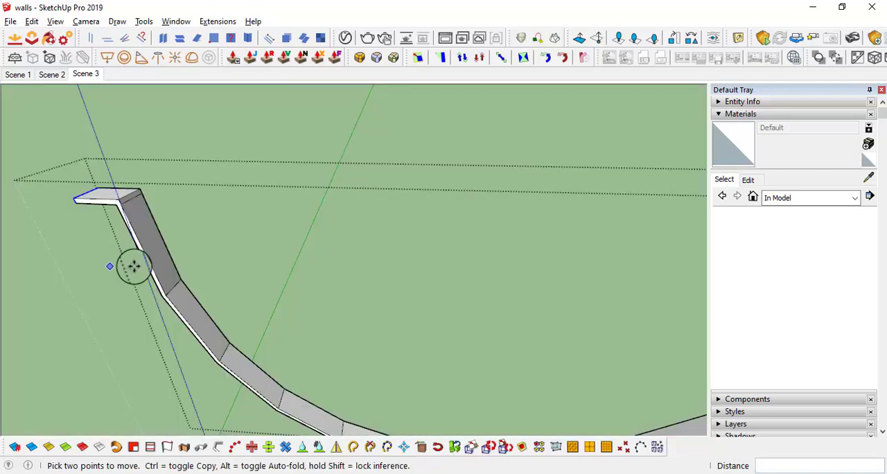
pyautogui.scroll(-10, 259, 258)
pyautogui.scroll(3, 274, 290)
pyautogui.scroll(6, 274, 290)
pyautogui.moveTo(293, 278); pyautogui.dragTo(305, 226, button='middle')
pyautogui.press('space')
pyautogui.click(593, 308)
pyautogui.moveTo(522, 198); pyautogui.dragTo(362, 285, button='middle')
pyautogui.scroll(3, 357, 267)
pyautogui.scroll(4, 362, 282)
pyautogui.press('c')
pyautogui.press('space')
pyautogui.tripleClick(356, 282)
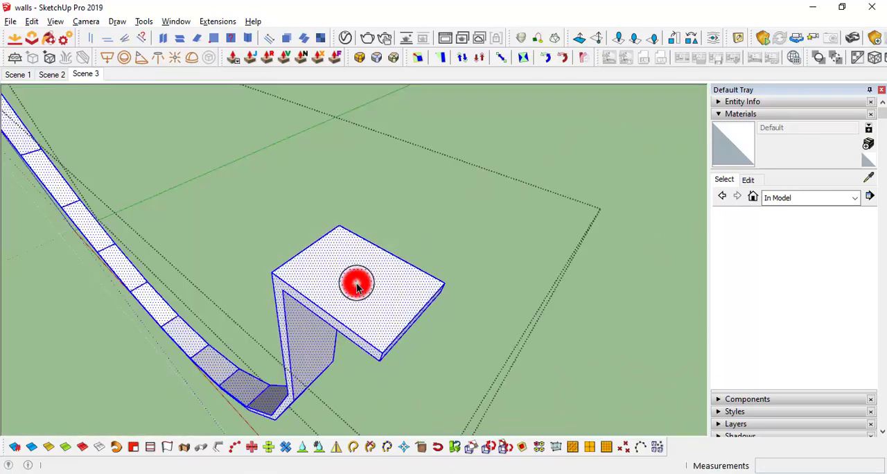
pyautogui.press('Delete')
pyautogui.click(545, 343)
pyautogui.scroll(-5, 413, 316)
pyautogui.scroll(3, 407, 314)
# Draw a 4 mm radius circle on top of the hanger flange and extrude it downward past the flange
pyautogui.click(407, 313)
pyautogui.scroll(2, 408, 313)
pyautogui.press('c')
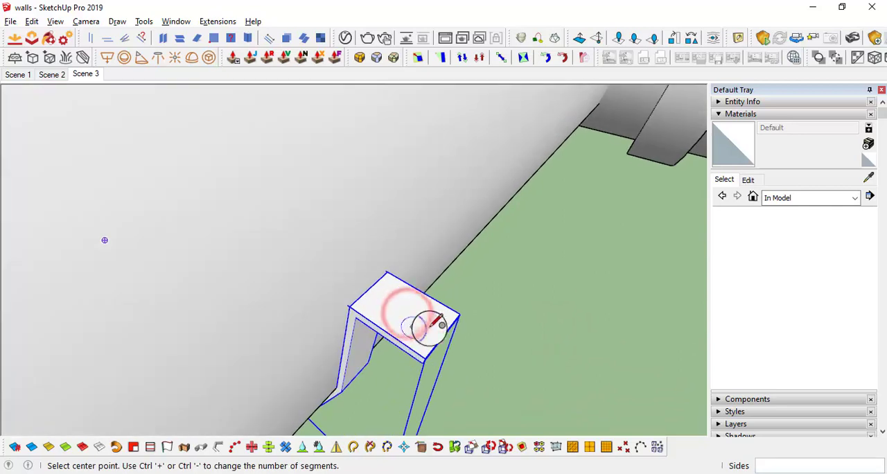
pyautogui.scroll(1, 444, 338)
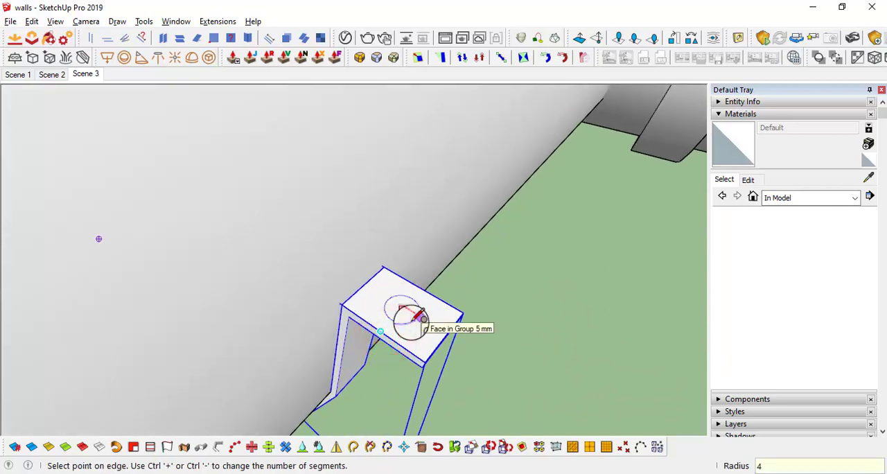
pyautogui.press('Return')
pyautogui.press('p')
pyautogui.click(406, 309)
pyautogui.click(388, 396)
# Extrude the circle on the flange upward about 397 mm to form the hanger rod
pyautogui.press('space')
pyautogui.click(406, 309)
pyautogui.press('p')
pyautogui.click(406, 309)
pyautogui.moveTo(417, 224); pyautogui.dragTo(498, 107, button='middle')
pyautogui.moveTo(610, 242); pyautogui.dragTo(481, 142, button='middle')
pyautogui.scroll(-3, 508, 160)
pyautogui.click(491, 132)
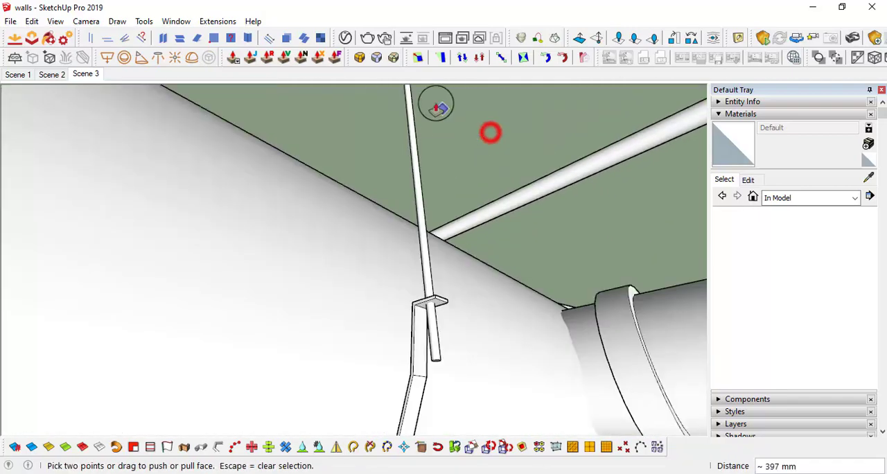
# Offset the top circle of the rod outward about 14 mm and extrude the surrounding ring into a thin disc
pyautogui.moveTo(436, 108); pyautogui.dragTo(418, 187, button='middle')
pyautogui.scroll(-6, 450, 178)
pyautogui.scroll(6, 392, 316)
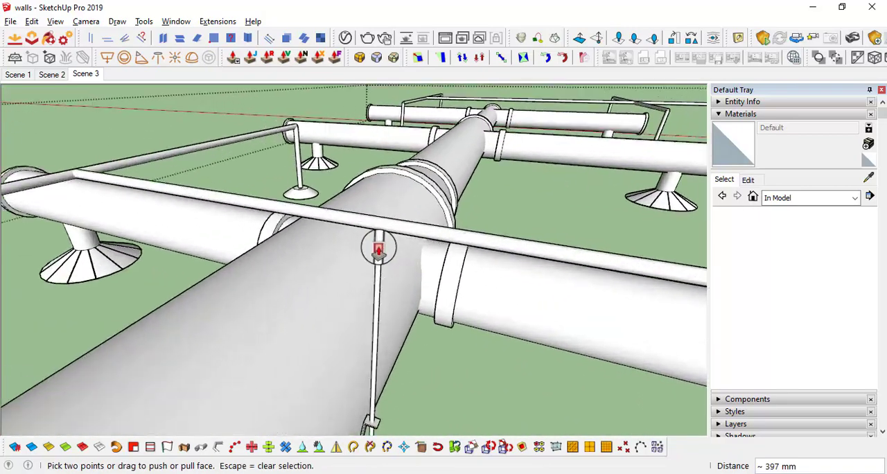
pyautogui.moveTo(378, 249); pyautogui.dragTo(381, 265, button='middle')
pyautogui.scroll(2, 382, 266)
pyautogui.press('f')
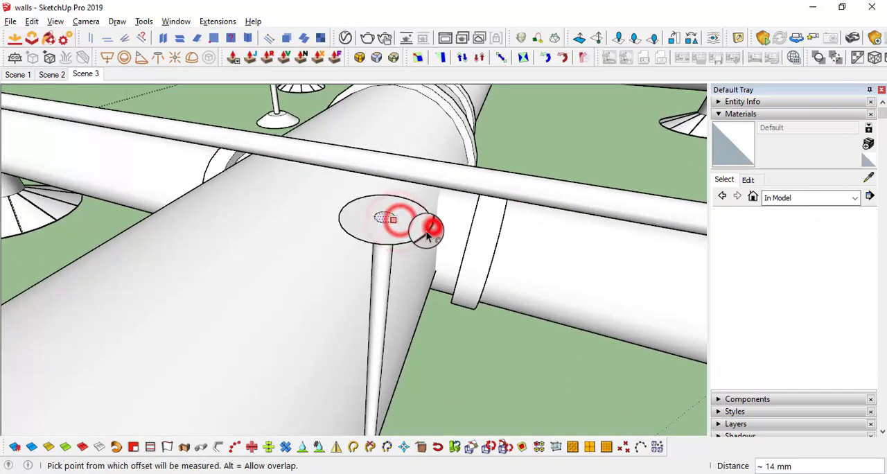
pyautogui.press('p')
pyautogui.moveTo(450, 254); pyautogui.dragTo(415, 233, button='middle')
# Select all the connected geometry of the hanger rod and its top disc and make it a group
pyautogui.press('space')
pyautogui.tripleClick(415, 235)
pyautogui.rightClick(418, 235)
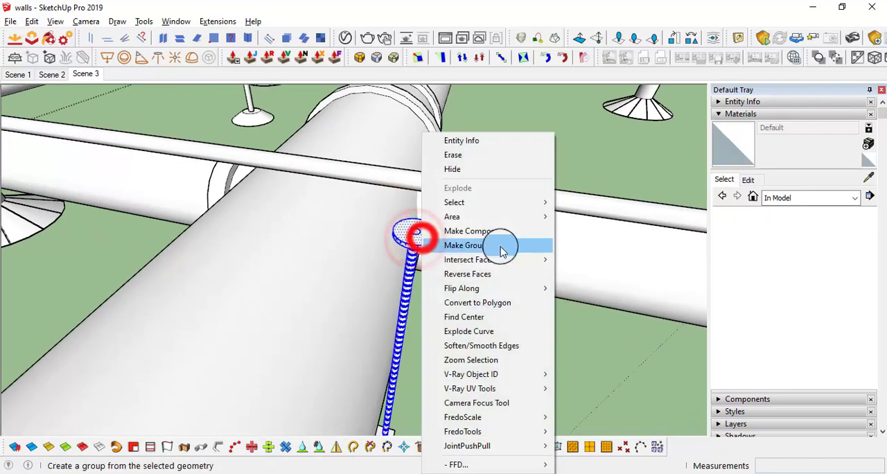
pyautogui.click(497, 246)
# Copy the rod group along the red axis from its flange to the matching point on the flange across the duct
pyautogui.moveTo(496, 248); pyautogui.dragTo(401, 337, button='middle')
pyautogui.scroll(4, 401, 332)
pyautogui.press('m')
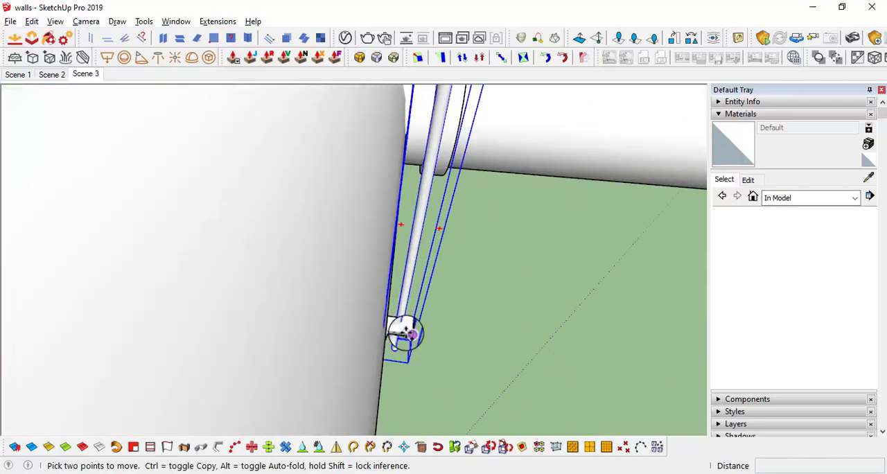
pyautogui.click(393, 333)
pyautogui.press('ctrl')
pyautogui.scroll(-2, 393, 333)
pyautogui.press('Right')
pyautogui.moveTo(313, 339); pyautogui.dragTo(380, 283, button='middle')
pyautogui.scroll(2, 619, 260)
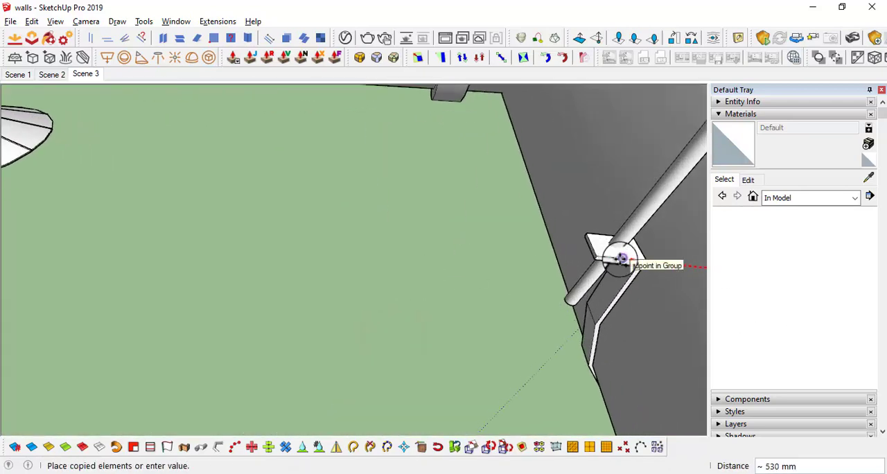
pyautogui.keyDown('shift'); pyautogui.moveTo(620, 258); pyautogui.dragTo(488, 259, button='middle'); pyautogui.keyUp('shift')
pyautogui.click(489, 260)
pyautogui.scroll(-6, 489, 259)
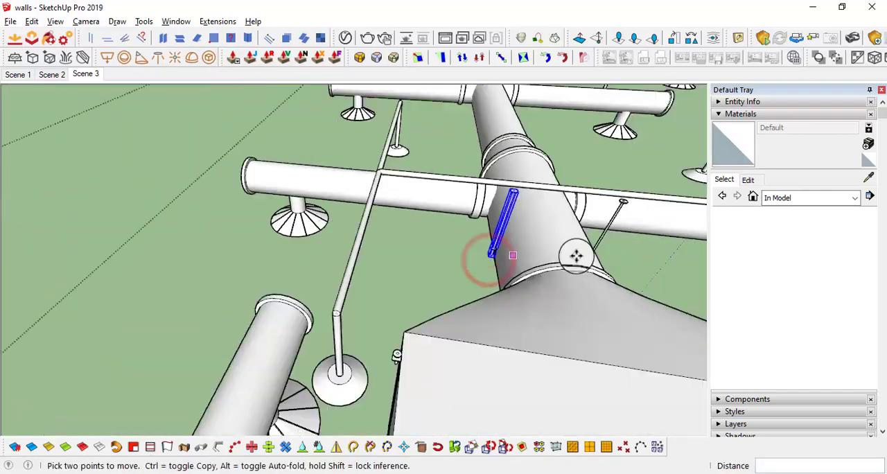
# Select the strap hanger together with both suspension rods and combine them into one group
pyautogui.moveTo(576, 255); pyautogui.dragTo(526, 302, button='middle')
pyautogui.press('space')
pyautogui.scroll(4, 472, 277)
pyautogui.keyDown('shift'); pyautogui.click(460, 269); pyautogui.keyUp('shift')
pyautogui.scroll(5, 438, 336)
pyautogui.keyDown('shift'); pyautogui.click(439, 269); pyautogui.keyUp('shift')
pyautogui.rightClick(439, 268)
pyautogui.click(501, 305)
pyautogui.scroll(-3, 482, 289)
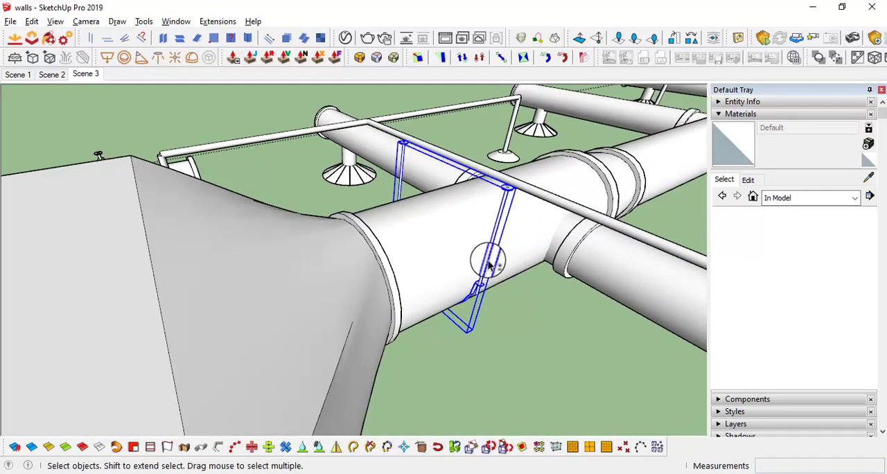
# Examine the grouped hanger around the main duct and the narrower duct section beyond the reducer
pyautogui.moveTo(489, 263); pyautogui.dragTo(509, 270, button='middle')
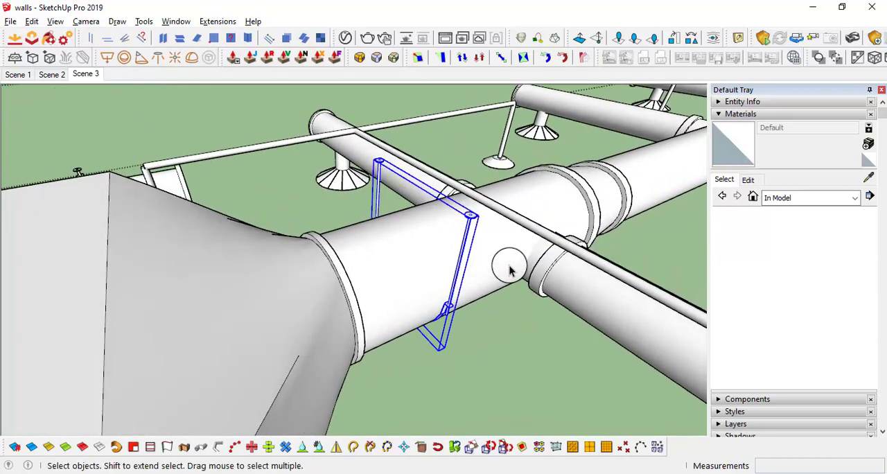
pyautogui.tripleClick(568, 199)
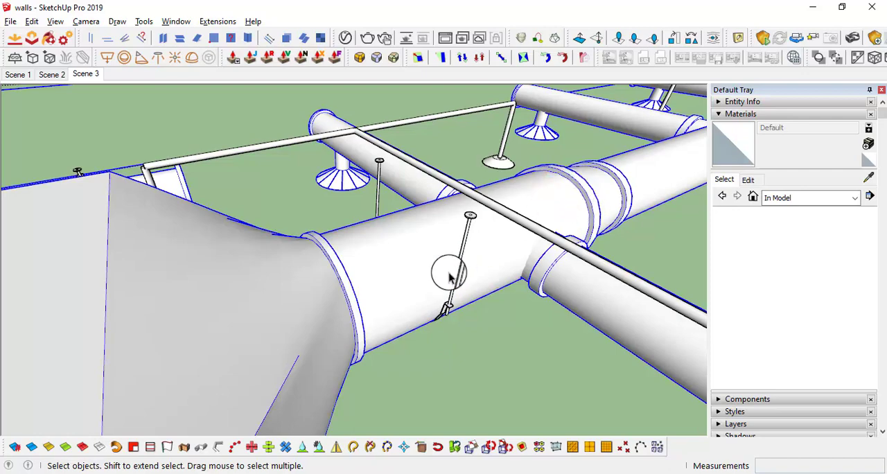
pyautogui.moveTo(459, 294); pyautogui.dragTo(446, 217, button='middle')
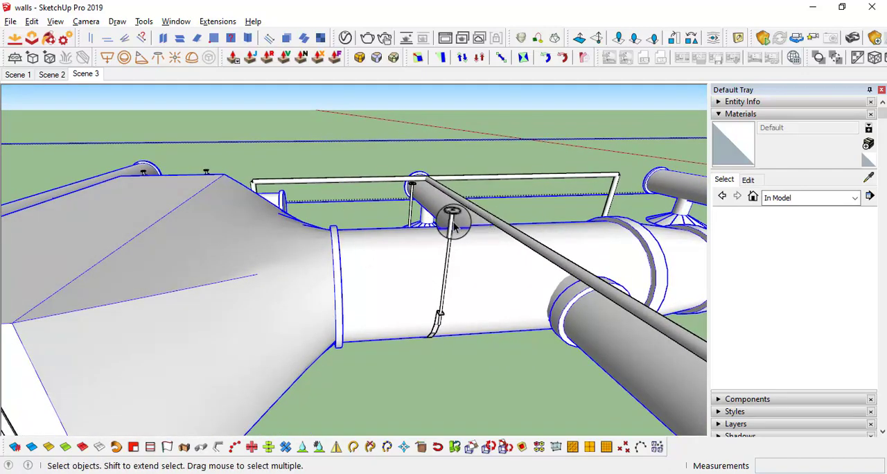
pyautogui.click(451, 219)
pyautogui.moveTo(445, 282); pyautogui.dragTo(397, 312, button='middle')
pyautogui.moveTo(436, 287)
pyautogui.mouseDown(button='middle')
pyautogui.moveTo(511, 297)
pyautogui.moveTo(416, 299)
pyautogui.moveTo(421, 281)
pyautogui.mouseUp(button='middle')
pyautogui.scroll(1, 420, 281)
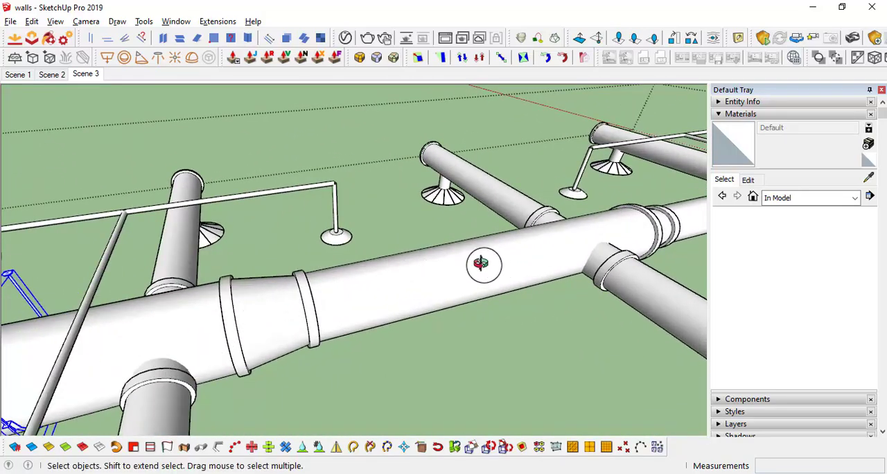
pyautogui.moveTo(483, 263); pyautogui.dragTo(325, 257, button='middle')
pyautogui.scroll(1, 395, 296)
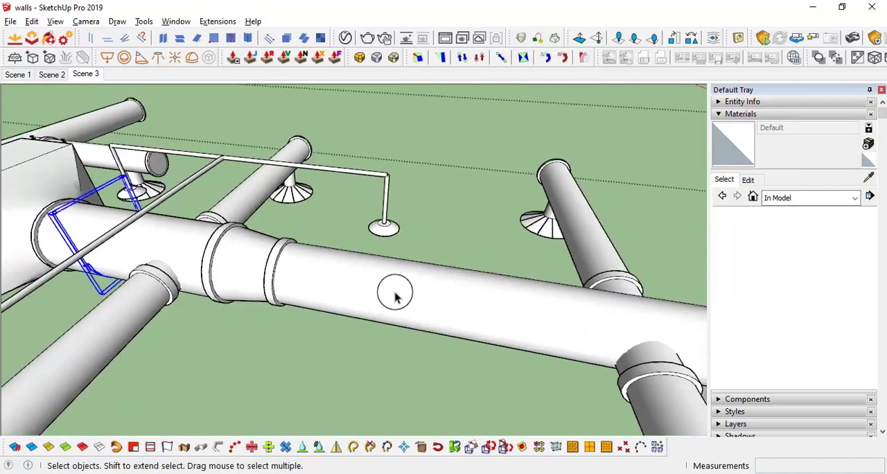
# Draw a vertical rectangle crosswise through the narrower duct, starting from the side of the reducer's collar
pyautogui.scroll(-1, 395, 293)
pyautogui.click(402, 295)
pyautogui.scroll(3, 314, 275)
pyautogui.moveTo(392, 263); pyautogui.dragTo(284, 262, button='middle')
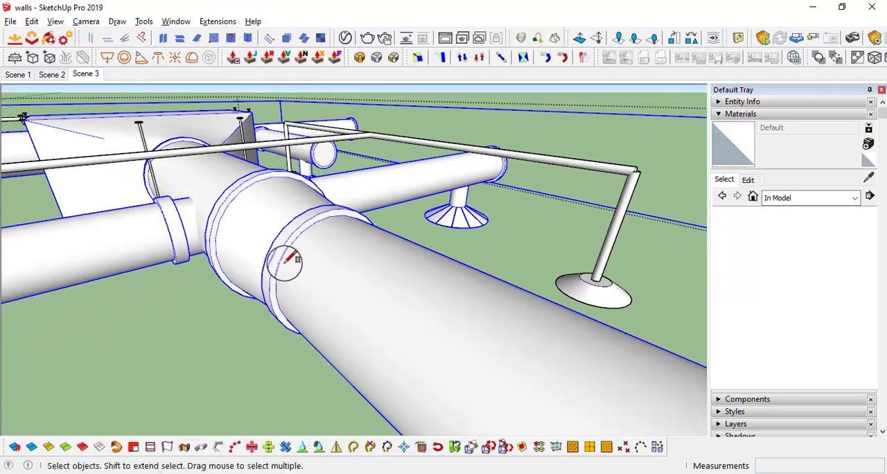
pyautogui.press('r')
pyautogui.scroll(2, 284, 263)
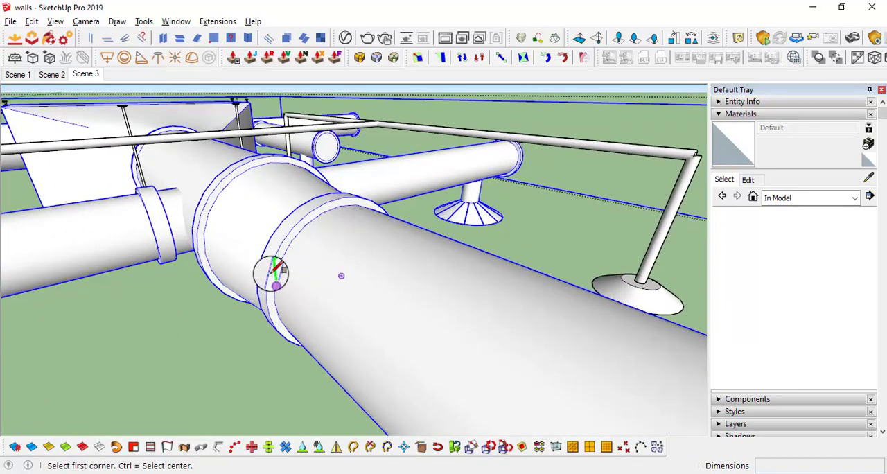
pyautogui.click(270, 270)
pyautogui.scroll(-4, 311, 301)
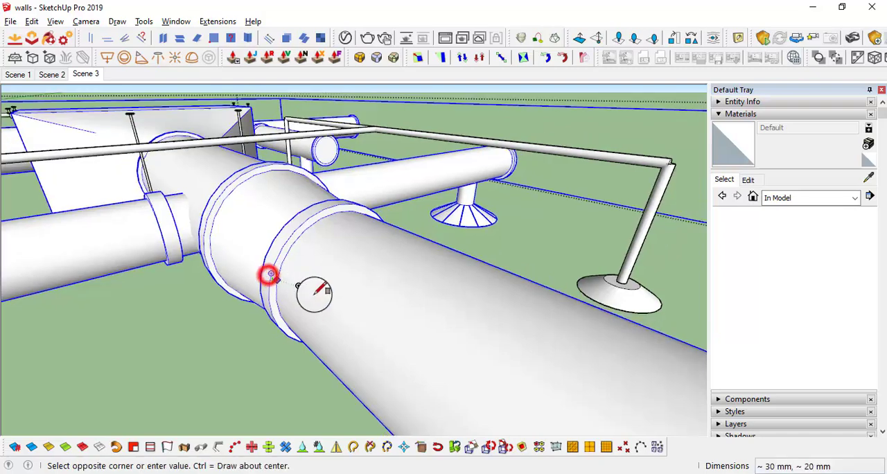
pyautogui.moveTo(523, 383); pyautogui.dragTo(556, 387, button='middle')
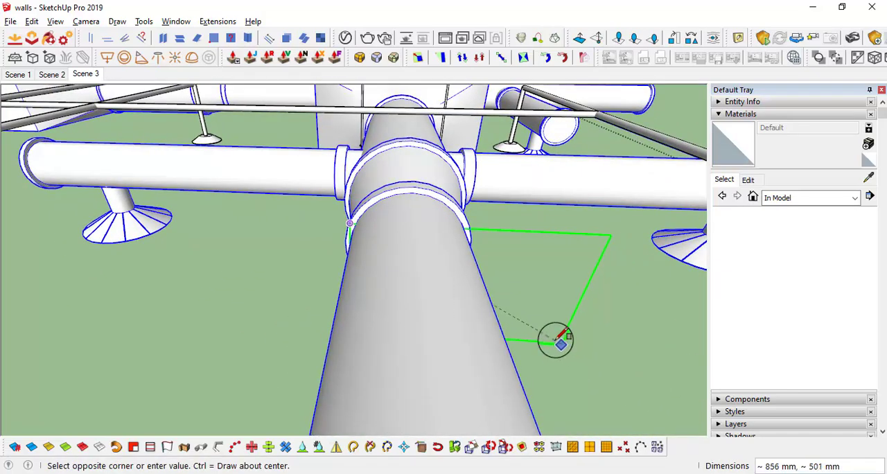
pyautogui.moveTo(556, 339)
pyautogui.mouseDown(button='middle')
pyautogui.moveTo(468, 322)
pyautogui.moveTo(534, 340)
pyautogui.moveTo(413, 188)
pyautogui.moveTo(426, 132)
pyautogui.moveTo(520, 271)
pyautogui.mouseUp(button='middle')
pyautogui.click(537, 340)
# Move the rectangle's upper edge up about 255 mm so the face extends above the duct
pyautogui.press('space')
pyautogui.click(520, 272)
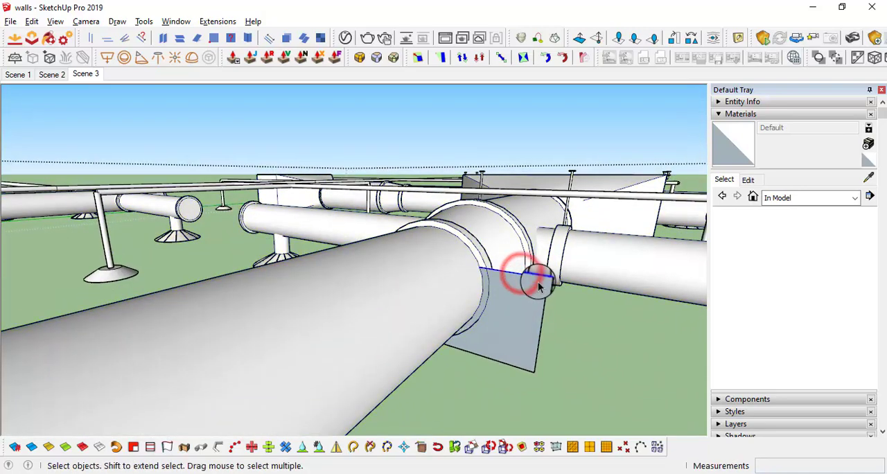
pyautogui.press('m')
pyautogui.click(545, 277)
pyautogui.click(550, 191)
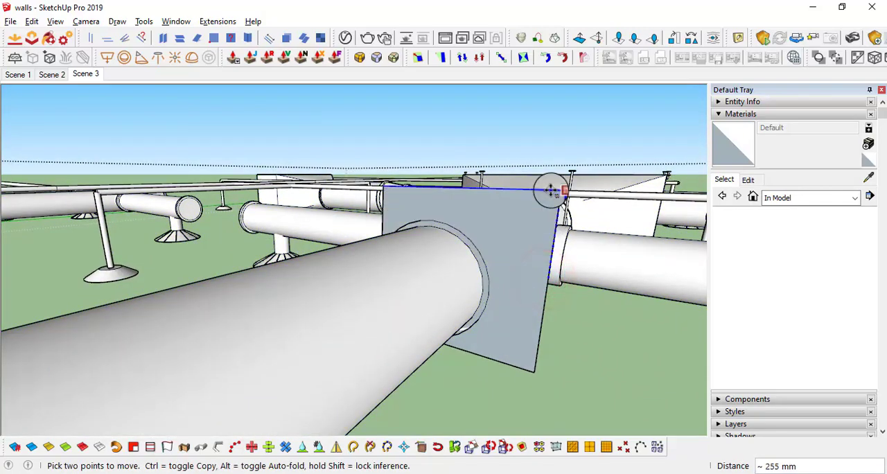
# Move the rectangle's side edge outward 213 mm so the face extends past the duct's side
pyautogui.moveTo(550, 191); pyautogui.dragTo(267, 264, button='middle')
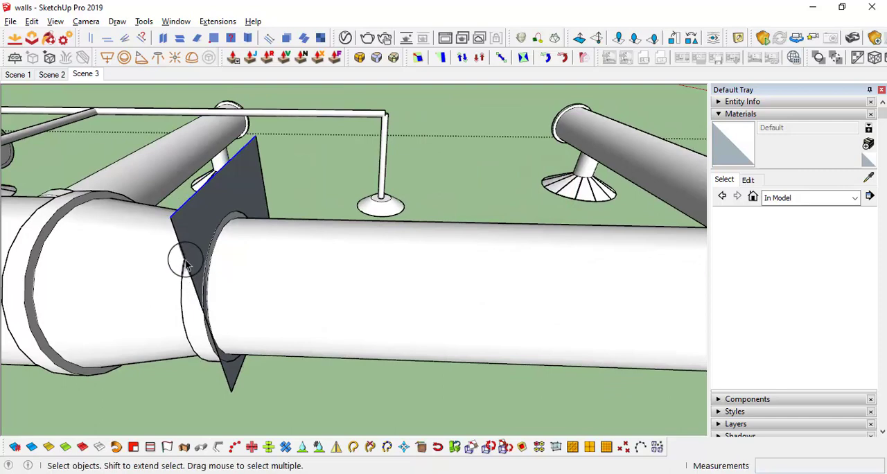
pyautogui.moveTo(181, 257); pyautogui.dragTo(142, 291, button='middle')
pyautogui.press('m')
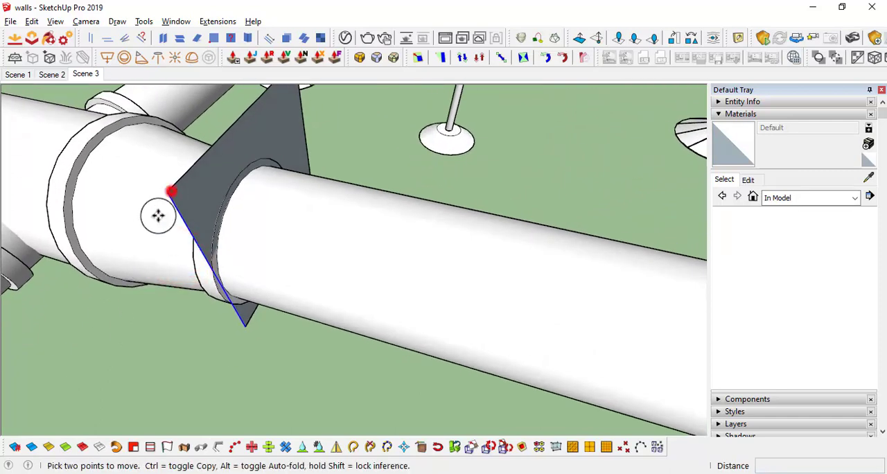
pyautogui.click(171, 193)
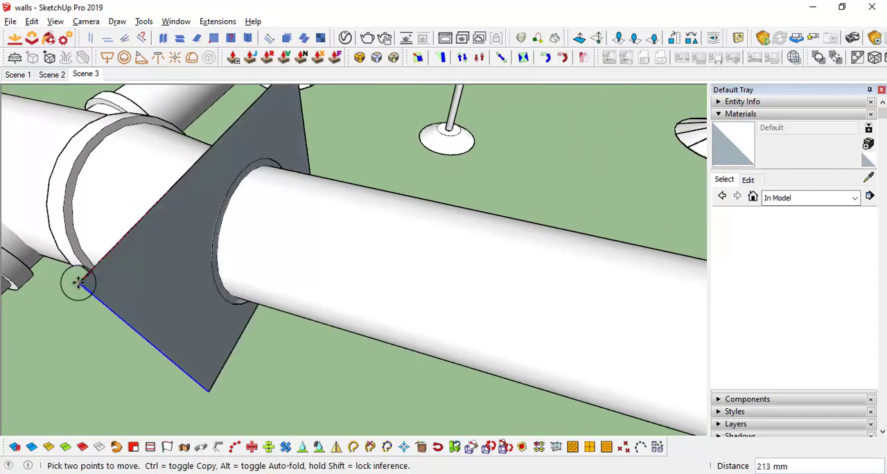
# Select the whole rectangle and move it along the narrower duct, away from the reducer's collar
pyautogui.press('space')
pyautogui.moveTo(198, 316); pyautogui.dragTo(257, 299, button='middle')
pyautogui.press('m')
pyautogui.click(262, 307)
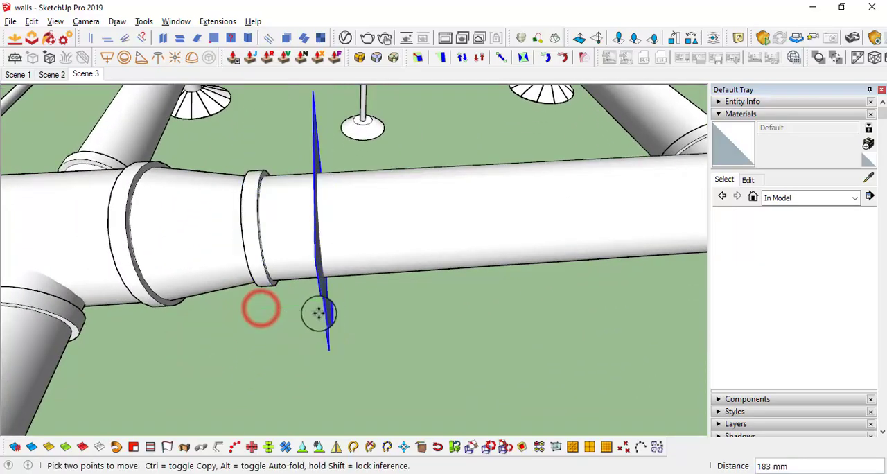
pyautogui.click(335, 314)
# Intersect the rectangular face with the model to cut the duct's outline into it
pyautogui.scroll(-3, 379, 309)
pyautogui.moveTo(365, 296); pyautogui.dragTo(484, 244, button='middle')
pyautogui.press('space')
pyautogui.scroll(3, 471, 222)
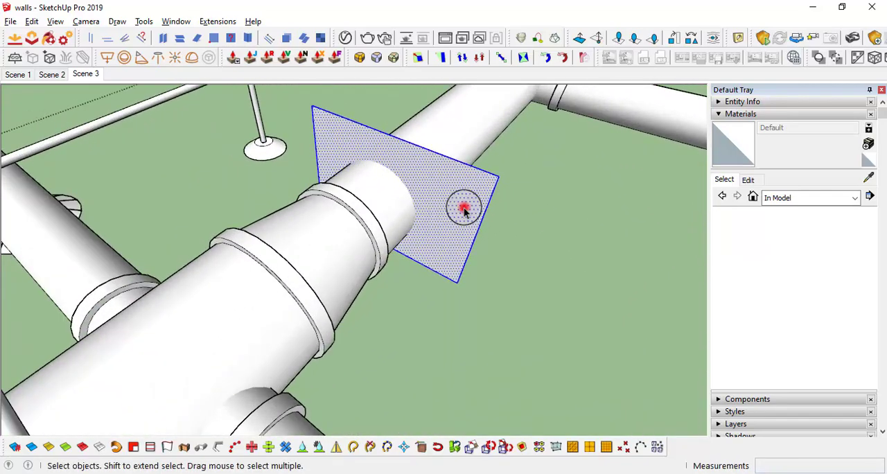
pyautogui.rightClick(433, 187)
pyautogui.moveTo(496, 323)
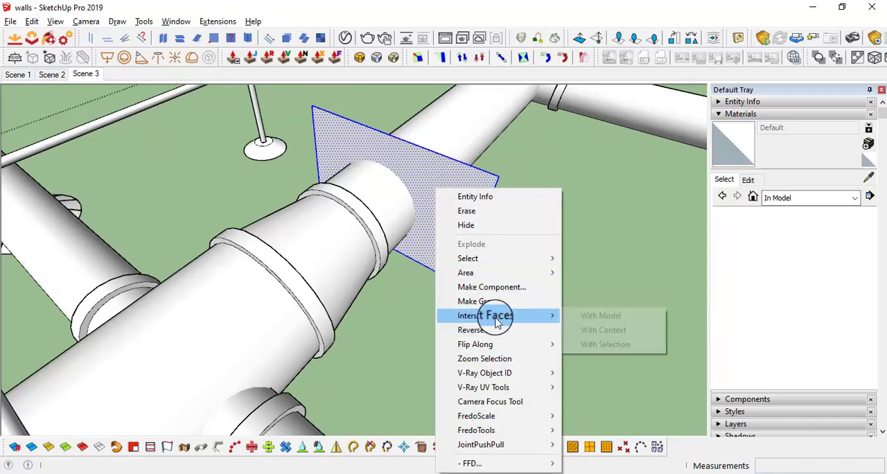
pyautogui.click(622, 323)
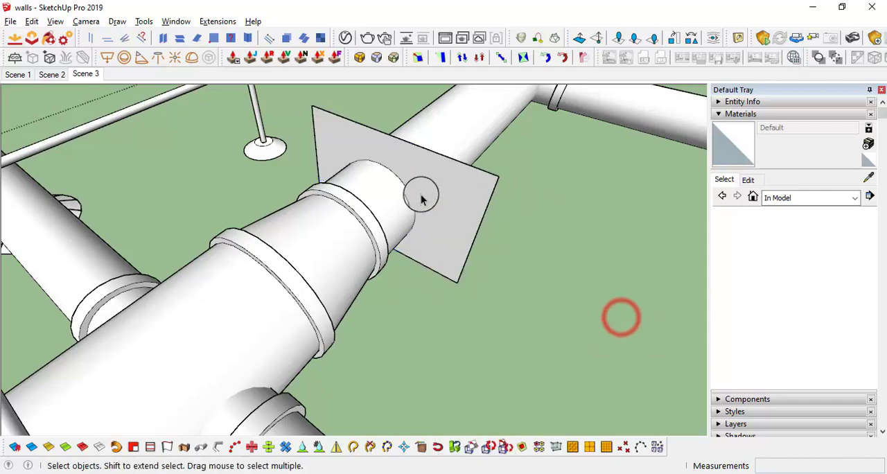
# Erase the part of the rectangle outside the duct, leaving only the circular section
pyautogui.scroll(2, 433, 197)
pyautogui.click(441, 195)
pyautogui.moveTo(406, 182)
pyautogui.mouseDown(button='middle')
pyautogui.moveTo(444, 236)
pyautogui.moveTo(489, 228)
pyautogui.moveTo(520, 253)
pyautogui.mouseUp(button='middle')
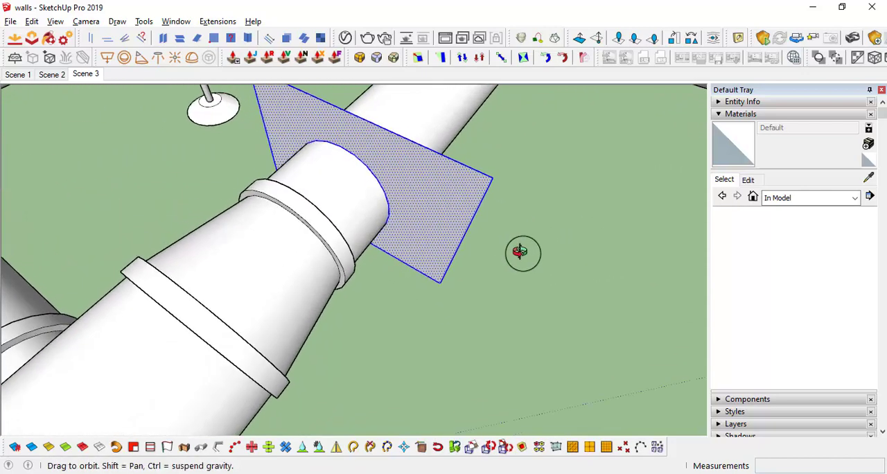
pyautogui.press('e')
pyautogui.click(500, 190)
pyautogui.moveTo(408, 255)
pyautogui.mouseDown(button='middle')
pyautogui.moveTo(406, 263)
pyautogui.moveTo(351, 252)
pyautogui.mouseUp(button='middle')
pyautogui.moveTo(280, 230)
pyautogui.mouseDown(button='middle')
pyautogui.moveTo(568, 203)
pyautogui.moveTo(318, 257)
pyautogui.mouseUp(button='middle')
pyautogui.press('space')
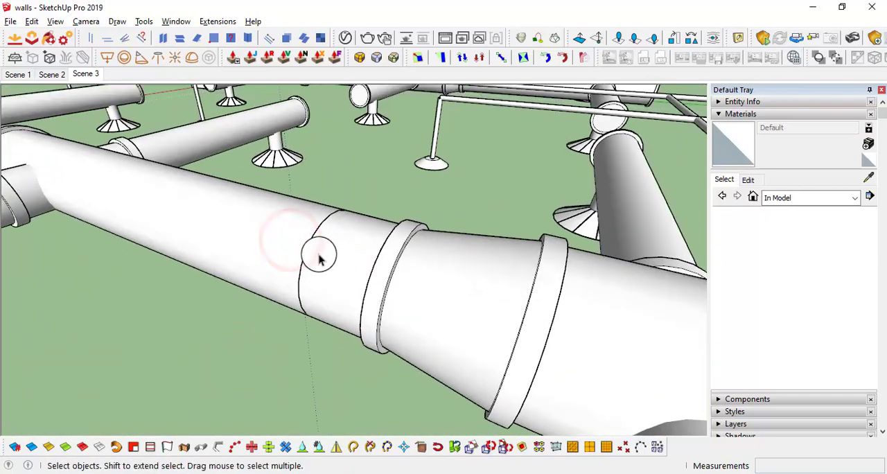
# Select the circular section around the narrower duct and make it a group
pyautogui.click(307, 242)
pyautogui.moveTo(369, 239); pyautogui.dragTo(307, 241, button='middle')
pyautogui.scroll(5, 364, 230)
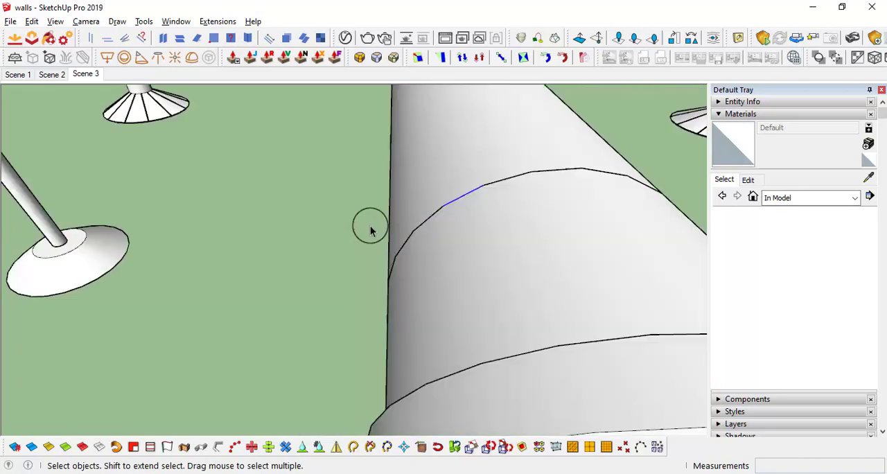
pyautogui.scroll(-3, 370, 227)
pyautogui.scroll(1, 430, 209)
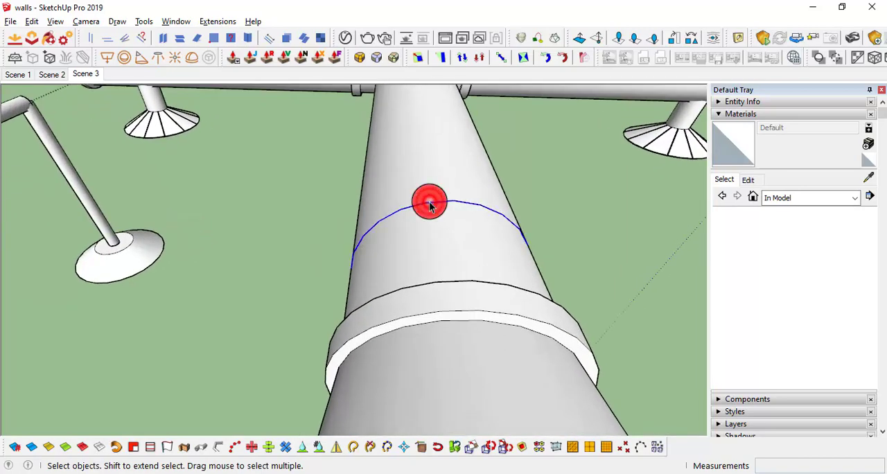
pyautogui.scroll(-1, 518, 245)
pyautogui.moveTo(518, 245); pyautogui.dragTo(436, 249, button='middle')
pyautogui.scroll(-6, 440, 250)
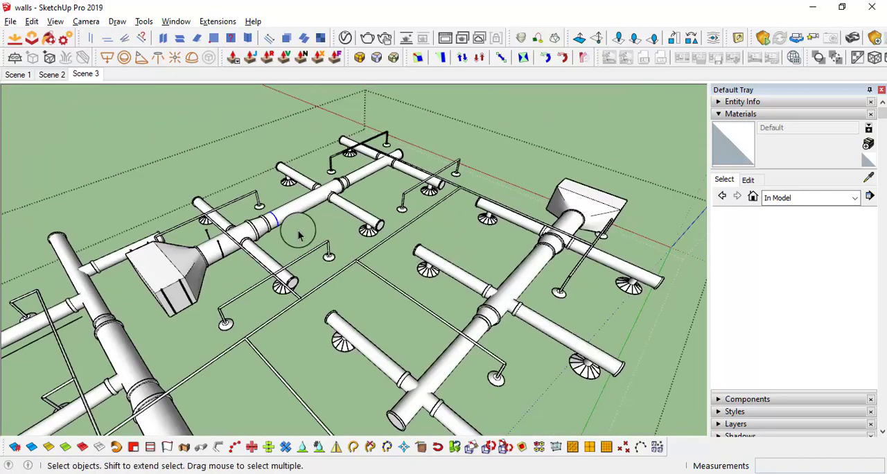
pyautogui.scroll(8, 299, 235)
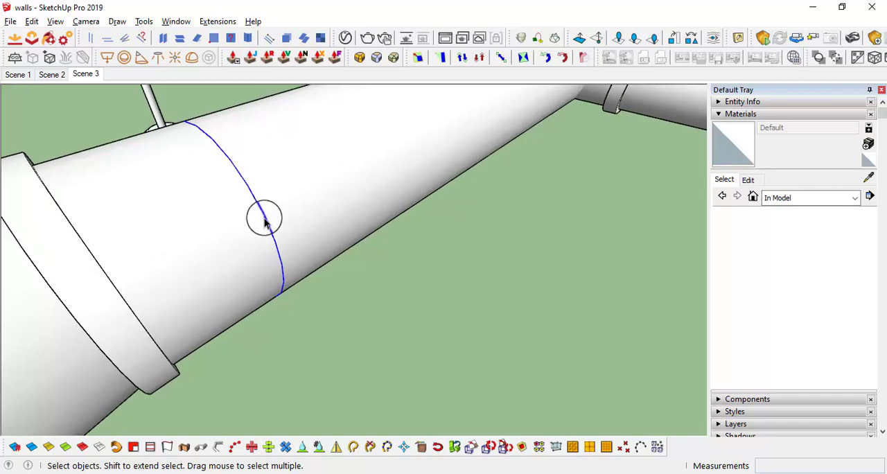
pyautogui.rightClick(264, 220)
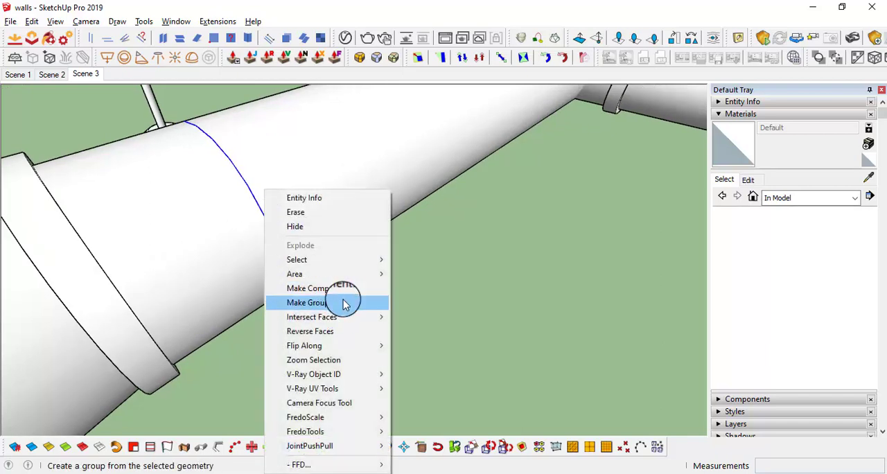
pyautogui.click(345, 302)
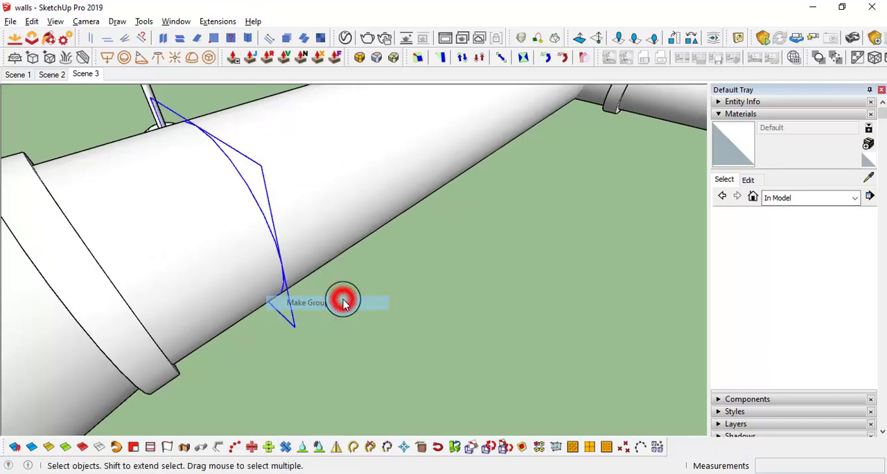
# Open the circle group and draw vertical lines upward from both sides of the circle, the first about 361 mm long
pyautogui.doubleClick(276, 249)
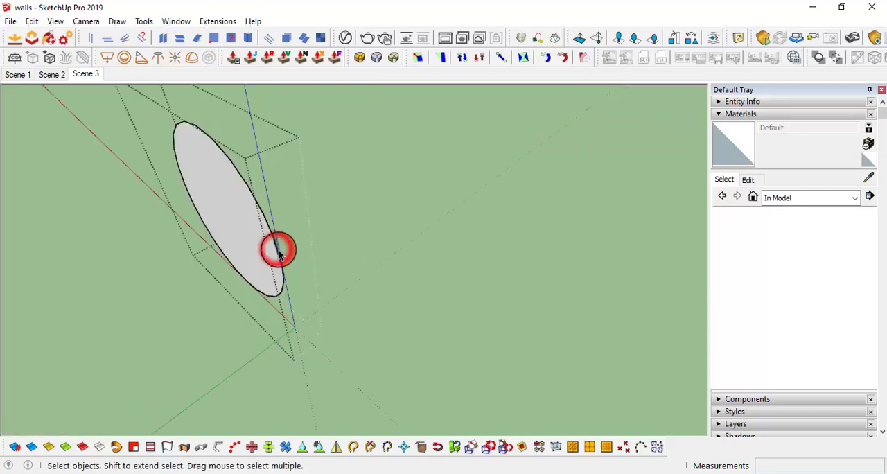
pyautogui.moveTo(277, 249); pyautogui.dragTo(333, 280, button='middle')
pyautogui.click(203, 306)
pyautogui.moveTo(218, 294); pyautogui.dragTo(379, 275, button='middle')
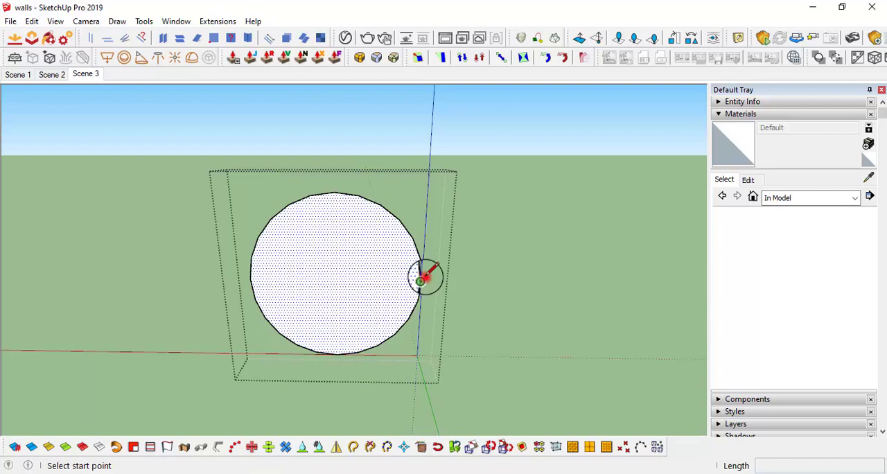
pyautogui.click(443, 116)
pyautogui.press('space')
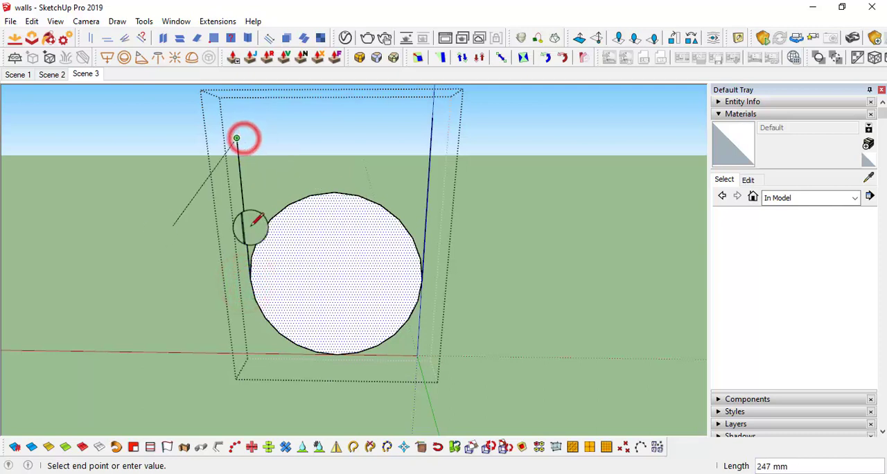
pyautogui.press('space')
# Erase the circle's face, both vertical lines and the circle's upper half, leaving only the lower arc
pyautogui.press('e')
pyautogui.click(409, 212)
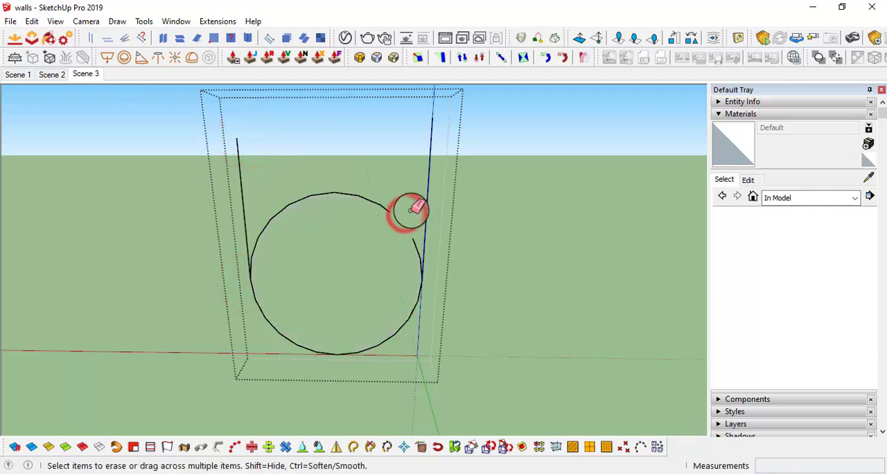
pyautogui.moveTo(414, 247); pyautogui.dragTo(431, 262)
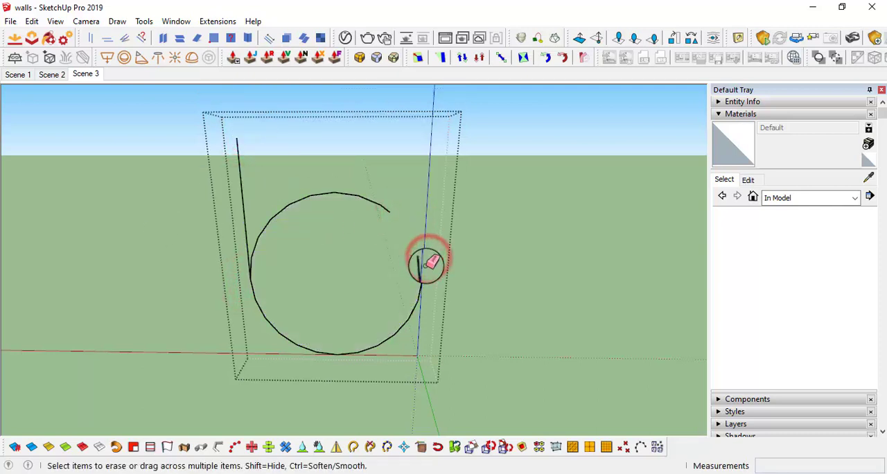
pyautogui.scroll(1, 422, 259)
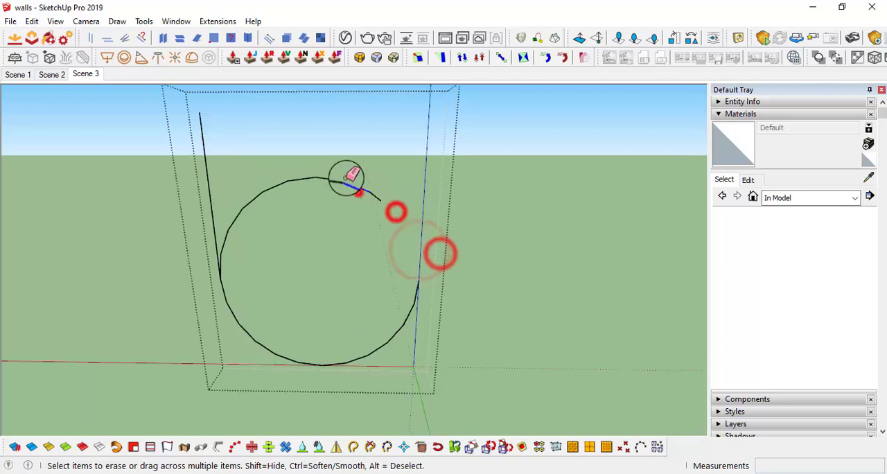
pyautogui.click(369, 194)
pyautogui.moveTo(337, 182); pyautogui.dragTo(316, 185)
pyautogui.press('space')
pyautogui.moveTo(332, 269); pyautogui.dragTo(234, 164)
pyautogui.press('Delete')
pyautogui.moveTo(236, 248); pyautogui.dragTo(187, 216)
pyautogui.press('Delete')
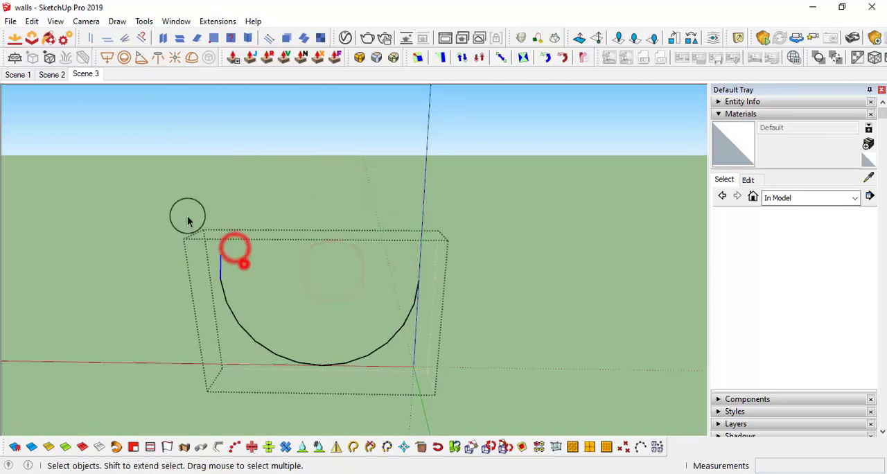
pyautogui.press('Delete')
# Draw a 3 by 25 mm rectangle at the upper end of the arc as the strap's cross-section
pyautogui.scroll(-3, 341, 306)
pyautogui.moveTo(341, 306); pyautogui.dragTo(339, 339, button='middle')
pyautogui.scroll(4, 325, 414)
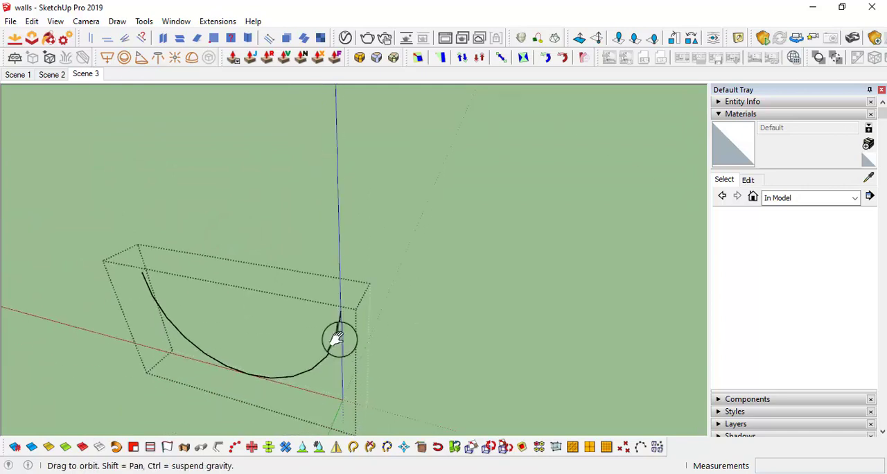
pyautogui.scroll(-4, 338, 338)
pyautogui.keyDown('shift'); pyautogui.moveTo(357, 232); pyautogui.dragTo(386, 256, button='middle'); pyautogui.keyUp('shift')
pyautogui.scroll(4, 363, 356)
pyautogui.moveTo(396, 355); pyautogui.dragTo(324, 384, button='middle')
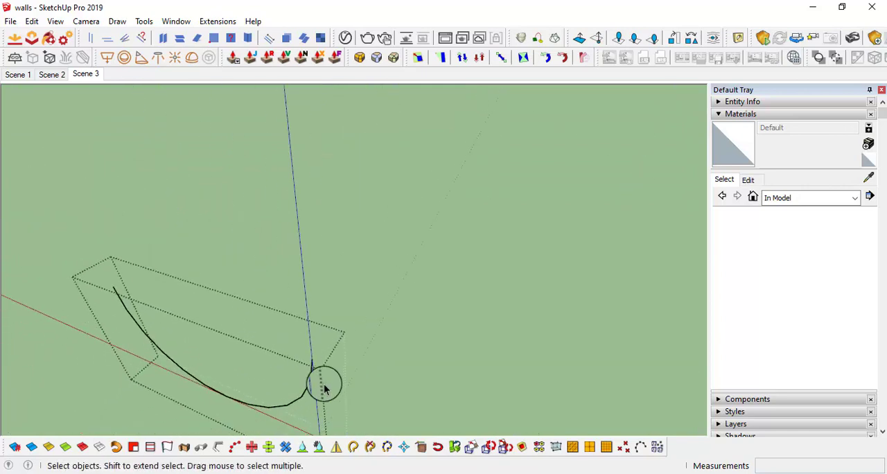
pyautogui.write(',25')
pyautogui.press('Return')
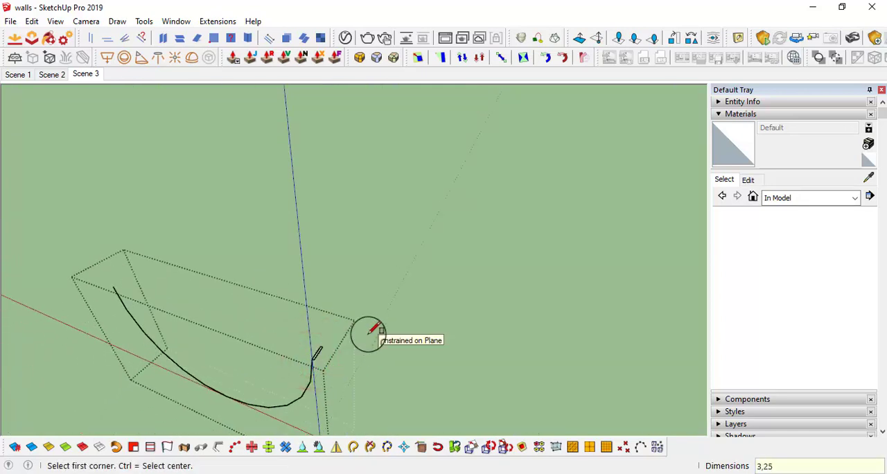
# Sweep the small rectangle along the lower arc with Follow Me to form the curved strap
pyautogui.scroll(2, 314, 364)
pyautogui.moveTo(314, 365); pyautogui.dragTo(382, 356, button='middle')
pyautogui.scroll(2, 383, 363)
pyautogui.press('space')
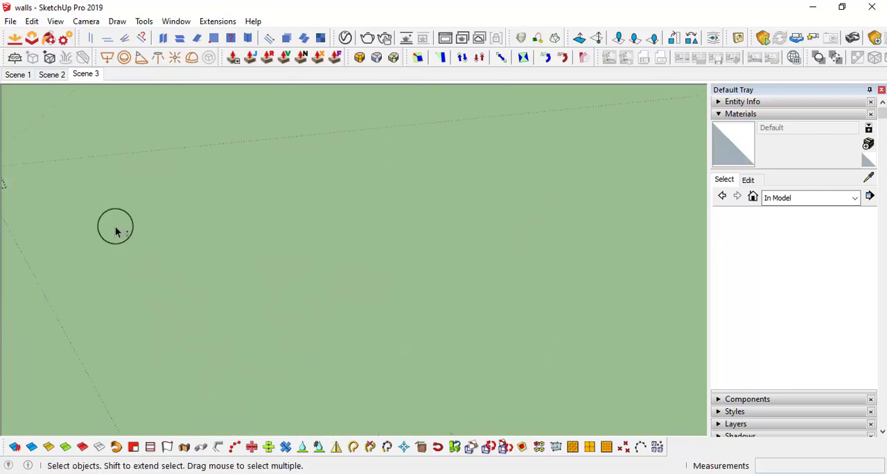
pyautogui.scroll(-3, 194, 295)
pyautogui.scroll(3, 275, 280)
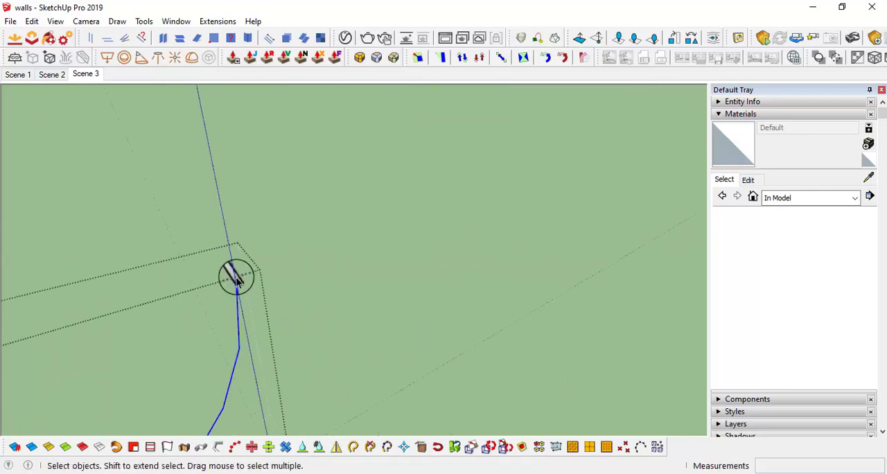
pyautogui.keyDown('shift'); pyautogui.moveTo(237, 281); pyautogui.dragTo(362, 288, button='middle'); pyautogui.keyUp('shift')
pyautogui.press('f')
pyautogui.click(362, 277)
# Select the whole swept strap and make it a group
pyautogui.scroll(-1, 374, 300)
pyautogui.press('space')
pyautogui.tripleClick(362, 320)
pyautogui.rightClick(363, 319)
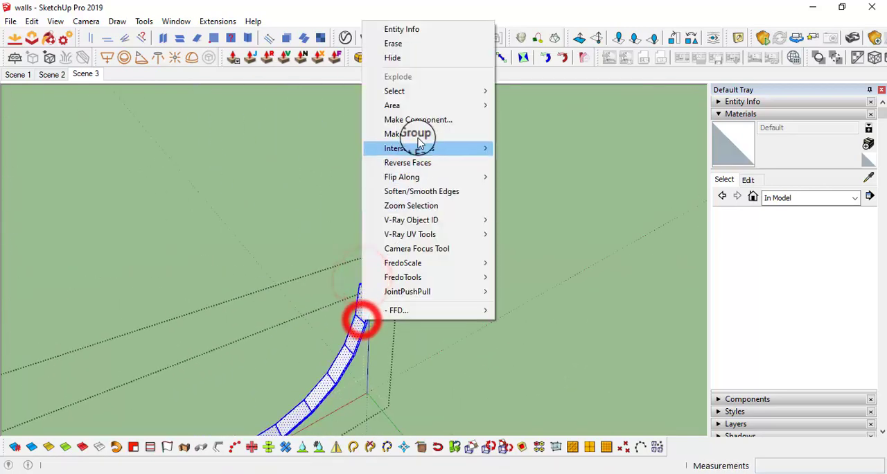
pyautogui.click(418, 142)
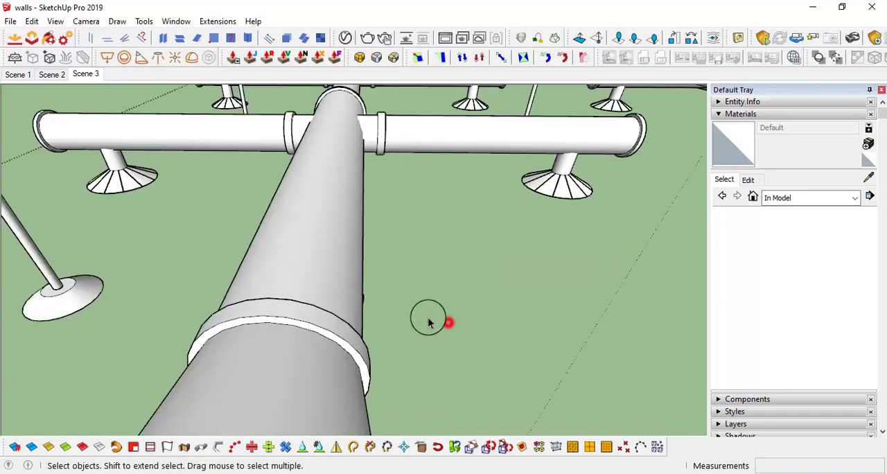
# Open the curved strap for editing and push/pull a 20 mm flat tab outward from one upper end
pyautogui.moveTo(430, 320); pyautogui.dragTo(241, 242, button='middle')
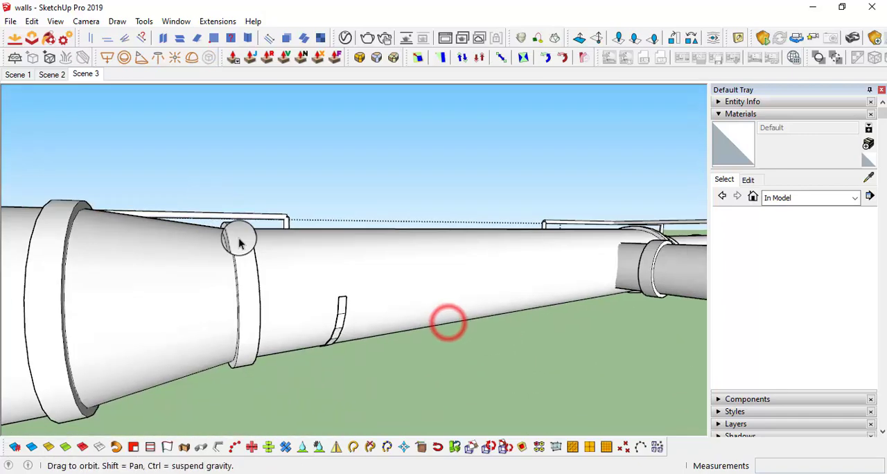
pyautogui.scroll(2, 352, 309)
pyautogui.doubleClick(352, 309)
pyautogui.click(352, 304)
pyautogui.moveTo(353, 304); pyautogui.dragTo(384, 322, button='middle')
pyautogui.rightClick(365, 302)
pyautogui.click(420, 251)
pyautogui.scroll(4, 366, 286)
pyautogui.click(364, 280)
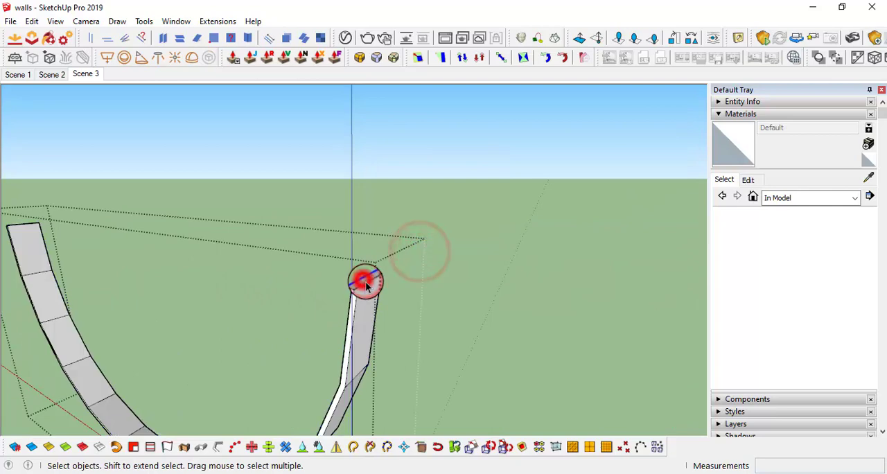
pyautogui.moveTo(365, 281); pyautogui.dragTo(223, 304, button='middle')
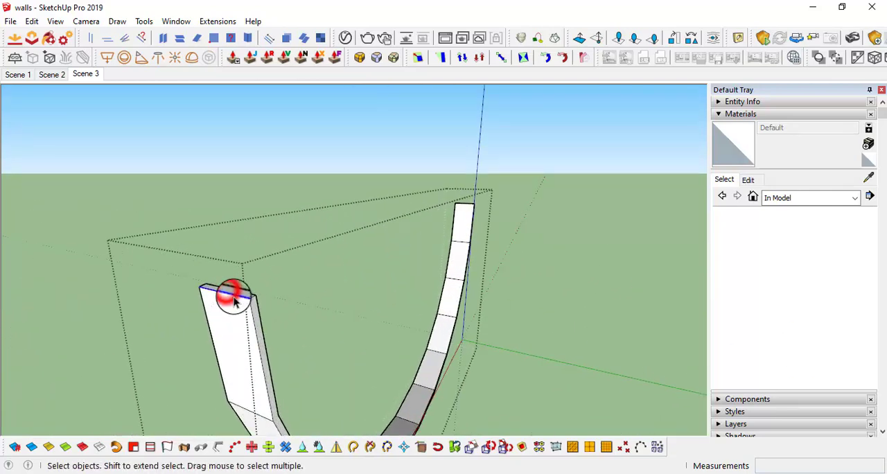
pyautogui.press('p')
pyautogui.moveTo(235, 296)
pyautogui.mouseDown()
pyautogui.moveTo(251, 267)
pyautogui.moveTo(226, 303)
pyautogui.mouseUp()
pyautogui.write('20')
pyautogui.press('Return')
pyautogui.press('space')
# Extend the strap's other upper end by 3 mm and pull a matching tab outward from it
pyautogui.moveTo(210, 316); pyautogui.dragTo(505, 283, button='middle')
pyautogui.scroll(-8, 353, 288)
pyautogui.scroll(6, 507, 344)
pyautogui.moveTo(531, 323); pyautogui.dragTo(330, 381, button='middle')
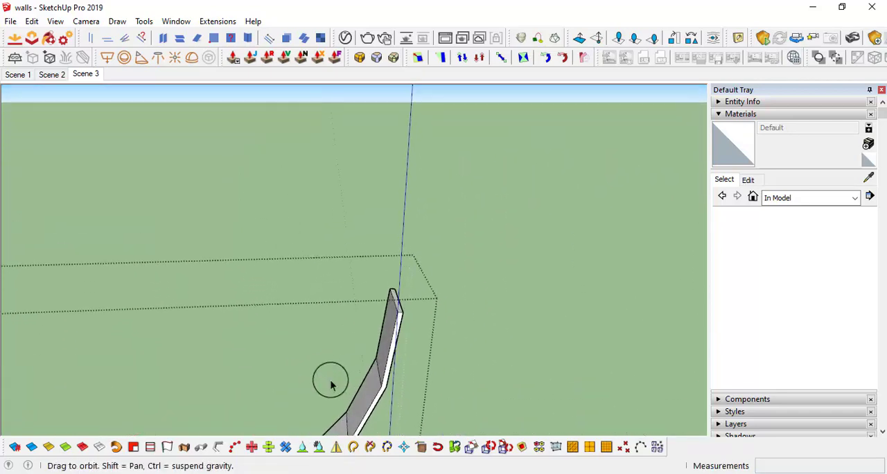
pyautogui.press('p')
pyautogui.moveTo(400, 308); pyautogui.dragTo(404, 281)
pyautogui.moveTo(429, 316); pyautogui.dragTo(388, 307, button='middle')
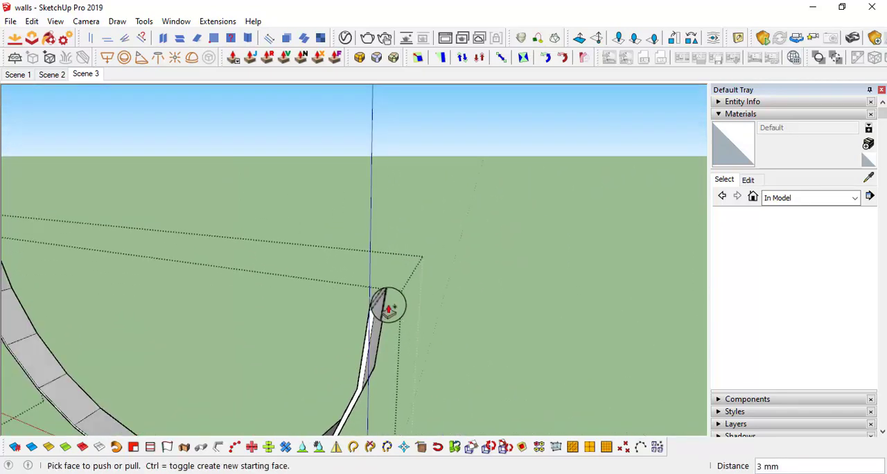
pyautogui.scroll(2, 388, 307)
pyautogui.moveTo(375, 295); pyautogui.dragTo(462, 327)
pyautogui.press('space')
# Move the outer ends of the strap's tabs to level them, and leave the strap's group
pyautogui.moveTo(439, 253); pyautogui.dragTo(572, 417)
pyautogui.scroll(-8, 572, 416)
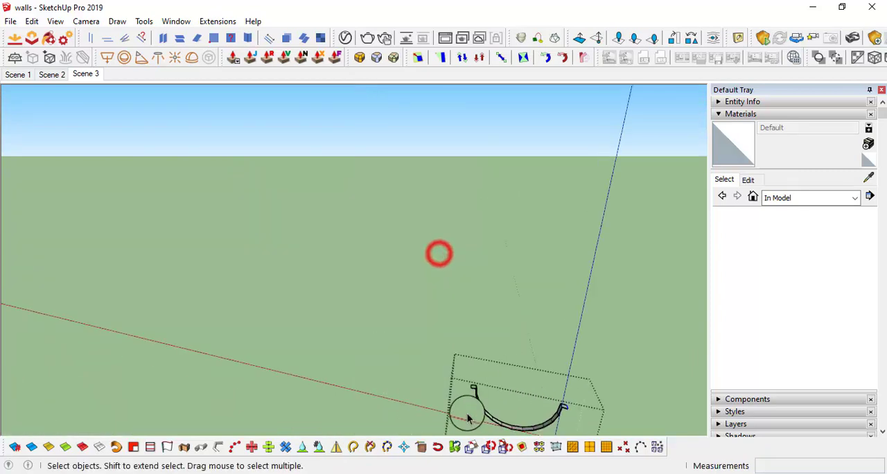
pyautogui.scroll(5, 472, 390)
pyautogui.keyDown('ctrl'); pyautogui.moveTo(447, 354); pyautogui.dragTo(478, 398); pyautogui.keyUp('ctrl')
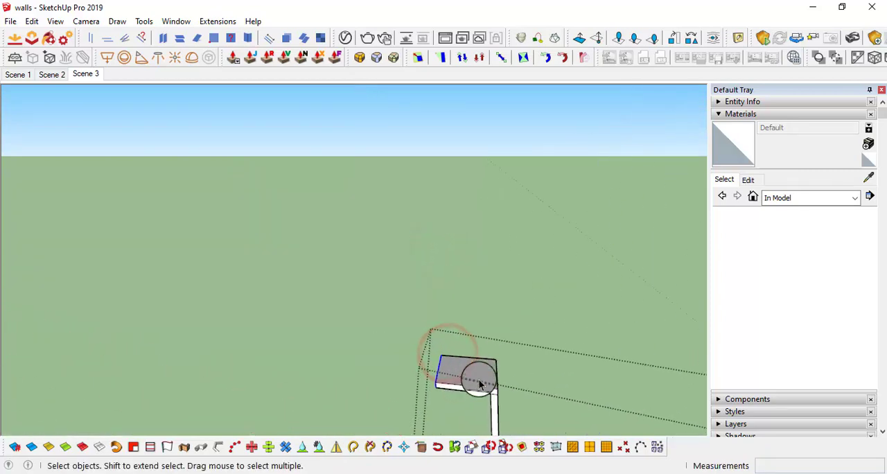
pyautogui.moveTo(480, 376); pyautogui.dragTo(520, 350, button='middle')
pyautogui.click(437, 381)
pyautogui.click(512, 375)
pyautogui.scroll(-3, 546, 394)
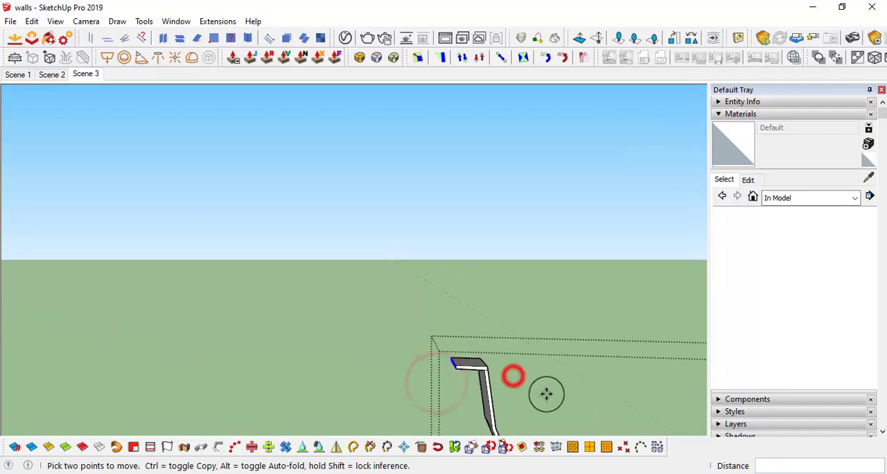
pyautogui.moveTo(546, 394); pyautogui.dragTo(516, 396, button='middle')
pyautogui.moveTo(440, 354); pyautogui.dragTo(397, 375, button='middle')
pyautogui.press('space')
pyautogui.click(343, 297)
pyautogui.moveTo(445, 328); pyautogui.dragTo(456, 374, button='middle')
pyautogui.scroll(3, 437, 320)
pyautogui.press('c')
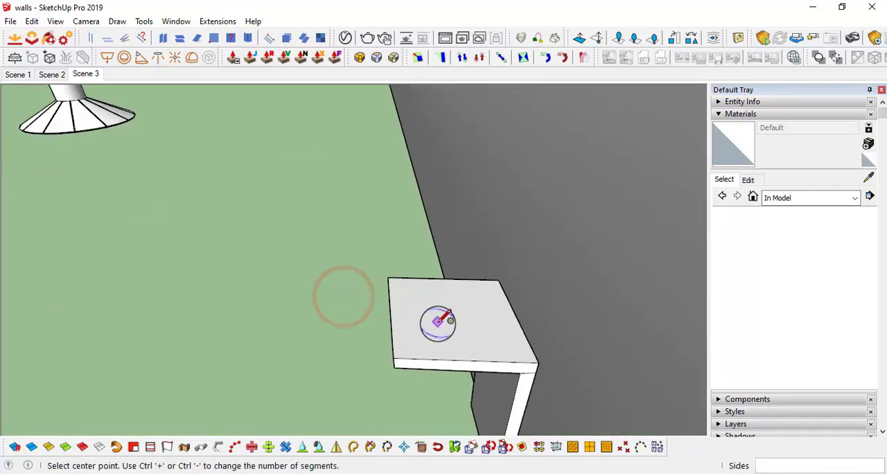
pyautogui.scroll(-5, 440, 326)
pyautogui.press('space')
# Open the main duct's hanger group, copy its vertical rod group, and leave the hanger group
pyautogui.moveTo(444, 330); pyautogui.dragTo(582, 299, button='middle')
pyautogui.scroll(-5, 582, 303)
pyautogui.scroll(6, 416, 293)
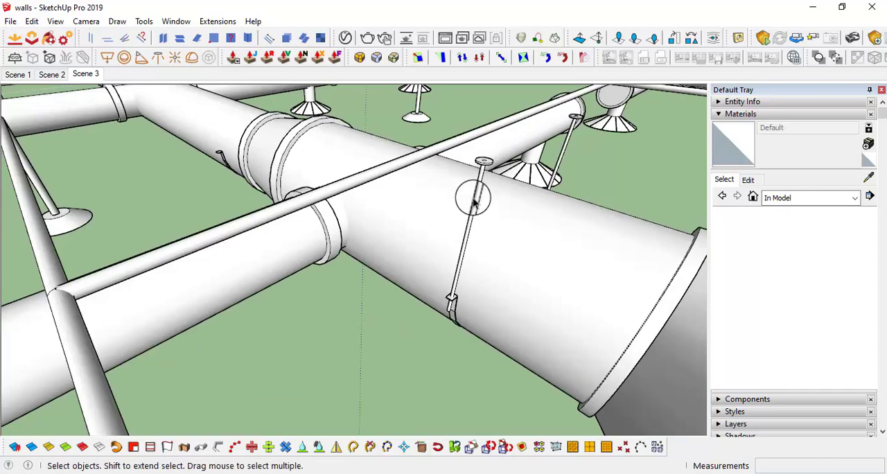
pyautogui.doubleClick(481, 186)
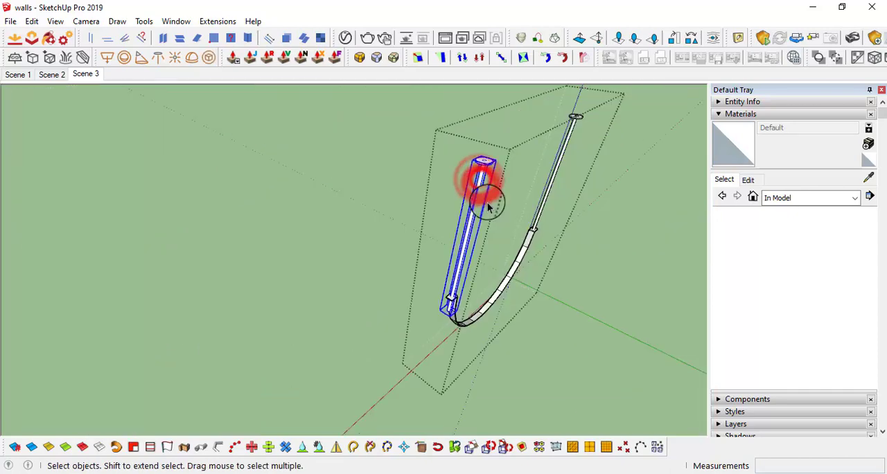
pyautogui.click(601, 308)
# Open the narrower duct's hanger group and make all of its strap geometry a group
pyautogui.scroll(2, 257, 212)
pyautogui.moveTo(257, 211); pyautogui.dragTo(311, 260, button='middle')
pyautogui.scroll(3, 313, 261)
pyautogui.doubleClick(312, 261)
pyautogui.tripleClick(313, 261)
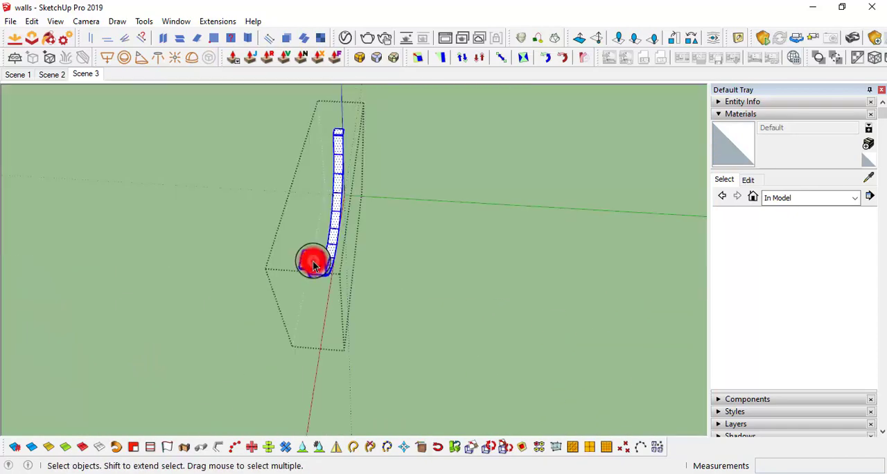
pyautogui.rightClick(312, 261)
pyautogui.click(367, 288)
# Paste the copied rod in place inside the hanger group and move it onto one of the strap's tabs
pyautogui.click(29, 21)
pyautogui.click(82, 112)
pyautogui.scroll(-5, 132, 123)
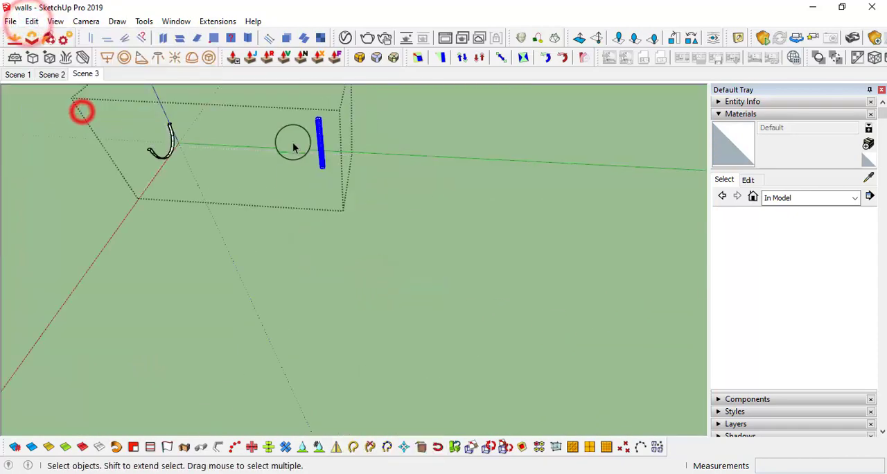
pyautogui.moveTo(293, 144); pyautogui.dragTo(398, 224, button='middle')
pyautogui.scroll(4, 398, 224)
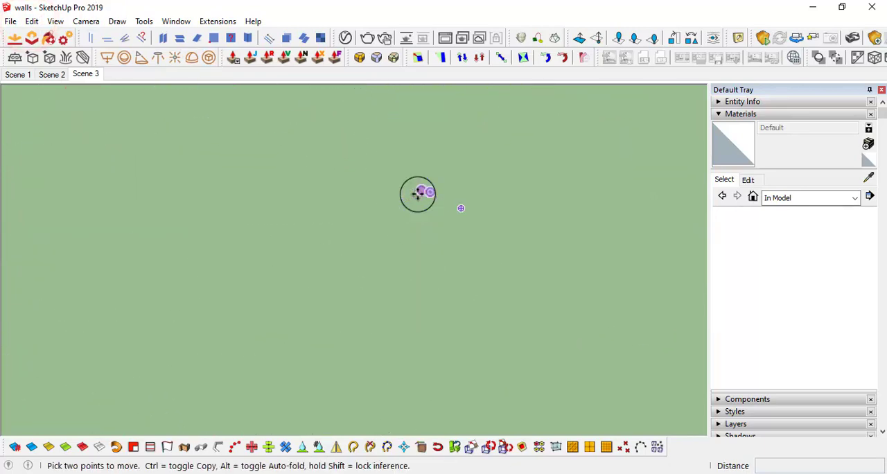
pyautogui.scroll(-5, 425, 201)
pyautogui.scroll(5, 216, 226)
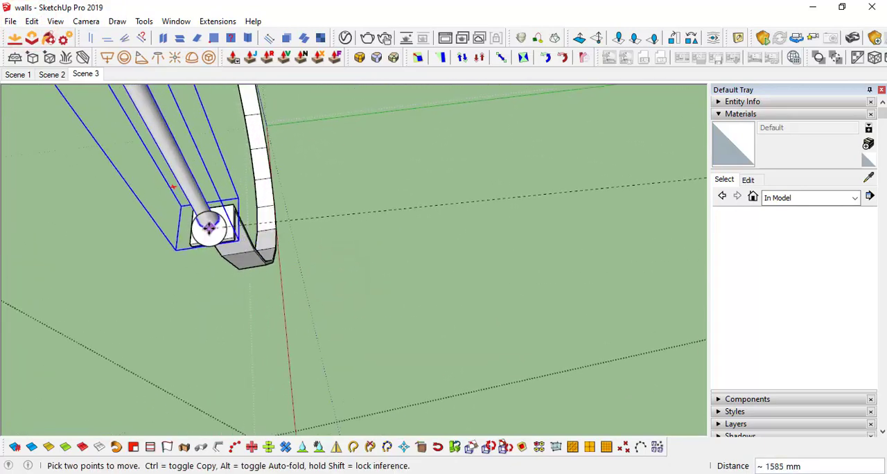
# Shift the rod about 8 mm across the strap's tab to refine its position
pyautogui.moveTo(209, 227); pyautogui.dragTo(379, 249, button='middle')
pyautogui.click(348, 259)
pyautogui.scroll(2, 380, 250)
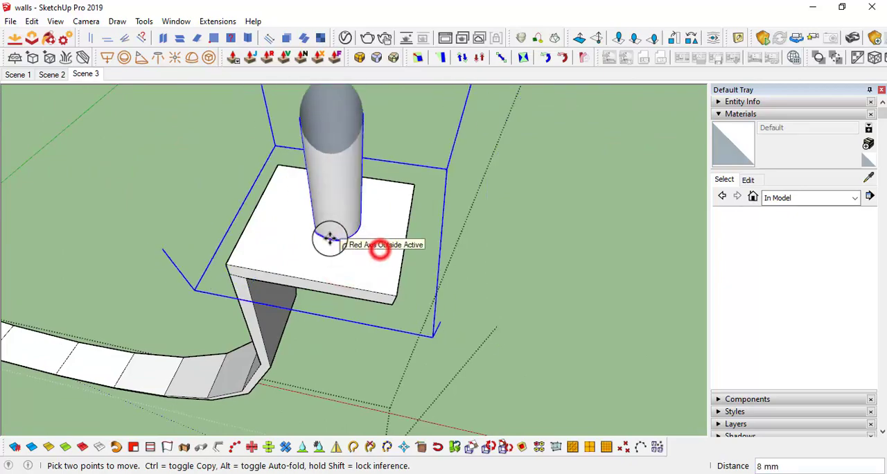
pyautogui.scroll(-2, 330, 238)
pyautogui.click(319, 274)
# Adjust the rod's height so that its top plate meets the ceiling
pyautogui.scroll(-5, 326, 236)
pyautogui.moveTo(326, 234); pyautogui.dragTo(98, 224, button='middle')
pyautogui.scroll(5, 290, 252)
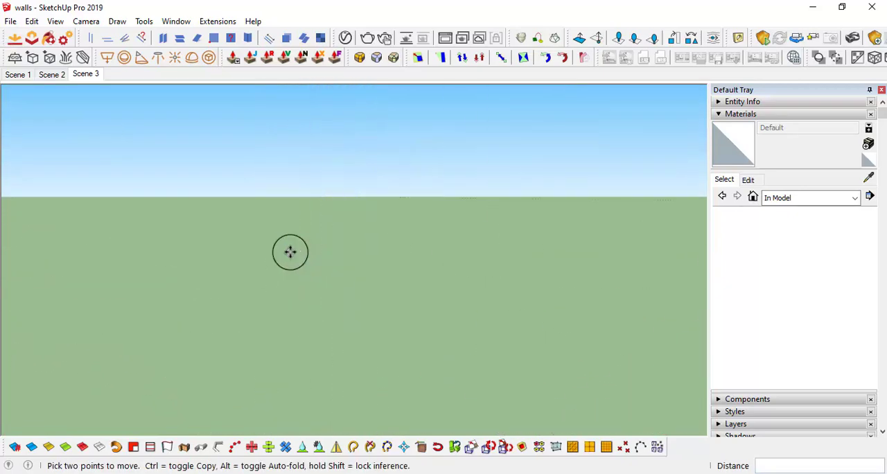
pyautogui.scroll(-5, 291, 252)
pyautogui.moveTo(290, 253); pyautogui.dragTo(585, 259, button='middle')
pyautogui.scroll(-4, 477, 259)
pyautogui.scroll(6, 468, 225)
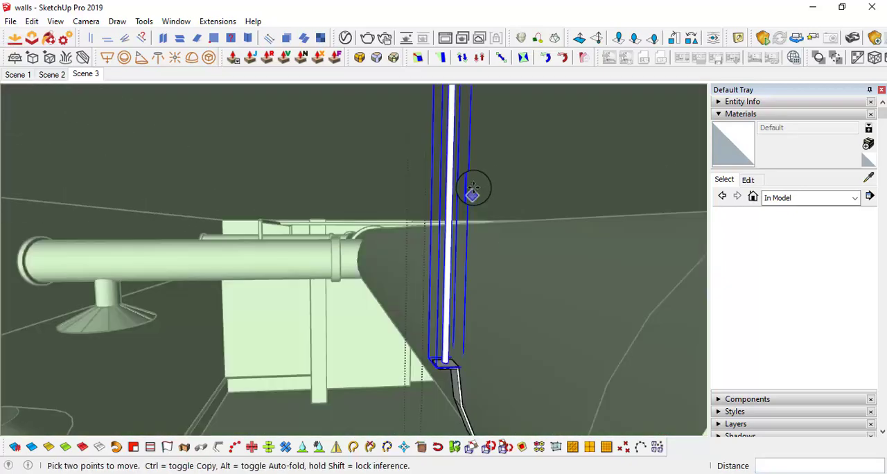
pyautogui.moveTo(471, 193); pyautogui.dragTo(441, 188, button='middle')
pyautogui.scroll(3, 448, 234)
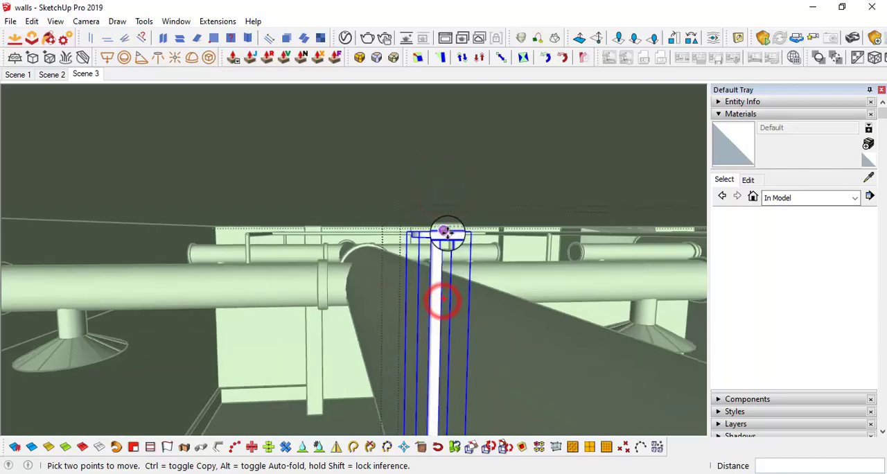
pyautogui.moveTo(530, 139); pyautogui.dragTo(122, 291, button='middle')
# Copy the rod across to the strap's other tab, about 430 mm away, and leave the hanger group
pyautogui.scroll(2, 360, 299)
pyautogui.scroll(3, 360, 299)
pyautogui.click(350, 286)
pyautogui.press('ctrl')
pyautogui.scroll(-3, 441, 269)
pyautogui.scroll(-4, 194, 335)
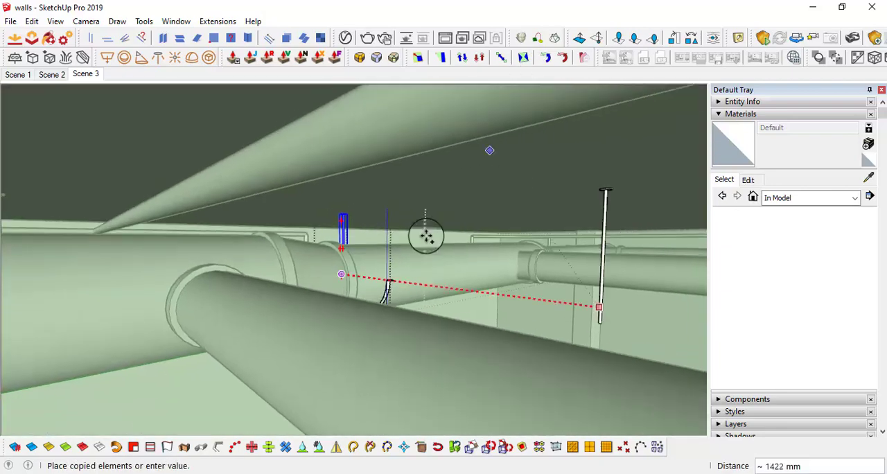
pyautogui.click(398, 278)
pyautogui.scroll(3, 399, 278)
pyautogui.scroll(-3, 399, 279)
pyautogui.moveTo(342, 303); pyautogui.dragTo(350, 327, button='middle')
pyautogui.scroll(3, 360, 293)
pyautogui.click(353, 303)
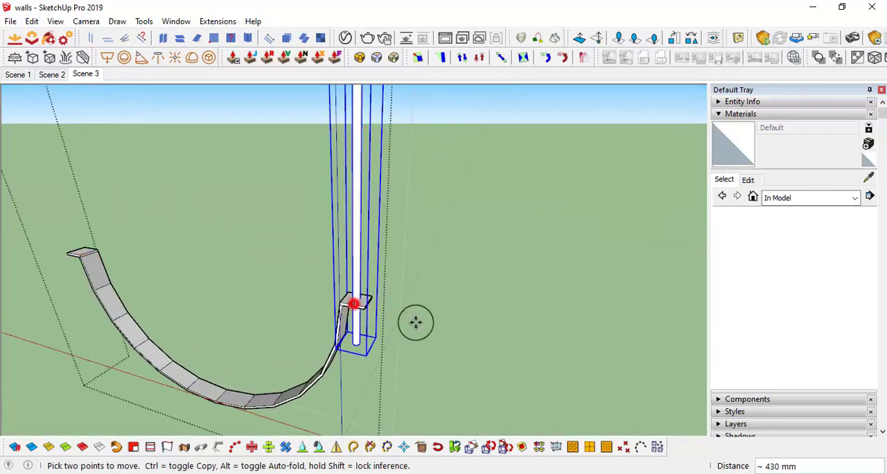
pyautogui.press('space')
pyautogui.click(482, 304)
pyautogui.moveTo(482, 304); pyautogui.dragTo(463, 306, button='middle')
pyautogui.click(487, 337)
# Copy the narrower duct's finished hanger to a second position farther along the same duct
pyautogui.scroll(-2, 423, 221)
pyautogui.moveTo(424, 222); pyautogui.dragTo(481, 307, button='middle')
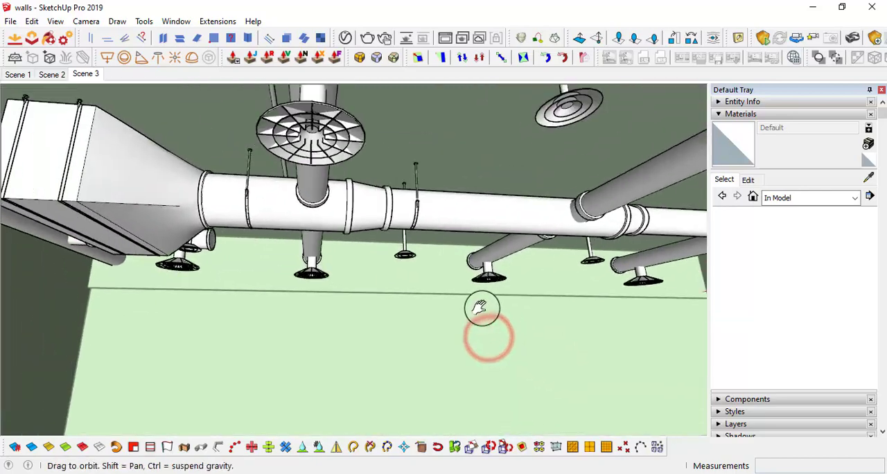
pyautogui.scroll(2, 425, 208)
pyautogui.click(411, 198)
pyautogui.moveTo(411, 199)
pyautogui.mouseDown(button='middle')
pyautogui.moveTo(401, 190)
pyautogui.moveTo(408, 198)
pyautogui.mouseUp(button='middle')
pyautogui.click(367, 105)
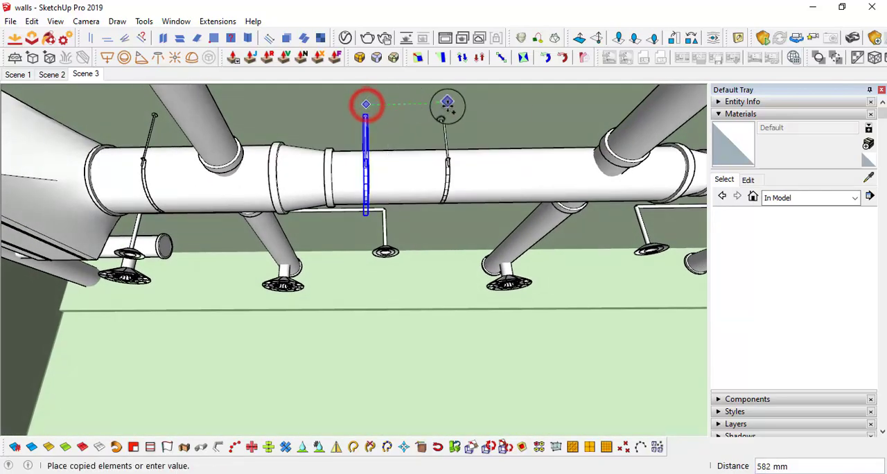
pyautogui.click(509, 170)
pyautogui.moveTo(509, 170); pyautogui.dragTo(217, 146, button='middle')
pyautogui.press('space')
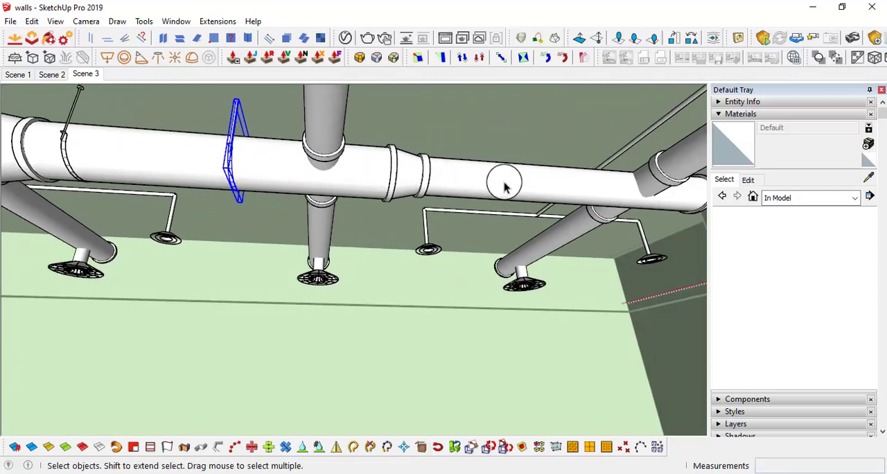
pyautogui.moveTo(547, 191); pyautogui.dragTo(568, 214, button='middle')
pyautogui.moveTo(386, 181); pyautogui.dragTo(491, 133, button='middle')
pyautogui.moveTo(180, 176); pyautogui.dragTo(245, 160, button='middle')
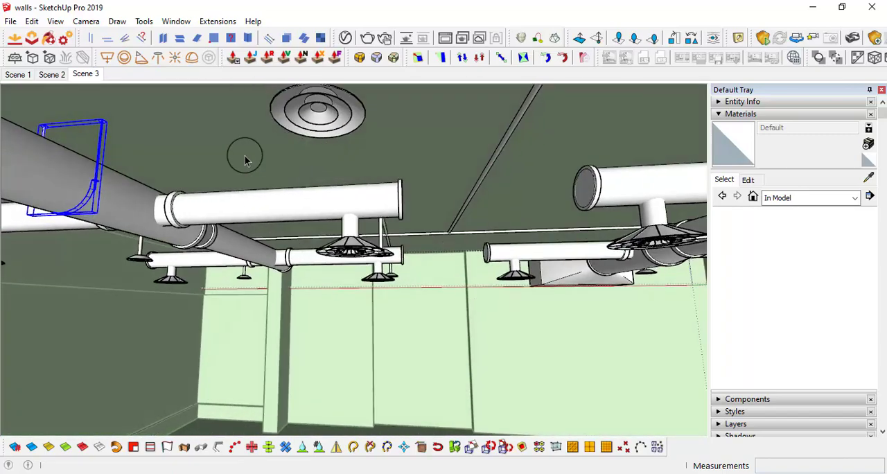
# Examine the suspended ductwork and its hangers from below the ceiling and from above the office
pyautogui.moveTo(95, 189); pyautogui.dragTo(141, 179, button='middle')
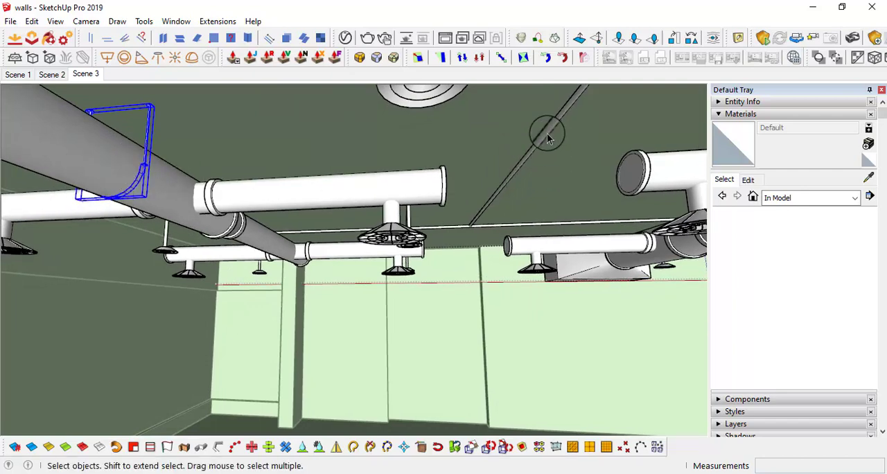
pyautogui.moveTo(541, 131); pyautogui.dragTo(528, 161, button='middle')
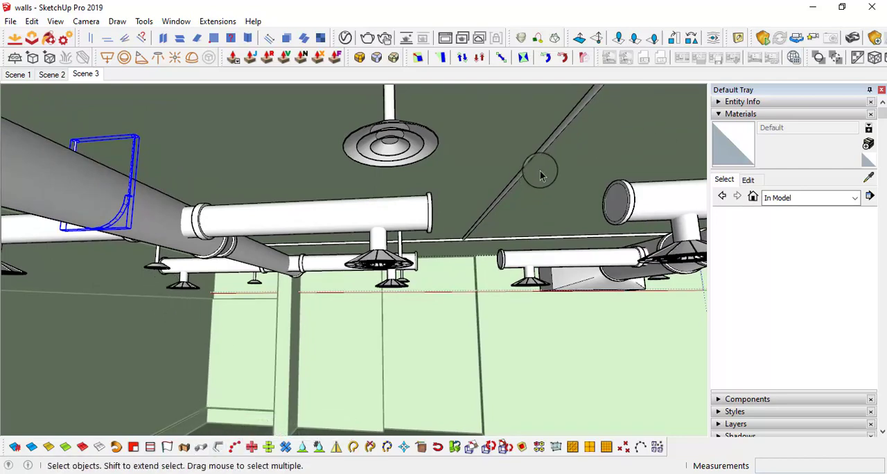
pyautogui.moveTo(505, 239); pyautogui.dragTo(360, 190, button='middle')
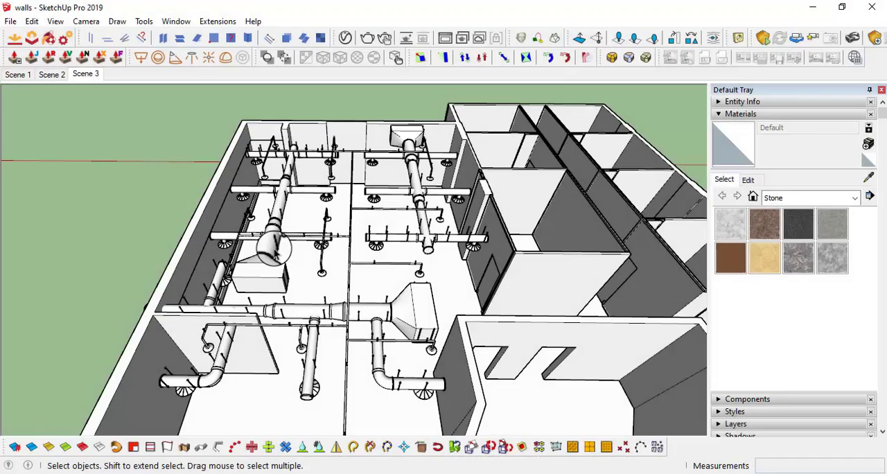
pyautogui.moveTo(403, 263); pyautogui.dragTo(418, 294, button='middle')
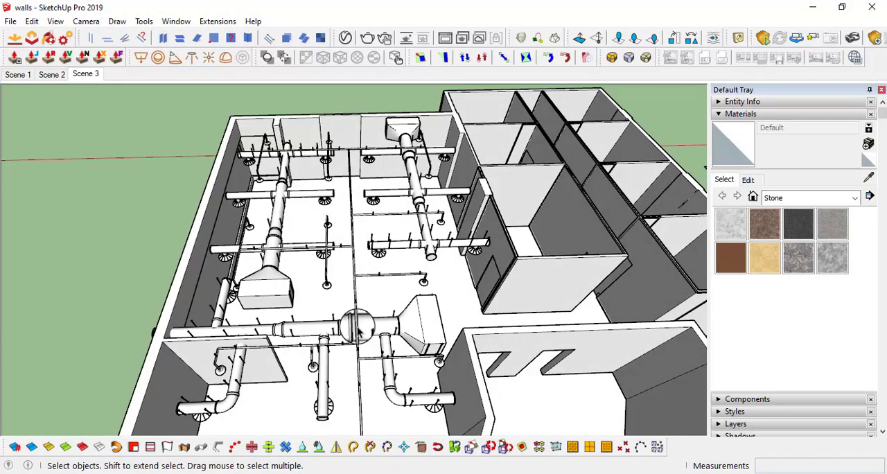
pyautogui.moveTo(449, 365); pyautogui.dragTo(442, 331, button='middle')
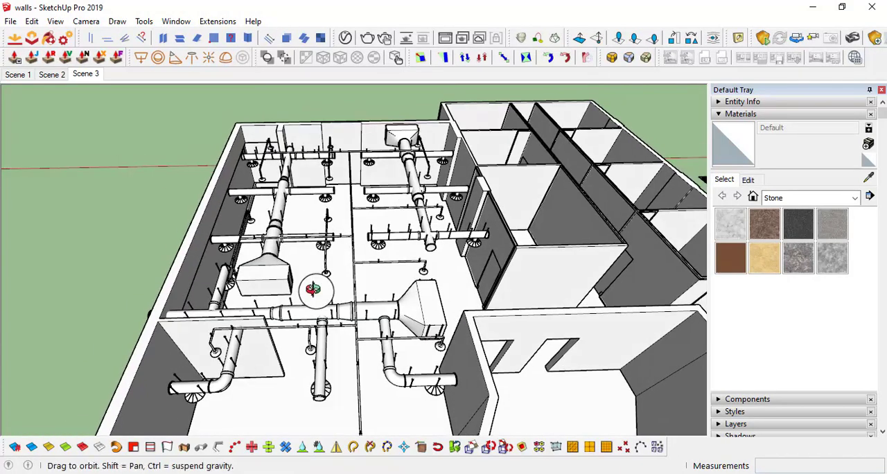
pyautogui.moveTo(313, 289); pyautogui.dragTo(320, 178, button='middle')
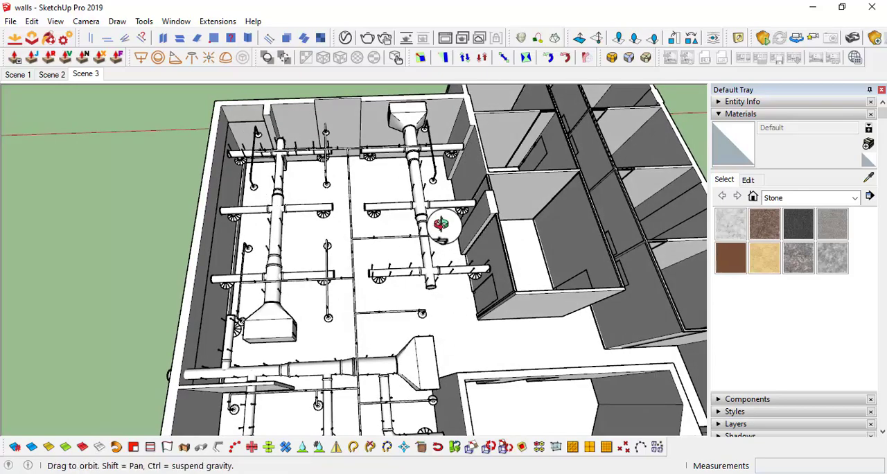
pyautogui.moveTo(441, 224); pyautogui.dragTo(424, 239, button='middle')
pyautogui.moveTo(510, 391); pyautogui.dragTo(511, 392)
pyautogui.moveTo(511, 392); pyautogui.dragTo(538, 247, button='middle')
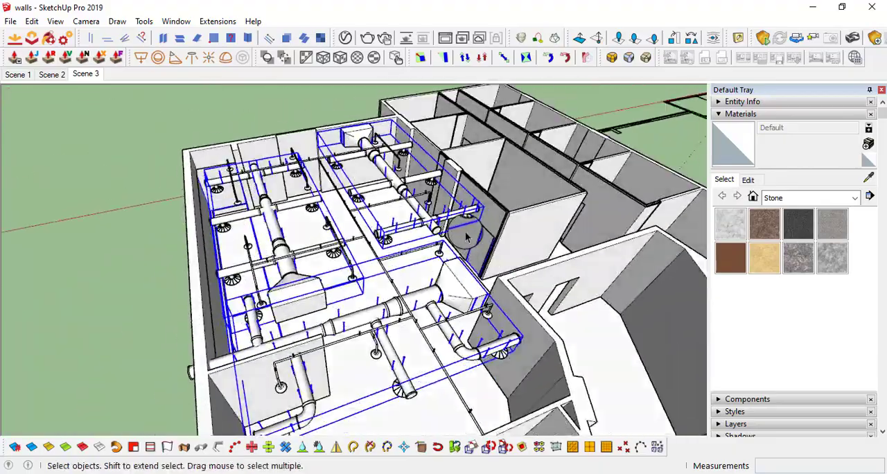
# Try to move the selected hanger groups away from the ducts
pyautogui.scroll(6, 538, 247)
pyautogui.scroll(-3, 475, 242)
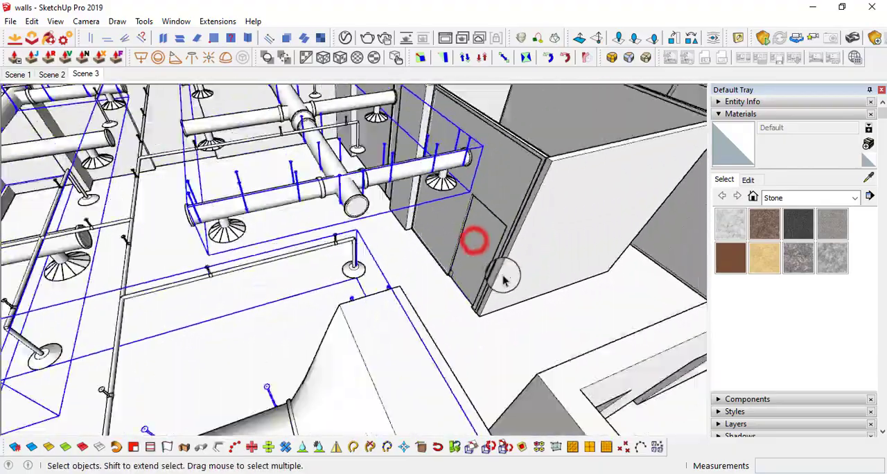
pyautogui.moveTo(475, 240); pyautogui.dragTo(426, 306, button='middle')
pyautogui.scroll(-3, 468, 265)
pyautogui.click(441, 309)
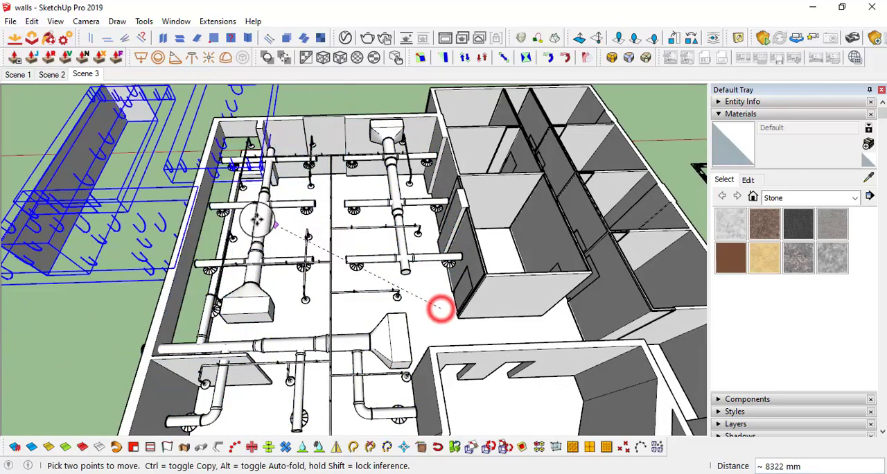
pyautogui.scroll(-3, 440, 303)
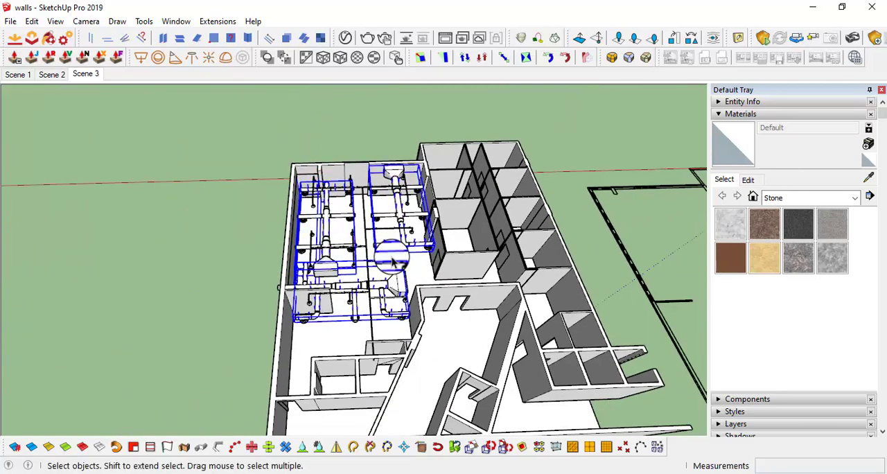
# Select the ducts, hangers and remaining ceiling services together and try to move them out of the building
pyautogui.scroll(5, 392, 261)
pyautogui.scroll(-5, 414, 244)
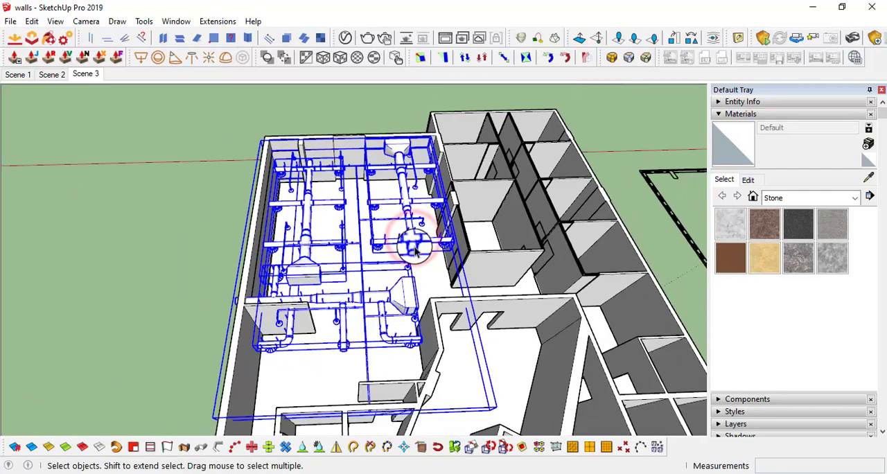
pyautogui.click(426, 265)
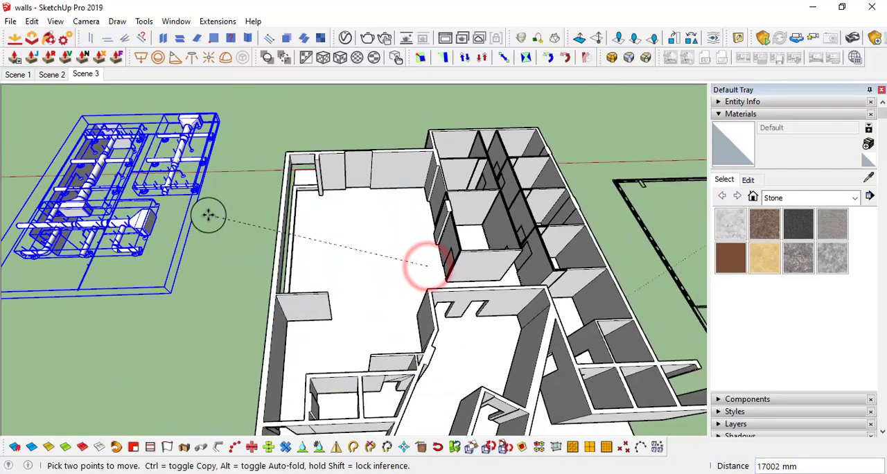
pyautogui.press('space')
pyautogui.moveTo(333, 254); pyautogui.dragTo(294, 305, button='middle')
pyautogui.press('m')
pyautogui.click(374, 310)
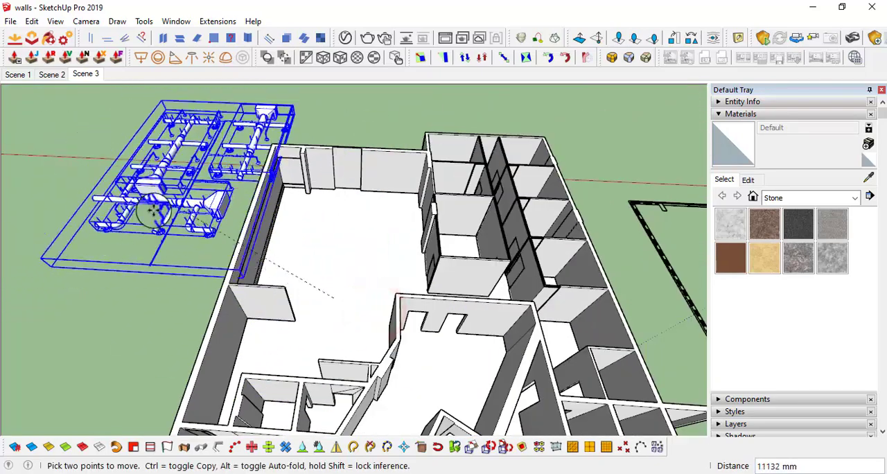
pyautogui.moveTo(190, 157); pyautogui.dragTo(243, 239, button='middle')
pyautogui.press('space')
# Make one group from the selected ducts, hangers and ceiling services
pyautogui.scroll(2, 329, 294)
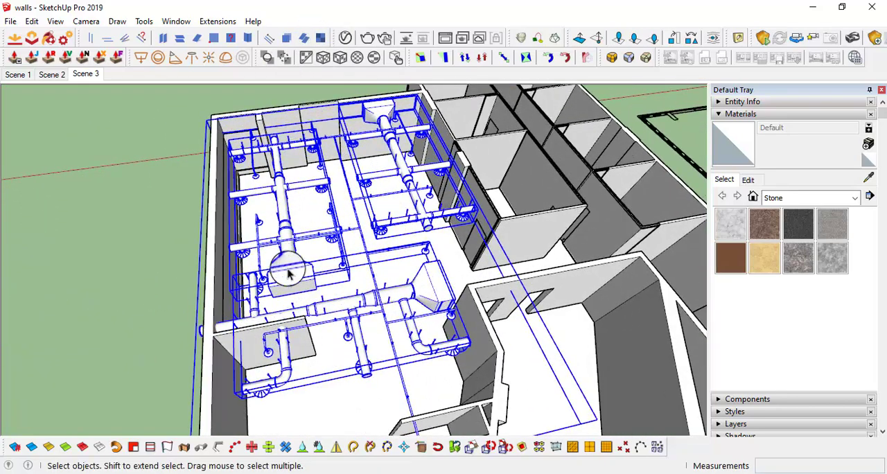
pyautogui.rightClick(298, 280)
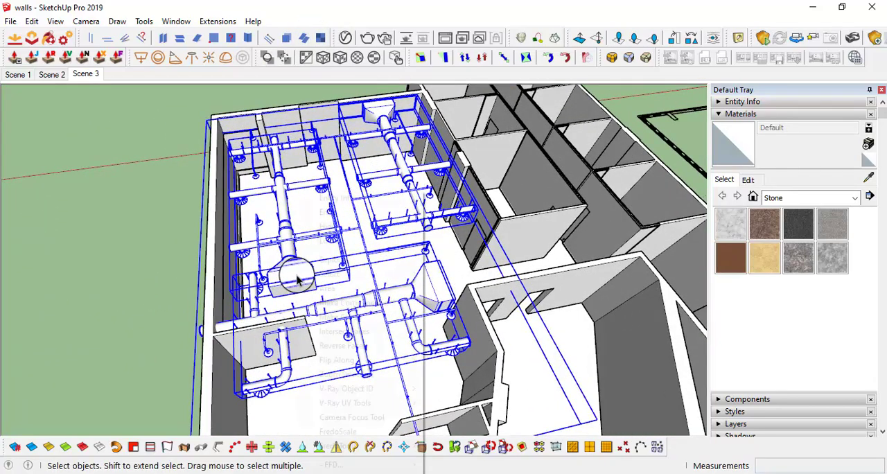
pyautogui.click(344, 316)
pyautogui.scroll(-2, 397, 272)
pyautogui.moveTo(398, 272); pyautogui.dragTo(372, 284, button='middle')
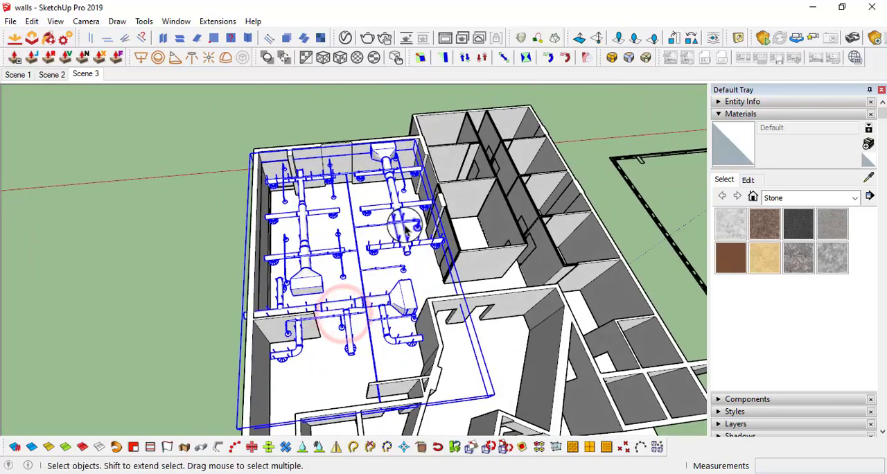
# Delete the group of ceiling services from the office space
pyautogui.scroll(2, 406, 226)
pyautogui.moveTo(405, 225); pyautogui.dragTo(356, 259, button='middle')
pyautogui.scroll(2, 376, 263)
pyautogui.scroll(1, 376, 262)
pyautogui.scroll(-2, 377, 253)
pyautogui.press('Delete')
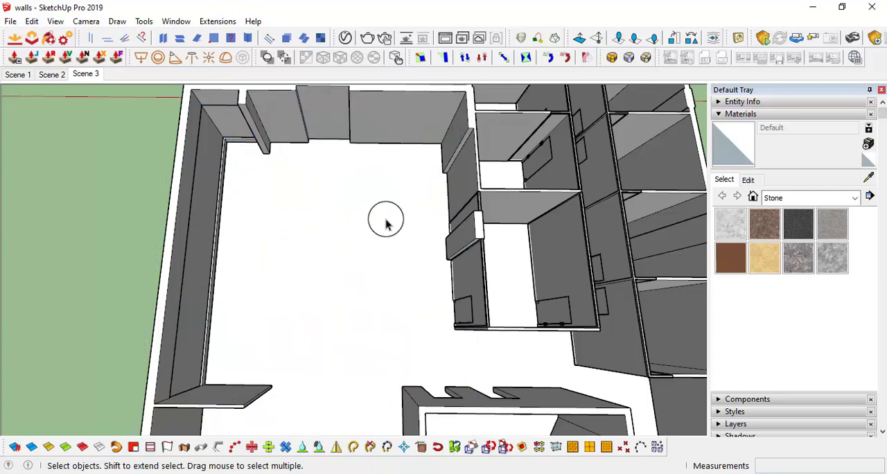
# Add a new scene from the current view of the cleared office and compare it with Scene 3
pyautogui.rightClick(94, 77)
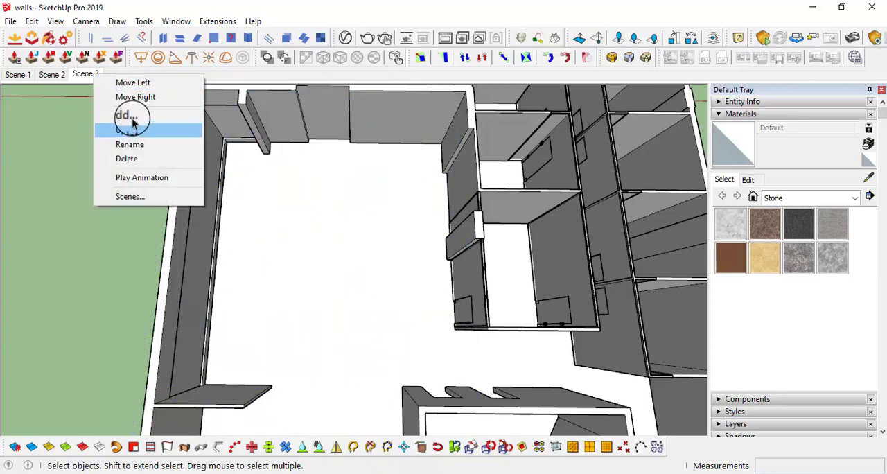
pyautogui.click(128, 114)
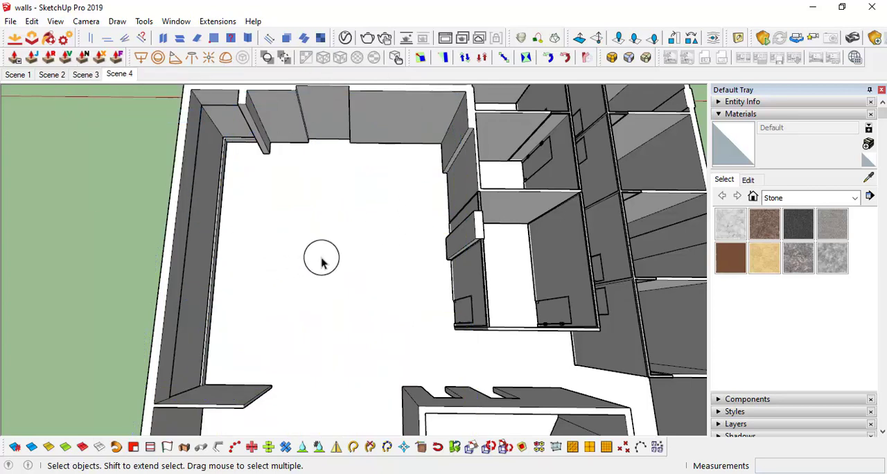
pyautogui.click(83, 74)
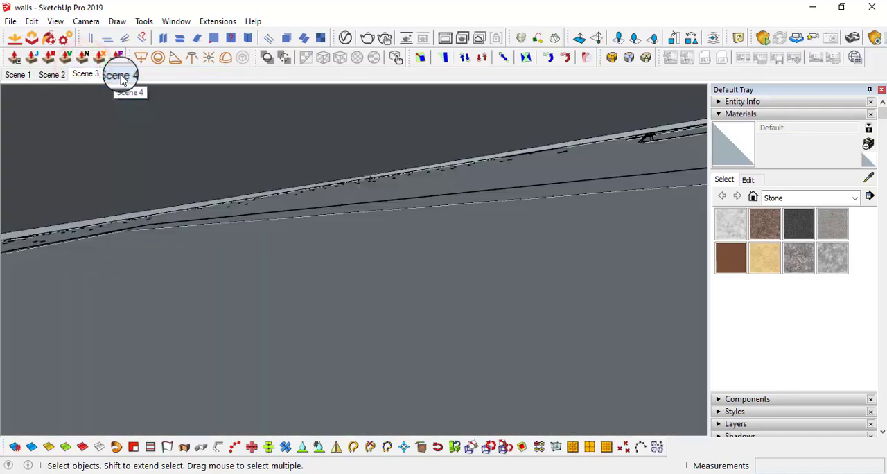
pyautogui.click(121, 76)
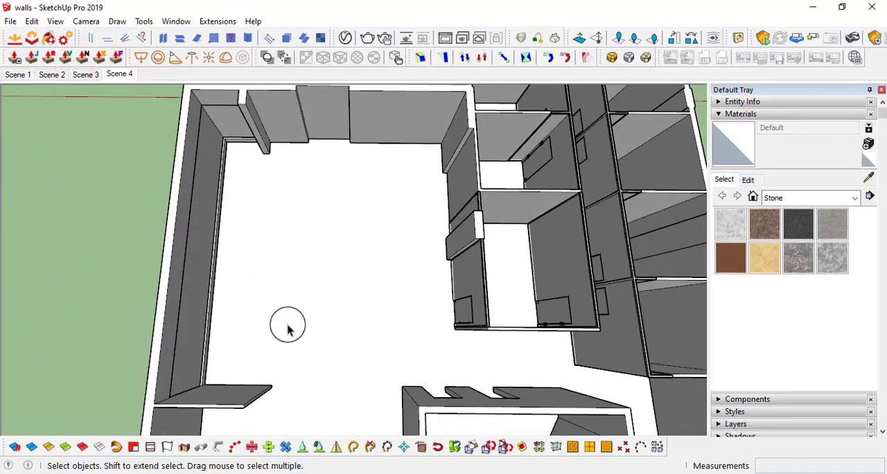
pyautogui.moveTo(346, 291); pyautogui.dragTo(322, 284, button='middle')
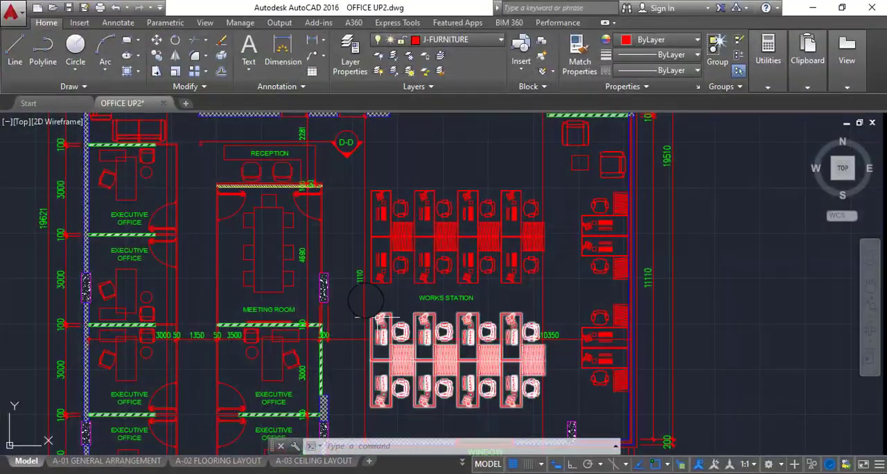
# Switch to AutoCAD and examine the works station furniture layout in the OFFICE UP2.dwg plan
pyautogui.scroll(-3, 431, 277)
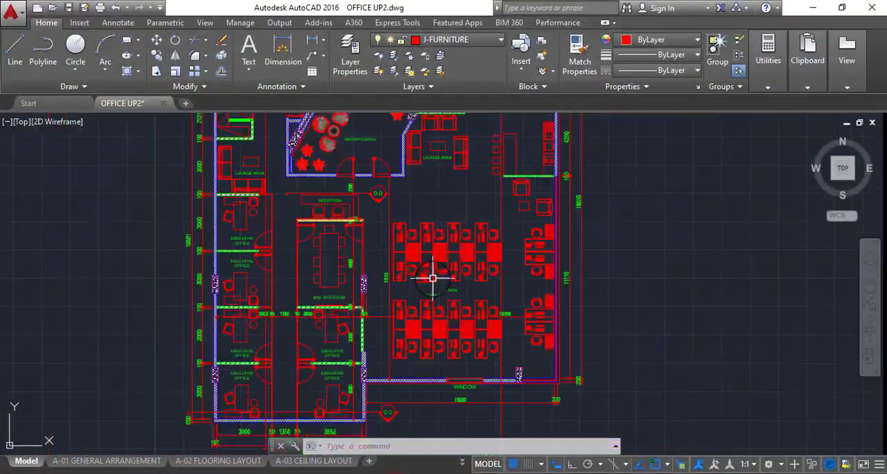
pyautogui.scroll(3, 397, 226)
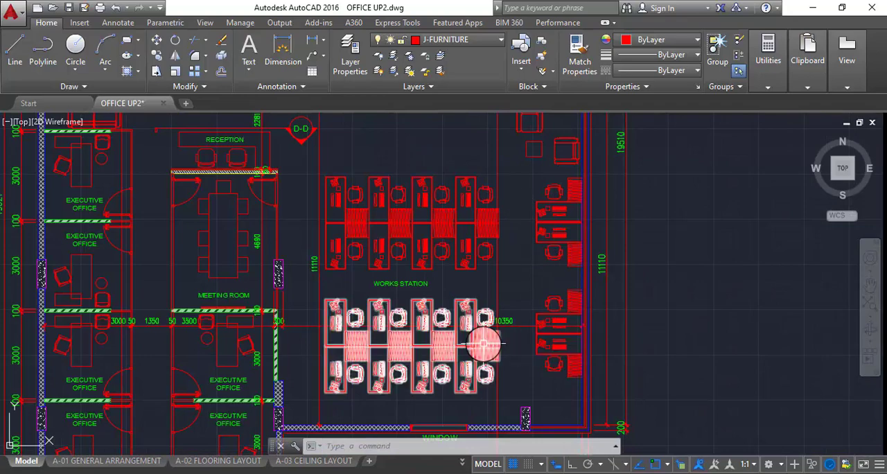
pyautogui.moveTo(404, 370); pyautogui.dragTo(342, 344, button='middle')
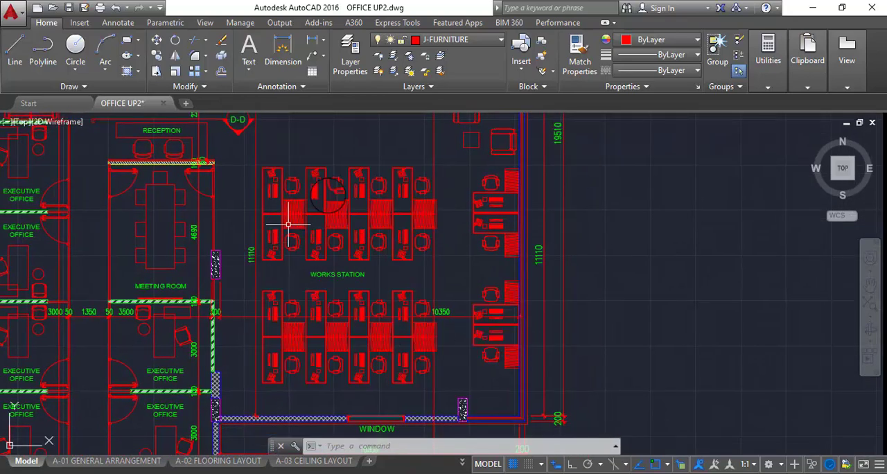
pyautogui.moveTo(299, 267); pyautogui.dragTo(374, 265, button='middle')
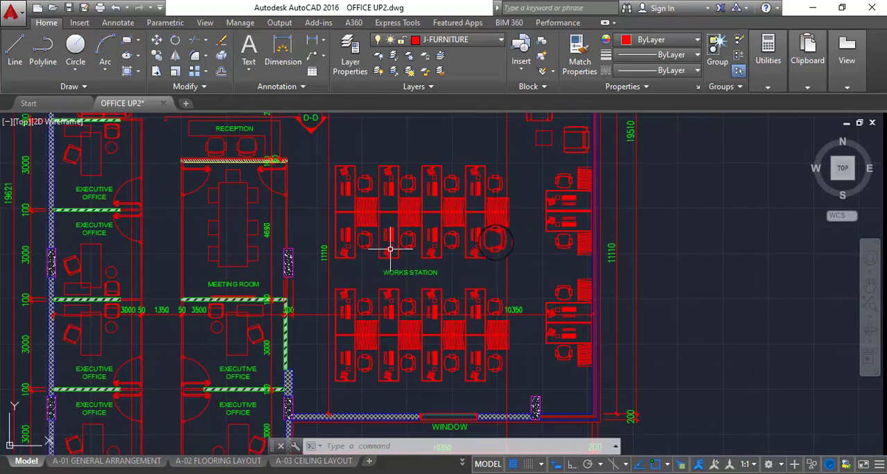
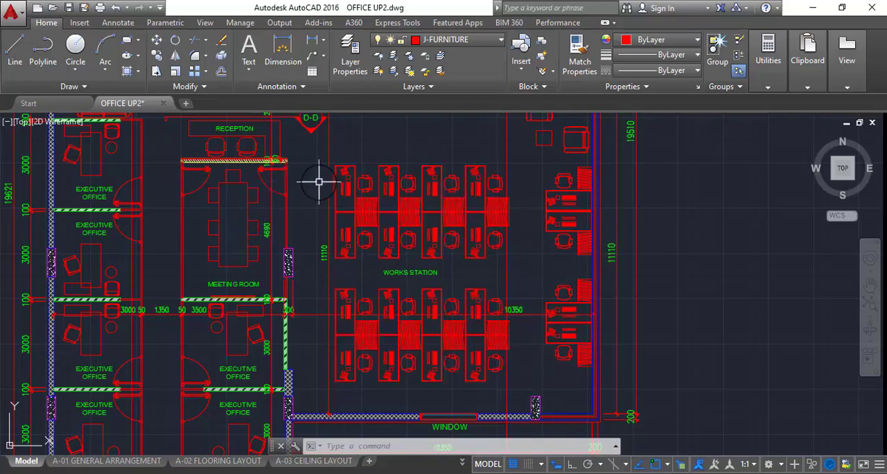
# Measure the horizontal distance from the outer corner of the first upper works station desk to the meeting room wall
pyautogui.scroll(2, 317, 198)
pyautogui.moveTo(316, 198); pyautogui.dragTo(343, 289, button='middle')
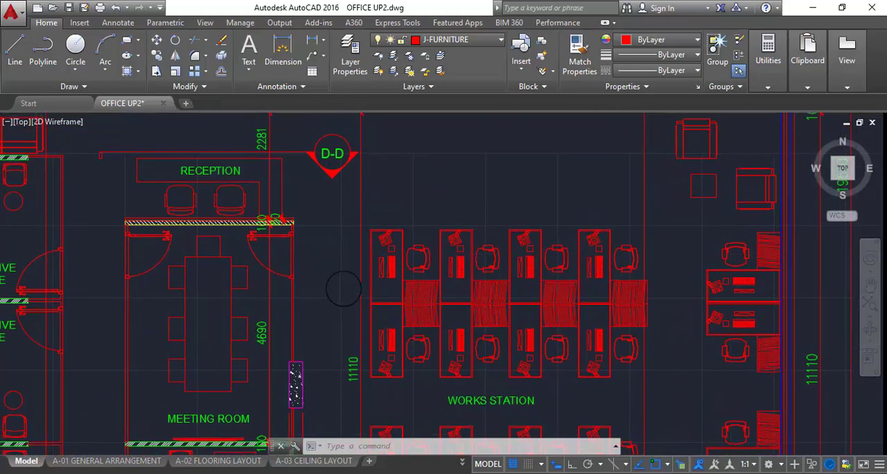
pyautogui.scroll(2, 343, 289)
pyautogui.write('di')
pyautogui.press('Return')
pyautogui.scroll(5, 367, 187)
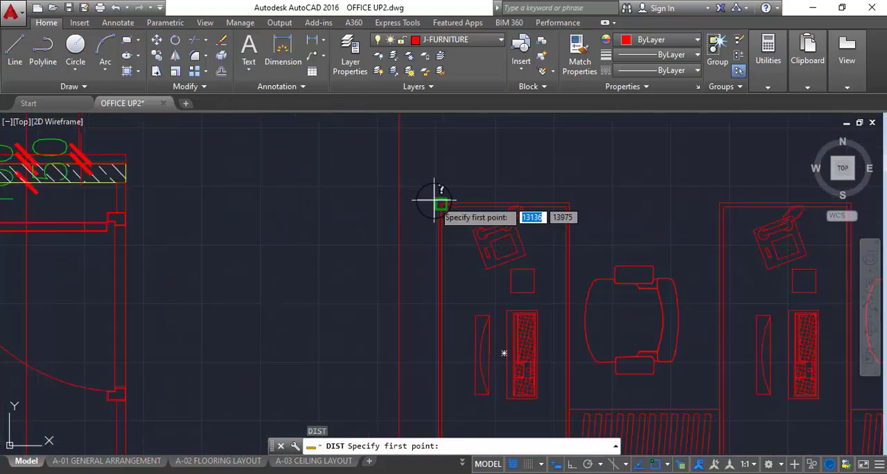
pyautogui.click(434, 200)
pyautogui.scroll(-5, 416, 199)
pyautogui.scroll(5, 392, 222)
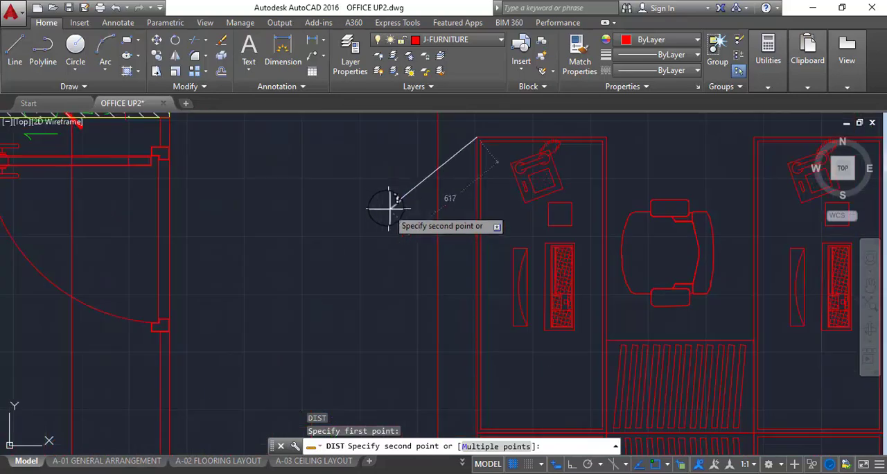
pyautogui.scroll(-5, 307, 172)
pyautogui.scroll(5, 300, 172)
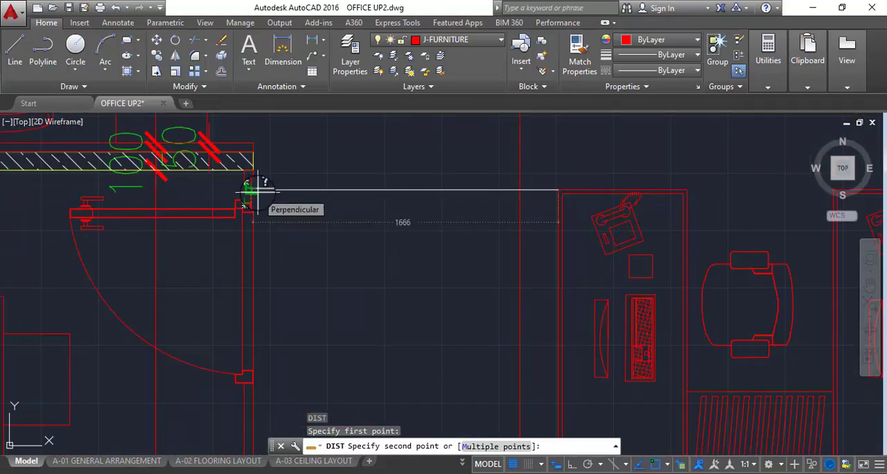
pyautogui.scroll(-5, 328, 207)
pyautogui.moveTo(366, 294); pyautogui.dragTo(373, 197, button='middle')
pyautogui.press('Escape')
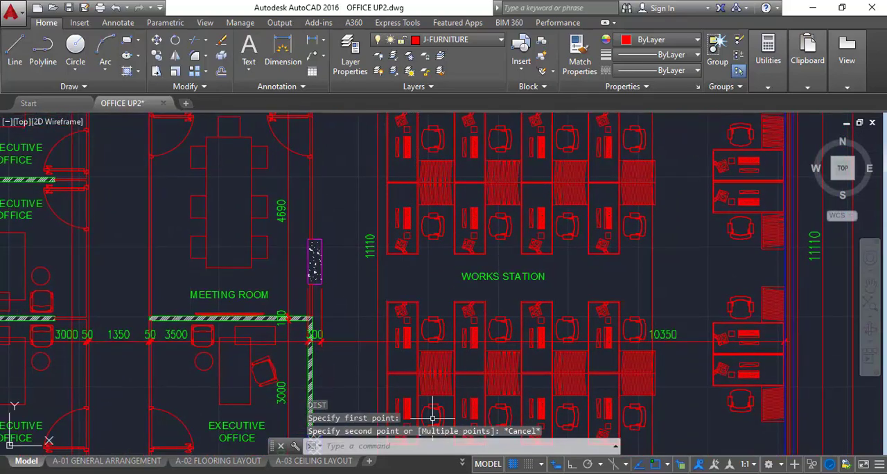
# Convert 1600 millimeters to feet in Calculator, then return to the AutoCAD plan
pyautogui.click(437, 472)
pyautogui.write('1600')
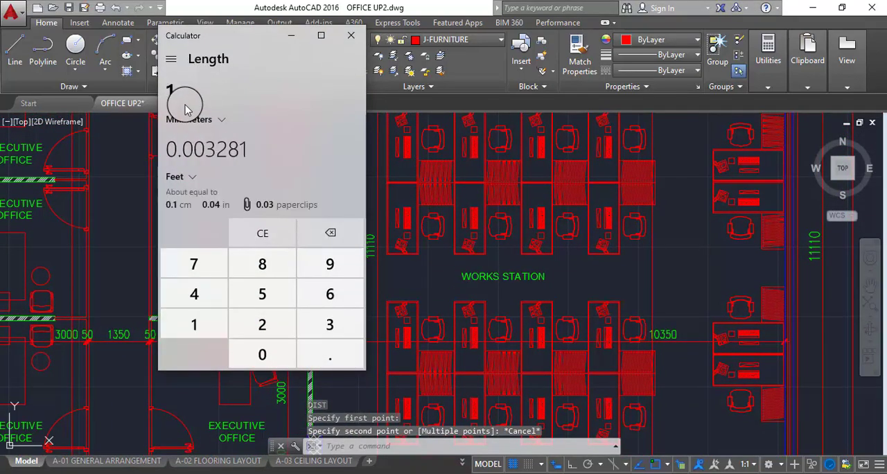
pyautogui.click(291, 35)
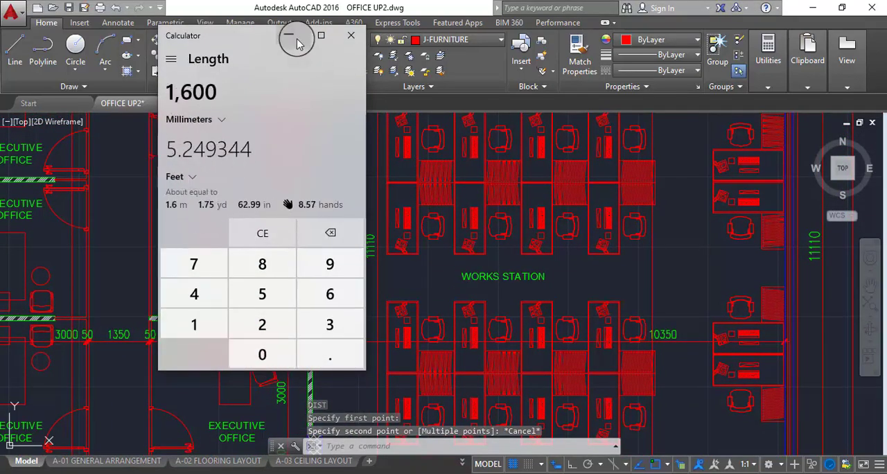
# Measure the aisle width between the upper central works station block and the desks along the outer wall
pyautogui.scroll(-5, 416, 277)
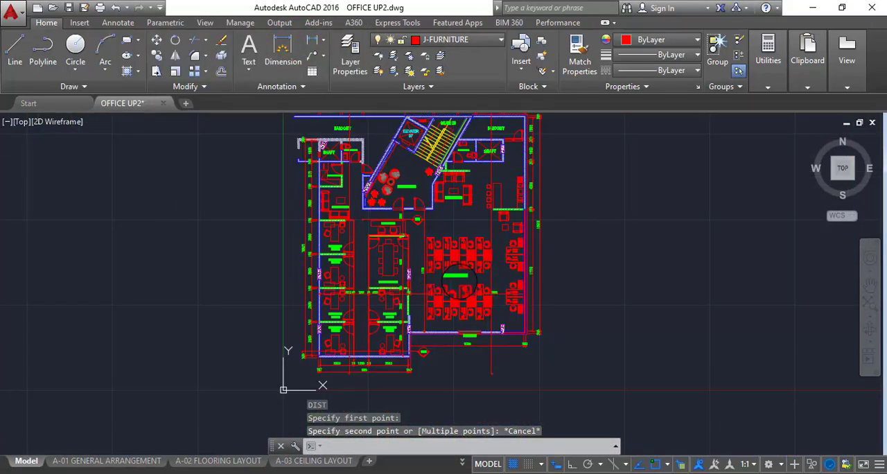
pyautogui.scroll(5, 457, 280)
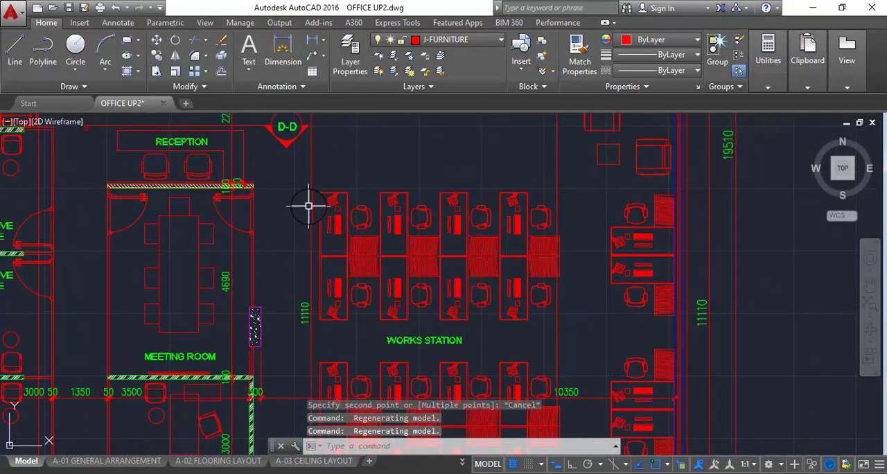
pyautogui.scroll(-3, 308, 206)
pyautogui.moveTo(316, 240); pyautogui.dragTo(321, 281, button='middle')
pyautogui.scroll(5, 460, 224)
pyautogui.moveTo(459, 224); pyautogui.dragTo(462, 276, button='middle')
pyautogui.write('d')
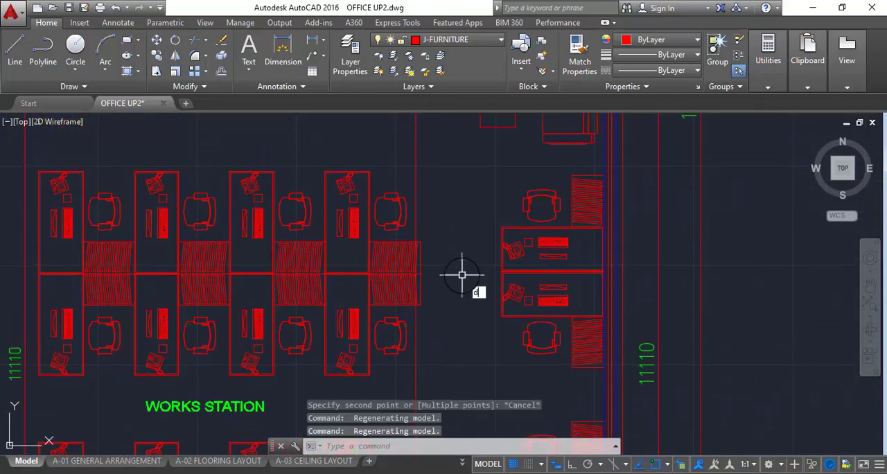
pyautogui.write('i')
pyautogui.scroll(5, 461, 271)
pyautogui.write('st')
pyautogui.press('Return')
pyautogui.click(361, 209)
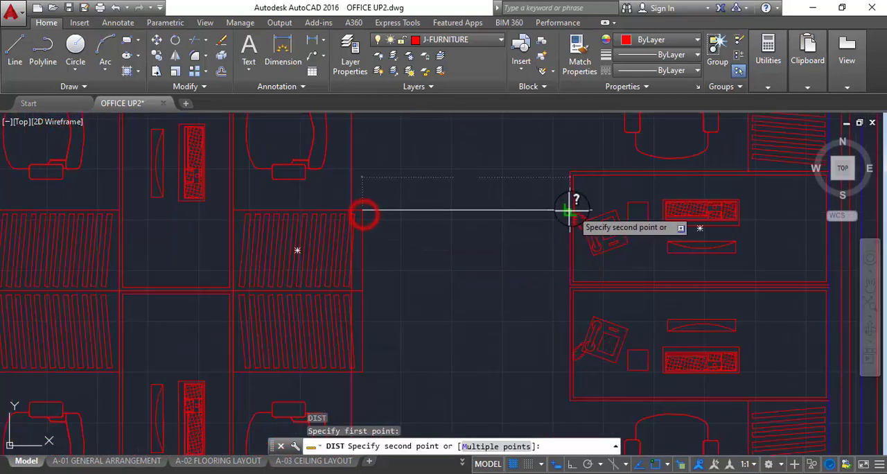
pyautogui.press('Escape')
# Measure the length of the first upper works station desk from its outer corner to the central partition
pyautogui.scroll(-8, 560, 204)
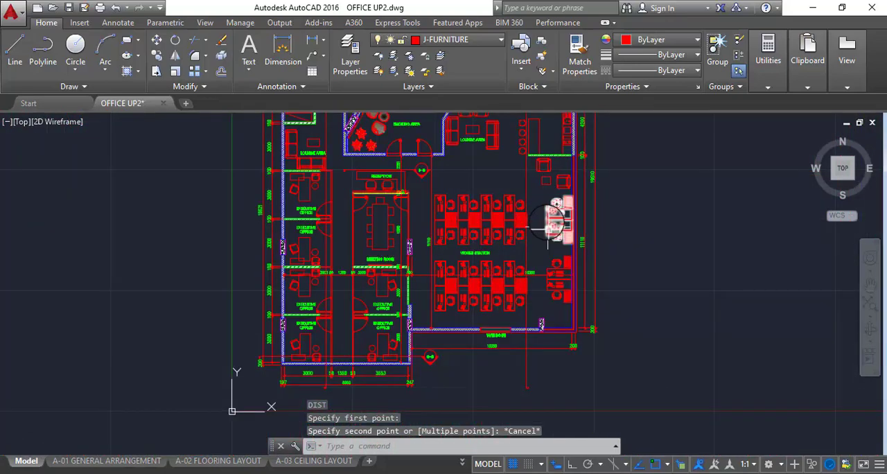
pyautogui.scroll(2, 544, 224)
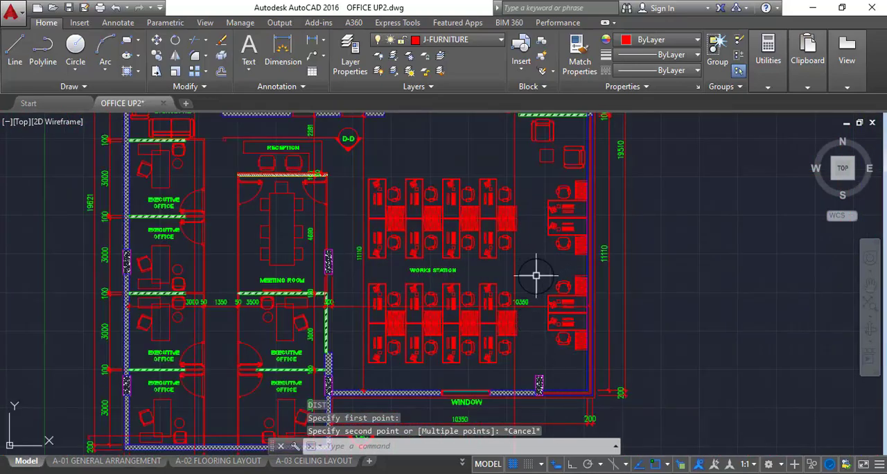
pyautogui.moveTo(444, 276)
pyautogui.mouseDown(button='middle')
pyautogui.moveTo(453, 257)
pyautogui.moveTo(454, 282)
pyautogui.mouseUp(button='middle')
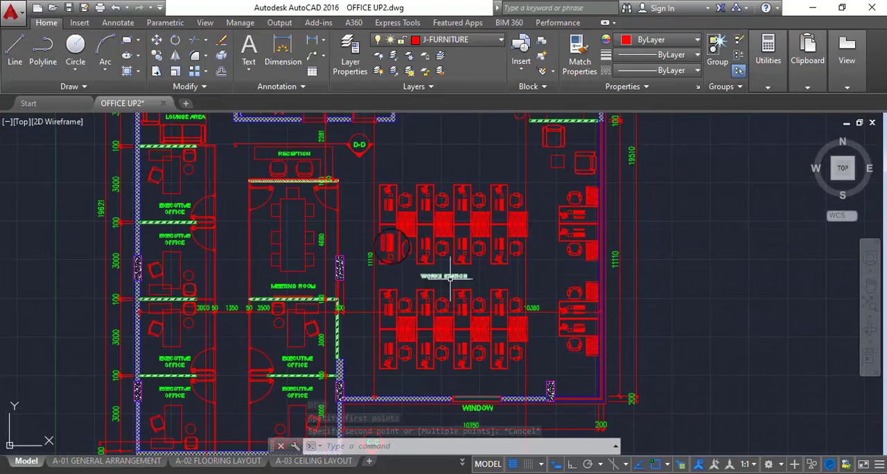
pyautogui.click(478, 217)
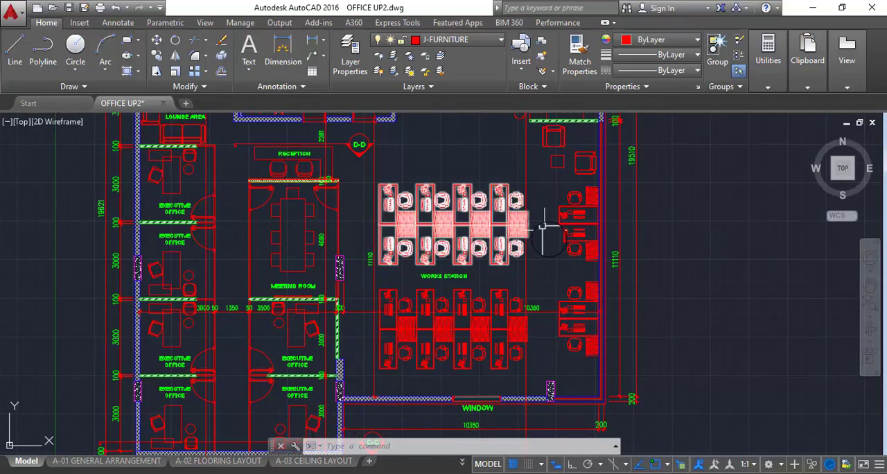
pyautogui.scroll(3, 403, 182)
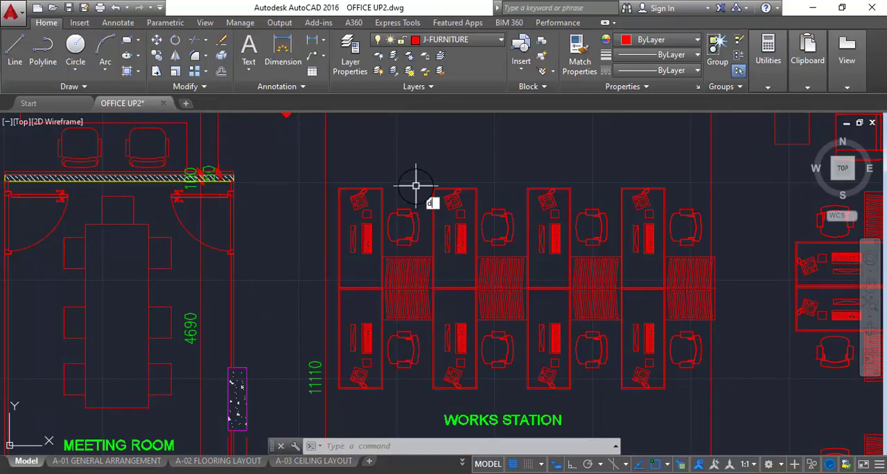
pyautogui.press('Return')
pyautogui.scroll(3, 336, 183)
pyautogui.click(345, 206)
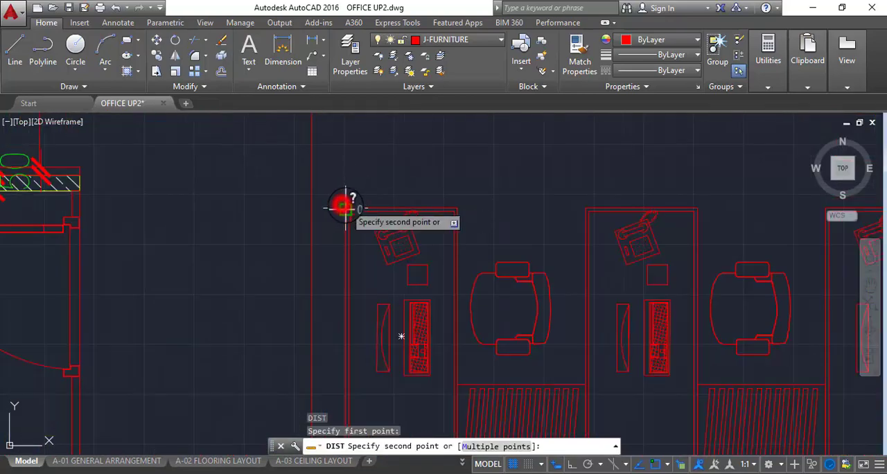
pyautogui.scroll(-3, 456, 206)
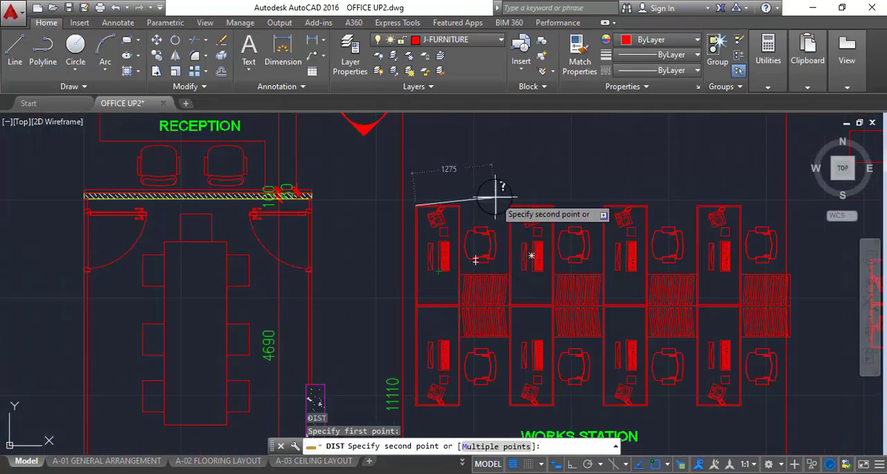
pyautogui.scroll(3, 468, 202)
pyautogui.scroll(-3, 443, 208)
pyautogui.scroll(4, 425, 228)
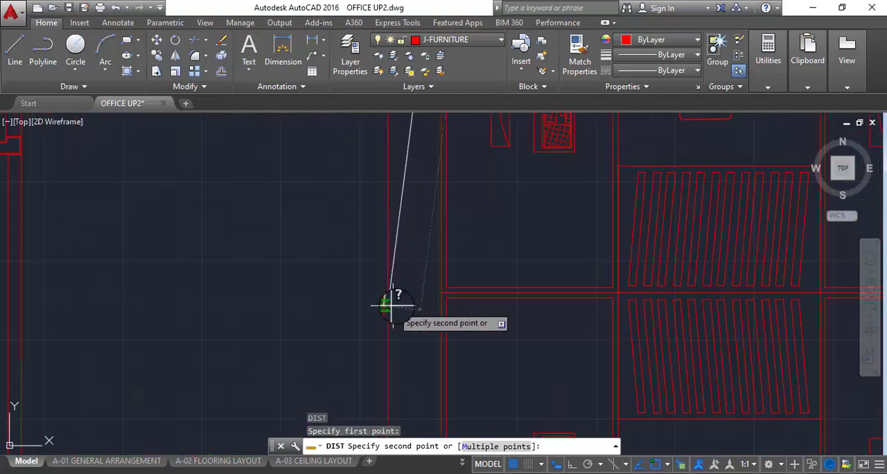
pyautogui.scroll(-3, 441, 291)
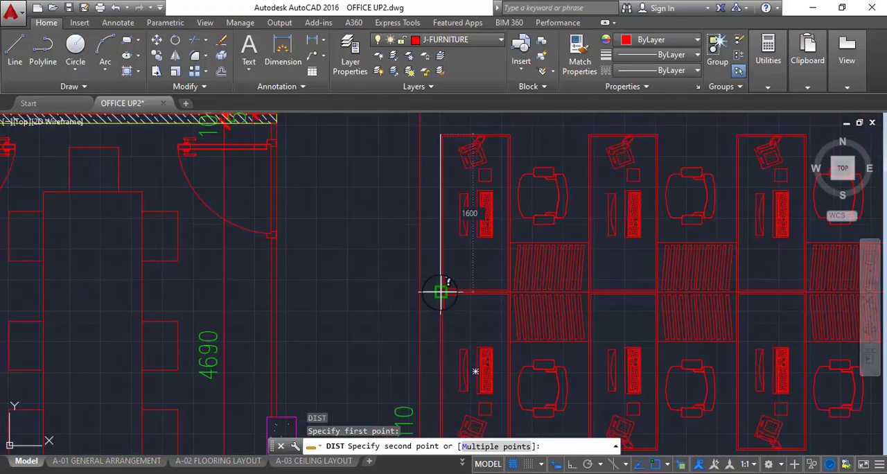
# Measure the spacing from the first upper desk's outer corner to the start of the adjacent desk
pyautogui.scroll(3, 484, 206)
pyautogui.moveTo(514, 221); pyautogui.dragTo(436, 278, button='middle')
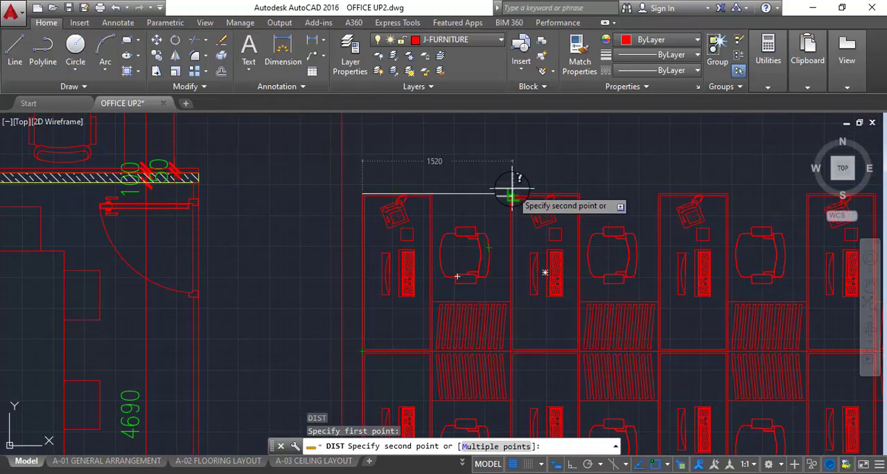
pyautogui.scroll(-3, 442, 218)
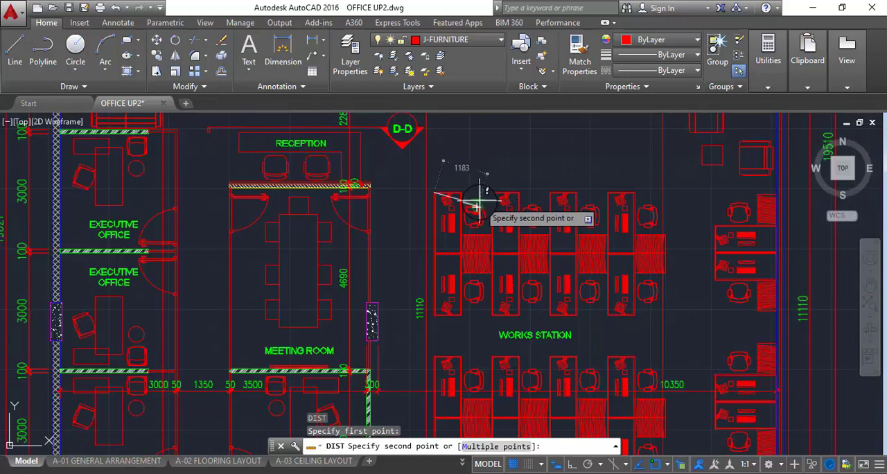
pyautogui.scroll(3, 478, 191)
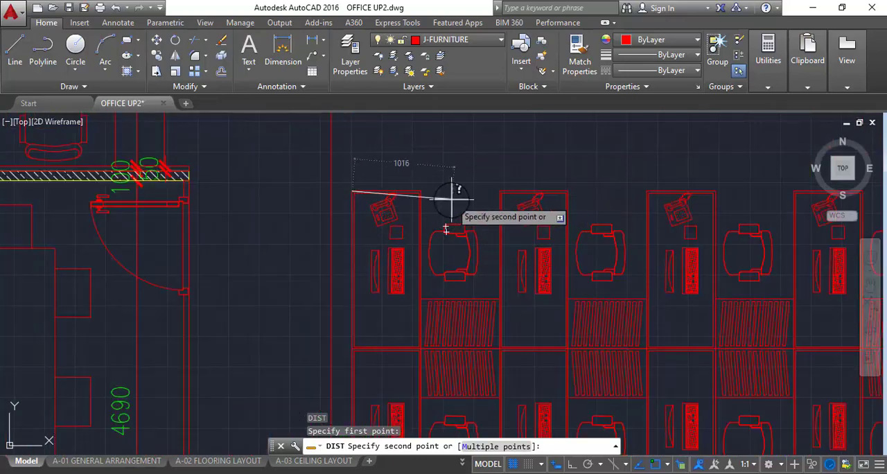
pyautogui.press('Escape')
# Measure the clear seating gap between the first two upper desks and recheck the 1600 mm conversion in Calculator
pyautogui.press('Return')
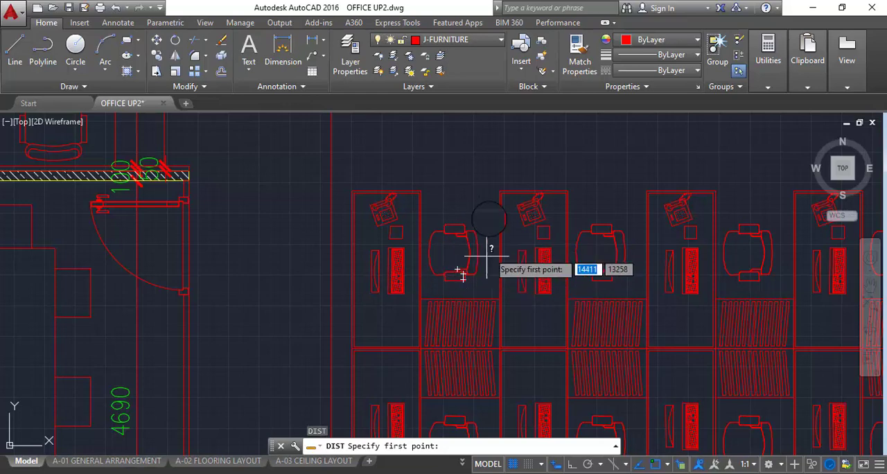
pyautogui.scroll(2, 465, 200)
pyautogui.click(393, 185)
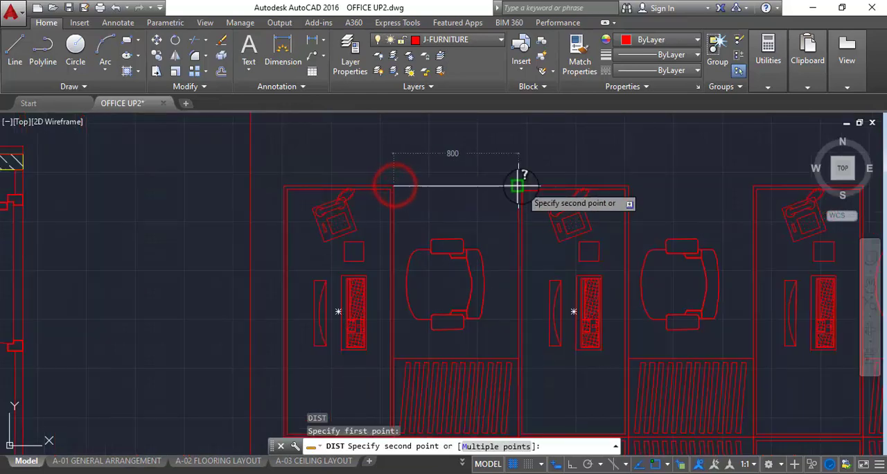
pyautogui.press('Escape')
pyautogui.moveTo(512, 280); pyautogui.dragTo(491, 250, button='middle')
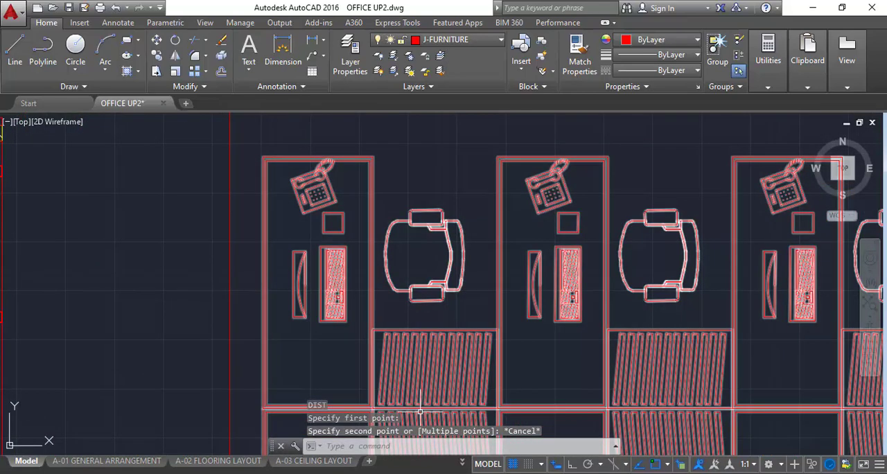
pyautogui.click(391, 473)
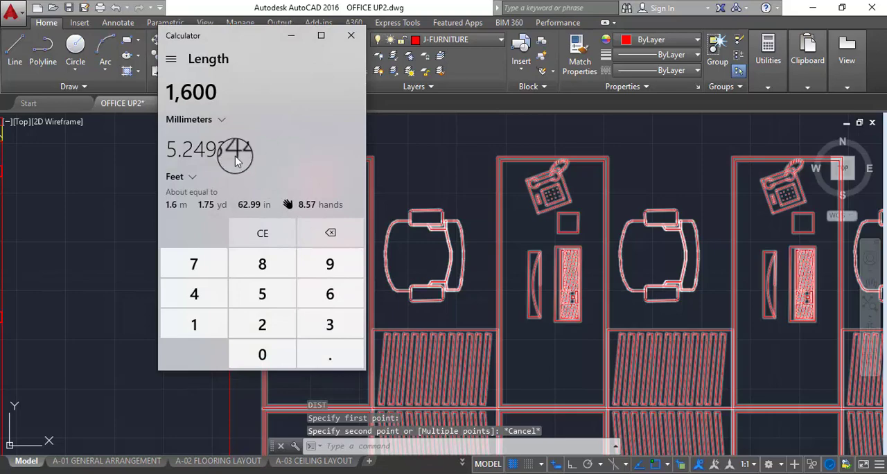
pyautogui.click(299, 41)
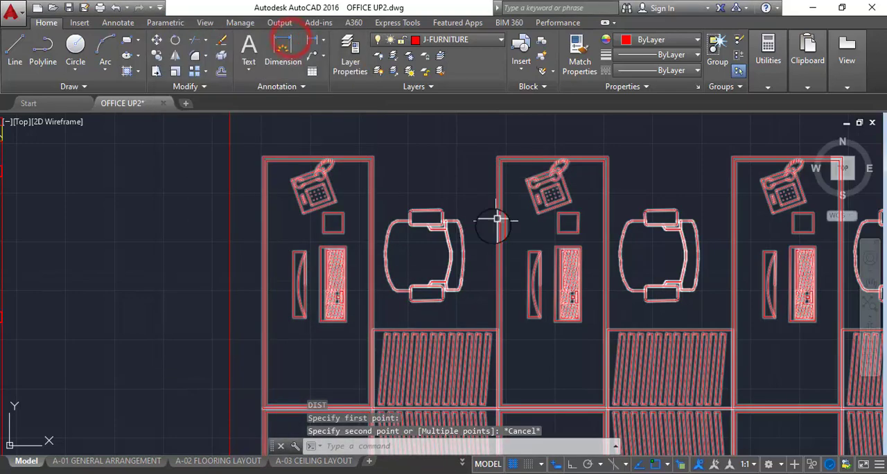
# Examine the arrangement of the works station desk blocks, wall-side desks and neighbouring executive offices in the plan
pyautogui.scroll(-5, 503, 238)
pyautogui.scroll(3, 502, 238)
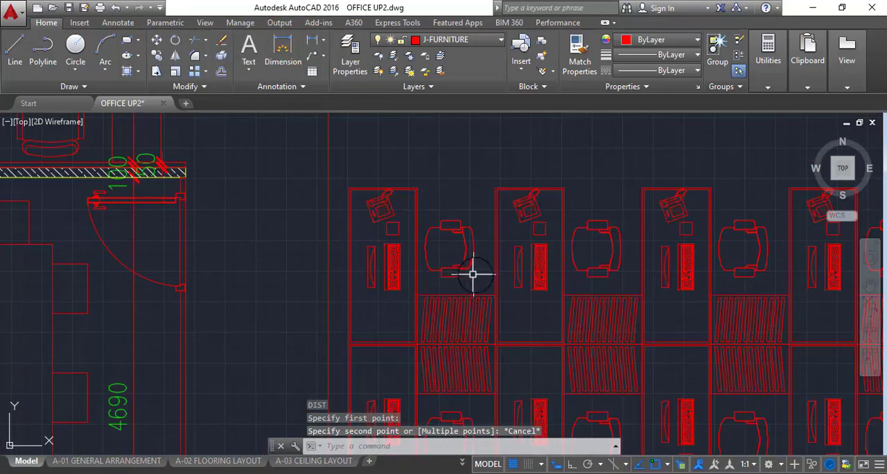
pyautogui.scroll(-3, 472, 275)
pyautogui.scroll(1, 451, 201)
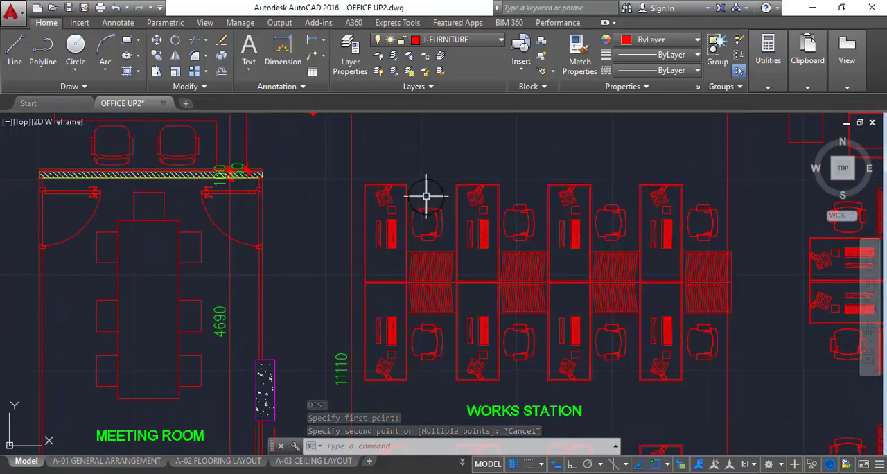
pyautogui.scroll(-3, 426, 196)
pyautogui.scroll(2, 436, 194)
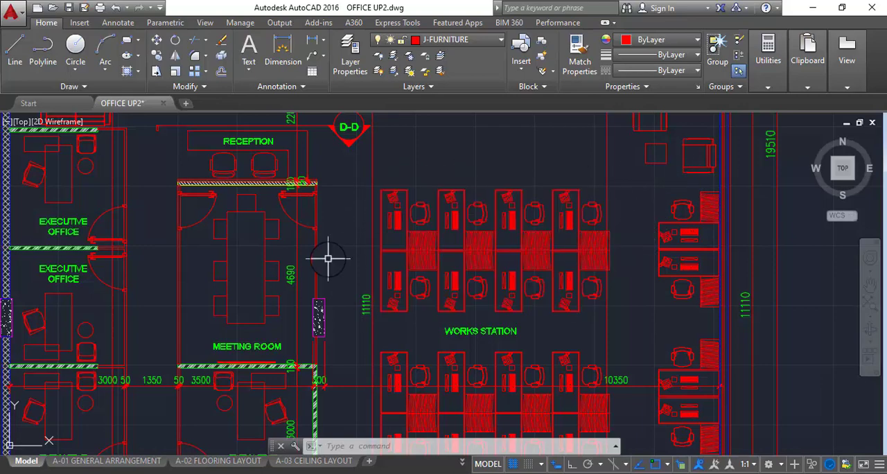
pyautogui.scroll(-2, 574, 222)
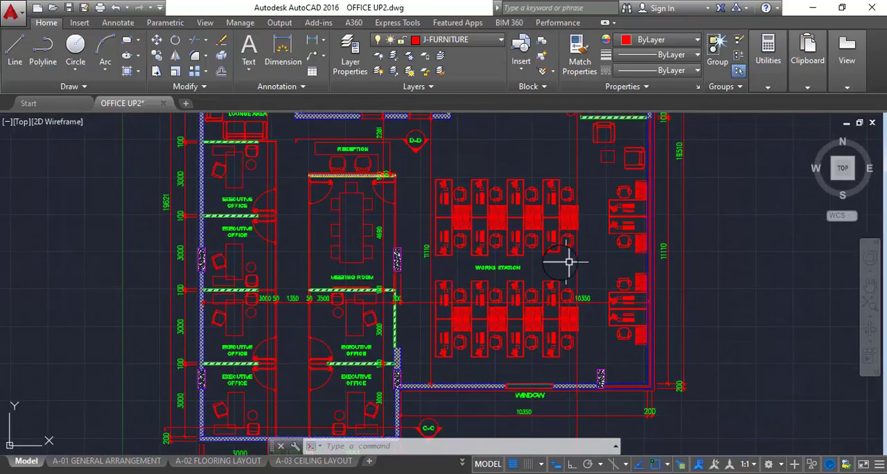
pyautogui.scroll(1, 568, 262)
pyautogui.scroll(-1, 473, 222)
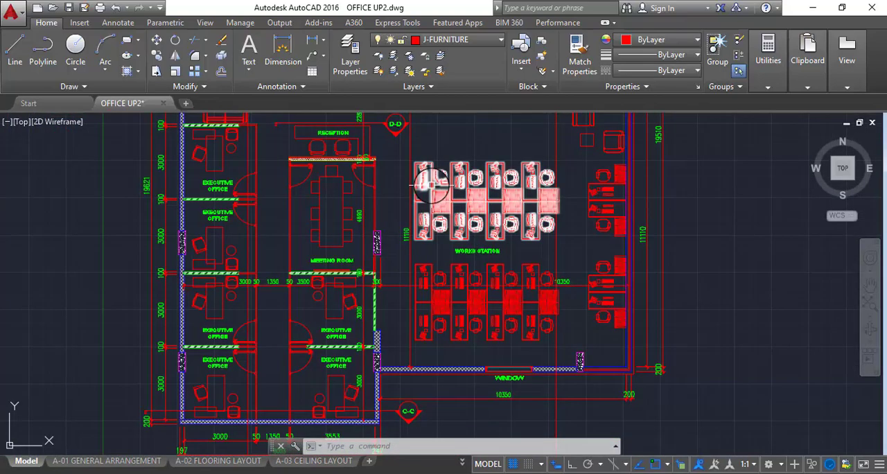
pyautogui.scroll(2, 424, 186)
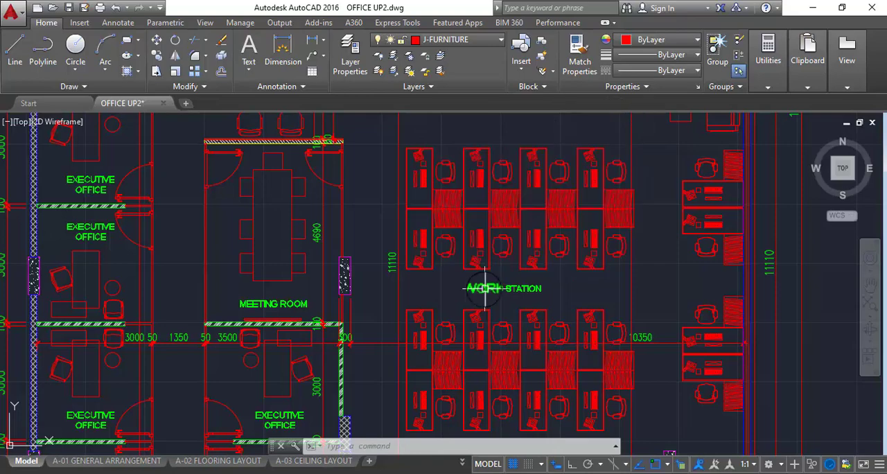
pyautogui.moveTo(530, 288); pyautogui.dragTo(521, 219, button='middle')
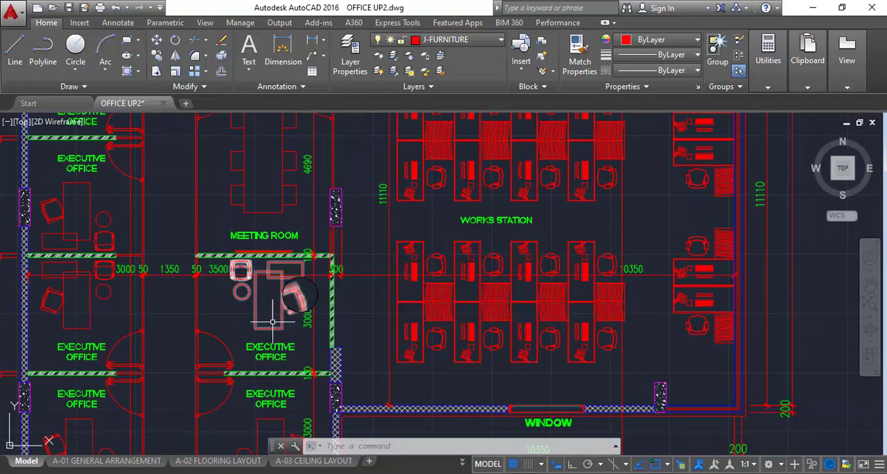
# Review how the two works station desk blocks and the wall-side desk groups are laid out within the room
pyautogui.moveTo(337, 253); pyautogui.dragTo(341, 228, button='middle')
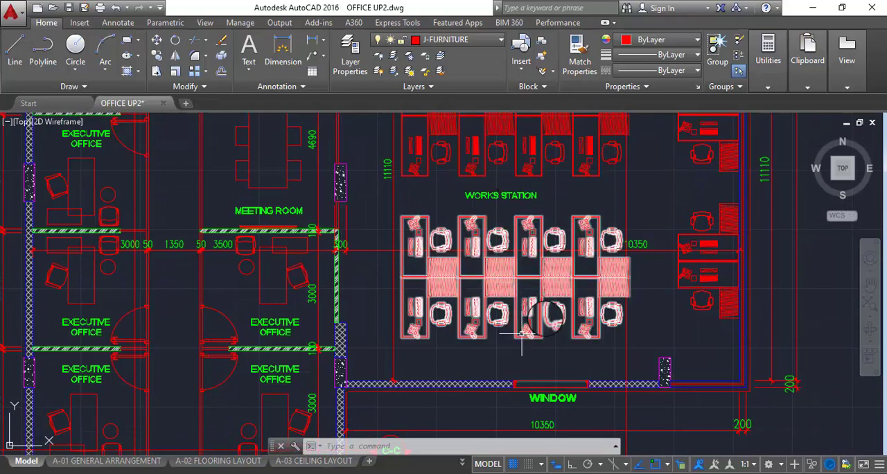
pyautogui.moveTo(614, 267); pyautogui.dragTo(510, 347, button='middle')
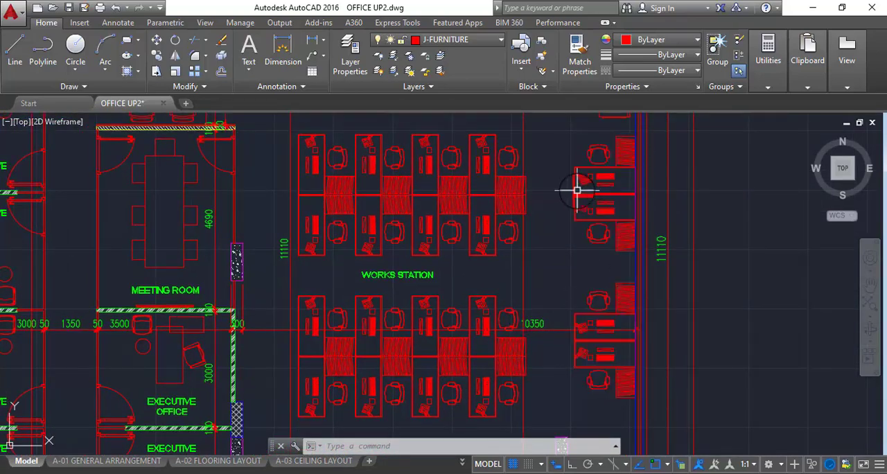
pyautogui.scroll(-2, 601, 259)
pyautogui.scroll(2, 604, 220)
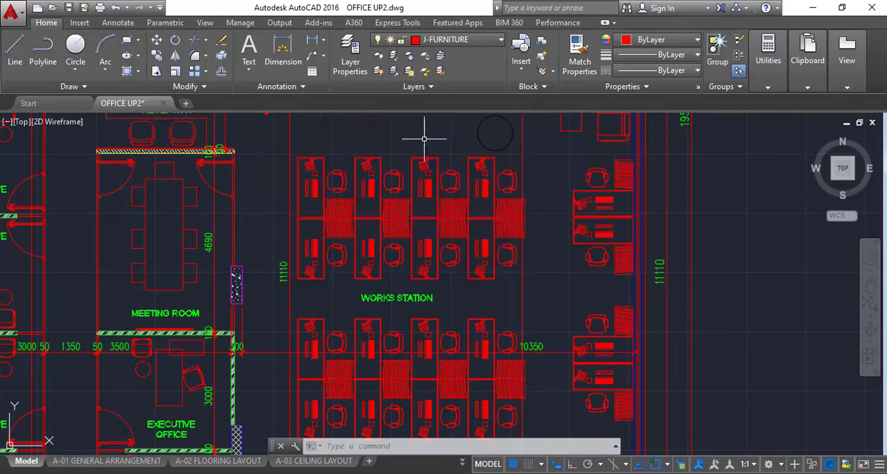
pyautogui.moveTo(441, 255); pyautogui.dragTo(453, 201, button='middle')
pyautogui.moveTo(563, 249)
pyautogui.mouseDown(button='middle')
pyautogui.moveTo(559, 269)
pyautogui.moveTo(504, 339)
pyautogui.mouseUp(button='middle')
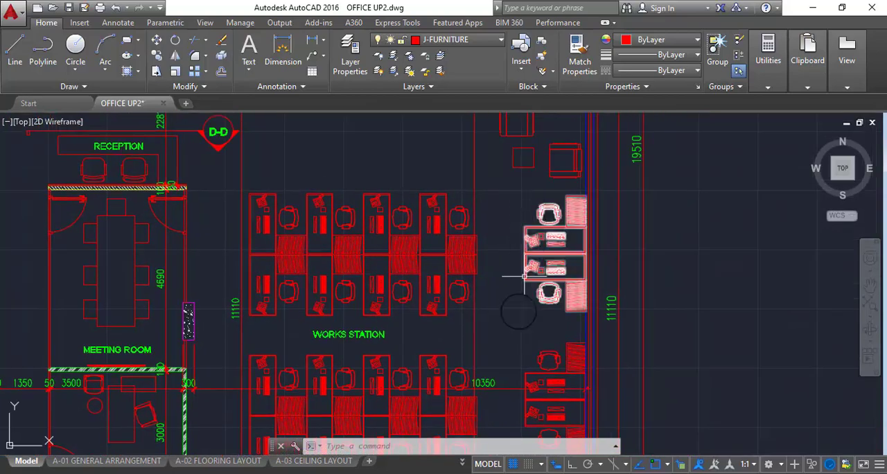
pyautogui.scroll(-3, 516, 278)
pyautogui.moveTo(515, 293); pyautogui.dragTo(520, 228, button='middle')
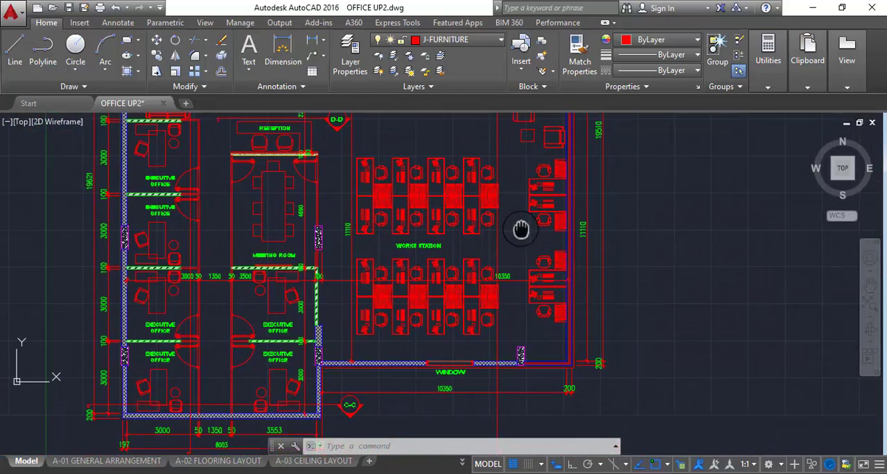
pyautogui.scroll(2, 370, 190)
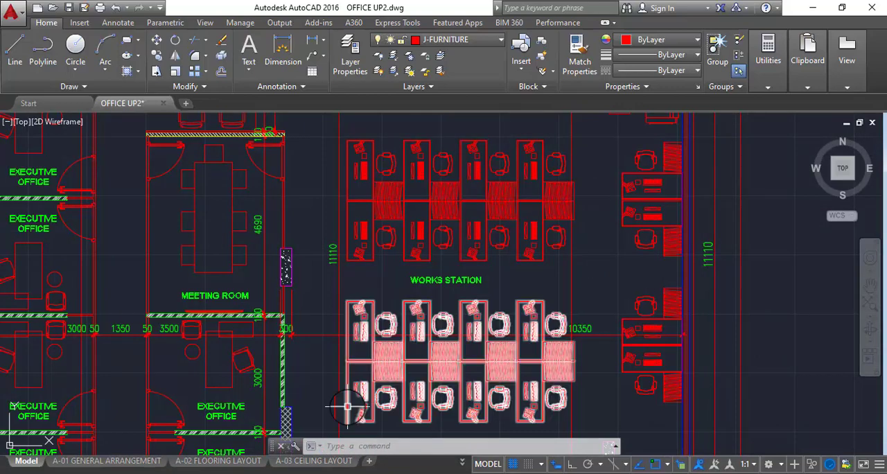
pyautogui.moveTo(419, 208); pyautogui.dragTo(402, 190, button='middle')
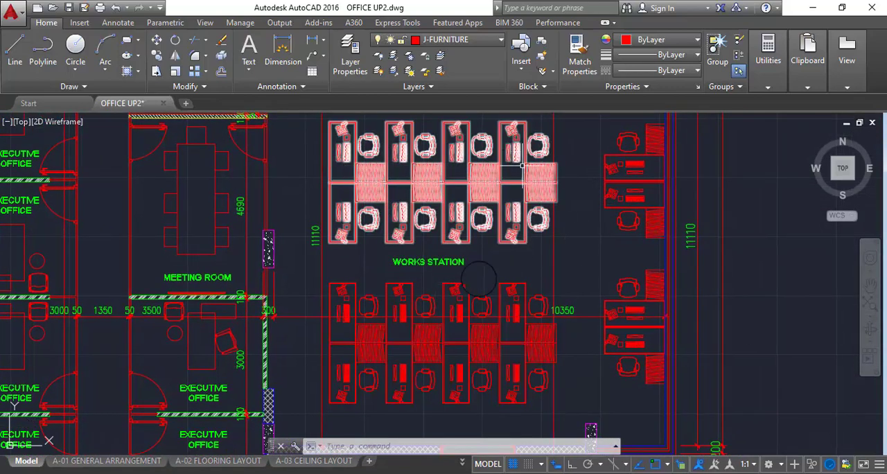
pyautogui.scroll(-2, 565, 331)
pyautogui.moveTo(601, 365)
pyautogui.mouseDown(button='middle')
pyautogui.moveTo(588, 347)
pyautogui.moveTo(578, 351)
pyautogui.mouseUp(button='middle')
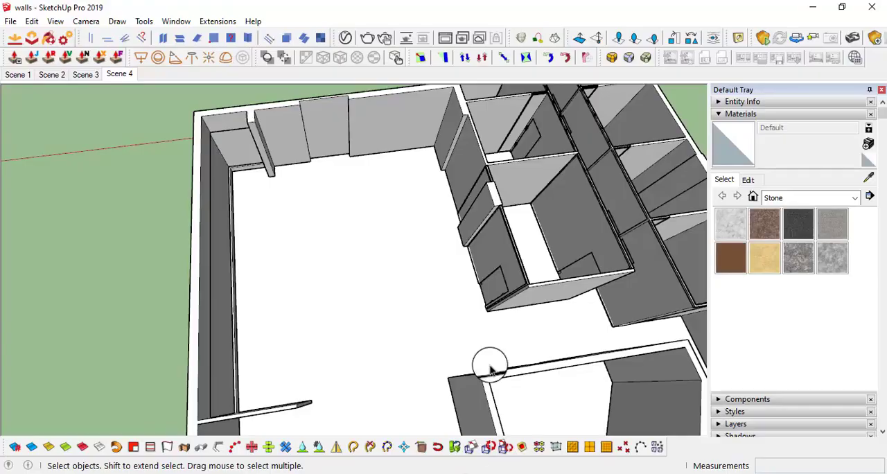
pyautogui.moveTo(489, 366)
pyautogui.mouseDown(button='middle')
pyautogui.moveTo(432, 198)
pyautogui.moveTo(413, 260)
pyautogui.moveTo(398, 240)
pyautogui.moveTo(431, 226)
pyautogui.moveTo(473, 234)
pyautogui.moveTo(509, 287)
pyautogui.moveTo(439, 240)
pyautogui.moveTo(665, 256)
pyautogui.moveTo(337, 205)
pyautogui.moveTo(431, 260)
pyautogui.mouseUp(button='middle')
# Switch to SketchUp and outline a rectangular strip 25' long and 762 mm wide on the works station floor
pyautogui.press('t')
pyautogui.scroll(2, 381, 230)
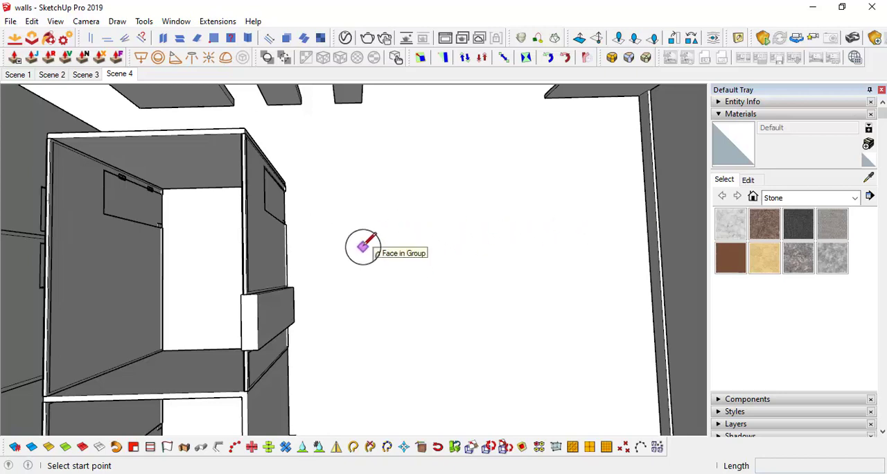
pyautogui.click(325, 237)
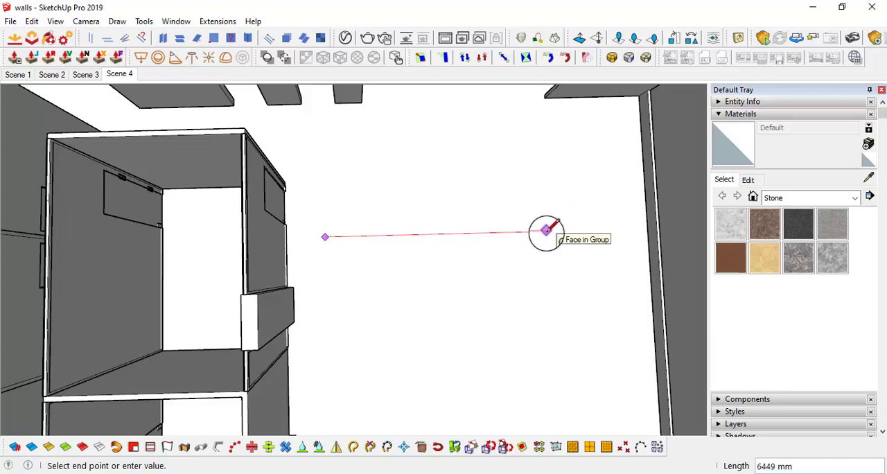
pyautogui.write("5'")
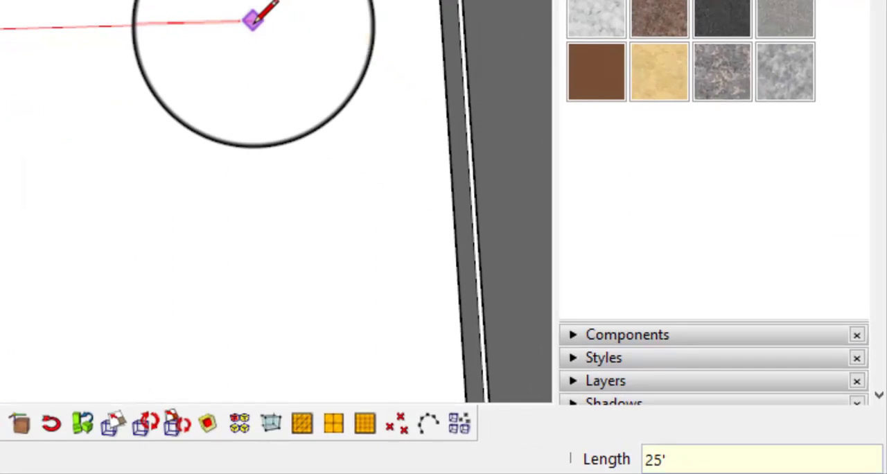
pyautogui.press('Return')
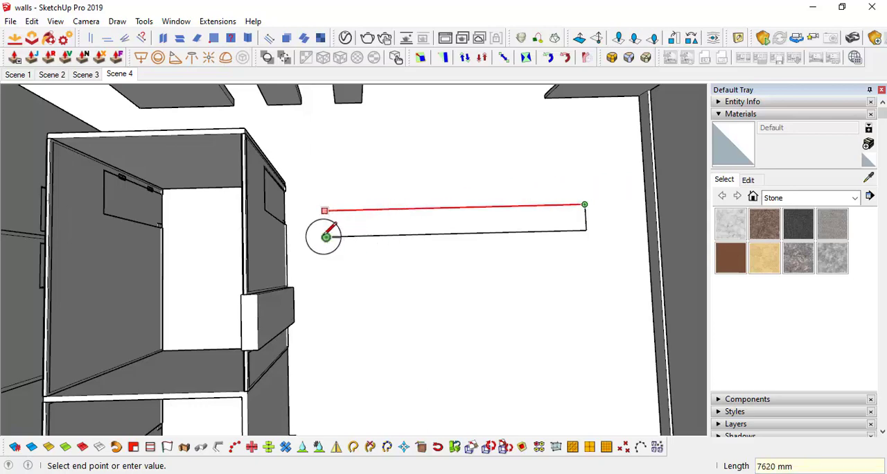
pyautogui.click(326, 237)
pyautogui.click(326, 237)
pyautogui.moveTo(541, 219); pyautogui.dragTo(346, 160, button='middle')
pyautogui.scroll(-2, 447, 322)
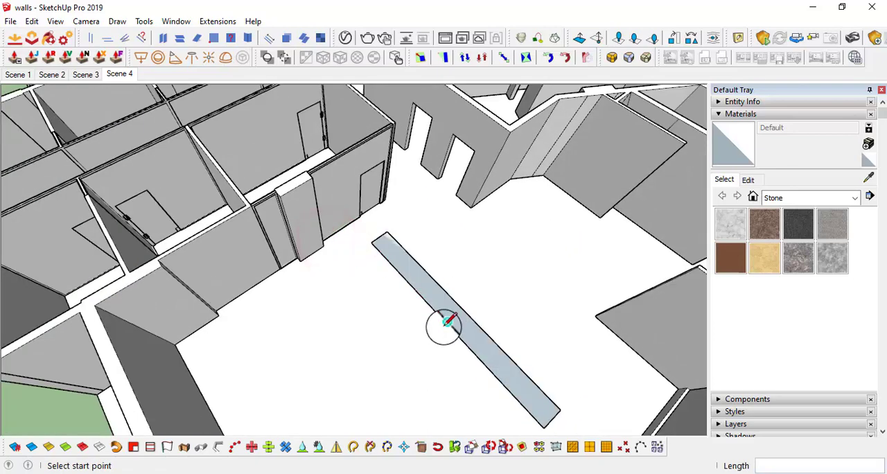
# Measure the distance from the strip's end corner to the nearby long side wall with a temporary line
pyautogui.moveTo(443, 324)
pyautogui.mouseDown(button='middle')
pyautogui.moveTo(660, 305)
pyautogui.moveTo(596, 278)
pyautogui.moveTo(275, 265)
pyautogui.moveTo(301, 296)
pyautogui.moveTo(509, 317)
pyautogui.moveTo(448, 259)
pyautogui.moveTo(506, 267)
pyautogui.moveTo(478, 247)
pyautogui.mouseUp(button='middle')
pyautogui.click(478, 247)
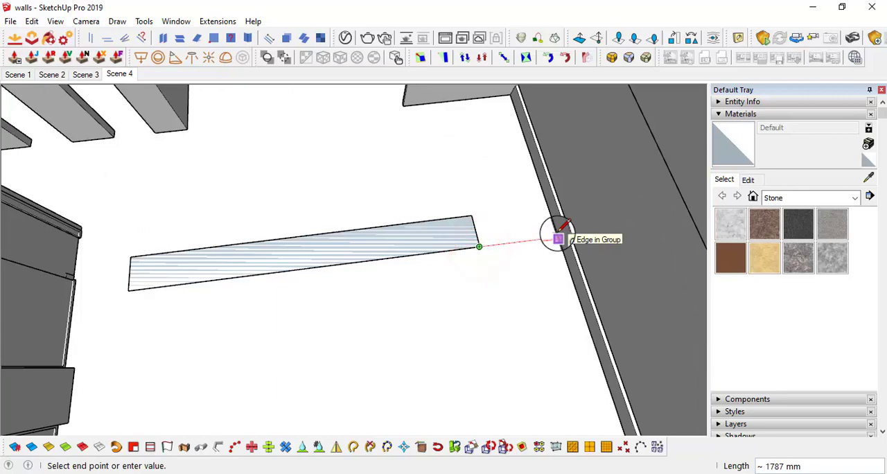
pyautogui.moveTo(558, 239); pyautogui.dragTo(255, 180, button='middle')
pyautogui.press('space')
# Place a guide parallel to the long side wall's inner edge, between the wall and the strip's end
pyautogui.scroll(2, 348, 275)
pyautogui.scroll(-6, 475, 242)
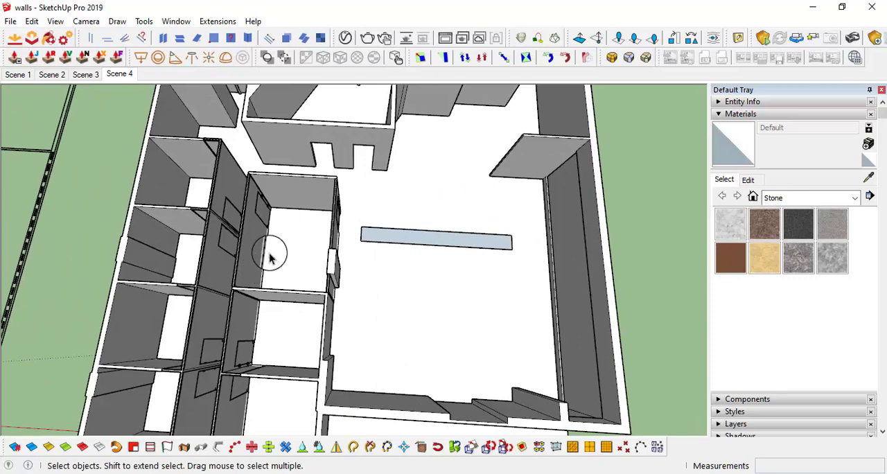
pyautogui.moveTo(454, 253)
pyautogui.mouseDown(button='middle')
pyautogui.moveTo(331, 232)
pyautogui.moveTo(441, 252)
pyautogui.mouseUp(button='middle')
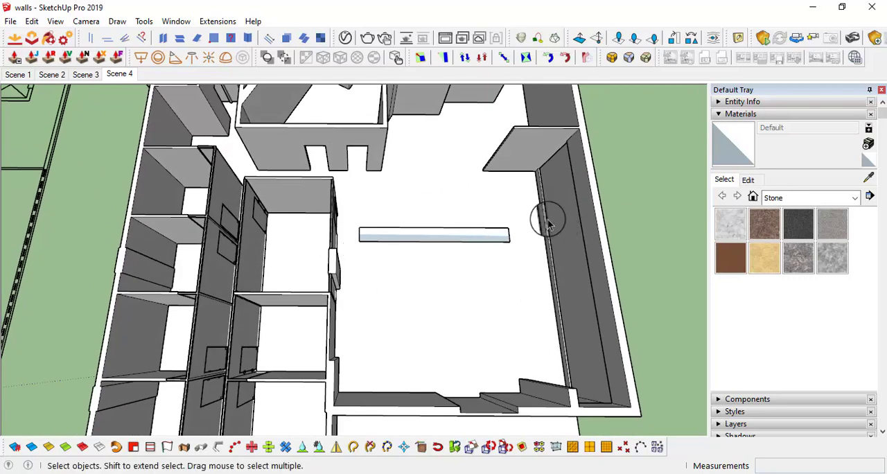
pyautogui.scroll(6, 541, 272)
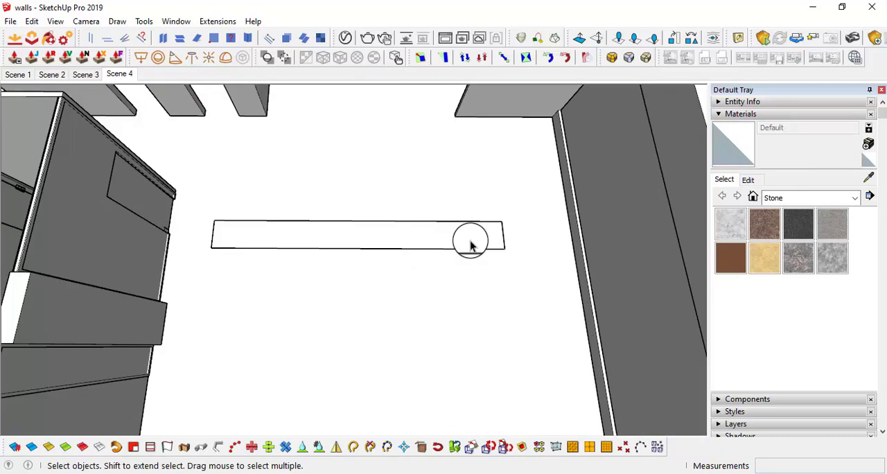
pyautogui.hotkey('alt', 'Tab')
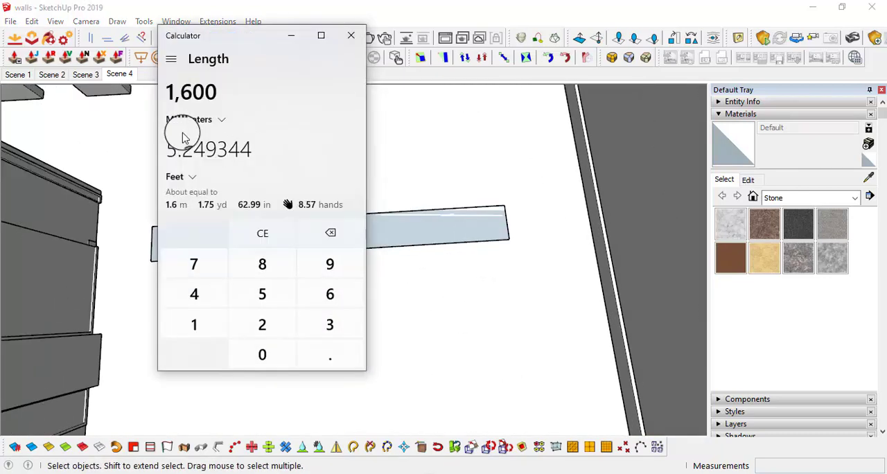
pyautogui.click(284, 40)
pyautogui.moveTo(574, 260)
pyautogui.mouseDown(button='middle')
pyautogui.moveTo(582, 271)
pyautogui.moveTo(538, 304)
pyautogui.moveTo(522, 296)
pyautogui.mouseUp(button='middle')
pyautogui.press('t')
pyautogui.click(539, 216)
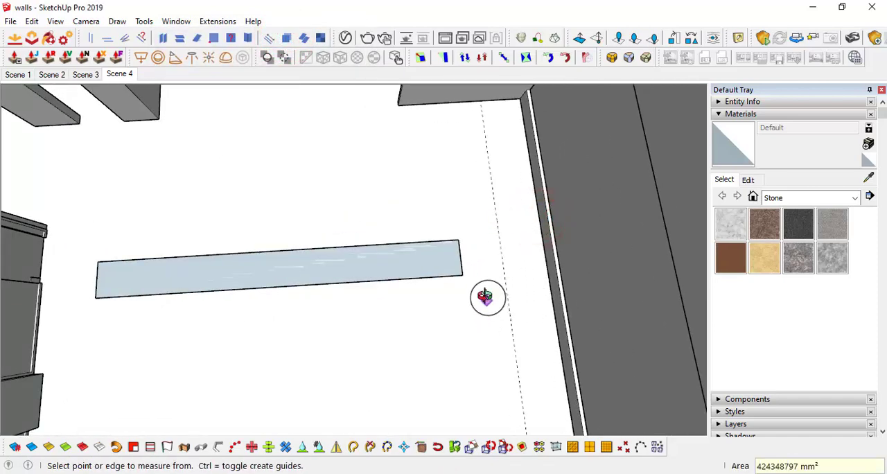
# Select the whole strip and move it by its end corner onto the guide
pyautogui.moveTo(488, 298); pyautogui.dragTo(471, 263, button='middle')
pyautogui.scroll(2, 468, 264)
pyautogui.press('space')
pyautogui.doubleClick(430, 264)
pyautogui.press('m')
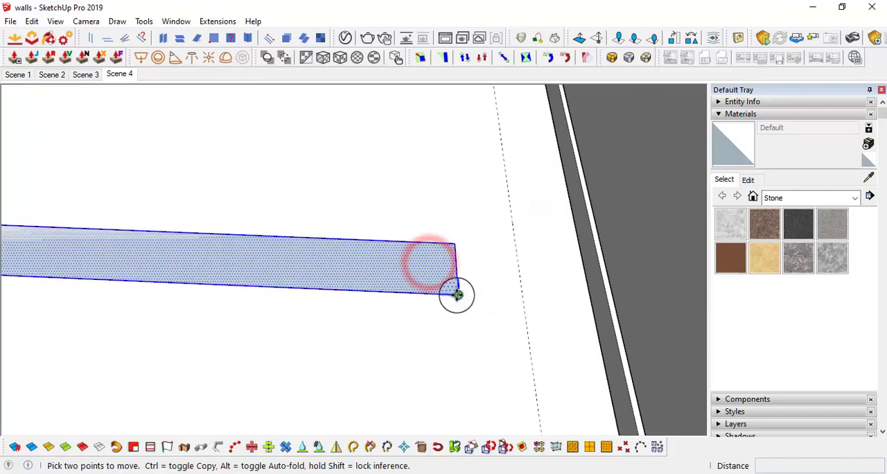
pyautogui.click(455, 294)
pyautogui.click(520, 293)
pyautogui.scroll(-3, 543, 265)
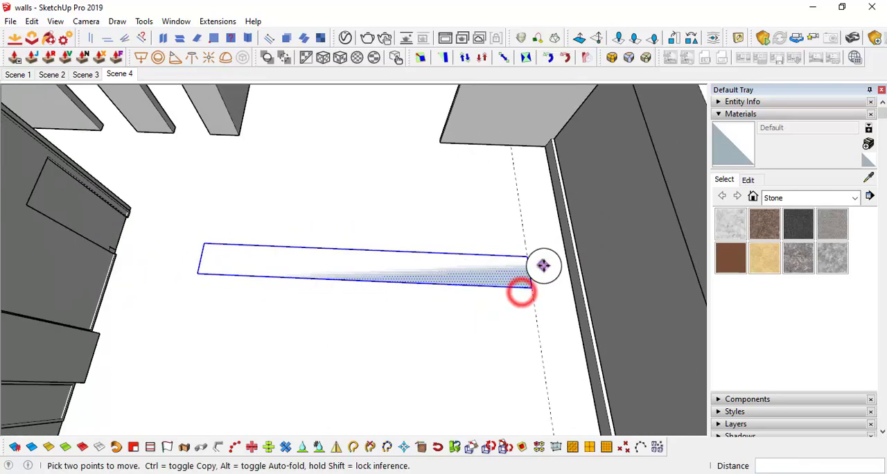
# Measure the gap between the strip's other end and the meeting room wall with a temporary line
pyautogui.scroll(-2, 526, 261)
pyautogui.press('l')
pyautogui.scroll(2, 299, 272)
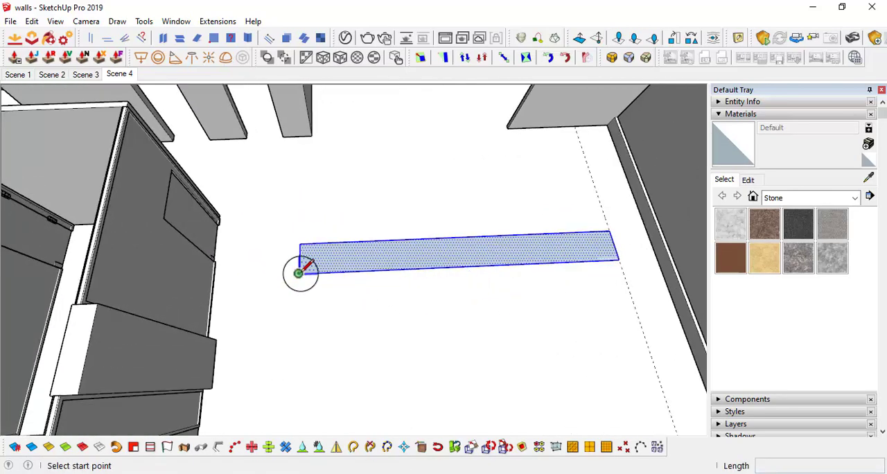
pyautogui.click(299, 272)
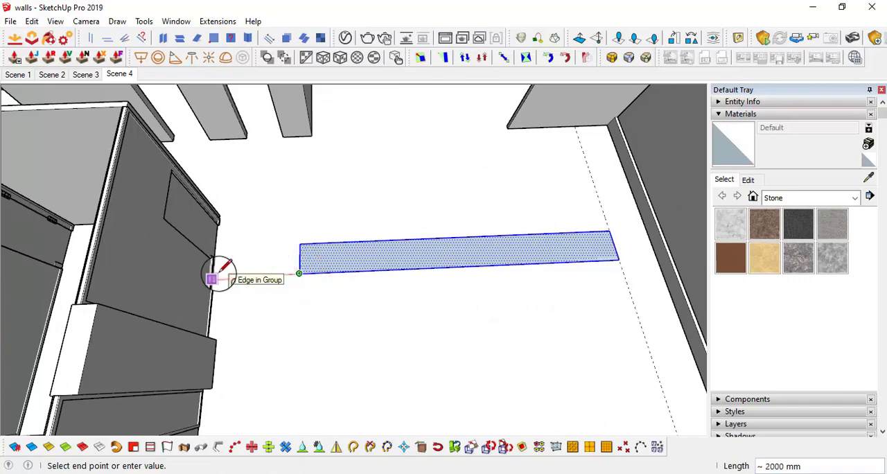
pyautogui.press('space')
pyautogui.scroll(-2, 267, 280)
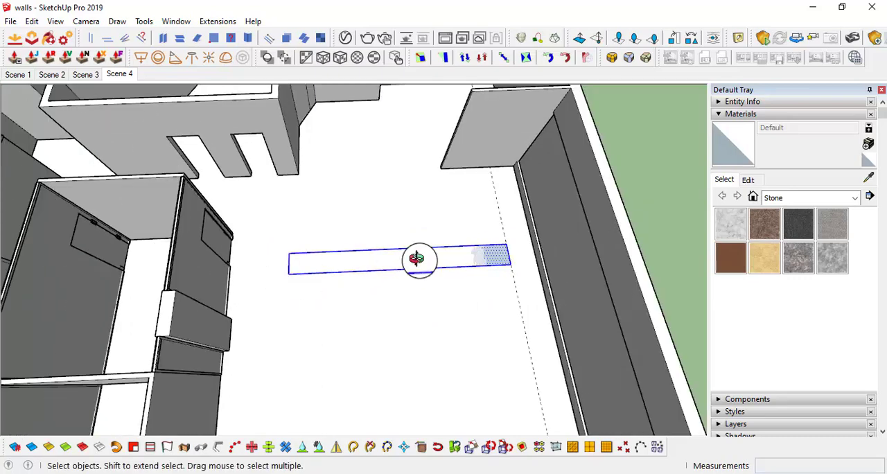
# Move the strip 1' away from the guide towards the meeting room wall
pyautogui.moveTo(416, 257); pyautogui.dragTo(485, 242, button='middle')
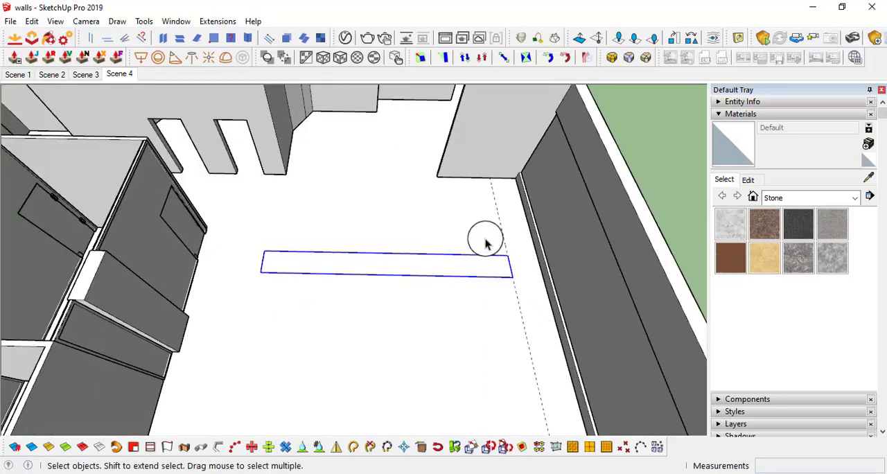
pyautogui.scroll(2, 463, 264)
pyautogui.press('m')
pyautogui.click(482, 261)
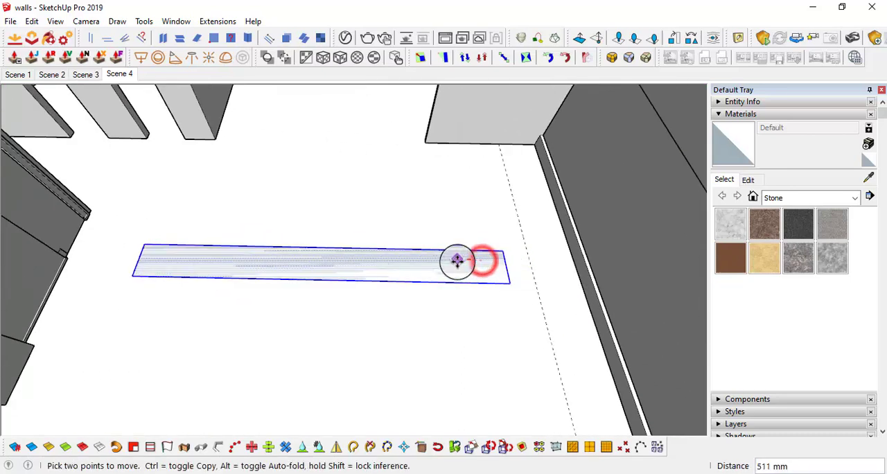
pyautogui.click(456, 259)
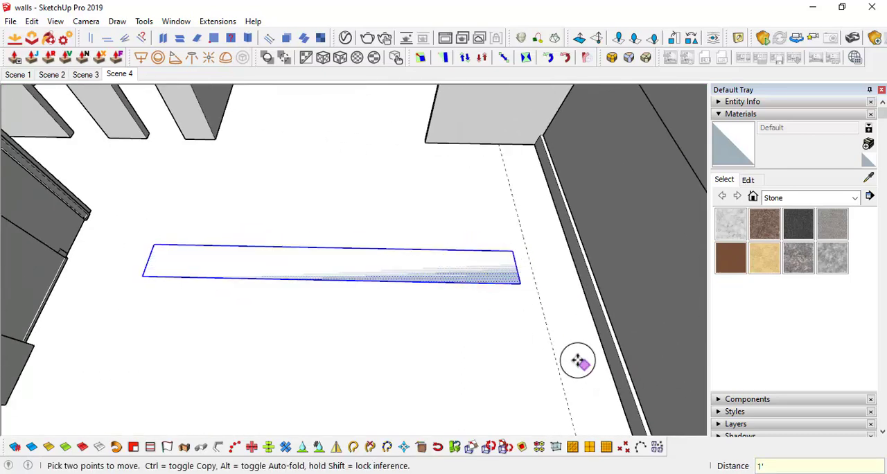
# Erase the guide beside the long side wall
pyautogui.press('e')
pyautogui.scroll(-1, 565, 334)
pyautogui.moveTo(565, 334)
pyautogui.mouseDown(button='middle')
pyautogui.moveTo(554, 277)
pyautogui.moveTo(356, 294)
pyautogui.mouseUp(button='middle')
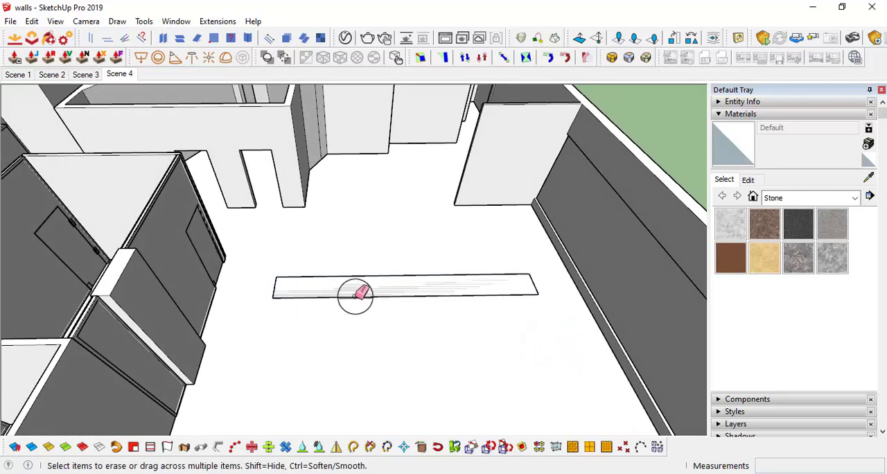
pyautogui.moveTo(410, 282)
pyautogui.mouseDown(button='middle')
pyautogui.moveTo(520, 279)
pyautogui.moveTo(537, 247)
pyautogui.mouseUp(button='middle')
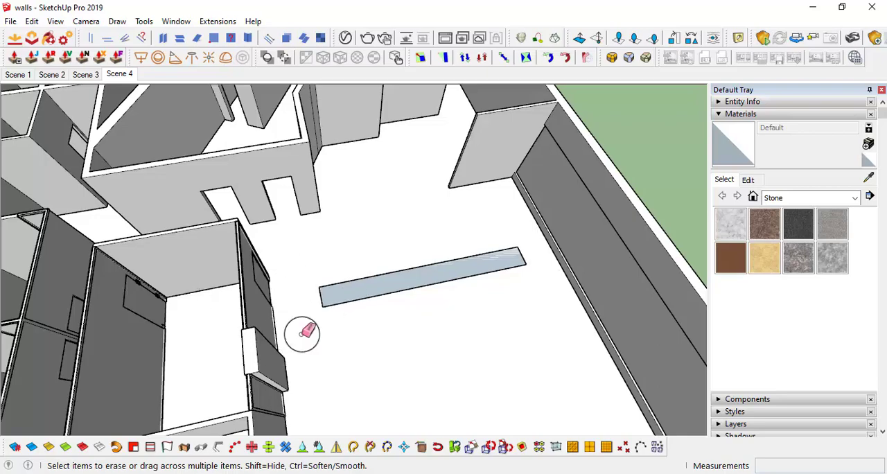
# Measure the strip's width across its short end with the Line tool
pyautogui.moveTo(302, 333)
pyautogui.mouseDown(button='middle')
pyautogui.moveTo(316, 257)
pyautogui.moveTo(95, 242)
pyautogui.moveTo(529, 299)
pyautogui.moveTo(433, 365)
pyautogui.moveTo(401, 250)
pyautogui.moveTo(366, 309)
pyautogui.moveTo(374, 337)
pyautogui.mouseUp(button='middle')
pyautogui.press('space')
pyautogui.scroll(1, 374, 338)
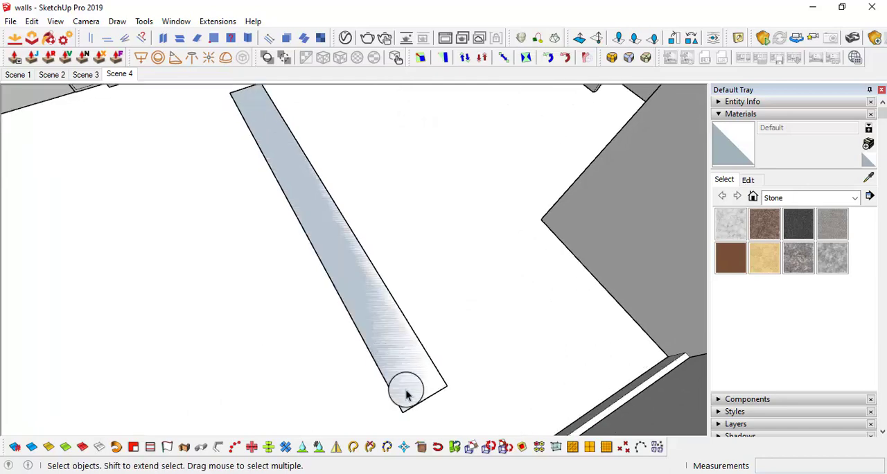
pyautogui.press('l')
pyautogui.click(401, 410)
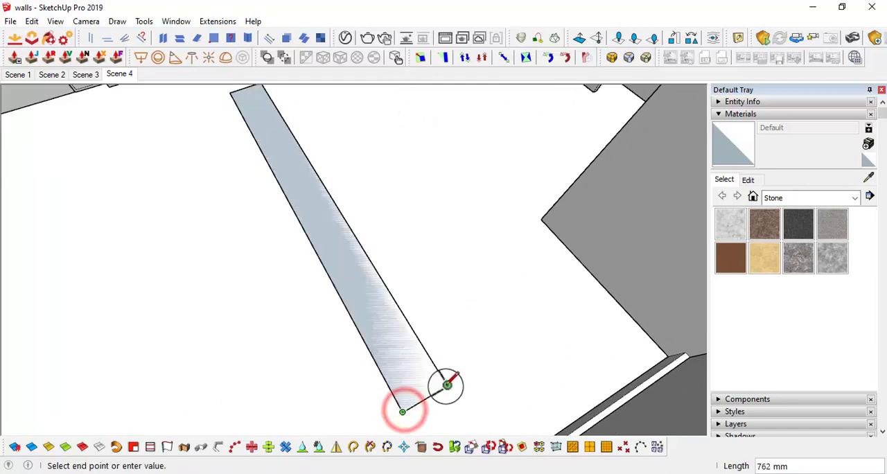
pyautogui.click(445, 383)
pyautogui.press('space')
# Copy the whole strip sideways by its own width so the copy shares a long edge with the original
pyautogui.moveTo(419, 391); pyautogui.dragTo(388, 366, button='middle')
pyautogui.doubleClick(423, 291)
pyautogui.scroll(-3, 423, 290)
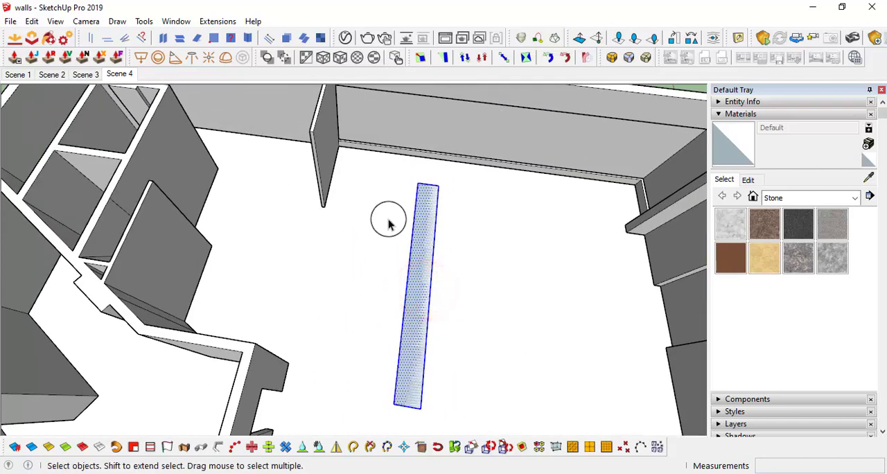
pyautogui.moveTo(458, 324); pyautogui.dragTo(445, 406, button='middle')
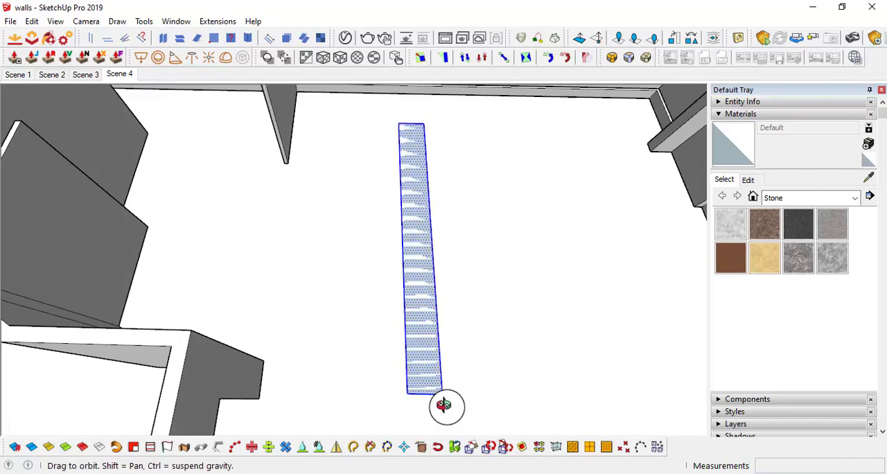
pyautogui.press('m')
pyautogui.scroll(3, 408, 394)
pyautogui.press('ctrl')
pyautogui.click(399, 395)
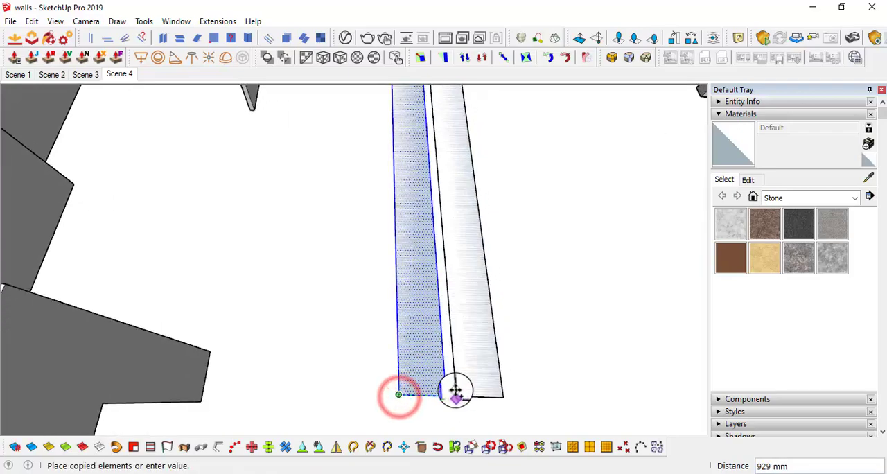
pyautogui.click(446, 393)
pyautogui.scroll(-3, 457, 386)
pyautogui.moveTo(464, 381)
pyautogui.mouseDown(button='middle')
pyautogui.moveTo(317, 283)
pyautogui.moveTo(329, 302)
pyautogui.mouseUp(button='middle')
pyautogui.scroll(2, 388, 382)
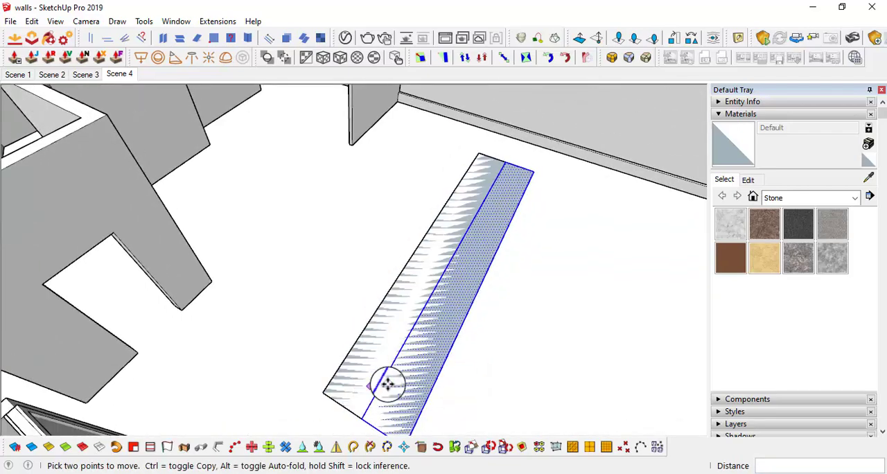
# Erase the shared long edge between the two strips to merge them into one desk rectangle
pyautogui.press('e')
pyautogui.click(401, 358)
pyautogui.scroll(-3, 406, 346)
pyautogui.moveTo(397, 352)
pyautogui.mouseDown(button='middle')
pyautogui.moveTo(411, 358)
pyautogui.moveTo(382, 358)
pyautogui.mouseUp(button='middle')
pyautogui.press('space')
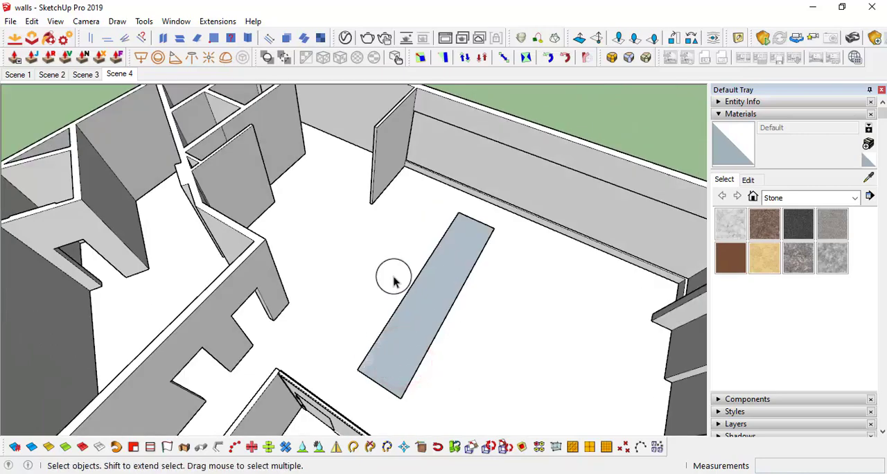
# Extrude the merged desk rectangle upward 1.5" with Push/Pull to form the tabletop
pyautogui.moveTo(441, 258); pyautogui.dragTo(318, 357, button='middle')
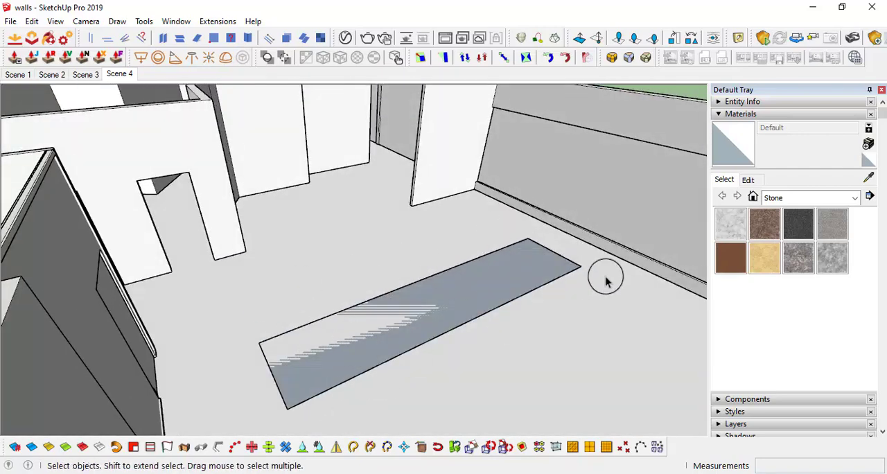
pyautogui.moveTo(376, 370); pyautogui.dragTo(277, 318, button='middle')
pyautogui.moveTo(362, 390); pyautogui.dragTo(298, 337, button='middle')
pyautogui.press('p')
pyautogui.click(306, 376)
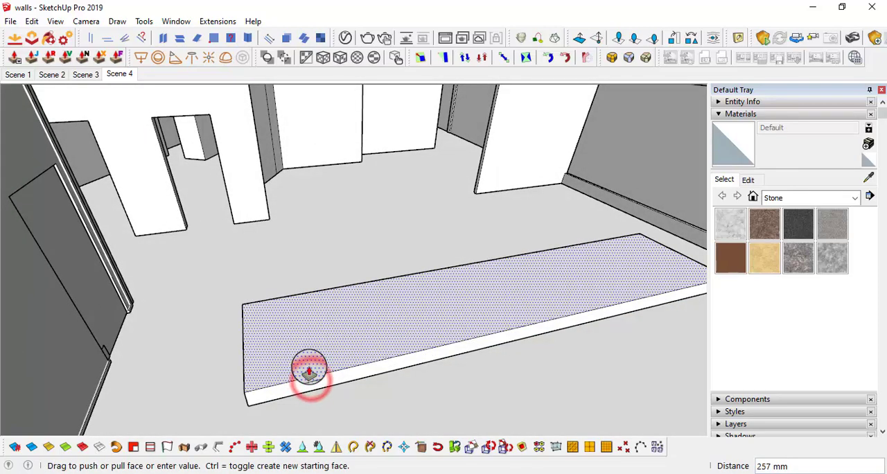
pyautogui.moveTo(307, 363); pyautogui.dragTo(287, 372, button='middle')
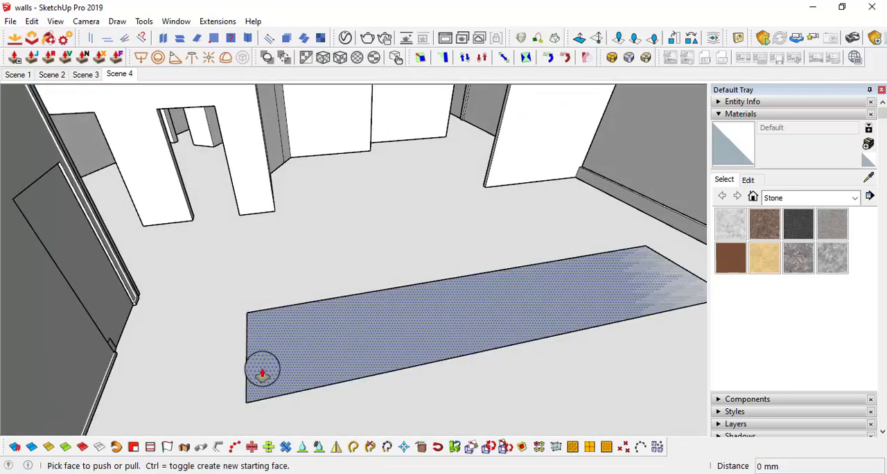
pyautogui.click(335, 353)
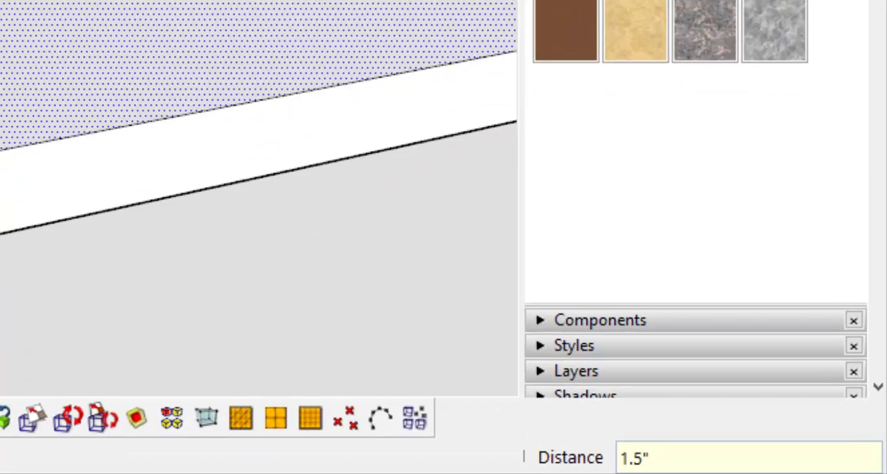
pyautogui.press('Return')
# Select the tabletop face with its edges and make the tabletop a group
pyautogui.scroll(-1, 330, 331)
pyautogui.moveTo(331, 331); pyautogui.dragTo(290, 355, button='middle')
pyautogui.press('space')
pyautogui.scroll(3, 289, 357)
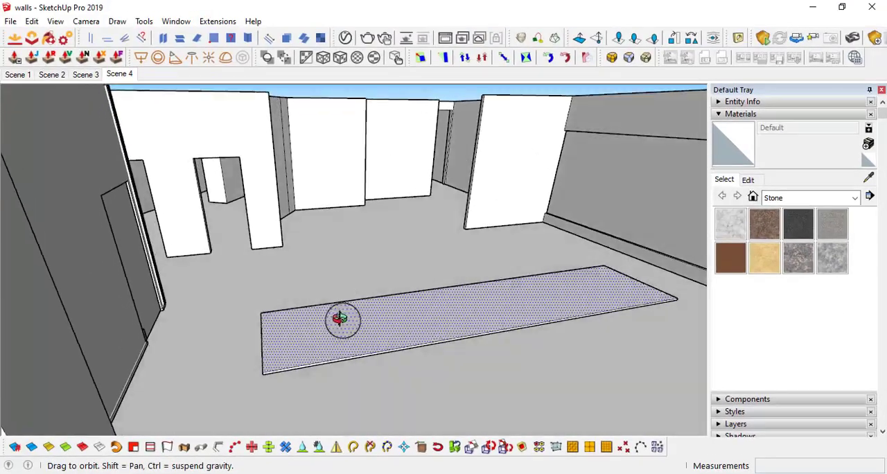
pyautogui.doubleClick(289, 357)
pyautogui.rightClick(288, 357)
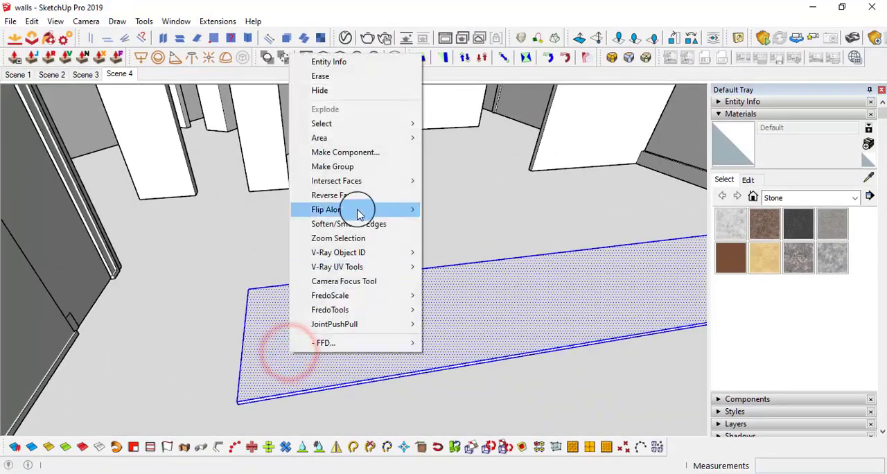
pyautogui.click(353, 164)
# Raise the grouped tabletop straight up from the floor to desk height, starting from its lower corner
pyautogui.scroll(-2, 365, 289)
pyautogui.moveTo(364, 289); pyautogui.dragTo(280, 329, button='middle')
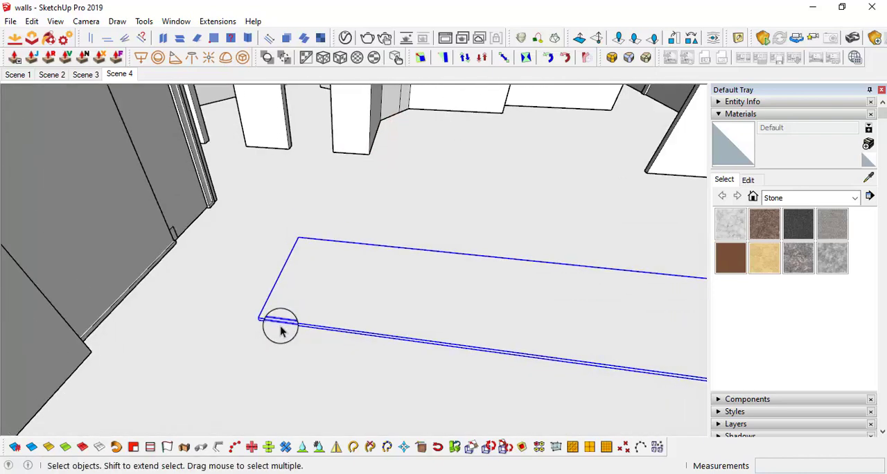
pyautogui.press('m')
pyautogui.scroll(3, 254, 321)
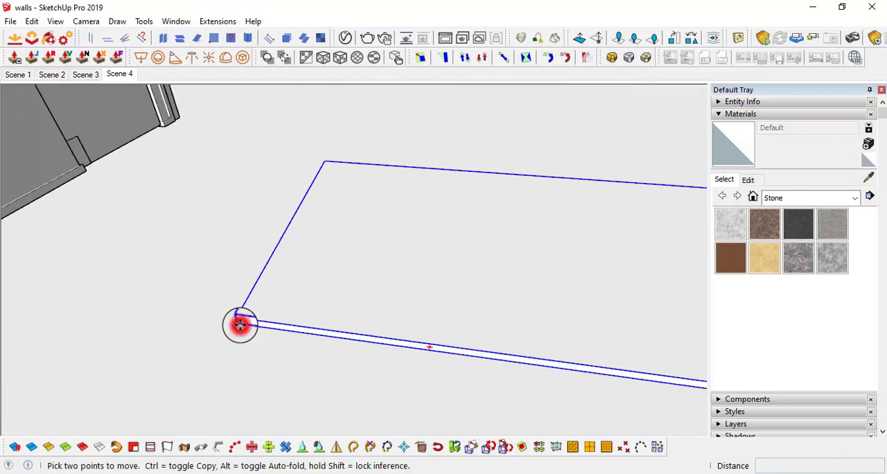
pyautogui.click(240, 324)
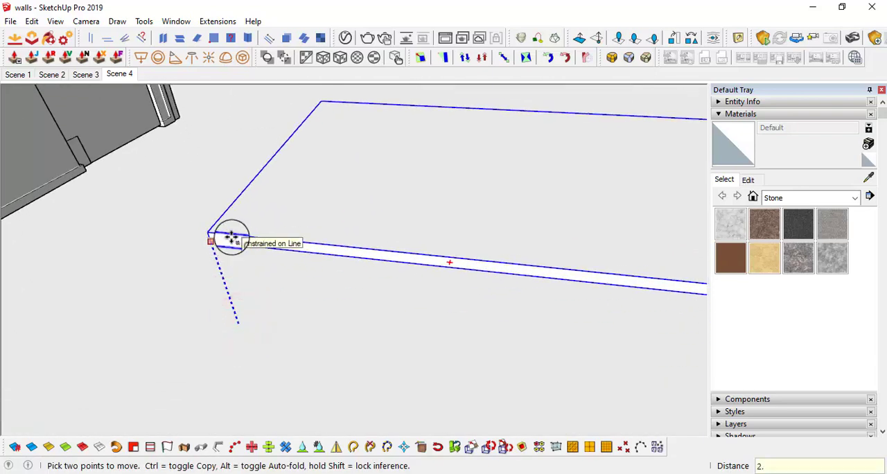
pyautogui.press('Return')
# Inside the tabletop group, turn the slab geometry into its own nested group
pyautogui.scroll(-3, 311, 236)
pyautogui.moveTo(311, 237)
pyautogui.mouseDown(button='middle')
pyautogui.moveTo(416, 145)
pyautogui.moveTo(413, 253)
pyautogui.moveTo(418, 176)
pyautogui.moveTo(353, 206)
pyautogui.moveTo(487, 189)
pyautogui.moveTo(368, 218)
pyautogui.moveTo(531, 155)
pyautogui.moveTo(316, 183)
pyautogui.moveTo(399, 233)
pyautogui.moveTo(324, 160)
pyautogui.moveTo(374, 171)
pyautogui.moveTo(401, 239)
pyautogui.moveTo(353, 211)
pyautogui.moveTo(563, 328)
pyautogui.moveTo(376, 212)
pyautogui.moveTo(416, 285)
pyautogui.moveTo(318, 273)
pyautogui.moveTo(346, 287)
pyautogui.moveTo(362, 279)
pyautogui.mouseUp(button='middle')
pyautogui.scroll(3, 368, 218)
pyautogui.press('space')
pyautogui.click(360, 280)
pyautogui.rightClick(360, 279)
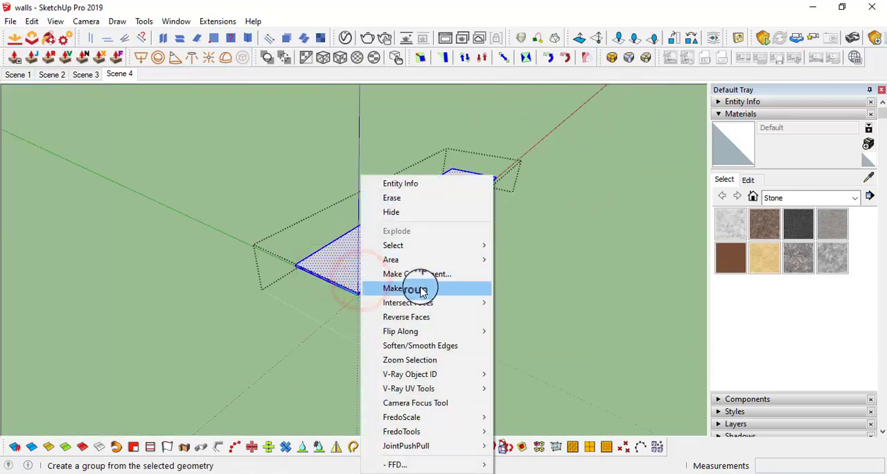
pyautogui.click(416, 289)
# Draw a rectangular end panel 2.5' high with the Line tool beneath the tabletop's short end, spanning its full width
pyautogui.moveTo(415, 288)
pyautogui.mouseDown(button='middle')
pyautogui.moveTo(347, 273)
pyautogui.moveTo(457, 169)
pyautogui.moveTo(386, 305)
pyautogui.moveTo(491, 247)
pyautogui.moveTo(403, 261)
pyautogui.mouseUp(button='middle')
pyautogui.press('l')
pyautogui.click(279, 253)
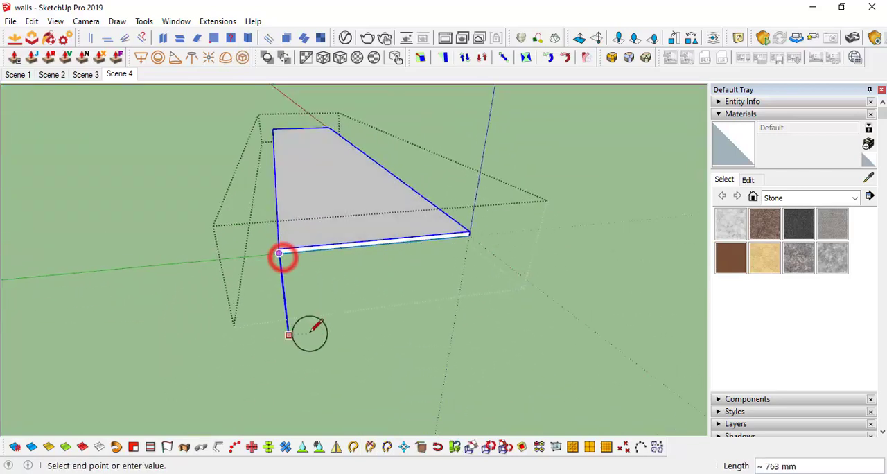
pyautogui.write("2.5'")
pyautogui.press('Return')
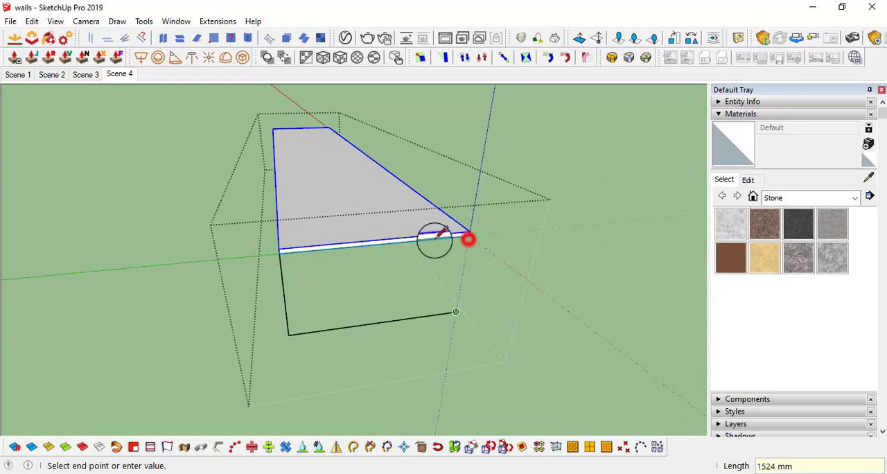
pyautogui.click(468, 235)
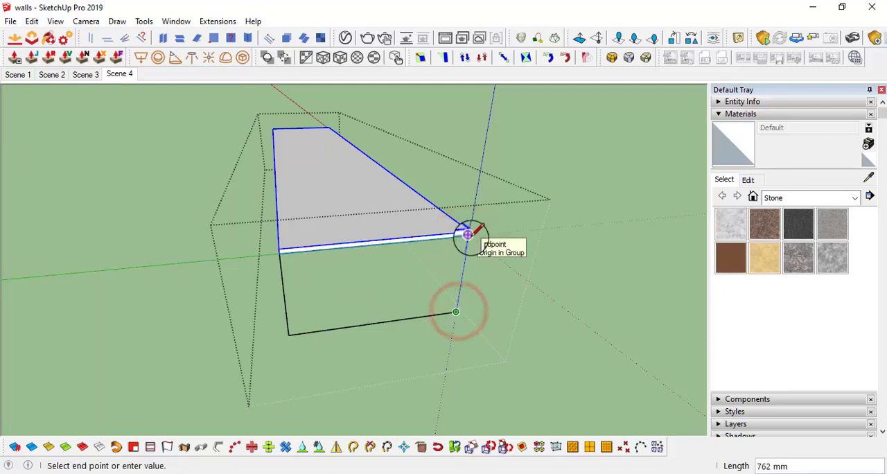
pyautogui.scroll(3, 471, 234)
pyautogui.scroll(-3, 468, 235)
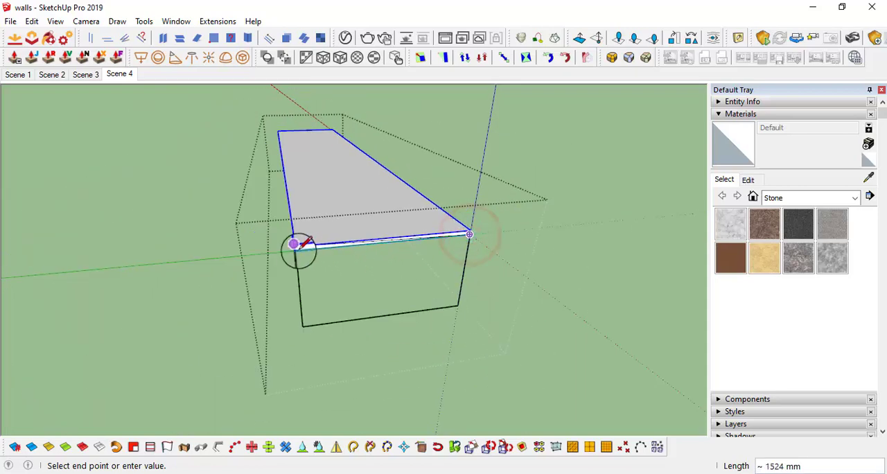
pyautogui.scroll(2, 298, 251)
pyautogui.click(298, 251)
# Offset the end panel's outline inward by 1" to form the leg frame
pyautogui.moveTo(345, 282); pyautogui.dragTo(305, 259, button='middle')
pyautogui.press('space')
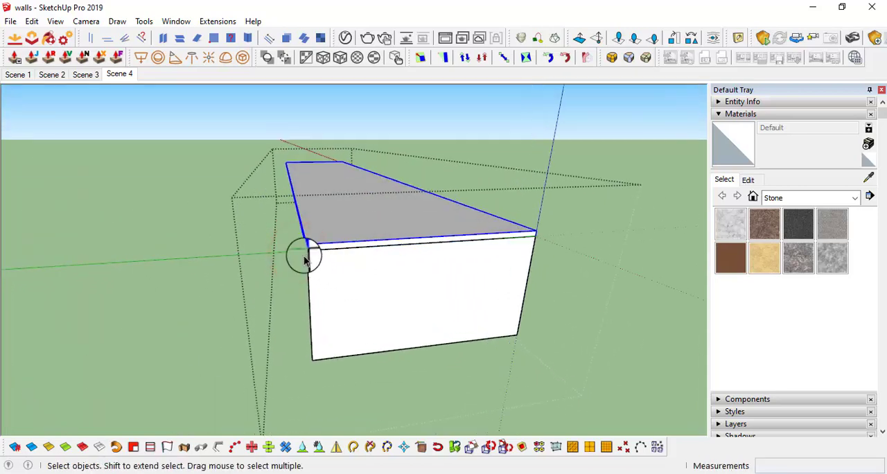
pyautogui.moveTo(357, 347); pyautogui.dragTo(301, 243, button='middle')
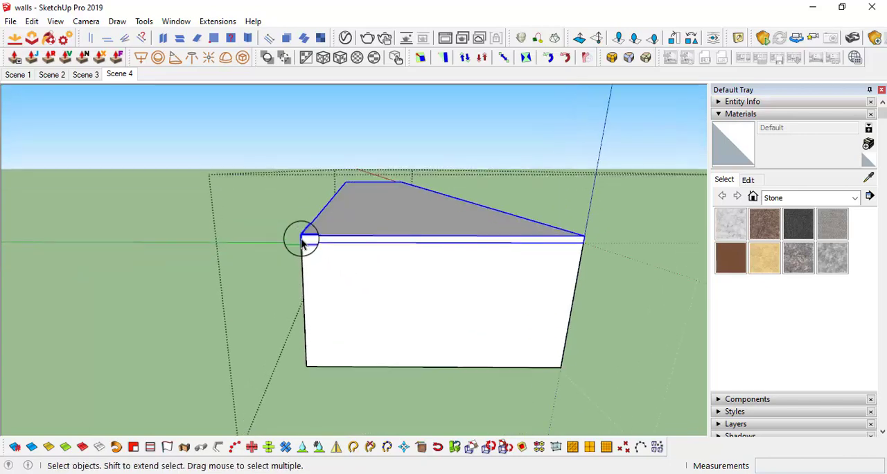
pyautogui.moveTo(356, 320); pyautogui.dragTo(325, 295, button='middle')
pyautogui.click(325, 295)
pyautogui.press('f')
pyautogui.click(302, 297)
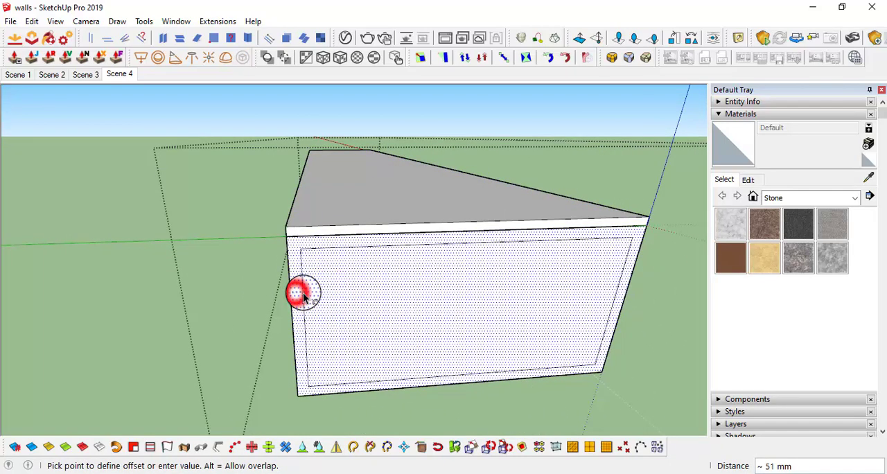
pyautogui.write('1')
pyautogui.press('Return')
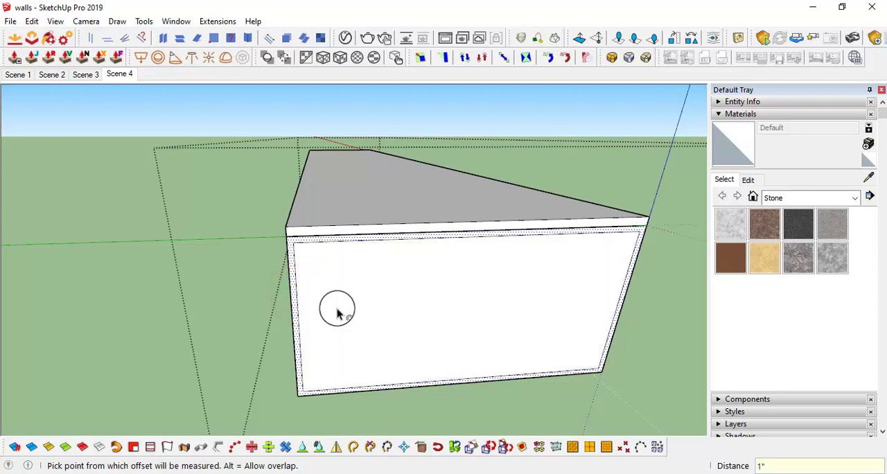
# Draw a vertical line down the middle of the inner panel between the midpoints of its upper and lower edges
pyautogui.moveTo(337, 313); pyautogui.dragTo(412, 281, button='middle')
pyautogui.press('l')
pyautogui.click(244, 227)
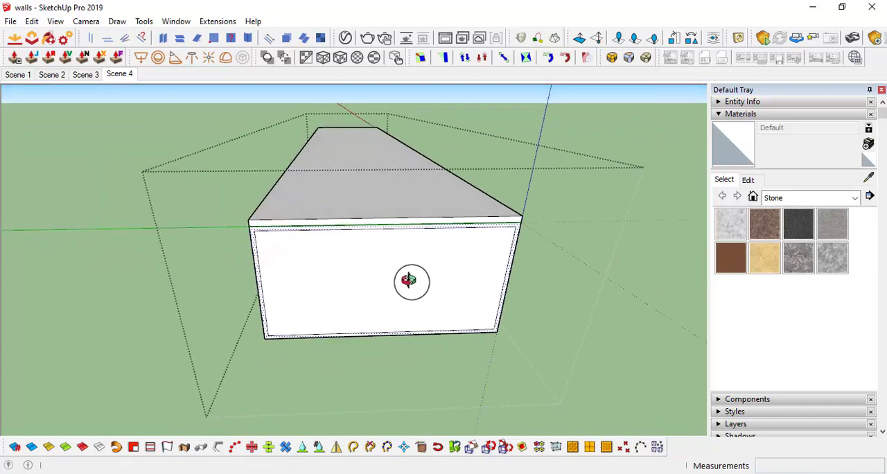
pyautogui.click(387, 227)
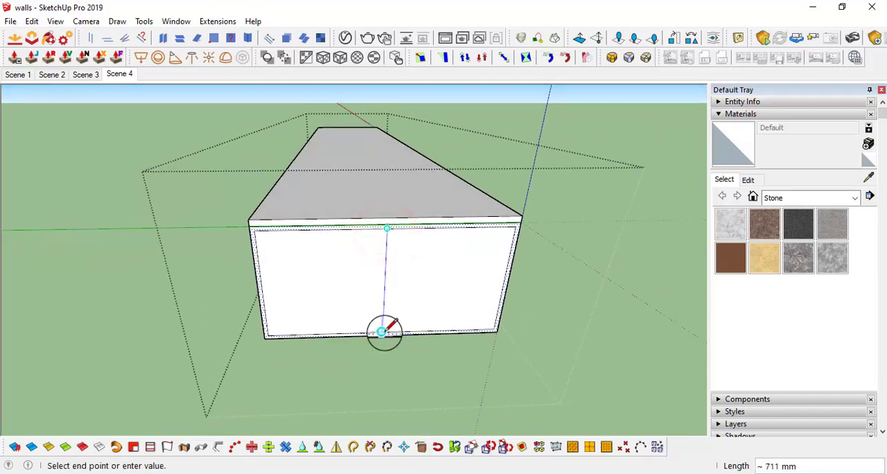
pyautogui.scroll(2, 383, 298)
# Copy the vertical centre line 0.5" sideways towards the blue axis side of the panel
pyautogui.press('space')
pyautogui.click(386, 252)
pyautogui.scroll(2, 385, 251)
pyautogui.press('m')
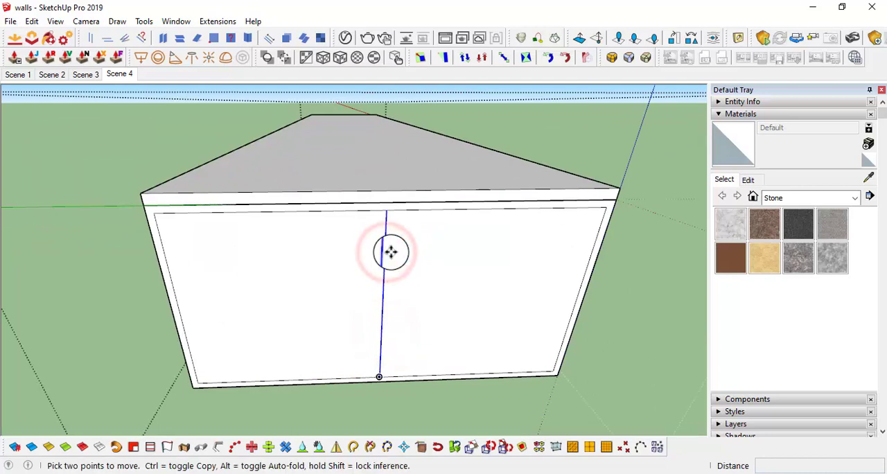
pyautogui.click(395, 248)
pyautogui.press('ctrl')
pyautogui.write('.5')
pyautogui.press('Return')
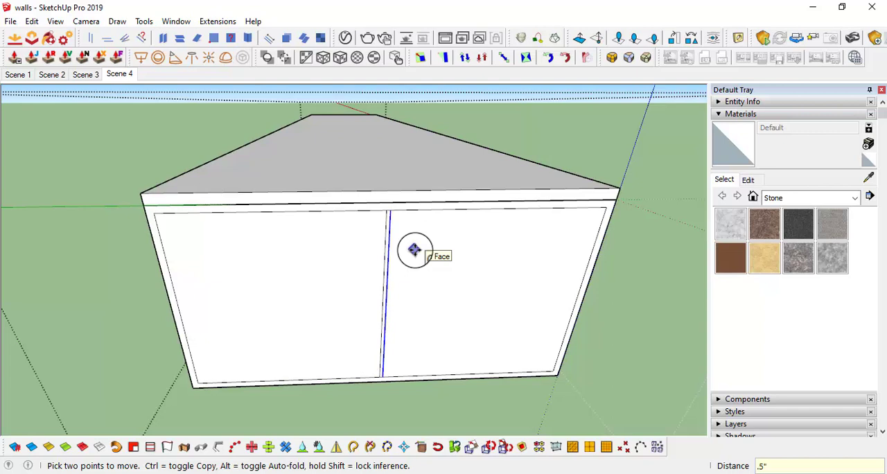
# Copy the offset vertical line 1" back across the centre line to its opposite side
pyautogui.scroll(1, 419, 254)
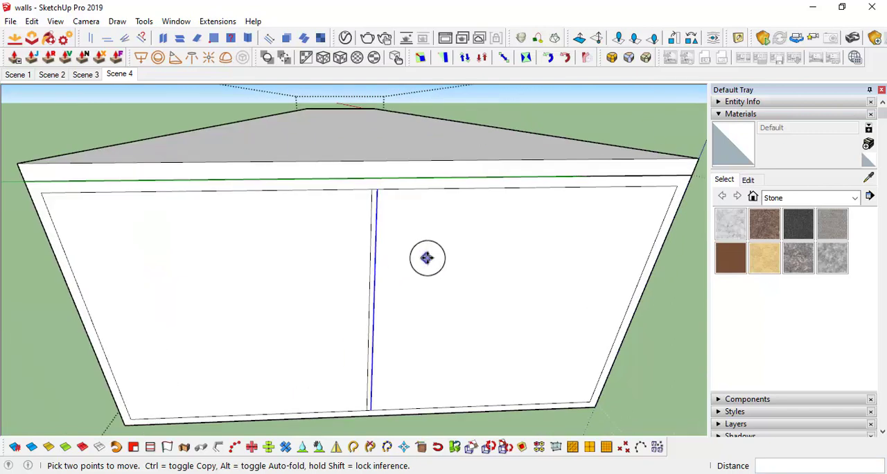
pyautogui.click(462, 247)
pyautogui.press('ctrl')
pyautogui.write('1')
pyautogui.press('Return')
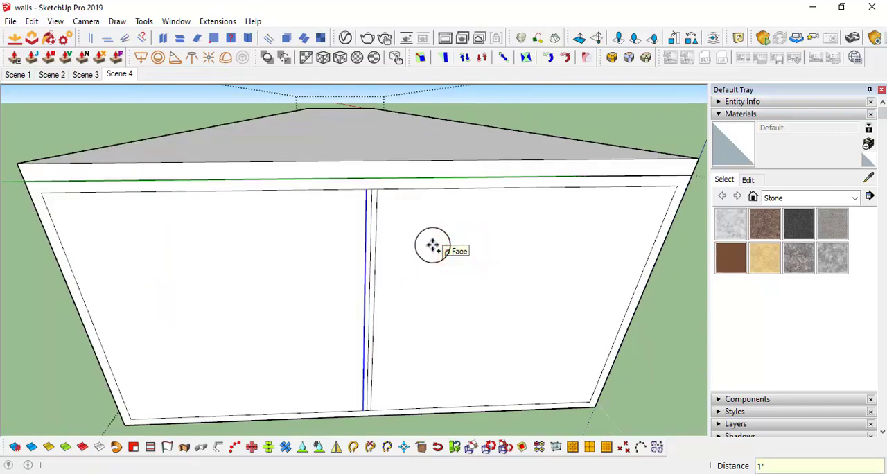
# Erase the original centre line and the short edge pieces closing the middle post at both ends
pyautogui.press('e')
pyautogui.scroll(3, 377, 188)
pyautogui.click(366, 190)
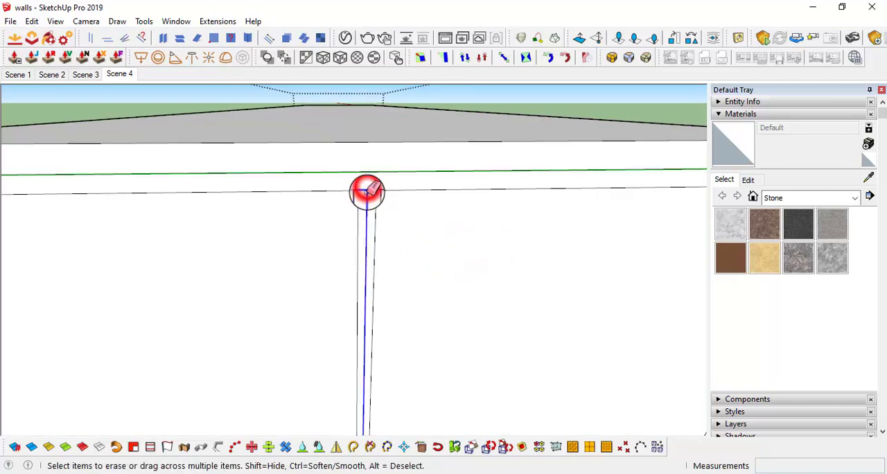
pyautogui.scroll(-3, 376, 258)
pyautogui.scroll(3, 370, 377)
pyautogui.click(370, 375)
pyautogui.scroll(-3, 370, 374)
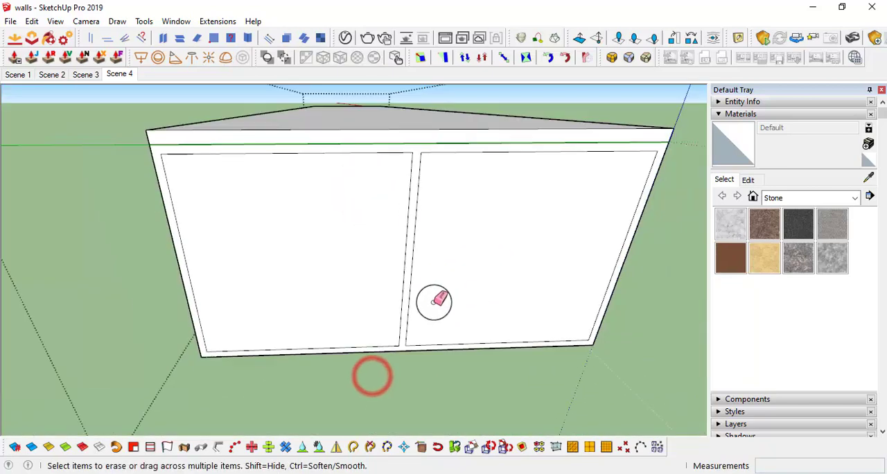
# Draw a diagonal across the frame's first opening, from its upper outer corner to the lower corner at the middle post
pyautogui.moveTo(433, 301)
pyautogui.mouseDown(button='middle')
pyautogui.moveTo(351, 173)
pyautogui.moveTo(349, 250)
pyautogui.mouseUp(button='middle')
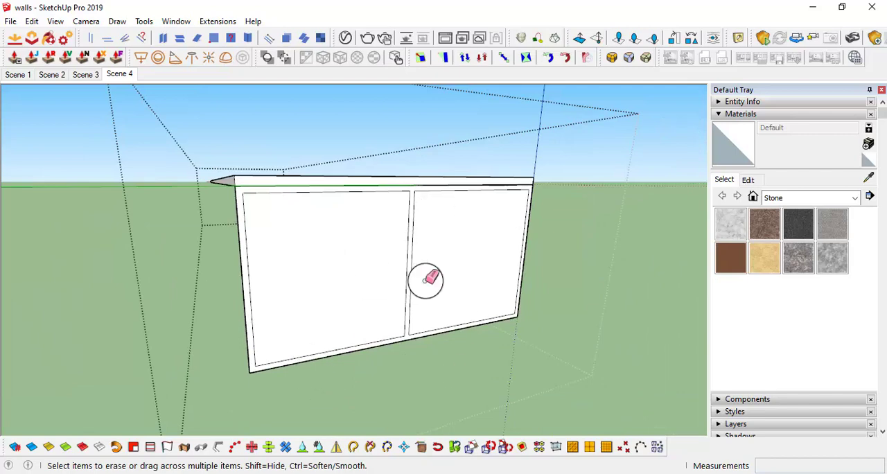
pyautogui.moveTo(425, 279)
pyautogui.mouseDown(button='middle')
pyautogui.moveTo(360, 316)
pyautogui.moveTo(416, 267)
pyautogui.moveTo(401, 277)
pyautogui.mouseUp(button='middle')
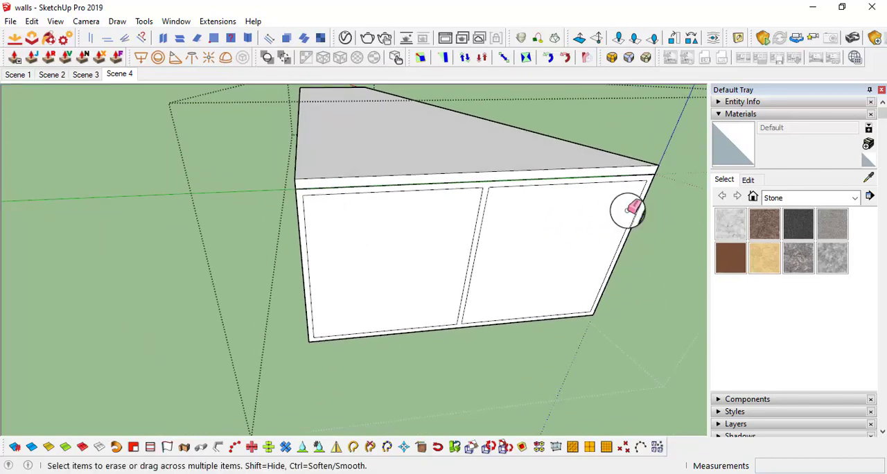
pyautogui.moveTo(627, 211)
pyautogui.mouseDown(button='middle')
pyautogui.moveTo(594, 194)
pyautogui.moveTo(438, 186)
pyautogui.moveTo(441, 215)
pyautogui.mouseUp(button='middle')
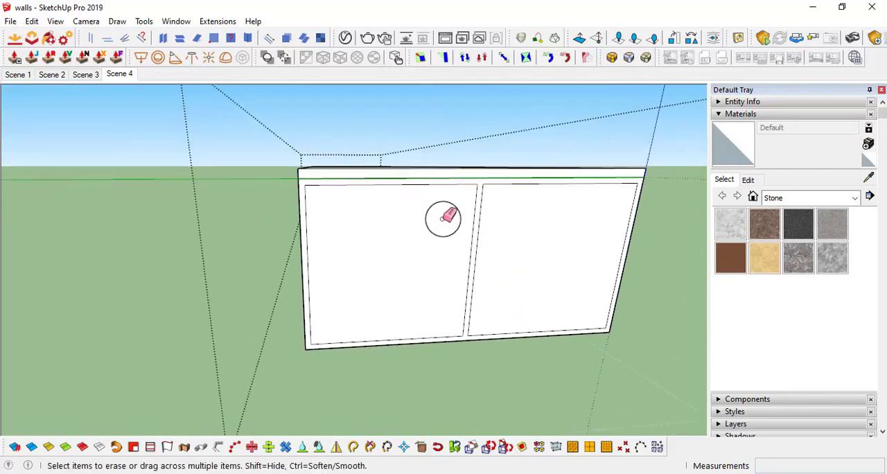
pyautogui.press('l')
pyautogui.click(302, 183)
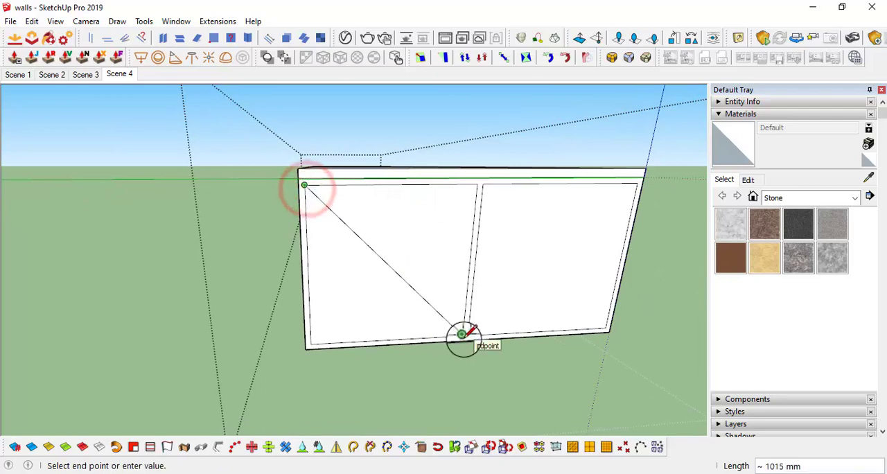
pyautogui.click(463, 338)
pyautogui.scroll(3, 411, 289)
pyautogui.press('space')
pyautogui.moveTo(386, 178); pyautogui.dragTo(368, 214, button='middle')
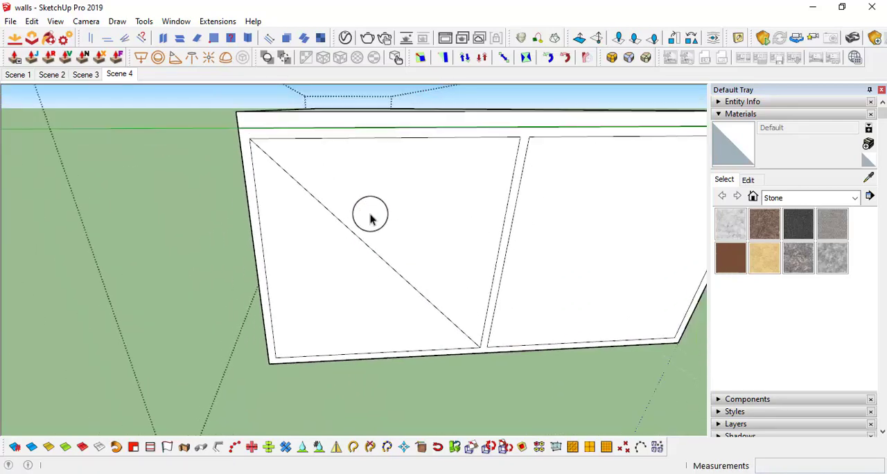
# Place guides parallel to the diagonal on both sides with the Tape Measure tool, using a 0.5" offset
pyautogui.scroll(2, 308, 196)
pyautogui.moveTo(309, 196); pyautogui.dragTo(372, 242, button='middle')
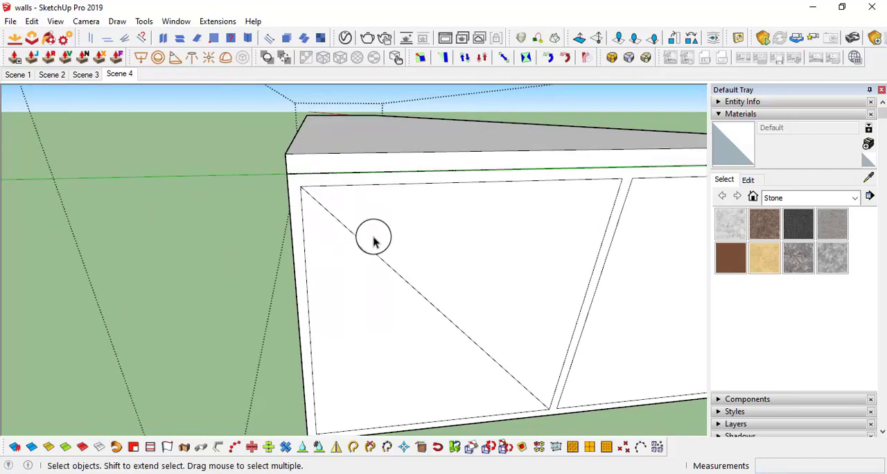
pyautogui.press('t')
pyautogui.scroll(2, 371, 251)
pyautogui.click(370, 254)
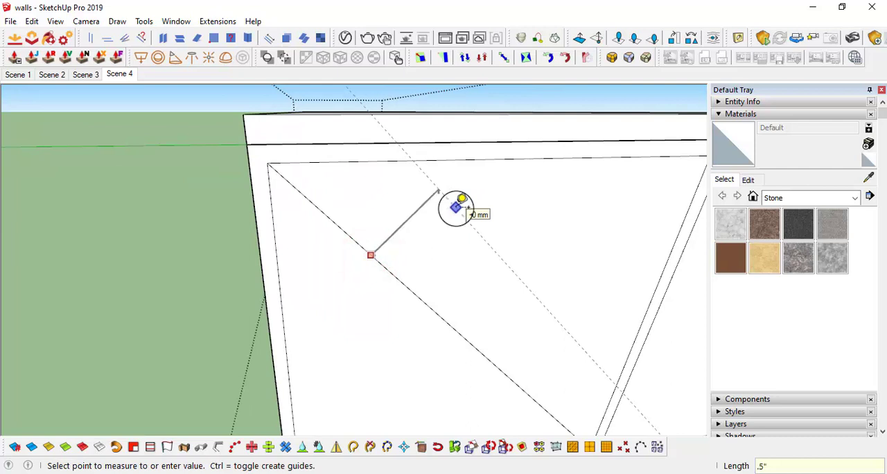
pyautogui.click(381, 265)
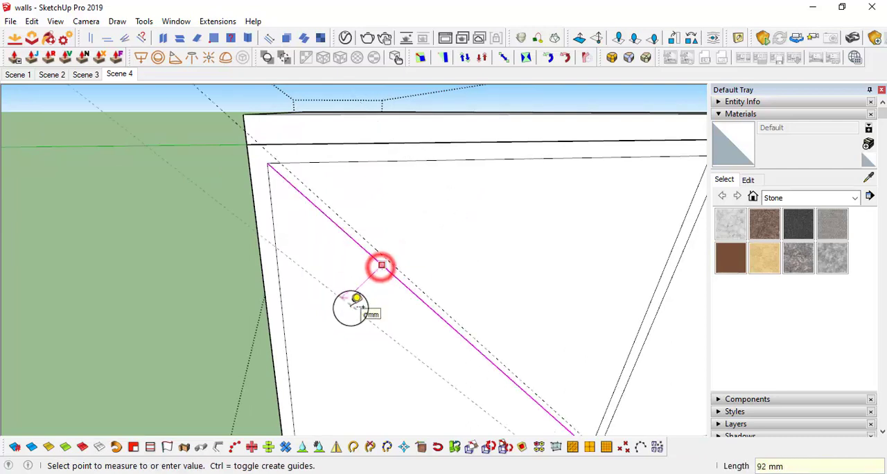
pyautogui.click(351, 305)
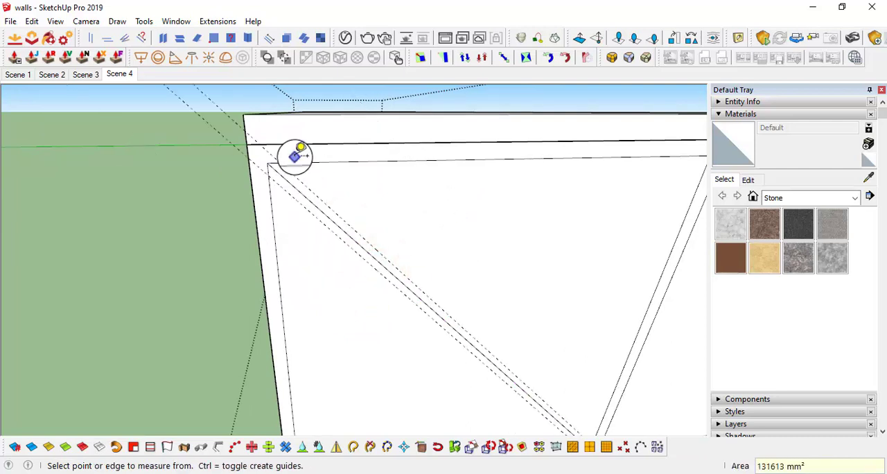
# Draw lines over both guides beside the diagonal brace, from the upper outer corner to the lower corner at the middle post
pyautogui.press('l')
pyautogui.click(272, 175)
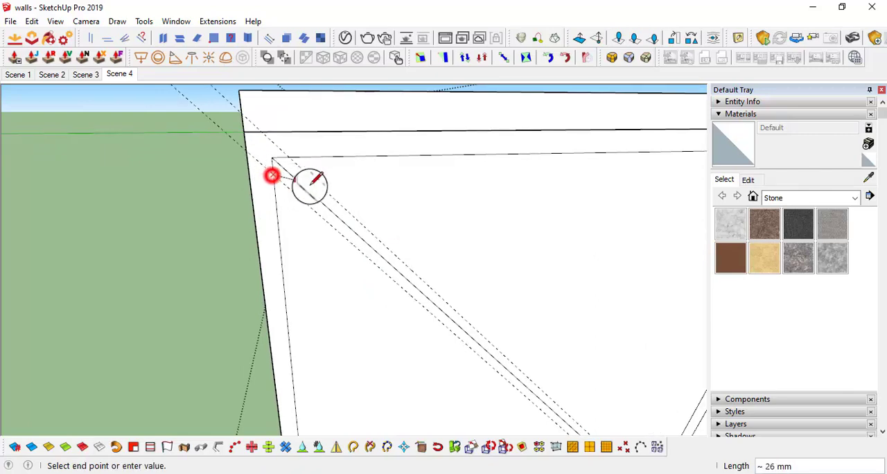
pyautogui.scroll(-3, 374, 207)
pyautogui.keyDown('shift'); pyautogui.moveTo(485, 288); pyautogui.dragTo(445, 212, button='middle'); pyautogui.keyUp('shift')
pyautogui.scroll(3, 552, 376)
pyautogui.click(543, 375)
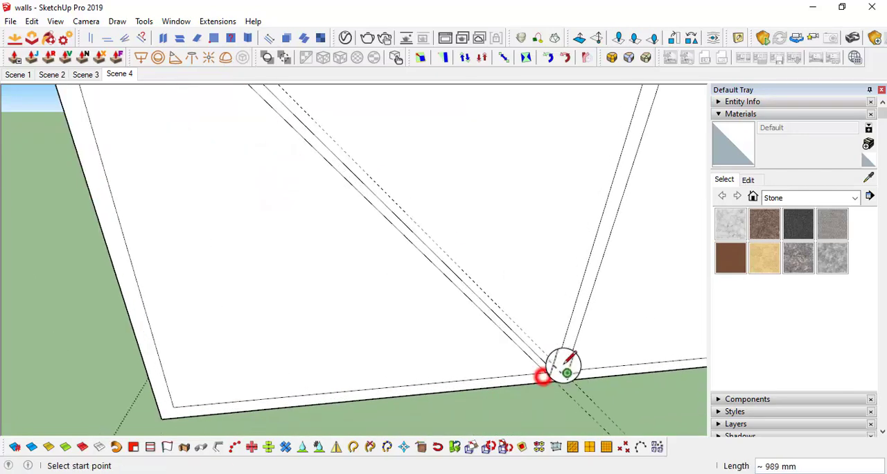
pyautogui.click(558, 363)
pyautogui.scroll(-2, 340, 159)
pyautogui.keyDown('shift'); pyautogui.moveTo(317, 145); pyautogui.dragTo(457, 295, button='middle'); pyautogui.keyUp('shift')
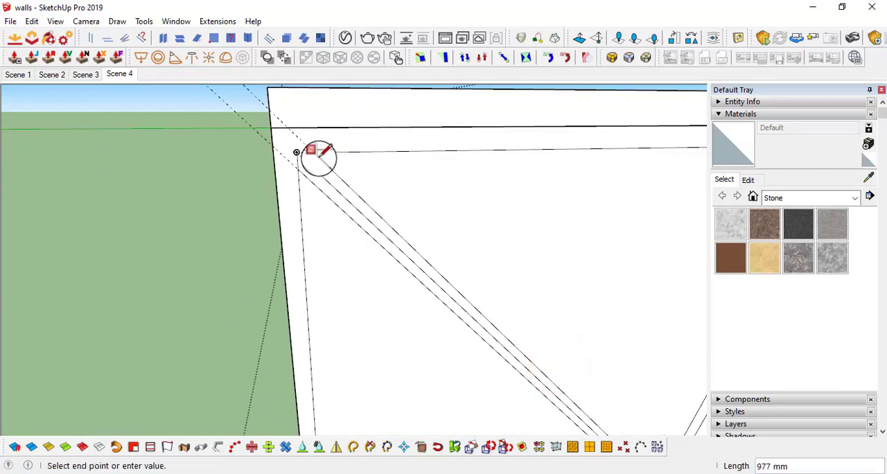
pyautogui.click(317, 154)
# Erase the original centre diagonal between the two new brace edges and select the brace face
pyautogui.press('e')
pyautogui.click(349, 189)
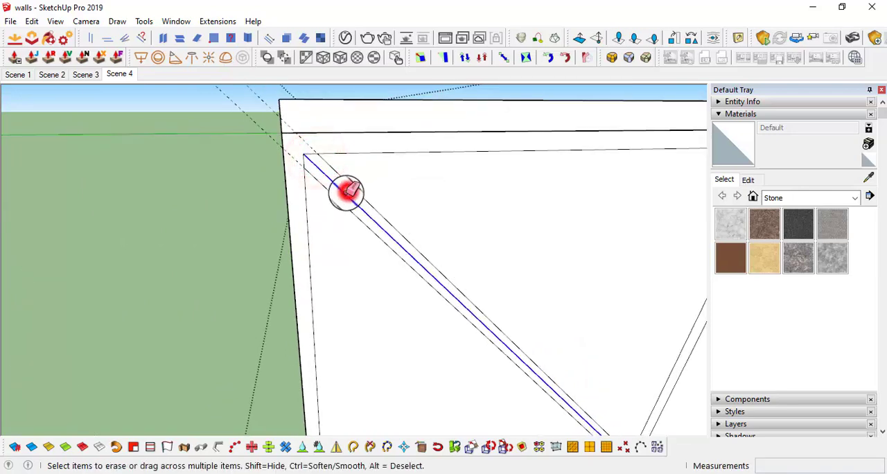
pyautogui.moveTo(311, 159)
pyautogui.mouseDown(button='middle')
pyautogui.moveTo(477, 255)
pyautogui.moveTo(443, 220)
pyautogui.mouseUp(button='middle')
pyautogui.press('space')
pyautogui.click(427, 242)
# Draw the opposite diagonal across the first opening and place parallel guides 0.5" away on both sides of it
pyautogui.press('l')
pyautogui.click(298, 355)
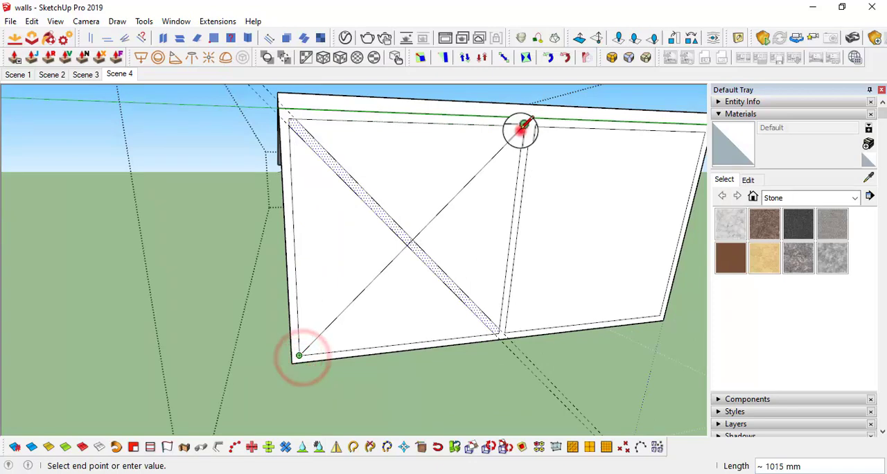
pyautogui.click(520, 131)
pyautogui.scroll(1, 520, 131)
pyautogui.press('t')
pyautogui.click(462, 183)
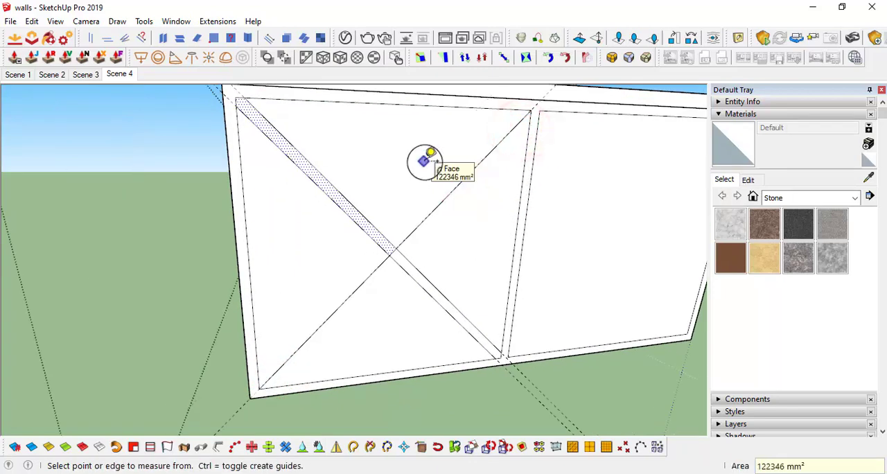
pyautogui.click(439, 203)
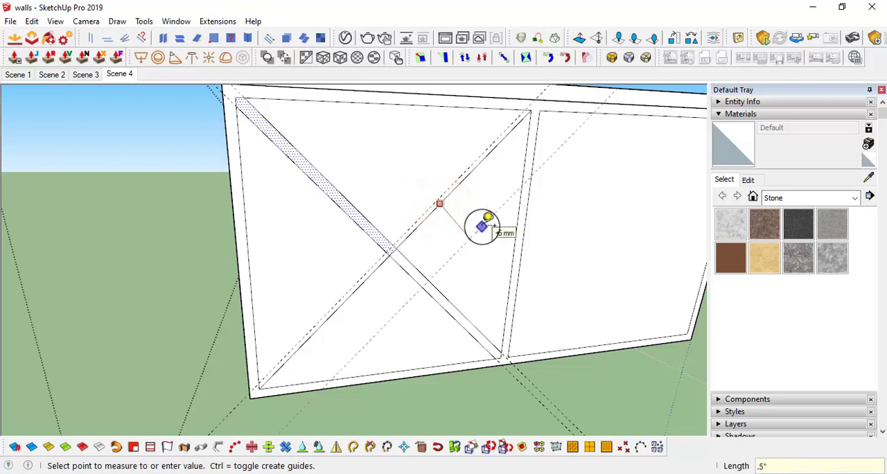
# Draw lines over both guides beside the second diagonal, between the upper corner at the middle post and the lower outer corner
pyautogui.press('l')
pyautogui.scroll(2, 554, 115)
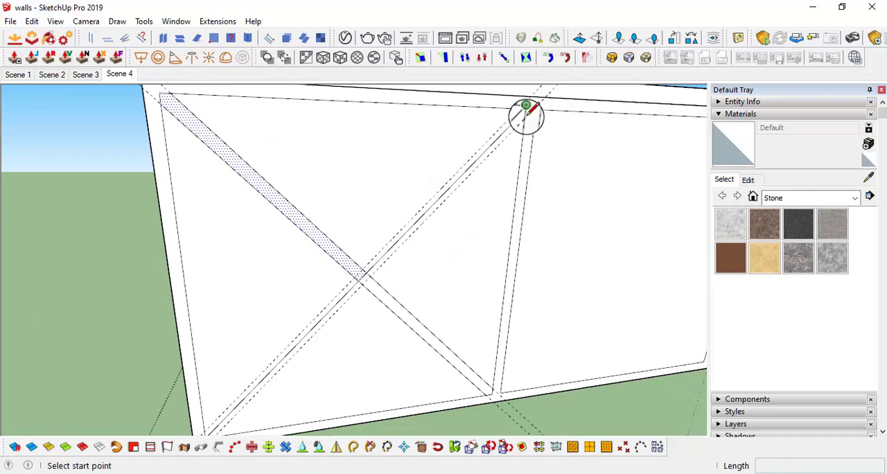
pyautogui.scroll(-3, 298, 333)
pyautogui.scroll(2, 293, 360)
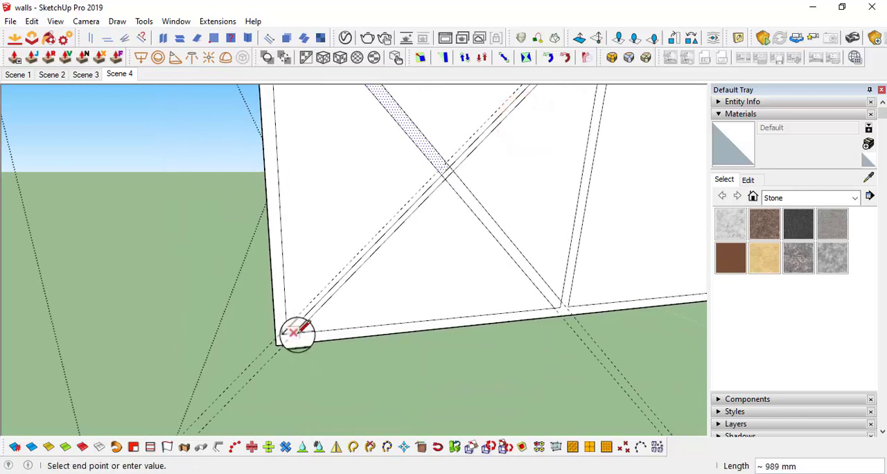
pyautogui.keyDown('shift'); pyautogui.moveTo(528, 90); pyautogui.dragTo(475, 229, button='middle'); pyautogui.keyUp('shift')
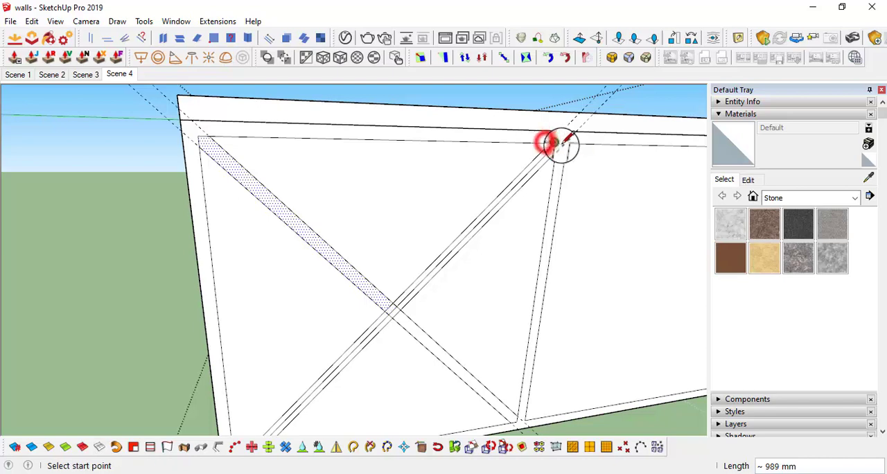
pyautogui.scroll(3, 559, 142)
# Erase the second diagonal's centre line, the leftover guides and the short edges inside the crossing of the two braces
pyautogui.press('e')
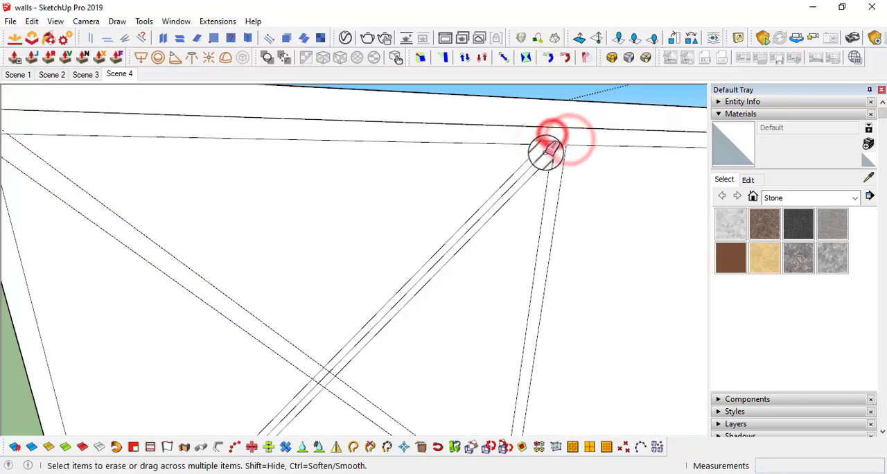
pyautogui.scroll(-3, 557, 145)
pyautogui.moveTo(575, 147); pyautogui.dragTo(406, 155, button='middle')
pyautogui.scroll(3, 310, 123)
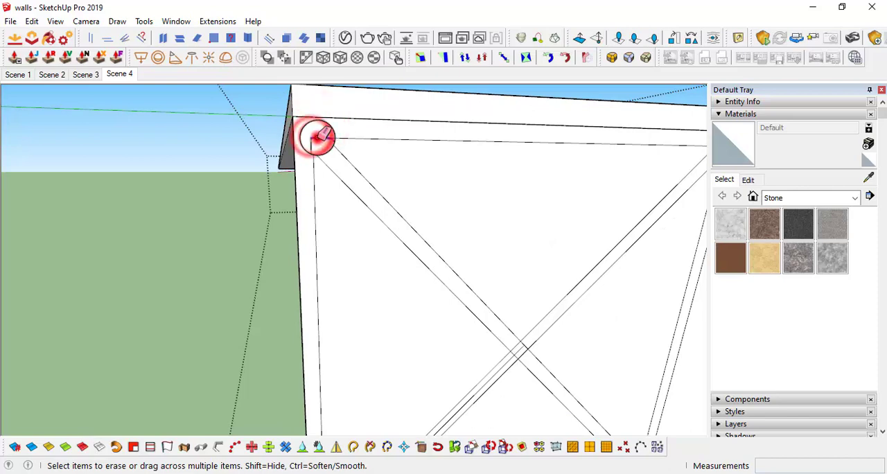
pyautogui.scroll(-2, 315, 139)
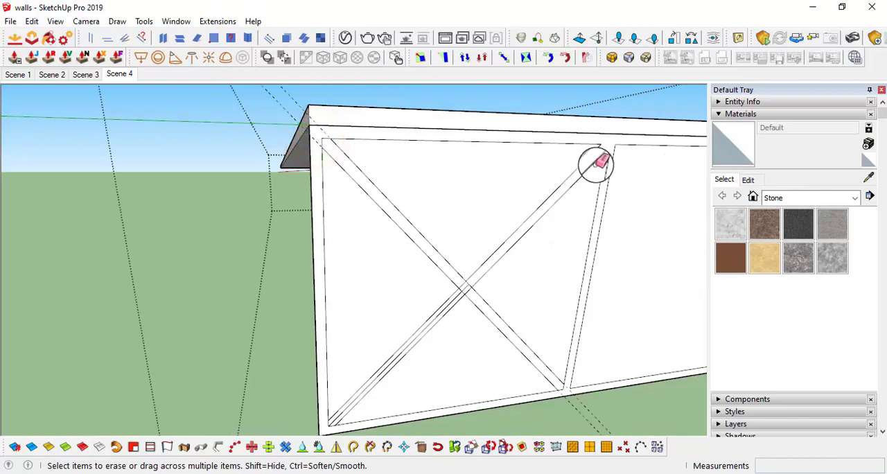
pyautogui.scroll(2, 606, 149)
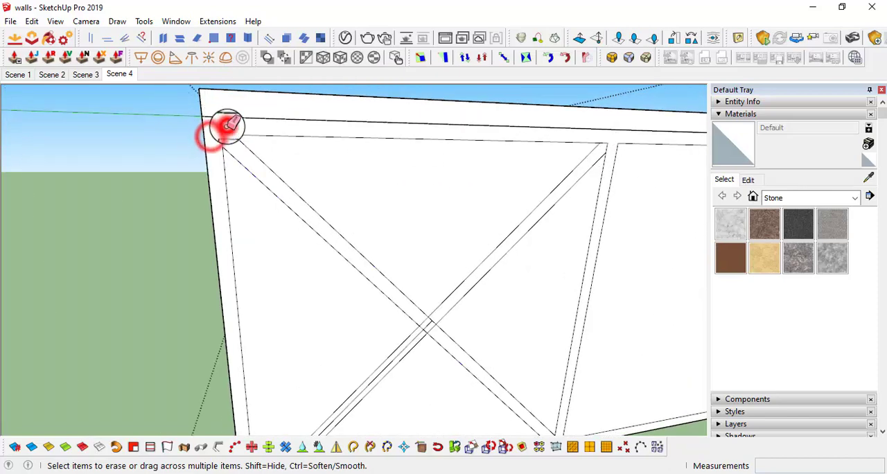
pyautogui.moveTo(227, 125); pyautogui.dragTo(297, 208)
pyautogui.scroll(3, 404, 248)
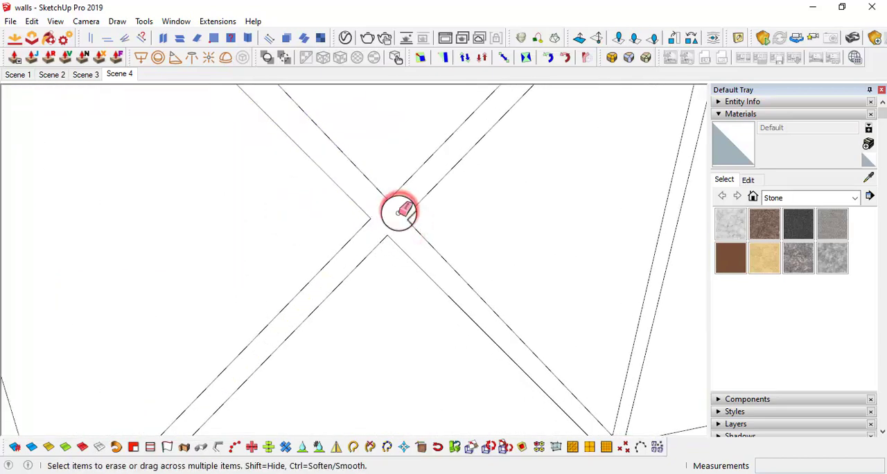
pyautogui.scroll(-3, 398, 211)
pyautogui.scroll(-2, 374, 289)
pyautogui.press('space')
pyautogui.scroll(3, 400, 232)
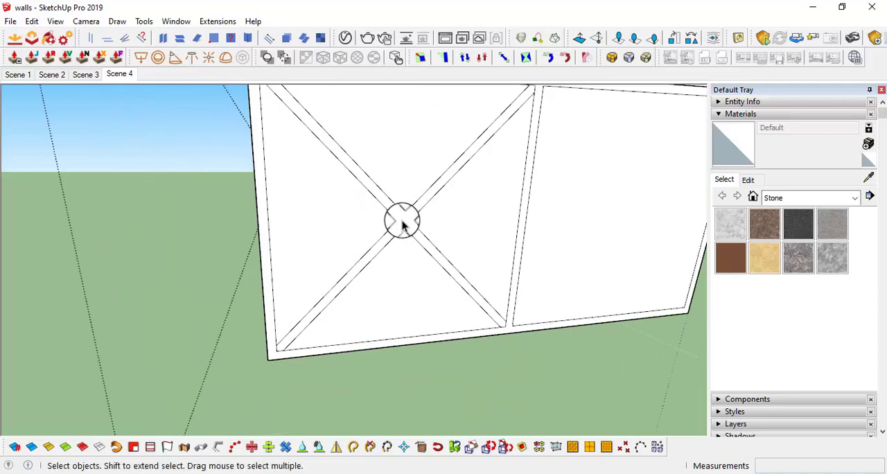
# Copy the X-shaped brace face from the first opening into the second, aligning its lower corner with the frame's lower outer corner
pyautogui.click(401, 220)
pyautogui.scroll(-3, 457, 247)
pyautogui.moveTo(418, 217)
pyautogui.mouseDown(button='middle')
pyautogui.moveTo(394, 203)
pyautogui.moveTo(430, 271)
pyautogui.moveTo(461, 216)
pyautogui.mouseUp(button='middle')
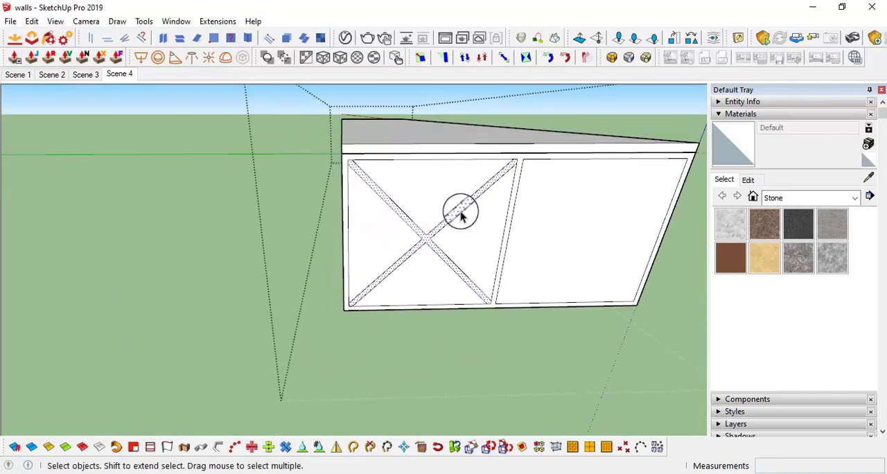
pyautogui.press('m')
pyautogui.scroll(4, 499, 308)
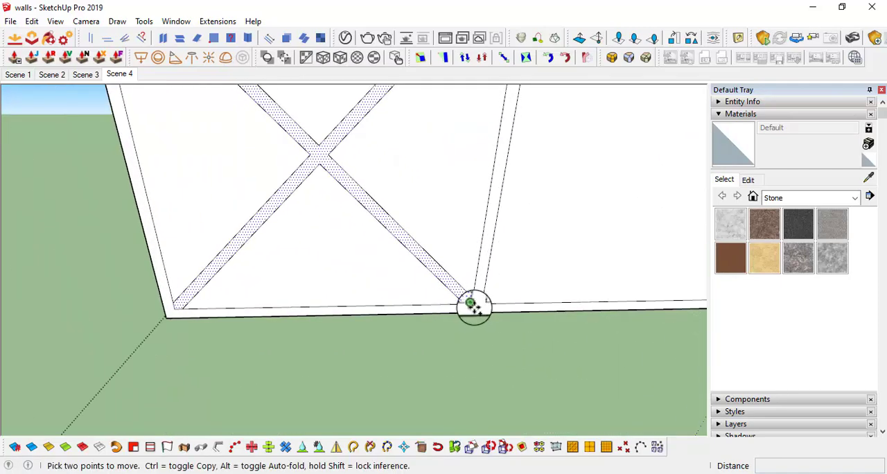
pyautogui.click(474, 308)
pyautogui.scroll(-2, 519, 279)
pyautogui.keyDown('shift'); pyautogui.moveTo(519, 279); pyautogui.dragTo(284, 282, button='middle'); pyautogui.keyUp('shift')
pyautogui.scroll(2, 478, 298)
pyautogui.click(491, 298)
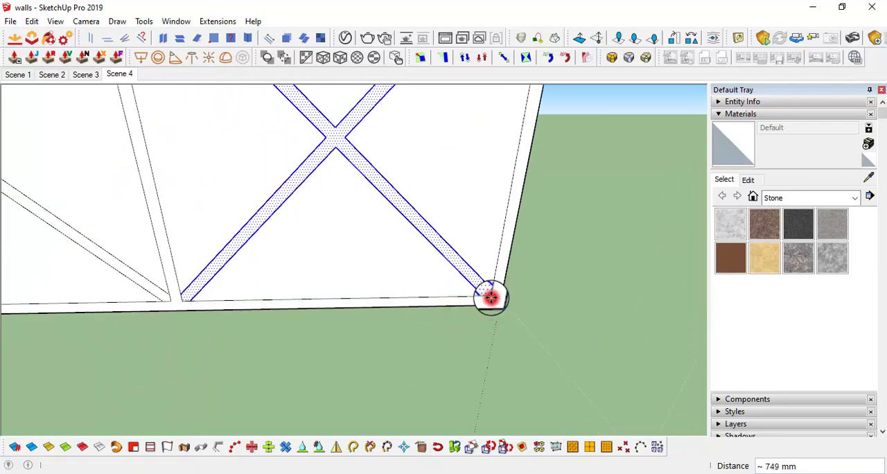
pyautogui.scroll(-4, 491, 298)
pyautogui.moveTo(475, 271); pyautogui.dragTo(206, 237, button='middle')
# Erase the short edges separating the braces from the frame at the upper corners and the top of the middle post
pyautogui.press('space')
pyautogui.scroll(2, 224, 194)
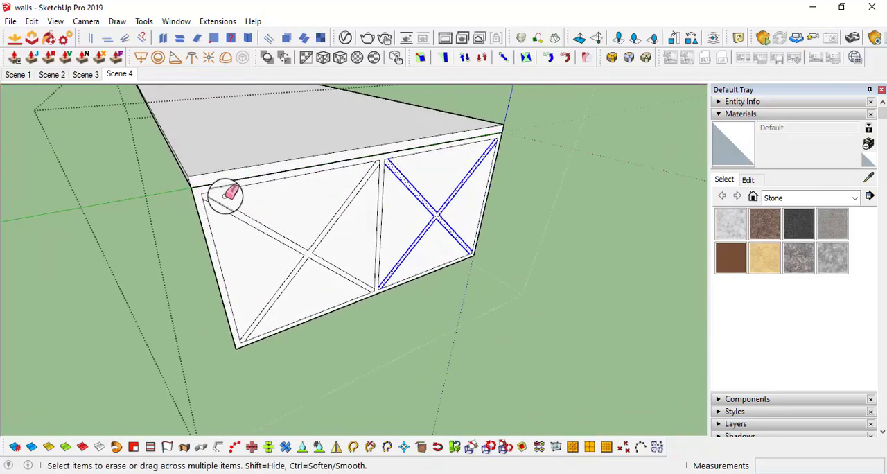
pyautogui.scroll(2, 207, 190)
pyautogui.scroll(4, 457, 155)
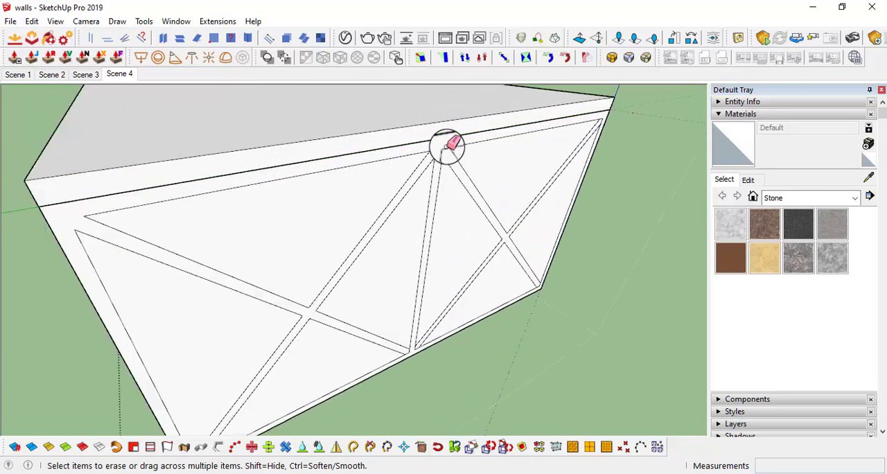
pyautogui.scroll(2, 485, 145)
pyautogui.scroll(-4, 445, 154)
pyautogui.click(436, 150)
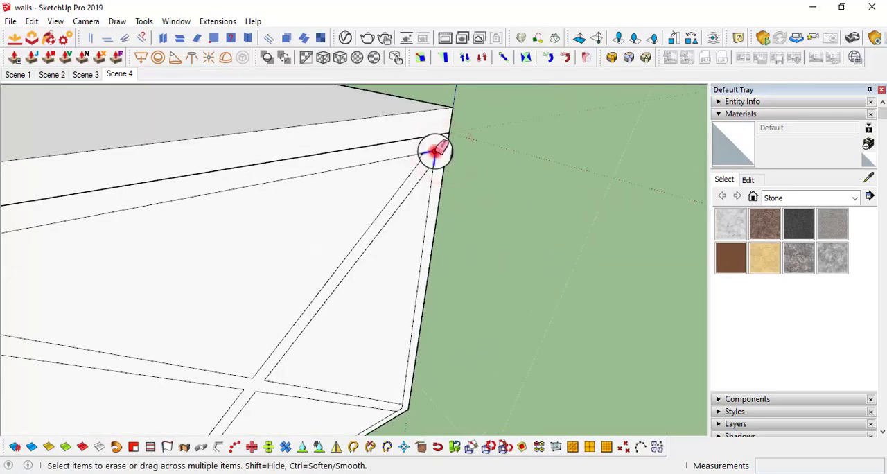
# Erase the short edges separating the braces from the frame at the lower corners and the foot of the middle post
pyautogui.scroll(-3, 436, 150)
pyautogui.scroll(3, 427, 257)
pyautogui.click(427, 259)
pyautogui.scroll(-1, 456, 251)
pyautogui.moveTo(449, 252)
pyautogui.mouseDown(button='middle')
pyautogui.moveTo(452, 182)
pyautogui.moveTo(559, 129)
pyautogui.mouseUp(button='middle')
pyautogui.click(392, 233)
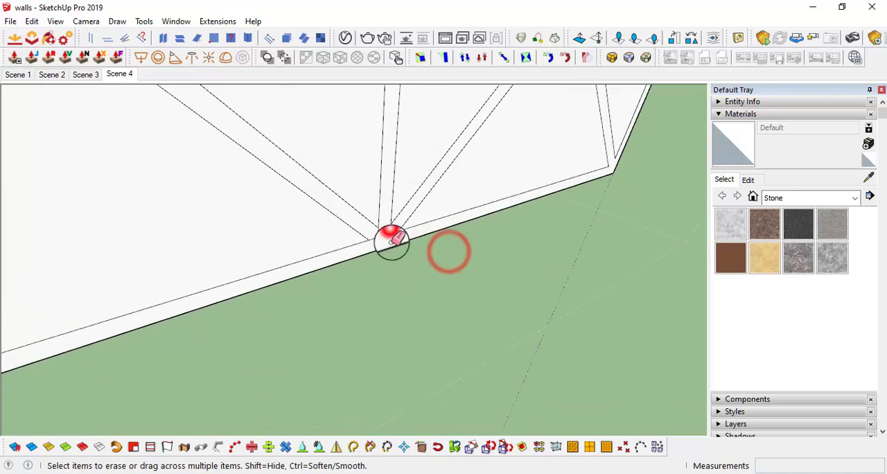
pyautogui.moveTo(384, 238)
pyautogui.keyDown('shift'); pyautogui.mouseDown(button='middle')
pyautogui.moveTo(517, 154)
pyautogui.moveTo(669, 111)
pyautogui.mouseUp(button='middle'); pyautogui.keyUp('shift')
pyautogui.click(420, 198)
pyautogui.scroll(-3, 450, 191)
pyautogui.keyDown('shift'); pyautogui.moveTo(585, 185); pyautogui.dragTo(424, 239, button='middle'); pyautogui.keyUp('shift')
pyautogui.moveTo(424, 239)
pyautogui.mouseDown(button='middle')
pyautogui.moveTo(414, 202)
pyautogui.moveTo(434, 191)
pyautogui.moveTo(405, 214)
pyautogui.mouseUp(button='middle')
pyautogui.scroll(-2, 414, 201)
# Delete all the triangular faces between the braces in both openings of the leg frame
pyautogui.press('space')
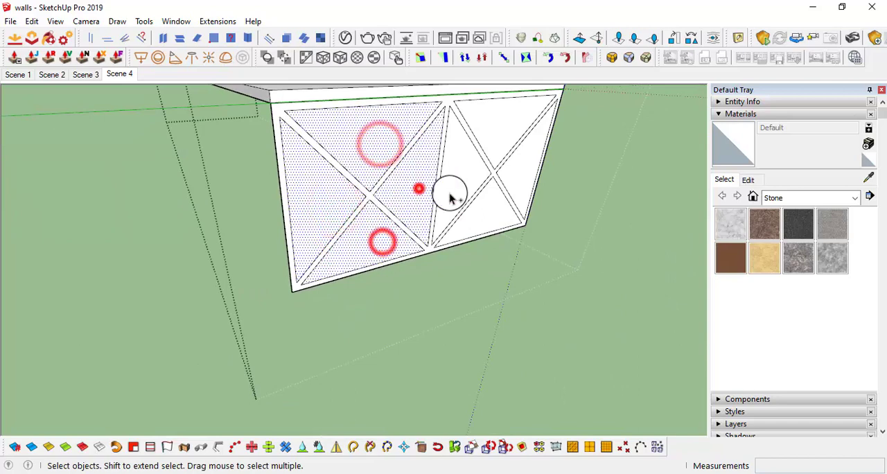
pyautogui.press('Delete')
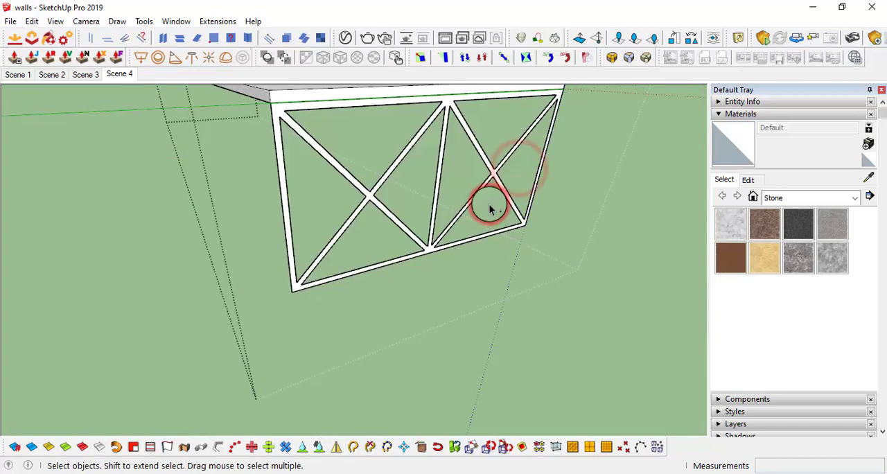
pyautogui.moveTo(489, 202); pyautogui.dragTo(442, 284, button='middle')
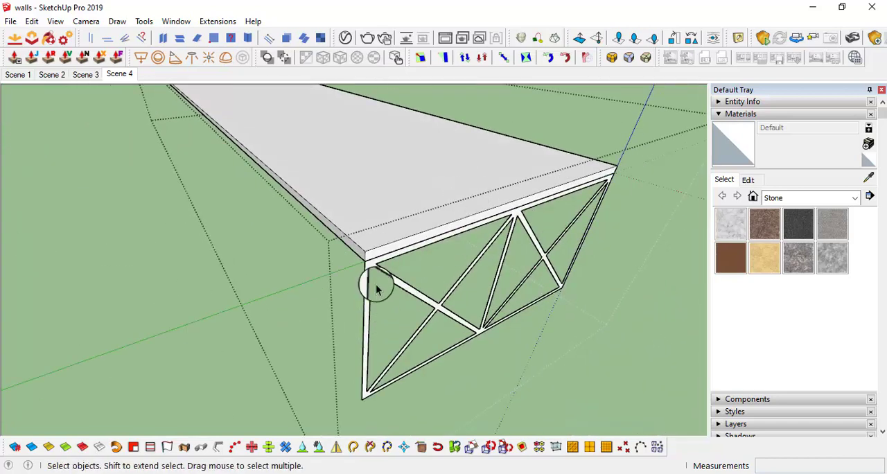
# Extrude the braced leg frame face to a thickness of 19 mm with Push/Pull
pyautogui.press('p')
pyautogui.moveTo(365, 270); pyautogui.dragTo(336, 272)
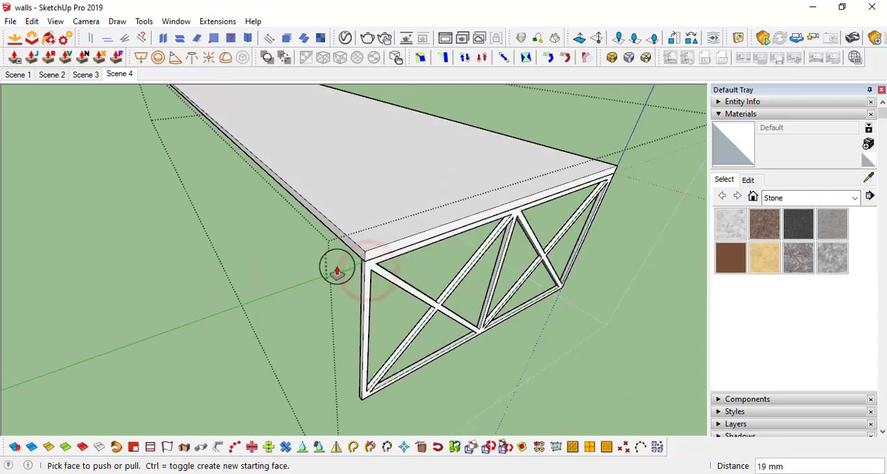
pyautogui.click(337, 272)
pyautogui.moveTo(380, 264); pyautogui.dragTo(408, 300, button='middle')
# Select the whole braced leg frame inside the desk group and make it a component with the default settings
pyautogui.press('space')
pyautogui.scroll(-6, 408, 299)
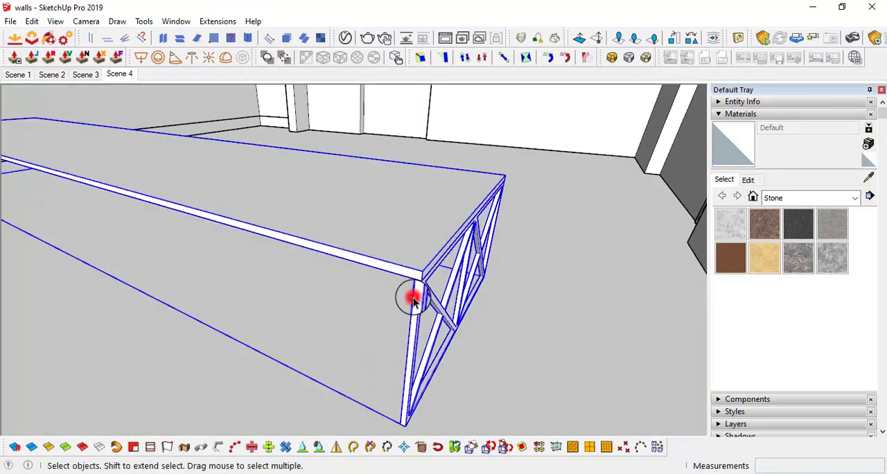
pyautogui.click(393, 303)
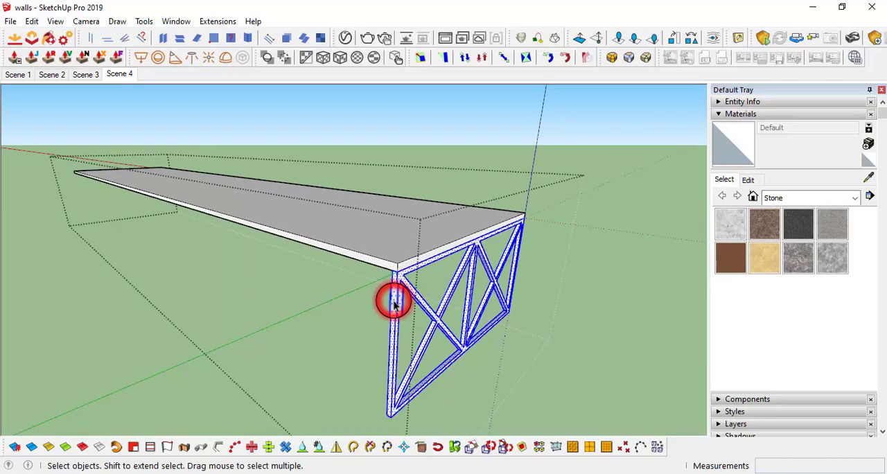
pyautogui.rightClick(393, 303)
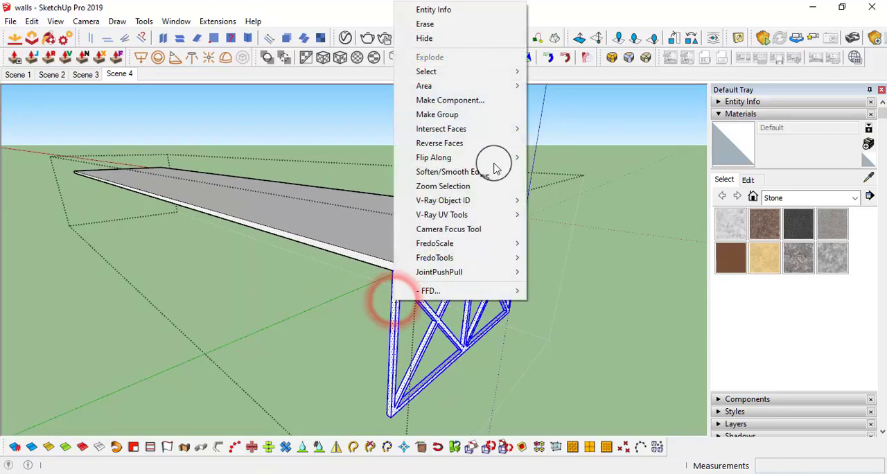
pyautogui.click(469, 102)
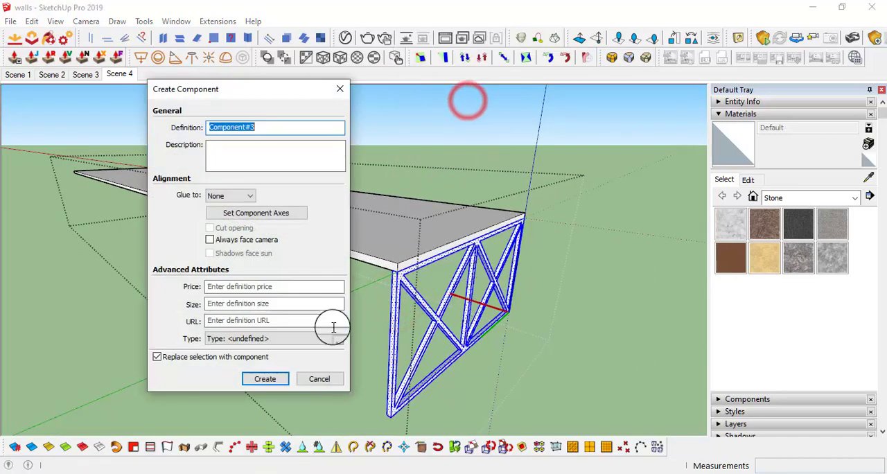
pyautogui.click(267, 379)
pyautogui.moveTo(476, 318); pyautogui.dragTo(441, 242, button='middle')
pyautogui.press('m')
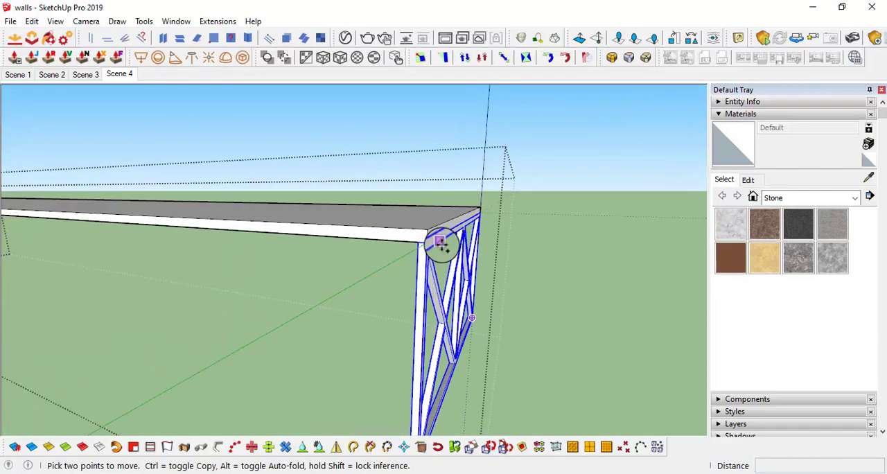
pyautogui.click(425, 242)
pyautogui.press('ctrl')
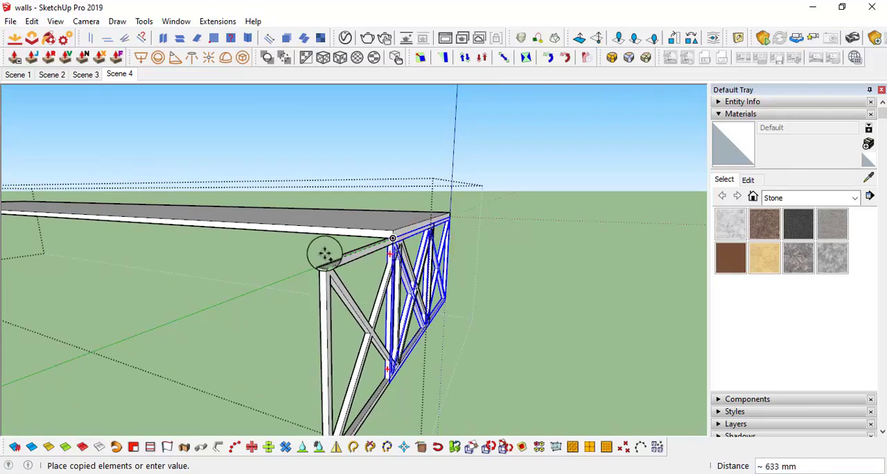
pyautogui.scroll(-3, 320, 255)
pyautogui.moveTo(307, 257); pyautogui.dragTo(242, 226, button='middle')
pyautogui.scroll(2, 228, 242)
pyautogui.moveTo(181, 247); pyautogui.dragTo(201, 246, button='middle')
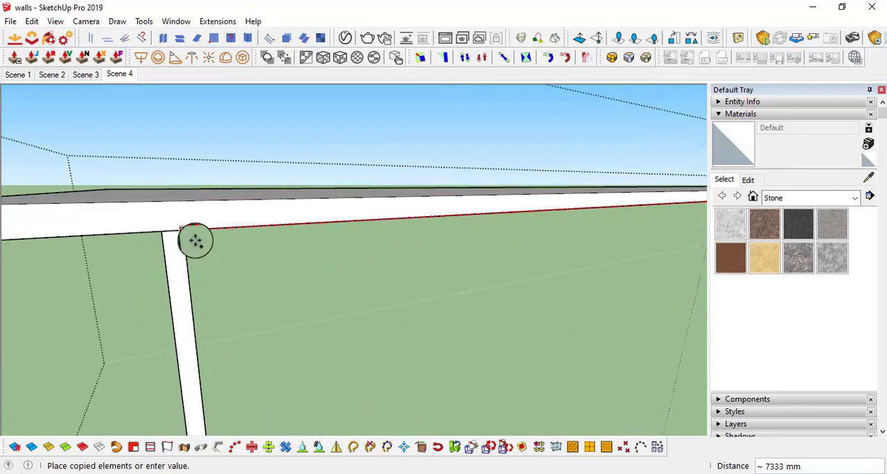
pyautogui.scroll(-1, 197, 234)
pyautogui.press('space')
# Copy the braced leg frame to the tabletop's far end and divide the distance into 5 equal spacings with /5
pyautogui.moveTo(471, 261); pyautogui.dragTo(317, 251, button='middle')
pyautogui.scroll(2, 304, 289)
pyautogui.press('m')
pyautogui.click(318, 249)
pyautogui.scroll(-5, 524, 259)
pyautogui.moveTo(540, 259); pyautogui.dragTo(640, 260, button='middle')
pyautogui.scroll(2, 185, 288)
pyautogui.scroll(-2, 155, 263)
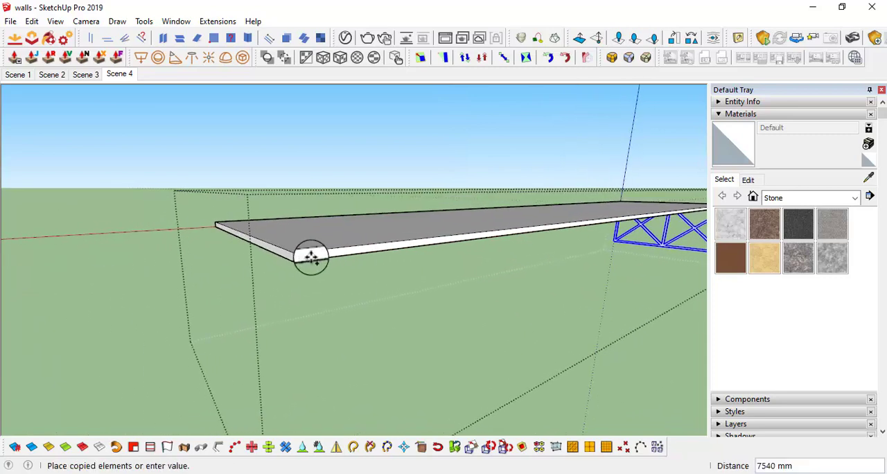
pyautogui.click(283, 259)
pyautogui.scroll(-2, 344, 258)
pyautogui.moveTo(345, 258); pyautogui.dragTo(325, 286, button='middle')
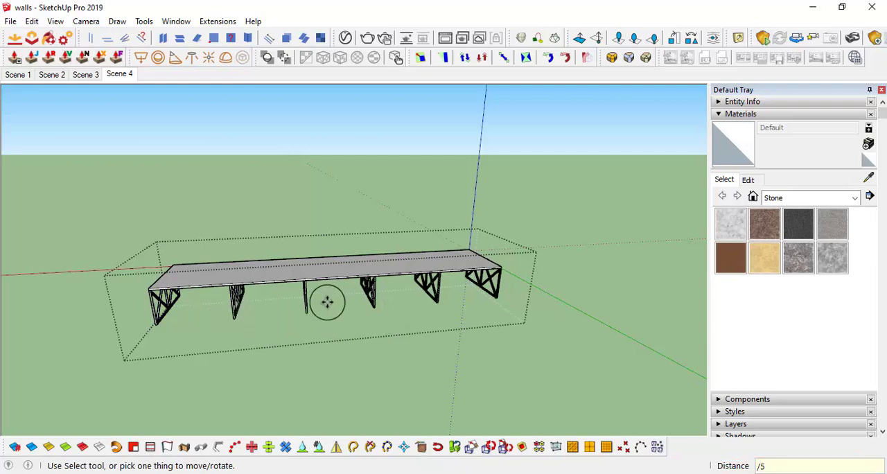
# Rotate a copy of the leg frame next to the far end by 90° to run lengthwise under the tabletop
pyautogui.moveTo(425, 293); pyautogui.dragTo(566, 343, button='middle')
pyautogui.moveTo(383, 247); pyautogui.dragTo(563, 337, button='middle')
pyautogui.moveTo(321, 221); pyautogui.dragTo(340, 263, button='middle')
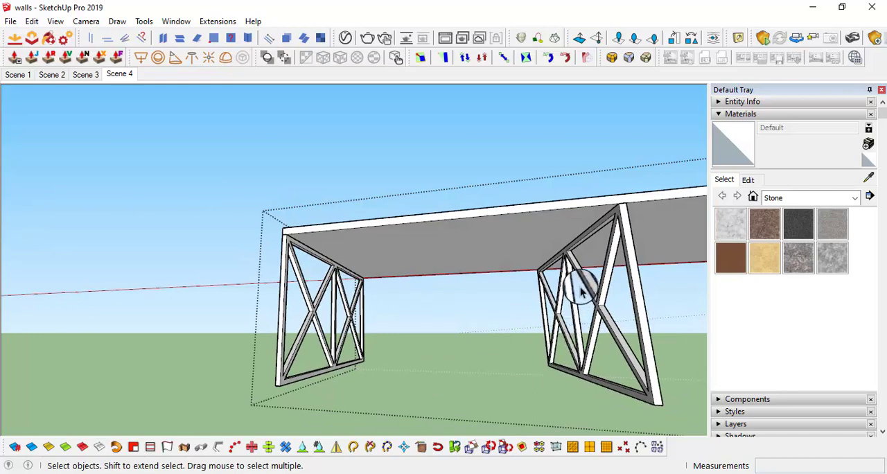
pyautogui.moveTo(319, 331); pyautogui.dragTo(643, 257, button='middle')
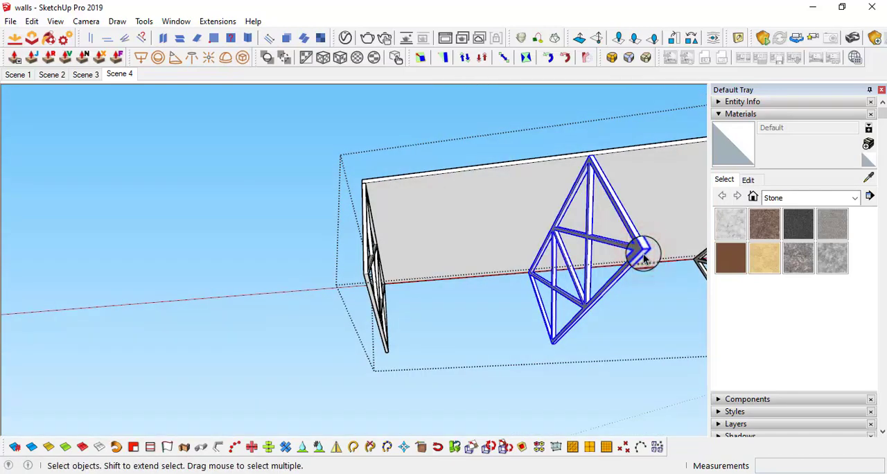
pyautogui.moveTo(504, 262); pyautogui.dragTo(451, 230, button='middle')
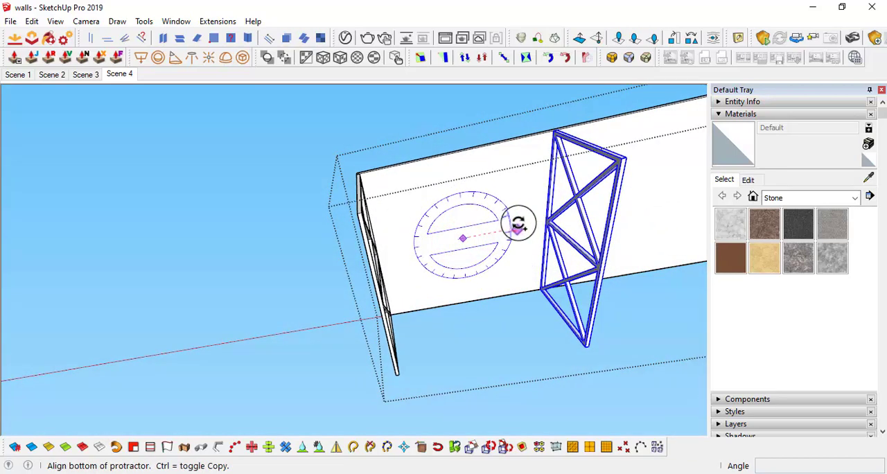
pyautogui.click(519, 225)
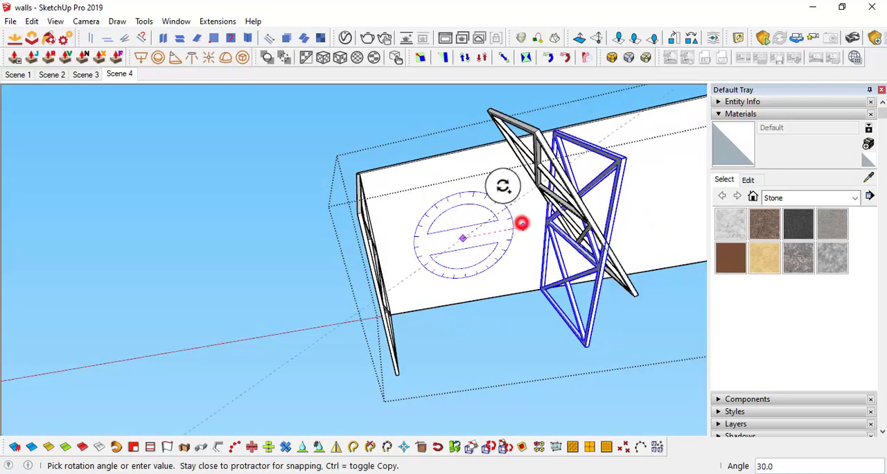
pyautogui.click(460, 111)
pyautogui.moveTo(479, 173); pyautogui.dragTo(472, 315, button='middle')
pyautogui.scroll(1, 579, 218)
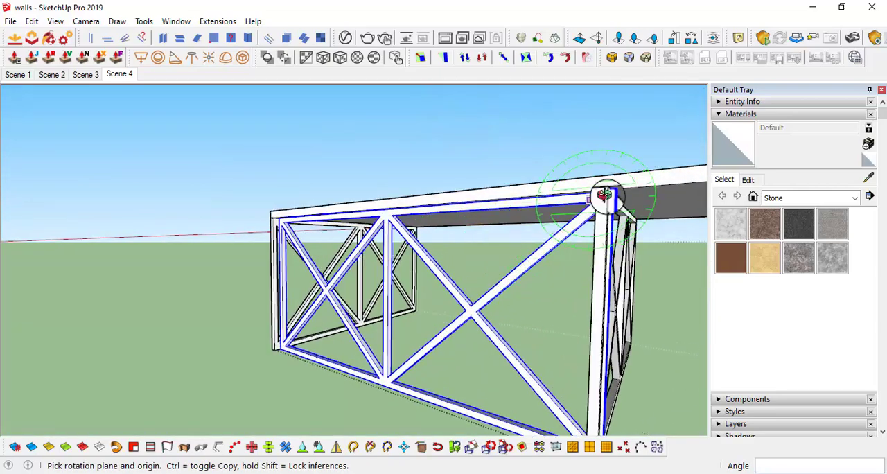
# Move the rotated frame by its upper corner against the inner upper corner of the end leg frame
pyautogui.moveTo(604, 196); pyautogui.dragTo(619, 289, button='middle')
pyautogui.scroll(3, 232, 230)
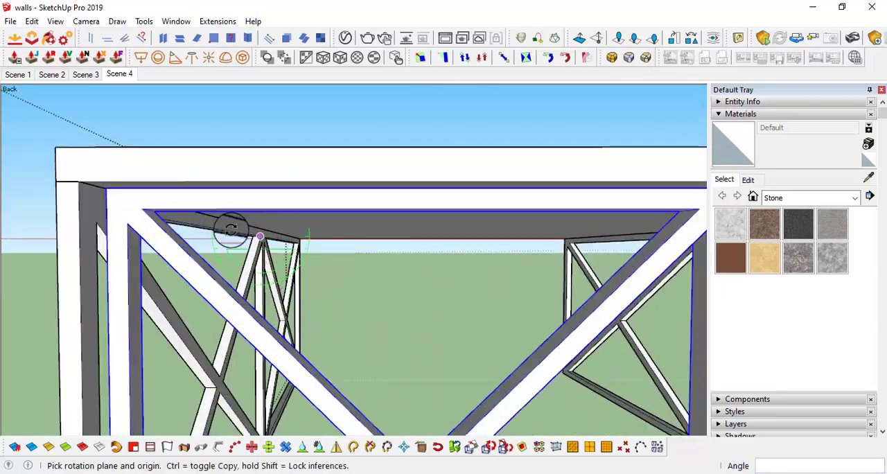
pyautogui.scroll(3, 231, 230)
pyautogui.scroll(-2, 294, 226)
pyautogui.press('m')
pyautogui.scroll(1, 226, 155)
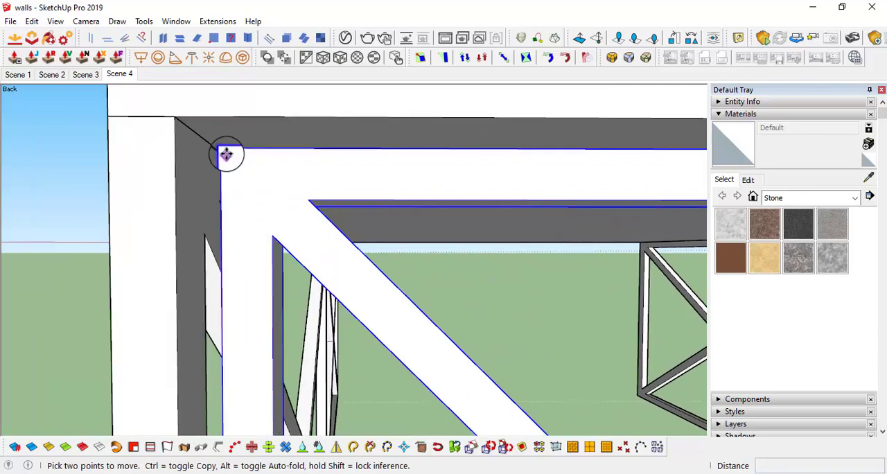
pyautogui.click(225, 147)
pyautogui.click(174, 119)
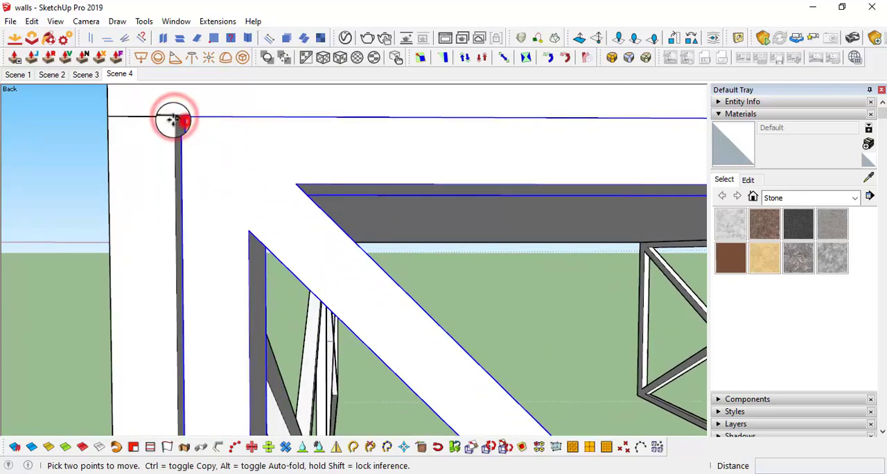
pyautogui.scroll(-6, 218, 137)
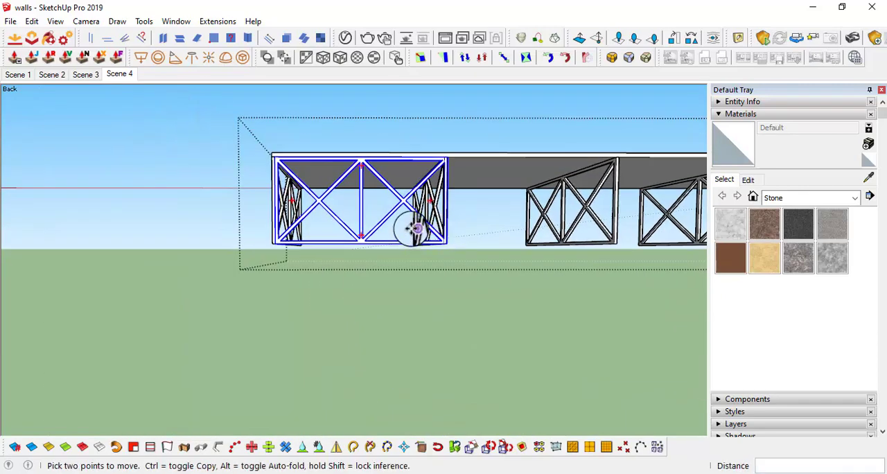
# Scale the rotated frame lengthwise to about 0.98 so it fits between the two neighbouring leg frames
pyautogui.moveTo(457, 191); pyautogui.dragTo(425, 248, button='middle')
pyautogui.press('s')
pyautogui.scroll(5, 425, 274)
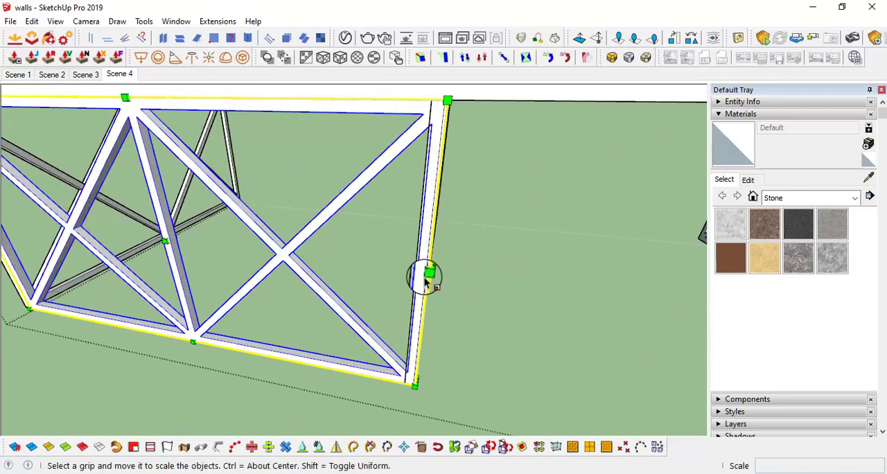
pyautogui.scroll(2, 357, 295)
pyautogui.moveTo(365, 284); pyautogui.dragTo(343, 318)
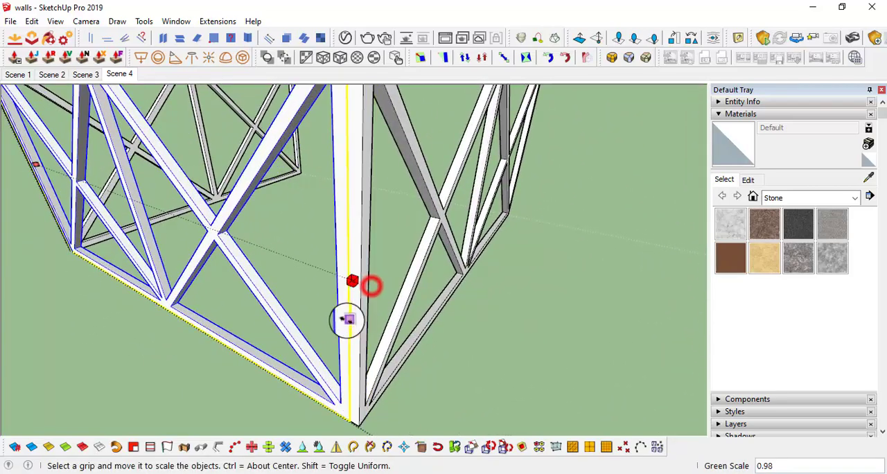
# Move the lengthwise frame 762 mm across the desk's depth to the midpoint of the leg frame
pyautogui.scroll(-5, 357, 313)
pyautogui.moveTo(356, 312); pyautogui.dragTo(336, 191, button='middle')
pyautogui.press('m')
pyautogui.scroll(3, 290, 162)
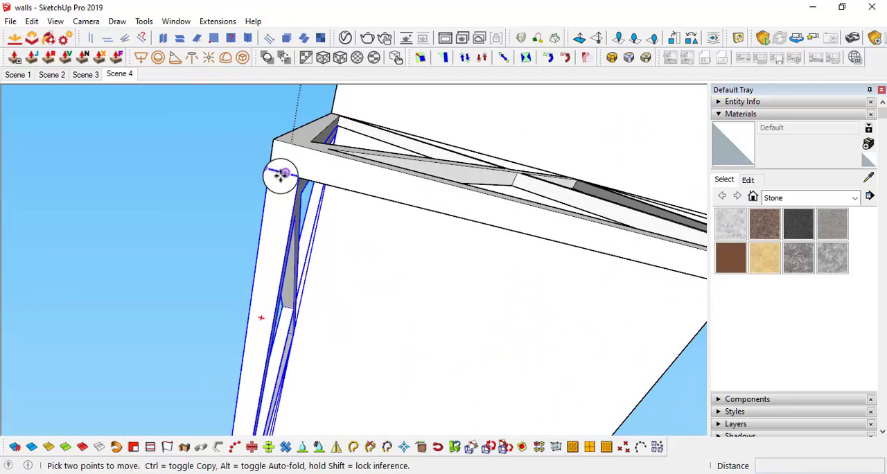
pyautogui.click(281, 175)
pyautogui.scroll(-3, 589, 265)
pyautogui.keyDown('shift'); pyautogui.moveTo(605, 270); pyautogui.dragTo(493, 224, button='middle'); pyautogui.keyUp('shift')
pyautogui.scroll(-2, 514, 220)
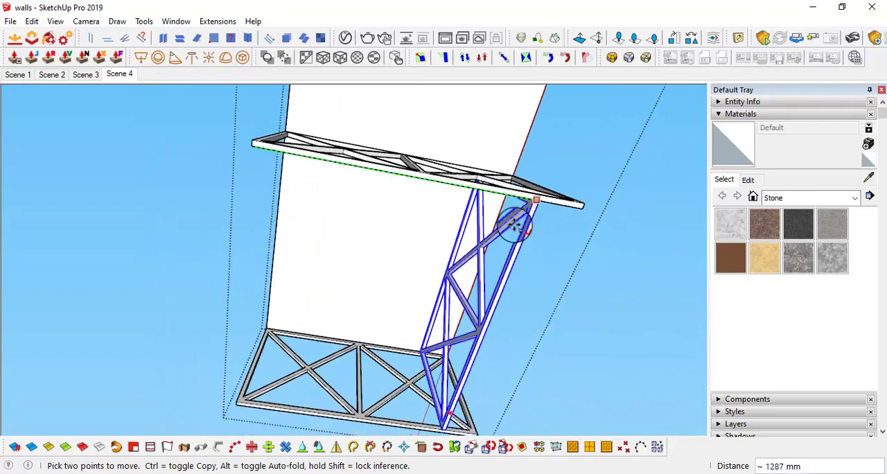
pyautogui.scroll(5, 431, 178)
pyautogui.scroll(2, 418, 176)
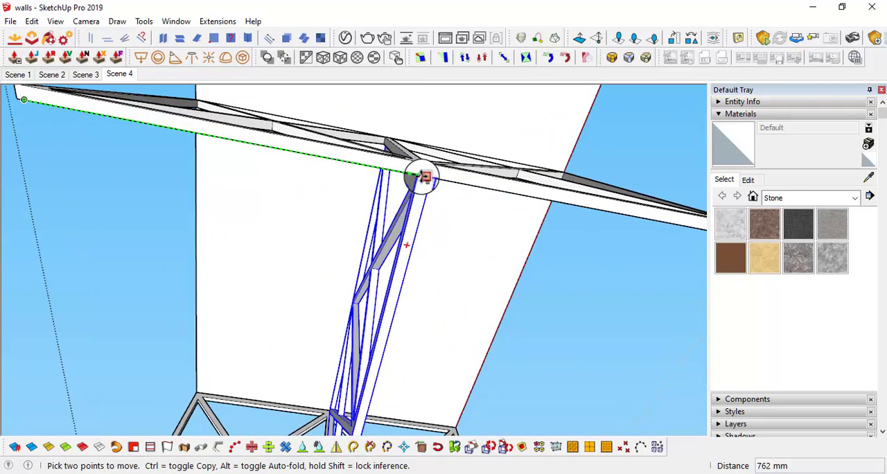
pyautogui.scroll(-4, 443, 215)
# Copy the lengthwise frame by one leg spacing into the next bay and repeat it with *4 to fill every bay
pyautogui.moveTo(432, 280); pyautogui.dragTo(492, 370, button='middle')
pyautogui.moveTo(388, 301); pyautogui.dragTo(349, 187, button='middle')
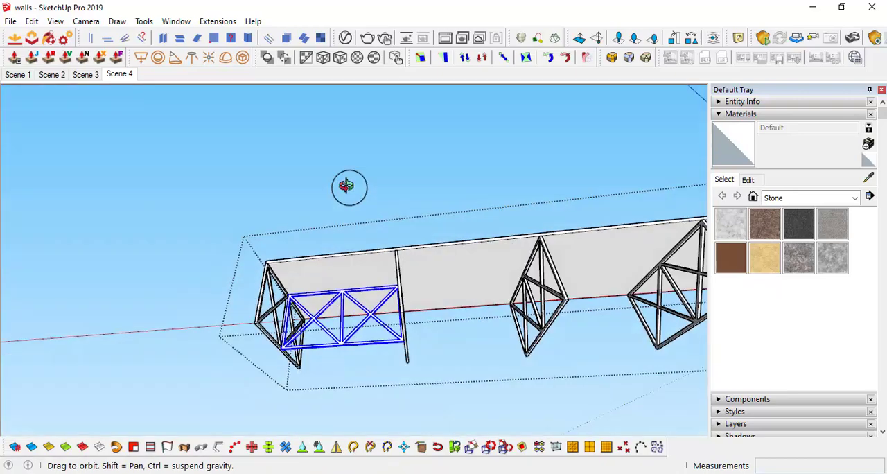
pyautogui.scroll(3, 368, 297)
pyautogui.moveTo(370, 300); pyautogui.dragTo(403, 226, button='middle')
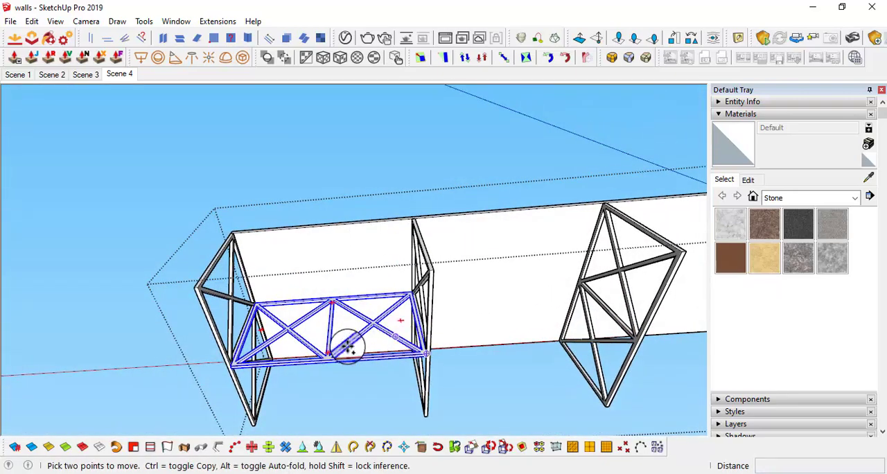
pyautogui.scroll(2, 277, 316)
pyautogui.press('ctrl')
pyautogui.click(134, 259)
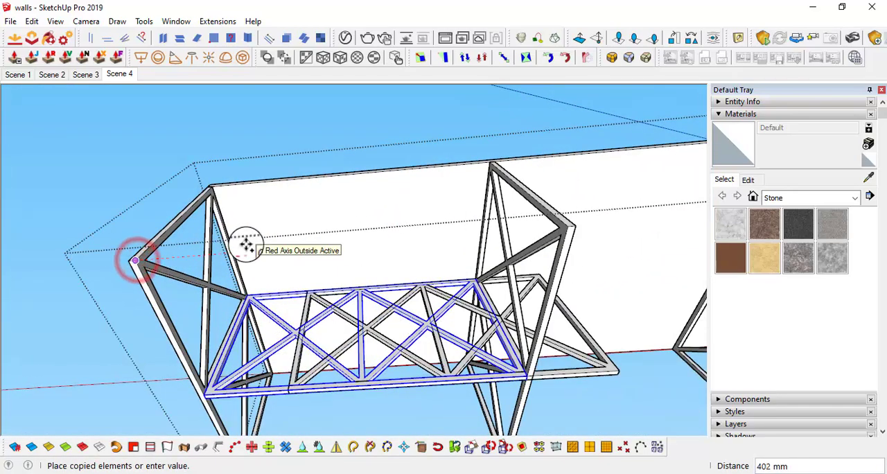
pyautogui.moveTo(328, 257); pyautogui.dragTo(344, 228, button='middle')
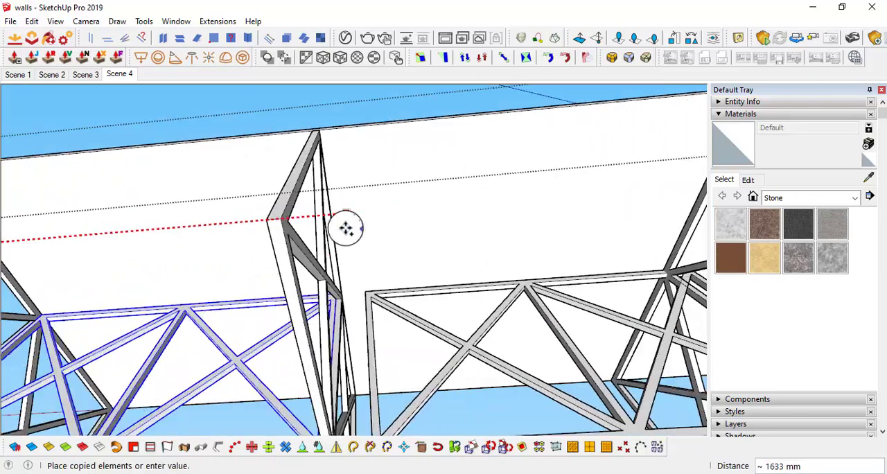
pyautogui.click(284, 220)
pyautogui.scroll(-3, 321, 239)
pyautogui.moveTo(346, 258); pyautogui.dragTo(273, 366, button='middle')
pyautogui.scroll(-2, 309, 311)
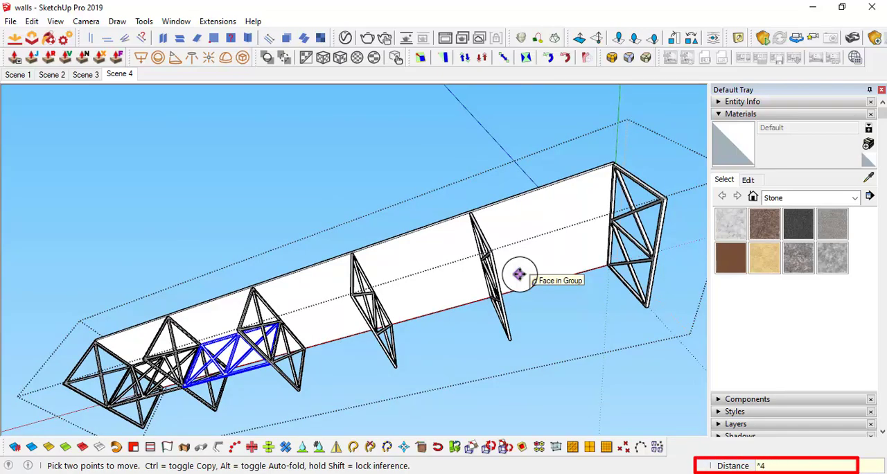
pyautogui.press('Return')
# Open the tabletop group and copy its long top edge 762 mm to the middle of the top face
pyautogui.scroll(-3, 525, 283)
pyautogui.moveTo(525, 284); pyautogui.dragTo(408, 414, button='middle')
pyautogui.moveTo(370, 376); pyautogui.dragTo(544, 317, button='middle')
pyautogui.moveTo(503, 363); pyautogui.dragTo(481, 368, button='middle')
pyautogui.scroll(-4, 481, 362)
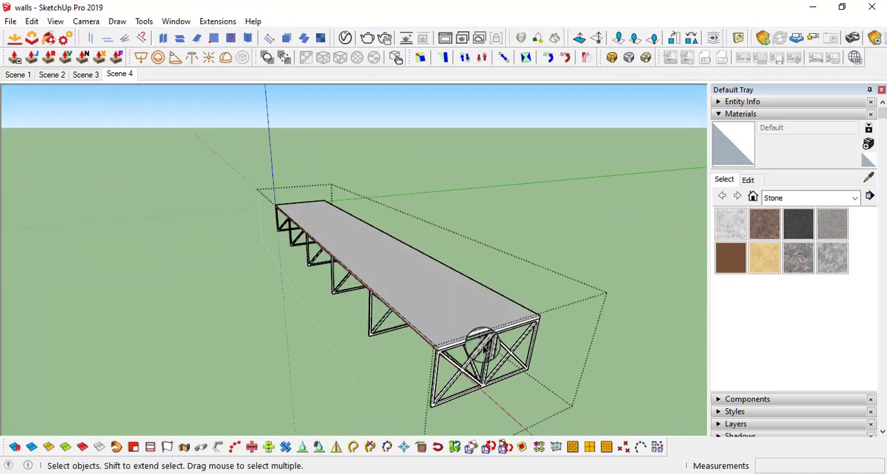
pyautogui.scroll(4, 445, 338)
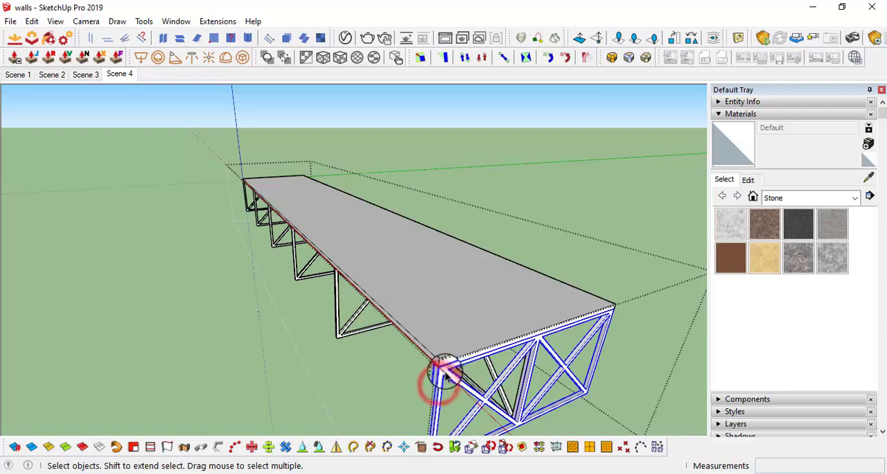
pyautogui.moveTo(444, 374); pyautogui.dragTo(435, 320, button='middle')
pyautogui.moveTo(432, 356); pyautogui.dragTo(386, 234, button='middle')
pyautogui.moveTo(431, 287); pyautogui.dragTo(378, 311, button='middle')
pyautogui.doubleClick(417, 329)
pyautogui.scroll(2, 212, 358)
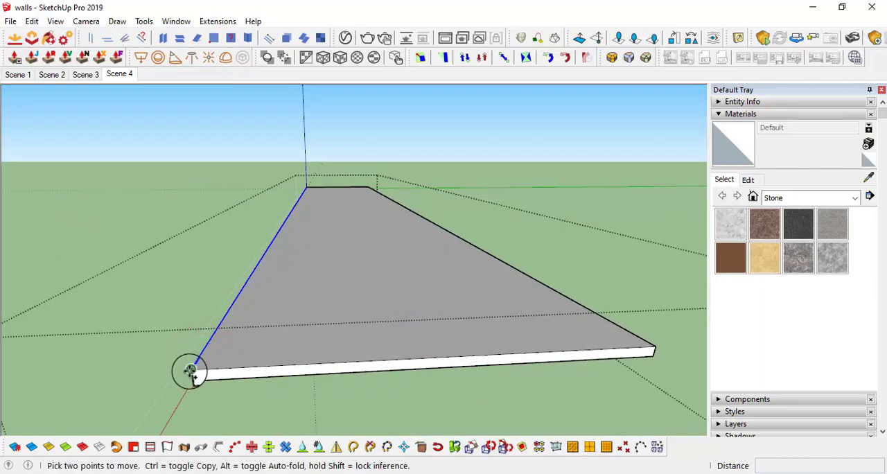
pyautogui.press('ctrl')
pyautogui.click(190, 371)
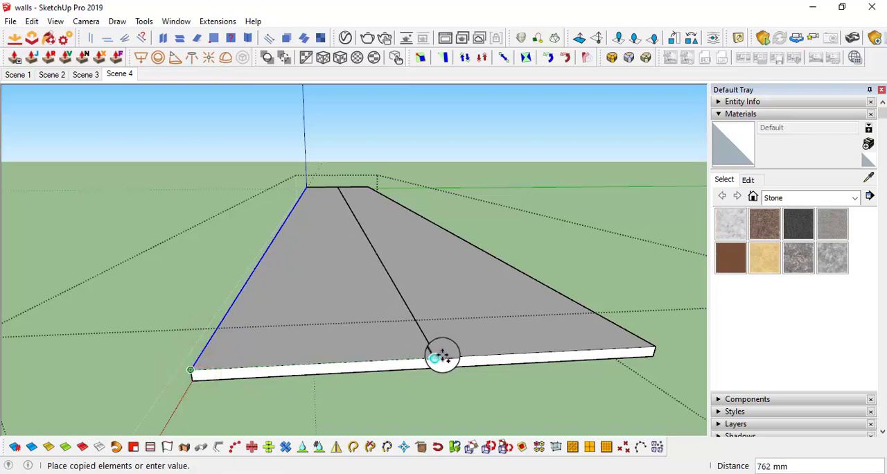
pyautogui.moveTo(457, 354); pyautogui.dragTo(445, 362, button='middle')
# Copy the tabletop's centre line .5" sideways to outline a narrow strip along the desk
pyautogui.scroll(2, 447, 363)
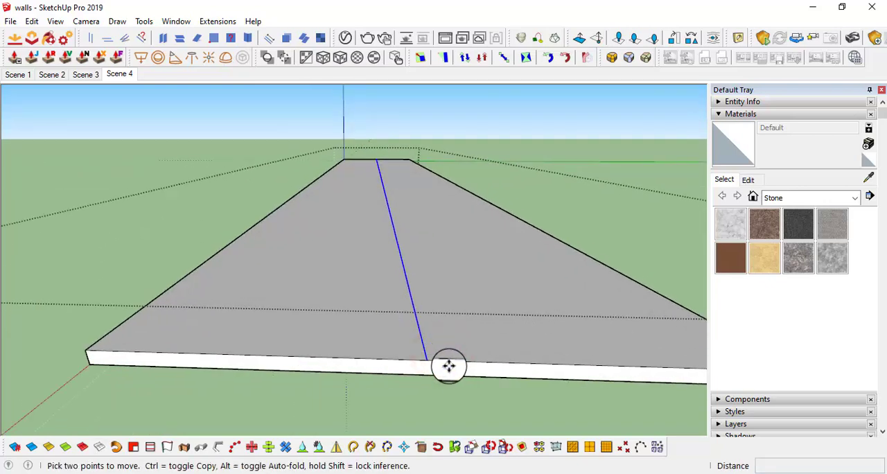
pyautogui.scroll(1, 449, 365)
pyautogui.press('ctrl')
pyautogui.click(426, 360)
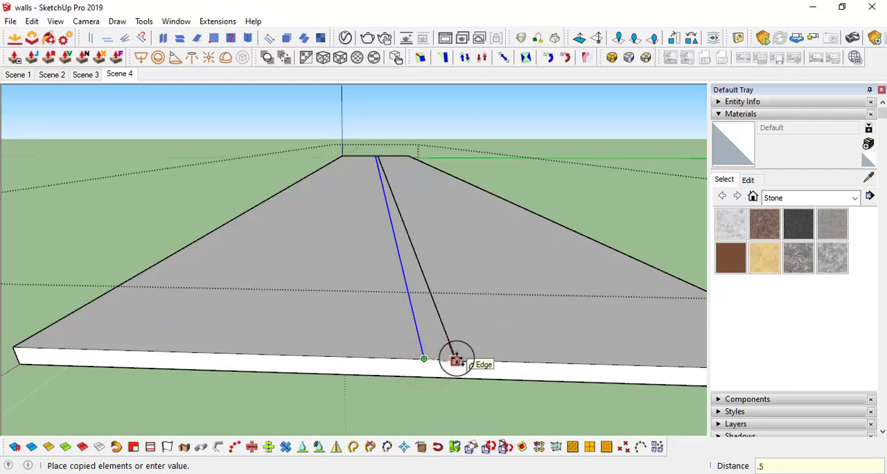
pyautogui.press('space')
pyautogui.scroll(2, 403, 365)
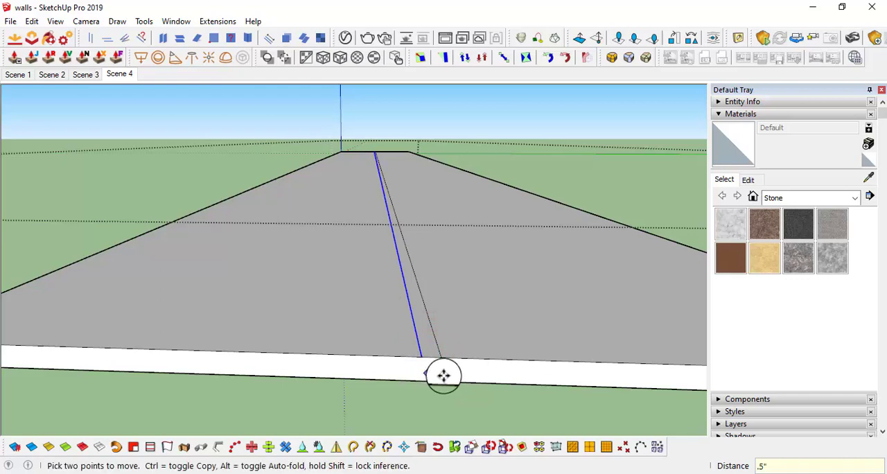
# Extrude the narrow centre strip 9" upward as a desk divider and leave the tabletop group
pyautogui.press('p')
pyautogui.click(432, 345)
pyautogui.scroll(-4, 463, 229)
pyautogui.moveTo(467, 222); pyautogui.dragTo(708, 205, button='middle')
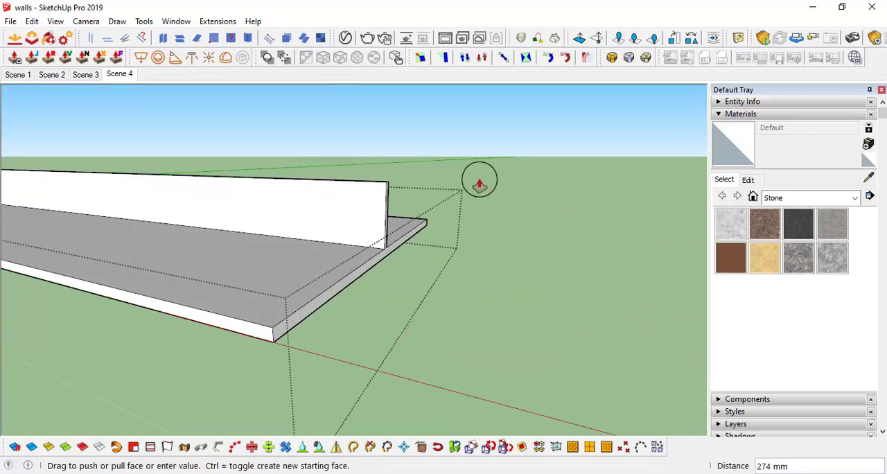
pyautogui.scroll(-3, 480, 185)
pyautogui.moveTo(480, 198); pyautogui.dragTo(548, 226, button='middle')
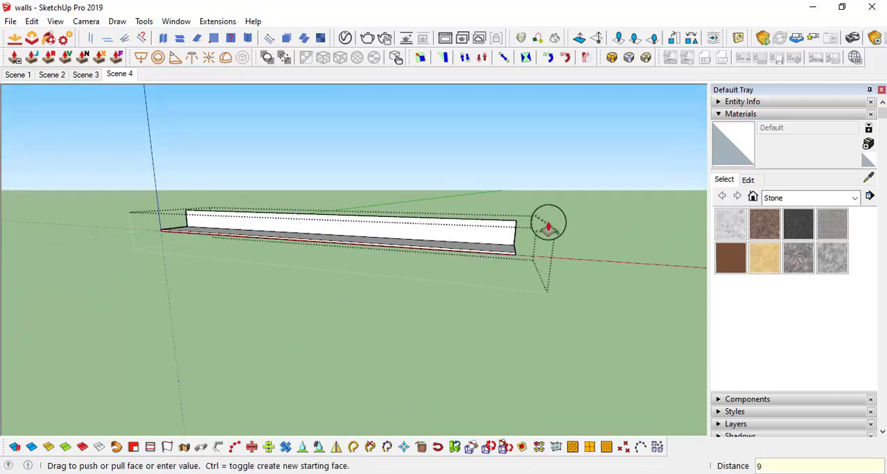
pyautogui.press('Return')
pyautogui.moveTo(286, 203); pyautogui.dragTo(416, 270, button='middle')
pyautogui.press('space')
pyautogui.click(578, 317)
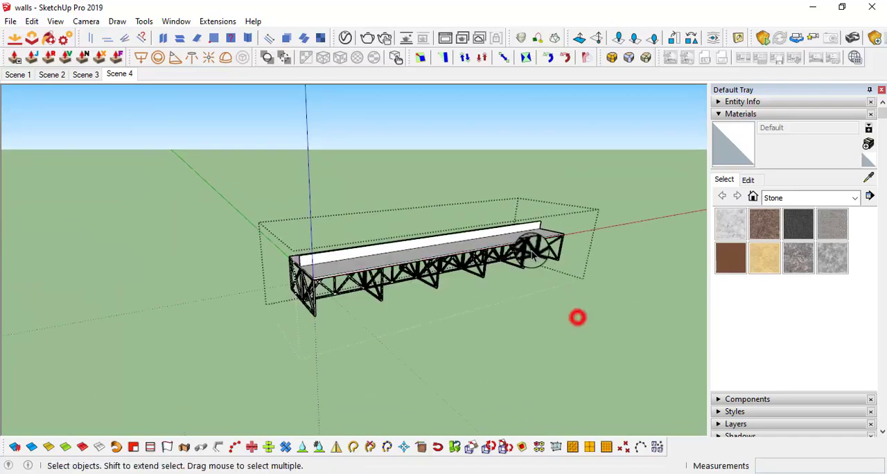
pyautogui.moveTo(462, 229); pyautogui.dragTo(397, 285, button='middle')
pyautogui.scroll(2, 326, 271)
pyautogui.scroll(2, 354, 290)
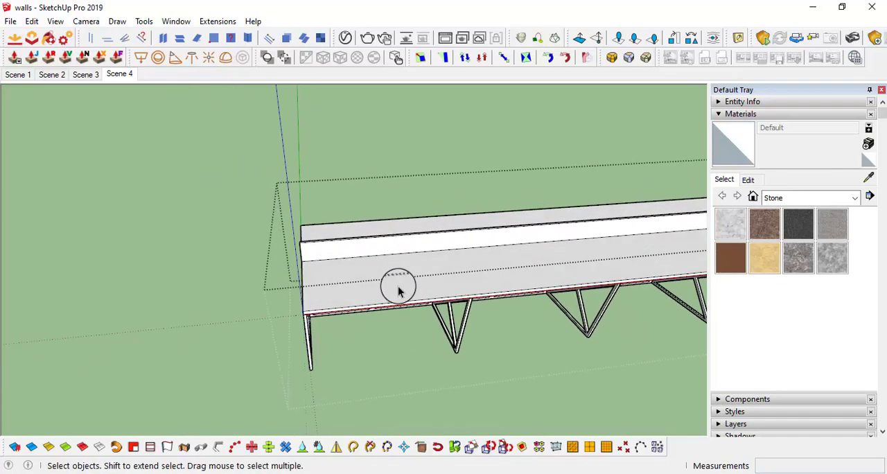
pyautogui.scroll(2, 397, 285)
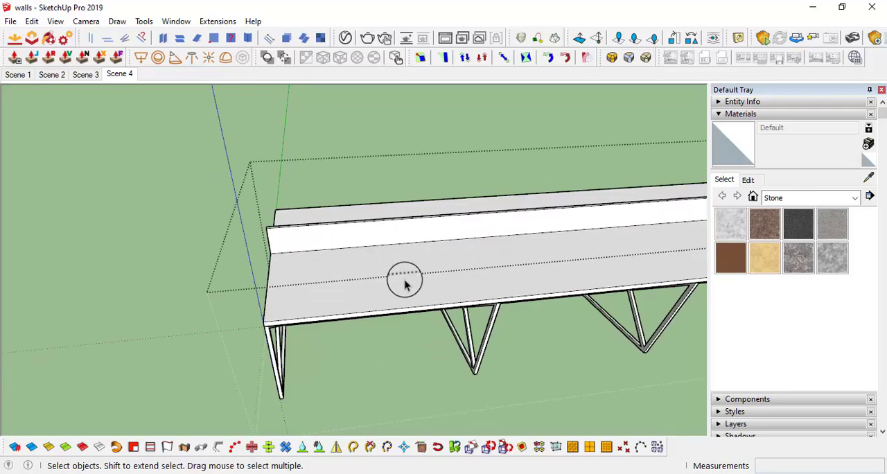
pyautogui.moveTo(405, 284); pyautogui.dragTo(332, 234, button='middle')
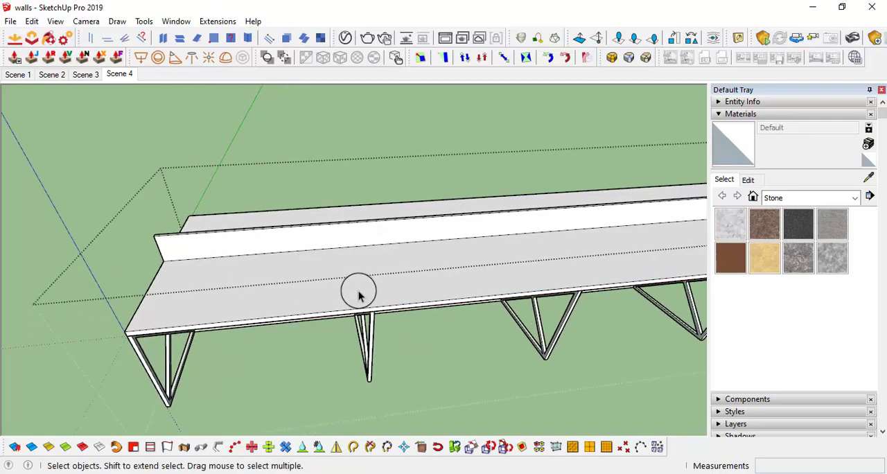
pyautogui.moveTo(358, 297); pyautogui.dragTo(465, 290, button='middle')
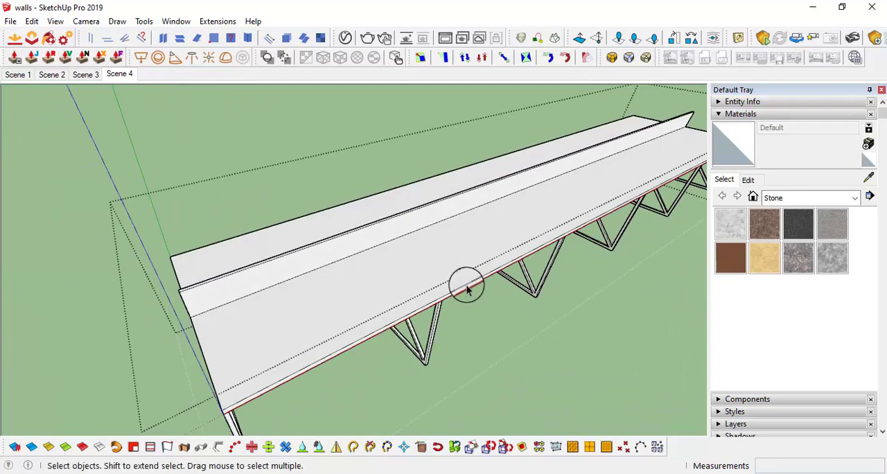
# Place a guide line on the tabletop parallel to its short end edge at a distance of 1.5'
pyautogui.moveTo(456, 290); pyautogui.dragTo(337, 192, button='middle')
pyautogui.scroll(5, 283, 254)
pyautogui.scroll(-2, 307, 285)
pyautogui.click(307, 286)
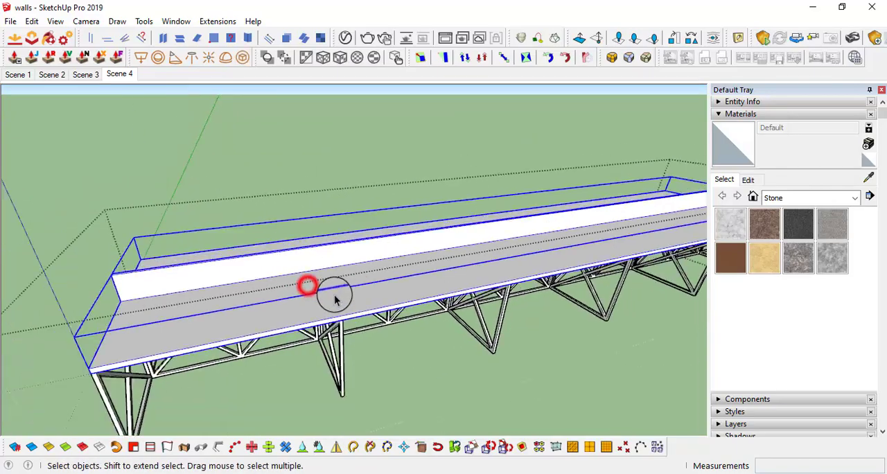
pyautogui.moveTo(334, 298); pyautogui.dragTo(500, 269, button='middle')
pyautogui.scroll(3, 415, 283)
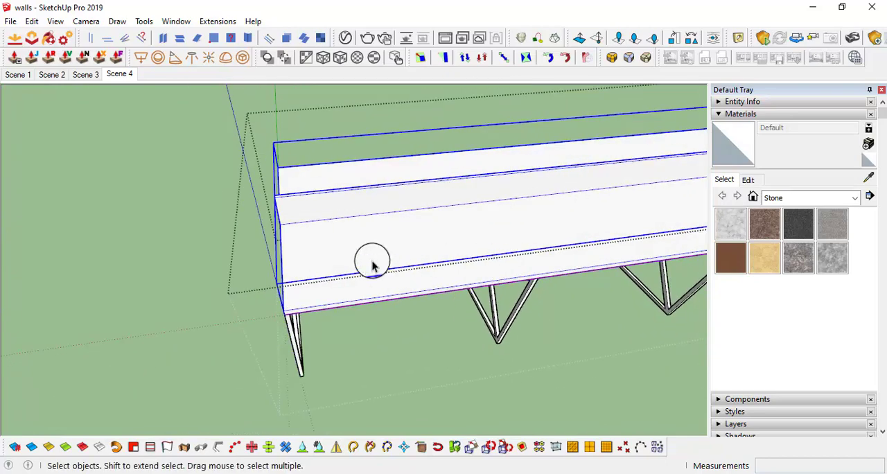
pyautogui.moveTo(371, 261); pyautogui.dragTo(288, 294, button='middle')
pyautogui.press('l')
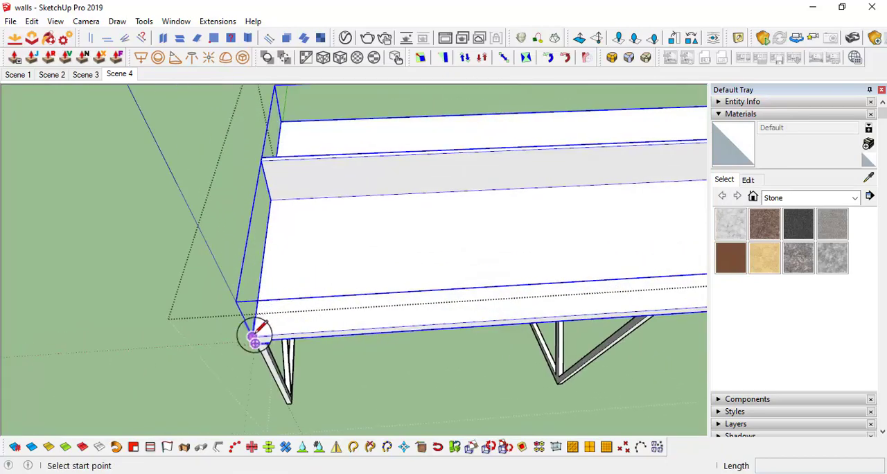
pyautogui.scroll(2, 256, 336)
pyautogui.press('t')
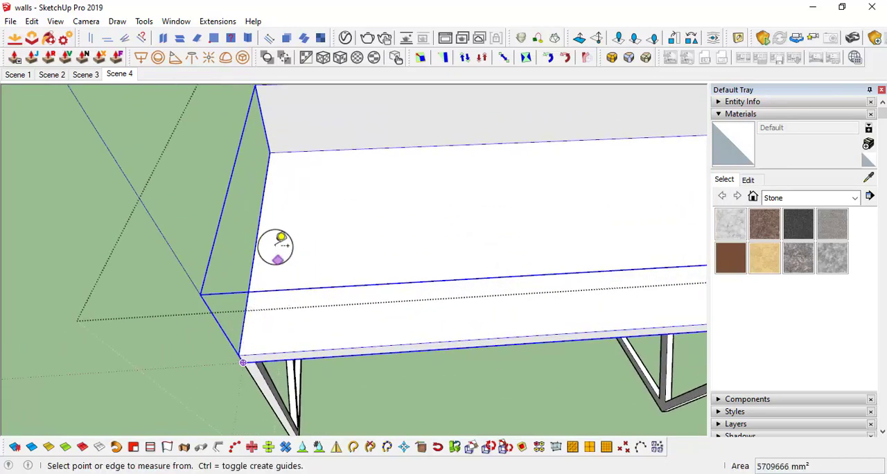
pyautogui.click(253, 238)
pyautogui.scroll(-2, 360, 222)
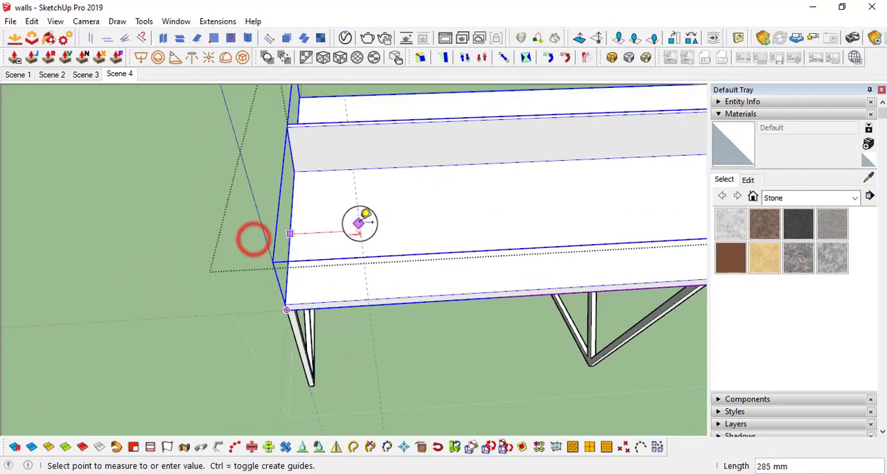
pyautogui.scroll(-2, 393, 229)
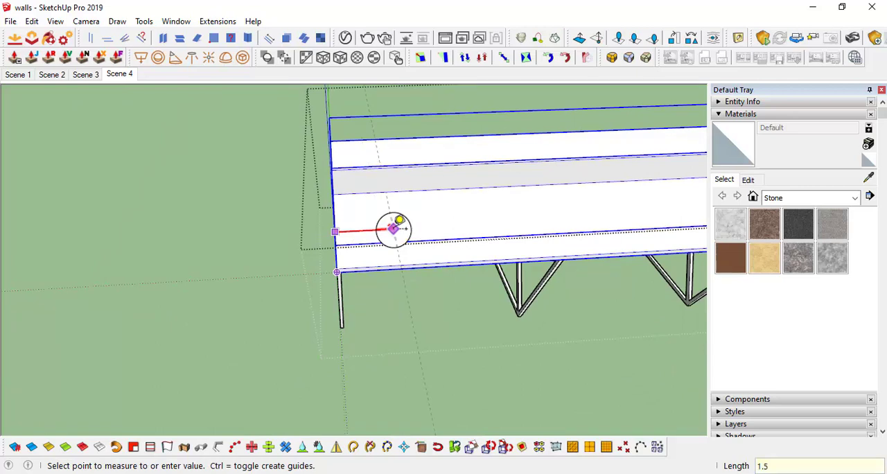
pyautogui.scroll(1, 408, 229)
# Draw a rectangle on the tabletop from the desk's long-edge corner to the guide line, stopping short of the centre divider
pyautogui.press('r')
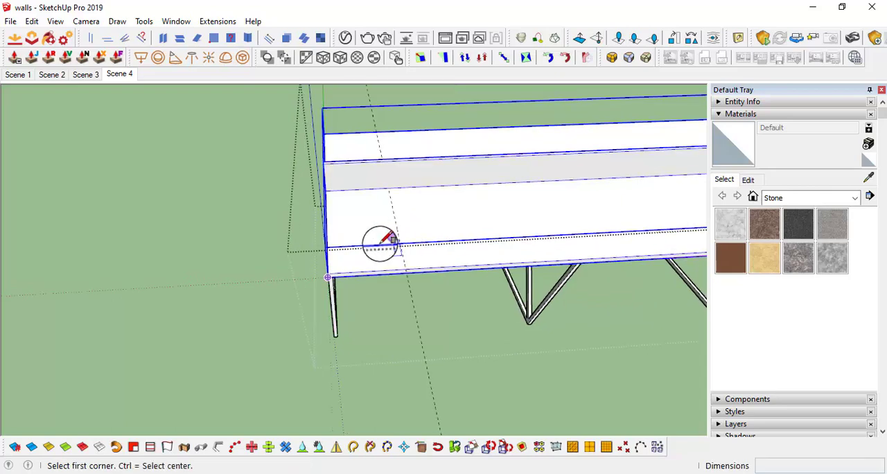
pyautogui.scroll(3, 378, 244)
pyautogui.click(299, 292)
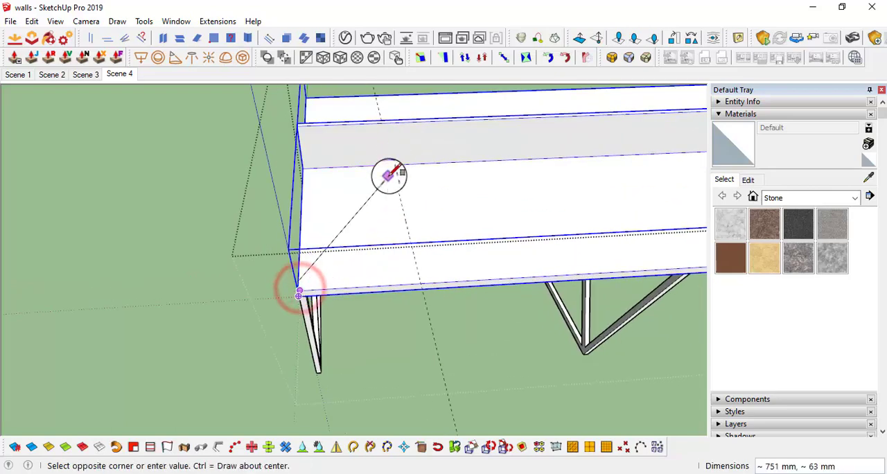
pyautogui.press('Escape')
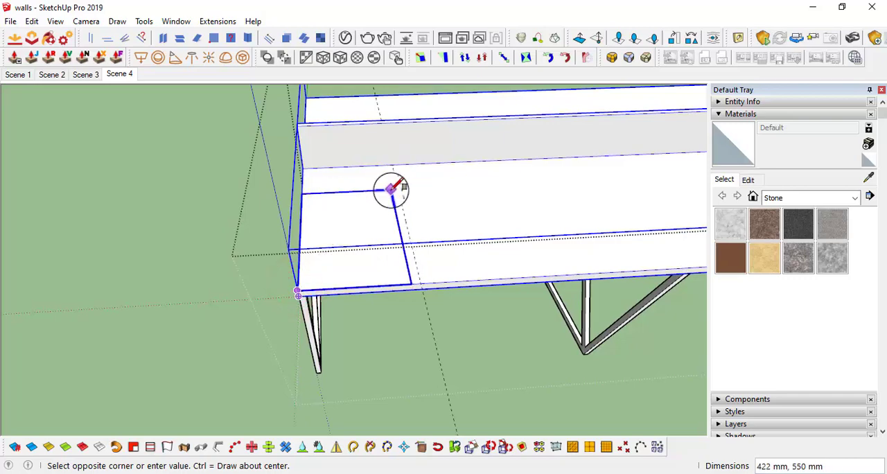
pyautogui.click(395, 174)
# Move the rectangle's inner edge to the foot of the centre divider
pyautogui.scroll(2, 396, 172)
pyautogui.moveTo(398, 156); pyautogui.dragTo(640, 220, button='middle')
pyautogui.scroll(3, 377, 199)
pyautogui.press('space')
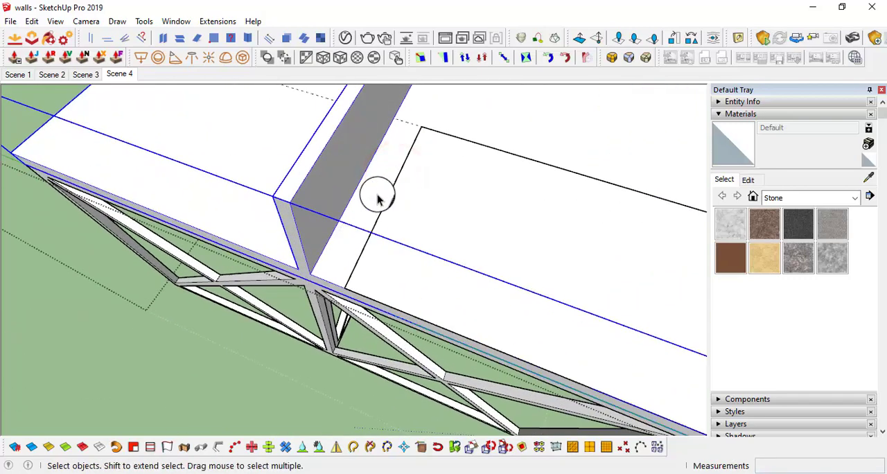
pyautogui.moveTo(392, 190); pyautogui.dragTo(430, 193, button='middle')
pyautogui.press('m')
pyautogui.scroll(3, 418, 175)
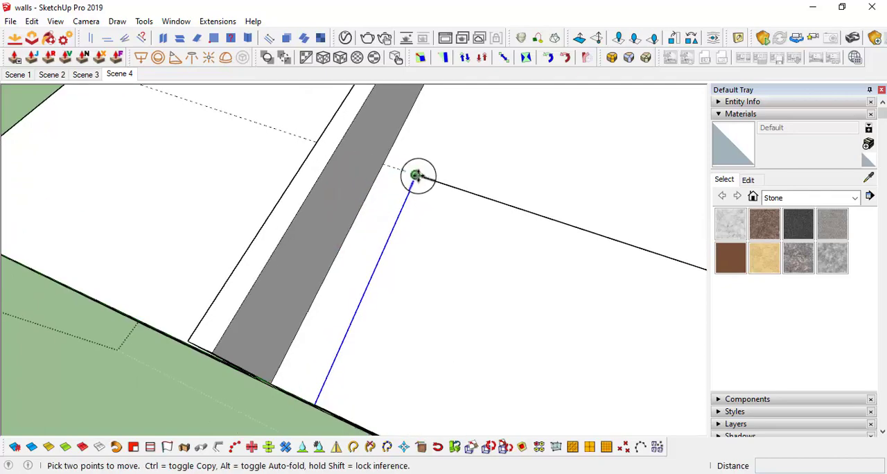
pyautogui.click(419, 174)
pyautogui.scroll(-3, 388, 164)
# Extrude the rectangle at the desk's end upward by 2'
pyautogui.moveTo(386, 161); pyautogui.dragTo(469, 257, button='middle')
pyautogui.scroll(2, 475, 271)
pyautogui.press('p')
pyautogui.click(469, 243)
pyautogui.scroll(-2, 463, 132)
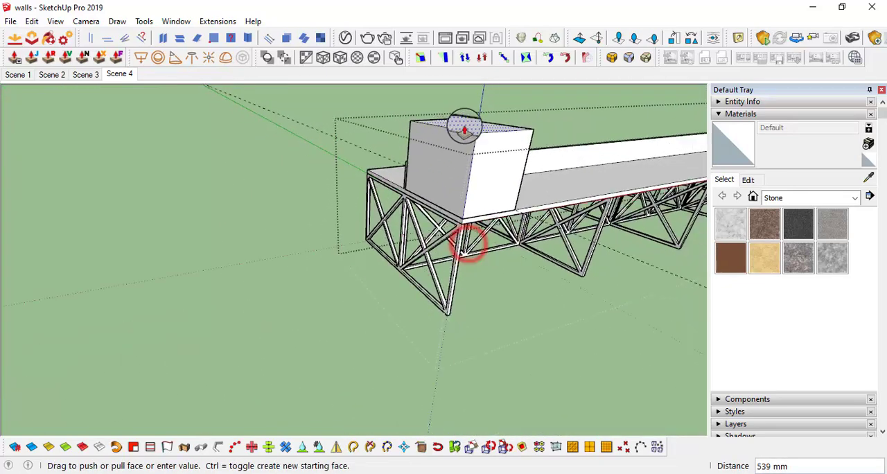
pyautogui.keyDown('shift'); pyautogui.moveTo(462, 150); pyautogui.dragTo(391, 134, button='middle'); pyautogui.keyUp('shift')
pyautogui.write("2'")
pyautogui.press('Return')
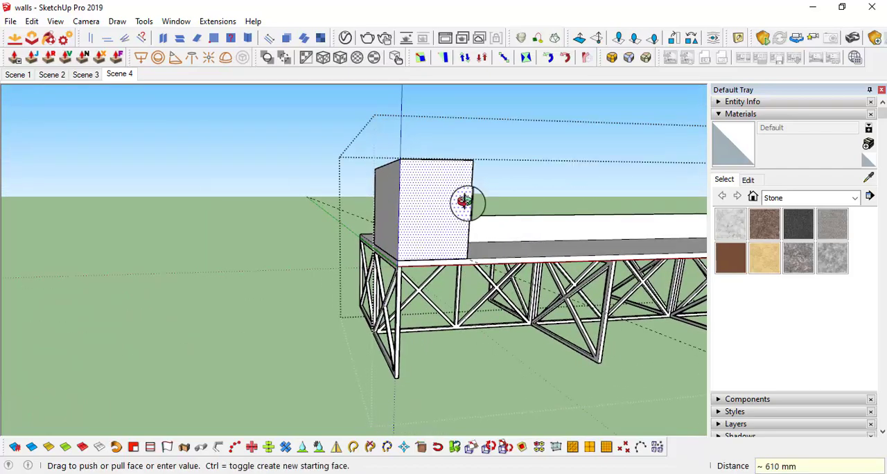
# Push the box's large side face facing along the desk inward by 3"
pyautogui.moveTo(467, 201); pyautogui.dragTo(397, 261, button='middle')
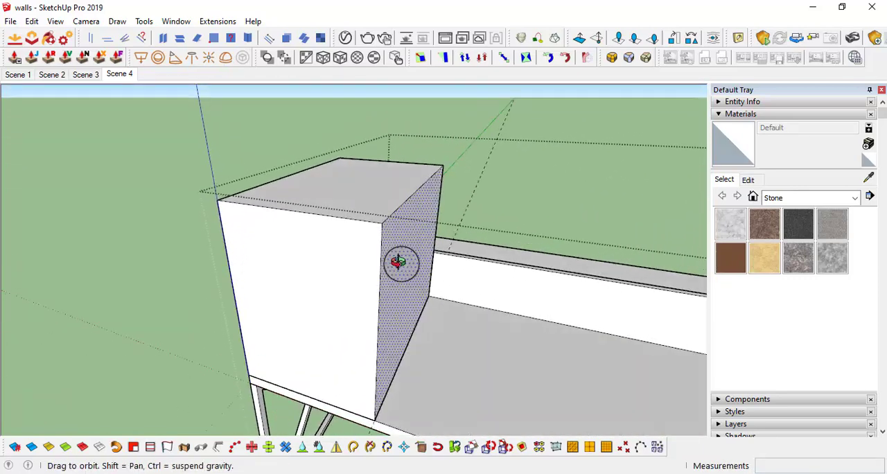
pyautogui.click(396, 261)
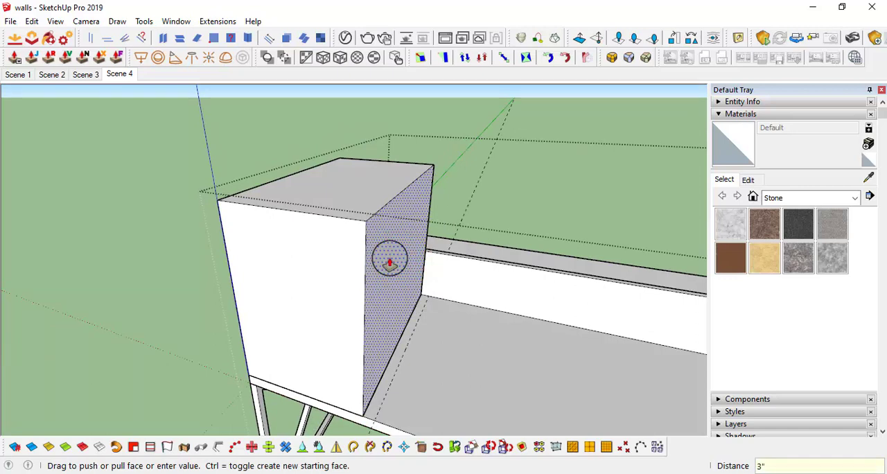
pyautogui.press('Return')
# Make a component from the whole box, keeping the default settings
pyautogui.scroll(-3, 395, 260)
pyautogui.press('space')
pyautogui.moveTo(396, 261); pyautogui.dragTo(418, 282, button='middle')
pyautogui.rightClick(451, 297)
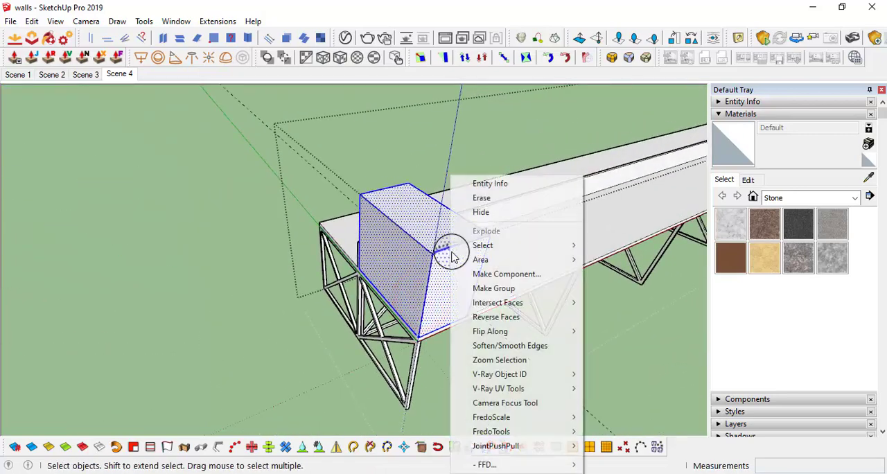
pyautogui.click(485, 273)
pyautogui.click(259, 374)
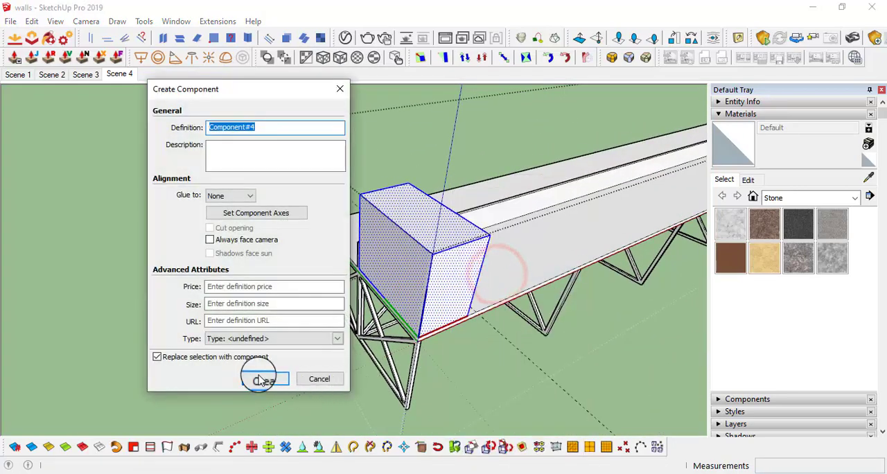
# Erase the guide line beside the box
pyautogui.moveTo(437, 300); pyautogui.dragTo(394, 351, button='middle')
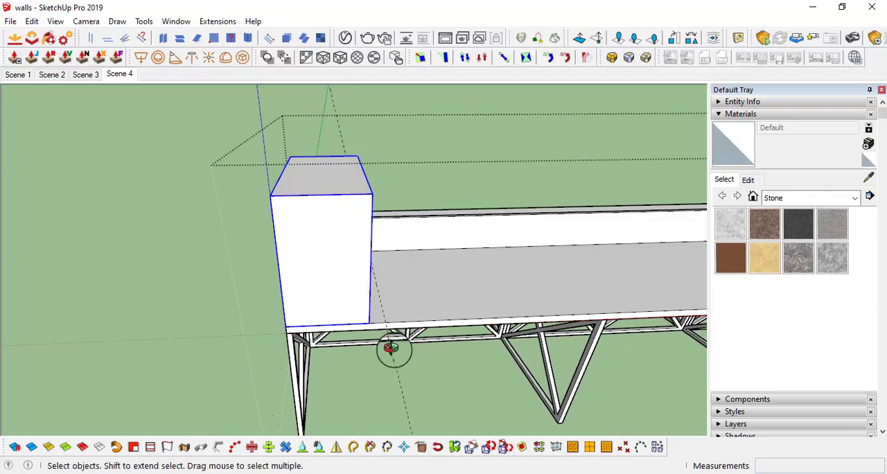
pyautogui.press('e')
pyautogui.scroll(-2, 384, 388)
pyautogui.moveTo(389, 382); pyautogui.dragTo(381, 383)
pyautogui.press('space')
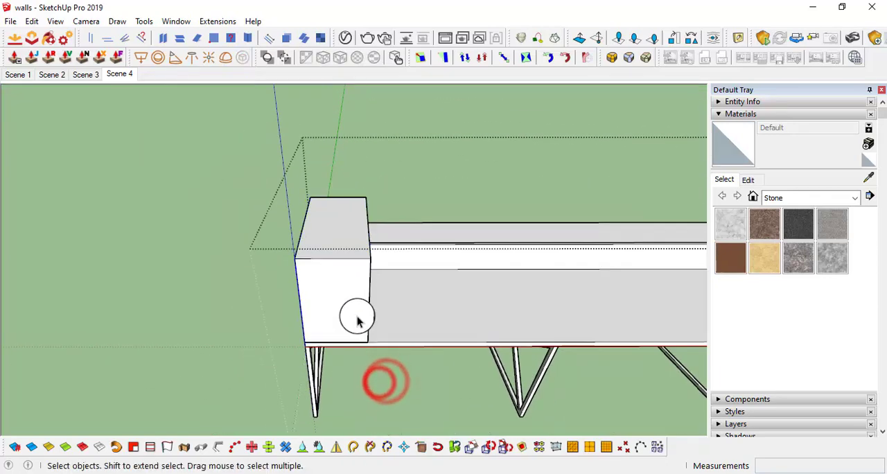
# Move the box component along the desk's long edge until its far corner lines up with the second leg frame
pyautogui.click(357, 315)
pyautogui.scroll(2, 368, 341)
pyautogui.moveTo(367, 339); pyautogui.dragTo(362, 317, button='middle')
pyautogui.press('m')
pyautogui.click(357, 298)
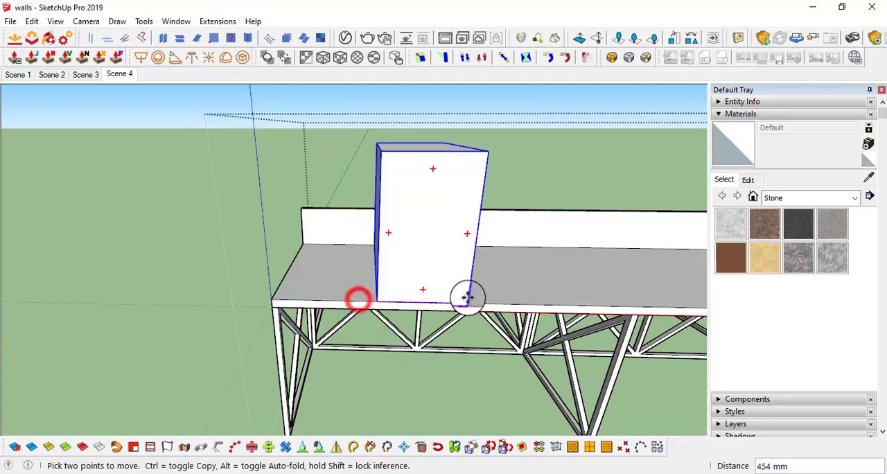
pyautogui.scroll(-2, 495, 305)
pyautogui.moveTo(489, 303); pyautogui.dragTo(428, 291, button='middle')
pyautogui.scroll(4, 478, 292)
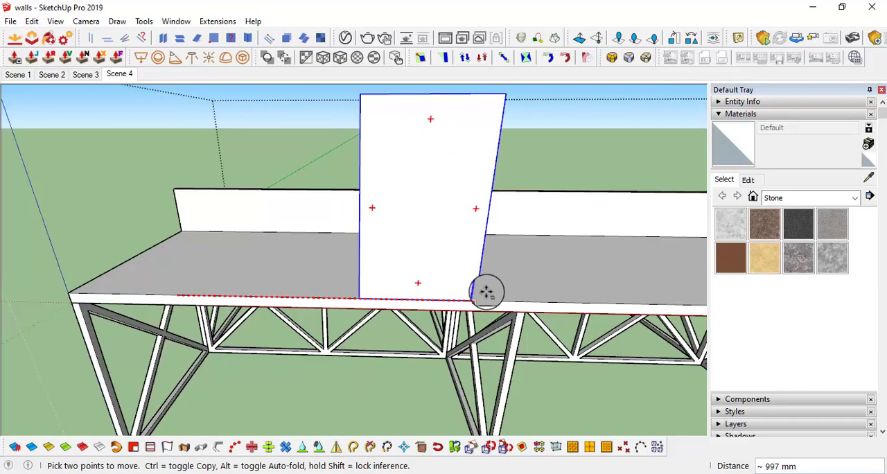
pyautogui.moveTo(521, 301); pyautogui.dragTo(507, 317, button='middle')
pyautogui.scroll(-4, 537, 319)
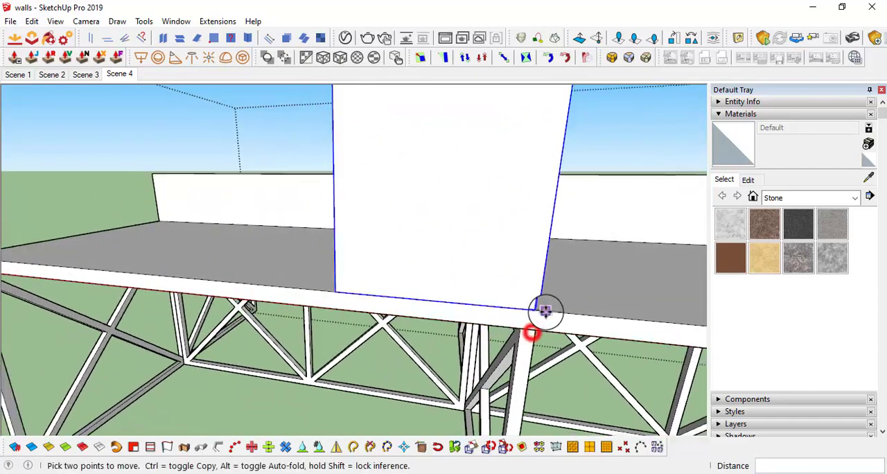
# Copy the box component across the centre divider to the other half of the tabletop
pyautogui.moveTo(513, 286); pyautogui.dragTo(880, 417, button='middle')
pyautogui.scroll(4, 413, 204)
pyautogui.moveTo(413, 205); pyautogui.dragTo(381, 246, button='middle')
pyautogui.scroll(2, 345, 251)
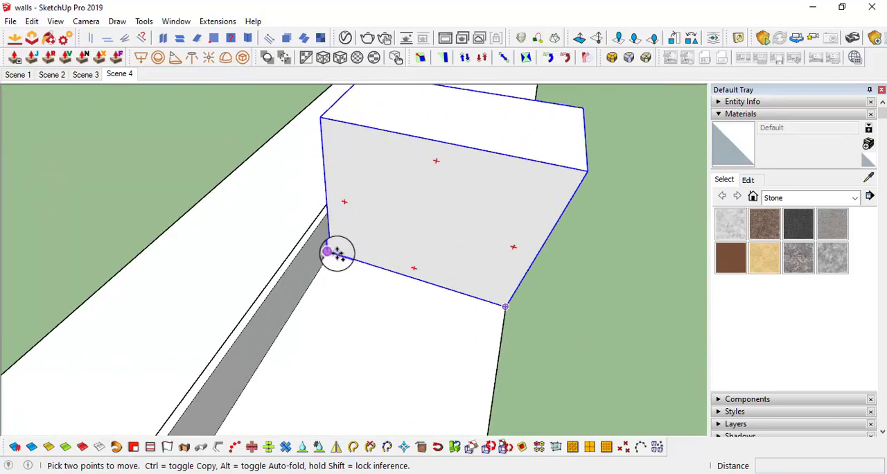
pyautogui.click(336, 252)
pyautogui.moveTo(254, 235); pyautogui.dragTo(346, 300, button='middle')
pyautogui.click(348, 302)
pyautogui.scroll(-5, 426, 252)
pyautogui.moveTo(458, 235); pyautogui.dragTo(534, 309, button='middle')
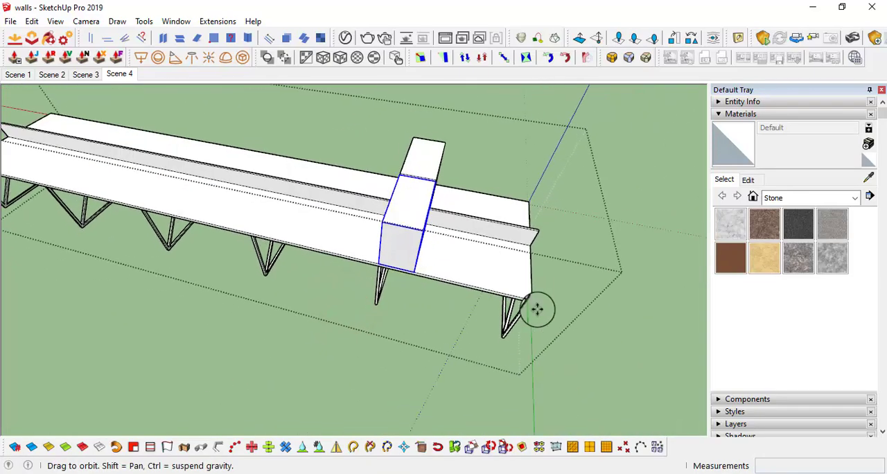
# Select both boxes and copy the pair along the desk by one leg spacing to the next leg frame
pyautogui.moveTo(464, 206); pyautogui.dragTo(460, 302, button='middle')
pyautogui.moveTo(353, 271); pyautogui.dragTo(431, 216, button='middle')
pyautogui.press('space')
pyautogui.moveTo(425, 294); pyautogui.dragTo(480, 224, button='middle')
pyautogui.press('m')
pyautogui.scroll(4, 465, 236)
pyautogui.click(431, 253)
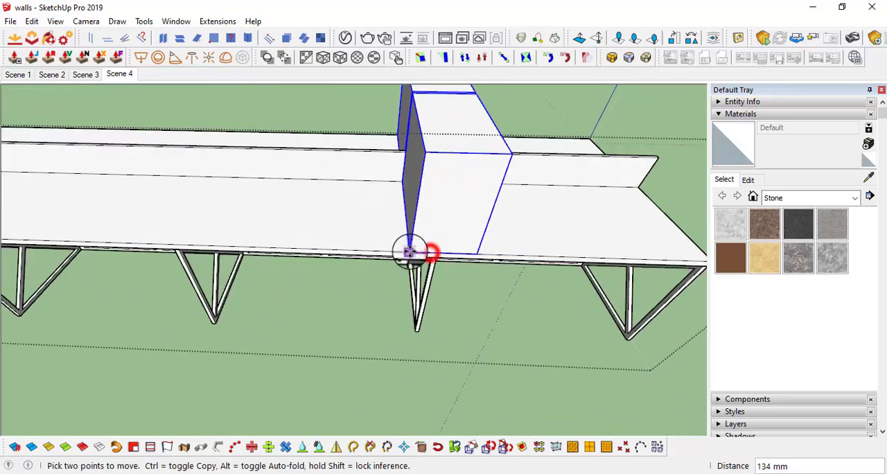
pyautogui.press('ctrl')
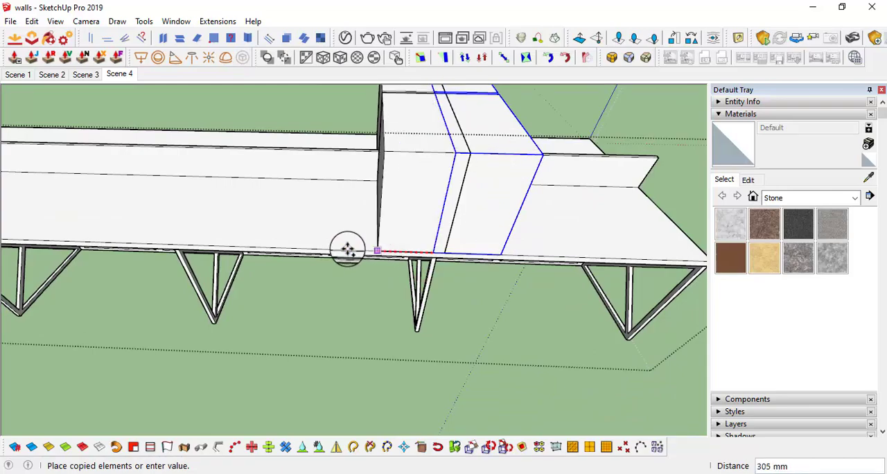
pyautogui.moveTo(311, 228); pyautogui.dragTo(378, 134, button='middle')
pyautogui.scroll(3, 340, 140)
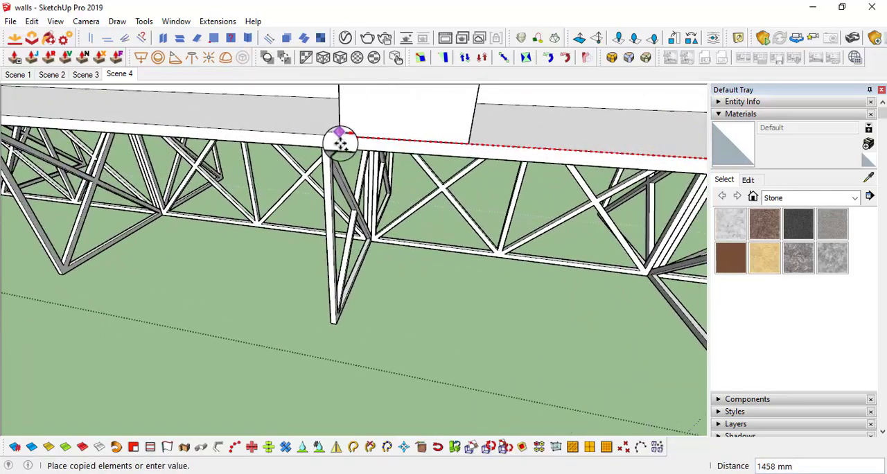
pyautogui.scroll(3, 339, 141)
pyautogui.scroll(-5, 328, 162)
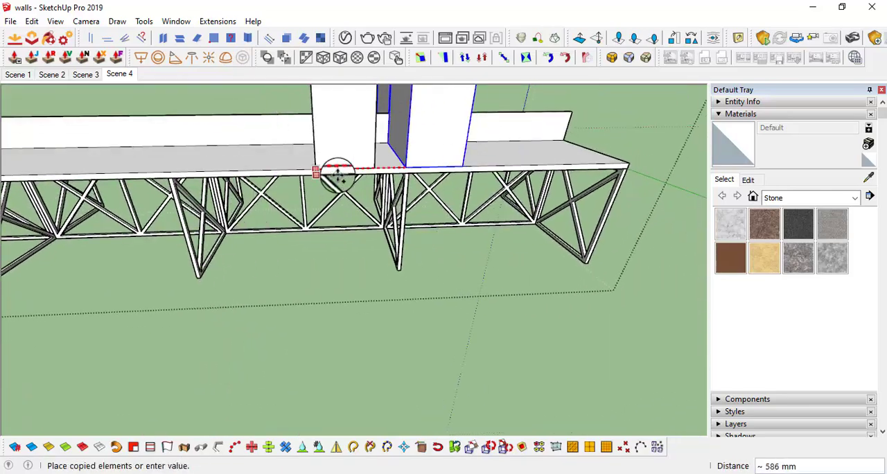
pyautogui.scroll(2, 337, 174)
pyautogui.keyDown('shift'); pyautogui.moveTo(221, 164); pyautogui.dragTo(509, 173, button='middle'); pyautogui.keyUp('shift')
pyautogui.scroll(3, 485, 188)
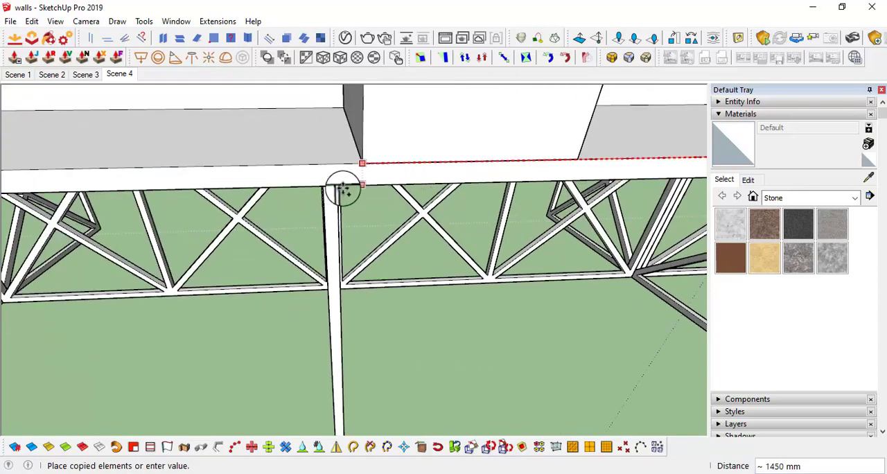
pyautogui.click(330, 187)
# Repeat the box pair's copy along the desk to make five evenly spaced pairs, then clear the selection
pyautogui.scroll(-3, 422, 185)
pyautogui.scroll(-3, 422, 186)
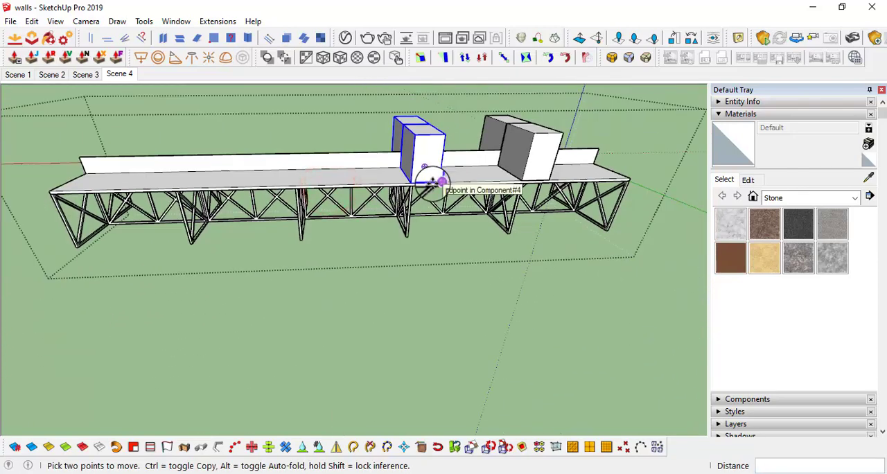
pyautogui.press('Return')
pyautogui.scroll(-3, 429, 183)
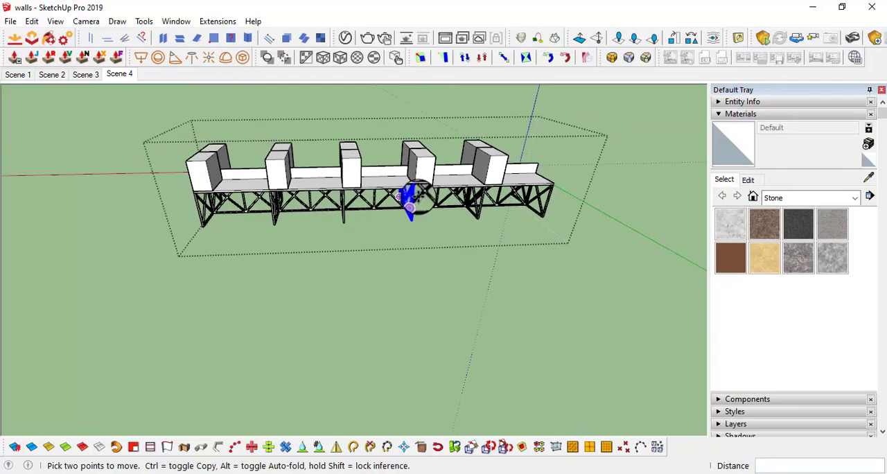
pyautogui.moveTo(409, 198); pyautogui.dragTo(500, 201, button='middle')
pyautogui.press('space')
pyautogui.click(385, 254)
# Open the box component for editing and offset its large side face's outline inward by .75"
pyautogui.scroll(3, 432, 258)
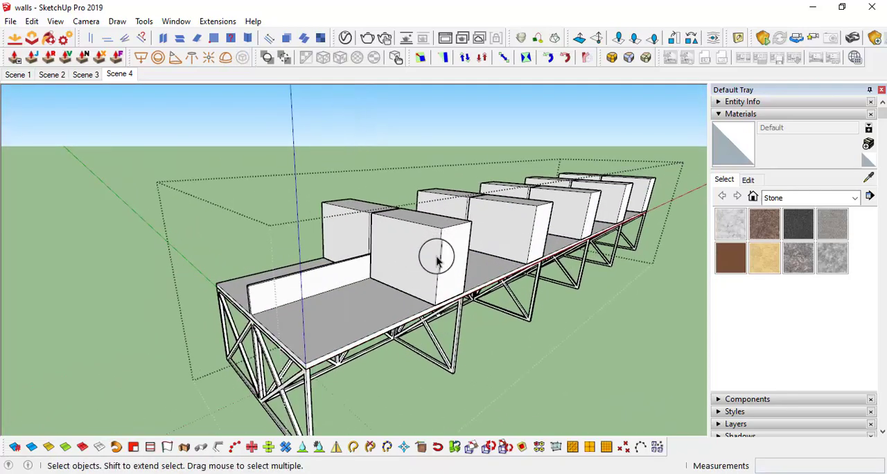
pyautogui.doubleClick(430, 244)
pyautogui.scroll(2, 413, 257)
pyautogui.moveTo(387, 243); pyautogui.dragTo(418, 216, button='middle')
pyautogui.click(411, 214)
pyautogui.scroll(3, 381, 237)
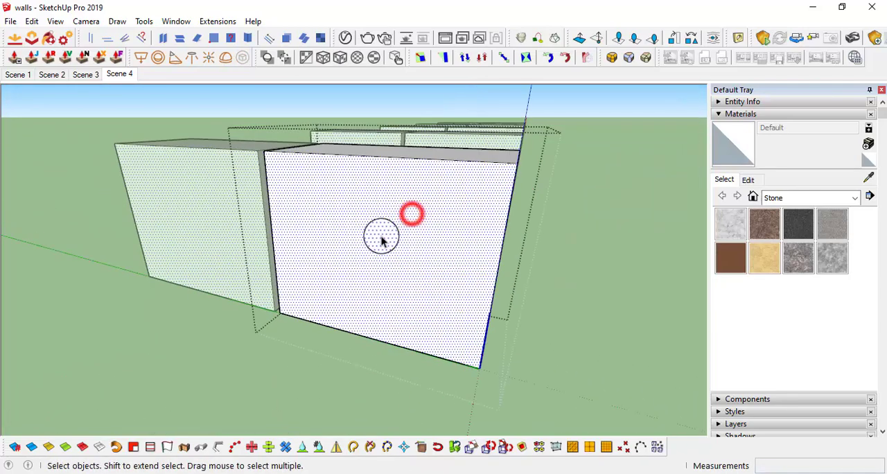
pyautogui.press('f')
pyautogui.click(302, 153)
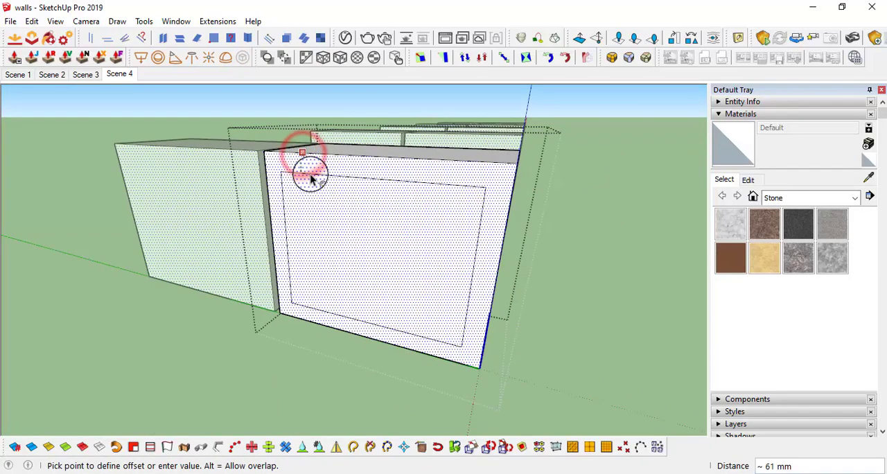
pyautogui.press('Return')
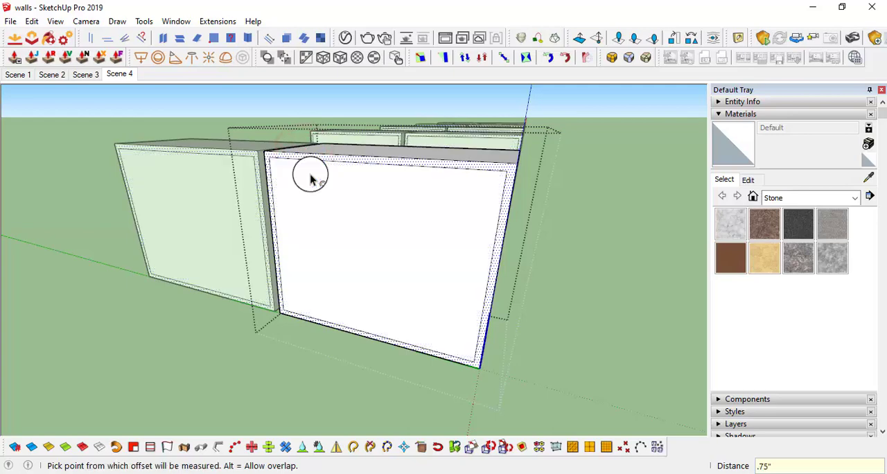
# Draw a horizontal line at mid-height across the box face's inner panel, from one side edge to the other
pyautogui.moveTo(310, 179); pyautogui.dragTo(388, 185, button='middle')
pyautogui.press('space')
pyautogui.click(386, 250)
pyautogui.scroll(2, 398, 262)
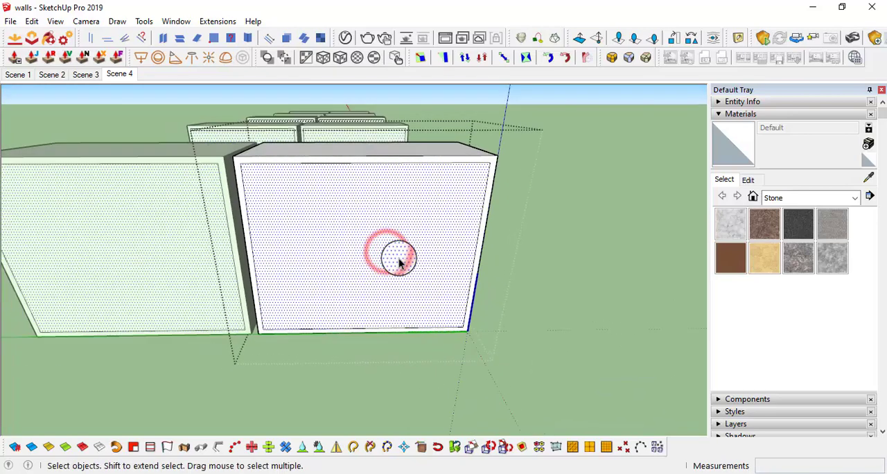
pyautogui.press('l')
pyautogui.click(252, 255)
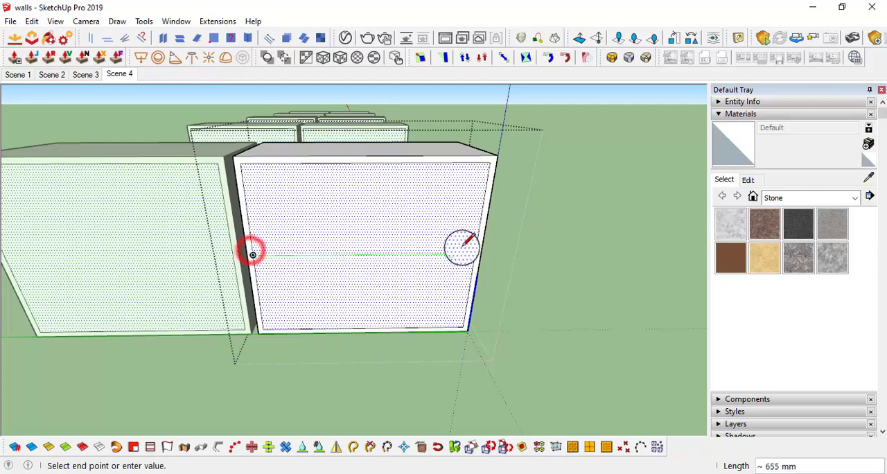
pyautogui.click(475, 255)
pyautogui.click(253, 255)
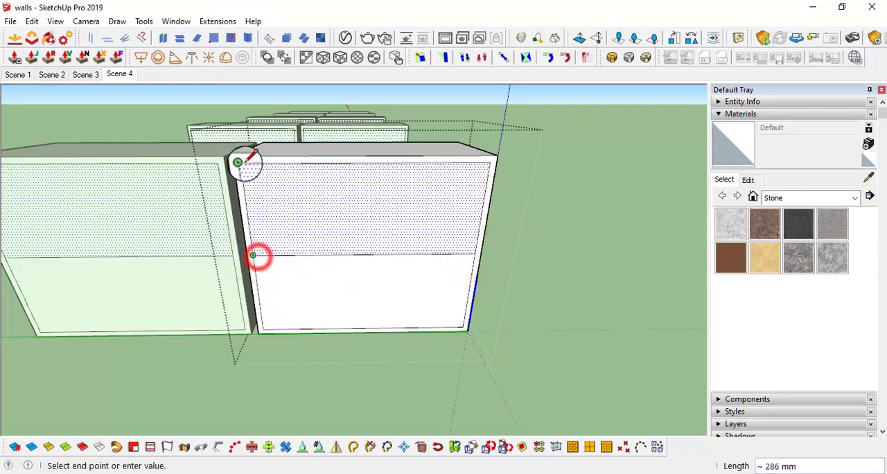
pyautogui.press('space')
# Select the mid-height line and copy it upward by .35
pyautogui.moveTo(316, 204); pyautogui.dragTo(277, 192, button='middle')
pyautogui.scroll(5, 302, 240)
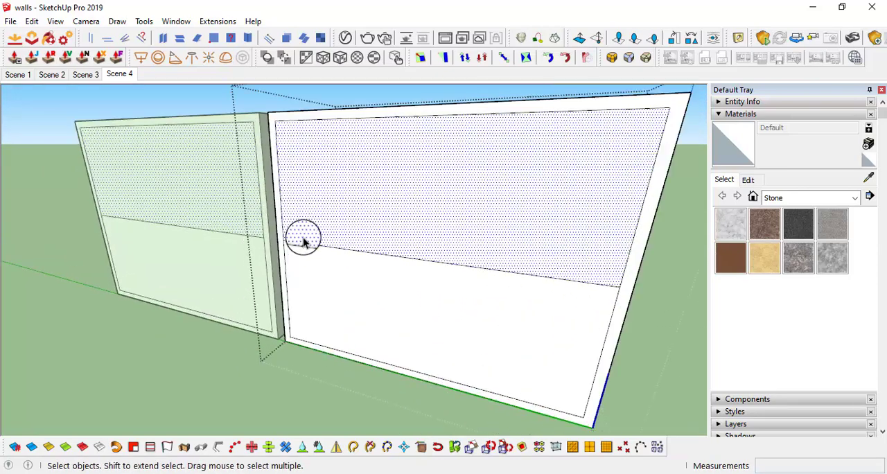
pyautogui.click(308, 248)
pyautogui.scroll(2, 308, 248)
pyautogui.press('m')
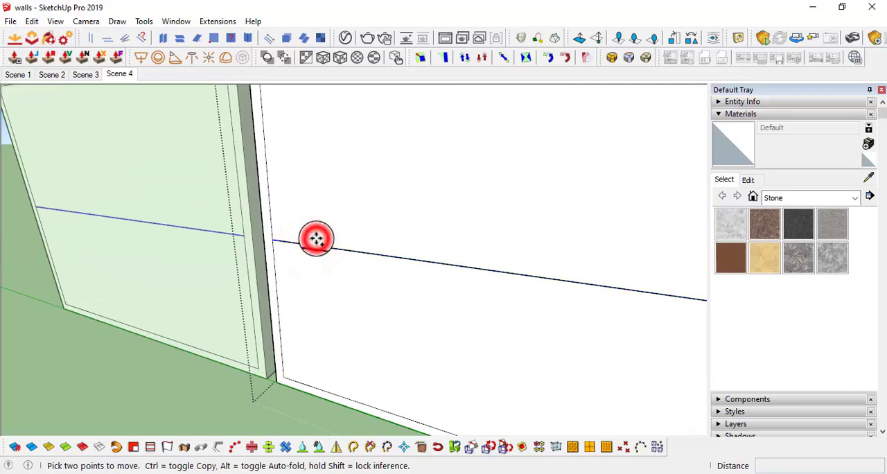
pyautogui.press('ctrl')
pyautogui.click(316, 239)
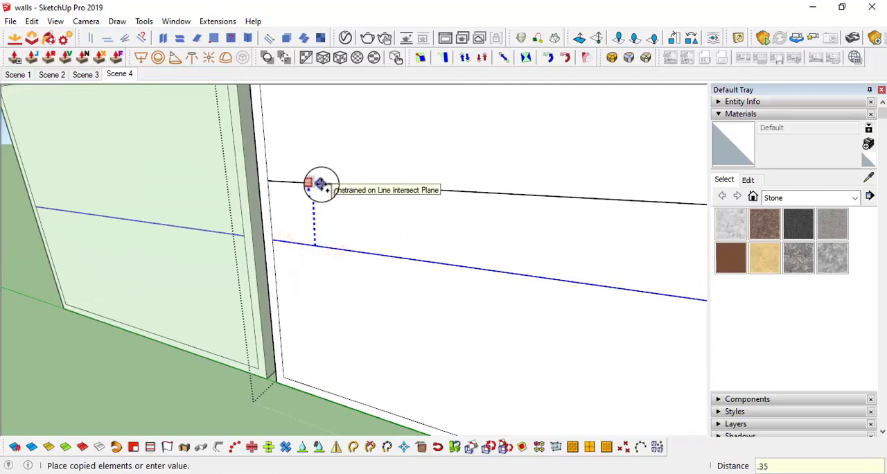
pyautogui.write('.35')
pyautogui.press('Return')
# Copy the upper line downward by .7 to outline a horizontal shelf strip around the original line
pyautogui.scroll(1, 353, 253)
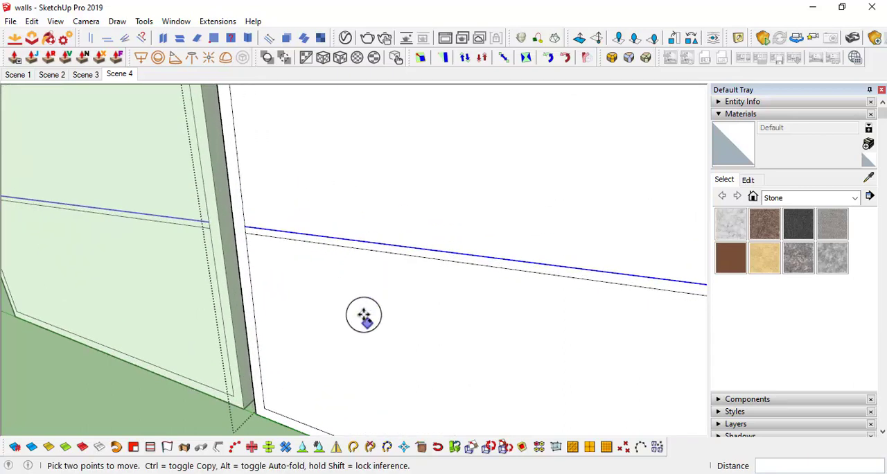
pyautogui.press('ctrl')
pyautogui.click(359, 291)
pyautogui.write('.')
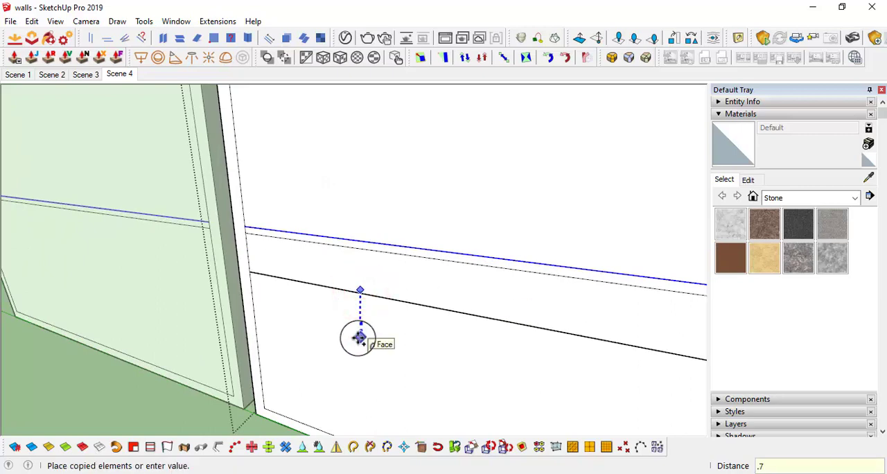
pyautogui.write('7')
pyautogui.press('Return')
# Erase the middle line and the short edges closing the shelf strip at both ends, joining it to the frame
pyautogui.scroll(2, 291, 294)
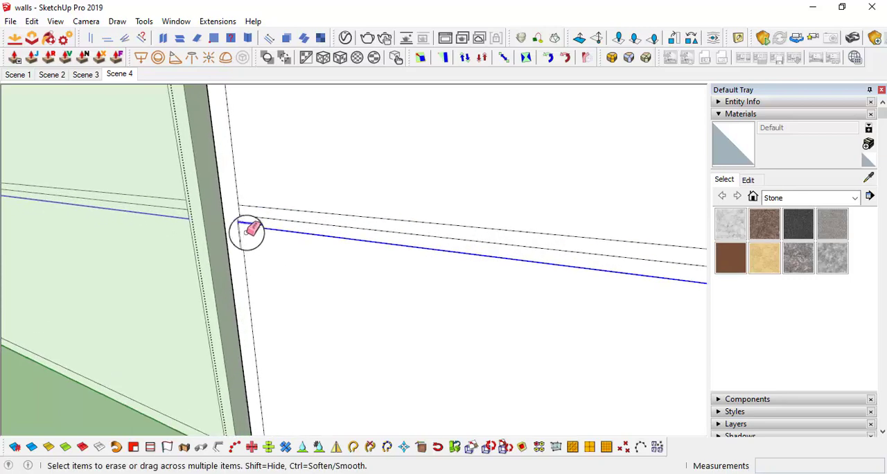
pyautogui.click(241, 216)
pyautogui.scroll(-4, 429, 232)
pyautogui.keyDown('shift'); pyautogui.moveTo(596, 258); pyautogui.dragTo(350, 252, button='middle'); pyautogui.keyUp('shift')
pyautogui.scroll(3, 367, 248)
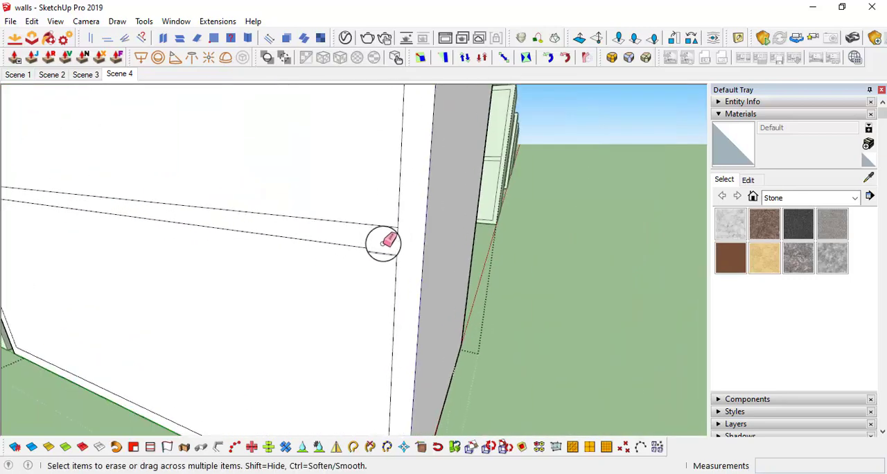
pyautogui.click(391, 240)
# Copy the upper compartment's inner side edge, the one beside the neighbouring box, 9" across the face as a divider line
pyautogui.scroll(-5, 436, 229)
pyautogui.moveTo(436, 229)
pyautogui.mouseDown(button='middle')
pyautogui.moveTo(333, 180)
pyautogui.moveTo(433, 205)
pyautogui.moveTo(481, 240)
pyautogui.mouseUp(button='middle')
pyautogui.scroll(-5, 434, 206)
pyautogui.scroll(8, 505, 231)
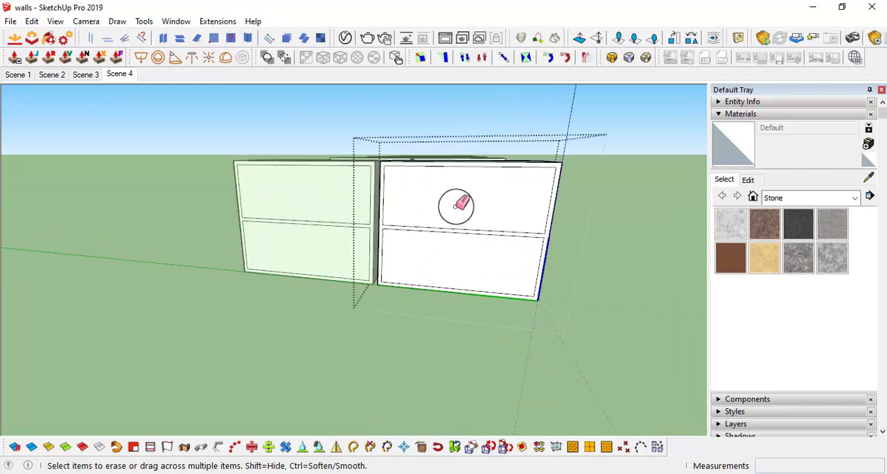
pyautogui.moveTo(408, 198)
pyautogui.mouseDown(button='middle')
pyautogui.moveTo(381, 210)
pyautogui.moveTo(346, 206)
pyautogui.moveTo(392, 238)
pyautogui.mouseUp(button='middle')
pyautogui.press('space')
pyautogui.click(340, 204)
pyautogui.click(340, 231)
pyautogui.press('ctrl')
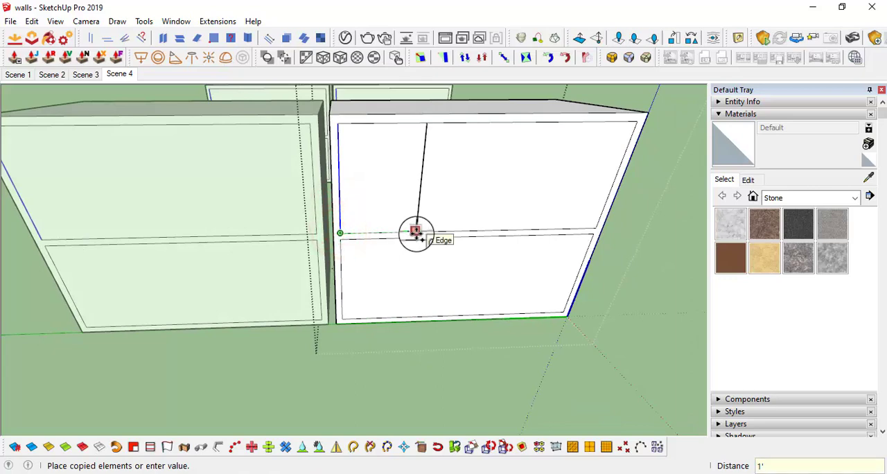
pyautogui.press('Return')
pyautogui.scroll(-5, 416, 234)
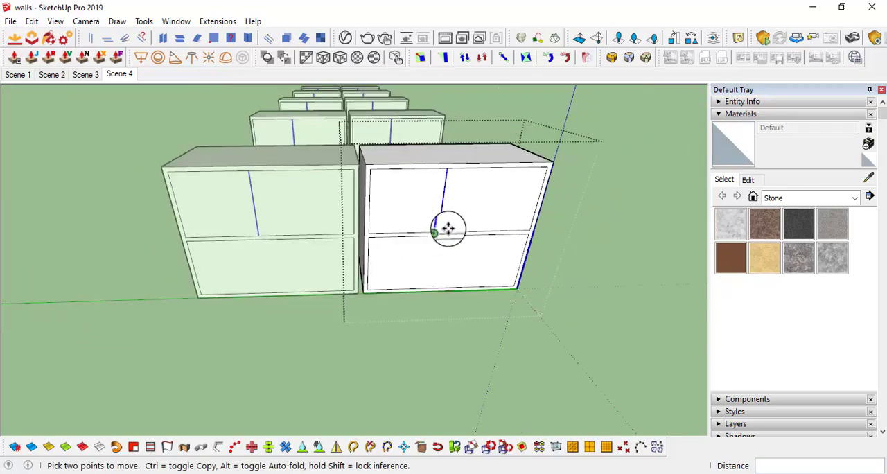
pyautogui.moveTo(450, 228); pyautogui.dragTo(420, 192, button='middle')
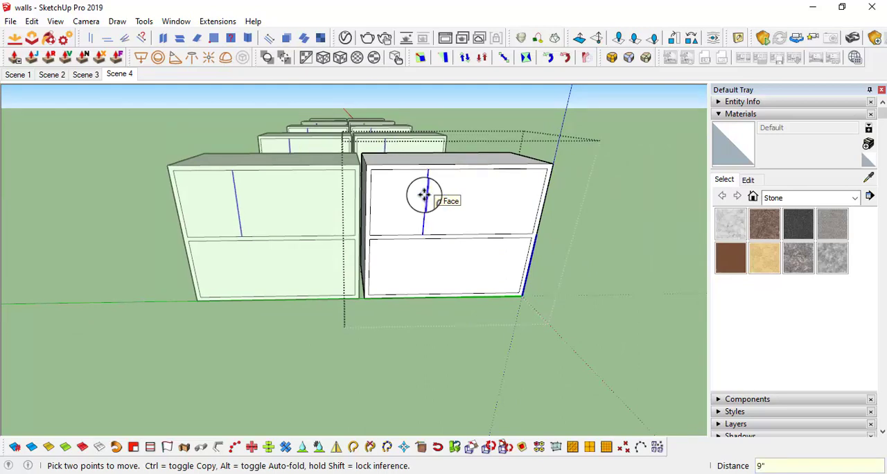
# Copy the upper divider line sideways by .75" to give the divider its thickness
pyautogui.scroll(6, 439, 196)
pyautogui.press('ctrl')
pyautogui.click(403, 269)
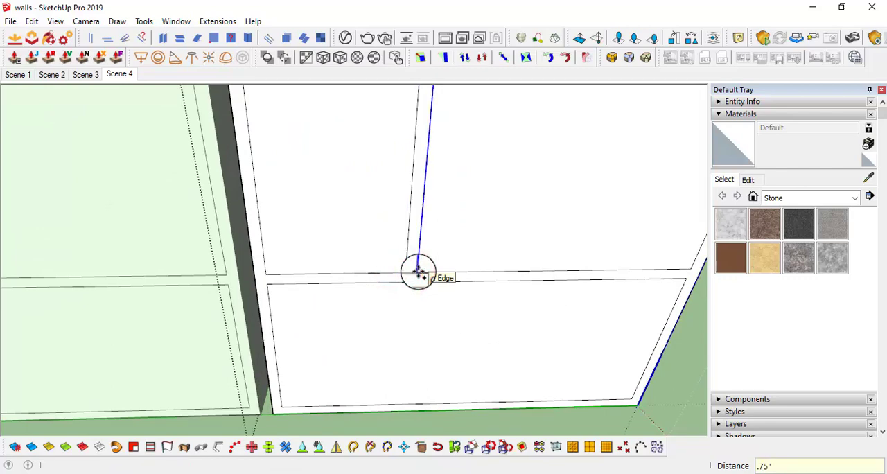
pyautogui.press('Return')
# Copy the lower compartment's outer side edge 9" inward, and copy that line again to give the lower divider its thickness
pyautogui.scroll(-6, 518, 414)
pyautogui.scroll(3, 434, 263)
pyautogui.press('space')
pyautogui.click(454, 250)
pyautogui.scroll(2, 441, 230)
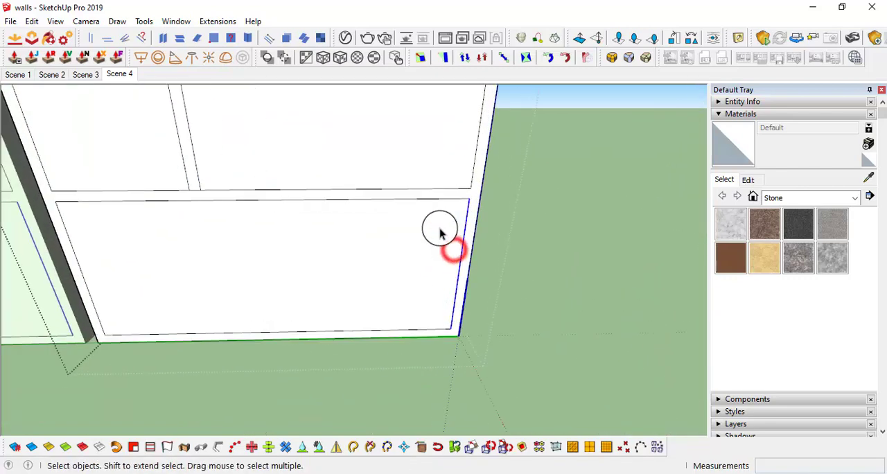
pyautogui.press('m')
pyautogui.press('ctrl')
pyautogui.click(439, 227)
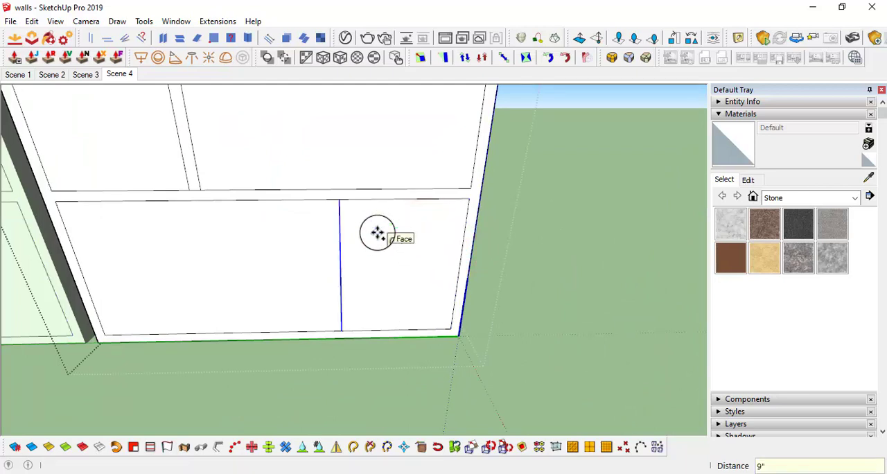
pyautogui.click(383, 222)
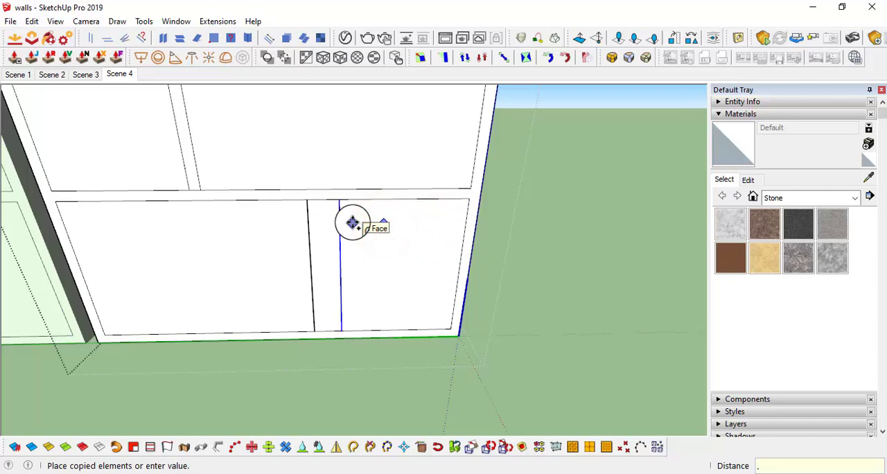
# Erase the short edges closing the ends of the lower and upper vertical dividers so they merge with the frame
pyautogui.press('e')
pyautogui.scroll(2, 331, 211)
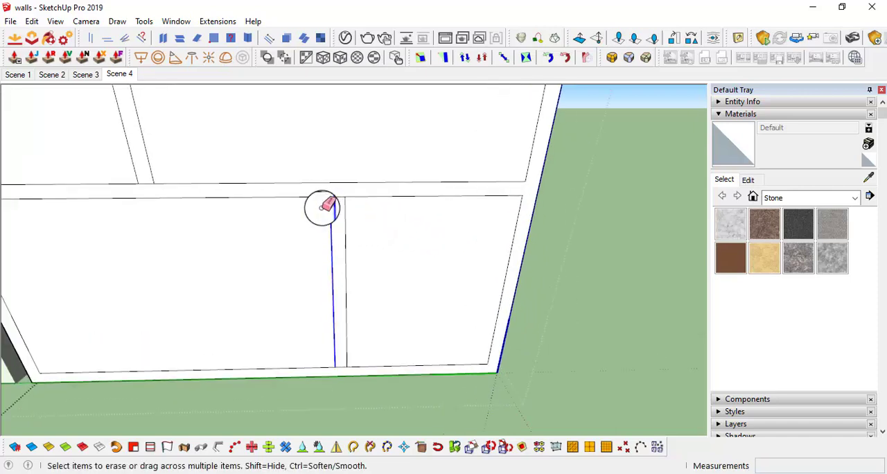
pyautogui.click(337, 199)
pyautogui.click(342, 365)
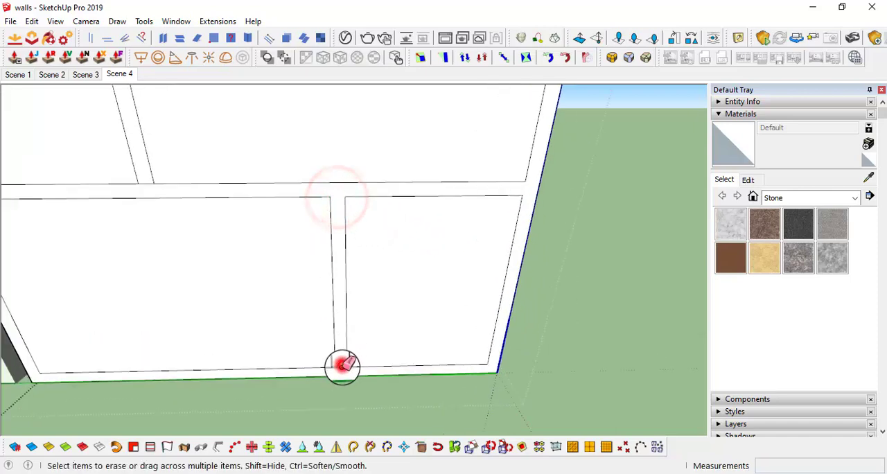
pyautogui.scroll(-1, 266, 208)
pyautogui.scroll(1, 392, 207)
pyautogui.moveTo(265, 208)
pyautogui.keyDown('shift'); pyautogui.mouseDown(button='middle')
pyautogui.moveTo(391, 207)
pyautogui.moveTo(395, 232)
pyautogui.moveTo(393, 191)
pyautogui.mouseUp(button='middle'); pyautogui.keyUp('shift')
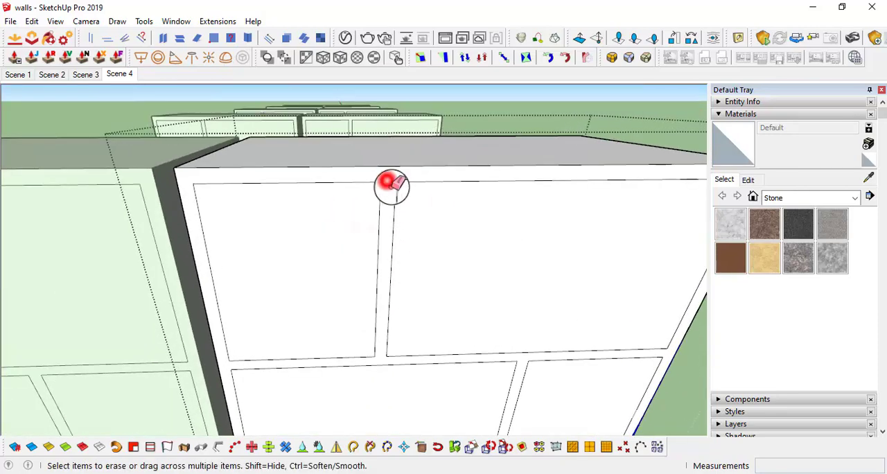
pyautogui.click(388, 183)
pyautogui.scroll(-3, 416, 230)
# Push the large upper compartment's face about 356 mm into the box with Push/Pull
pyautogui.moveTo(463, 277)
pyautogui.mouseDown(button='middle')
pyautogui.moveTo(342, 210)
pyautogui.moveTo(420, 279)
pyautogui.moveTo(409, 293)
pyautogui.mouseUp(button='middle')
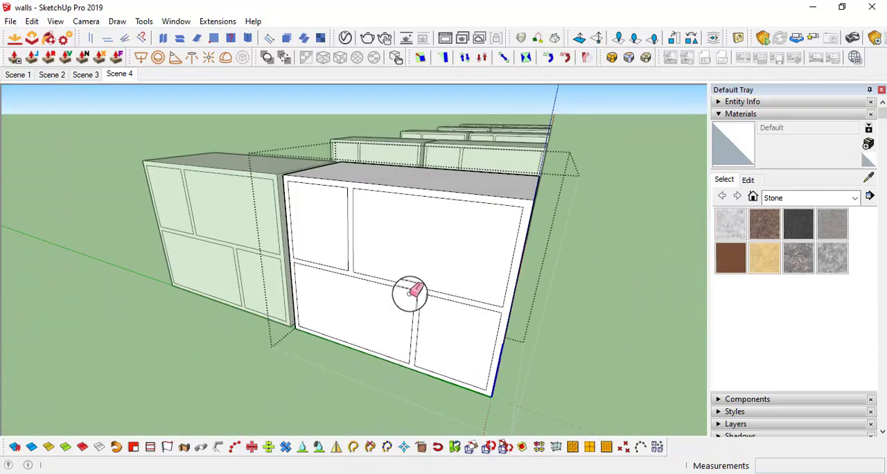
pyautogui.press('p')
pyautogui.click(438, 256)
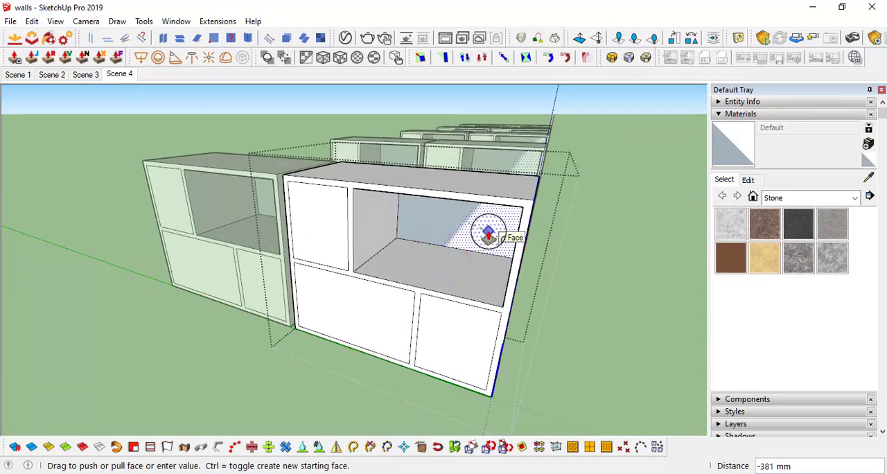
pyautogui.moveTo(487, 230); pyautogui.dragTo(513, 214, button='middle')
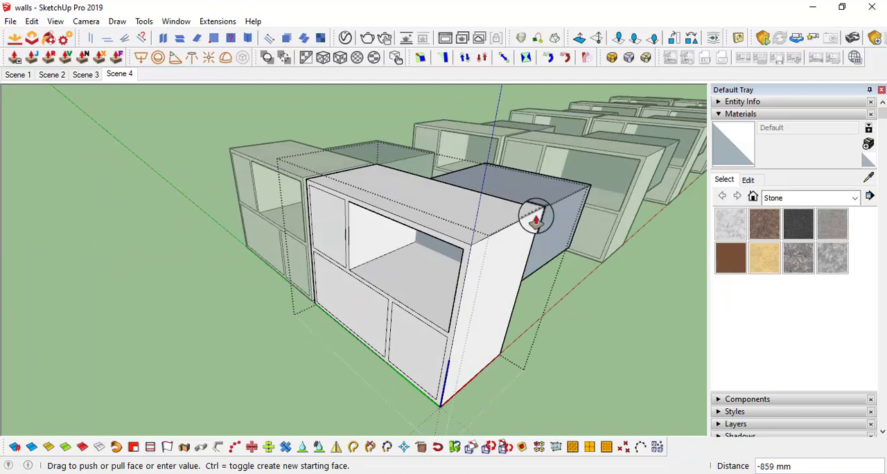
pyautogui.press('Return')
pyautogui.scroll(-1, 478, 256)
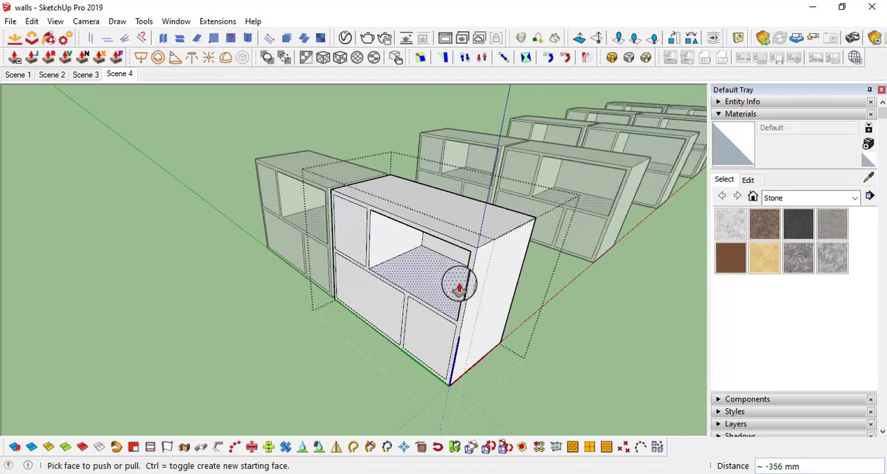
# Push the three remaining compartment faces in to the same depth as the first, and close the box component
pyautogui.moveTo(457, 283); pyautogui.dragTo(502, 255, button='middle')
pyautogui.doubleClick(372, 218)
pyautogui.click(374, 228)
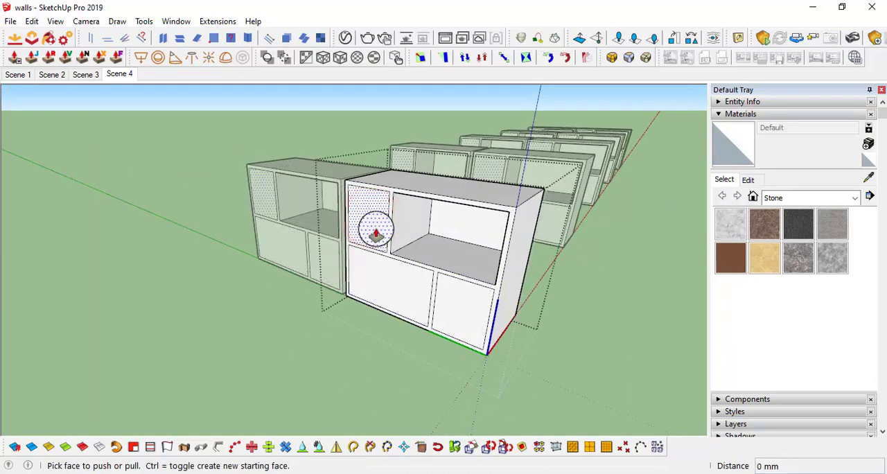
pyautogui.click(470, 229)
pyautogui.click(406, 277)
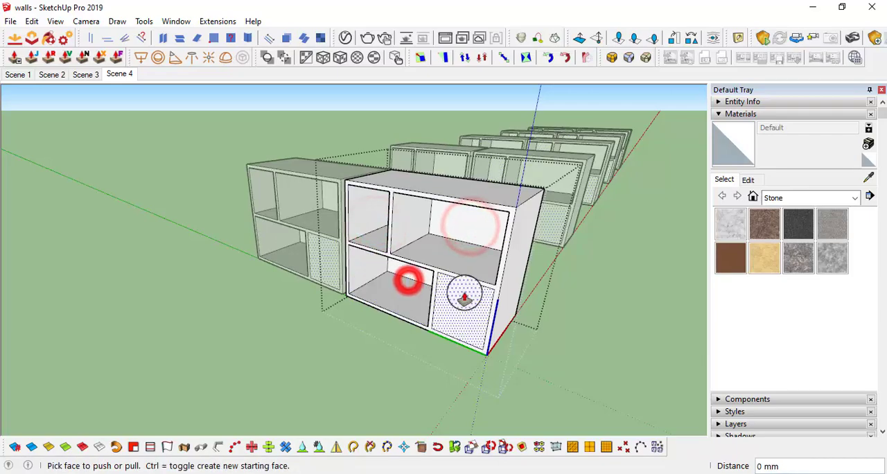
pyautogui.moveTo(461, 293); pyautogui.dragTo(560, 153, button='middle')
pyautogui.press('space')
pyautogui.click(629, 340)
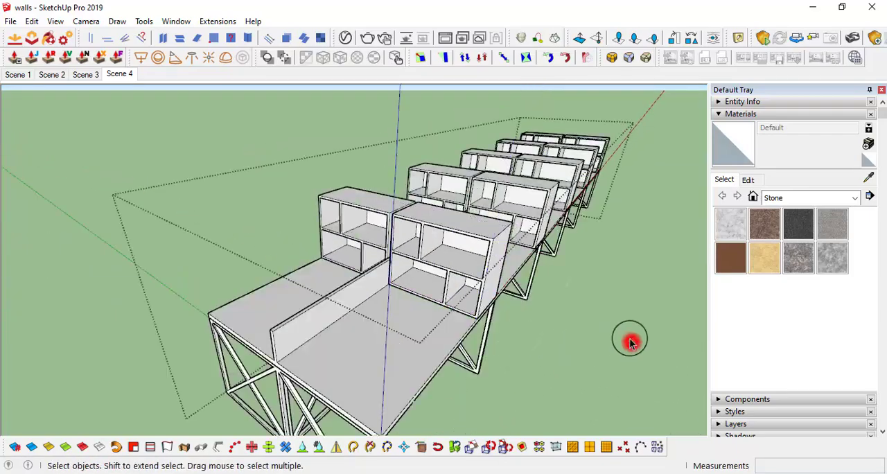
# Examine the desk with its shelf boxes, divider and braced leg frames from several angles
pyautogui.moveTo(596, 320); pyautogui.dragTo(416, 290, button='middle')
pyautogui.scroll(3, 346, 281)
pyautogui.moveTo(346, 281); pyautogui.dragTo(402, 273, button='middle')
pyautogui.scroll(3, 290, 287)
pyautogui.moveTo(289, 287); pyautogui.dragTo(328, 281, button='middle')
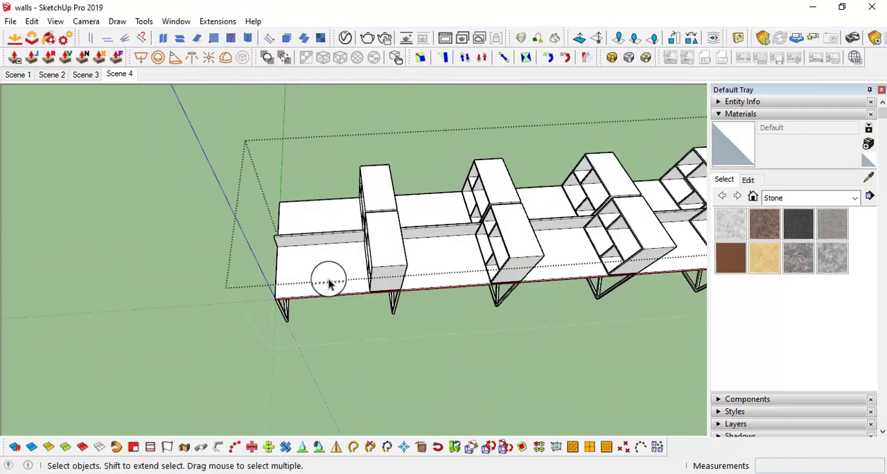
pyautogui.scroll(-2, 378, 268)
pyautogui.moveTo(379, 267); pyautogui.dragTo(317, 240, button='middle')
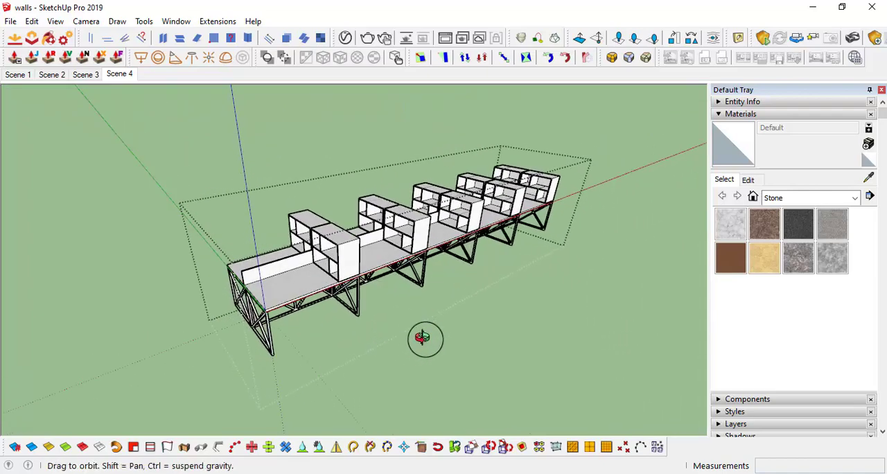
pyautogui.moveTo(306, 281); pyautogui.dragTo(376, 303, button='middle')
pyautogui.scroll(-3, 416, 270)
pyautogui.moveTo(416, 271); pyautogui.dragTo(366, 271, button='middle')
pyautogui.scroll(3, 346, 287)
pyautogui.scroll(3, 339, 267)
pyautogui.scroll(-3, 386, 249)
# Start a Tape Measure guide parallel to the desk's long side edge, offset outward onto the office floor
pyautogui.moveTo(443, 246); pyautogui.dragTo(560, 322, button='middle')
pyautogui.moveTo(432, 211); pyautogui.dragTo(484, 267, button='middle')
pyautogui.scroll(3, 362, 311)
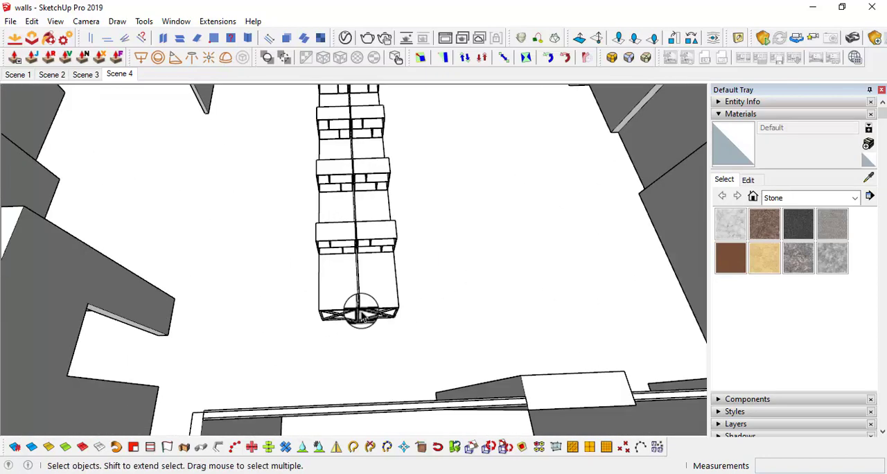
pyautogui.moveTo(362, 311); pyautogui.dragTo(372, 281, button='middle')
pyautogui.scroll(3, 372, 283)
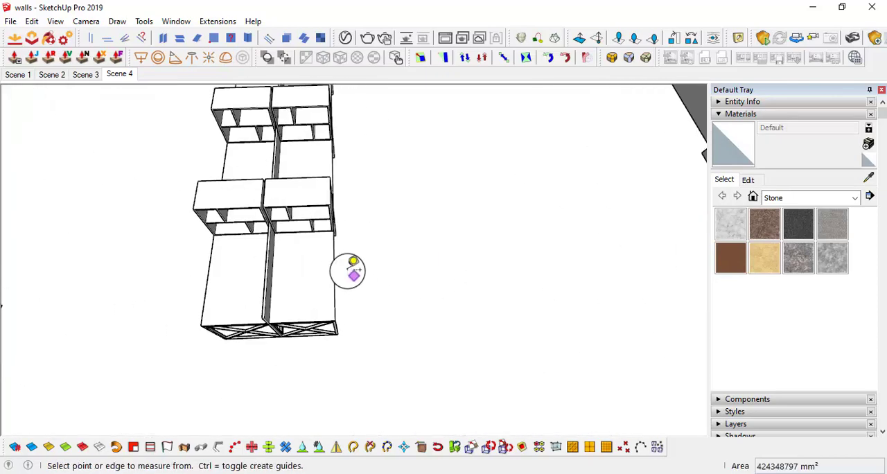
pyautogui.click(334, 265)
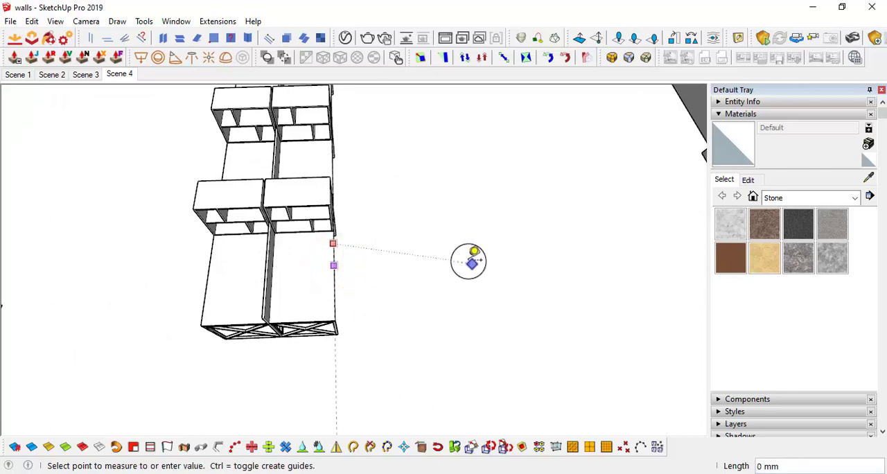
pyautogui.moveTo(473, 262); pyautogui.dragTo(419, 242, button='middle')
pyautogui.scroll(-1, 438, 247)
pyautogui.moveTo(415, 279); pyautogui.dragTo(383, 251, button='middle')
pyautogui.scroll(-2, 379, 249)
pyautogui.scroll(2, 348, 294)
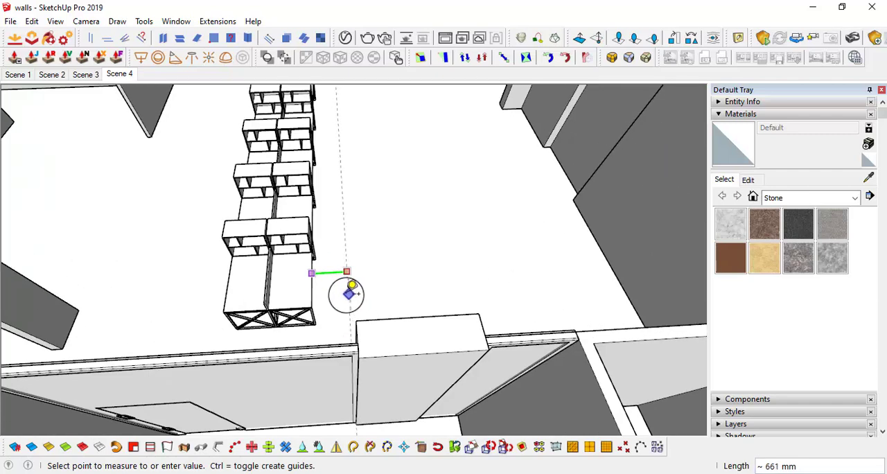
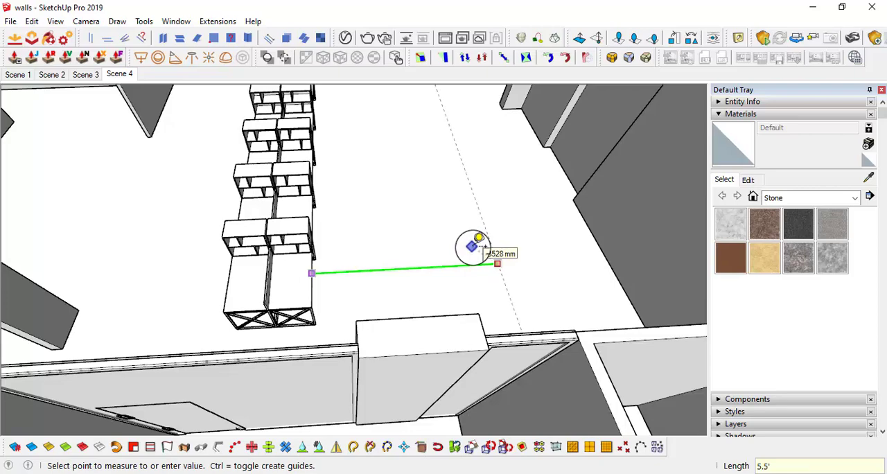
# Place the guide parallel to the desk's long side edge at a 5.5' offset on the office floor
pyautogui.click(477, 247)
pyautogui.scroll(-3, 471, 245)
pyautogui.moveTo(469, 245); pyautogui.dragTo(411, 234, button='middle')
pyautogui.press('space')
# Add a second Tape Measure guide parallel to the first, farther out from the desk row
pyautogui.scroll(3, 411, 232)
pyautogui.moveTo(447, 257); pyautogui.dragTo(374, 270, button='middle')
pyautogui.scroll(2, 378, 273)
pyautogui.scroll(3, 419, 315)
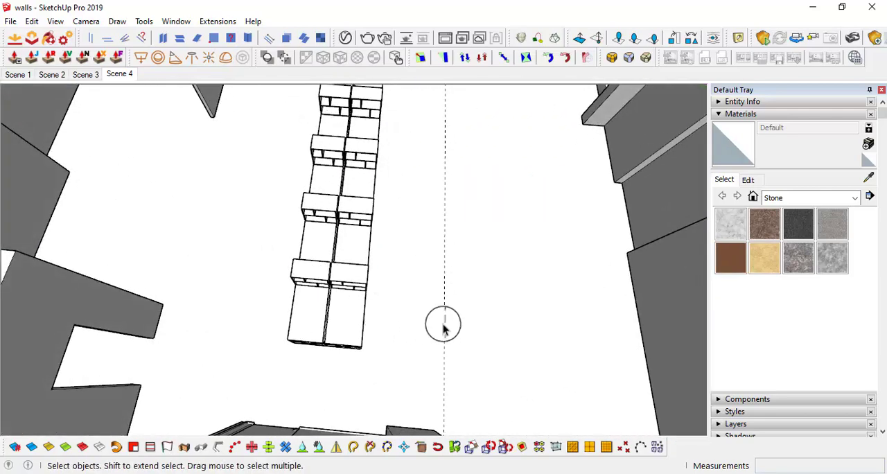
pyautogui.moveTo(443, 325); pyautogui.dragTo(478, 235, button='middle')
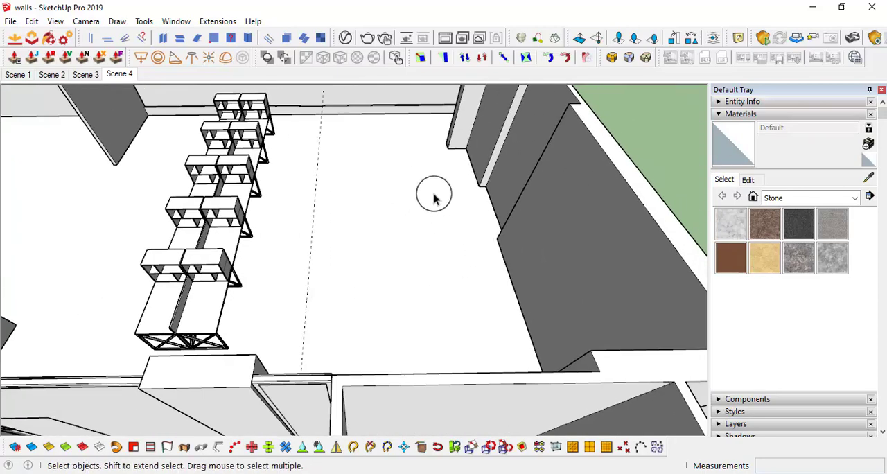
pyautogui.moveTo(433, 199); pyautogui.dragTo(421, 300, button='middle')
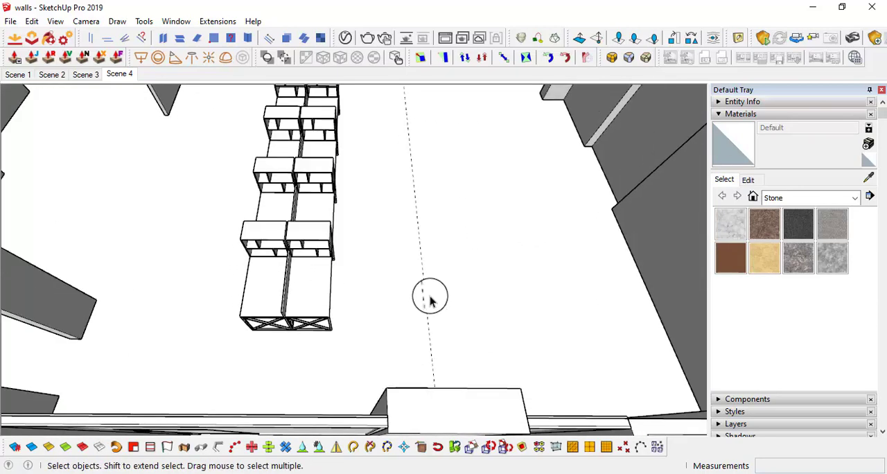
pyautogui.click(423, 278)
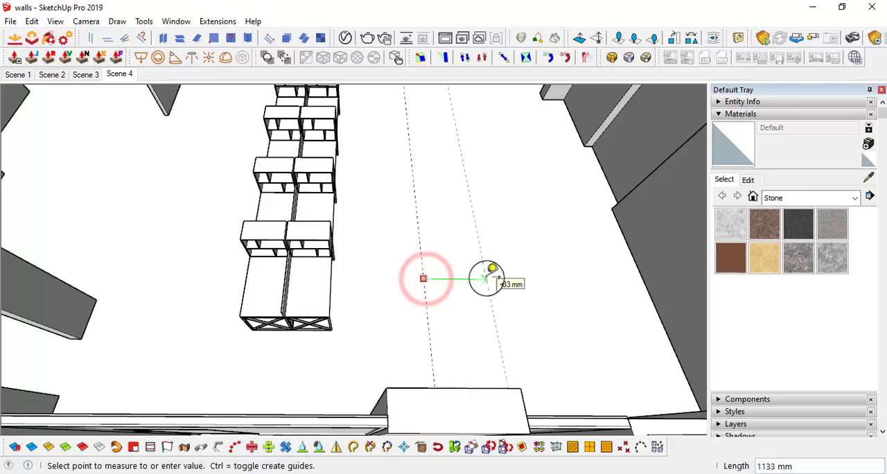
pyautogui.scroll(-3, 421, 279)
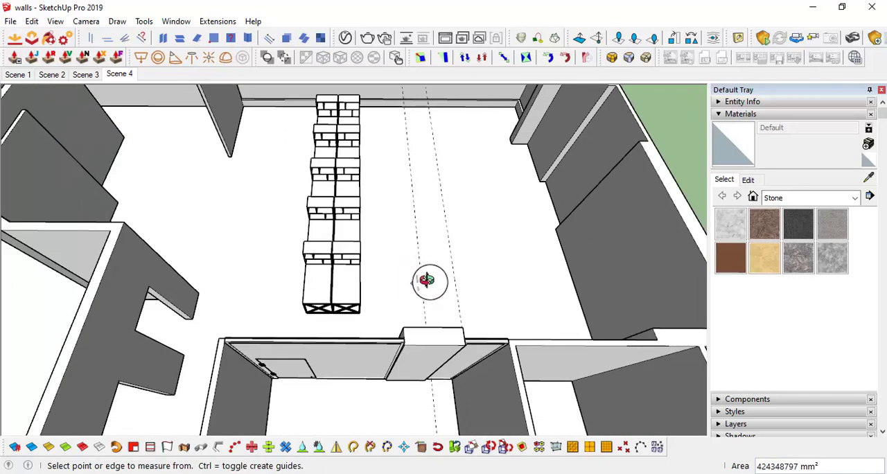
# Copy the whole desk row by its near corner across the office floor to the offset guides
pyautogui.press('space')
pyautogui.click(354, 298)
pyautogui.scroll(3, 359, 297)
pyautogui.press('m')
pyautogui.scroll(2, 285, 301)
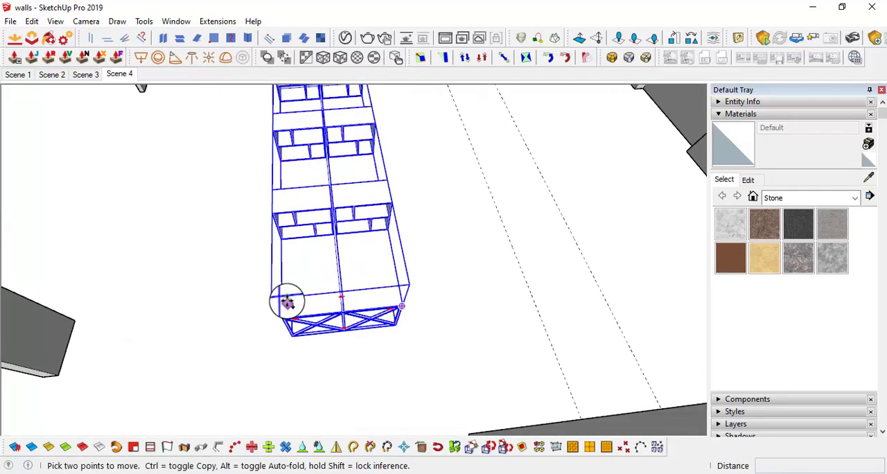
pyautogui.click(282, 314)
pyautogui.press('ctrl')
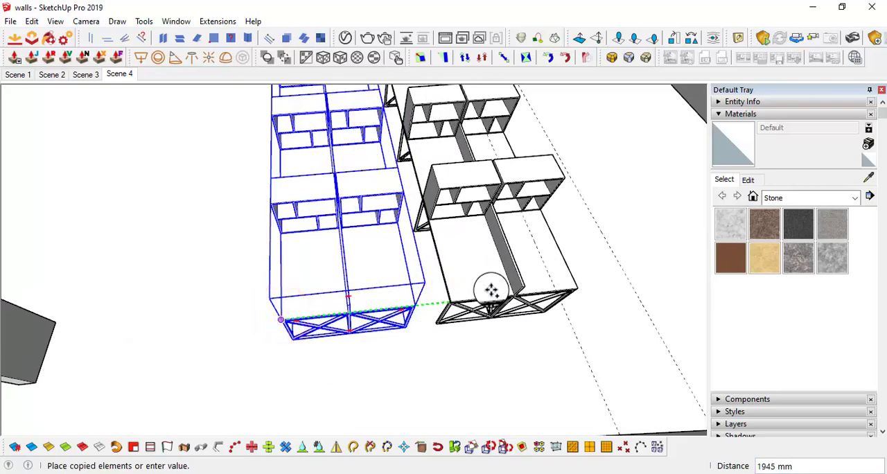
pyautogui.click(655, 329)
pyautogui.scroll(-3, 623, 312)
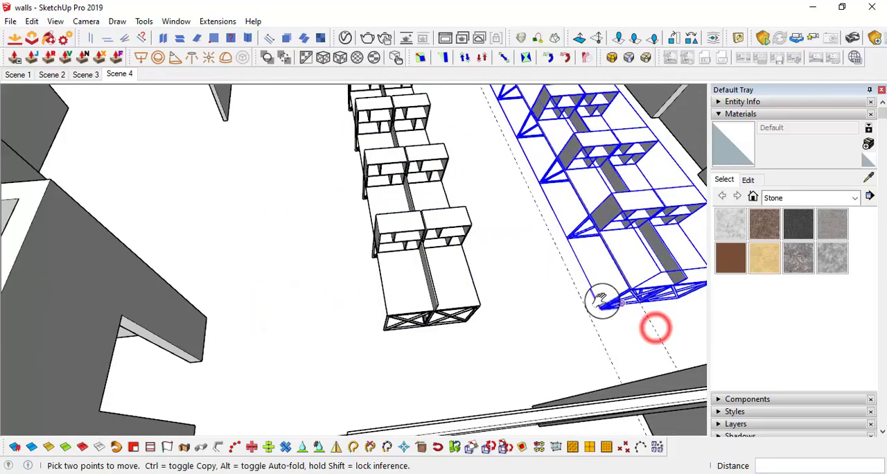
# Erase both guides between the two desk rows
pyautogui.moveTo(598, 297)
pyautogui.mouseDown(button='middle')
pyautogui.moveTo(447, 313)
pyautogui.moveTo(471, 297)
pyautogui.moveTo(417, 302)
pyautogui.moveTo(351, 256)
pyautogui.moveTo(376, 240)
pyautogui.mouseUp(button='middle')
pyautogui.press('e')
pyautogui.scroll(-4, 471, 267)
pyautogui.scroll(2, 412, 265)
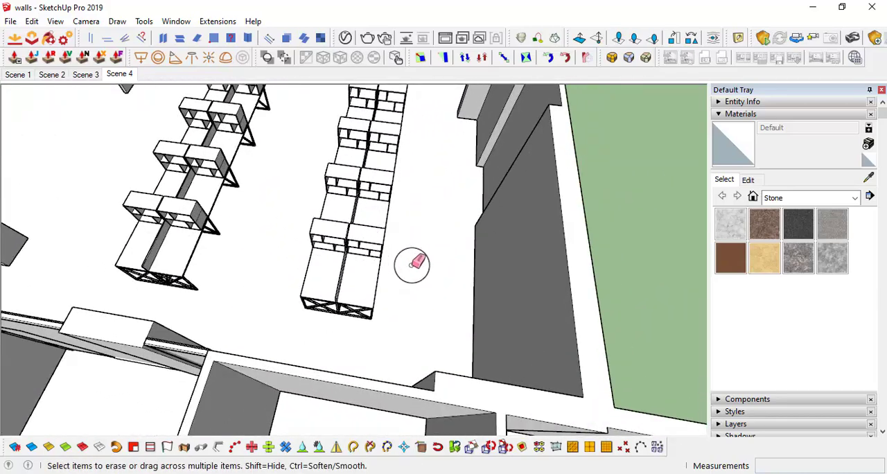
# Place a chair on the floor beside the first desk row and take it out of the main model
pyautogui.moveTo(412, 264)
pyautogui.mouseDown(button='middle')
pyautogui.moveTo(534, 312)
pyautogui.moveTo(322, 326)
pyautogui.moveTo(478, 140)
pyautogui.mouseUp(button='middle')
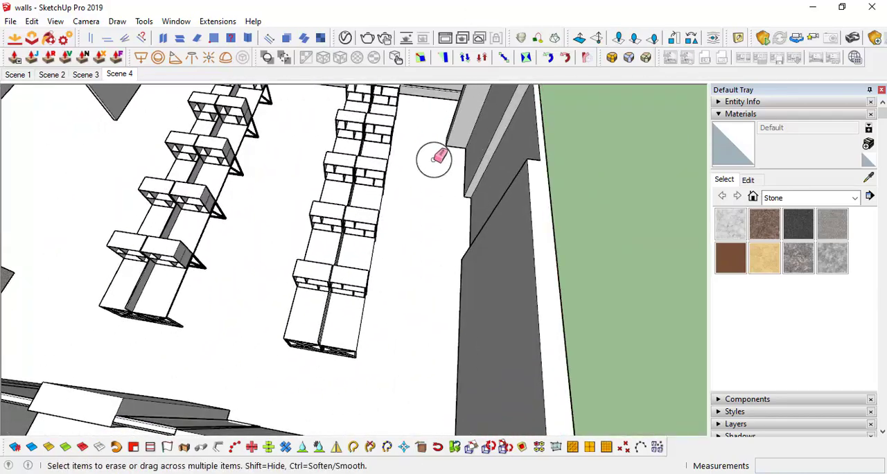
pyautogui.moveTo(434, 159)
pyautogui.mouseDown(button='middle')
pyautogui.moveTo(469, 286)
pyautogui.moveTo(228, 352)
pyautogui.moveTo(362, 257)
pyautogui.moveTo(457, 237)
pyautogui.moveTo(425, 243)
pyautogui.moveTo(594, 234)
pyautogui.moveTo(435, 283)
pyautogui.moveTo(270, 289)
pyautogui.moveTo(272, 235)
pyautogui.mouseUp(button='middle')
pyautogui.scroll(-3, 404, 248)
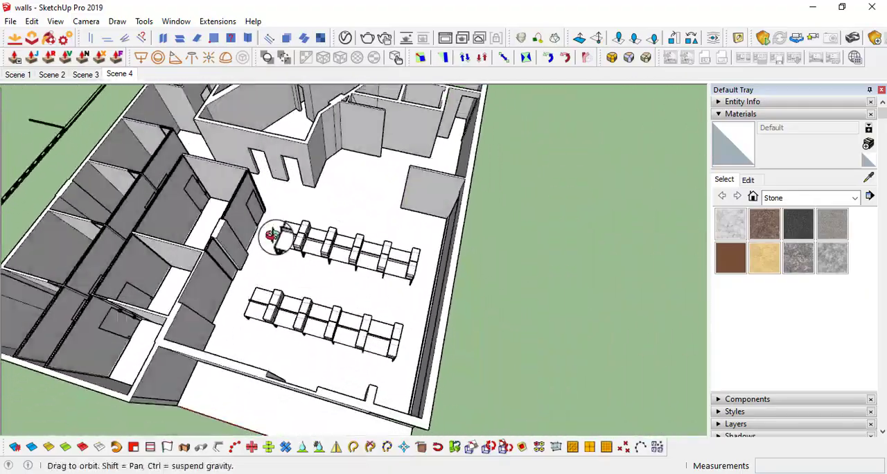
pyautogui.moveTo(111, 189)
pyautogui.mouseDown(button='middle')
pyautogui.moveTo(356, 303)
pyautogui.moveTo(171, 323)
pyautogui.moveTo(556, 293)
pyautogui.moveTo(392, 269)
pyautogui.moveTo(588, 188)
pyautogui.moveTo(448, 293)
pyautogui.moveTo(588, 222)
pyautogui.moveTo(404, 365)
pyautogui.moveTo(443, 259)
pyautogui.moveTo(415, 262)
pyautogui.moveTo(376, 293)
pyautogui.moveTo(362, 323)
pyautogui.moveTo(489, 297)
pyautogui.moveTo(355, 341)
pyautogui.moveTo(362, 258)
pyautogui.mouseUp(button='middle')
pyautogui.moveTo(381, 336)
pyautogui.mouseDown(button='middle')
pyautogui.moveTo(287, 238)
pyautogui.moveTo(327, 295)
pyautogui.mouseUp(button='middle')
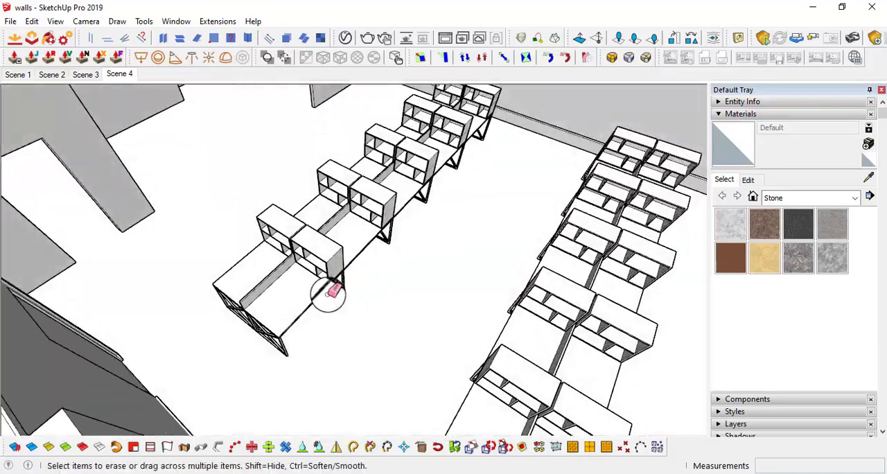
pyautogui.click(403, 186)
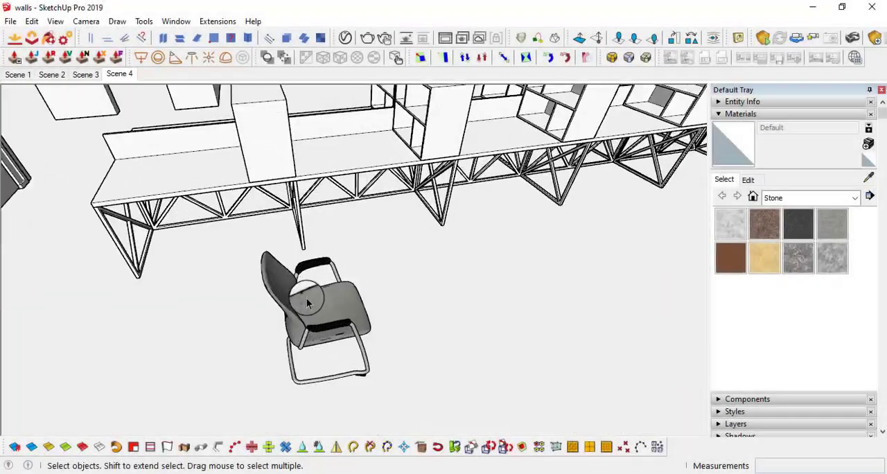
pyautogui.moveTo(307, 291); pyautogui.dragTo(493, 303, button='middle')
pyautogui.click(430, 268)
pyautogui.scroll(-2, 429, 269)
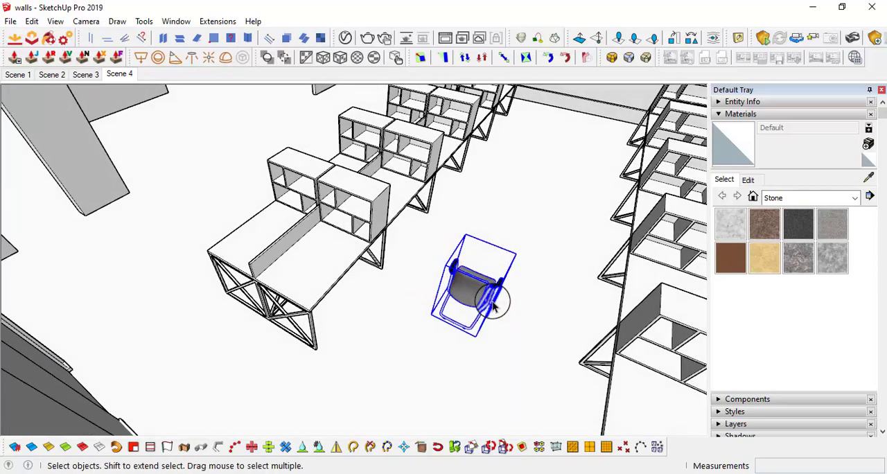
pyautogui.press('Delete')
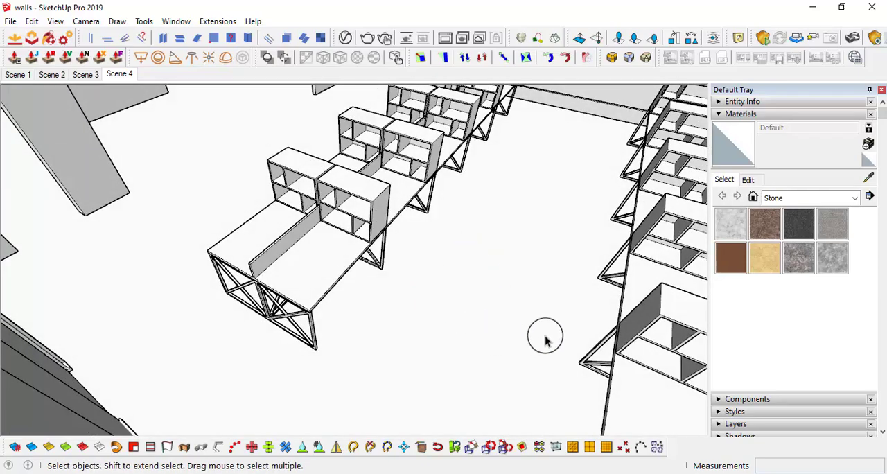
# Try pasting the chair in place inside the shelf box component at the near end of the first desk row
pyautogui.moveTo(545, 339); pyautogui.dragTo(357, 189, button='middle')
pyautogui.doubleClick(358, 189)
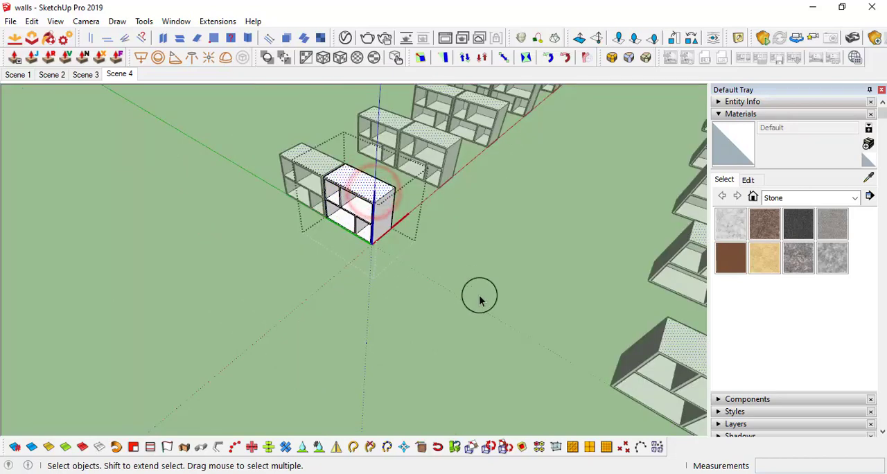
pyautogui.click(31, 21)
pyautogui.click(74, 108)
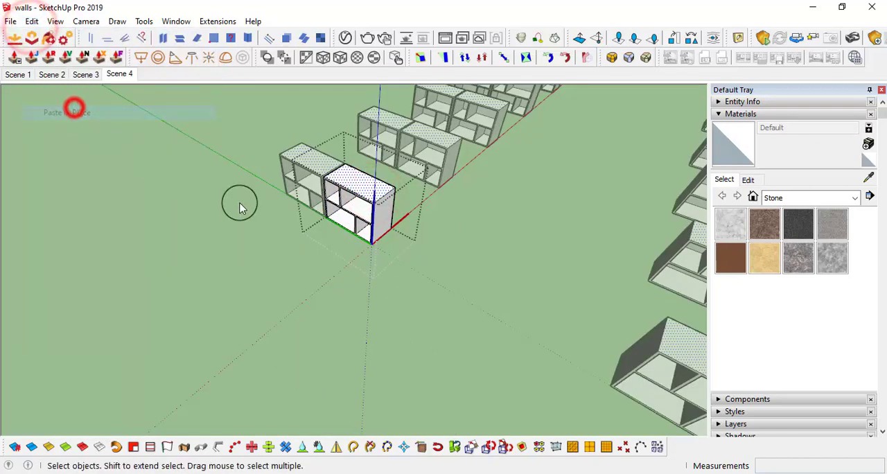
pyautogui.click(451, 299)
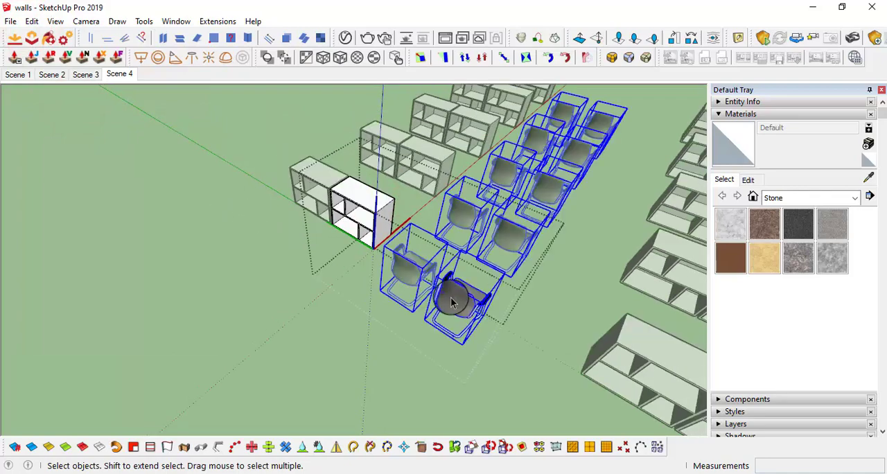
# Delete the chair pasted inside the shelf box component and close the component
pyautogui.moveTo(450, 299); pyautogui.dragTo(523, 284, button='middle')
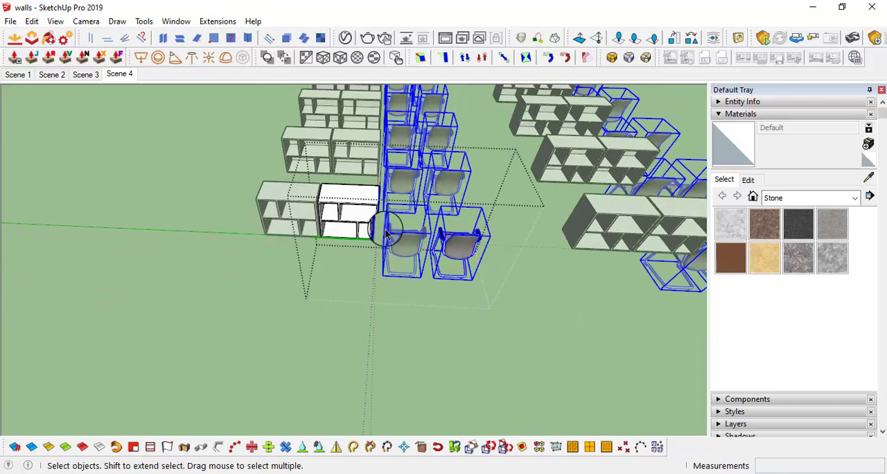
pyautogui.moveTo(496, 255); pyautogui.dragTo(432, 251, button='middle')
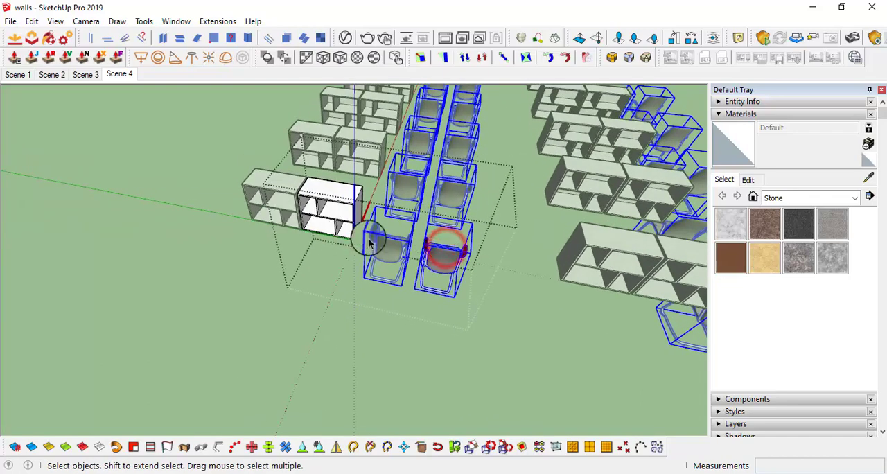
pyautogui.press('Delete')
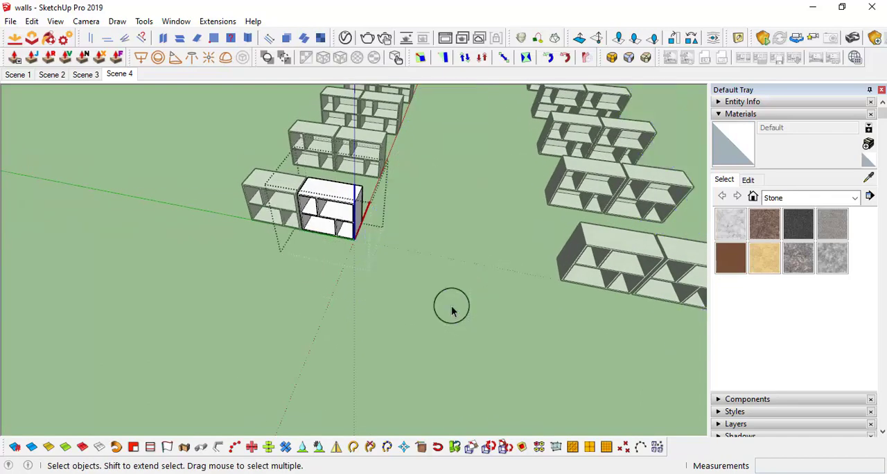
pyautogui.moveTo(451, 304); pyautogui.dragTo(452, 313, button='middle')
pyautogui.click(459, 318)
# Delete the five shelf boxes on one side of the divider inside the first desk row's group
pyautogui.moveTo(316, 183); pyautogui.dragTo(392, 295, button='middle')
pyautogui.scroll(-5, 394, 290)
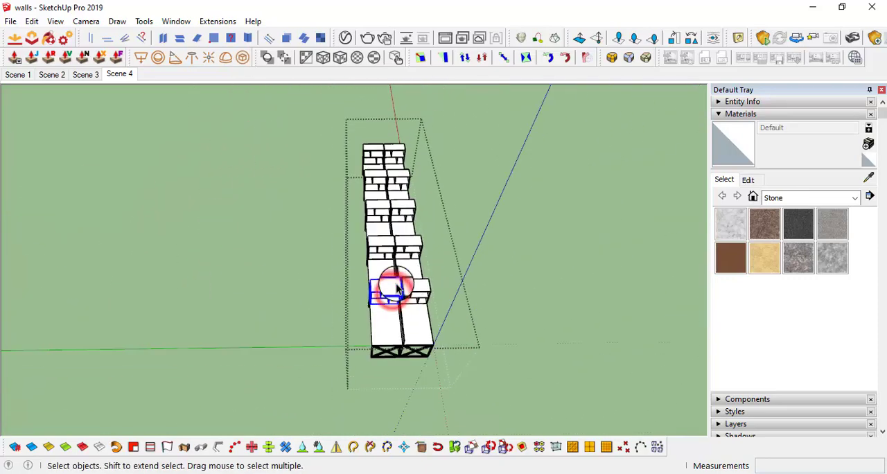
pyautogui.scroll(4, 382, 253)
pyautogui.keyDown('ctrl'); pyautogui.click(383, 243); pyautogui.keyUp('ctrl')
pyautogui.keyDown('ctrl'); pyautogui.click(378, 144); pyautogui.keyUp('ctrl')
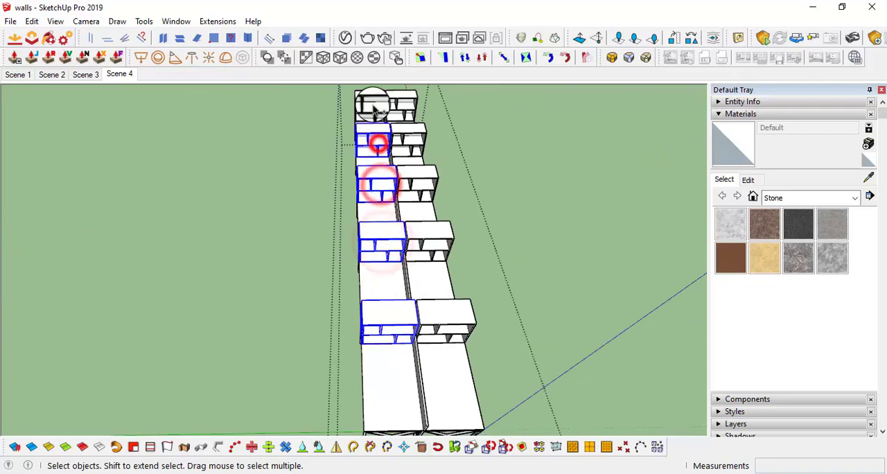
pyautogui.keyDown('ctrl'); pyautogui.click(372, 104); pyautogui.keyUp('ctrl')
pyautogui.moveTo(416, 277); pyautogui.dragTo(503, 182, button='middle')
pyautogui.press('Delete')
# Select the five remaining shelf boxes on the other side of the first desk row's divider
pyautogui.scroll(2, 544, 214)
pyautogui.scroll(-3, 544, 214)
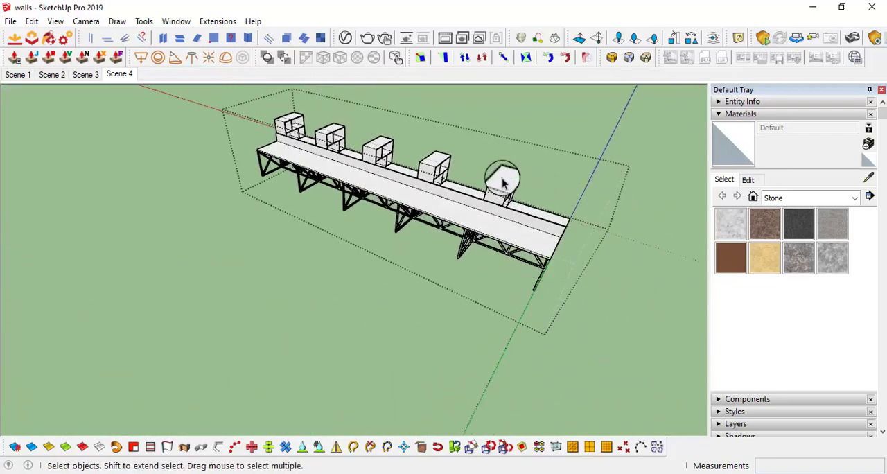
pyautogui.click(502, 183)
pyautogui.keyDown('ctrl'); pyautogui.click(438, 159); pyautogui.keyUp('ctrl')
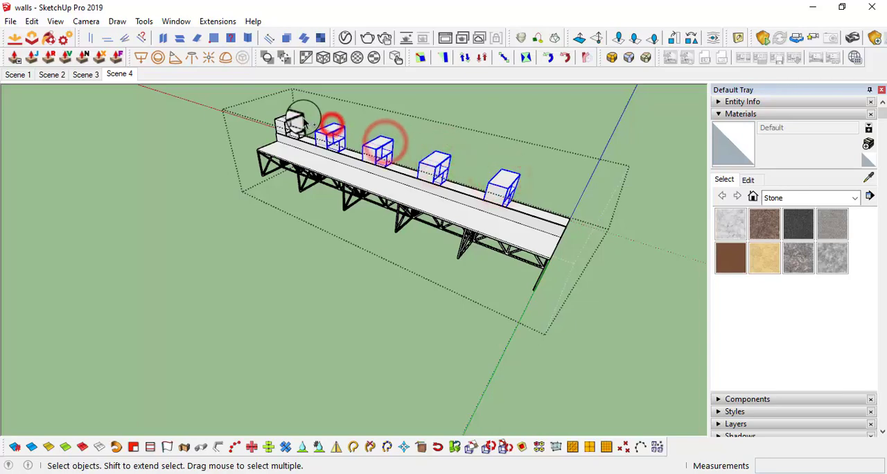
pyautogui.moveTo(610, 241); pyautogui.dragTo(485, 291, button='middle')
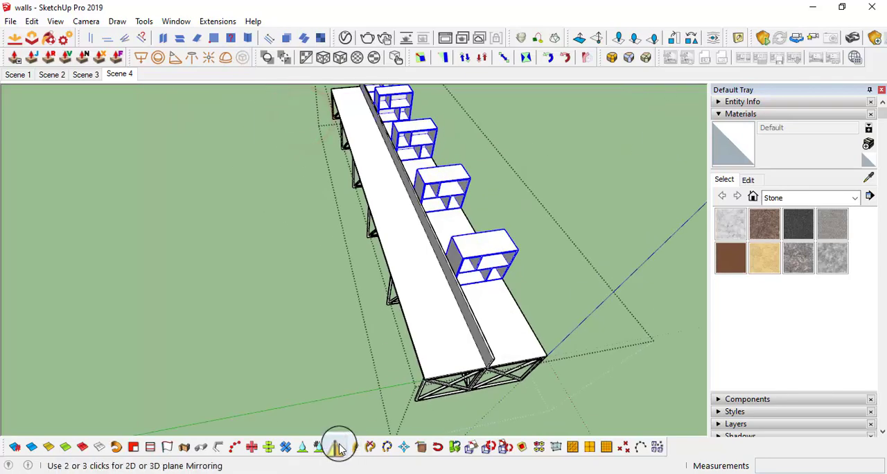
pyautogui.click(336, 446)
pyautogui.scroll(8, 525, 363)
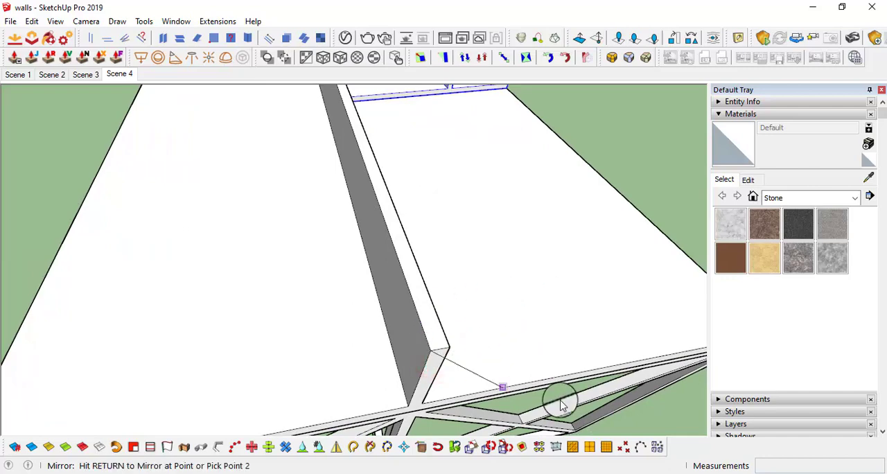
pyautogui.press('space')
# Mirror the five selected shelf boxes across the centreline of the divider onto the empty desk half, and close the desk group
pyautogui.scroll(-4, 552, 317)
pyautogui.scroll(3, 495, 301)
pyautogui.click(336, 448)
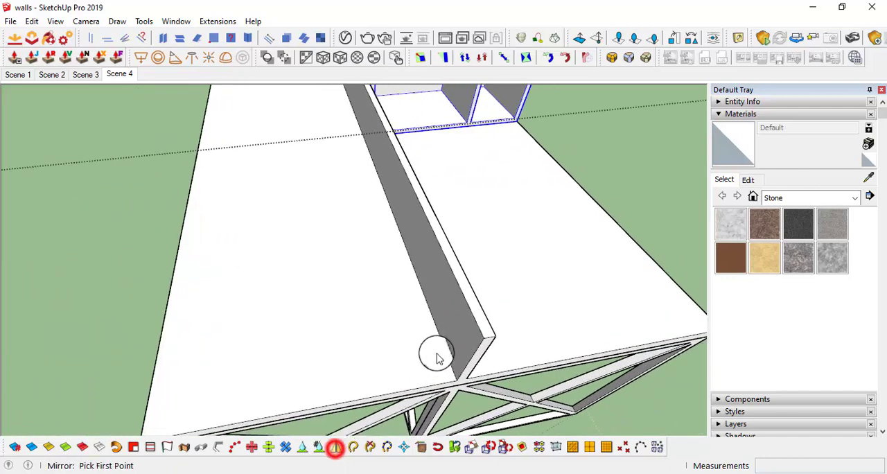
pyautogui.scroll(2, 436, 358)
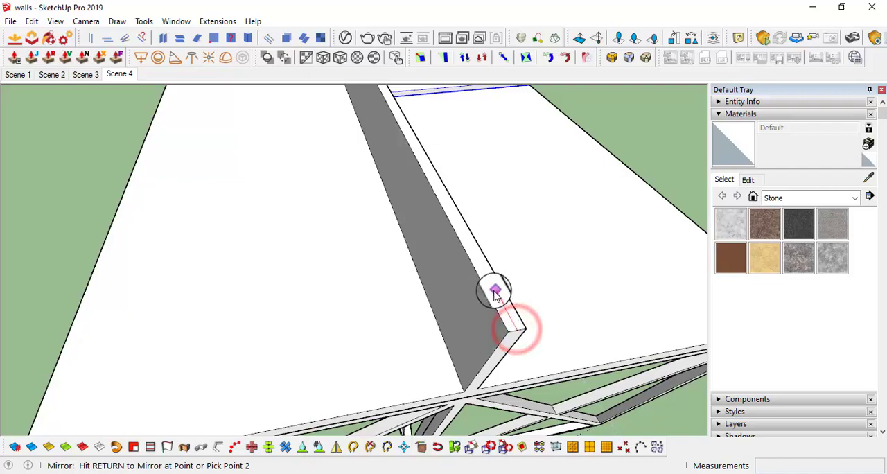
pyautogui.click(523, 241)
pyautogui.scroll(-8, 543, 266)
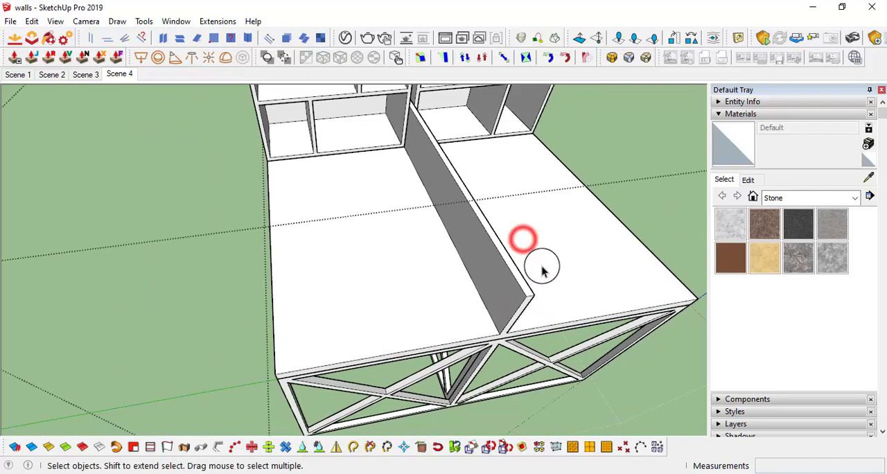
pyautogui.moveTo(548, 251); pyautogui.dragTo(420, 213, button='middle')
pyautogui.moveTo(502, 291); pyautogui.dragTo(581, 269, button='middle')
pyautogui.scroll(-3, 504, 297)
pyautogui.click(626, 321)
# Open the second desk row and delete the five shelf boxes on one side of its divider
pyautogui.scroll(-3, 602, 314)
pyautogui.scroll(4, 580, 269)
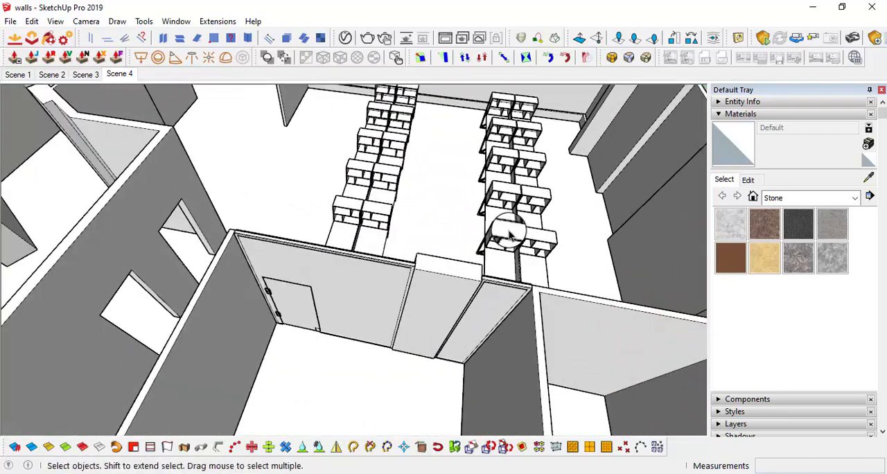
pyautogui.moveTo(516, 259); pyautogui.dragTo(456, 240, button='middle')
pyautogui.scroll(3, 458, 275)
pyautogui.click(458, 270)
pyautogui.doubleClick(457, 270)
pyautogui.click(458, 270)
pyautogui.keyDown('shift'); pyautogui.click(407, 208); pyautogui.keyUp('shift')
pyautogui.keyDown('shift'); pyautogui.click(402, 199); pyautogui.keyUp('shift')
pyautogui.moveTo(403, 200); pyautogui.dragTo(548, 228, button='middle')
pyautogui.press('Delete')
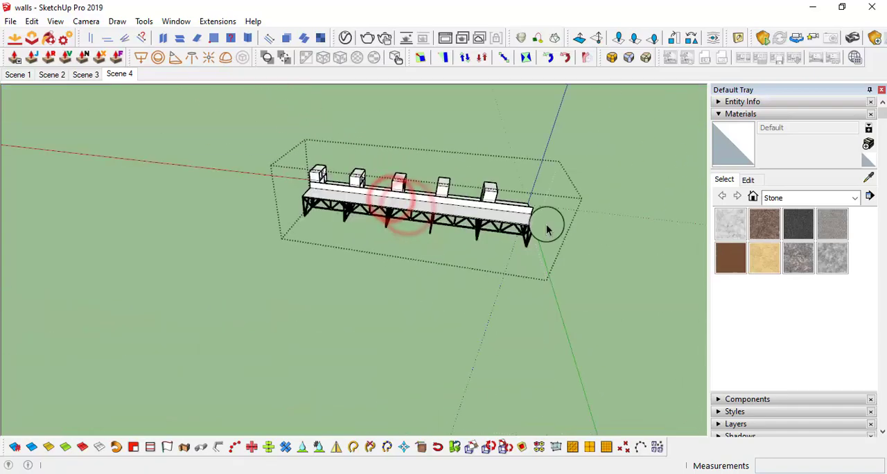
# Mirror the second row's five remaining shelf boxes across the divider's centre plane onto the empty half, and close the group
pyautogui.scroll(3, 484, 197)
pyautogui.moveTo(525, 192); pyautogui.dragTo(325, 146)
pyautogui.moveTo(325, 146); pyautogui.dragTo(233, 178, button='middle')
pyautogui.click(233, 176)
pyautogui.keyDown('shift'); pyautogui.click(306, 173); pyautogui.keyUp('shift')
pyautogui.keyDown('shift'); pyautogui.click(370, 182); pyautogui.keyUp('shift')
pyautogui.keyDown('shift'); pyautogui.click(450, 173); pyautogui.keyUp('shift')
pyautogui.keyDown('shift'); pyautogui.click(522, 167); pyautogui.keyUp('shift')
pyautogui.moveTo(522, 167); pyautogui.dragTo(495, 287, button='middle')
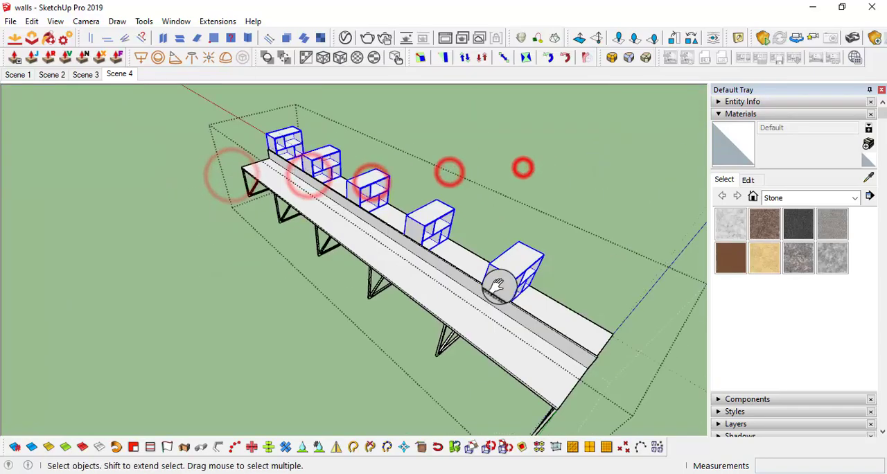
pyautogui.click(336, 447)
pyautogui.scroll(5, 407, 198)
pyautogui.click(404, 176)
pyautogui.click(370, 158)
pyautogui.click(370, 117)
pyautogui.scroll(-8, 499, 193)
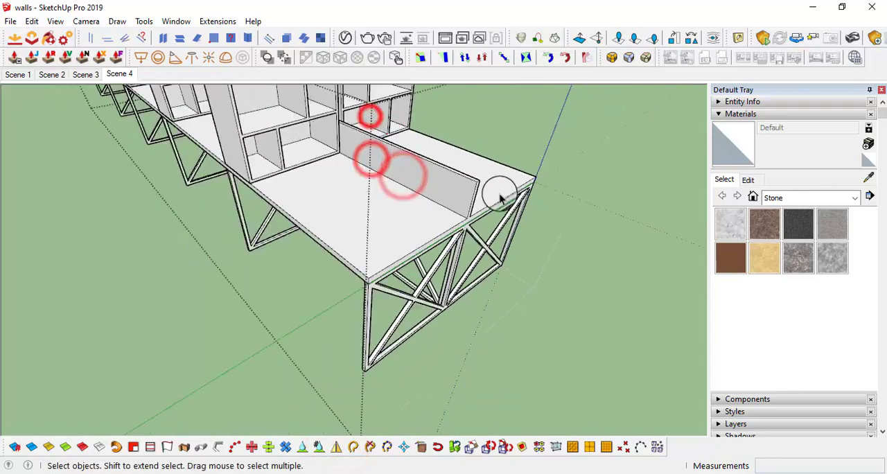
pyautogui.click(641, 356)
# Open the desk group and its front shelf box component, and paste the chair in place inside it
pyautogui.moveTo(518, 287); pyautogui.dragTo(367, 177, button='middle')
pyautogui.doubleClick(427, 279)
pyautogui.doubleClick(428, 281)
pyautogui.tripleClick(367, 178)
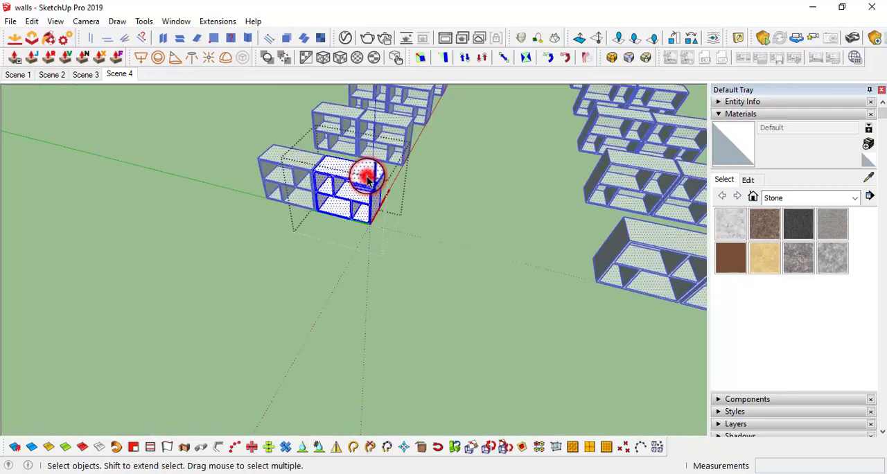
pyautogui.click(32, 22)
pyautogui.click(60, 108)
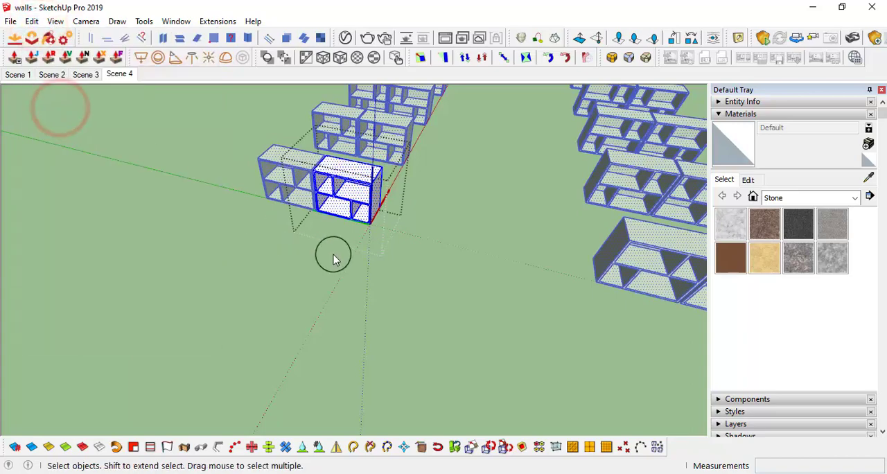
pyautogui.moveTo(333, 258); pyautogui.dragTo(417, 297, button='middle')
pyautogui.scroll(5, 524, 224)
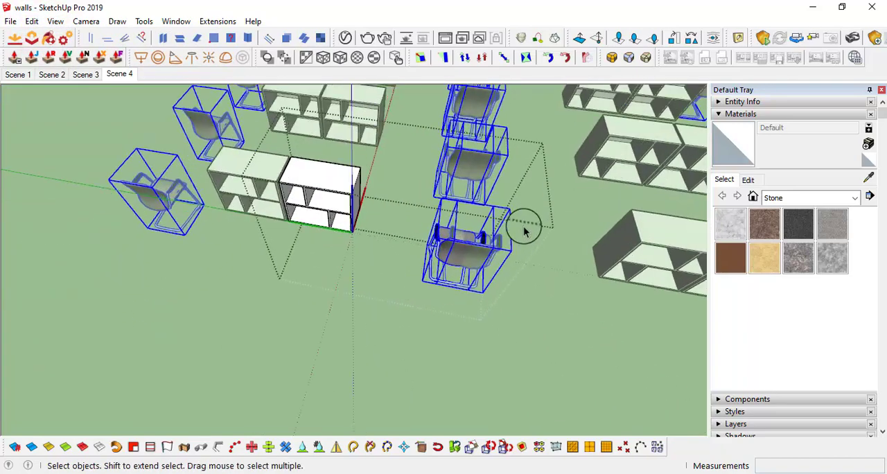
pyautogui.moveTo(524, 224); pyautogui.dragTo(532, 239, button='middle')
pyautogui.scroll(-2, 533, 241)
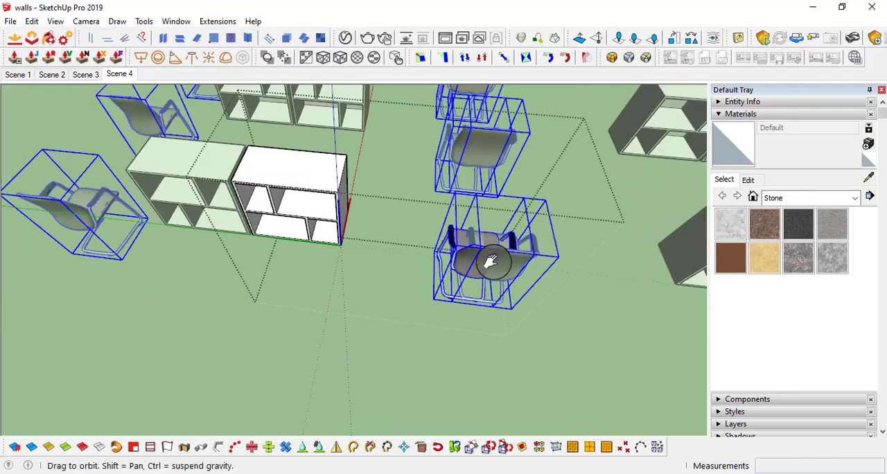
# Deselect the pasted chairs and close the shelf box component and the desk group
pyautogui.moveTo(489, 260); pyautogui.dragTo(493, 329, button='middle')
pyautogui.click(493, 328)
pyautogui.scroll(-1, 487, 307)
pyautogui.moveTo(450, 298); pyautogui.dragTo(409, 288, button='middle')
pyautogui.scroll(3, 418, 307)
pyautogui.moveTo(414, 303); pyautogui.dragTo(434, 309, button='middle')
pyautogui.scroll(-3, 429, 312)
pyautogui.doubleClick(287, 247)
pyautogui.scroll(-3, 284, 244)
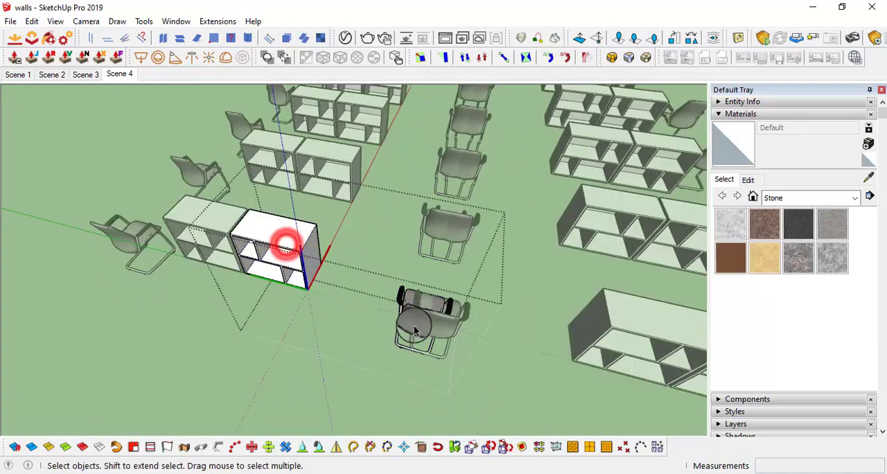
pyautogui.moveTo(284, 244); pyautogui.dragTo(493, 365, button='middle')
pyautogui.click(493, 365)
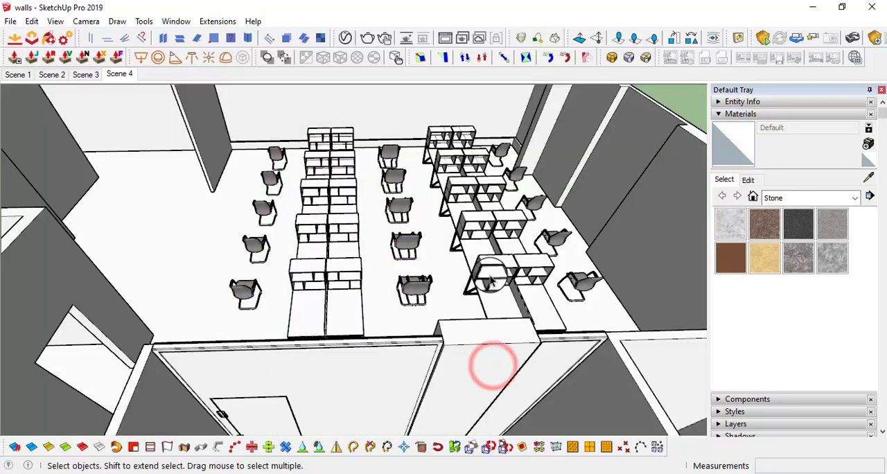
# Reopen the shelf box component in the first desk row and rotate its chair to face the desk
pyautogui.scroll(5, 388, 280)
pyautogui.doubleClick(428, 279)
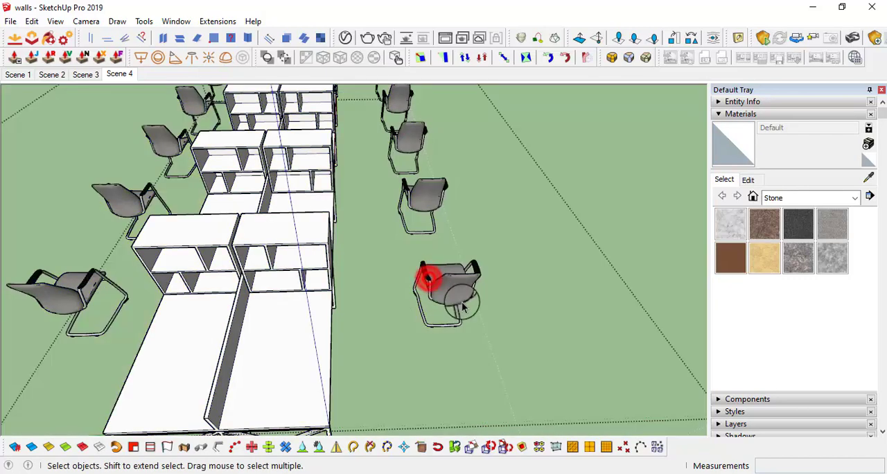
pyautogui.moveTo(460, 299); pyautogui.dragTo(311, 298, button='middle')
pyautogui.click(416, 295)
pyautogui.scroll(3, 431, 230)
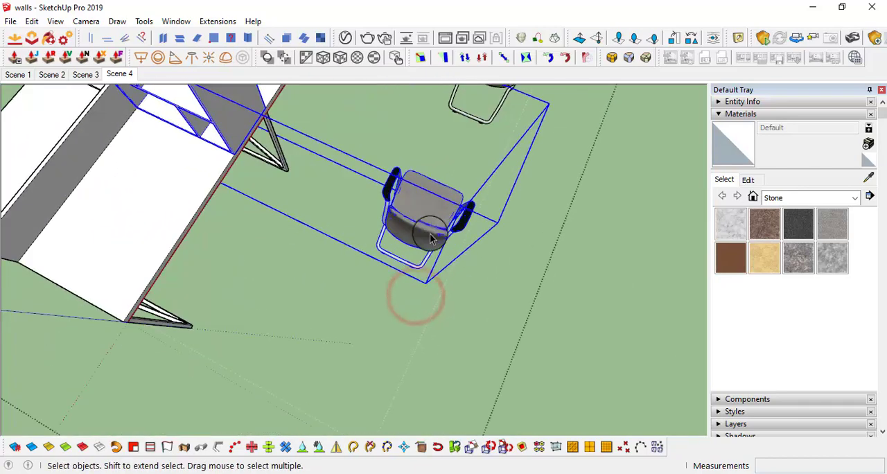
pyautogui.doubleClick(431, 223)
pyautogui.moveTo(432, 241); pyautogui.dragTo(360, 271, button='middle')
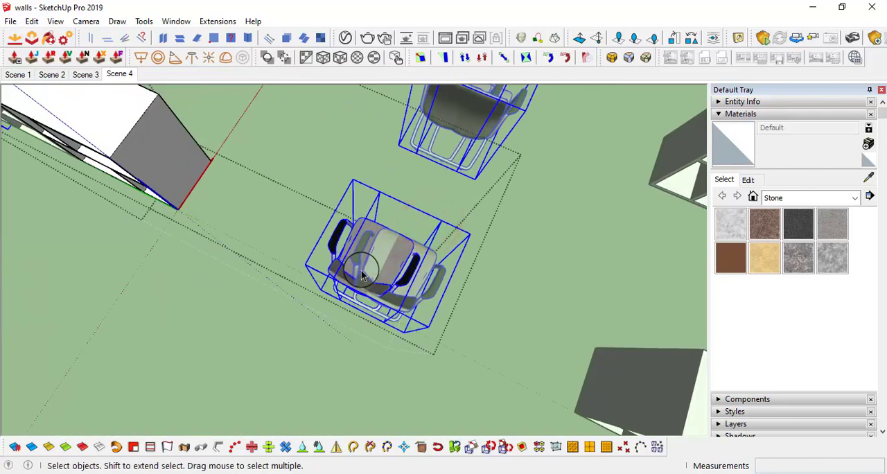
pyautogui.press('m')
pyautogui.click(354, 278)
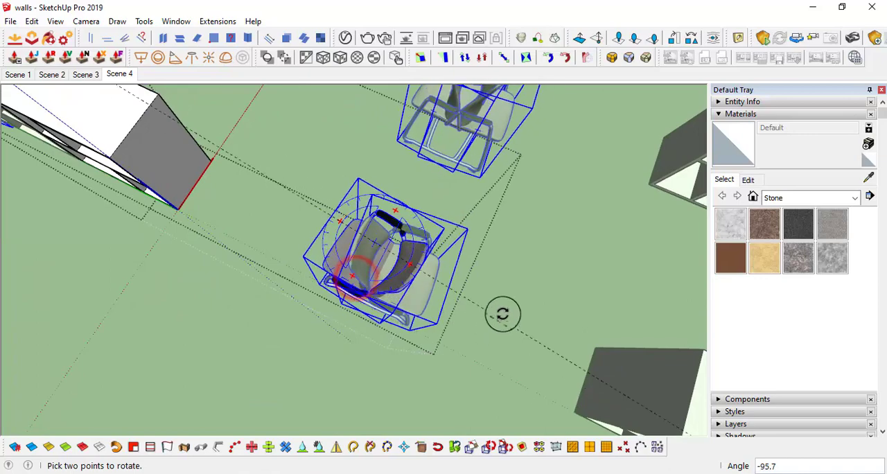
pyautogui.press('m')
pyautogui.click(453, 334)
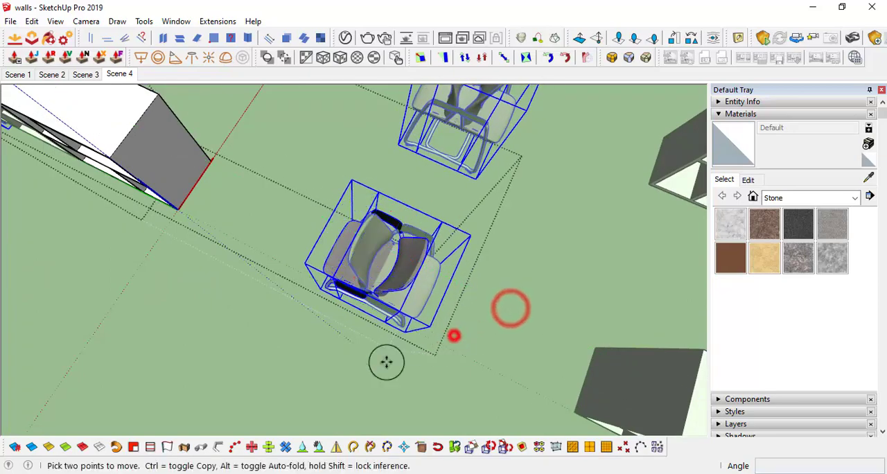
# Move the rotated chair in under the edge of the desktop, and close the desk group
pyautogui.click(199, 410)
pyautogui.moveTo(199, 410); pyautogui.dragTo(565, 288, button='middle')
pyautogui.click(358, 342)
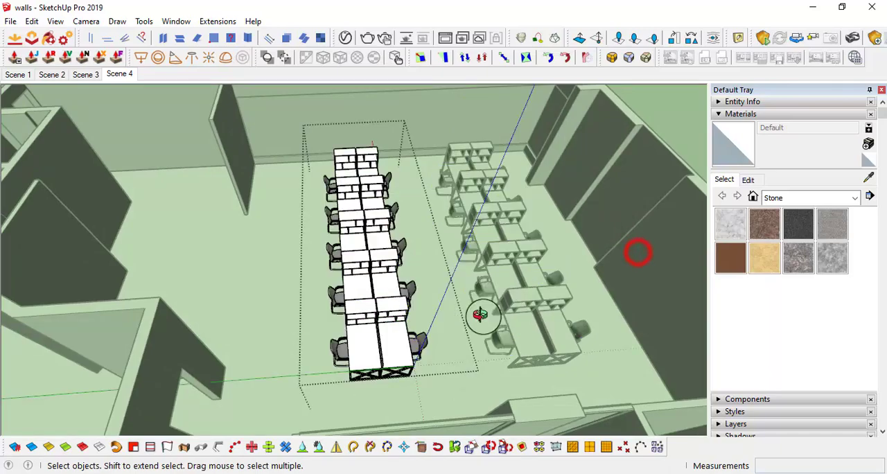
pyautogui.moveTo(479, 315); pyautogui.dragTo(270, 283, button='middle')
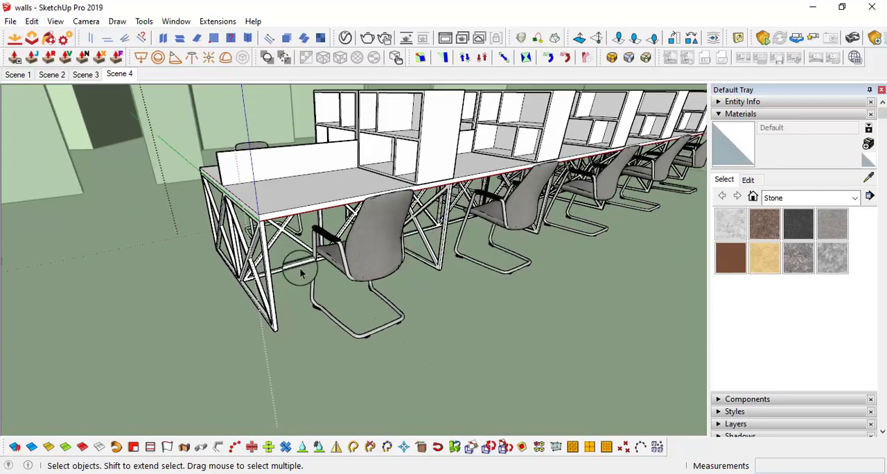
pyautogui.moveTo(283, 208); pyautogui.dragTo(277, 74, button='middle')
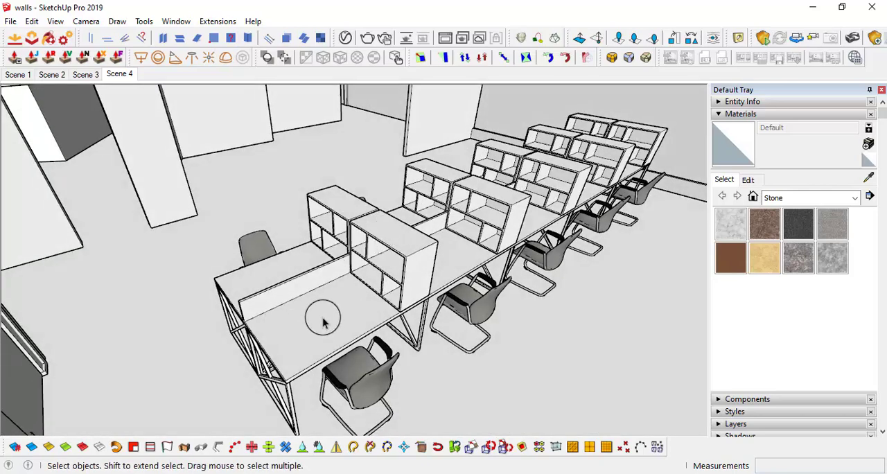
pyautogui.moveTo(324, 297); pyautogui.dragTo(346, 312, button='middle')
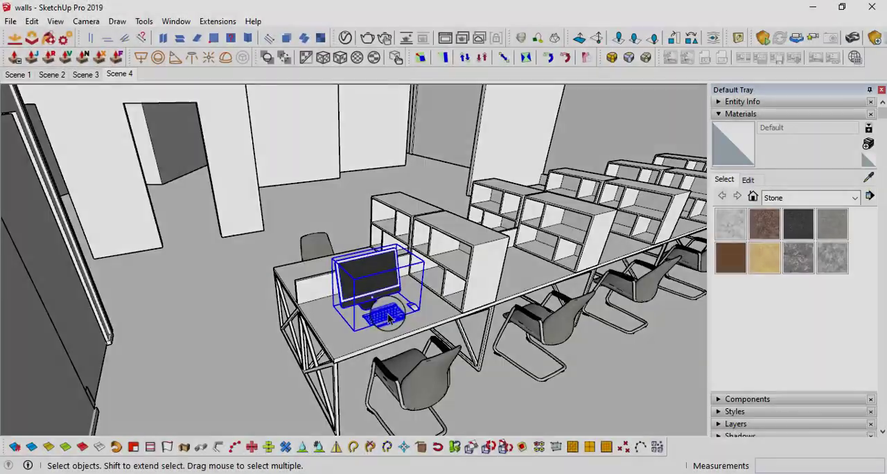
# Paste the monitor, keyboard and mouse set in place inside the shelf box component, and close the open groups
pyautogui.moveTo(388, 317); pyautogui.dragTo(418, 318, button='middle')
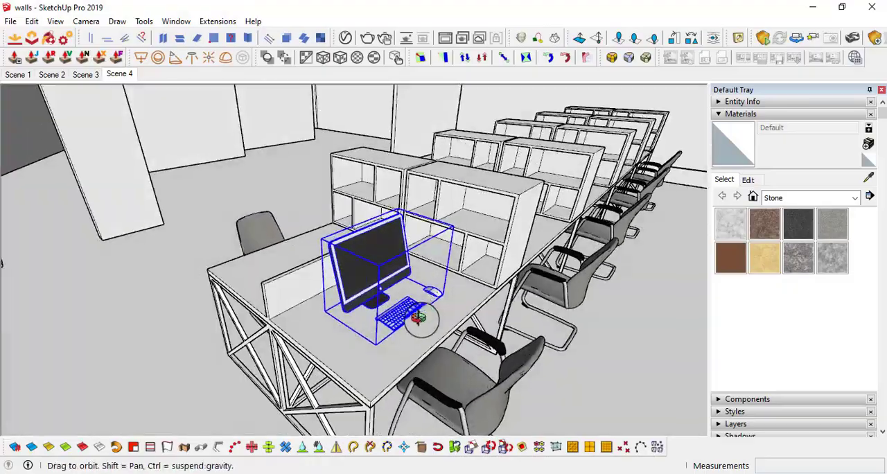
pyautogui.moveTo(376, 283); pyautogui.dragTo(467, 252, button='middle')
pyautogui.scroll(-5, 450, 305)
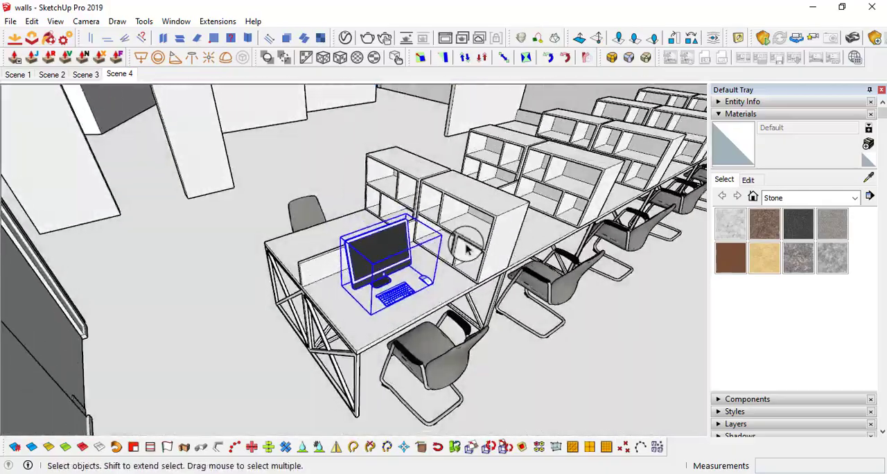
pyautogui.scroll(4, 366, 267)
pyautogui.moveTo(365, 266); pyautogui.dragTo(426, 300, button='middle')
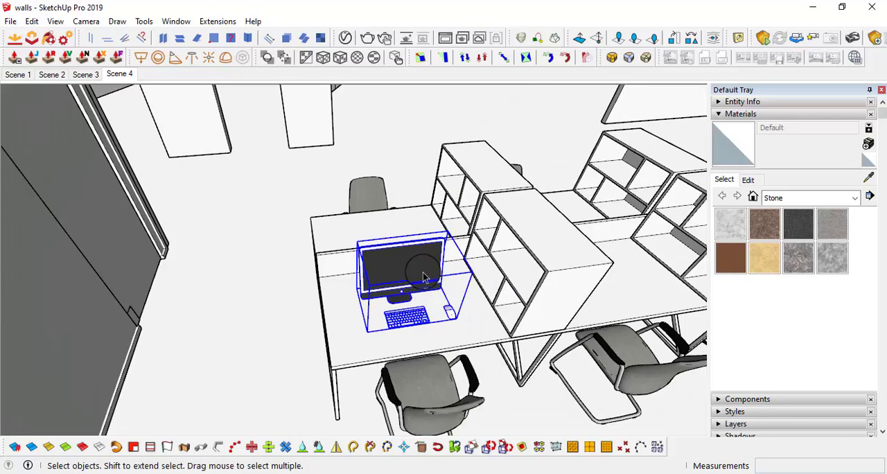
pyautogui.click(550, 263)
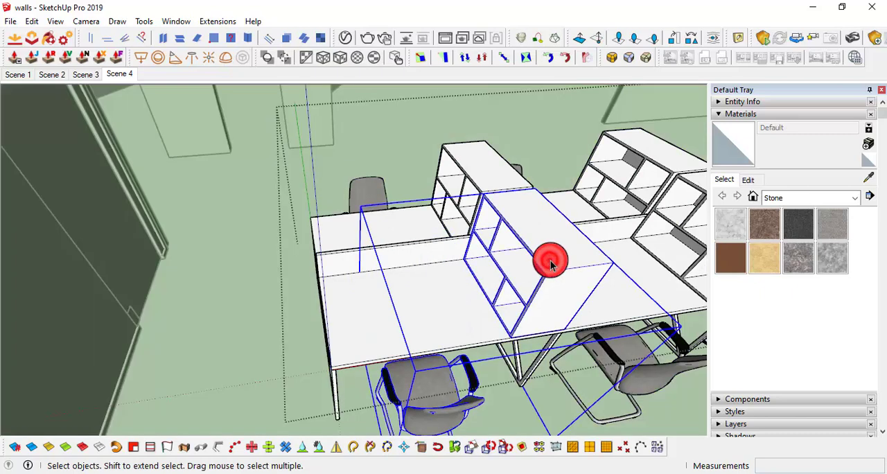
pyautogui.click(32, 21)
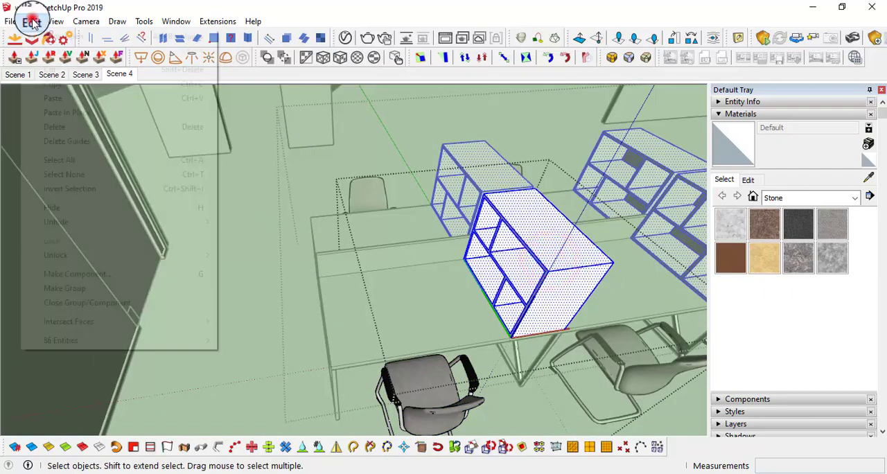
pyautogui.click(67, 112)
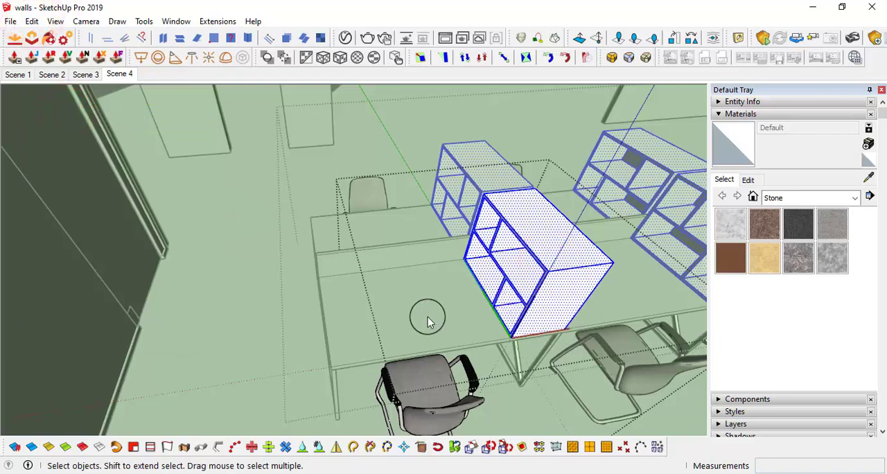
pyautogui.moveTo(513, 293); pyautogui.dragTo(672, 354, button='middle')
pyautogui.keyDown('shift'); pyautogui.moveTo(596, 294); pyautogui.dragTo(443, 289, button='middle'); pyautogui.keyUp('shift')
pyautogui.scroll(-2, 568, 374)
pyautogui.click(548, 363)
# Examine the computers on the workstations and the empty compartments of the shelf boxes
pyautogui.moveTo(443, 290); pyautogui.dragTo(390, 259, button='middle')
pyautogui.scroll(5, 342, 270)
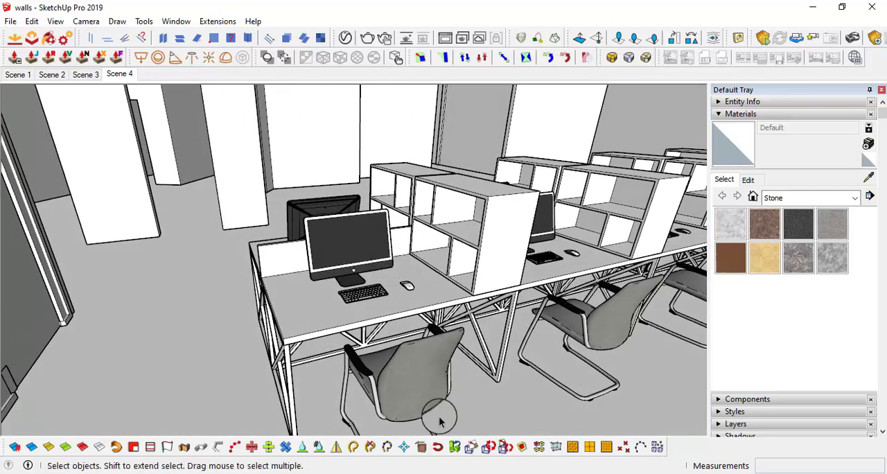
pyautogui.scroll(-2, 444, 342)
pyautogui.moveTo(443, 342); pyautogui.dragTo(447, 196, button='middle')
pyautogui.scroll(6, 449, 234)
pyautogui.scroll(-5, 449, 239)
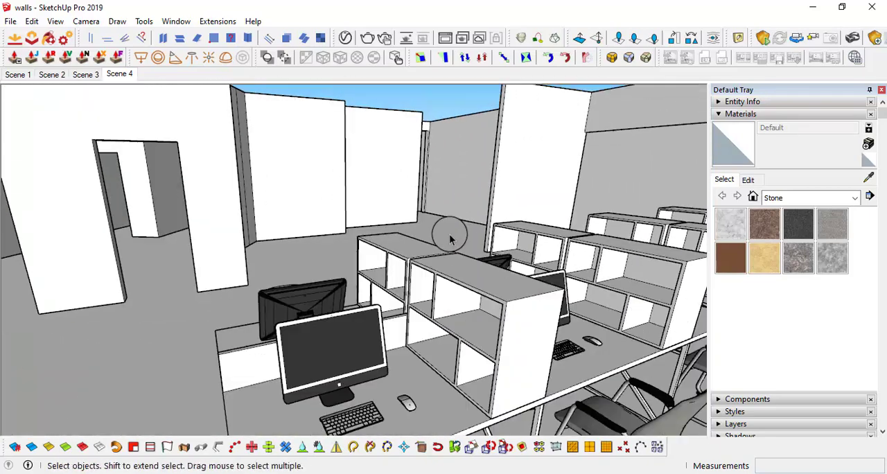
pyautogui.moveTo(509, 306); pyautogui.dragTo(558, 354, button='middle')
pyautogui.scroll(1, 557, 353)
pyautogui.moveTo(520, 318); pyautogui.dragTo(498, 290, button='middle')
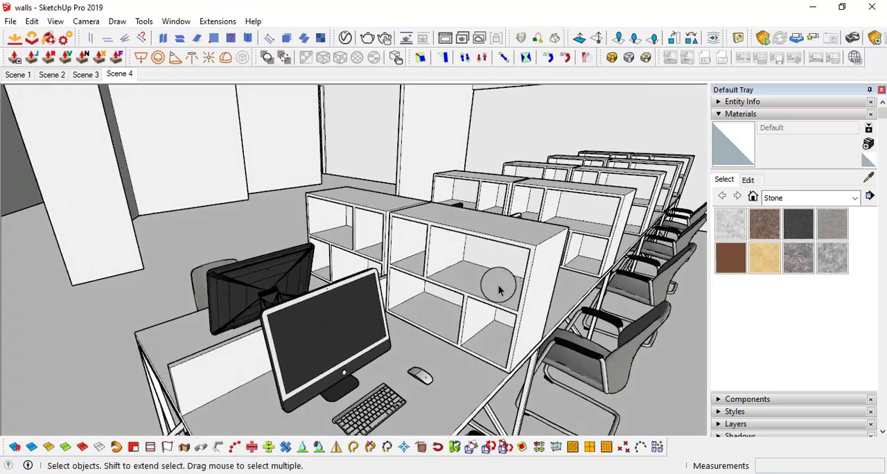
pyautogui.scroll(2, 499, 289)
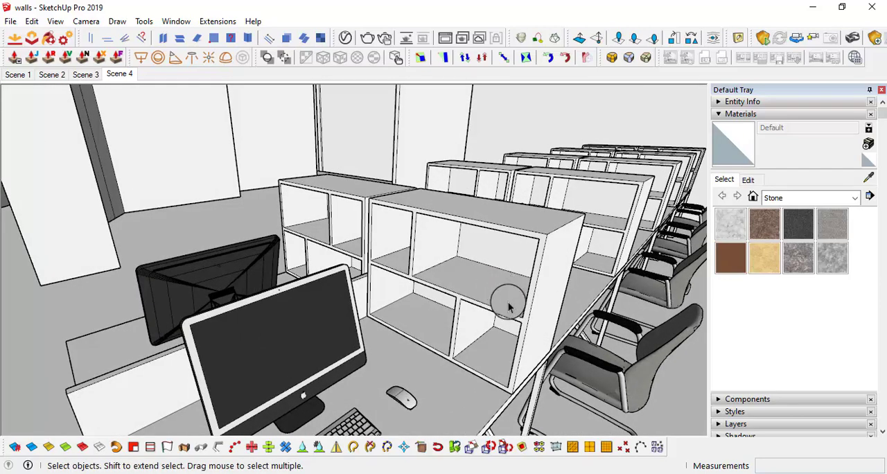
pyautogui.moveTo(485, 300); pyautogui.dragTo(482, 262, button='middle')
pyautogui.scroll(3, 509, 272)
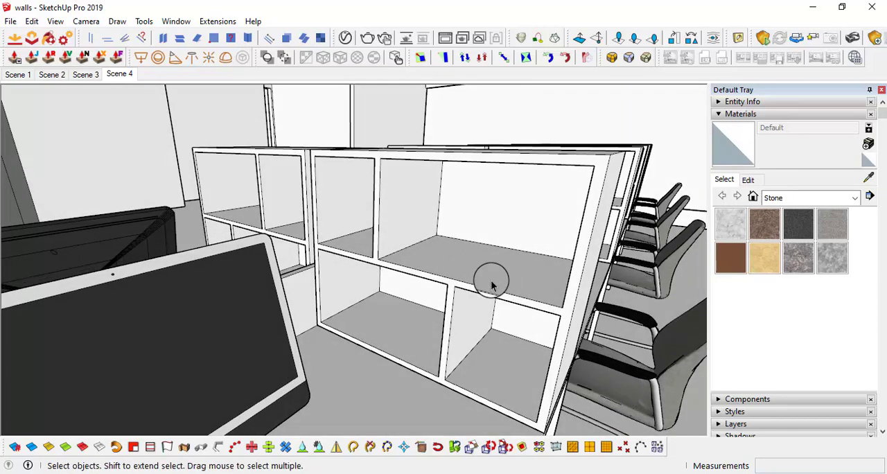
pyautogui.moveTo(494, 301); pyautogui.dragTo(444, 280, button='middle')
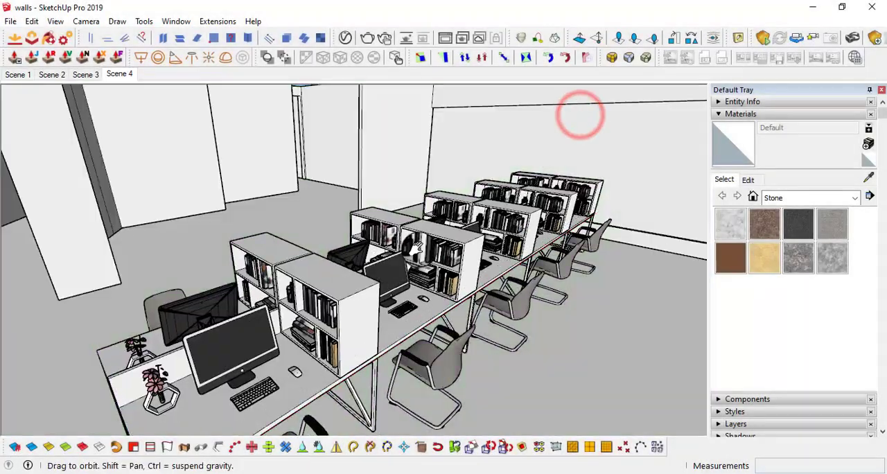
# Inspect the books in the shelf boxes and the flower vases on the front desks from several angles
pyautogui.moveTo(578, 113); pyautogui.dragTo(433, 234, button='middle')
pyautogui.moveTo(396, 266); pyautogui.dragTo(420, 285, button='middle')
pyautogui.scroll(3, 394, 251)
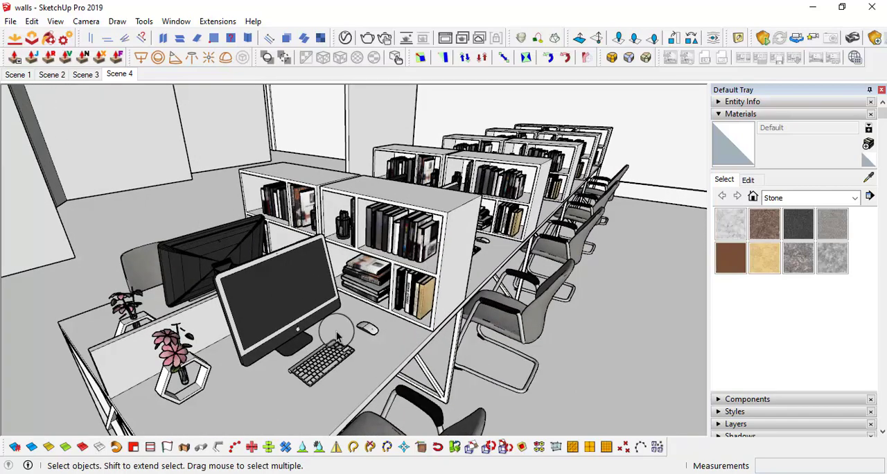
pyautogui.moveTo(484, 278); pyautogui.dragTo(618, 302, button='middle')
pyautogui.scroll(-3, 509, 291)
pyautogui.scroll(-2, 437, 292)
pyautogui.moveTo(505, 288); pyautogui.dragTo(453, 263, button='middle')
pyautogui.scroll(-2, 451, 298)
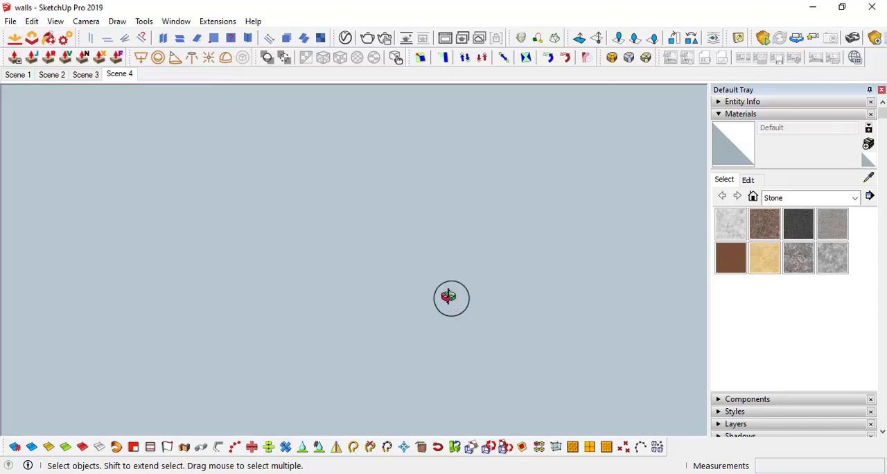
pyautogui.moveTo(449, 296); pyautogui.dragTo(7, 333, button='middle')
pyautogui.moveTo(327, 295); pyautogui.dragTo(410, 340, button='middle')
pyautogui.scroll(3, 454, 223)
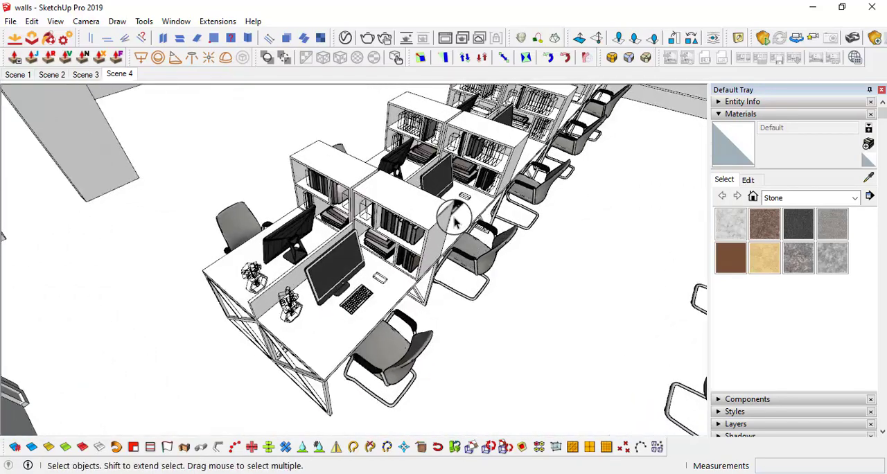
pyautogui.moveTo(454, 220); pyautogui.dragTo(406, 182, button='middle')
pyautogui.scroll(3, 405, 182)
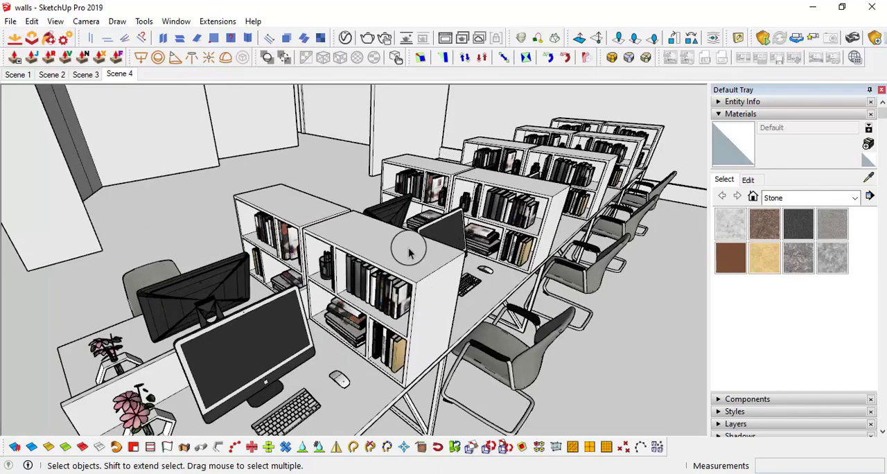
# Look around the office from between the desks to review both furnished workstation rows
pyautogui.press('l')
pyautogui.moveTo(388, 245); pyautogui.dragTo(807, 178)
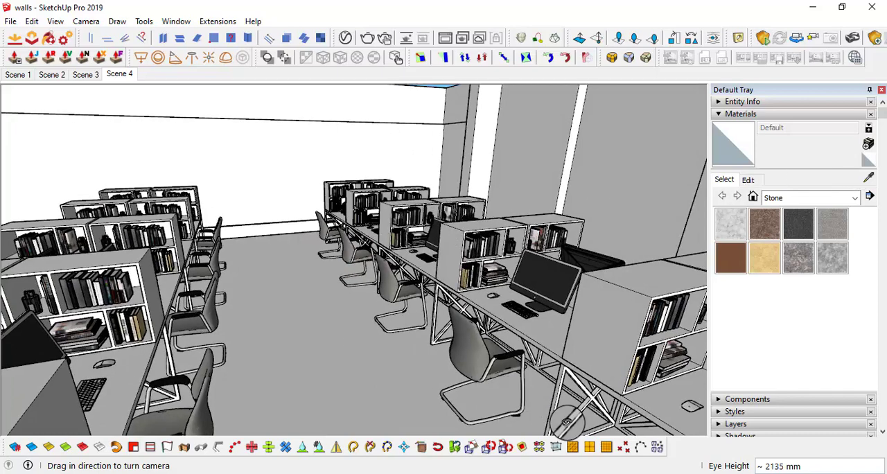
pyautogui.moveTo(436, 312); pyautogui.dragTo(224, 314)
pyautogui.scroll(-2, 360, 298)
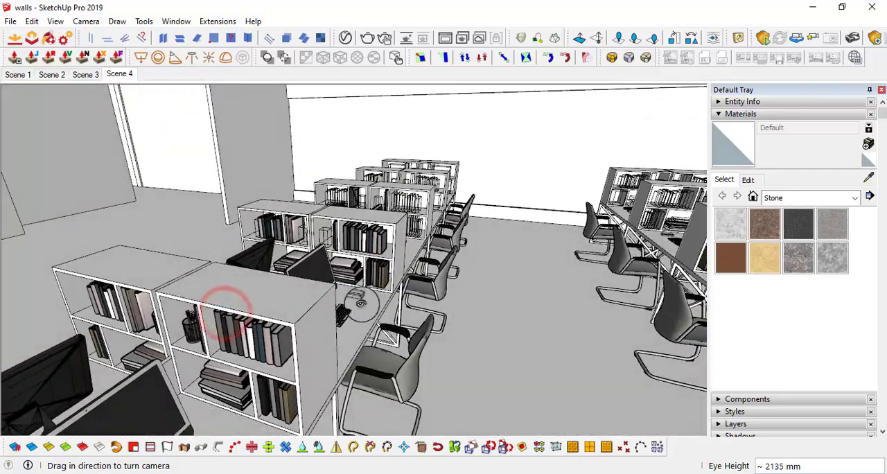
pyautogui.moveTo(360, 298); pyautogui.dragTo(336, 294, button='middle')
pyautogui.moveTo(422, 277); pyautogui.dragTo(146, 289)
pyautogui.scroll(2, 312, 348)
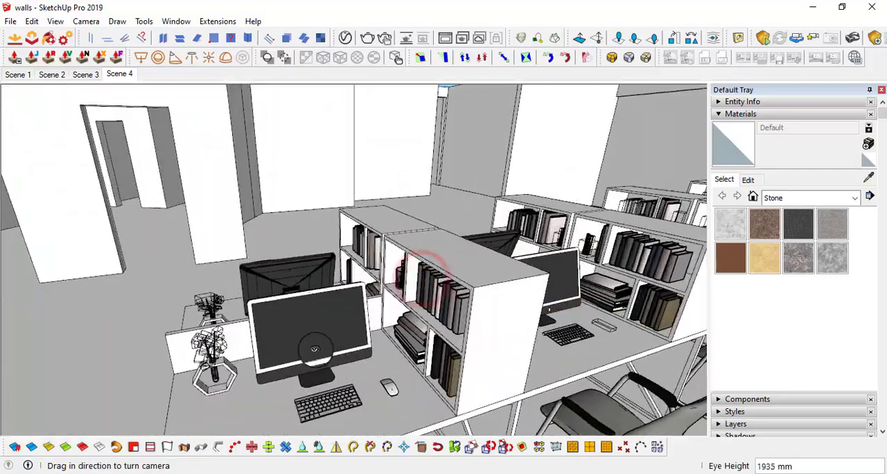
pyautogui.moveTo(313, 348); pyautogui.dragTo(355, 340, button='middle')
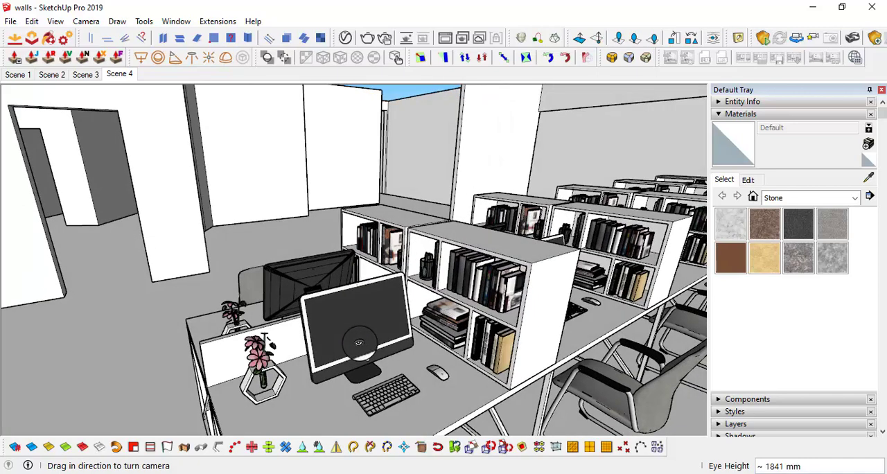
# View the furnished workstations from several angles, and briefly open the Enscape Objects window before closing it
pyautogui.moveTo(438, 383); pyautogui.dragTo(485, 388, button='middle')
pyautogui.moveTo(540, 298); pyautogui.dragTo(352, 290, button='middle')
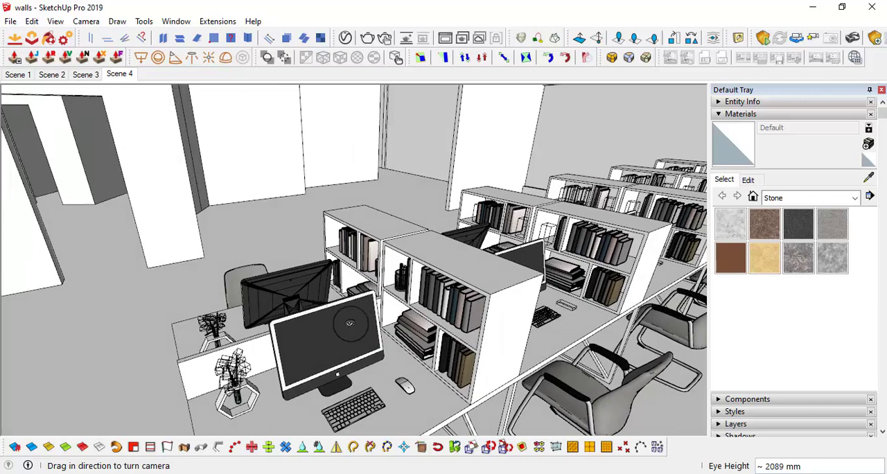
pyautogui.moveTo(483, 324); pyautogui.dragTo(492, 272, button='middle')
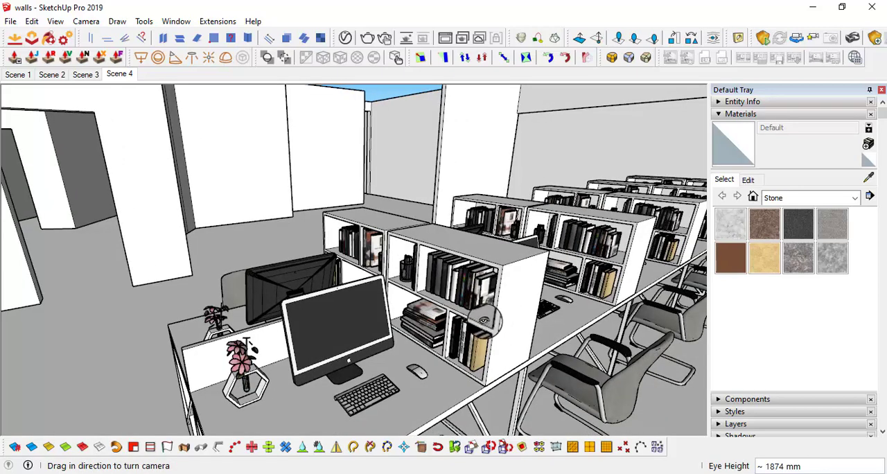
pyautogui.moveTo(483, 320); pyautogui.dragTo(512, 320, button='middle')
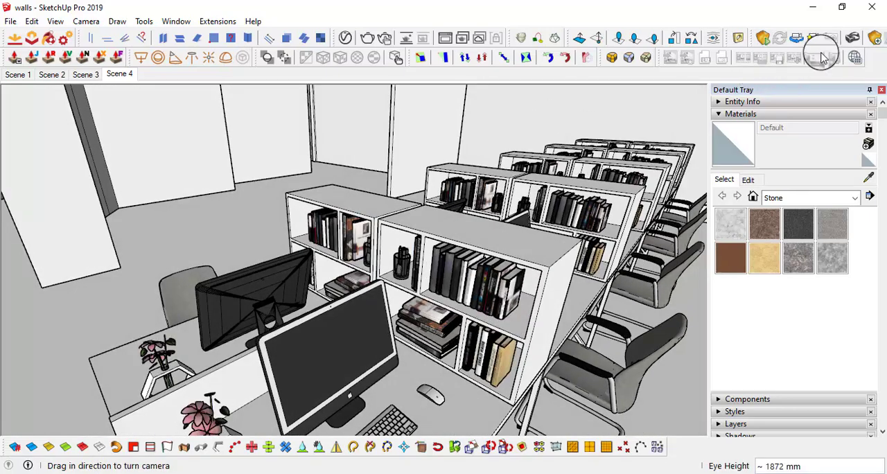
pyautogui.click(875, 41)
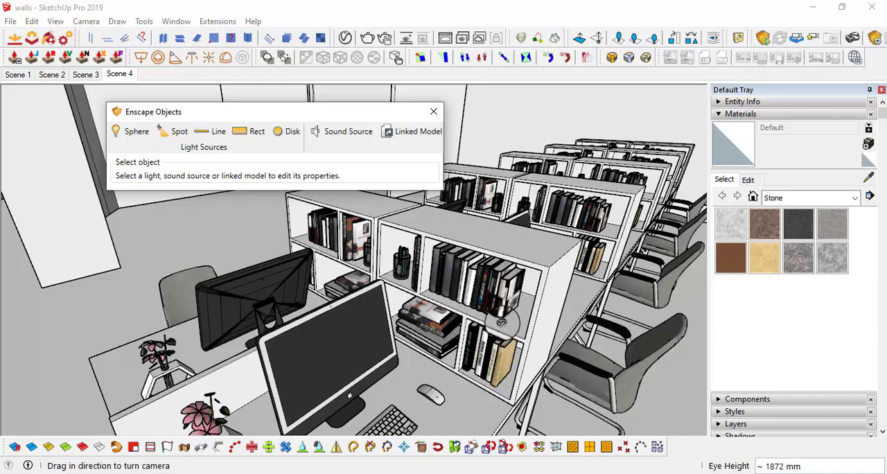
pyautogui.moveTo(501, 322); pyautogui.dragTo(578, 188, button='middle')
pyautogui.moveTo(501, 264); pyautogui.dragTo(717, 254, button='middle')
pyautogui.moveTo(519, 212); pyautogui.dragTo(544, 239, button='middle')
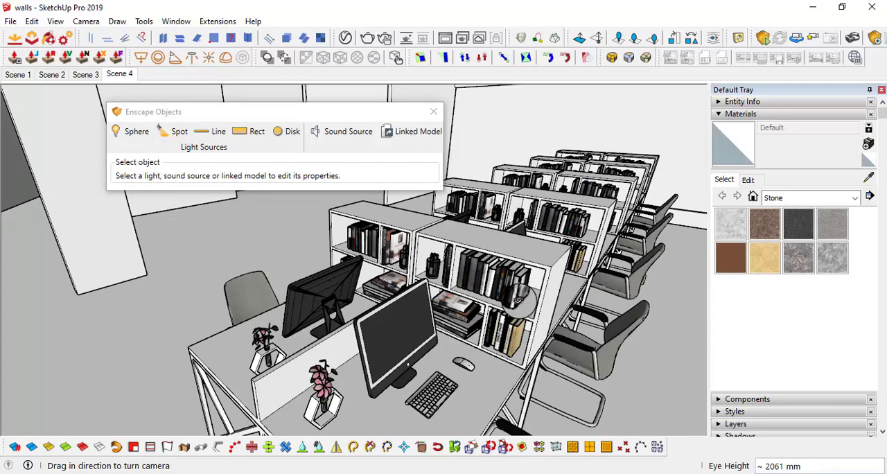
pyautogui.click(432, 121)
# Turn off Profiles and Dashes in the style's edge settings and compare the workstations' line display
pyautogui.moveTo(431, 115); pyautogui.dragTo(454, 281, button='middle')
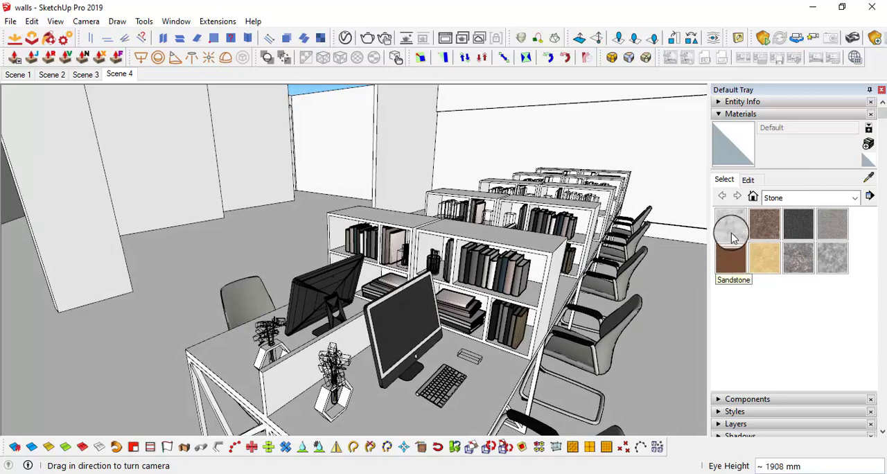
pyautogui.click(736, 113)
pyautogui.click(722, 138)
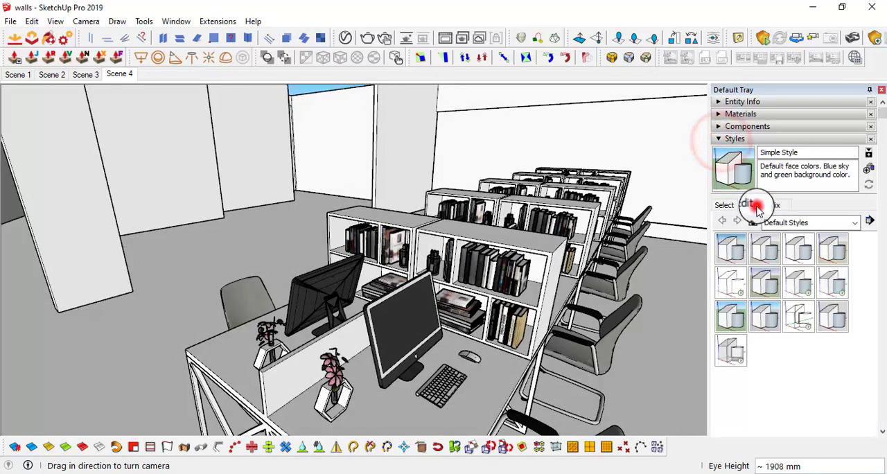
pyautogui.click(756, 205)
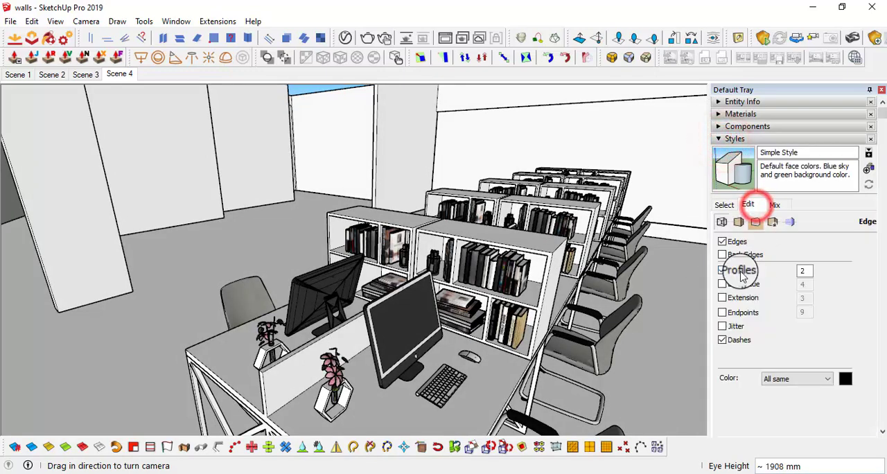
pyautogui.click(722, 270)
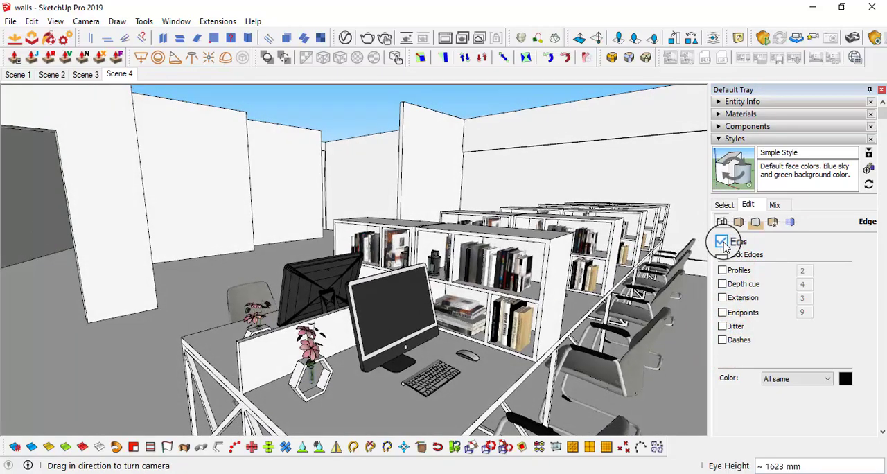
pyautogui.moveTo(518, 266); pyautogui.dragTo(542, 313, button='middle')
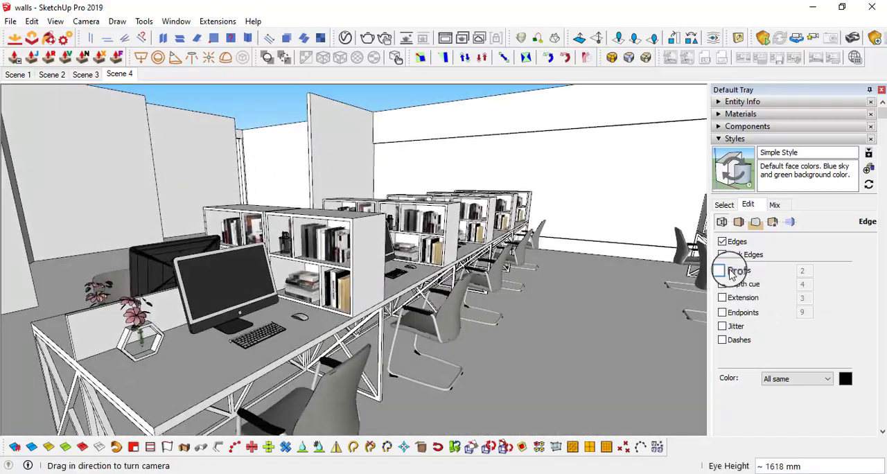
pyautogui.moveTo(435, 309); pyautogui.dragTo(438, 281, button='middle')
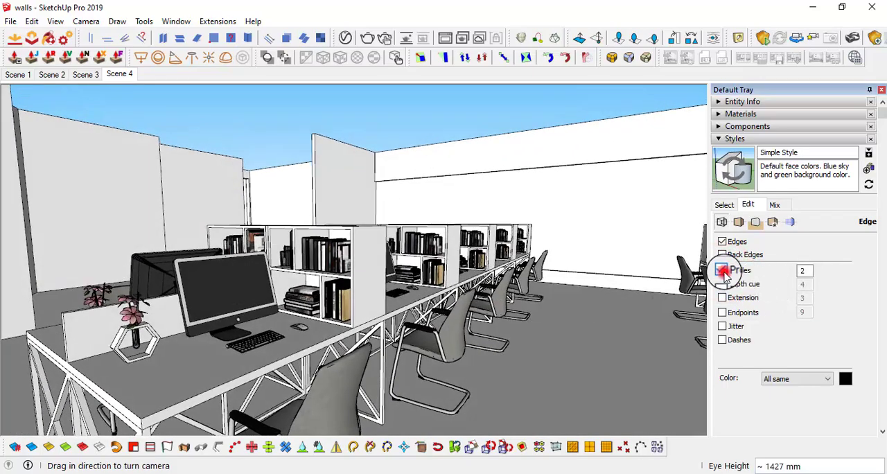
pyautogui.moveTo(518, 294); pyautogui.dragTo(509, 329, button='middle')
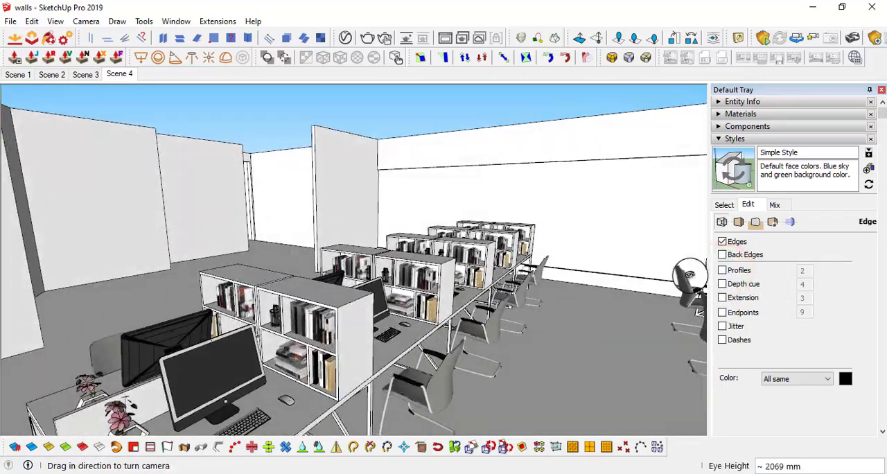
pyautogui.moveTo(454, 297); pyautogui.dragTo(739, 320, button='middle')
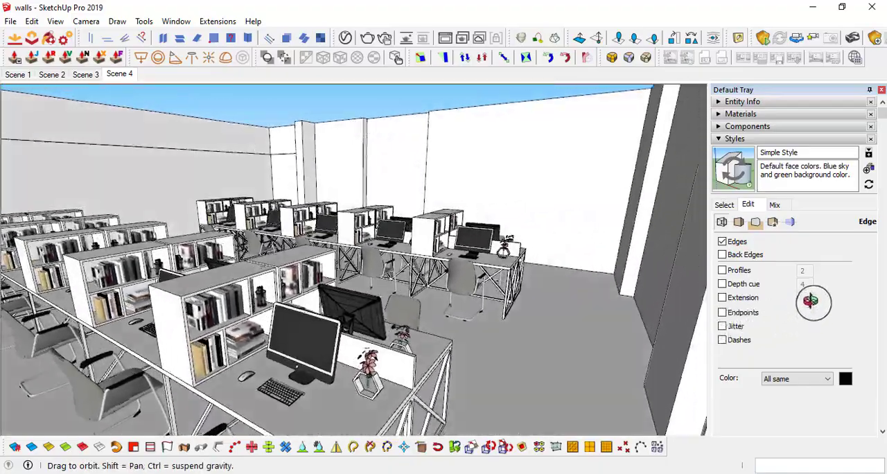
pyautogui.moveTo(812, 302); pyautogui.dragTo(760, 255, button='middle')
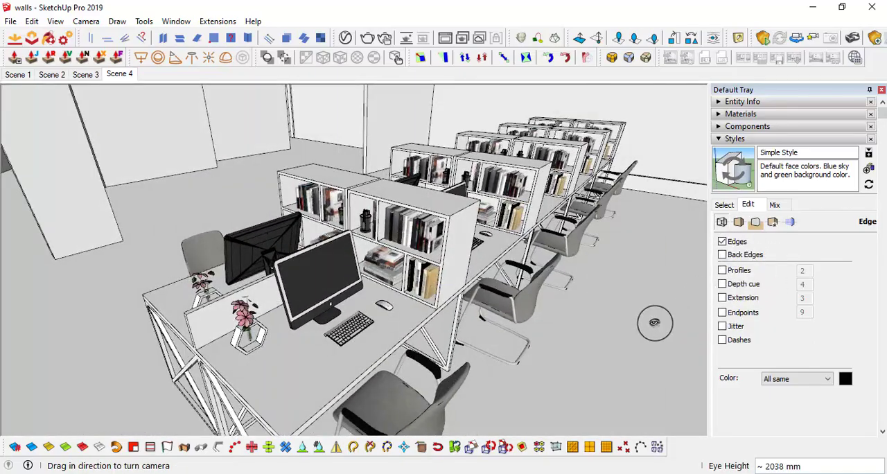
# Switch to Scene 3 and turn off Profiles and Dashes in its style's edge settings
pyautogui.click(720, 141)
pyautogui.moveTo(407, 267); pyautogui.dragTo(528, 268, button='middle')
pyautogui.moveTo(443, 273); pyautogui.dragTo(258, 223, button='middle')
pyautogui.moveTo(489, 248); pyautogui.dragTo(255, 192, button='middle')
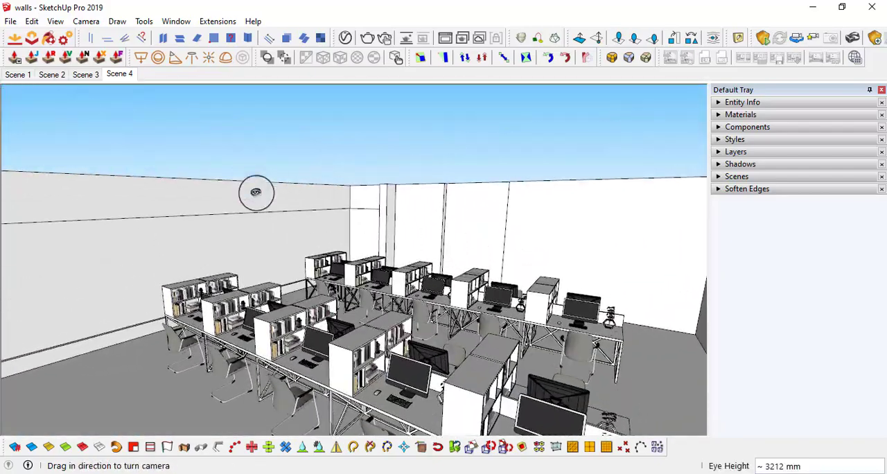
pyautogui.click(92, 74)
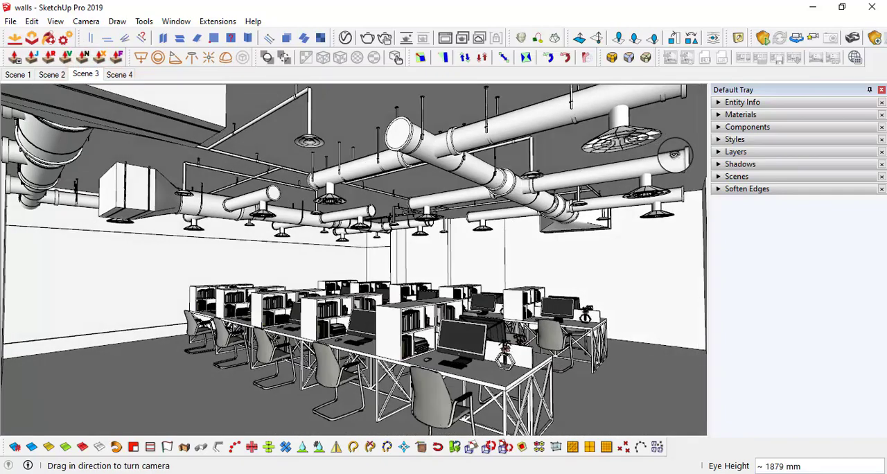
pyautogui.click(719, 139)
pyautogui.click(722, 271)
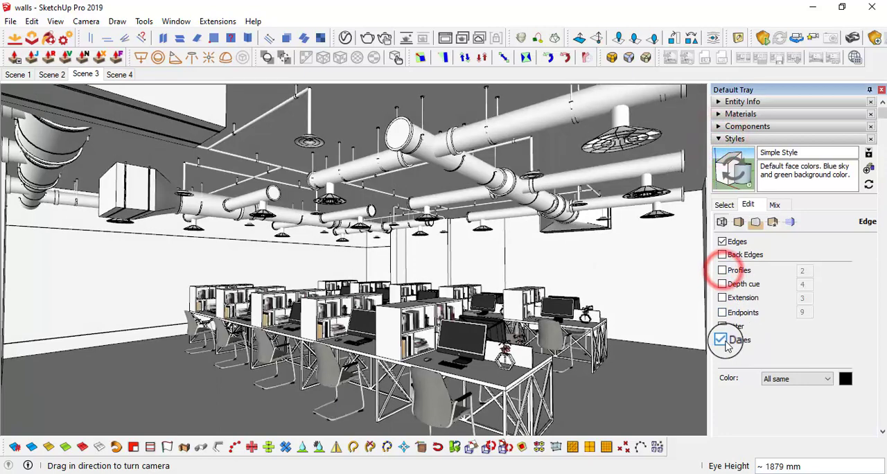
pyautogui.click(721, 340)
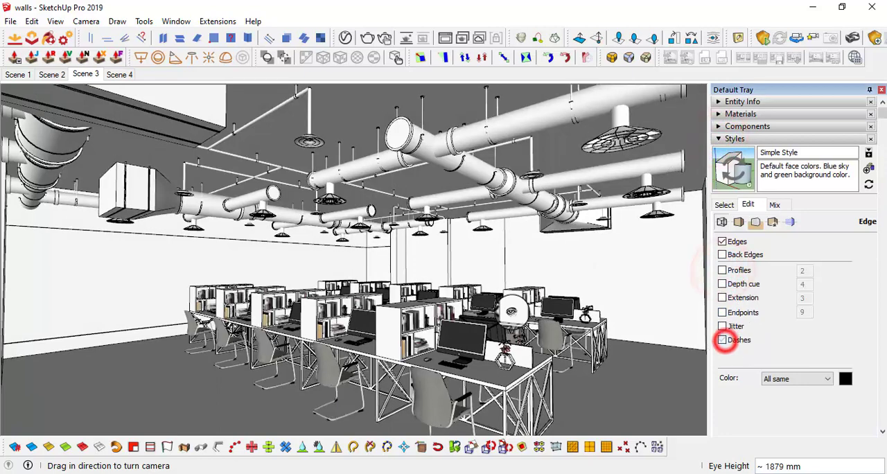
# Update Scene 3 with the style changes saved as a new style, and save the model
pyautogui.rightClick(89, 77)
pyautogui.click(132, 129)
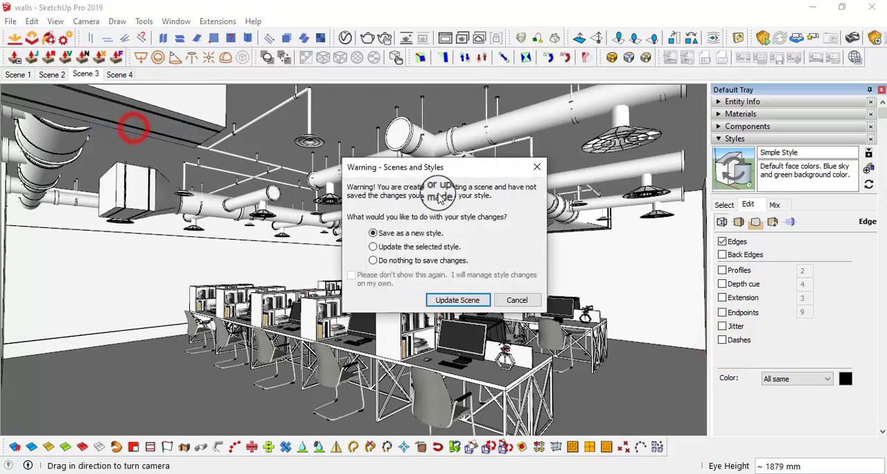
pyautogui.moveTo(379, 167); pyautogui.dragTo(344, 120)
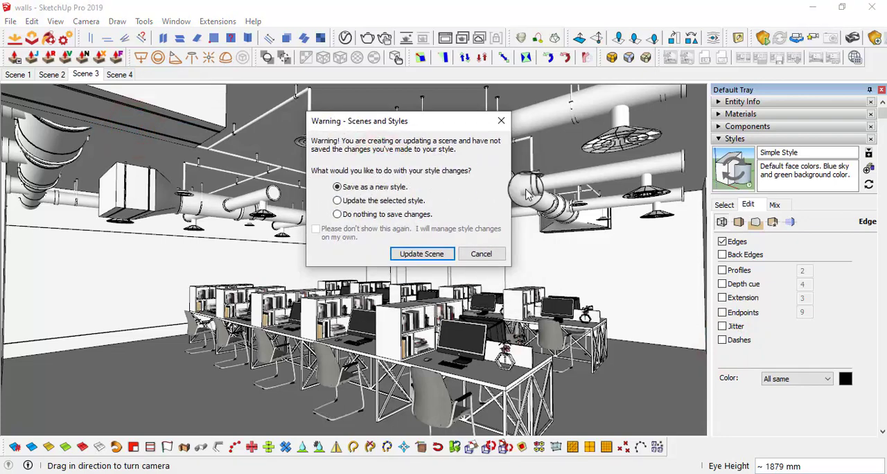
pyautogui.click(439, 255)
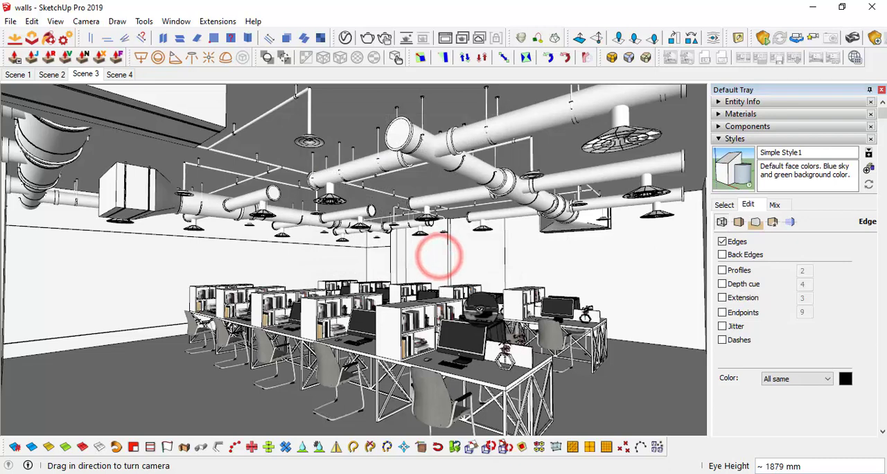
pyautogui.click(11, 20)
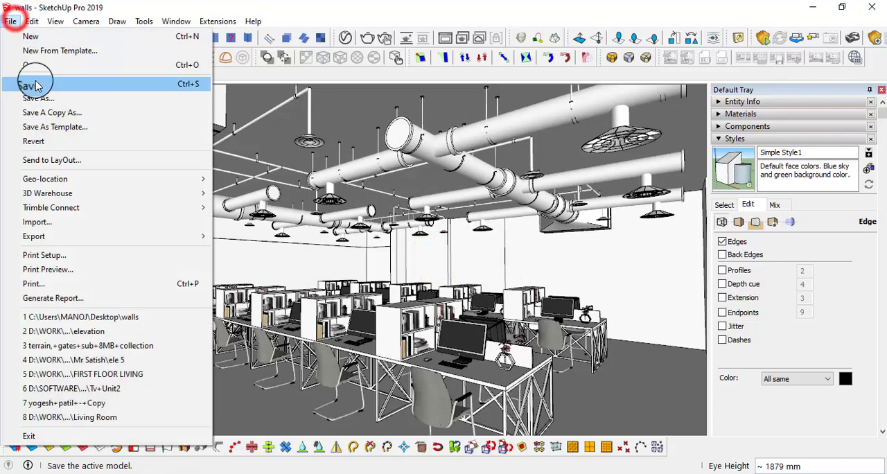
pyautogui.click(36, 82)
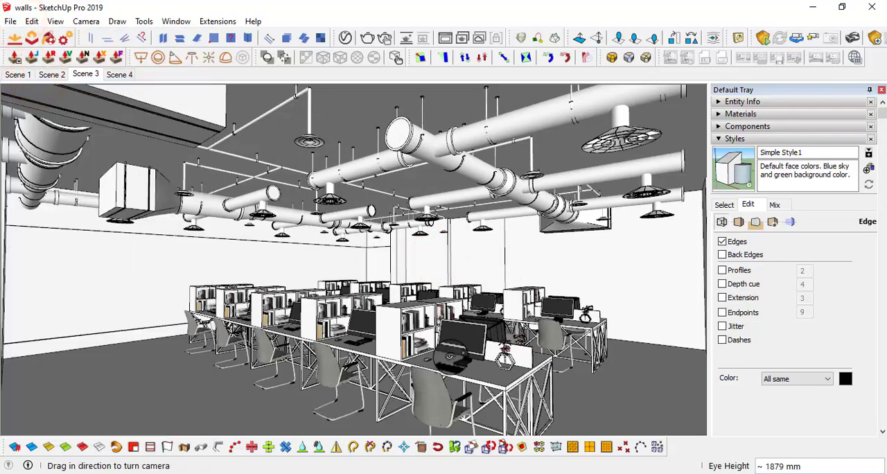
# Switch the material collection to In Model and browse its swatches
pyautogui.moveTo(418, 311); pyautogui.dragTo(213, 237, button='middle')
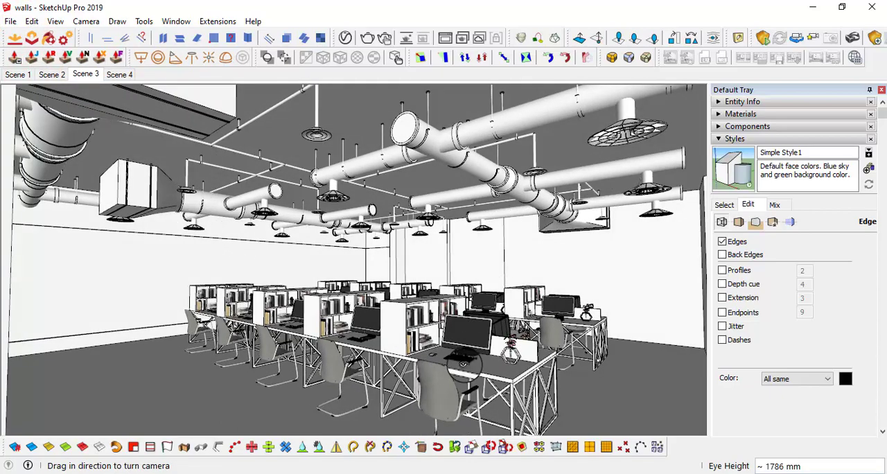
pyautogui.moveTo(463, 362); pyautogui.dragTo(456, 338, button='middle')
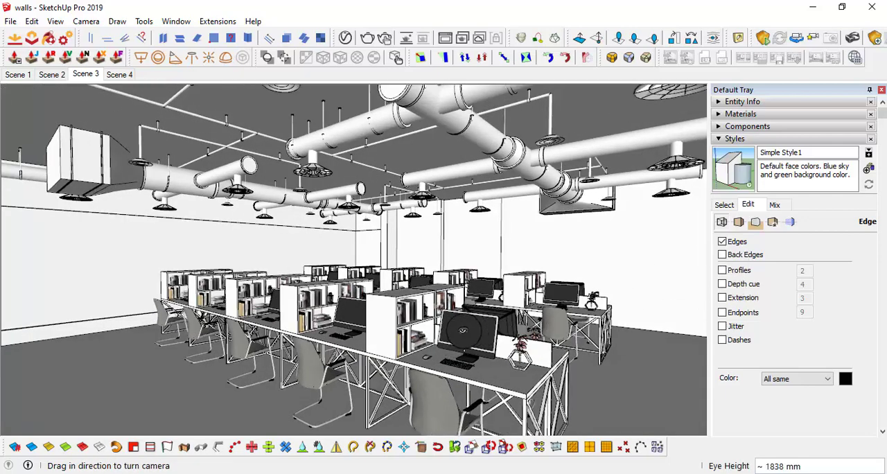
pyautogui.click(724, 139)
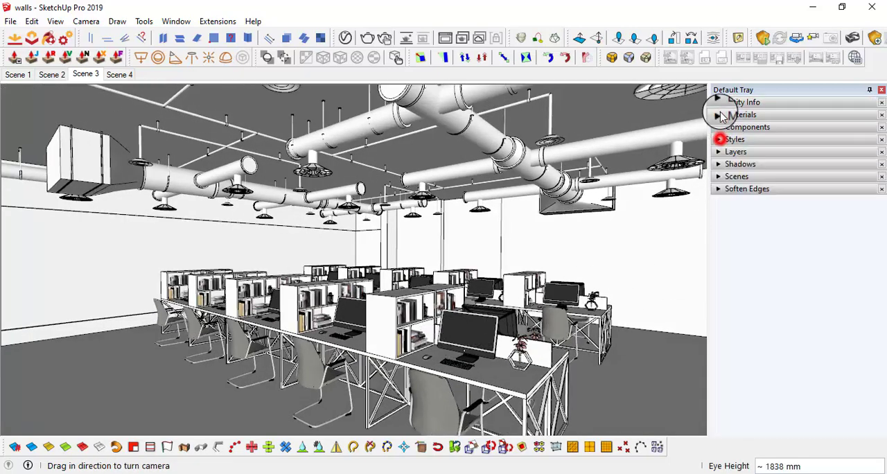
pyautogui.click(740, 113)
pyautogui.click(790, 197)
pyautogui.click(790, 209)
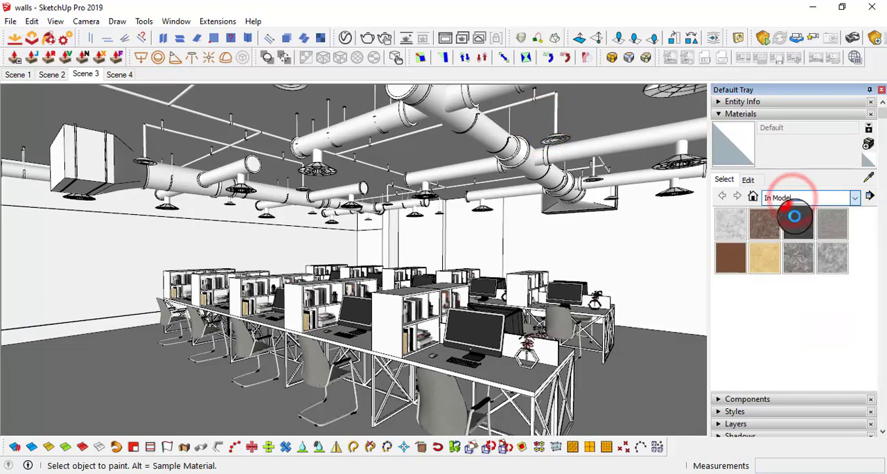
pyautogui.scroll(-3, 793, 277)
pyautogui.scroll(-5, 795, 286)
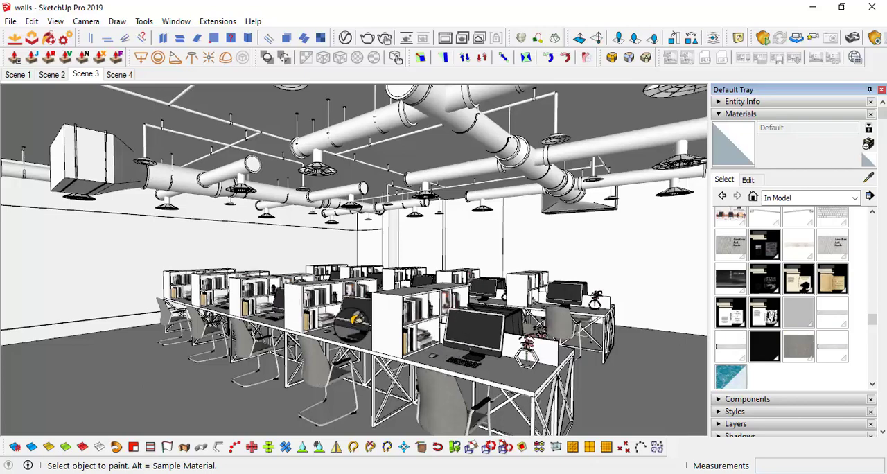
pyautogui.scroll(8, 798, 287)
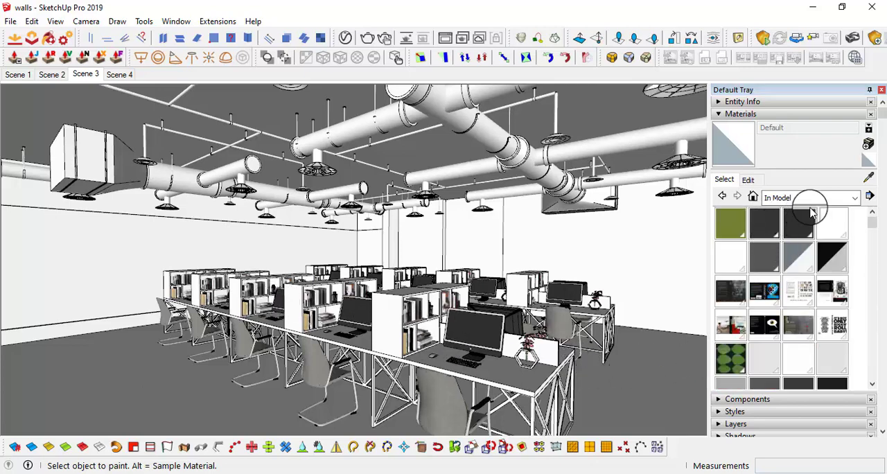
# Create a light orange material, picking its colour from the Color Wheel
pyautogui.click(869, 151)
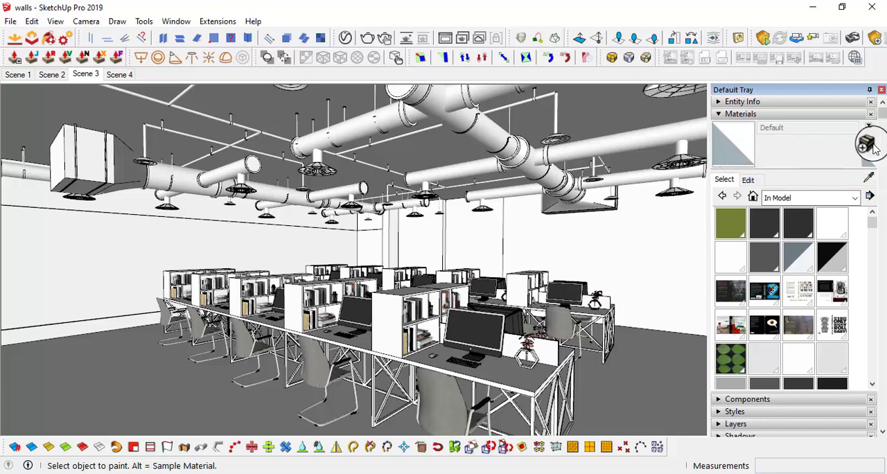
pyautogui.click(871, 147)
pyautogui.moveTo(426, 121); pyautogui.dragTo(520, 94)
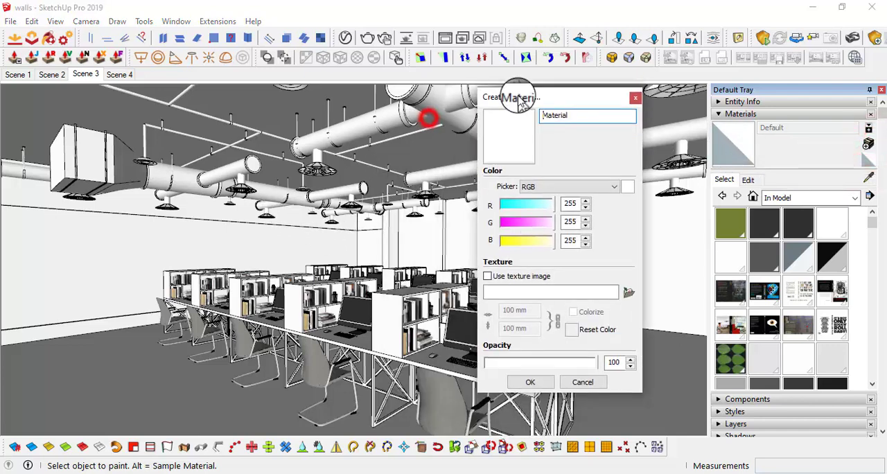
pyautogui.click(602, 185)
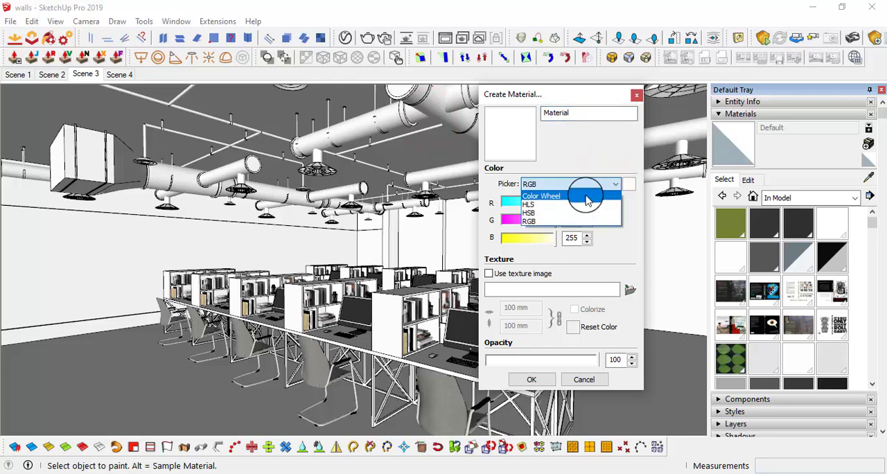
pyautogui.click(586, 196)
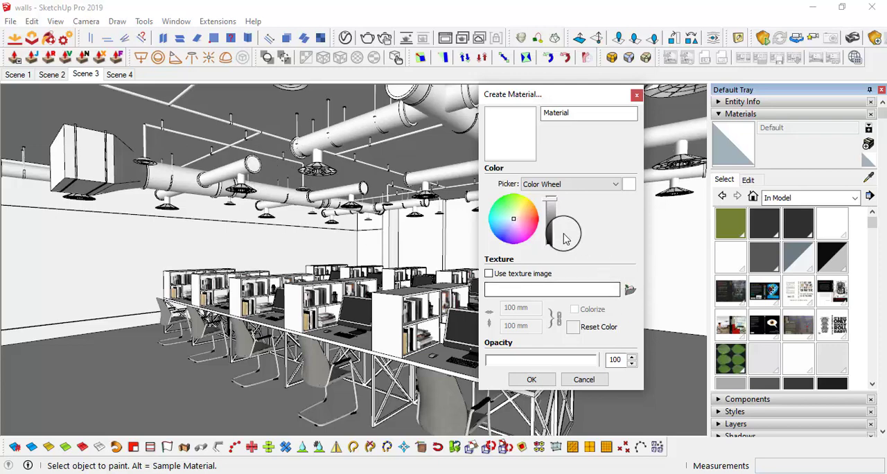
pyautogui.moveTo(525, 221); pyautogui.dragTo(525, 210)
pyautogui.click(531, 379)
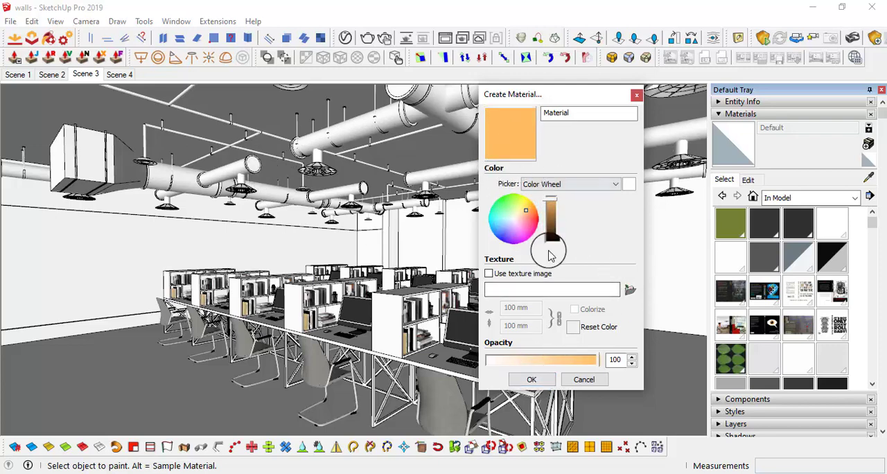
pyautogui.click(531, 379)
# Paint the ceiling ducts and pipes with the light orange material
pyautogui.click(457, 104)
pyautogui.moveTo(457, 104); pyautogui.dragTo(446, 138, button='middle')
pyautogui.scroll(6, 239, 104)
pyautogui.moveTo(199, 123)
pyautogui.mouseDown(button='middle')
pyautogui.moveTo(242, 143)
pyautogui.moveTo(267, 192)
pyautogui.moveTo(198, 95)
pyautogui.moveTo(303, 141)
pyautogui.moveTo(340, 188)
pyautogui.moveTo(329, 182)
pyautogui.mouseUp(button='middle')
pyautogui.scroll(-5, 303, 142)
pyautogui.moveTo(416, 173); pyautogui.dragTo(458, 221, button='middle')
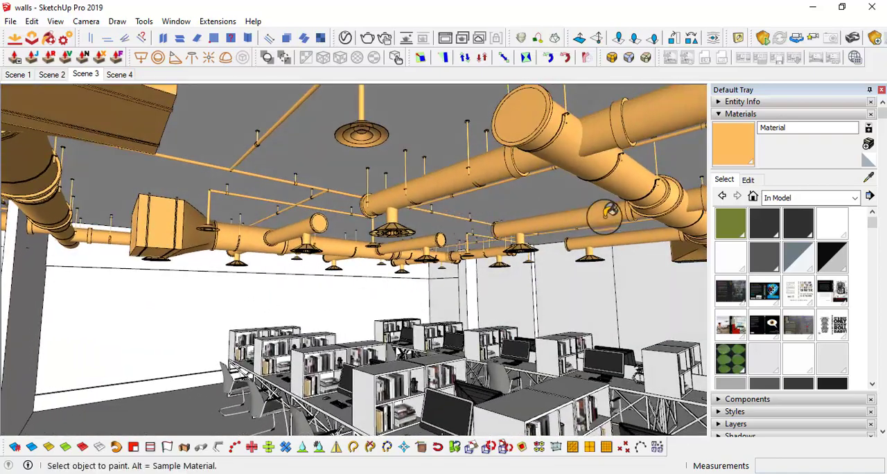
# Recolour the duct material to white by setting its RGB values to 255, 255, 255
pyautogui.click(767, 184)
pyautogui.click(757, 208)
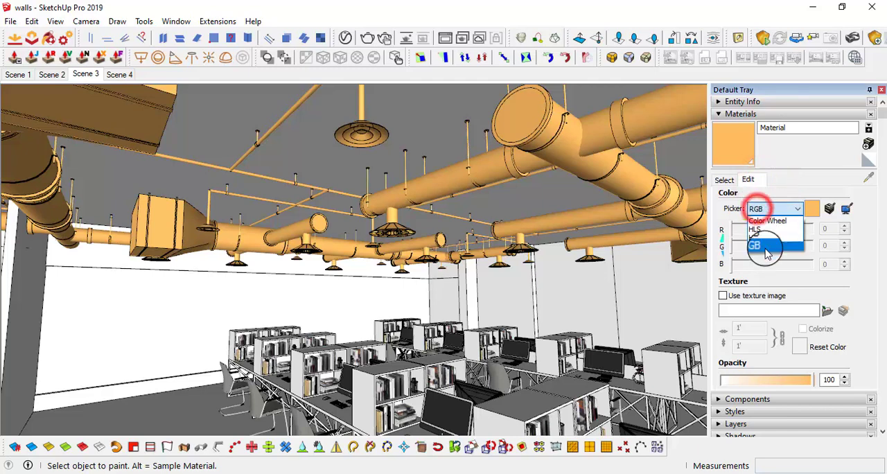
pyautogui.click(766, 246)
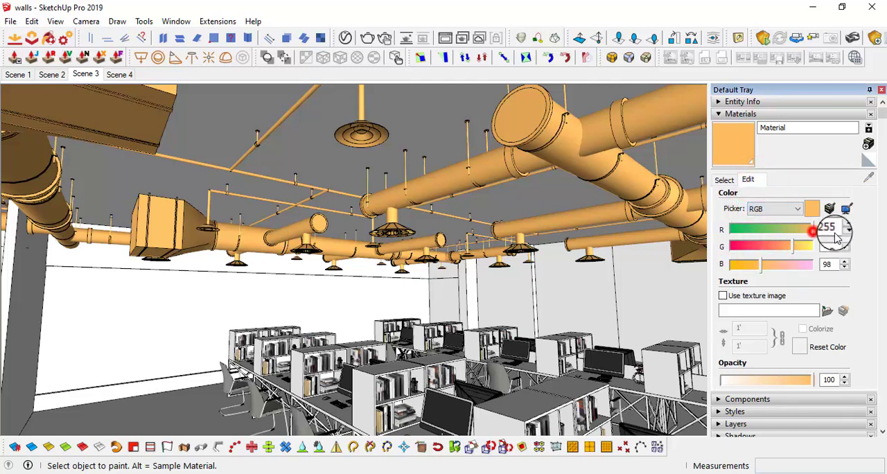
pyautogui.moveTo(797, 247); pyautogui.dragTo(827, 245)
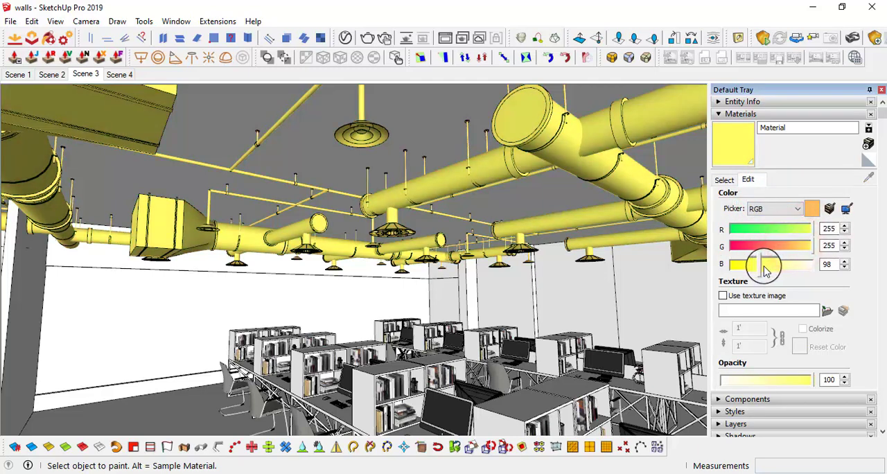
pyautogui.moveTo(764, 264); pyautogui.dragTo(826, 277)
# Open the ceiling duct group for editing at the hanger clamp of the large round duct
pyautogui.moveTo(540, 174); pyautogui.dragTo(421, 166, button='middle')
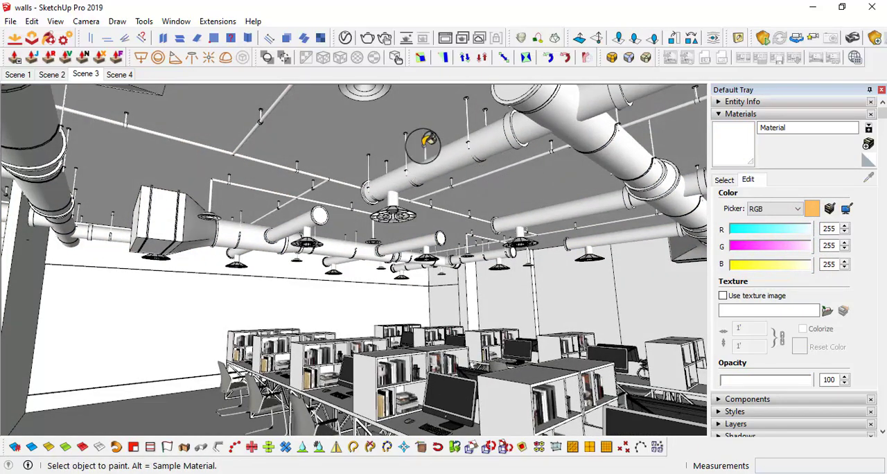
pyautogui.scroll(5, 428, 141)
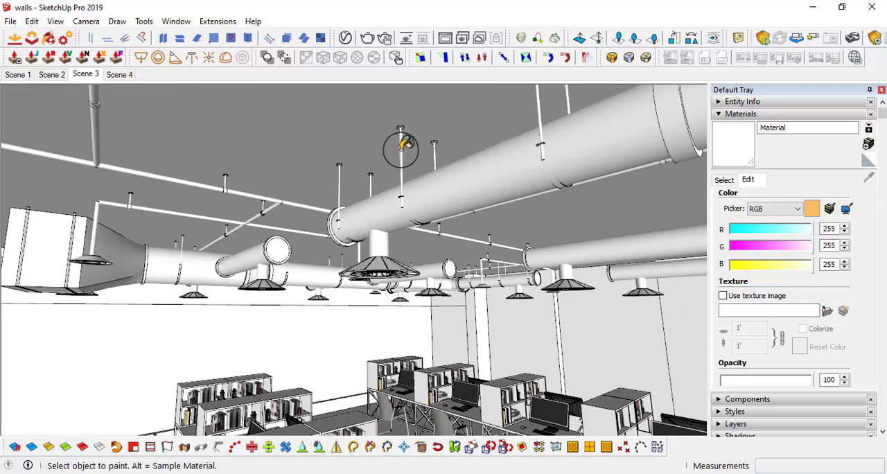
pyautogui.scroll(2, 399, 142)
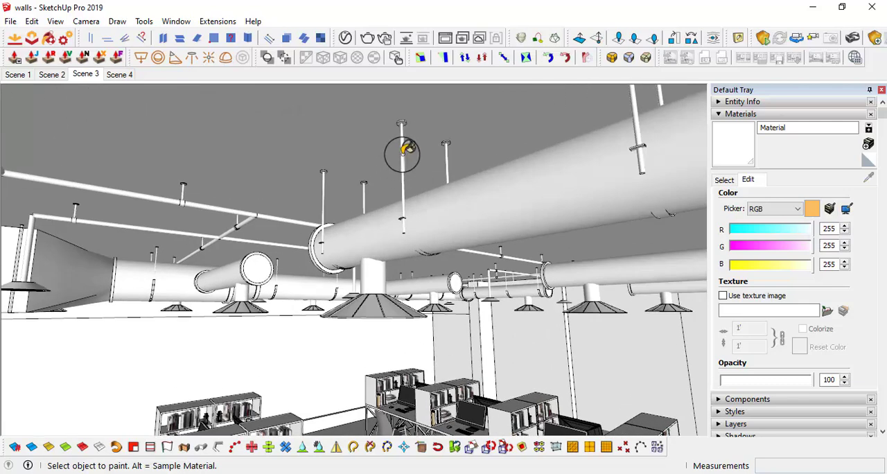
pyautogui.moveTo(393, 222)
pyautogui.mouseDown(button='middle')
pyautogui.moveTo(271, 97)
pyautogui.moveTo(228, 143)
pyautogui.moveTo(350, 167)
pyautogui.moveTo(409, 247)
pyautogui.moveTo(422, 224)
pyautogui.moveTo(390, 237)
pyautogui.moveTo(365, 208)
pyautogui.moveTo(368, 216)
pyautogui.mouseUp(button='middle')
pyautogui.press('space')
pyautogui.click(368, 213)
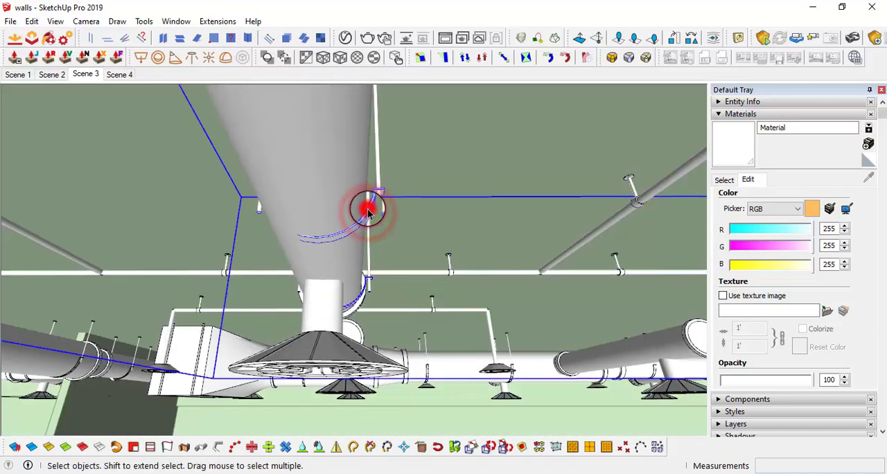
pyautogui.doubleClick(368, 209)
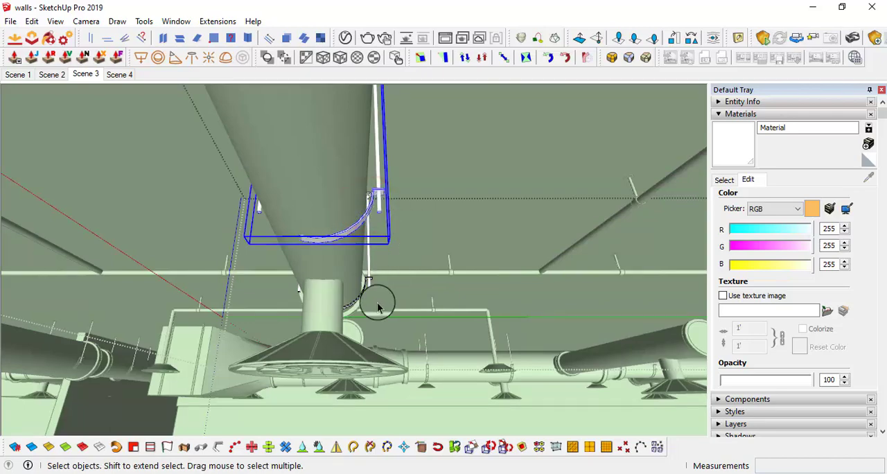
# Move the hanger clamp inside the duct group about 6 mm toward the round duct
pyautogui.moveTo(368, 206); pyautogui.dragTo(422, 388, button='middle')
pyautogui.moveTo(434, 275); pyautogui.dragTo(559, 292, button='middle')
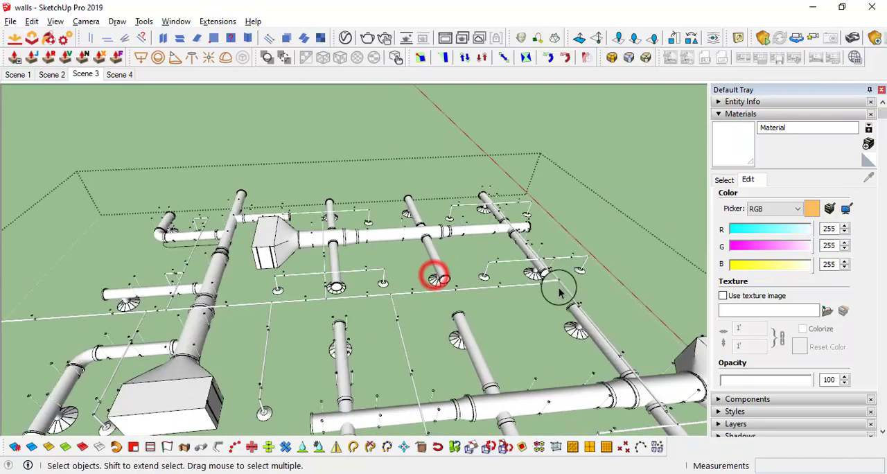
pyautogui.scroll(5, 339, 338)
pyautogui.click(312, 327)
pyautogui.moveTo(362, 307)
pyautogui.mouseDown(button='middle')
pyautogui.moveTo(381, 295)
pyautogui.moveTo(358, 295)
pyautogui.moveTo(329, 127)
pyautogui.moveTo(331, 245)
pyautogui.moveTo(353, 321)
pyautogui.moveTo(339, 178)
pyautogui.moveTo(353, 300)
pyautogui.mouseUp(button='middle')
pyautogui.click(297, 309)
pyautogui.press('m')
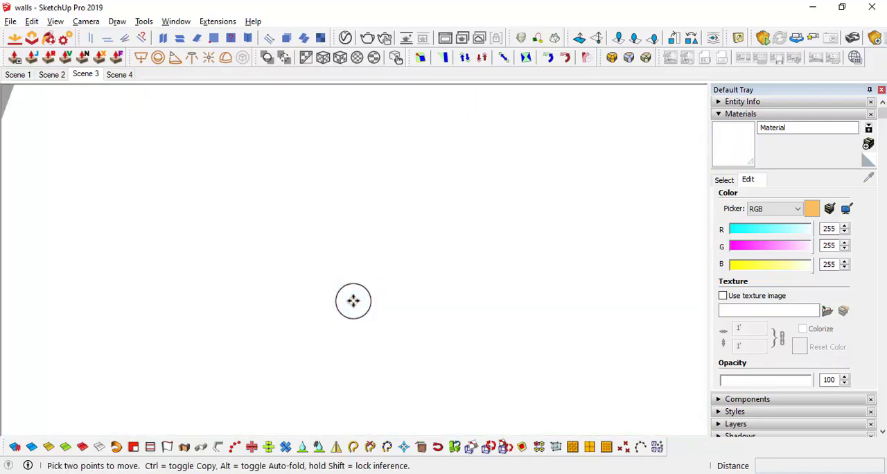
pyautogui.scroll(-10, 493, 267)
pyautogui.scroll(6, 498, 152)
pyautogui.click(500, 131)
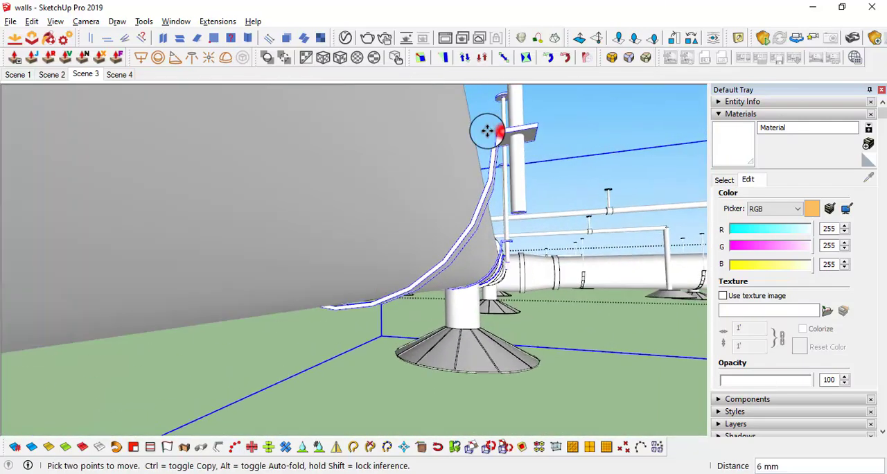
pyautogui.click(482, 132)
# Move the clamp bracket again by about 6 mm, bringing its inner corner to the duct surface
pyautogui.moveTo(420, 326); pyautogui.dragTo(408, 267, button='middle')
pyautogui.scroll(3, 440, 166)
pyautogui.scroll(-3, 356, 200)
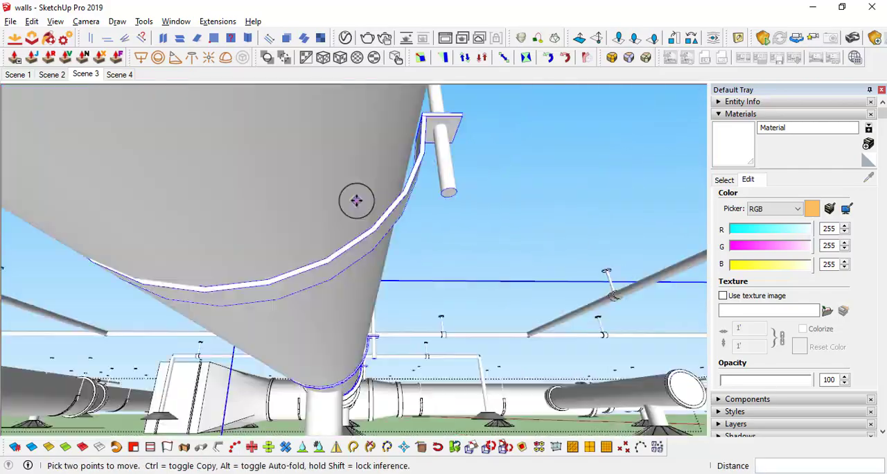
pyautogui.scroll(3, 397, 161)
pyautogui.scroll(3, 397, 162)
pyautogui.click(396, 157)
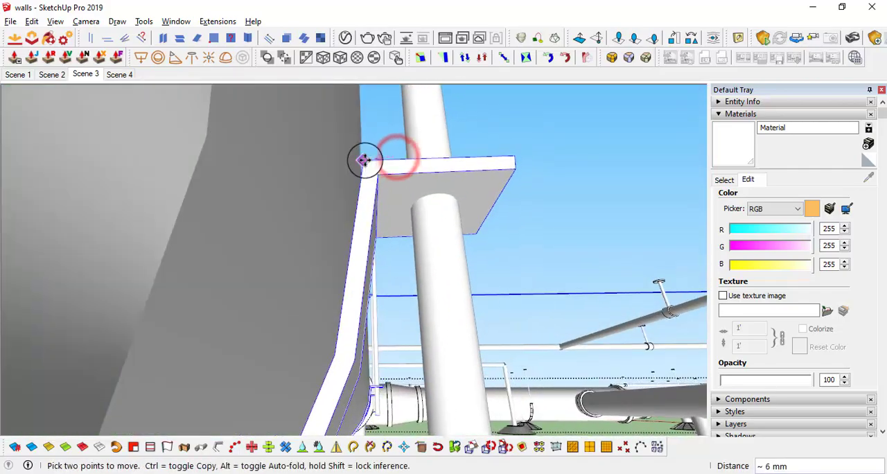
pyautogui.click(364, 160)
# Leave the duct group and select the glass panel of the large window in the office
pyautogui.scroll(-8, 467, 186)
pyautogui.moveTo(466, 186); pyautogui.dragTo(497, 357, button='middle')
pyautogui.press('space')
pyautogui.click(499, 365)
pyautogui.moveTo(498, 365)
pyautogui.mouseDown(button='middle')
pyautogui.moveTo(508, 304)
pyautogui.moveTo(605, 293)
pyautogui.moveTo(501, 358)
pyautogui.mouseUp(button='middle')
pyautogui.scroll(5, 512, 220)
pyautogui.moveTo(513, 219); pyautogui.dragTo(447, 247, button='middle')
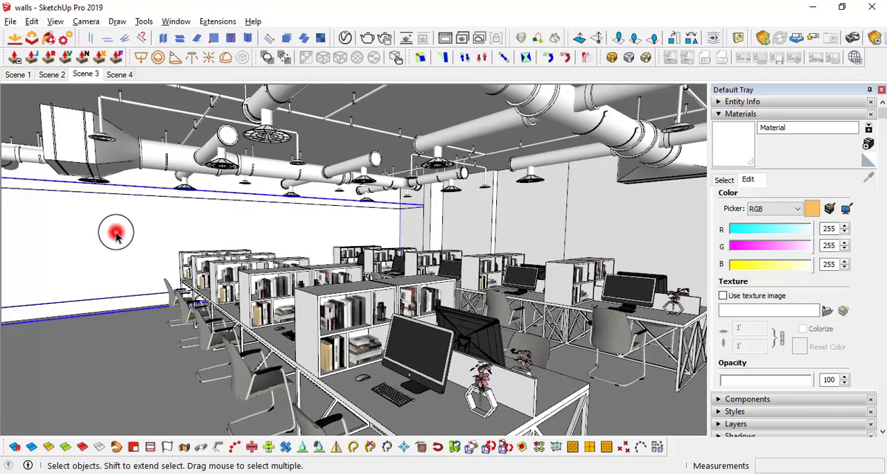
# Create a grey material with opacity 12 and paint the large window's glass panel with it
pyautogui.click(868, 144)
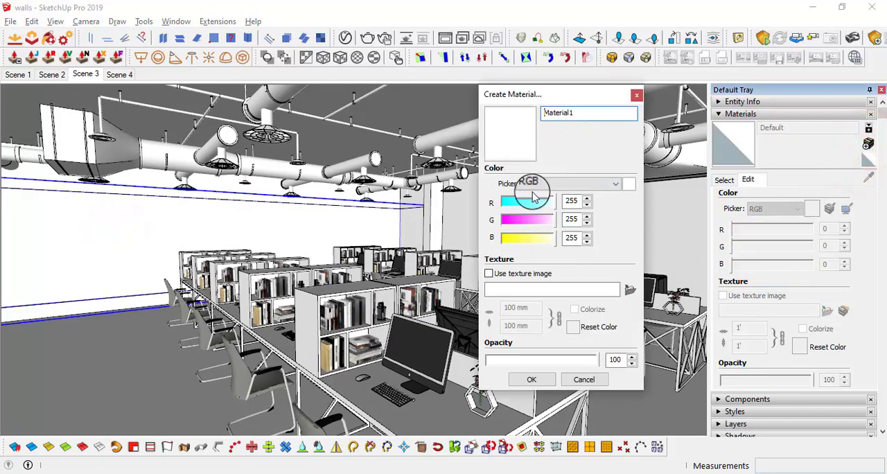
pyautogui.click(551, 199)
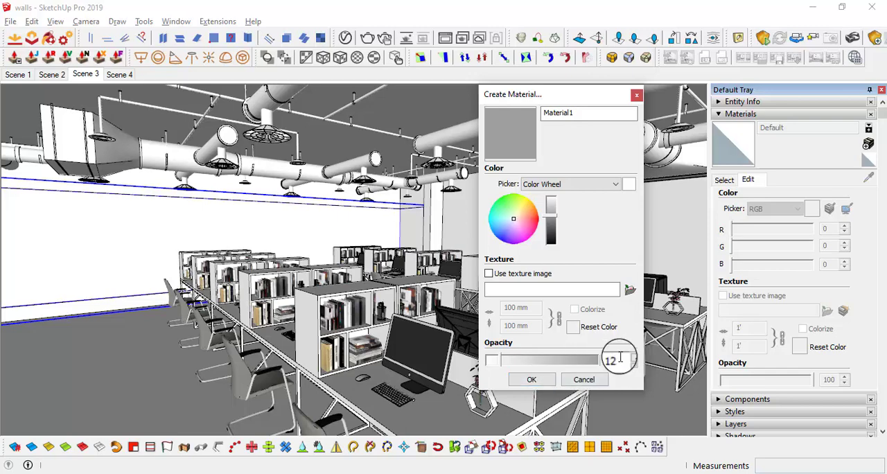
pyautogui.click(535, 380)
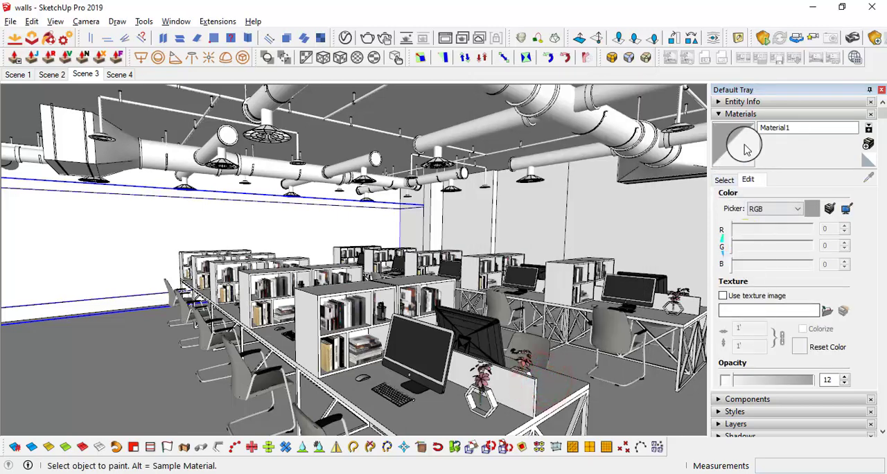
pyautogui.moveTo(368, 239)
pyautogui.mouseDown(button='middle')
pyautogui.moveTo(416, 243)
pyautogui.moveTo(385, 232)
pyautogui.mouseUp(button='middle')
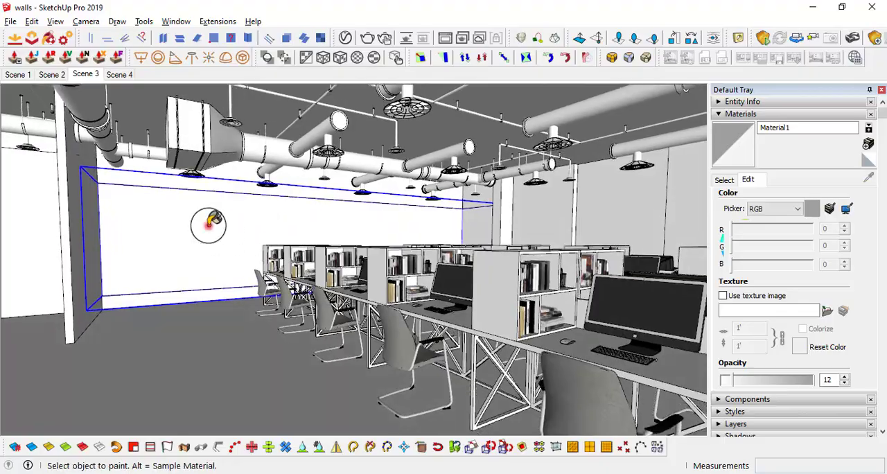
pyautogui.click(208, 225)
# Start another new material with a texture image and browse to the Wood folder in TEXTURES
pyautogui.moveTo(287, 261)
pyautogui.mouseDown(button='middle')
pyautogui.moveTo(708, 308)
pyautogui.moveTo(554, 284)
pyautogui.moveTo(349, 294)
pyautogui.moveTo(368, 307)
pyautogui.moveTo(561, 293)
pyautogui.moveTo(517, 301)
pyautogui.moveTo(432, 281)
pyautogui.moveTo(376, 293)
pyautogui.moveTo(465, 294)
pyautogui.moveTo(485, 305)
pyautogui.moveTo(462, 298)
pyautogui.moveTo(585, 251)
pyautogui.mouseUp(button='middle')
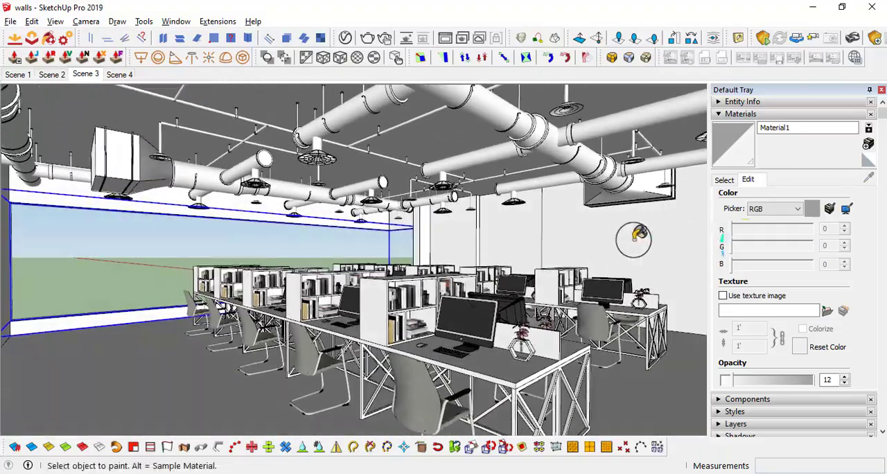
pyautogui.moveTo(255, 282)
pyautogui.mouseDown(button='middle')
pyautogui.moveTo(32, 323)
pyautogui.moveTo(61, 268)
pyautogui.moveTo(94, 257)
pyautogui.moveTo(47, 261)
pyautogui.mouseUp(button='middle')
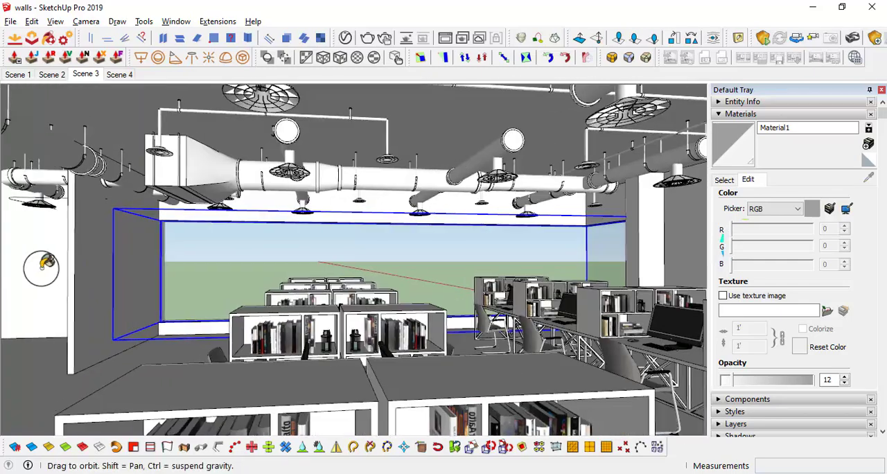
pyautogui.moveTo(150, 274)
pyautogui.mouseDown(button='middle')
pyautogui.moveTo(89, 281)
pyautogui.moveTo(117, 304)
pyautogui.moveTo(126, 249)
pyautogui.moveTo(125, 289)
pyautogui.moveTo(133, 252)
pyautogui.moveTo(118, 259)
pyautogui.moveTo(122, 277)
pyautogui.moveTo(109, 251)
pyautogui.moveTo(139, 323)
pyautogui.moveTo(382, 336)
pyautogui.moveTo(876, 169)
pyautogui.mouseUp(button='middle')
pyautogui.click(868, 143)
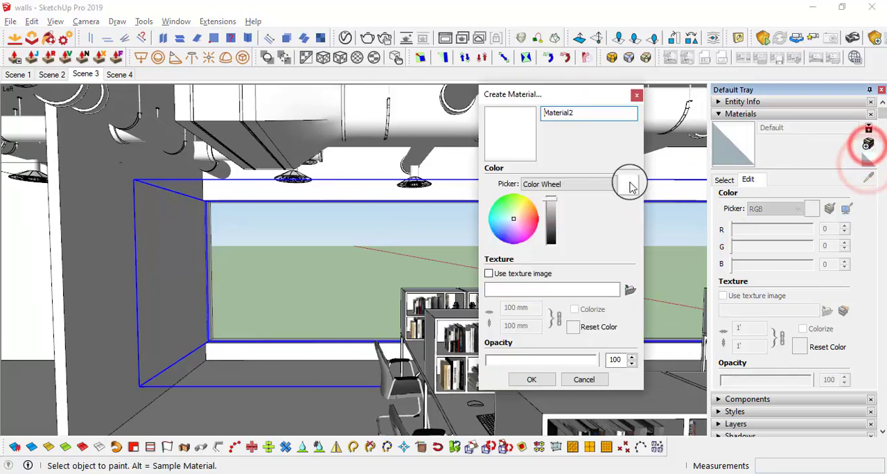
pyautogui.click(488, 277)
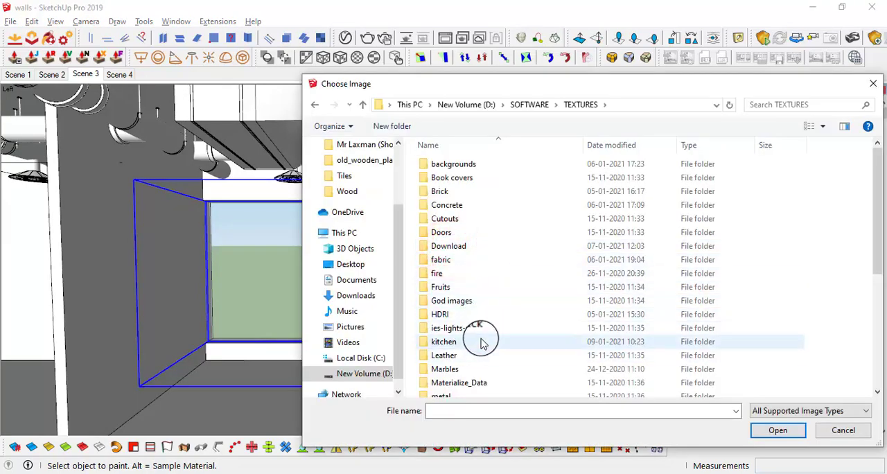
pyautogui.scroll(-5, 452, 363)
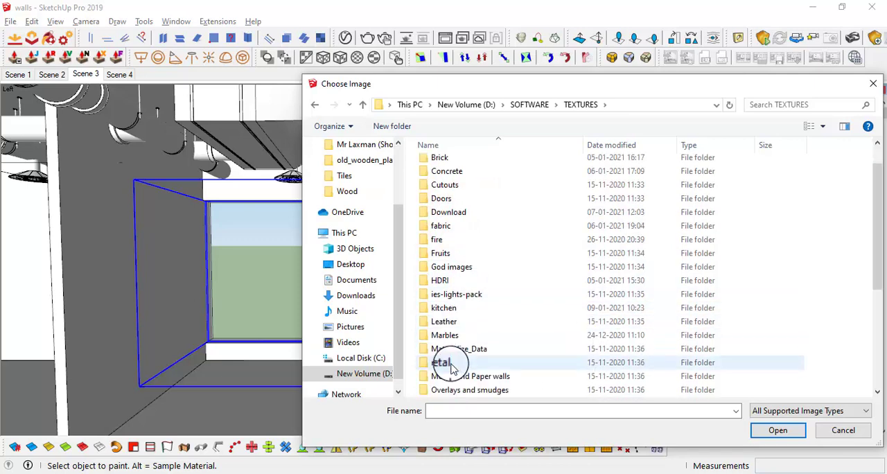
pyautogui.doubleClick(449, 362)
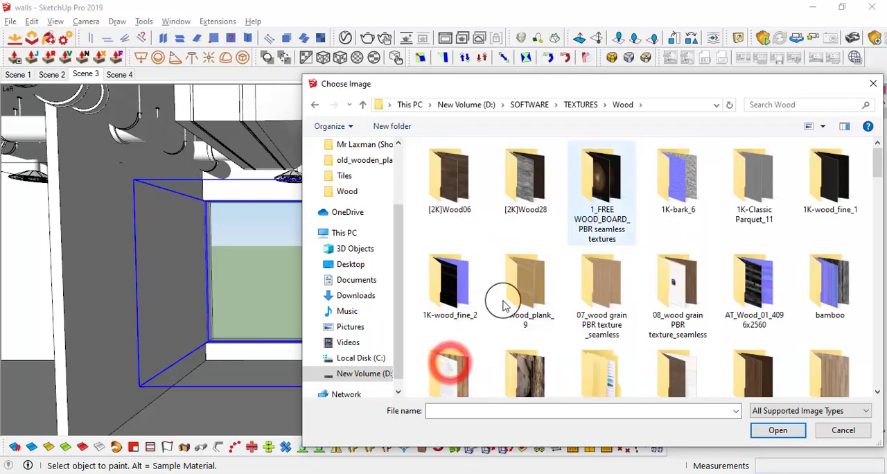
# Create the material using the image "85c050d708a7052f4ff3f4bbbfcf56a0 - Copy" from the "wood flanks" folder
pyautogui.scroll(-1, 645, 340)
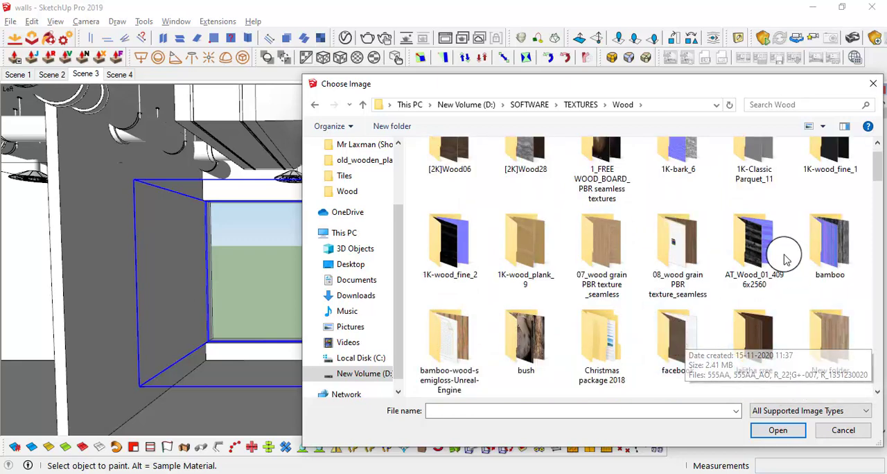
pyautogui.scroll(-2, 623, 290)
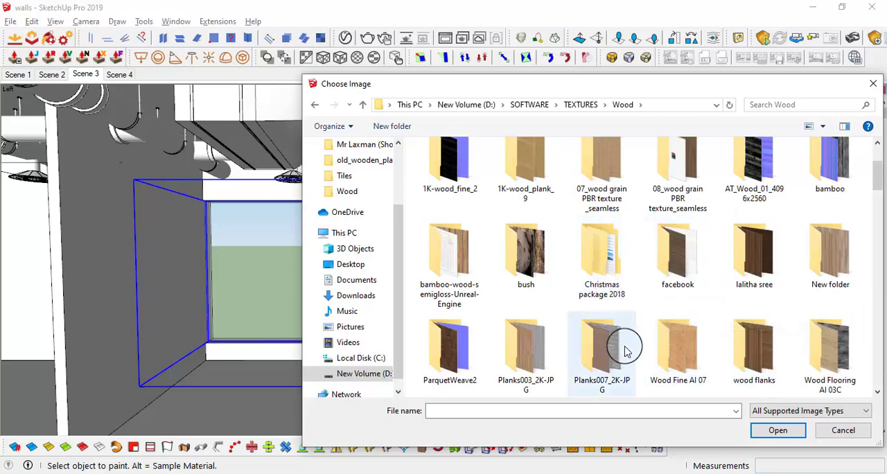
pyautogui.scroll(-4, 629, 350)
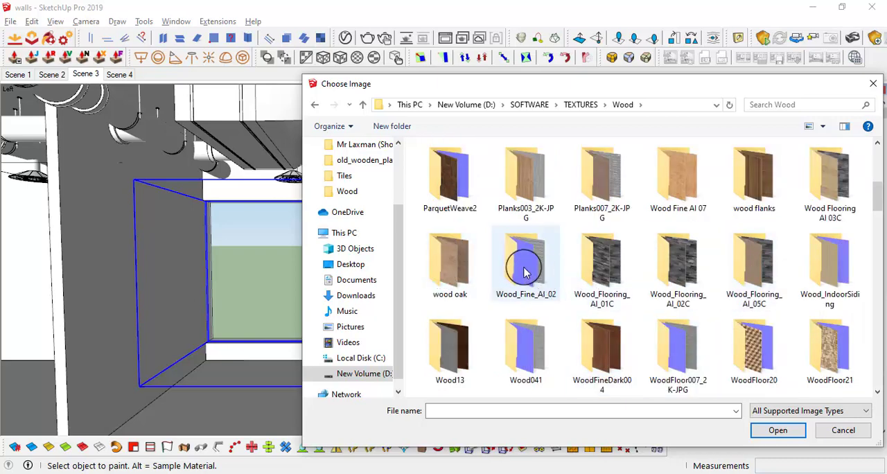
pyautogui.doubleClick(765, 190)
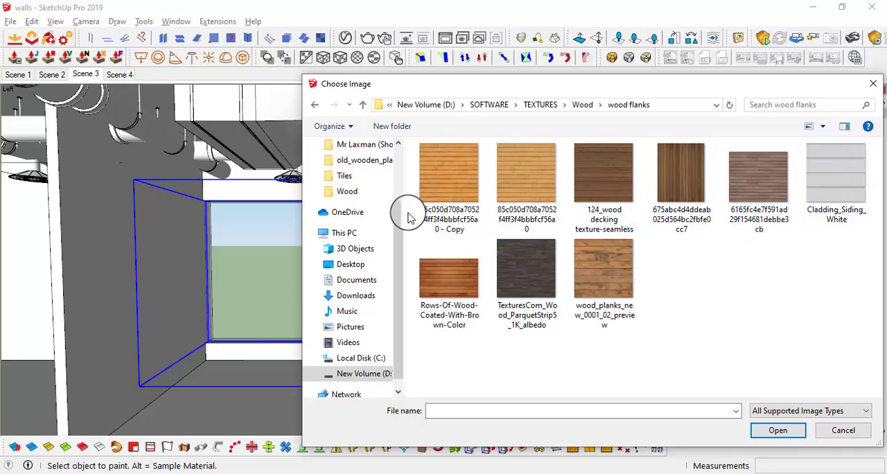
pyautogui.click(446, 173)
pyautogui.click(778, 431)
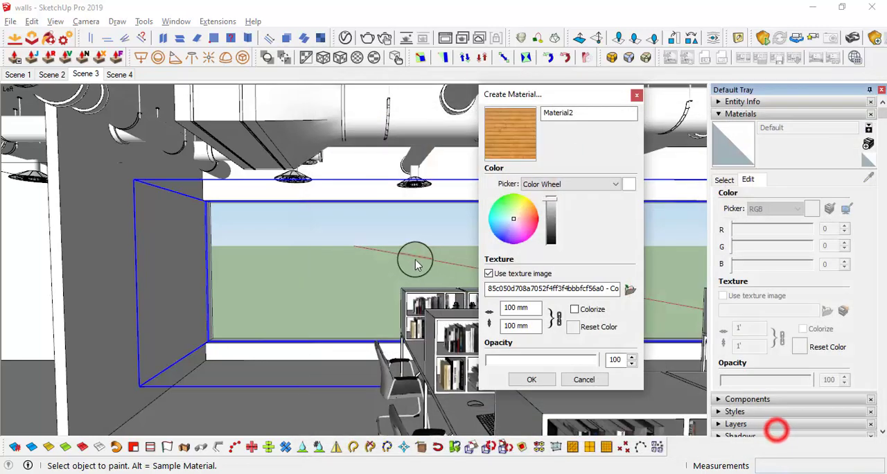
pyautogui.click(540, 379)
# Open the wall group and paint the side wall face beside the window with the wood plank material
pyautogui.moveTo(302, 273); pyautogui.dragTo(242, 250, button='middle')
pyautogui.press('space')
pyautogui.doubleClick(242, 250)
pyautogui.click(246, 248)
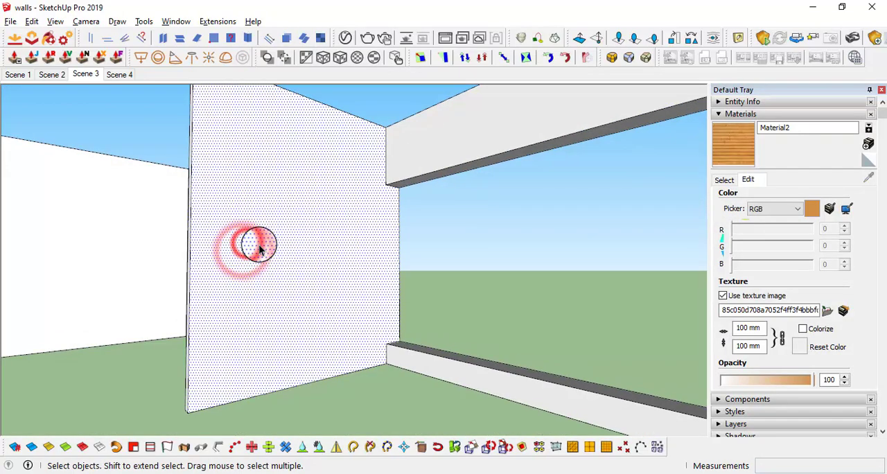
pyautogui.press('b')
pyautogui.click(277, 253)
pyautogui.scroll(2, 260, 232)
pyautogui.scroll(8, 256, 238)
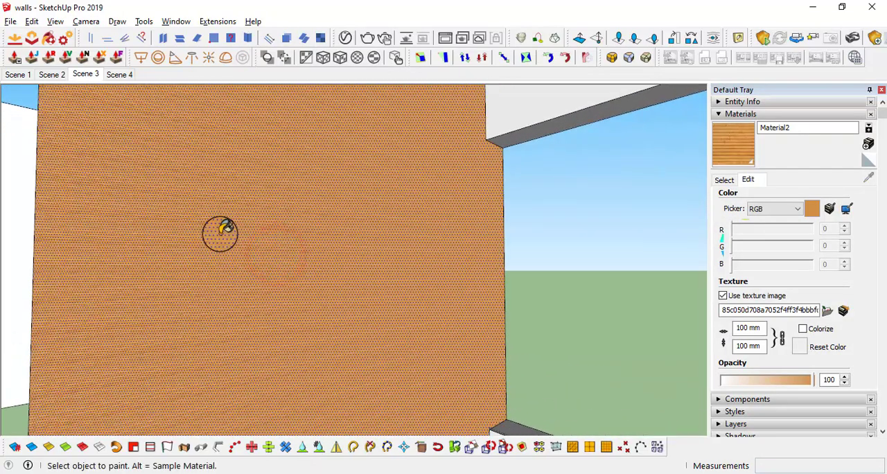
# Open the wood plank texture in the external image editor, rotate it 90° counter-clockwise so the planks run vertically, and save it
pyautogui.moveTo(349, 213)
pyautogui.mouseDown(button='middle')
pyautogui.moveTo(178, 224)
pyautogui.moveTo(352, 254)
pyautogui.mouseUp(button='middle')
pyautogui.scroll(3, 352, 254)
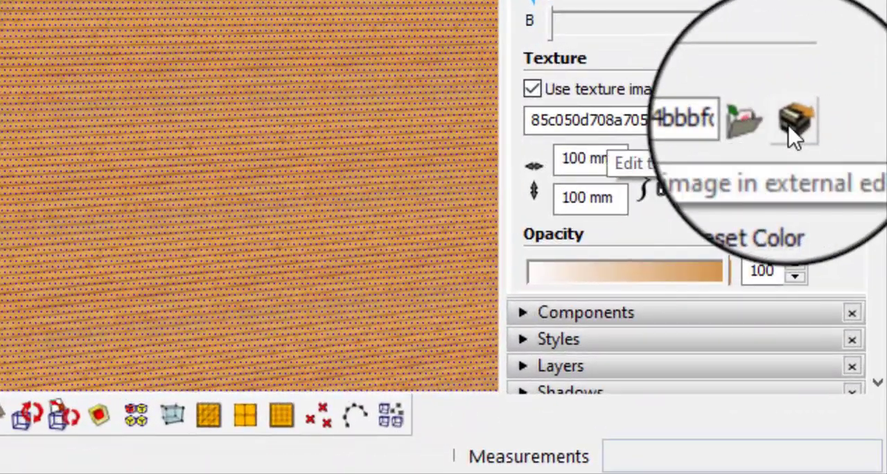
pyautogui.click(794, 133)
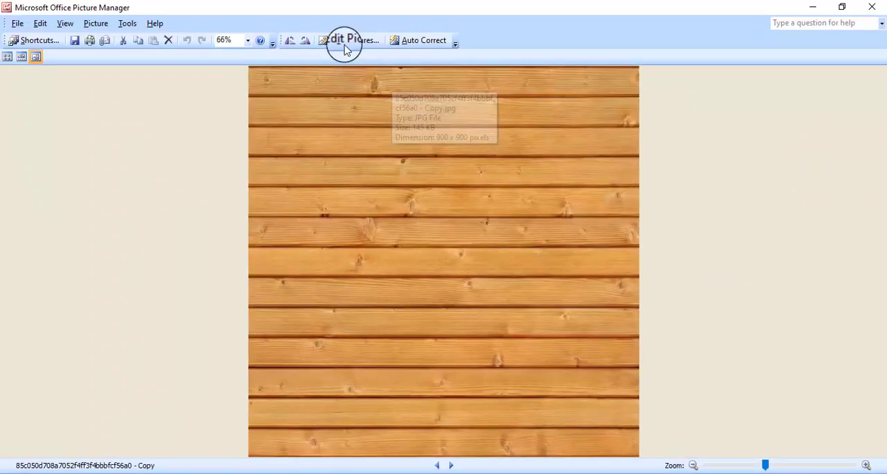
pyautogui.click(288, 42)
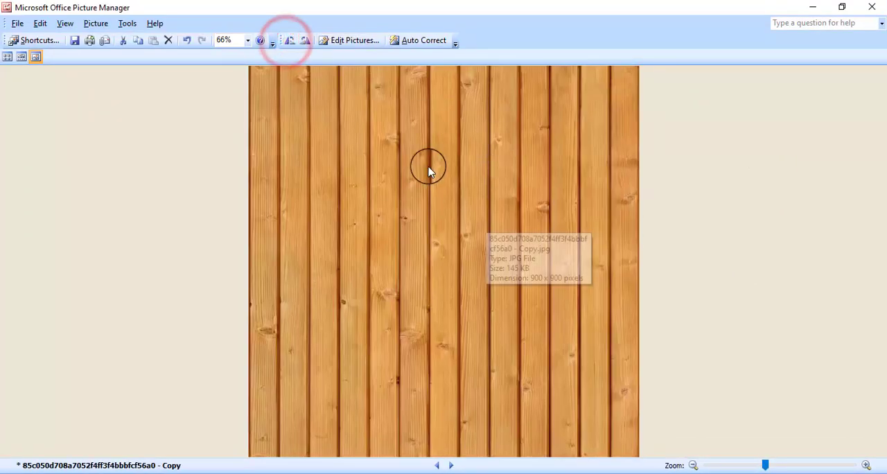
pyautogui.click(876, 9)
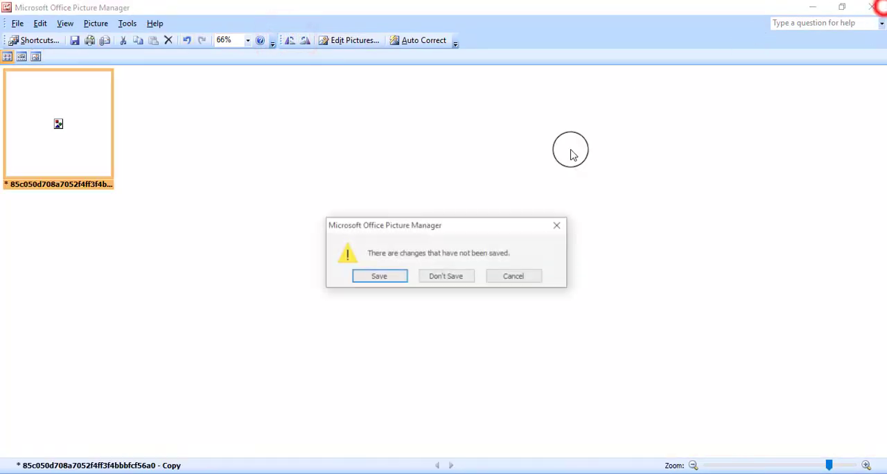
pyautogui.click(376, 276)
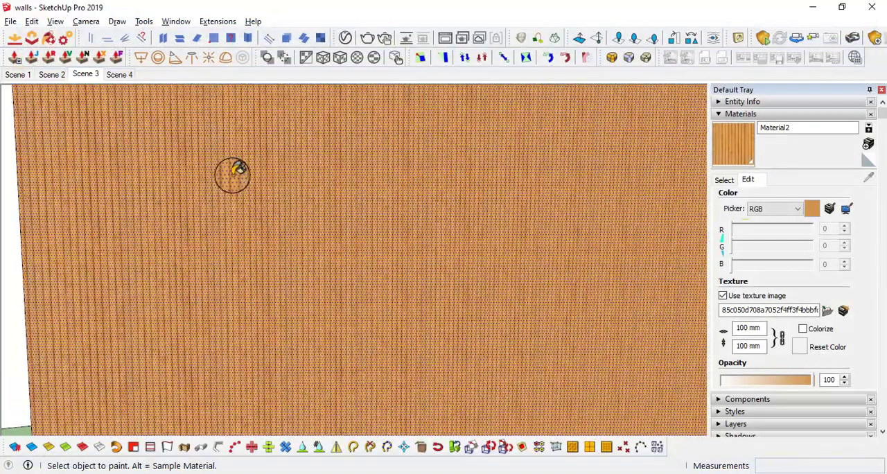
# Set the wood plank material's texture size to 1000 mm with the aspect ratio locked
pyautogui.keyDown('shift'); pyautogui.moveTo(232, 173); pyautogui.dragTo(422, 240, button='middle'); pyautogui.keyUp('shift')
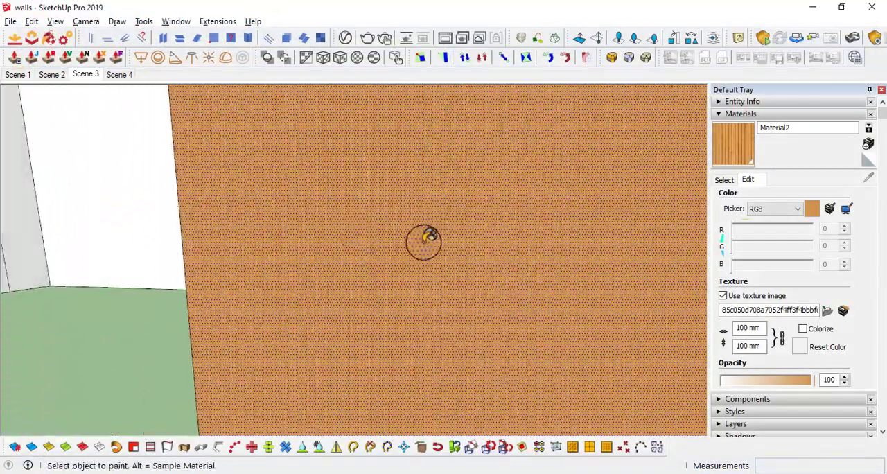
pyautogui.scroll(-2, 454, 261)
pyautogui.moveTo(457, 262); pyautogui.dragTo(547, 258, button='middle')
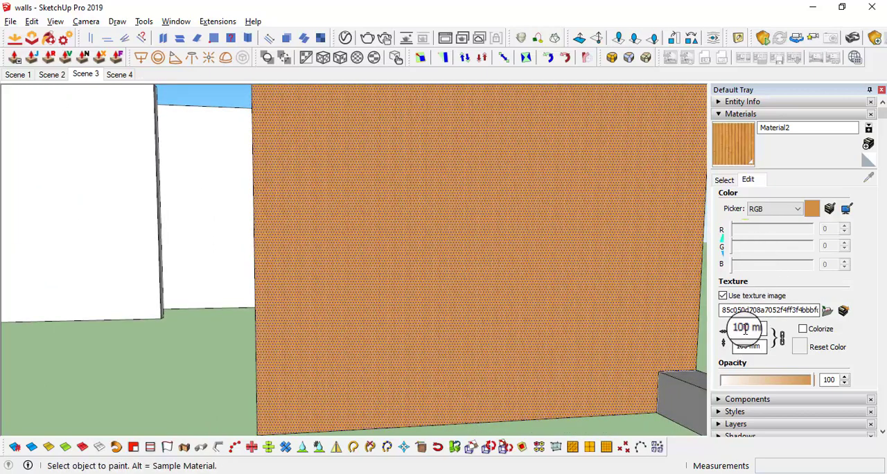
pyautogui.click(746, 329)
pyautogui.write('0')
pyautogui.press('Return')
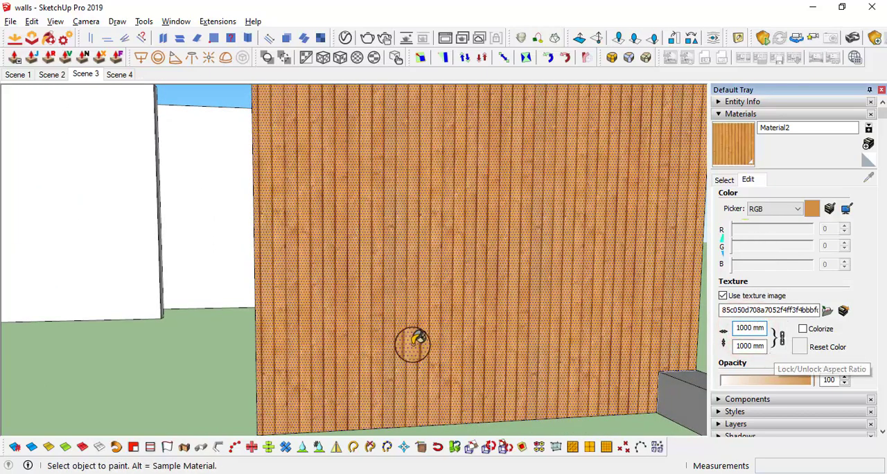
# Paint the narrow end face of the side wall with the same wood plank material
pyautogui.moveTo(413, 343)
pyautogui.mouseDown(button='middle')
pyautogui.moveTo(491, 297)
pyautogui.moveTo(356, 305)
pyautogui.moveTo(329, 323)
pyautogui.moveTo(478, 339)
pyautogui.mouseUp(button='middle')
pyautogui.press('space')
pyautogui.click(566, 314)
pyautogui.moveTo(357, 295)
pyautogui.mouseDown(button='middle')
pyautogui.moveTo(545, 318)
pyautogui.moveTo(368, 298)
pyautogui.moveTo(311, 267)
pyautogui.moveTo(273, 297)
pyautogui.moveTo(416, 315)
pyautogui.moveTo(444, 303)
pyautogui.moveTo(340, 313)
pyautogui.moveTo(320, 261)
pyautogui.moveTo(283, 291)
pyautogui.mouseUp(button='middle')
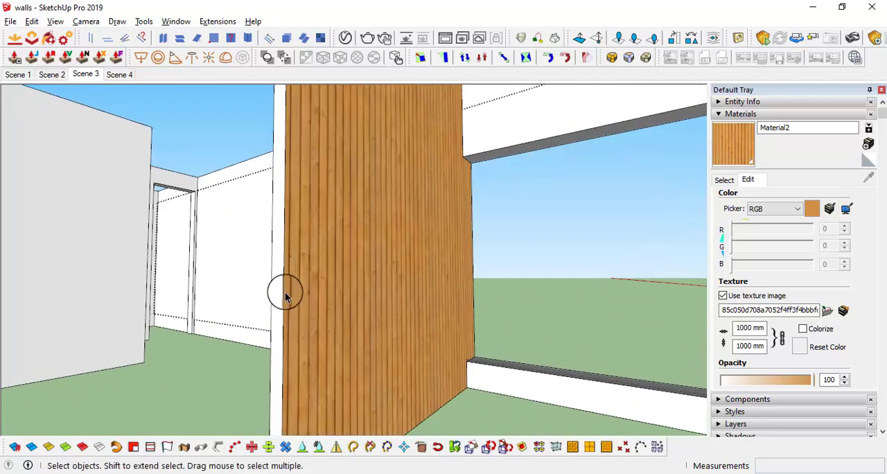
pyautogui.click(275, 291)
pyautogui.press('b')
pyautogui.click(277, 280)
pyautogui.scroll(-1, 338, 294)
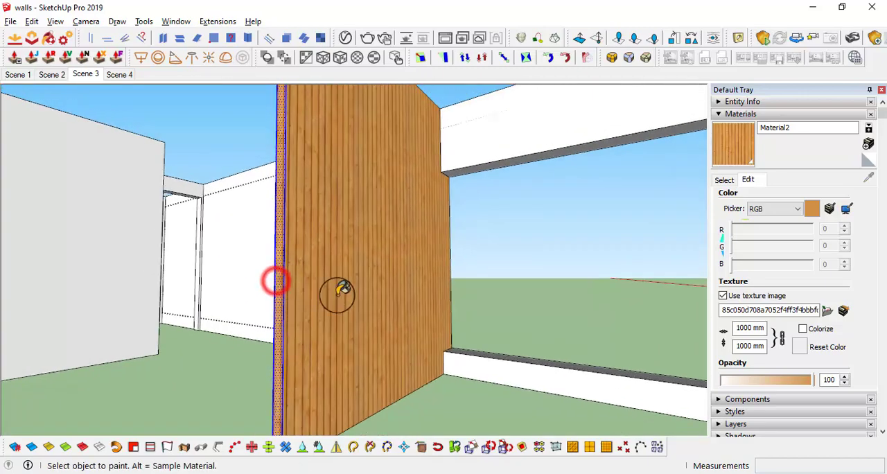
pyautogui.press('space')
pyautogui.click(627, 294)
pyautogui.moveTo(409, 257)
pyautogui.mouseDown(button='middle')
pyautogui.moveTo(287, 222)
pyautogui.moveTo(520, 279)
pyautogui.moveTo(328, 284)
pyautogui.moveTo(432, 256)
pyautogui.moveTo(388, 258)
pyautogui.moveTo(444, 270)
pyautogui.mouseUp(button='middle')
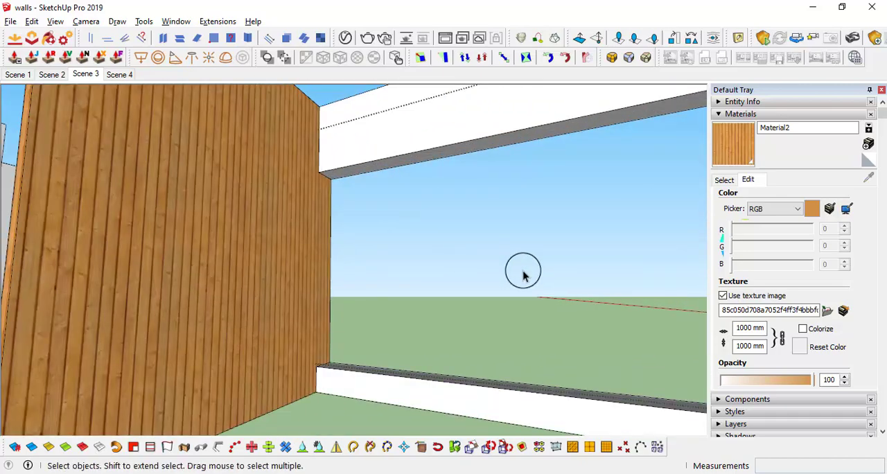
# Draw a circle of about 217 mm radius near the wood wall's upper edge and push it 100 mm through the wall
pyautogui.moveTo(523, 275); pyautogui.dragTo(450, 186, button='middle')
pyautogui.moveTo(448, 152); pyautogui.dragTo(307, 258, button='middle')
pyautogui.scroll(10, 294, 251)
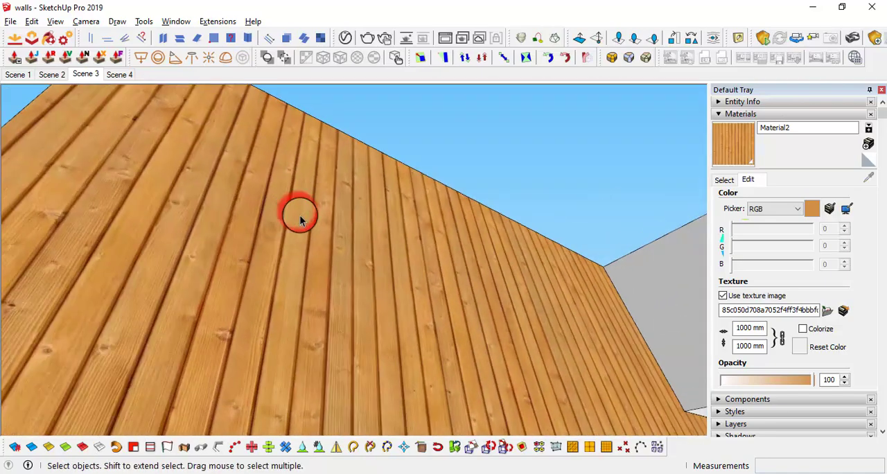
pyautogui.press('c')
pyautogui.click(308, 206)
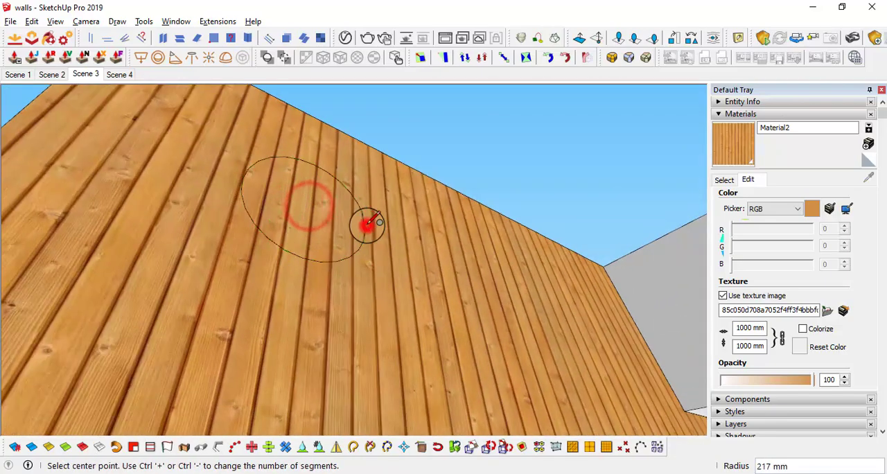
pyautogui.press('p')
pyautogui.click(326, 204)
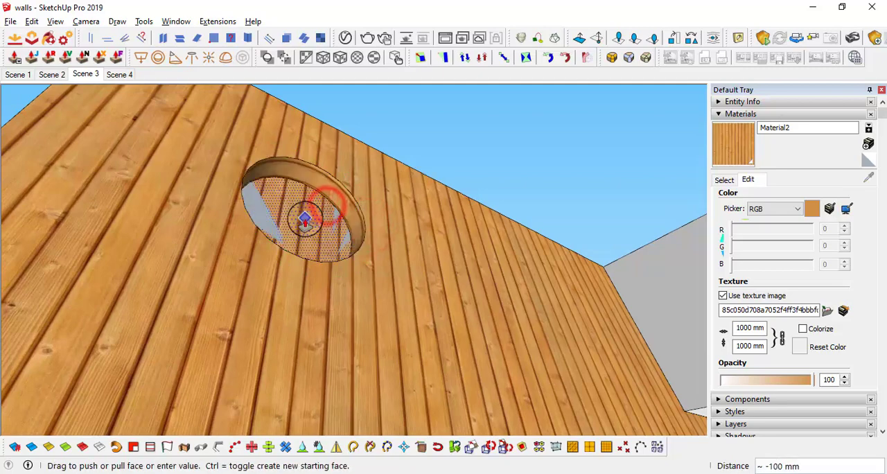
pyautogui.click(305, 219)
# Select only the edges and inner surface of the round opening in the wood wall
pyautogui.scroll(-5, 328, 228)
pyautogui.scroll(5, 325, 229)
pyautogui.moveTo(302, 228); pyautogui.dragTo(367, 356, button='middle')
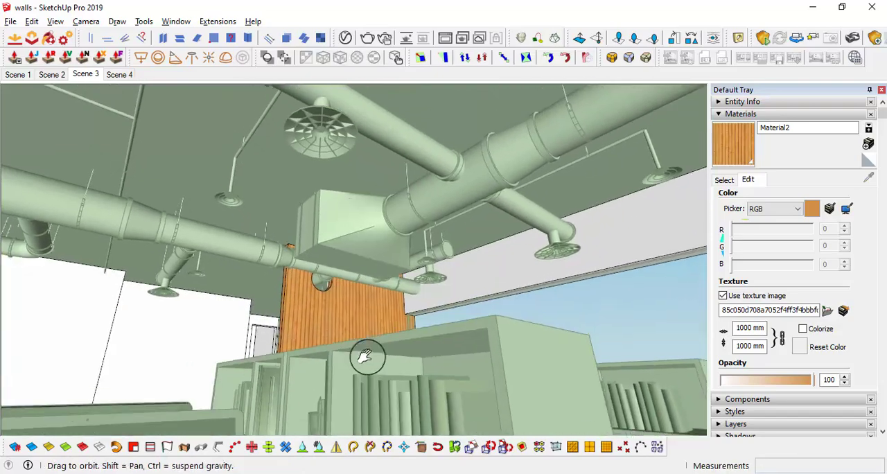
pyautogui.scroll(3, 329, 278)
pyautogui.scroll(3, 327, 278)
pyautogui.moveTo(301, 269)
pyautogui.mouseDown(button='middle')
pyautogui.moveTo(318, 213)
pyautogui.moveTo(295, 269)
pyautogui.mouseUp(button='middle')
pyautogui.scroll(-3, 291, 368)
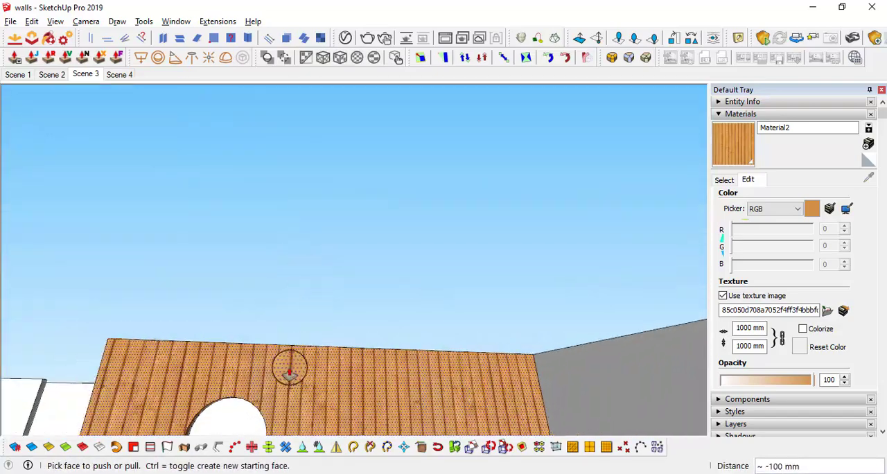
pyautogui.moveTo(291, 368); pyautogui.dragTo(242, 221, button='middle')
pyautogui.press('space')
pyautogui.moveTo(254, 301); pyautogui.dragTo(219, 227, button='middle')
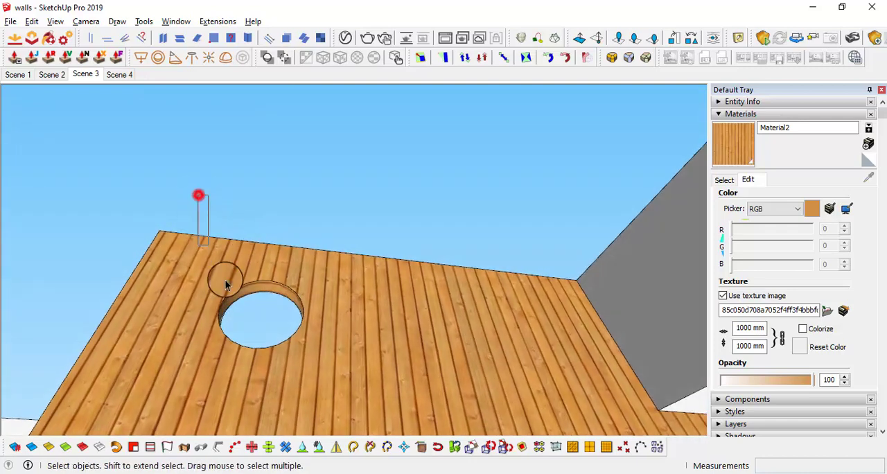
pyautogui.moveTo(225, 284); pyautogui.dragTo(356, 381)
pyautogui.moveTo(356, 381); pyautogui.dragTo(193, 155, button='middle')
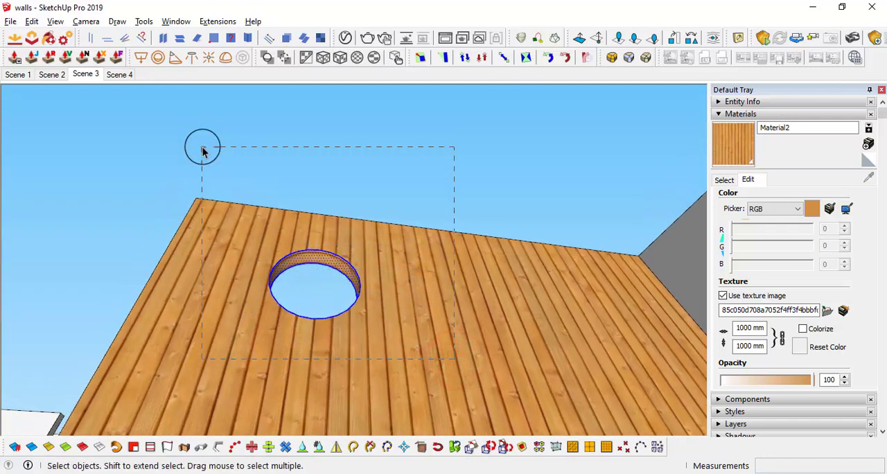
pyautogui.moveTo(180, 124); pyautogui.dragTo(181, 129)
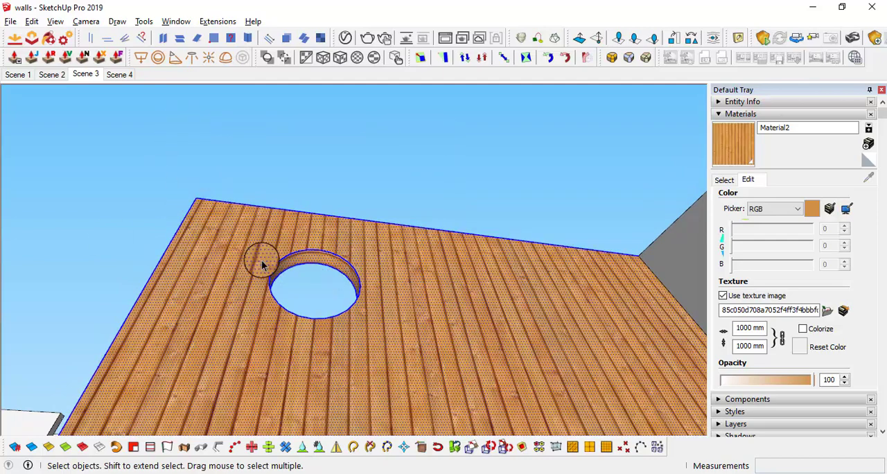
pyautogui.moveTo(261, 264); pyautogui.dragTo(250, 277, button='middle')
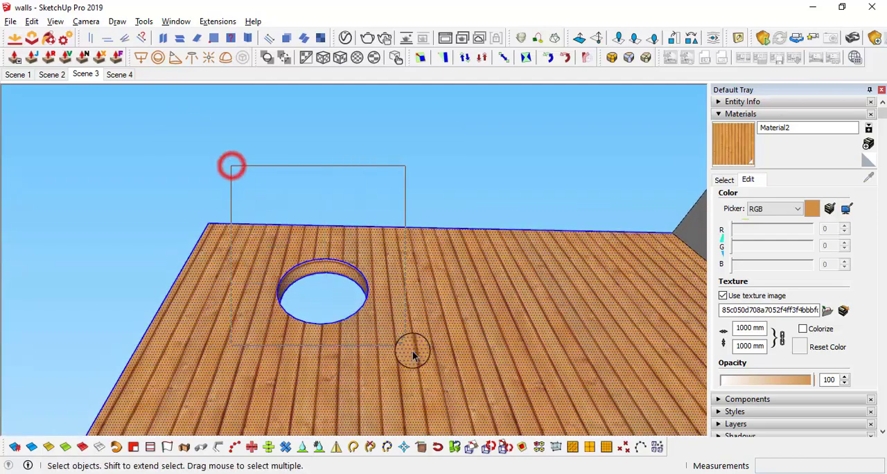
pyautogui.moveTo(425, 366); pyautogui.dragTo(423, 363)
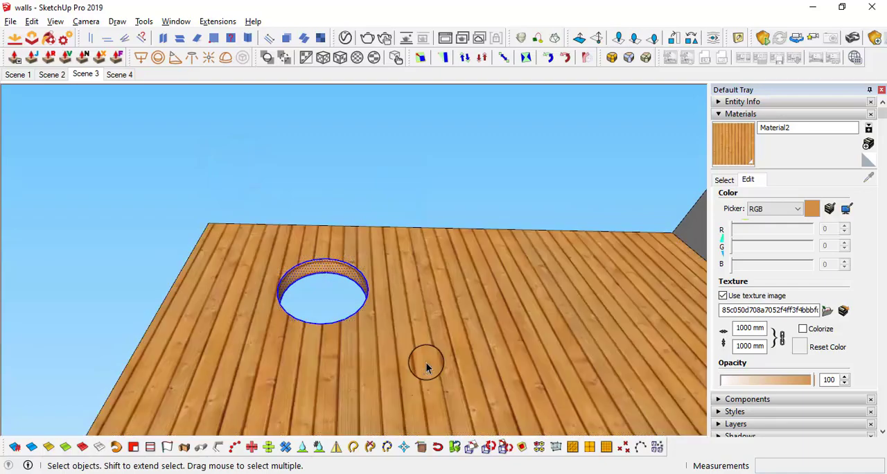
pyautogui.moveTo(423, 362); pyautogui.dragTo(442, 425, button='middle')
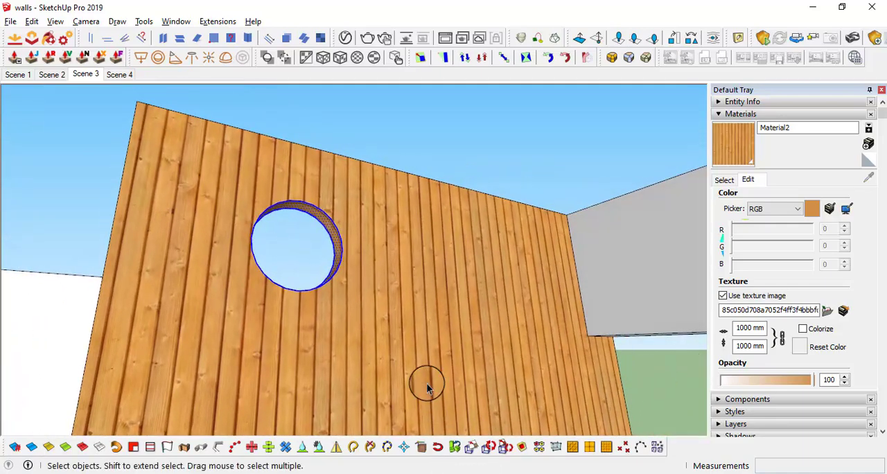
# Show the rest of the model and move the opening about 66 mm sideways, then upward, until it surrounds the branch duct
pyautogui.press('i')
pyautogui.moveTo(374, 327); pyautogui.dragTo(322, 250, button='middle')
pyautogui.scroll(2, 323, 259)
pyautogui.scroll(2, 323, 261)
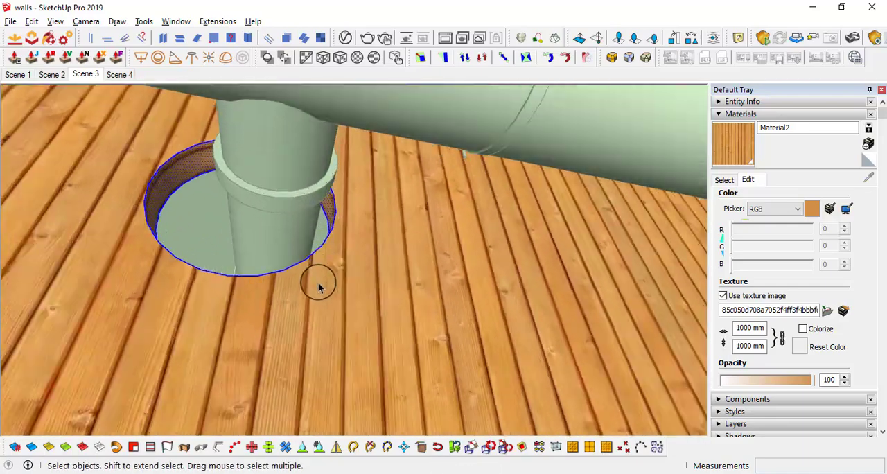
pyautogui.press('m')
pyautogui.click(220, 273)
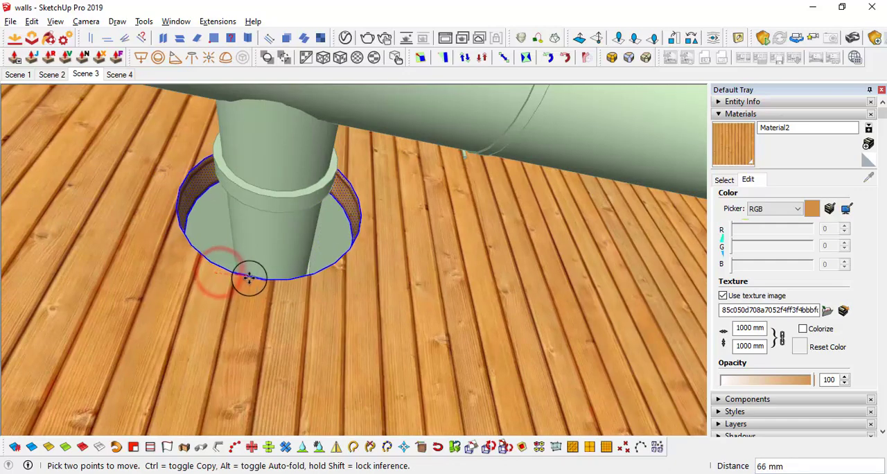
pyautogui.click(250, 278)
pyautogui.moveTo(433, 254); pyautogui.dragTo(421, 271, button='middle')
pyautogui.click(420, 219)
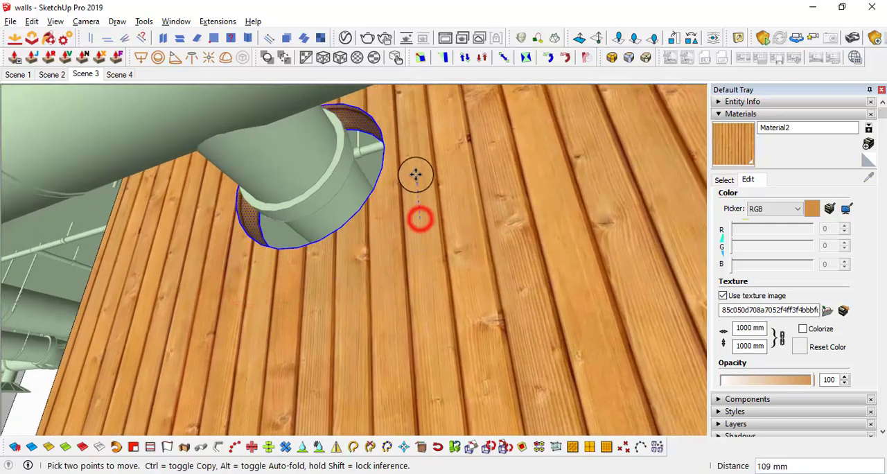
pyautogui.click(416, 184)
pyautogui.moveTo(416, 184); pyautogui.dragTo(308, 261, button='middle')
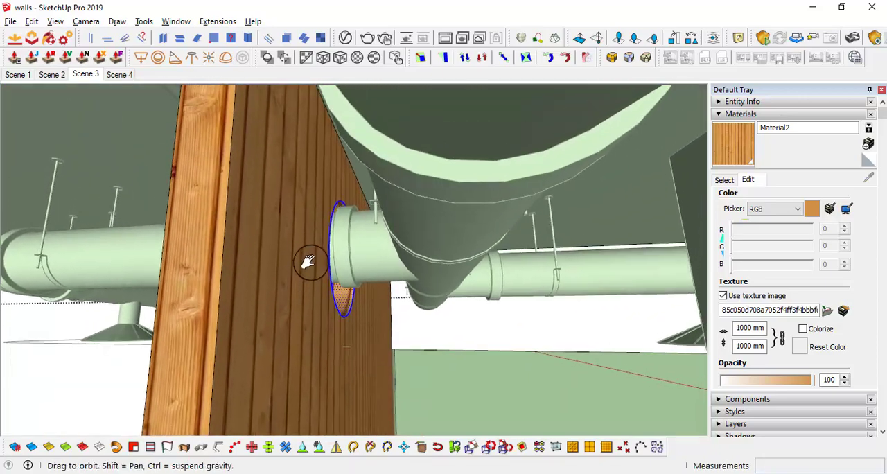
pyautogui.click(309, 261)
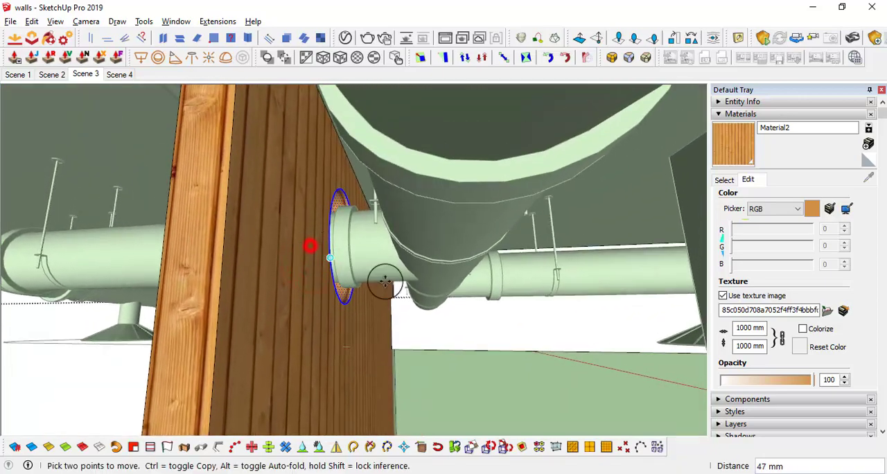
pyautogui.moveTo(384, 281); pyautogui.dragTo(338, 272, button='middle')
pyautogui.press('space')
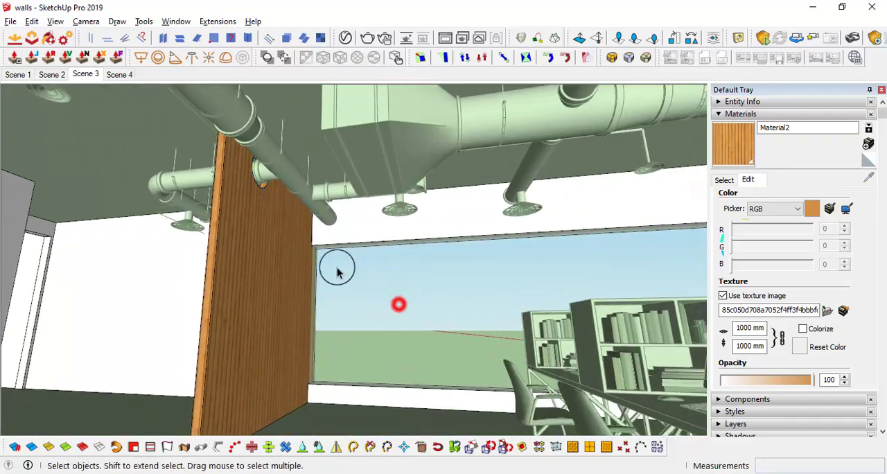
# List the materials used in the model and sample the material of the wall above the large window
pyautogui.moveTo(399, 305); pyautogui.dragTo(381, 261, button='middle')
pyautogui.moveTo(427, 297); pyautogui.dragTo(352, 289, button='middle')
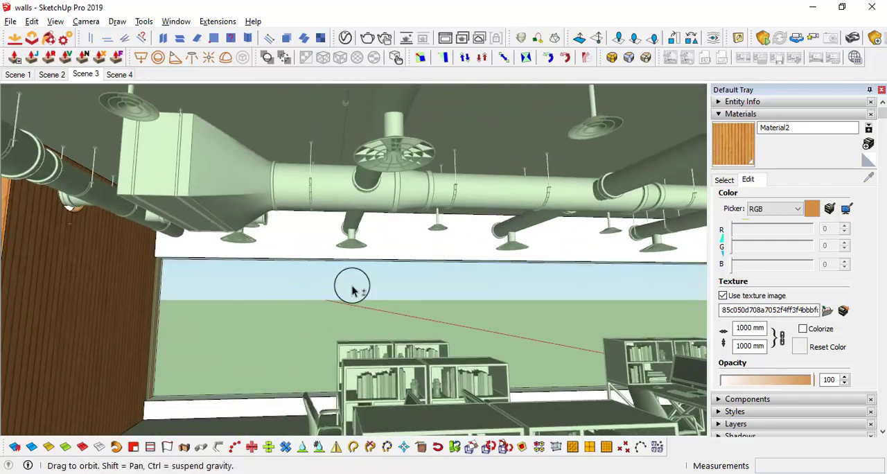
pyautogui.click(723, 179)
pyautogui.click(737, 145)
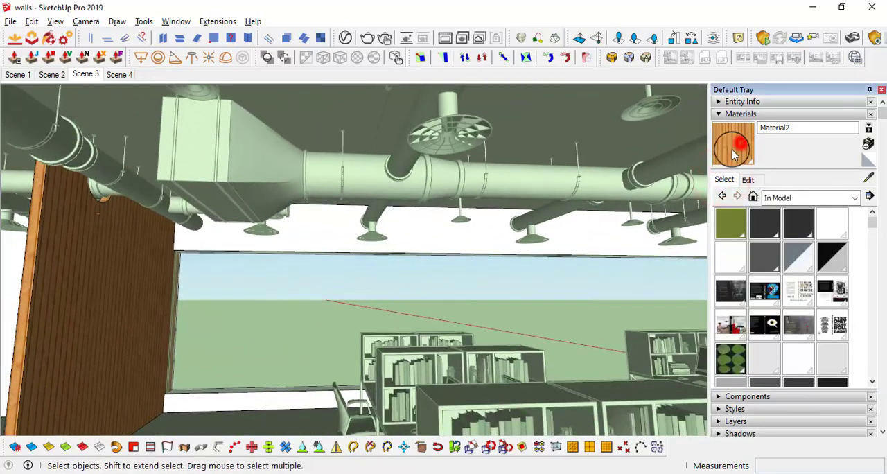
pyautogui.keyDown('shift'); pyautogui.moveTo(424, 297); pyautogui.dragTo(333, 275, button='middle'); pyautogui.keyUp('shift')
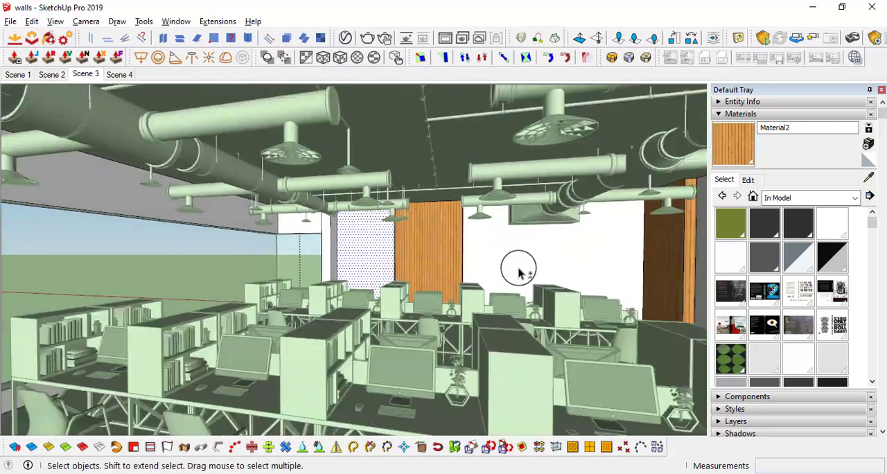
pyautogui.moveTo(518, 272); pyautogui.dragTo(238, 236, button='middle')
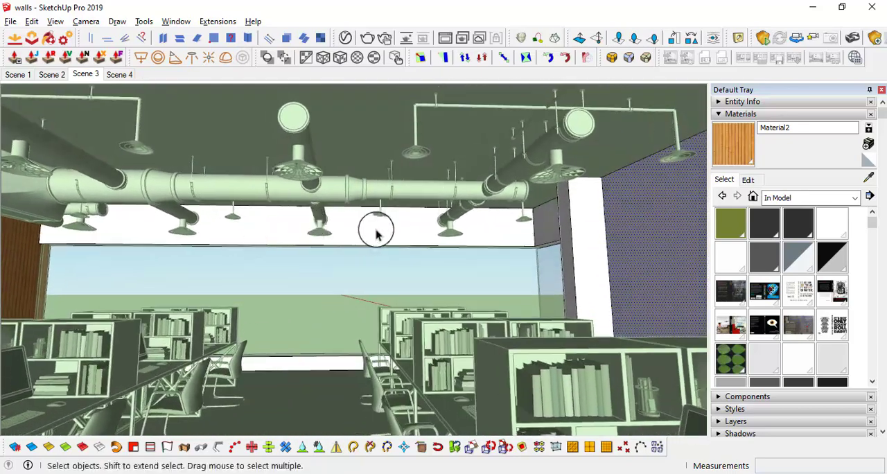
pyautogui.moveTo(376, 234)
pyautogui.mouseDown(button='middle')
pyautogui.moveTo(437, 235)
pyautogui.moveTo(386, 236)
pyautogui.moveTo(410, 232)
pyautogui.mouseUp(button='middle')
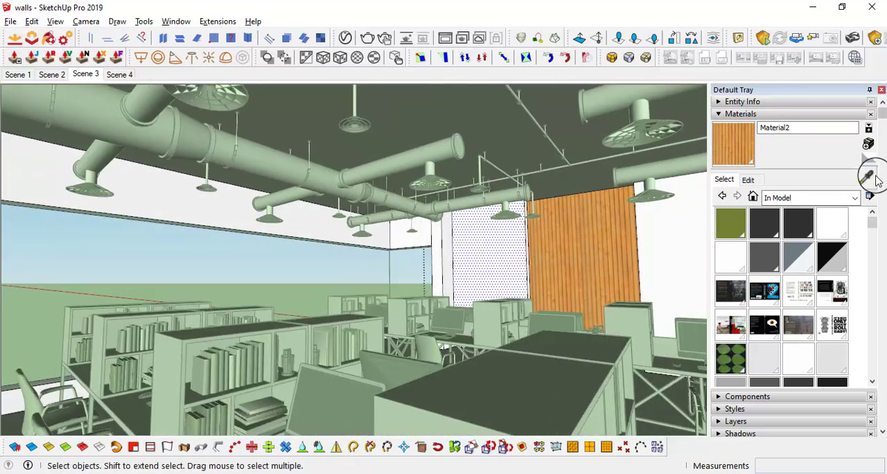
pyautogui.click(870, 177)
pyautogui.click(312, 225)
pyautogui.moveTo(313, 229); pyautogui.dragTo(358, 233, button='middle')
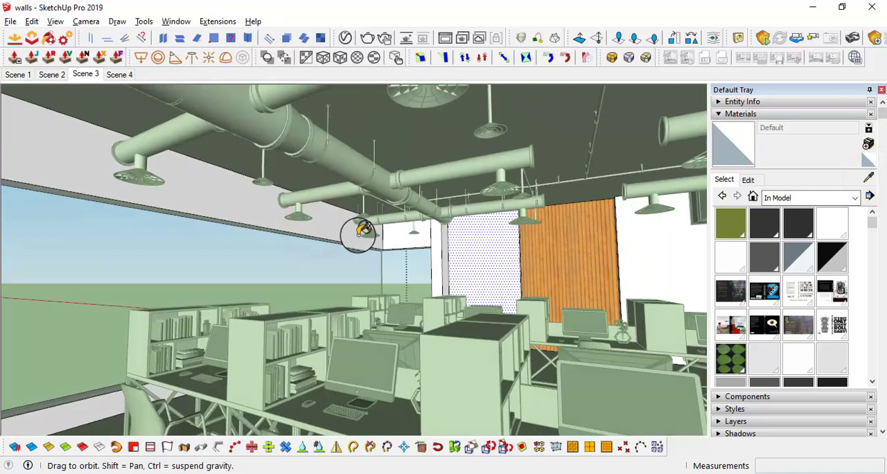
pyautogui.keyDown('shift'); pyautogui.moveTo(380, 279); pyautogui.dragTo(290, 263, button='middle'); pyautogui.keyUp('shift')
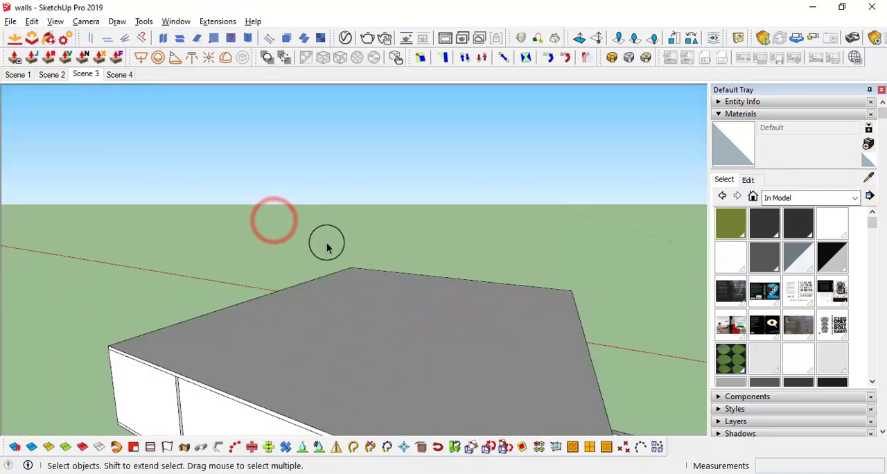
# Create a plain grey material and apply it to all office wall faces that share the same paint
pyautogui.click(868, 142)
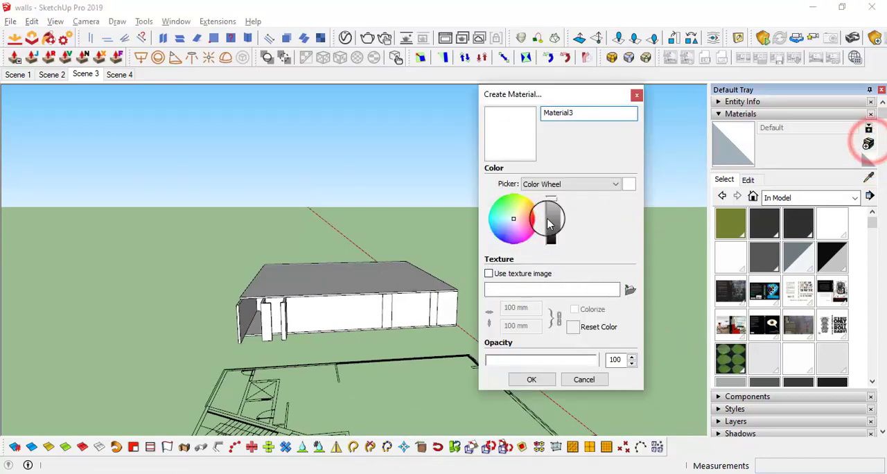
pyautogui.click(536, 381)
pyautogui.scroll(6, 432, 263)
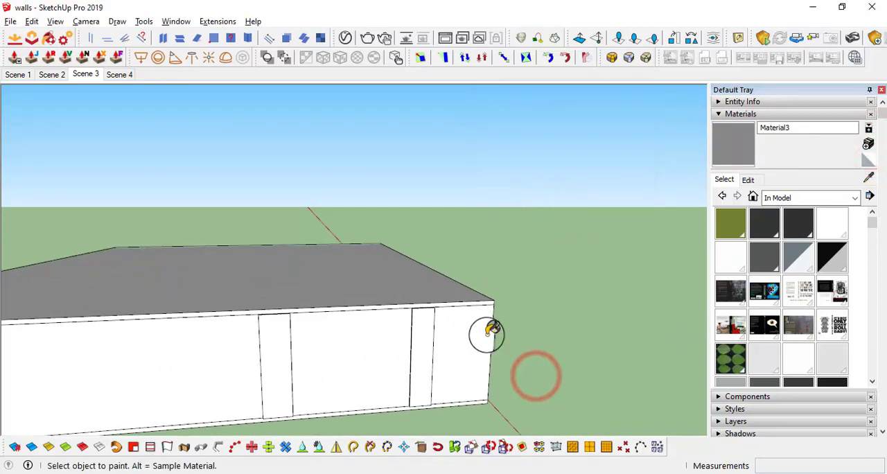
pyautogui.moveTo(441, 332); pyautogui.dragTo(153, 303, button='middle')
pyautogui.scroll(6, 349, 313)
pyautogui.moveTo(349, 311); pyautogui.dragTo(58, 288, button='middle')
pyautogui.scroll(3, 284, 289)
pyautogui.moveTo(285, 286); pyautogui.dragTo(138, 275, button='middle')
pyautogui.scroll(5, 321, 293)
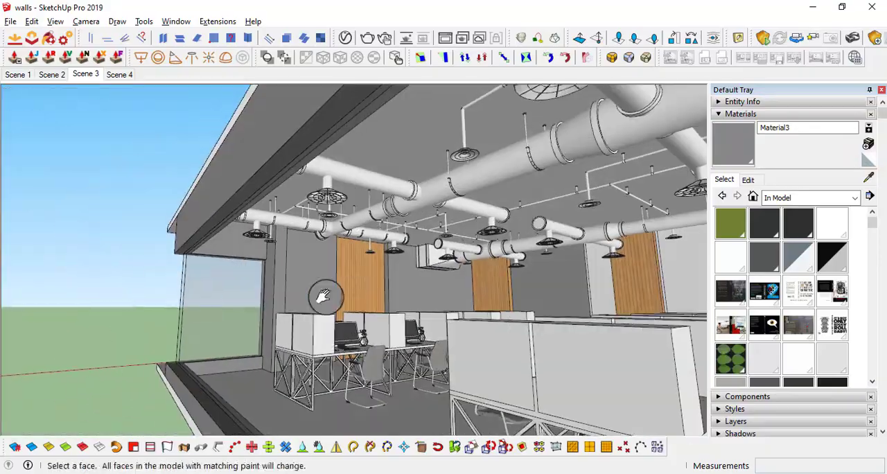
pyautogui.moveTo(471, 295); pyautogui.dragTo(292, 309, button='middle')
pyautogui.moveTo(390, 323)
pyautogui.keyDown('shift'); pyautogui.mouseDown(button='middle')
pyautogui.moveTo(455, 307)
pyautogui.moveTo(355, 348)
pyautogui.moveTo(576, 275)
pyautogui.moveTo(205, 293)
pyautogui.moveTo(443, 293)
pyautogui.moveTo(328, 266)
pyautogui.moveTo(406, 277)
pyautogui.moveTo(374, 298)
pyautogui.moveTo(534, 297)
pyautogui.moveTo(350, 306)
pyautogui.mouseUp(button='middle'); pyautogui.keyUp('shift')
pyautogui.scroll(2, 353, 351)
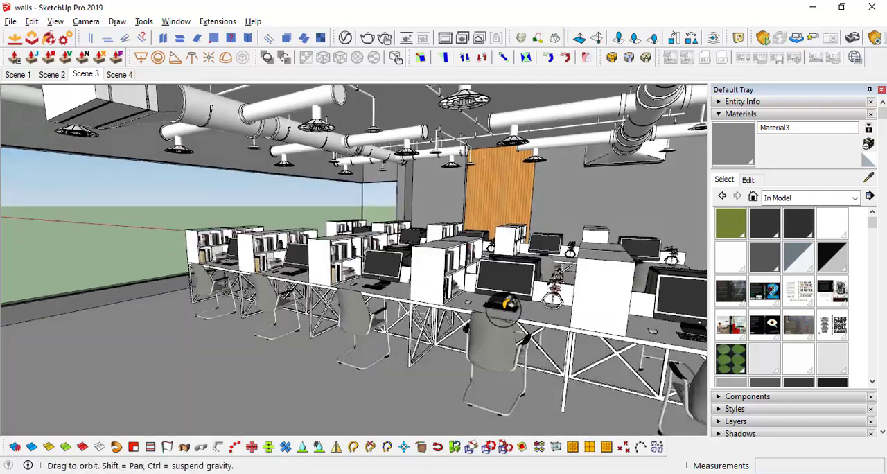
# Change the wall material's colour to white, RGB 255, 255, 255
pyautogui.click(758, 180)
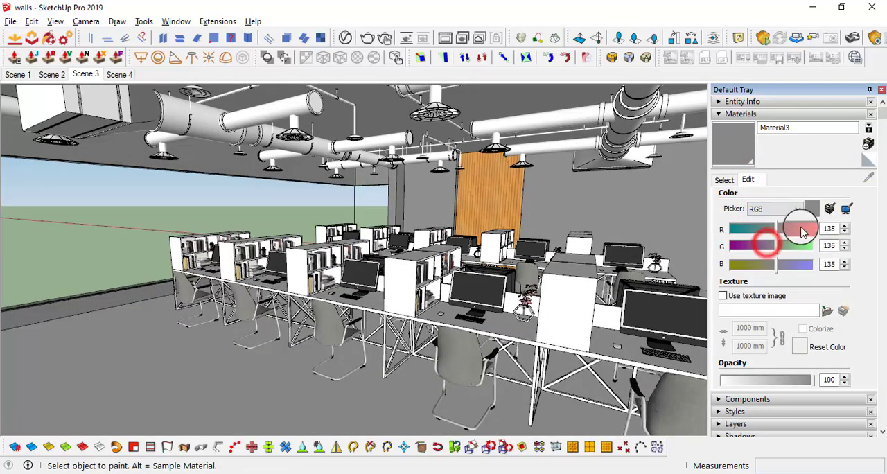
pyautogui.moveTo(795, 227); pyautogui.dragTo(866, 267)
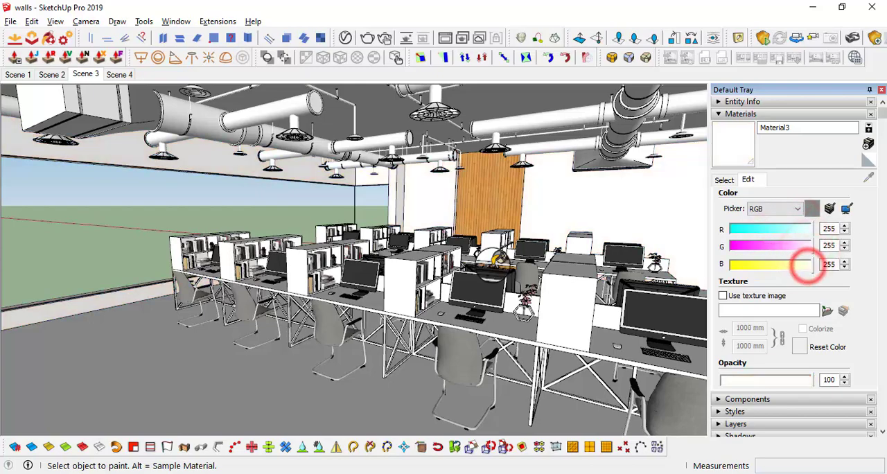
pyautogui.moveTo(526, 267)
pyautogui.mouseDown(button='middle')
pyautogui.moveTo(453, 267)
pyautogui.moveTo(427, 214)
pyautogui.moveTo(510, 249)
pyautogui.moveTo(489, 230)
pyautogui.mouseUp(button='middle')
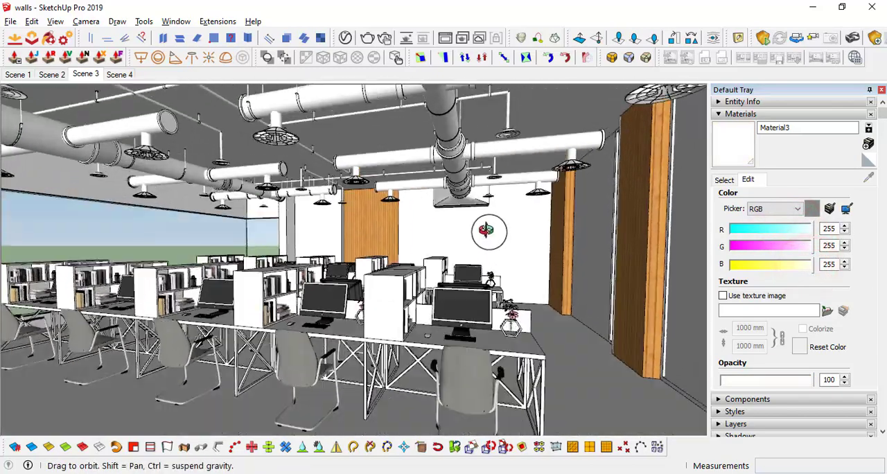
pyautogui.moveTo(309, 222)
pyautogui.mouseDown(button='middle')
pyautogui.moveTo(304, 208)
pyautogui.moveTo(214, 162)
pyautogui.moveTo(220, 200)
pyautogui.moveTo(257, 207)
pyautogui.moveTo(239, 211)
pyautogui.mouseUp(button='middle')
pyautogui.moveTo(138, 186)
pyautogui.mouseDown(button='middle')
pyautogui.moveTo(170, 211)
pyautogui.moveTo(176, 168)
pyautogui.mouseUp(button='middle')
pyautogui.moveTo(587, 242)
pyautogui.mouseDown(button='middle')
pyautogui.moveTo(402, 238)
pyautogui.moveTo(450, 228)
pyautogui.moveTo(558, 259)
pyautogui.moveTo(554, 237)
pyautogui.mouseUp(button='middle')
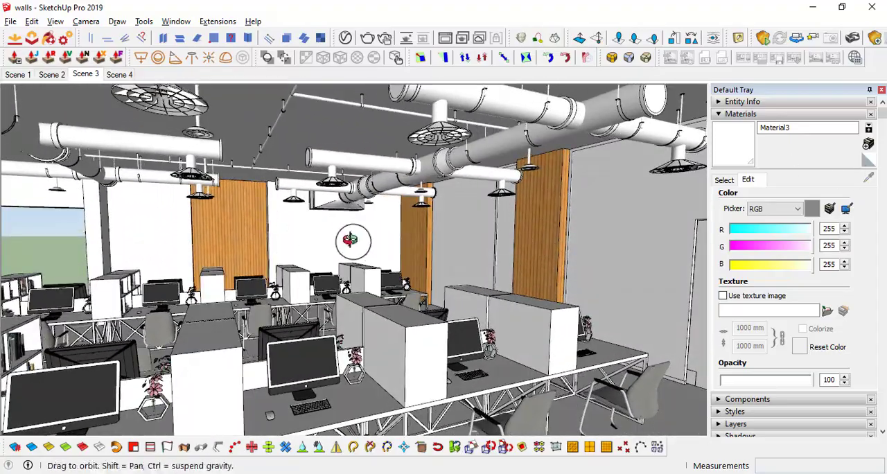
pyautogui.moveTo(353, 239)
pyautogui.mouseDown(button='middle')
pyautogui.moveTo(256, 222)
pyautogui.moveTo(247, 238)
pyautogui.mouseUp(button='middle')
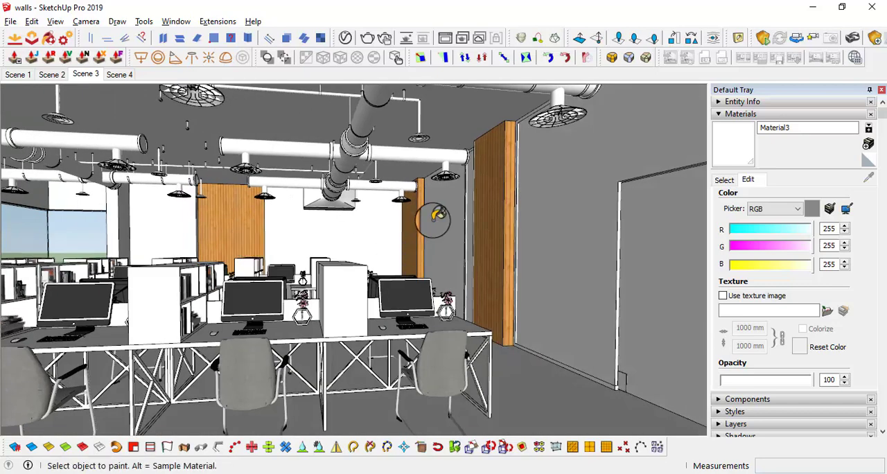
pyautogui.moveTo(438, 216); pyautogui.dragTo(394, 191, button='middle')
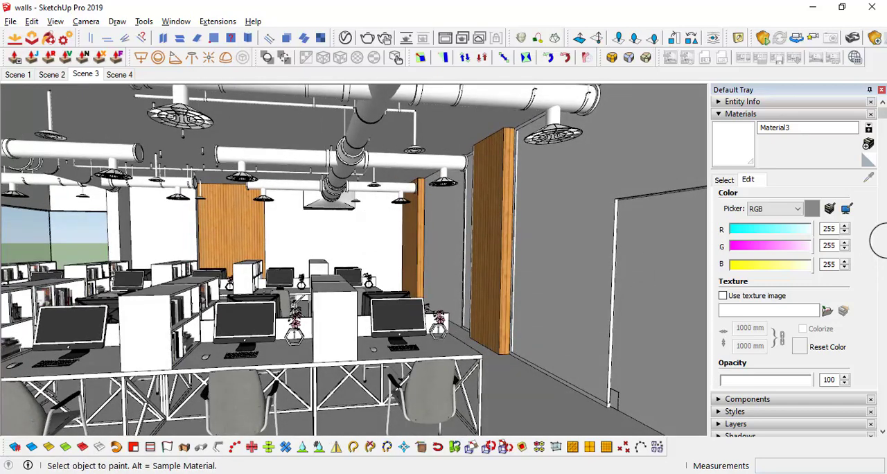
# Start a new image-textured material from the default and browse to the Brick folder in the texture library
pyautogui.click(867, 161)
pyautogui.click(868, 143)
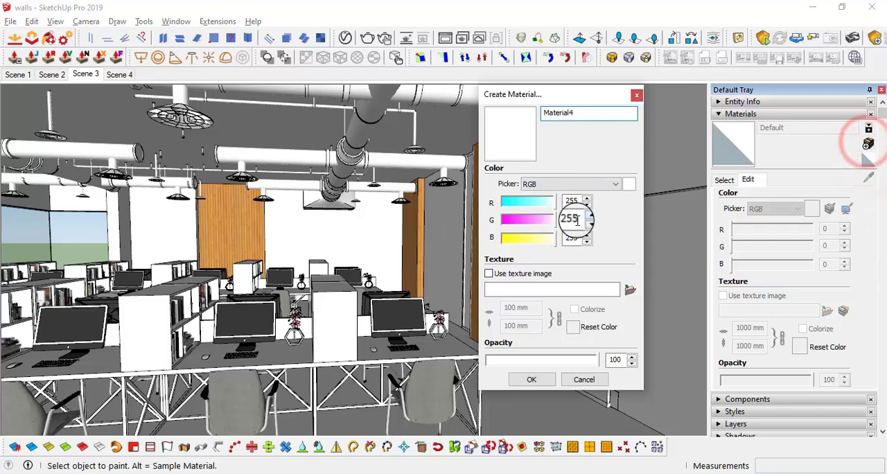
pyautogui.click(488, 274)
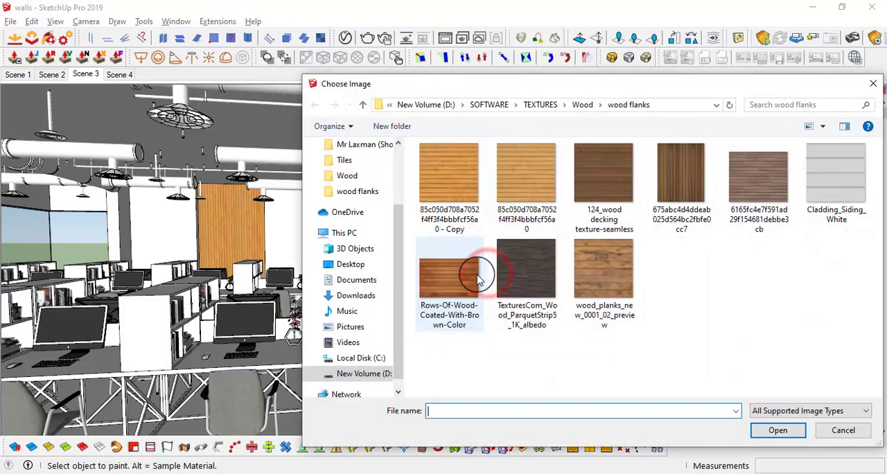
pyautogui.click(362, 104)
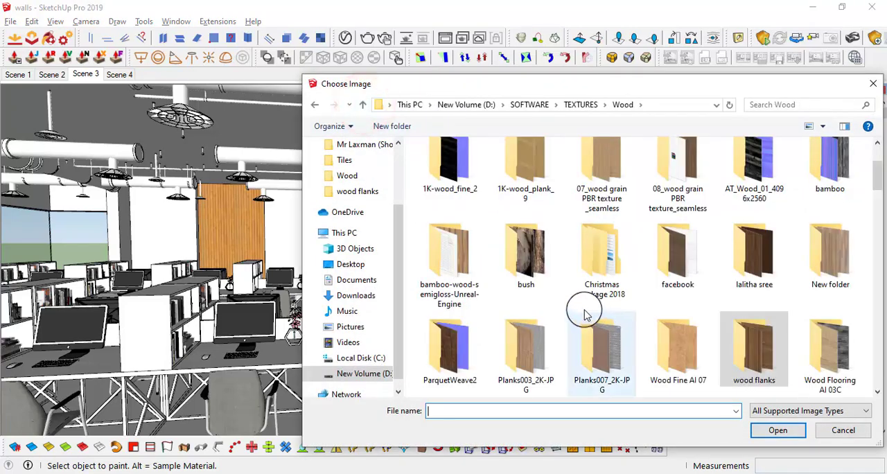
pyautogui.click(362, 105)
pyautogui.scroll(5, 449, 202)
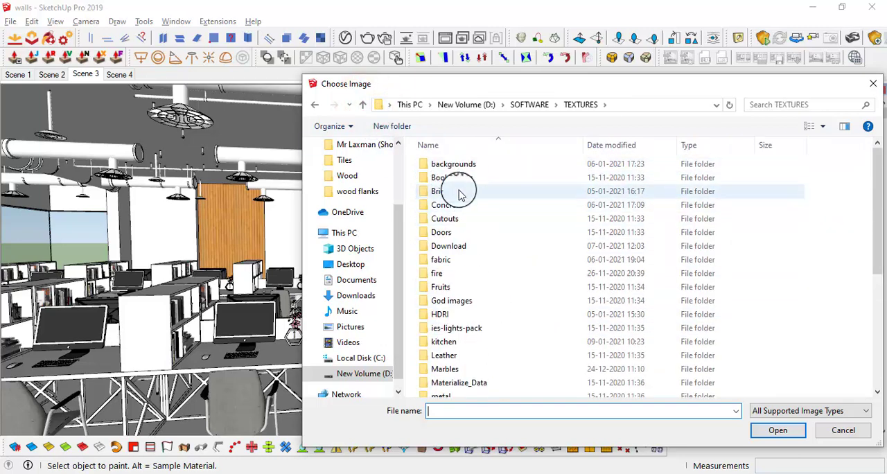
pyautogui.doubleClick(461, 192)
# Load the red Brick 18 image as the texture and create the material
pyautogui.scroll(-1, 647, 278)
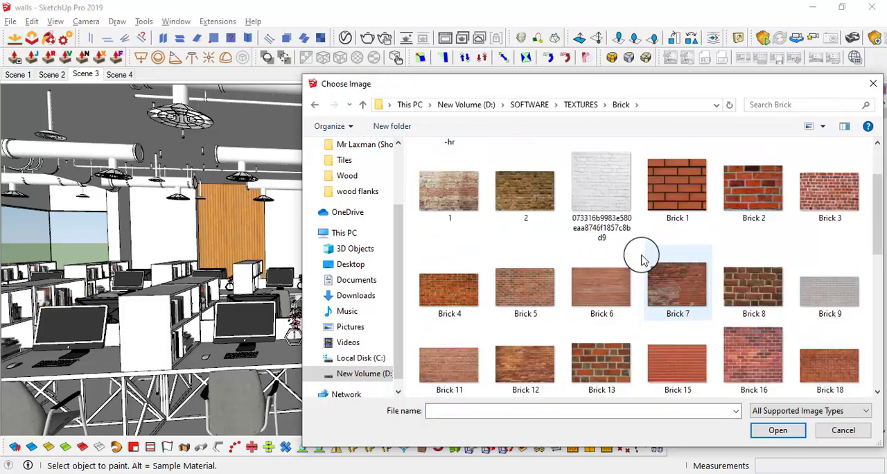
pyautogui.scroll(-1, 698, 246)
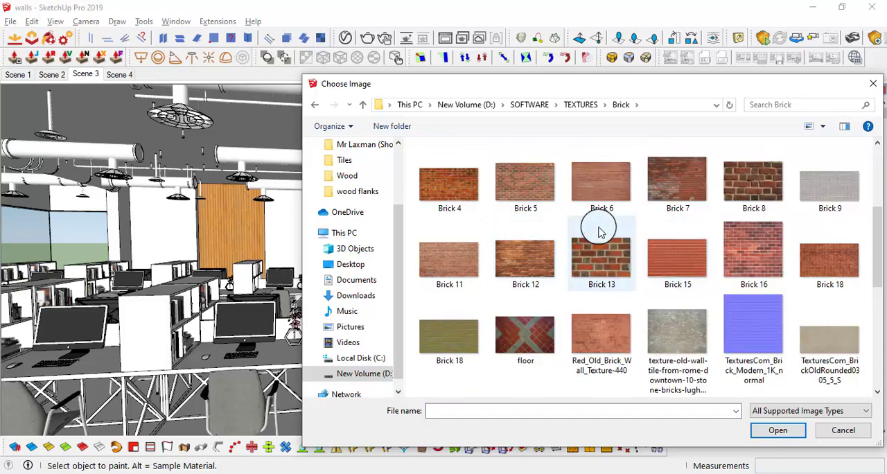
pyautogui.scroll(-1, 799, 210)
pyautogui.click(821, 159)
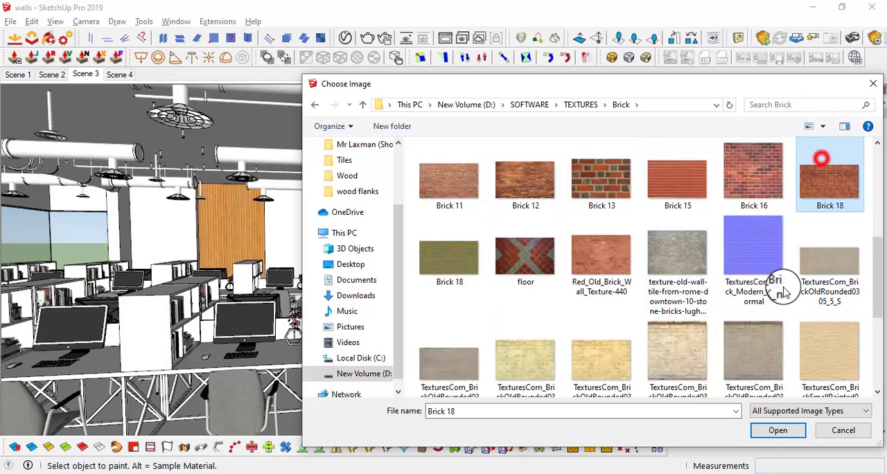
pyautogui.click(776, 430)
pyautogui.click(536, 380)
# Open the wall group and paint the narrow white wall section beside the wood plank panel with the brick material
pyautogui.scroll(3, 388, 240)
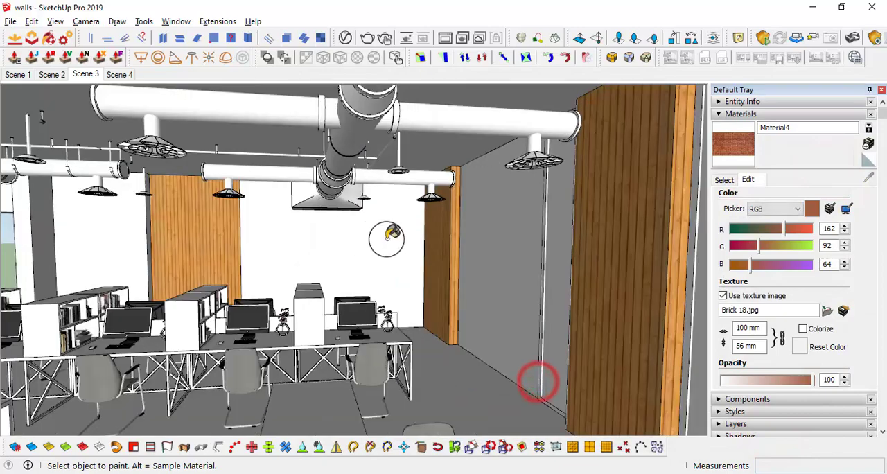
pyautogui.moveTo(386, 237); pyautogui.dragTo(453, 250, button='middle')
pyautogui.press('space')
pyautogui.click(454, 250)
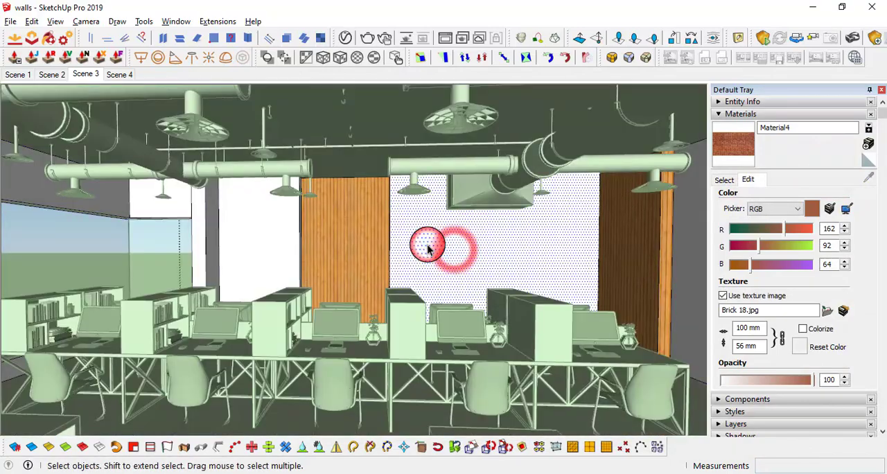
pyautogui.click(272, 237)
pyautogui.scroll(5, 275, 240)
pyautogui.moveTo(278, 242)
pyautogui.mouseDown(button='middle')
pyautogui.moveTo(276, 255)
pyautogui.moveTo(302, 254)
pyautogui.moveTo(374, 285)
pyautogui.moveTo(540, 284)
pyautogui.moveTo(408, 235)
pyautogui.moveTo(435, 230)
pyautogui.moveTo(456, 258)
pyautogui.moveTo(536, 269)
pyautogui.moveTo(542, 283)
pyautogui.moveTo(513, 285)
pyautogui.moveTo(573, 254)
pyautogui.moveTo(556, 266)
pyautogui.moveTo(425, 281)
pyautogui.moveTo(274, 277)
pyautogui.mouseUp(button='middle')
pyautogui.scroll(1, 304, 254)
pyautogui.click(305, 255)
pyautogui.scroll(-4, 536, 270)
pyautogui.scroll(-2, 542, 283)
# Paint the wide wall section behind the duct hood and the adjoining recess faces with the brick material
pyautogui.click(573, 253)
pyautogui.scroll(3, 571, 250)
pyautogui.scroll(2, 570, 249)
pyautogui.scroll(-4, 556, 266)
pyautogui.scroll(3, 270, 280)
pyautogui.keyDown('shift'); pyautogui.moveTo(323, 257); pyautogui.dragTo(231, 295, button='middle'); pyautogui.keyUp('shift')
pyautogui.scroll(-3, 262, 291)
pyautogui.scroll(-3, 388, 295)
pyautogui.press('space')
pyautogui.click(164, 277)
# Try a width of 1000 mm for the brick texture
pyautogui.scroll(4, 390, 283)
pyautogui.scroll(6, 307, 297)
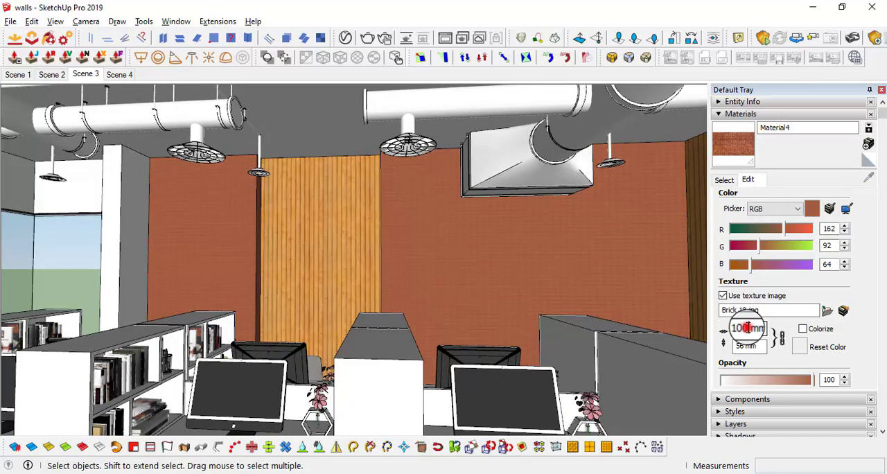
pyautogui.write('0')
pyautogui.press('Return')
pyautogui.scroll(5, 460, 229)
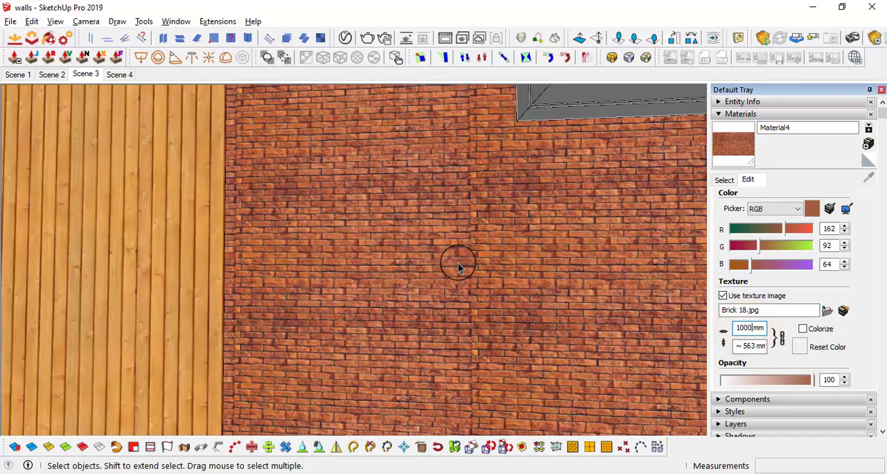
pyautogui.scroll(-2, 541, 262)
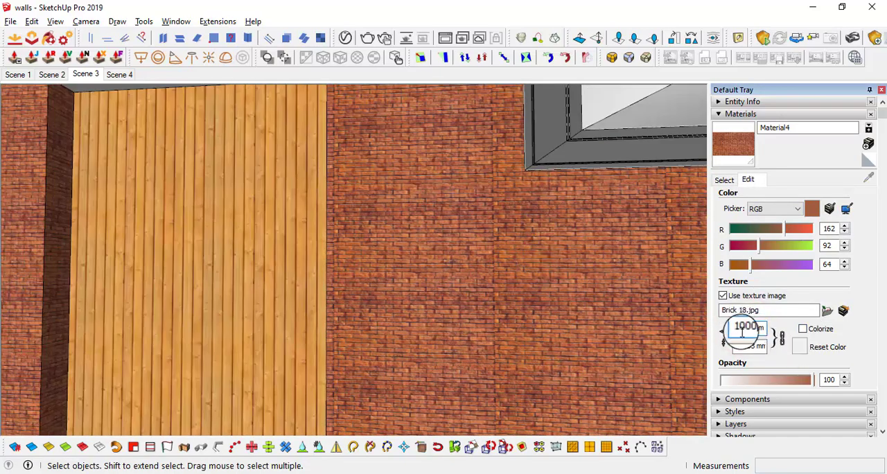
# Try a width of 1500 mm for the brick texture
pyautogui.write('1500')
pyautogui.press('Return')
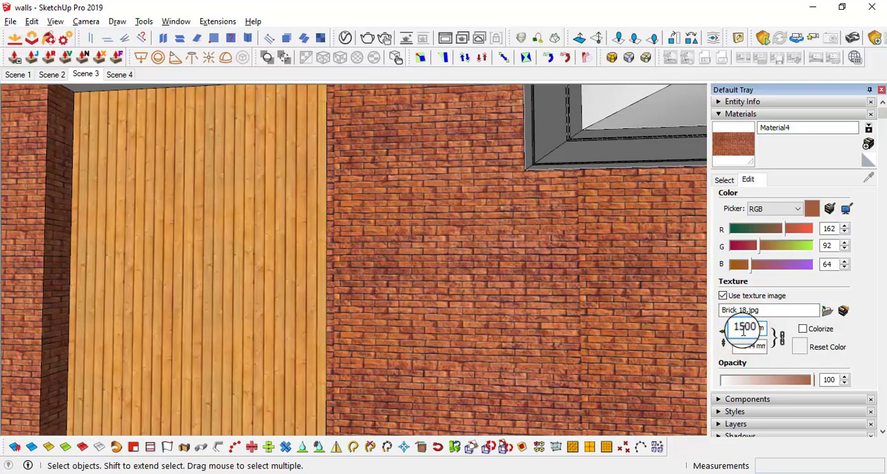
pyautogui.scroll(-6, 515, 234)
pyautogui.moveTo(455, 192); pyautogui.dragTo(422, 235, button='middle')
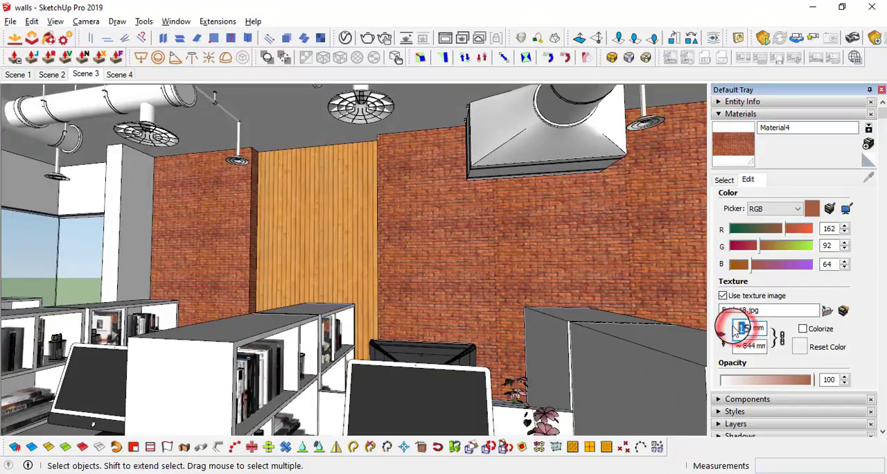
# Try a width of 2500 mm for the brick texture and check the brick size up close
pyautogui.write('2500')
pyautogui.press('Return')
pyautogui.moveTo(401, 282); pyautogui.dragTo(511, 210, button='middle')
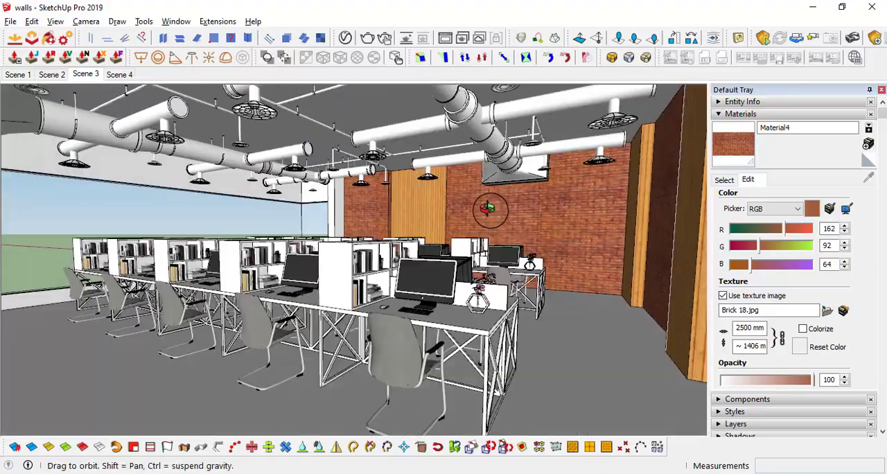
pyautogui.scroll(-6, 510, 206)
pyautogui.scroll(4, 508, 212)
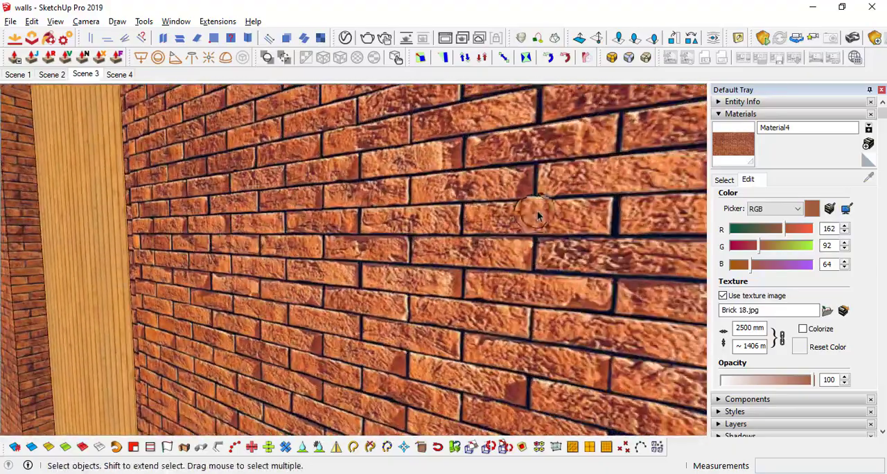
pyautogui.scroll(-6, 518, 189)
# Try a width of 2900 mm for the brick texture
pyautogui.moveTo(469, 194); pyautogui.dragTo(726, 344, button='middle')
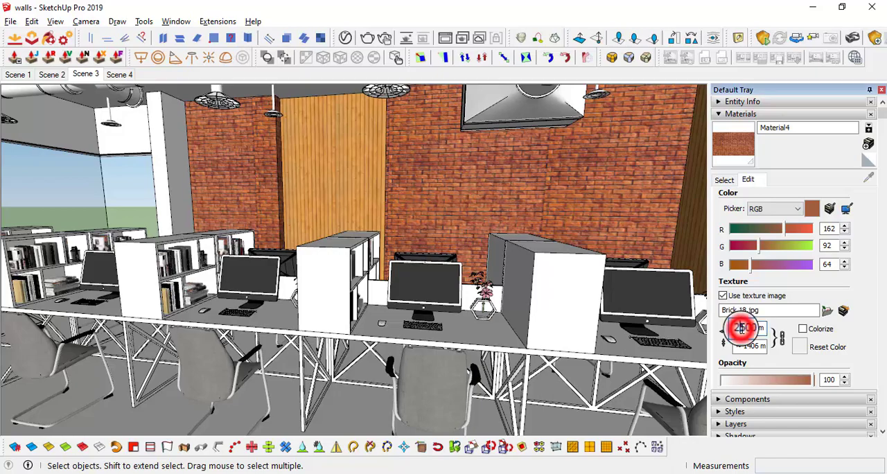
pyautogui.write('9')
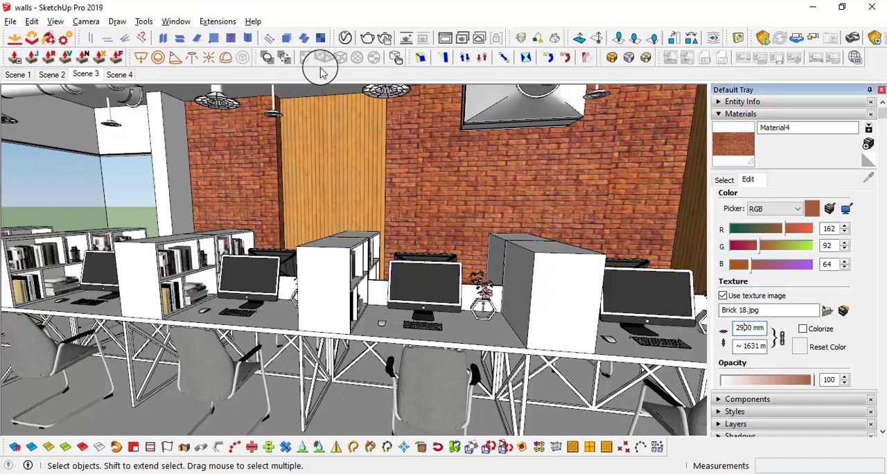
pyautogui.scroll(3, 468, 177)
pyautogui.scroll(-1, 623, 277)
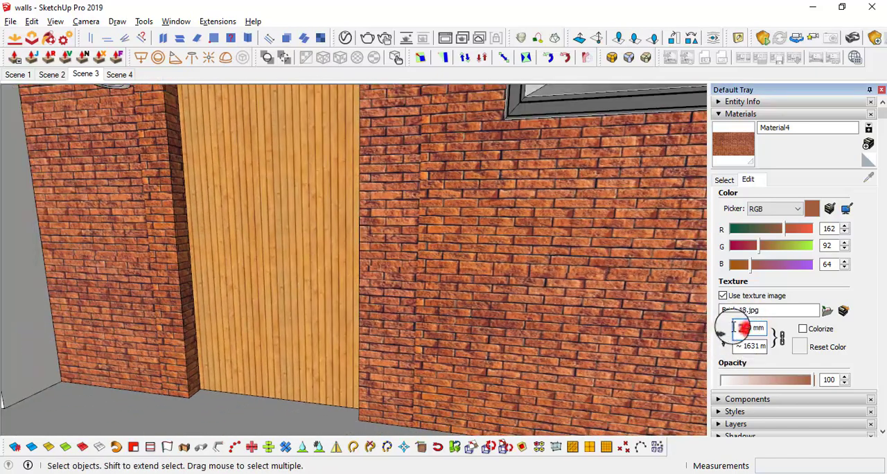
# Set the brick texture's width to 3000 mm
pyautogui.write('30')
pyautogui.scroll(-4, 376, 187)
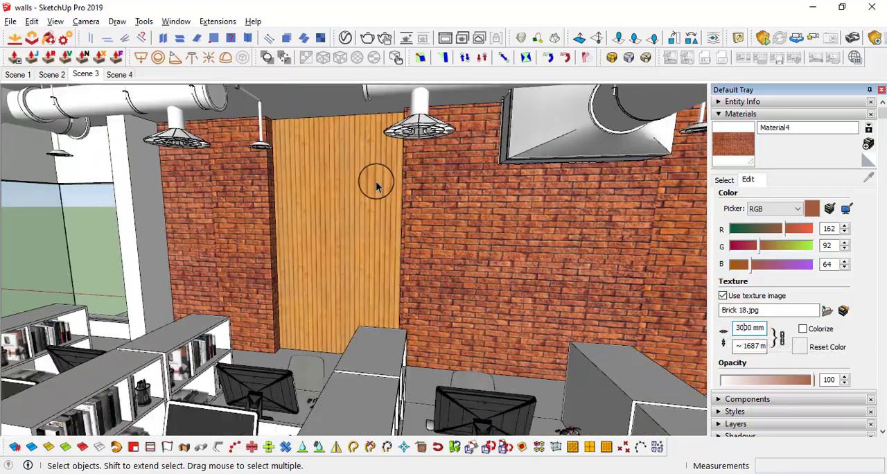
pyautogui.moveTo(376, 187); pyautogui.dragTo(562, 253, button='middle')
pyautogui.scroll(-3, 459, 225)
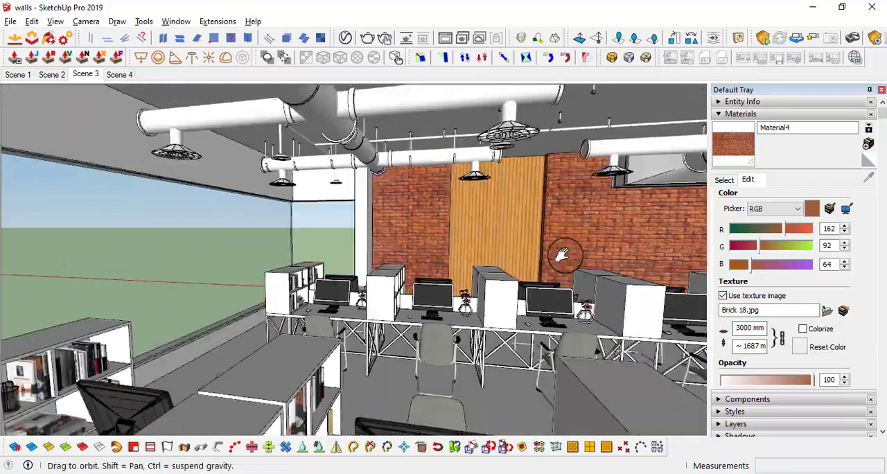
pyautogui.keyDown('shift'); pyautogui.moveTo(415, 242); pyautogui.dragTo(478, 232, button='middle'); pyautogui.keyUp('shift')
# Return to the Scene 3 view and look around to frame the desk rows, the brick wall and the exposed ducts
pyautogui.click(95, 78)
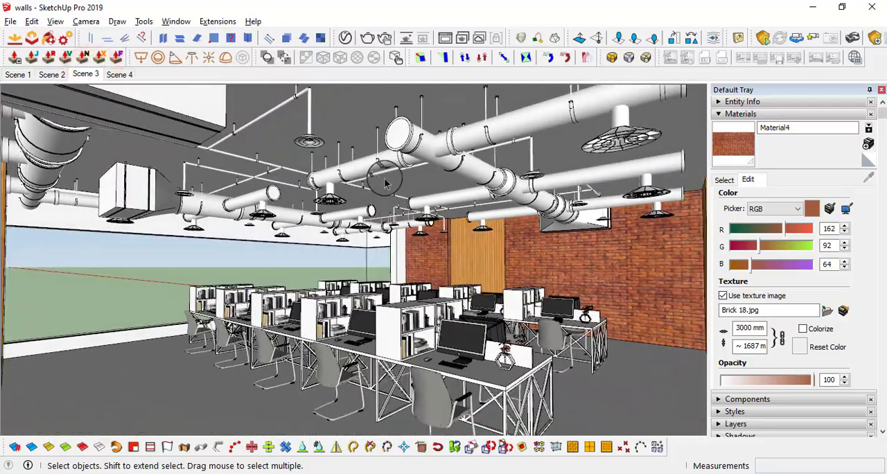
pyautogui.moveTo(417, 184); pyautogui.dragTo(419, 183, button='middle')
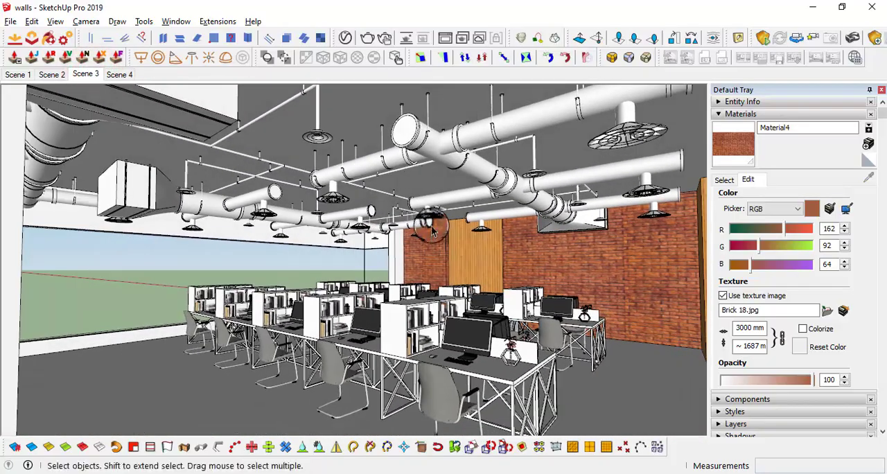
pyautogui.press('l')
pyautogui.moveTo(431, 247); pyautogui.dragTo(454, 256)
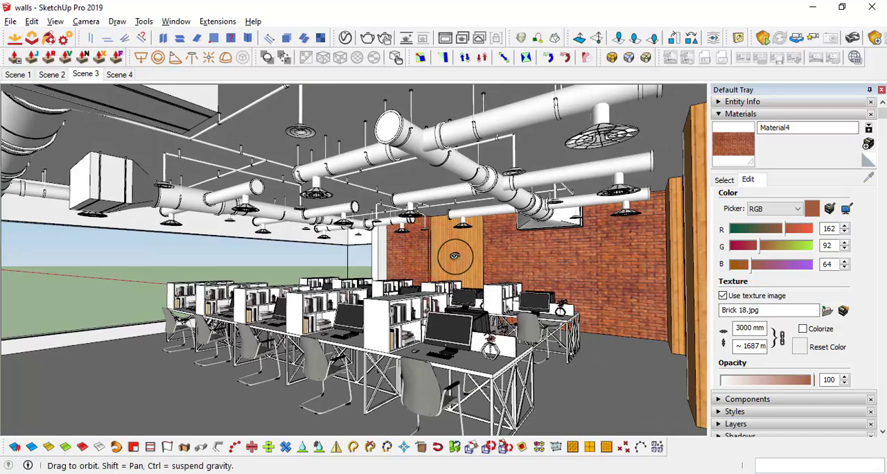
pyautogui.moveTo(454, 255); pyautogui.dragTo(467, 257, button='middle')
pyautogui.moveTo(467, 257); pyautogui.dragTo(489, 286)
pyautogui.moveTo(490, 286); pyautogui.dragTo(523, 279, button='middle')
pyautogui.moveTo(523, 278); pyautogui.dragTo(514, 287)
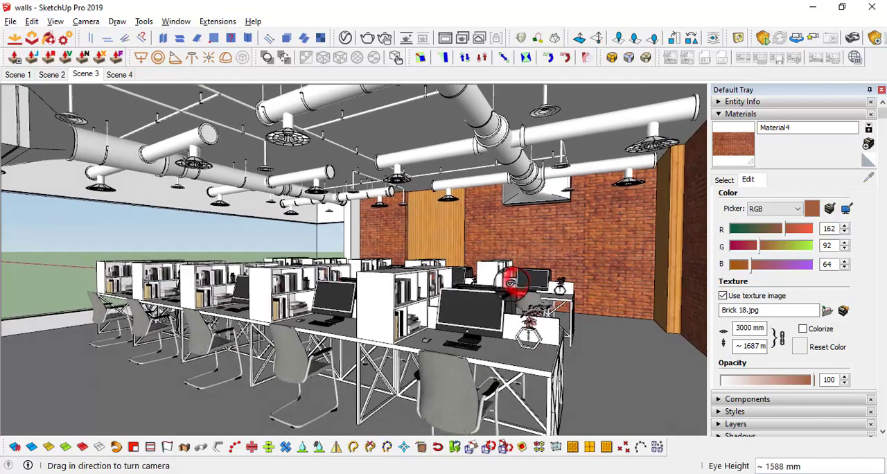
# Create a new dark grey material using the Color Wheel picker
pyautogui.moveTo(514, 287); pyautogui.dragTo(520, 284, button='middle')
pyautogui.moveTo(520, 283); pyautogui.dragTo(506, 284)
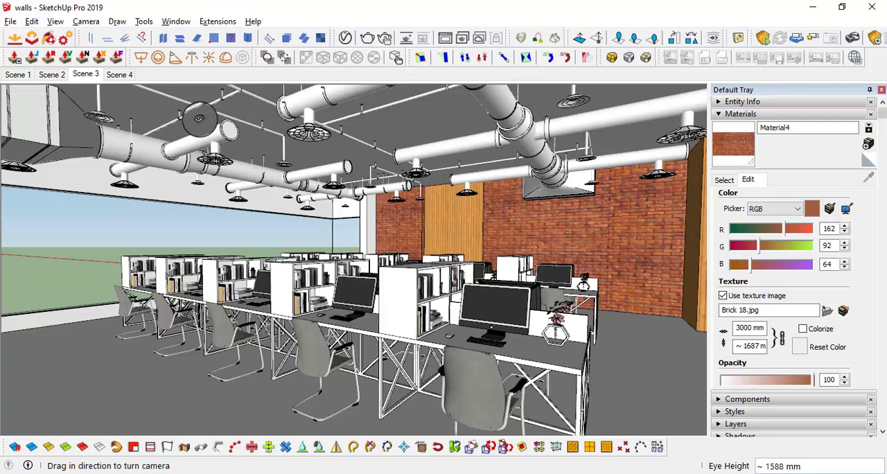
pyautogui.click(867, 143)
pyautogui.click(553, 185)
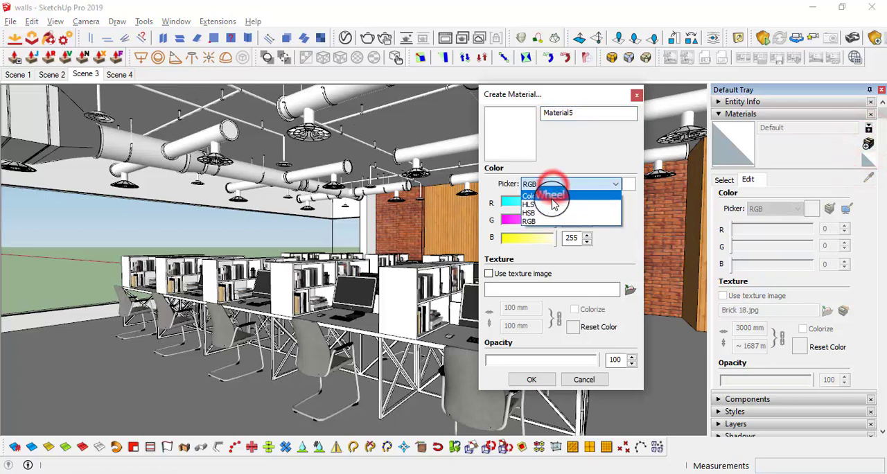
pyautogui.click(554, 194)
pyautogui.moveTo(551, 203); pyautogui.dragTo(553, 236)
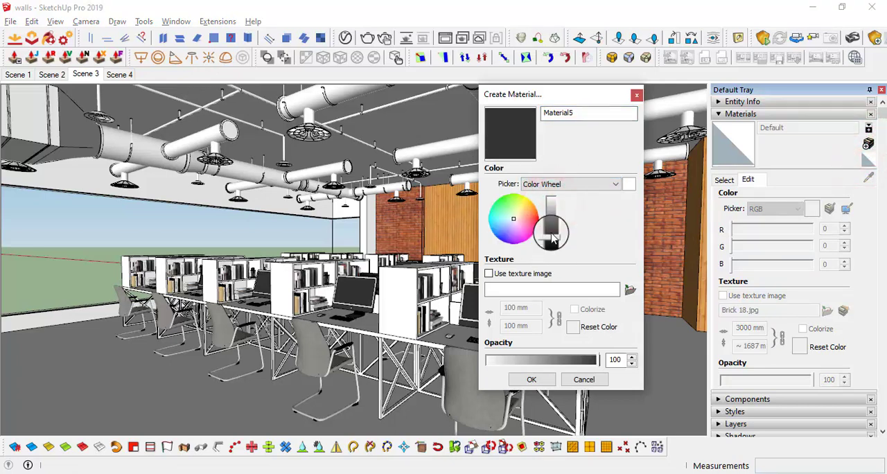
pyautogui.click(538, 379)
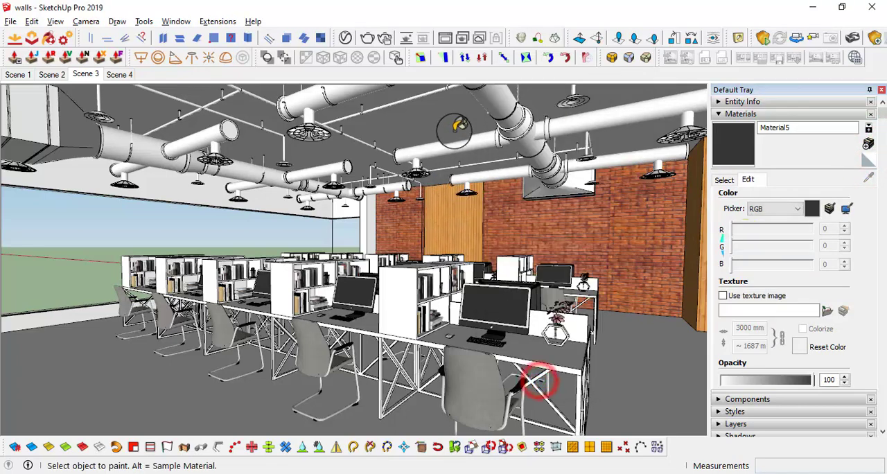
# Open the exposed ceiling duct group for editing, with the rest of the model hidden, and select the duct hangers
pyautogui.moveTo(453, 129); pyautogui.dragTo(433, 140, button='middle')
pyautogui.scroll(5, 423, 146)
pyautogui.press('space')
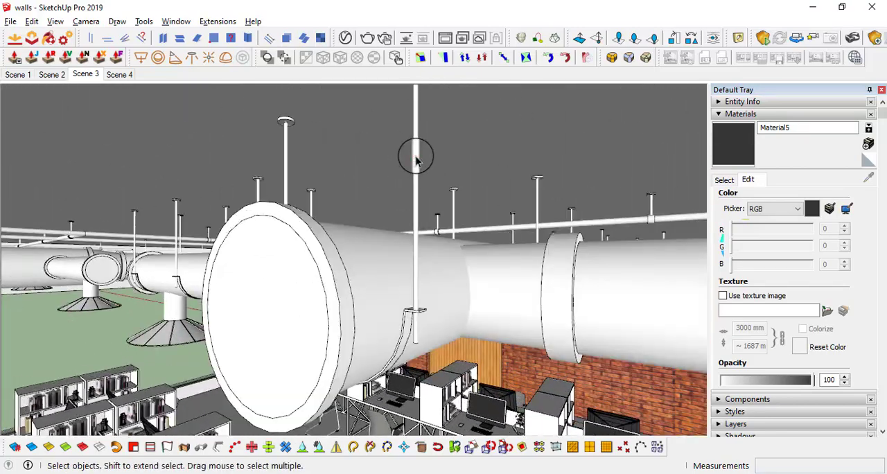
pyautogui.doubleClick(417, 161)
pyautogui.press('h')
pyautogui.scroll(-6, 418, 166)
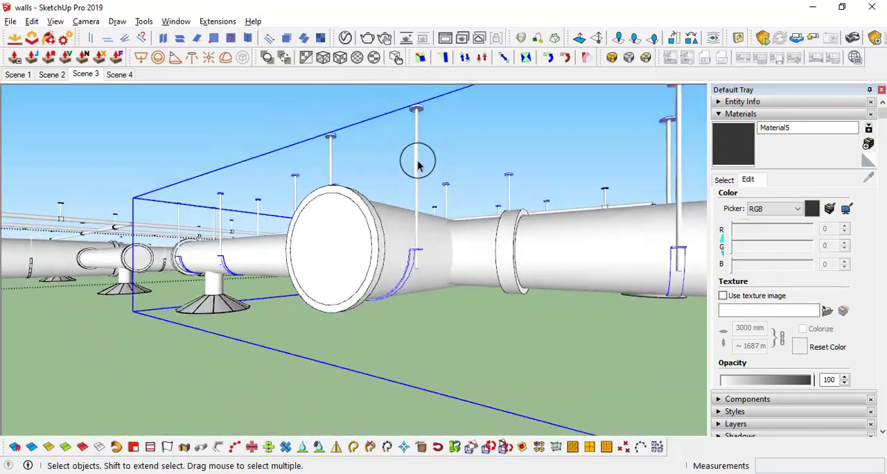
pyautogui.moveTo(418, 165); pyautogui.dragTo(423, 181, button='middle')
pyautogui.scroll(3, 423, 178)
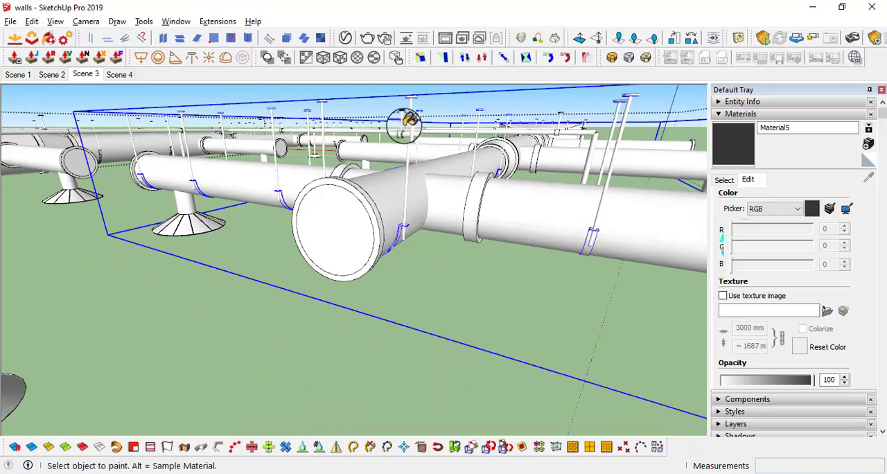
# Paint the hanger rods and clamps of the first duct runs with the new dark grey material
pyautogui.scroll(4, 405, 132)
pyautogui.moveTo(406, 142)
pyautogui.keyDown('shift'); pyautogui.mouseDown(button='middle')
pyautogui.moveTo(451, 196)
pyautogui.moveTo(485, 212)
pyautogui.moveTo(485, 256)
pyautogui.mouseUp(button='middle'); pyautogui.keyUp('shift')
pyautogui.click(452, 181)
pyautogui.scroll(-6, 453, 181)
pyautogui.scroll(5, 123, 193)
pyautogui.scroll(-5, 257, 139)
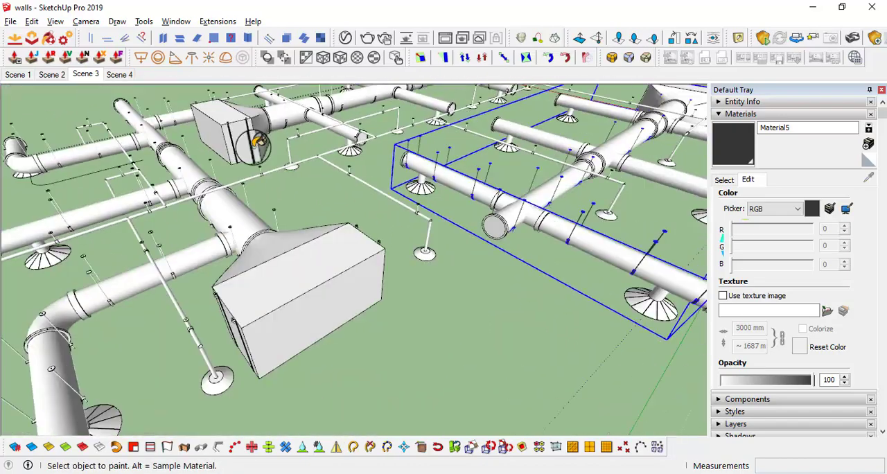
pyautogui.moveTo(257, 139); pyautogui.dragTo(333, 229, button='middle')
pyautogui.scroll(6, 336, 257)
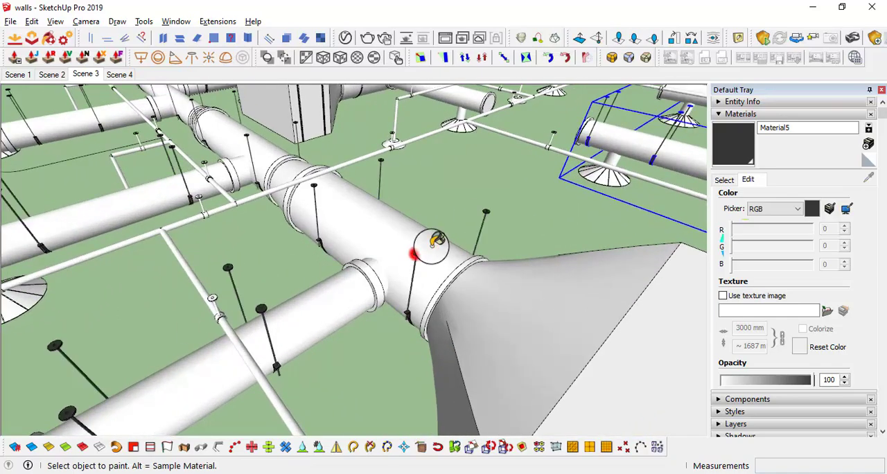
pyautogui.scroll(-6, 429, 248)
pyautogui.scroll(5, 376, 289)
pyautogui.moveTo(392, 299); pyautogui.dragTo(451, 371, button='middle')
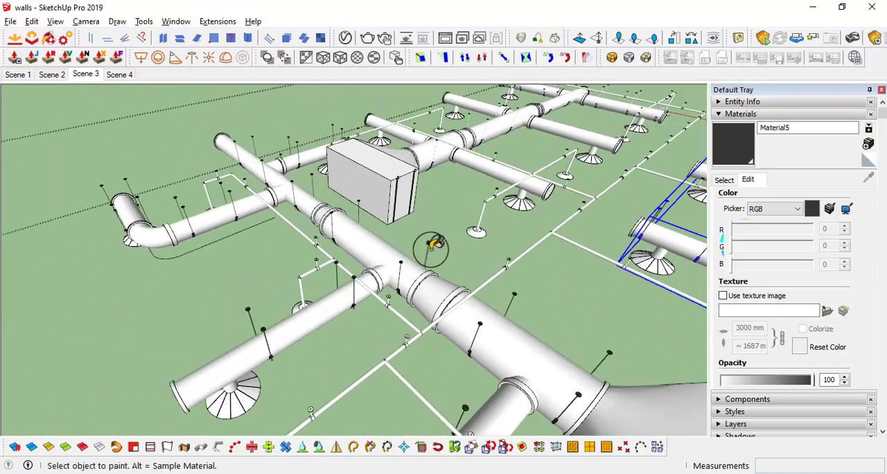
# Paint the whole sprinkler pipe network with its heads and clamps dark grey, and clear the selection
pyautogui.scroll(5, 433, 248)
pyautogui.keyDown('shift'); pyautogui.moveTo(509, 178); pyautogui.dragTo(451, 218, button='middle'); pyautogui.keyUp('shift')
pyautogui.scroll(5, 450, 208)
pyautogui.scroll(-5, 439, 198)
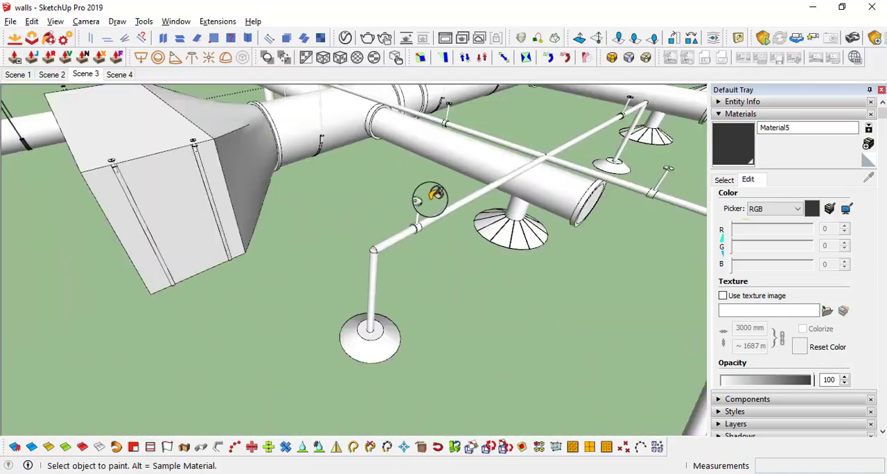
pyautogui.scroll(-6, 423, 197)
pyautogui.scroll(2, 433, 189)
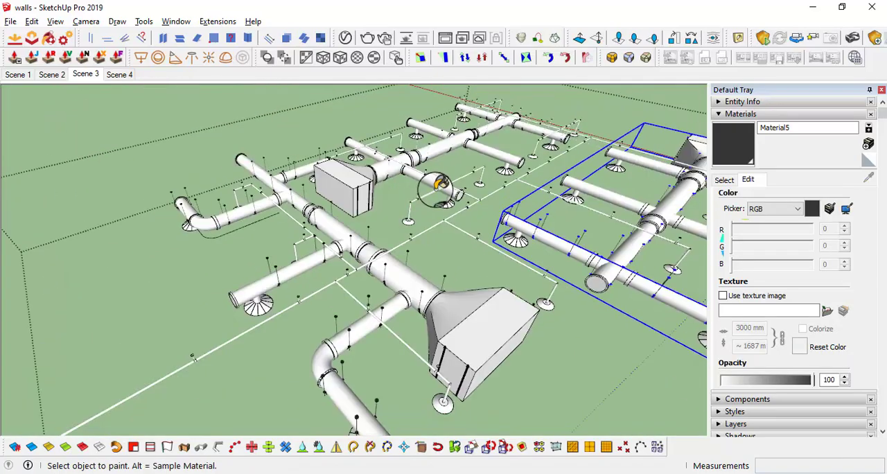
pyautogui.scroll(6, 460, 196)
pyautogui.moveTo(490, 200); pyautogui.dragTo(313, 271, button='middle')
pyautogui.scroll(-5, 476, 199)
pyautogui.scroll(-4, 349, 255)
pyautogui.scroll(3, 401, 288)
pyautogui.scroll(2, 397, 283)
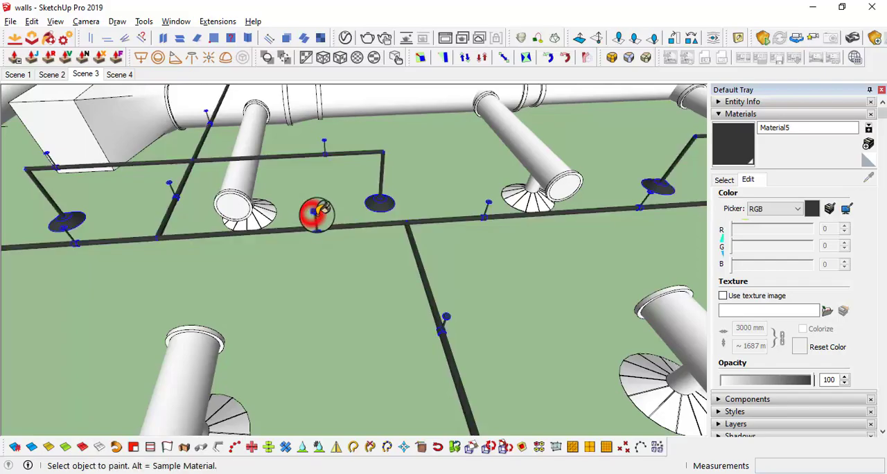
pyautogui.scroll(-3, 319, 213)
pyautogui.moveTo(345, 231)
pyautogui.mouseDown(button='middle')
pyautogui.moveTo(489, 259)
pyautogui.moveTo(547, 253)
pyautogui.moveTo(356, 182)
pyautogui.moveTo(512, 217)
pyautogui.mouseUp(button='middle')
pyautogui.moveTo(446, 243)
pyautogui.mouseDown(button='middle')
pyautogui.moveTo(477, 201)
pyautogui.moveTo(516, 270)
pyautogui.mouseUp(button='middle')
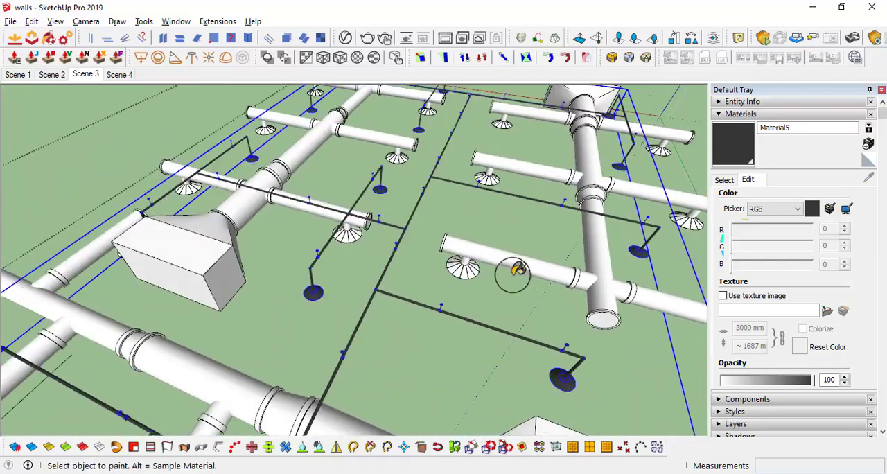
pyautogui.scroll(-3, 513, 275)
pyautogui.moveTo(451, 262); pyautogui.dragTo(432, 307, button='middle')
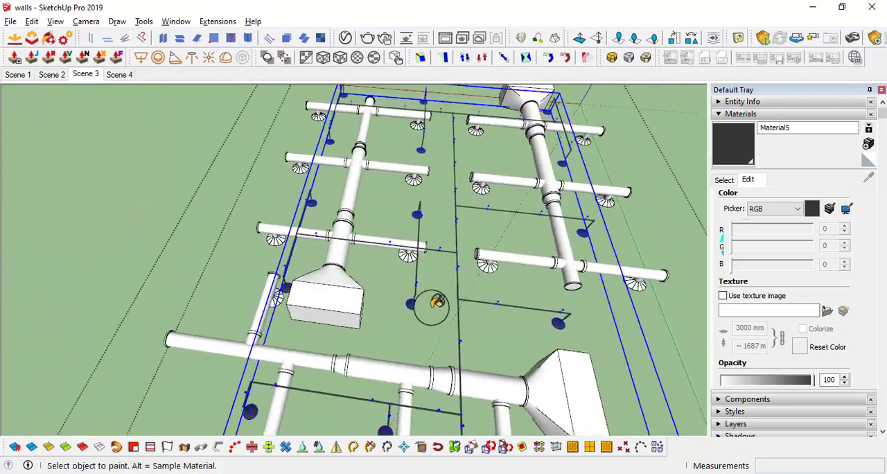
pyautogui.scroll(2, 243, 250)
pyautogui.press('space')
pyautogui.click(135, 192)
# Paint the still-white hangers and straps of the remaining straight duct run dark grey
pyautogui.moveTo(483, 232); pyautogui.dragTo(335, 239, button='middle')
pyautogui.scroll(5, 346, 142)
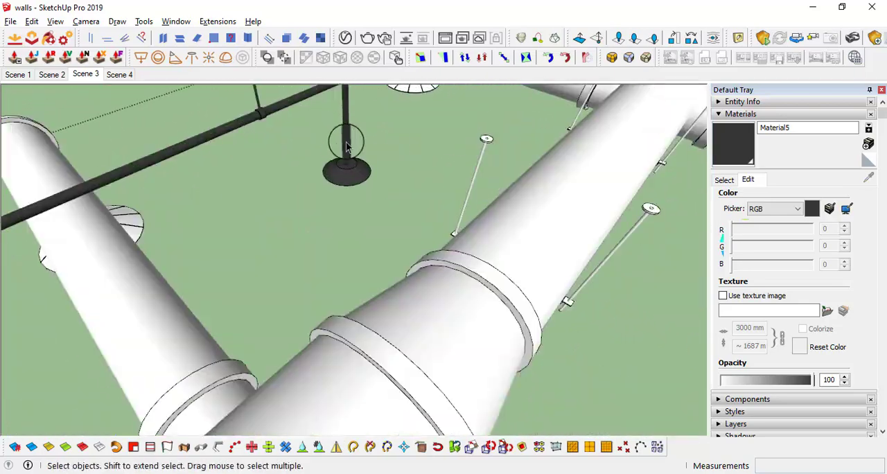
pyautogui.scroll(2, 346, 144)
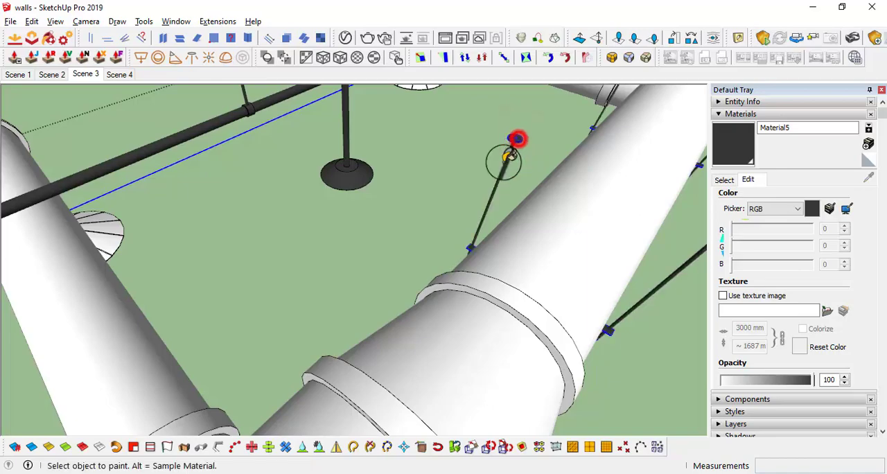
pyautogui.scroll(-9, 478, 159)
pyautogui.moveTo(509, 253); pyautogui.dragTo(447, 224, button='middle')
pyautogui.scroll(5, 447, 224)
pyautogui.keyDown('shift'); pyautogui.moveTo(557, 251); pyautogui.dragTo(313, 262, button='middle'); pyautogui.keyUp('shift')
pyautogui.scroll(2, 520, 185)
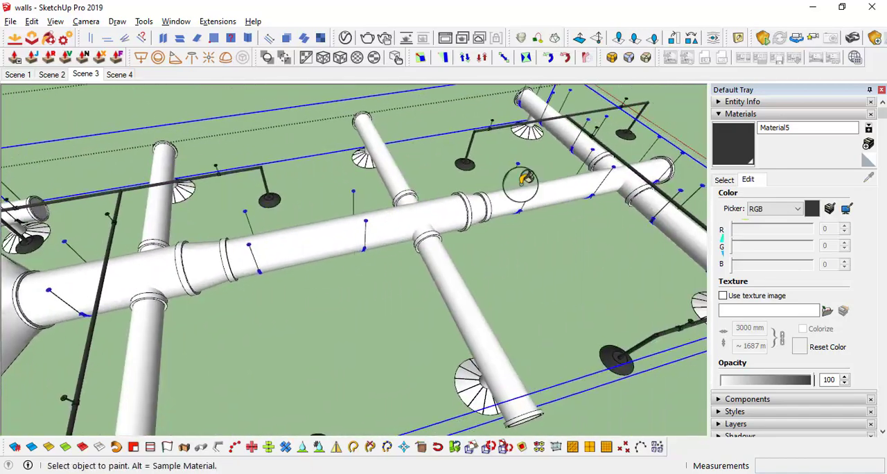
# Create a second new material with a red colour picked on the Color Wheel
pyautogui.moveTo(525, 178); pyautogui.dragTo(440, 252, button='middle')
pyautogui.scroll(-3, 512, 212)
pyautogui.moveTo(512, 211); pyautogui.dragTo(349, 203, button='middle')
pyautogui.scroll(2, 448, 189)
pyautogui.scroll(6, 301, 258)
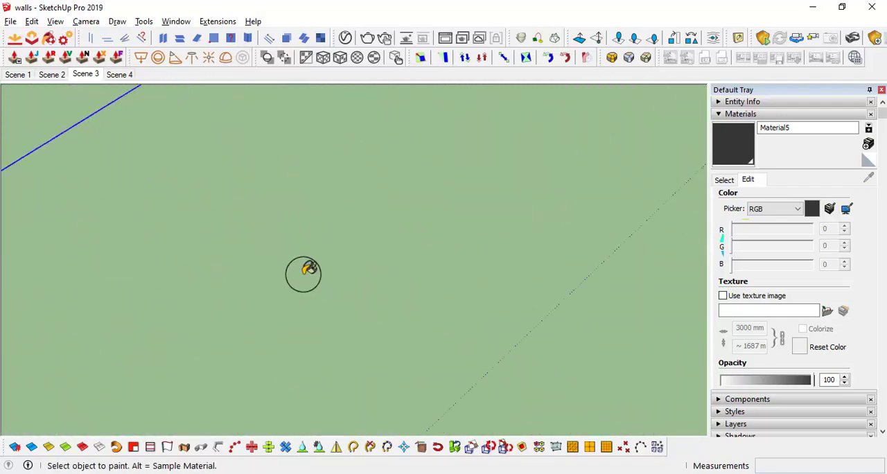
pyautogui.scroll(-5, 303, 275)
pyautogui.click(867, 147)
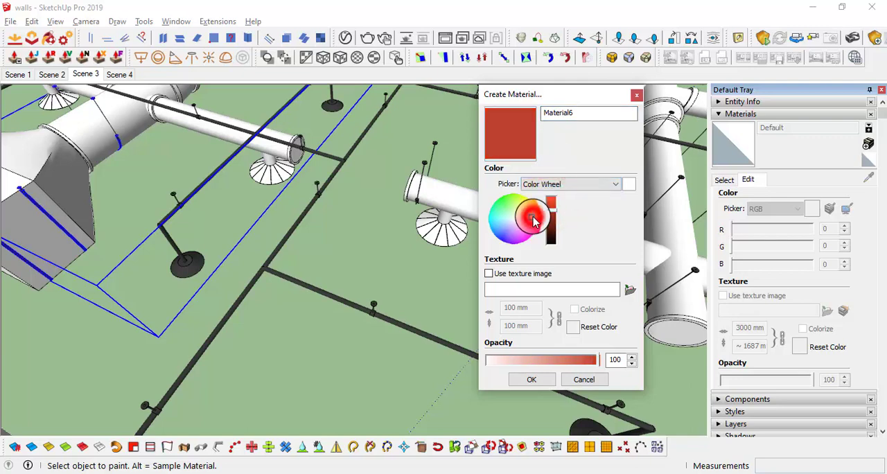
pyautogui.click(547, 381)
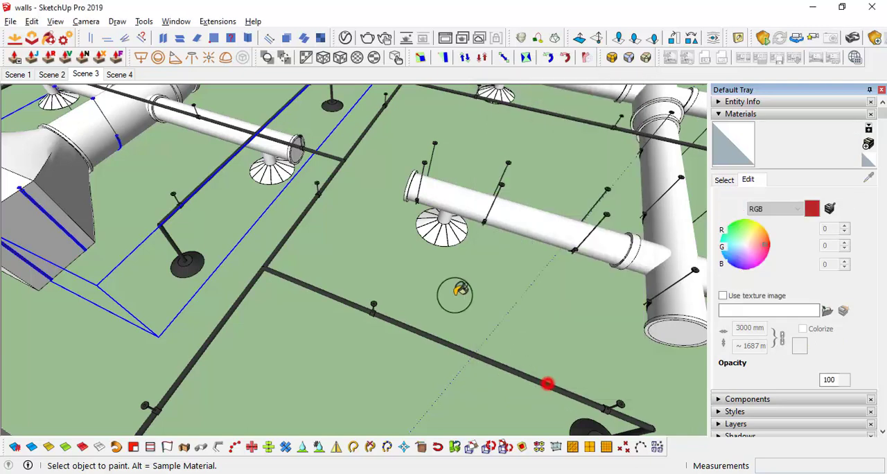
# Hide the dark duct hangers and open the sprinkler pipe network for editing
pyautogui.scroll(-6, 362, 222)
pyautogui.moveTo(362, 222); pyautogui.dragTo(337, 253, button='middle')
pyautogui.press('space')
pyautogui.scroll(7, 327, 236)
pyautogui.scroll(2, 327, 240)
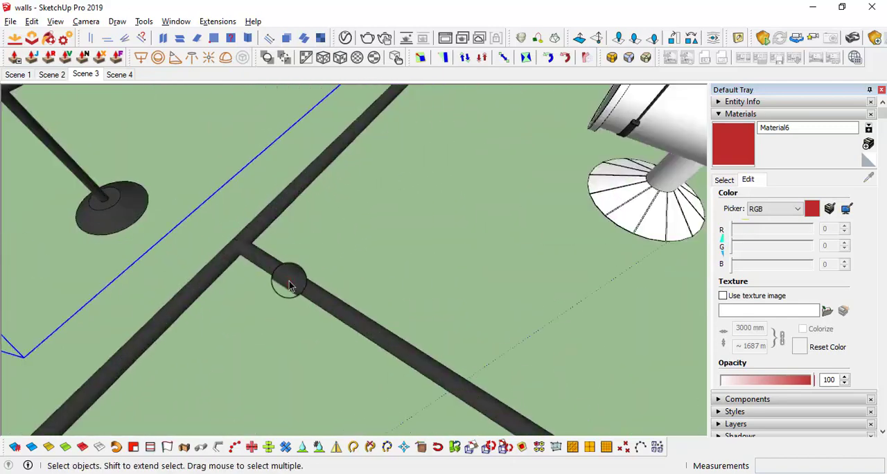
pyautogui.scroll(-6, 290, 286)
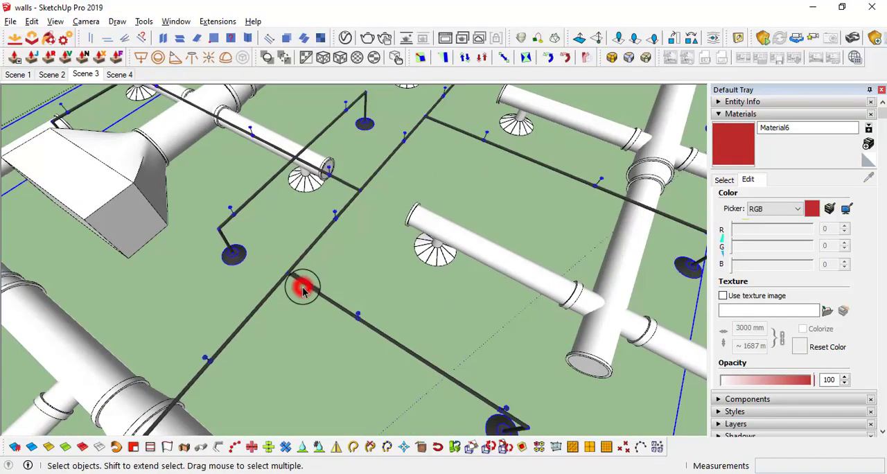
pyautogui.scroll(2, 301, 283)
pyautogui.scroll(-5, 338, 292)
pyautogui.moveTo(338, 294); pyautogui.dragTo(410, 297, button='middle')
pyautogui.click(399, 358)
# Paint the sprinkler pipes and the first sprinkler heads at the near end red
pyautogui.press('b')
pyautogui.scroll(6, 388, 327)
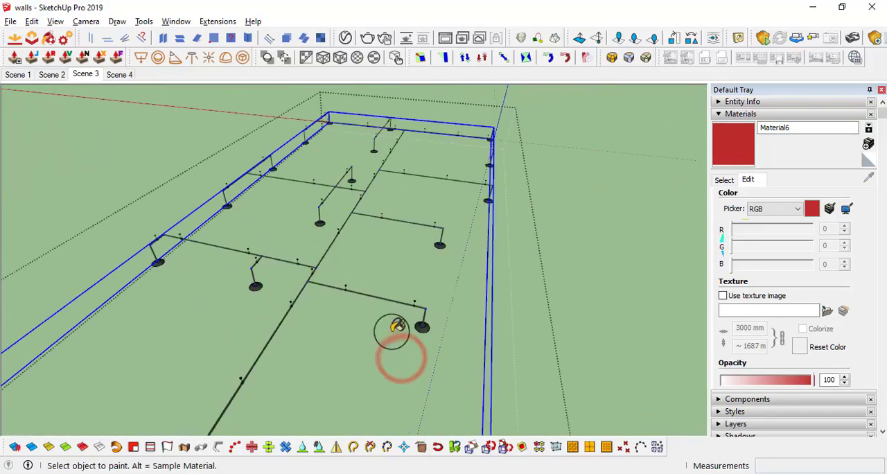
pyautogui.click(477, 273)
pyautogui.click(468, 328)
pyautogui.scroll(-5, 555, 342)
pyautogui.click(326, 288)
pyautogui.click(208, 263)
pyautogui.scroll(-4, 332, 335)
pyautogui.moveTo(332, 336); pyautogui.dragTo(284, 322, button='middle')
pyautogui.scroll(5, 321, 228)
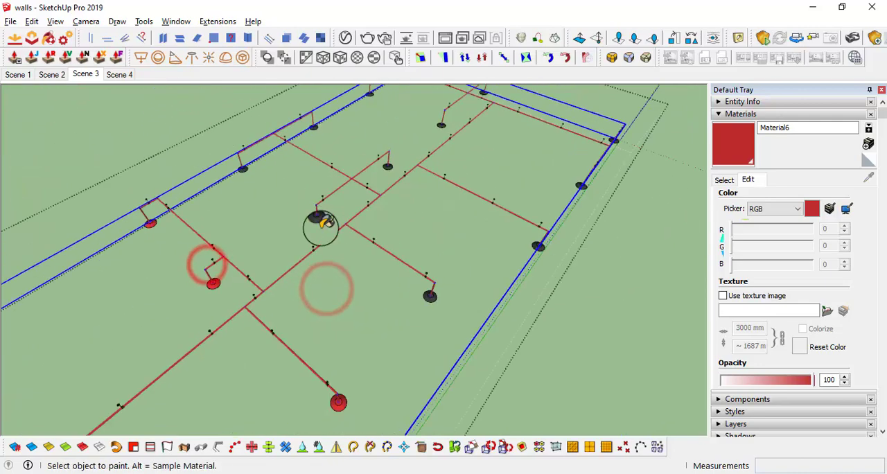
# Paint the sprinkler heads along the middle branches and the long outer side red
pyautogui.click(319, 221)
pyautogui.click(434, 299)
pyautogui.click(606, 218)
pyautogui.moveTo(388, 284); pyautogui.dragTo(443, 317, button='middle')
pyautogui.click(413, 178)
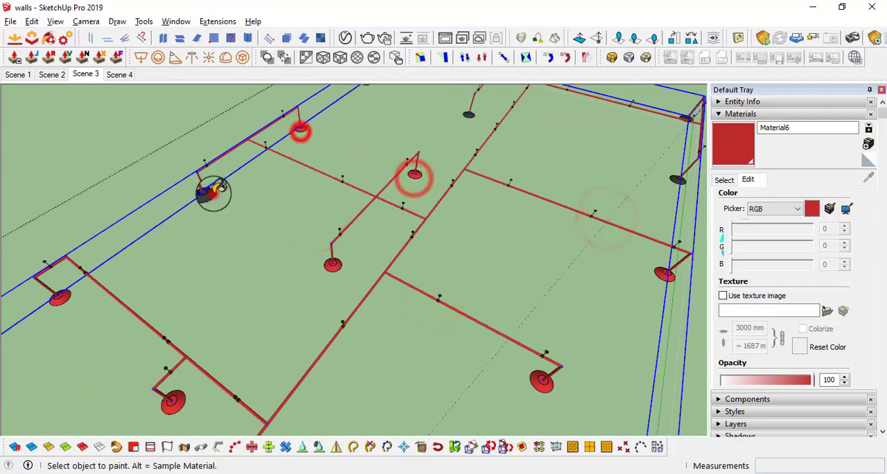
pyautogui.click(213, 194)
pyautogui.keyDown('shift'); pyautogui.moveTo(466, 119); pyautogui.dragTo(303, 218, button='middle'); pyautogui.keyUp('shift')
pyautogui.click(306, 218)
pyautogui.scroll(4, 221, 172)
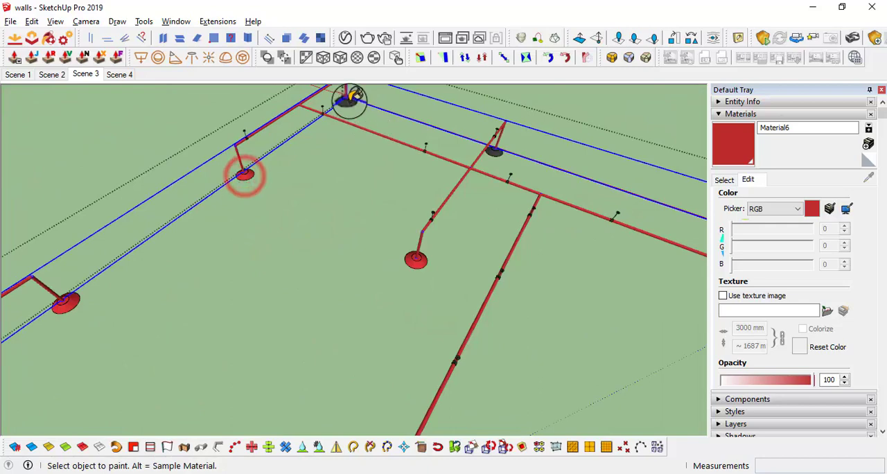
# Paint the last sprinkler heads around the far end and its corner red, and close the sprinkler group
pyautogui.click(491, 153)
pyautogui.scroll(-3, 608, 217)
pyautogui.keyDown('shift'); pyautogui.moveTo(607, 261); pyautogui.dragTo(493, 164, button='middle'); pyautogui.keyUp('shift')
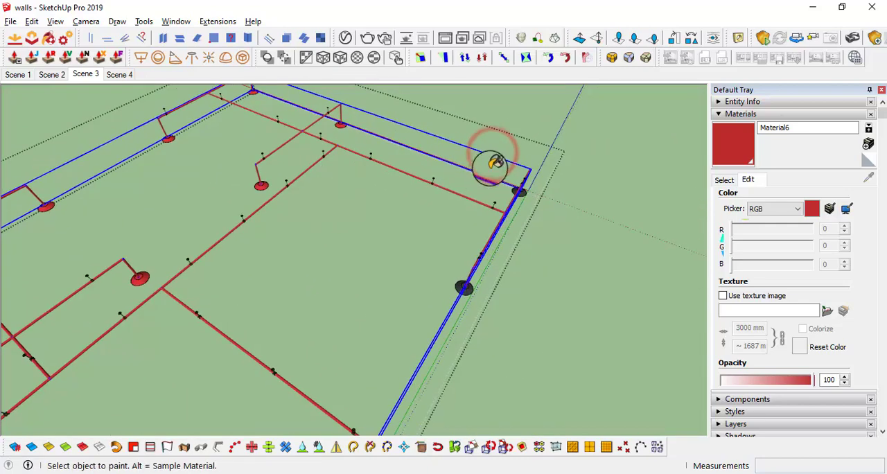
pyautogui.scroll(3, 537, 191)
pyautogui.moveTo(533, 194); pyautogui.dragTo(496, 183, button='middle')
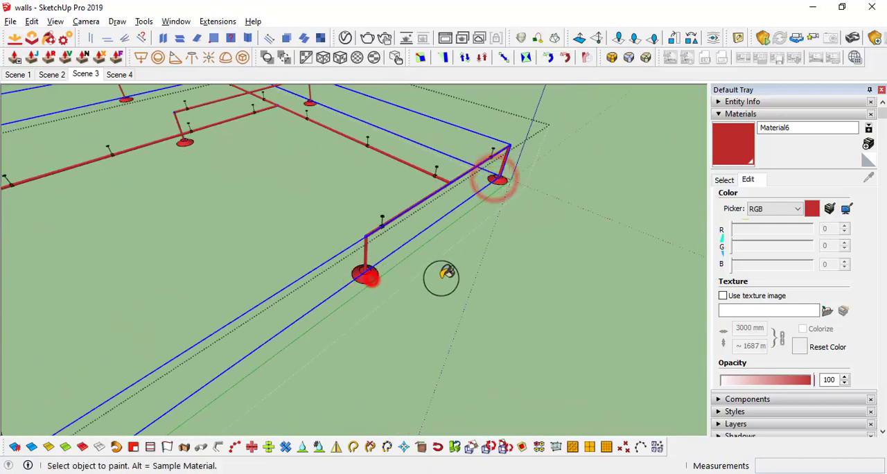
pyautogui.moveTo(441, 278)
pyautogui.mouseDown(button='middle')
pyautogui.moveTo(335, 299)
pyautogui.moveTo(270, 257)
pyautogui.moveTo(170, 151)
pyautogui.moveTo(193, 156)
pyautogui.moveTo(306, 266)
pyautogui.moveTo(320, 296)
pyautogui.mouseUp(button='middle')
pyautogui.scroll(7, 413, 292)
pyautogui.scroll(-2, 377, 299)
pyautogui.click(382, 300)
pyautogui.scroll(-4, 363, 214)
pyautogui.moveTo(363, 214); pyautogui.dragTo(623, 326, button='middle')
pyautogui.scroll(3, 339, 356)
pyautogui.moveTo(339, 356)
pyautogui.mouseDown(button='middle')
pyautogui.moveTo(535, 312)
pyautogui.moveTo(578, 288)
pyautogui.moveTo(515, 331)
pyautogui.moveTo(523, 327)
pyautogui.moveTo(431, 271)
pyautogui.moveTo(513, 307)
pyautogui.moveTo(401, 148)
pyautogui.moveTo(414, 69)
pyautogui.moveTo(383, 205)
pyautogui.moveTo(403, 73)
pyautogui.mouseUp(button='middle')
pyautogui.press('space')
pyautogui.click(612, 300)
# Sample the white material from the large box-shaped duct unit and unhide the duct hangers
pyautogui.scroll(2, 384, 206)
pyautogui.scroll(3, 383, 227)
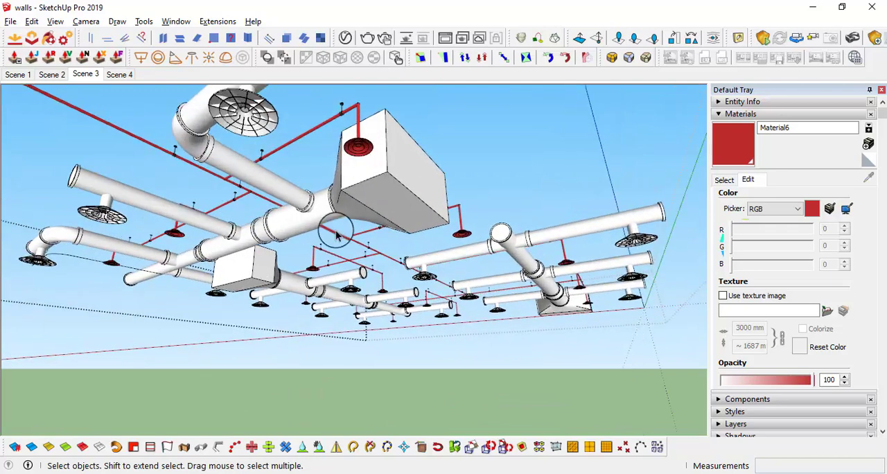
pyautogui.moveTo(337, 235); pyautogui.dragTo(417, 315, button='middle')
pyautogui.click(723, 179)
pyautogui.click(868, 178)
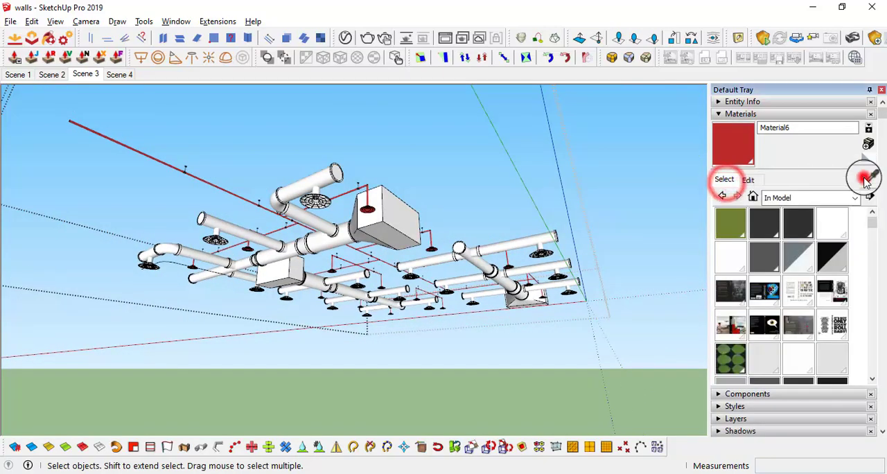
pyautogui.click(413, 220)
pyautogui.moveTo(471, 308)
pyautogui.mouseDown(button='middle')
pyautogui.moveTo(445, 253)
pyautogui.moveTo(510, 216)
pyautogui.mouseUp(button='middle')
pyautogui.press('space')
pyautogui.moveTo(434, 295); pyautogui.dragTo(554, 181, button='middle')
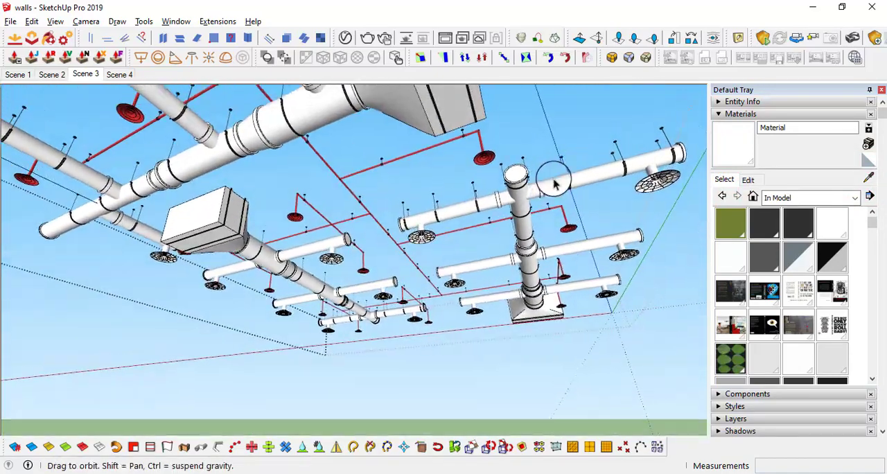
# Leave the duct group and return to the Scene 3 view to check the painted ceiling pipes above the desks
pyautogui.click(398, 430)
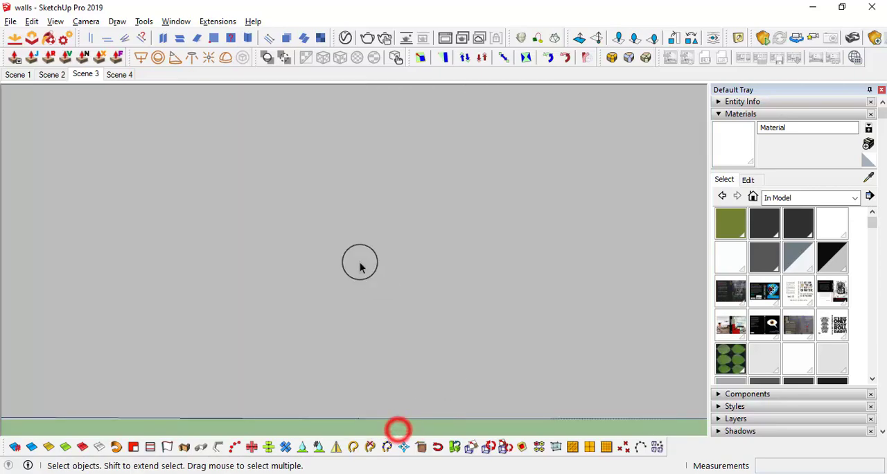
pyautogui.click(90, 76)
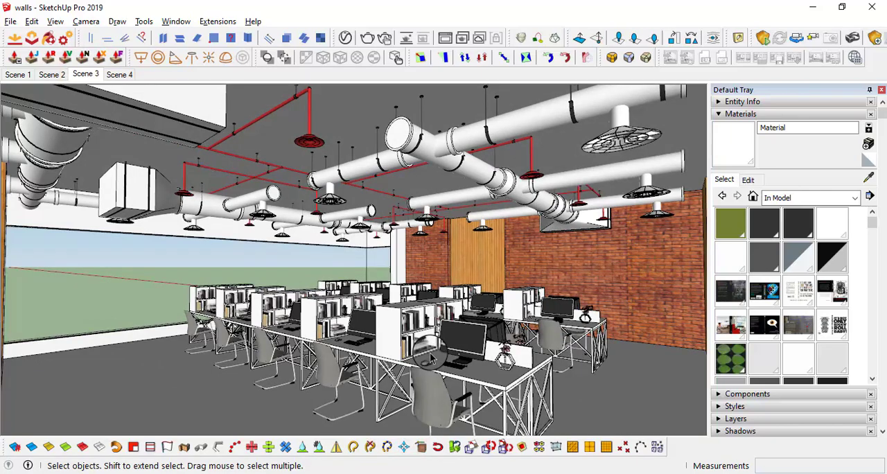
pyautogui.moveTo(284, 360); pyautogui.dragTo(447, 365, button='middle')
pyautogui.moveTo(509, 379); pyautogui.dragTo(208, 381, button='middle')
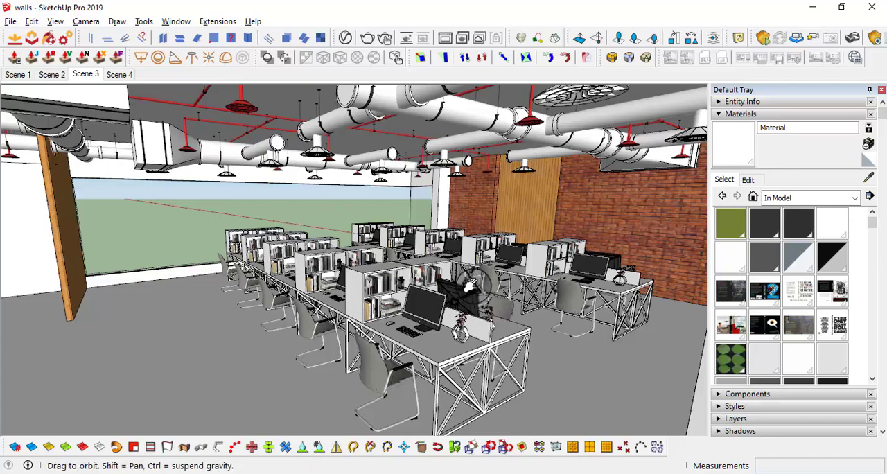
# Examine the desks, ceiling ducts, brick wall and open floor area from several viewpoints inside the office
pyautogui.moveTo(469, 283); pyautogui.dragTo(413, 223, button='middle')
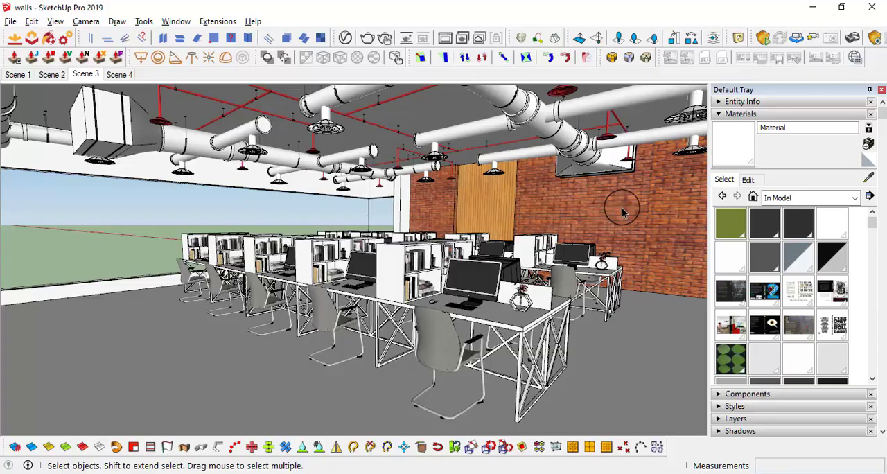
pyautogui.press('l')
pyautogui.moveTo(575, 205); pyautogui.dragTo(598, 180)
pyautogui.scroll(10, 598, 180)
pyautogui.scroll(-10, 578, 175)
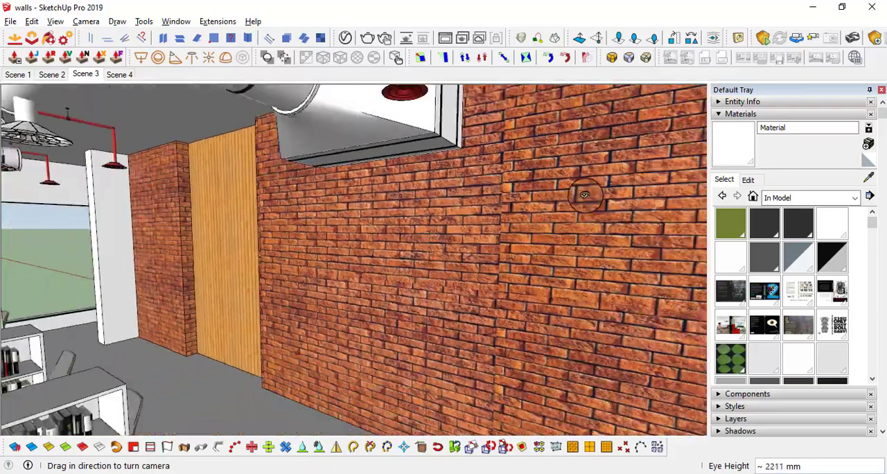
pyautogui.keyDown('shift'); pyautogui.moveTo(315, 254); pyautogui.dragTo(505, 224, button='middle'); pyautogui.keyUp('shift')
pyautogui.scroll(-5, 479, 212)
pyautogui.scroll(8, 501, 222)
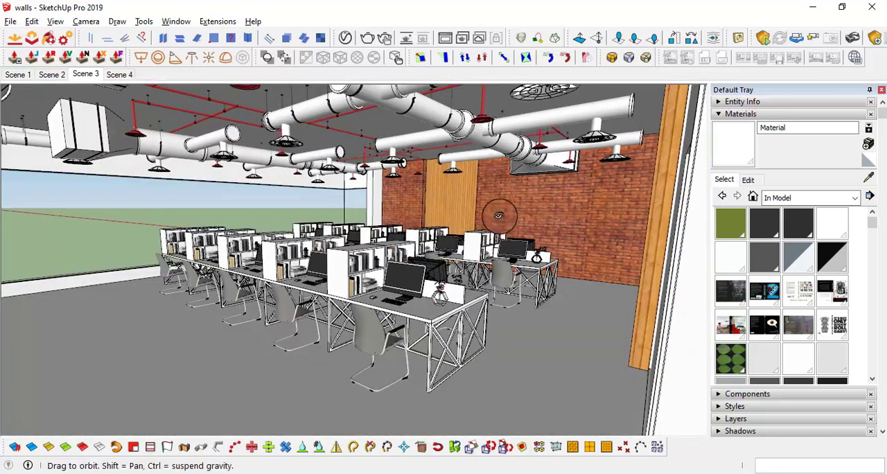
pyautogui.press('l')
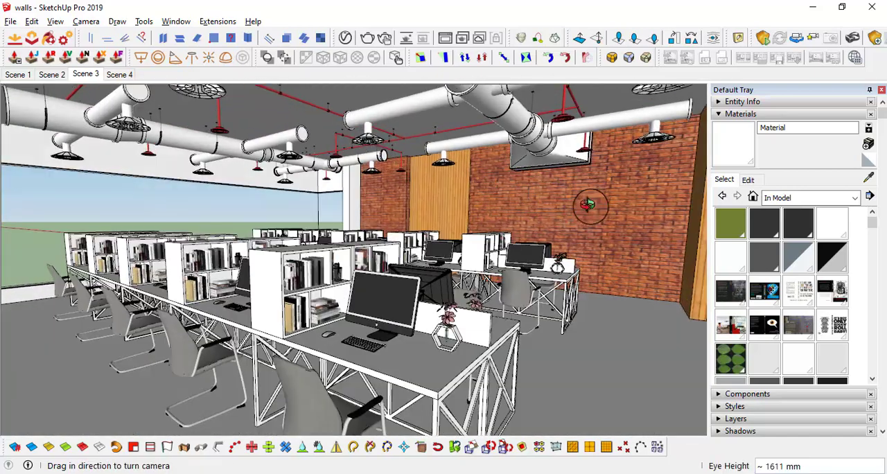
pyautogui.moveTo(587, 204); pyautogui.dragTo(592, 232, button='middle')
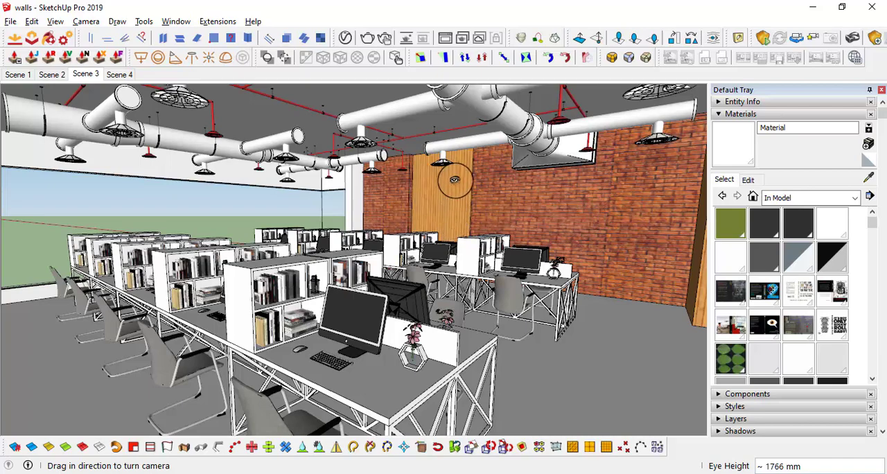
pyautogui.scroll(-3, 498, 222)
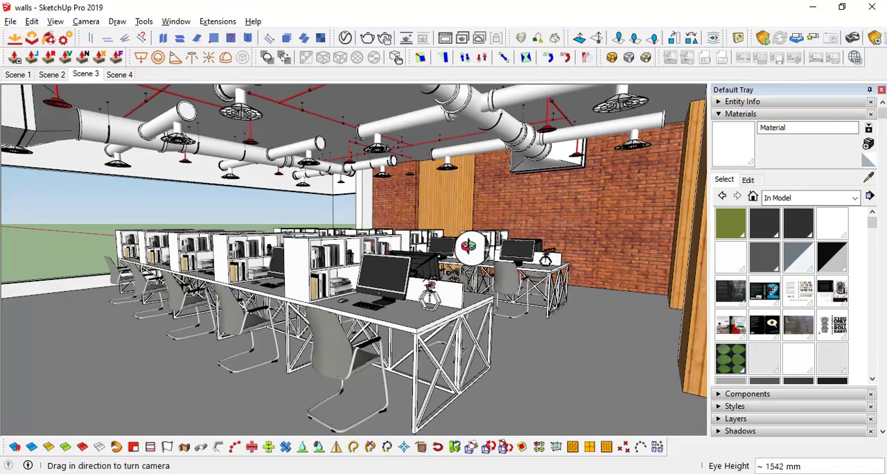
pyautogui.moveTo(468, 245); pyautogui.dragTo(478, 162, button='middle')
pyautogui.keyDown('shift'); pyautogui.moveTo(299, 308); pyautogui.dragTo(306, 258, button='middle'); pyautogui.keyUp('shift')
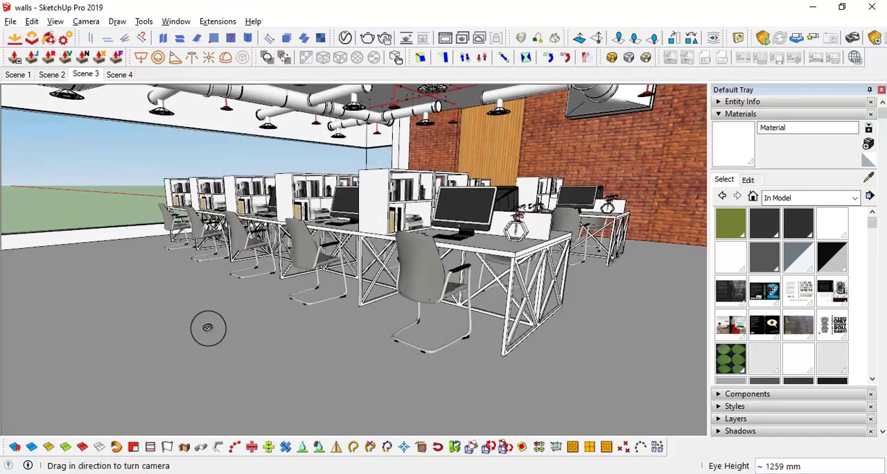
pyautogui.scroll(-3, 281, 325)
pyautogui.scroll(-1, 386, 341)
pyautogui.scroll(-2, 386, 340)
pyautogui.keyDown('shift'); pyautogui.moveTo(386, 340); pyautogui.dragTo(358, 298, button='middle'); pyautogui.keyUp('shift')
# Open the floor group for editing and hide the rest of the model
pyautogui.press('space')
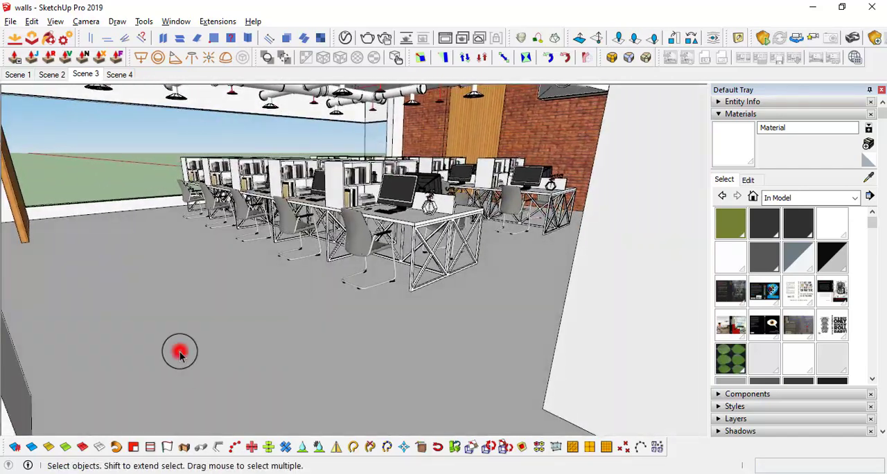
pyautogui.doubleClick(181, 352)
pyautogui.scroll(-2, 185, 342)
pyautogui.press('i')
pyautogui.scroll(-4, 221, 294)
pyautogui.moveTo(234, 280); pyautogui.dragTo(726, 241, button='middle')
pyautogui.scroll(-3, 443, 330)
pyautogui.moveTo(374, 227); pyautogui.dragTo(406, 223, button='middle')
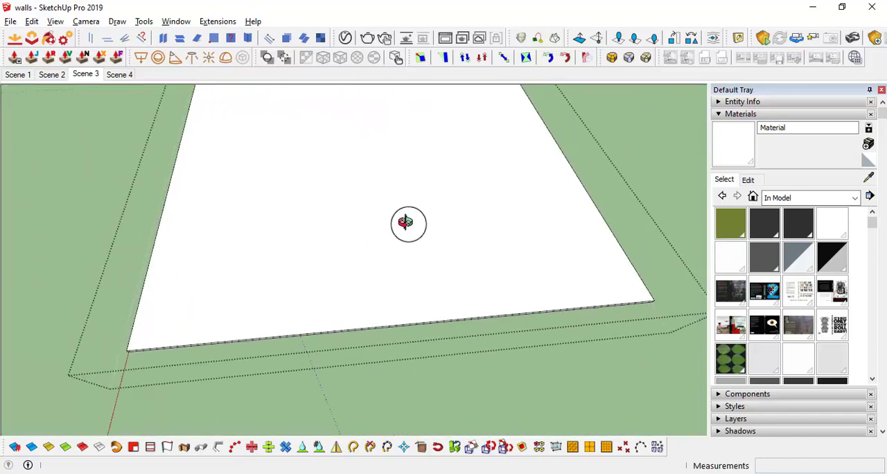
# Draw a rectangle on the slab from its corner to mark off the desk area, and select the new face
pyautogui.click(128, 347)
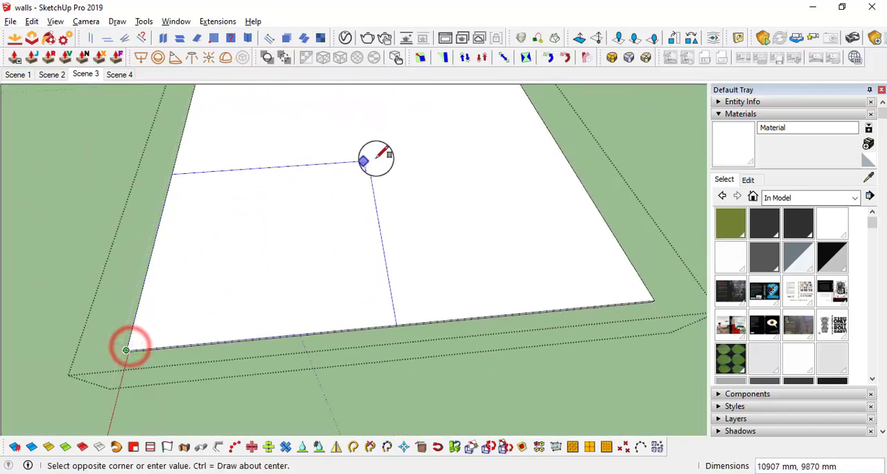
pyautogui.click(437, 133)
pyautogui.press('space')
pyautogui.click(386, 219)
pyautogui.moveTo(386, 219); pyautogui.dragTo(356, 217, button='middle')
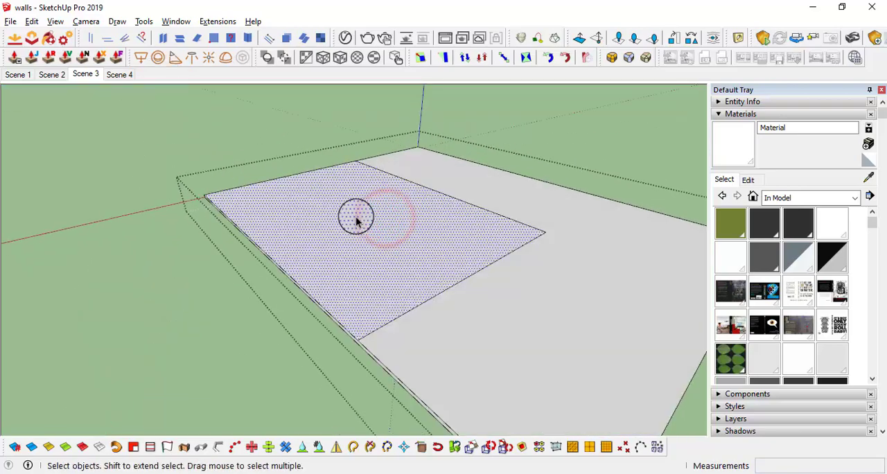
# Move the rectangle's edge beside the wooden column so it lines up with the column's base corner
pyautogui.scroll(5, 356, 219)
pyautogui.scroll(3, 357, 219)
pyautogui.moveTo(333, 265); pyautogui.dragTo(221, 228, button='middle')
pyautogui.scroll(3, 339, 241)
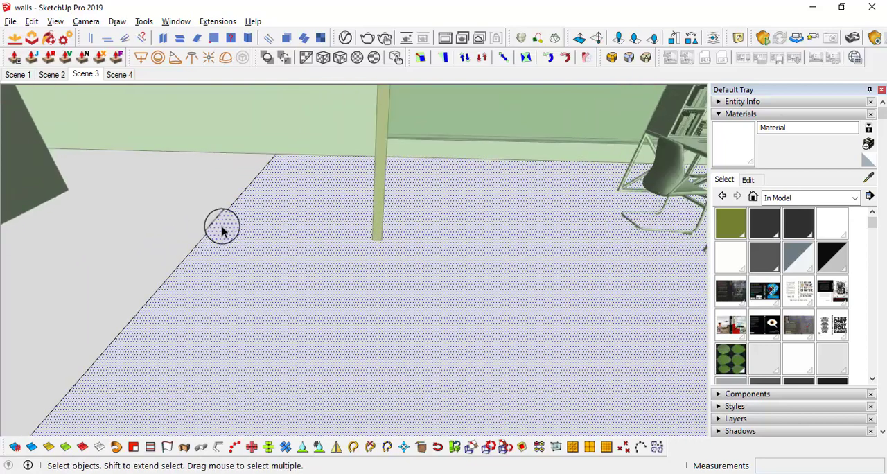
pyautogui.click(214, 221)
pyautogui.click(179, 270)
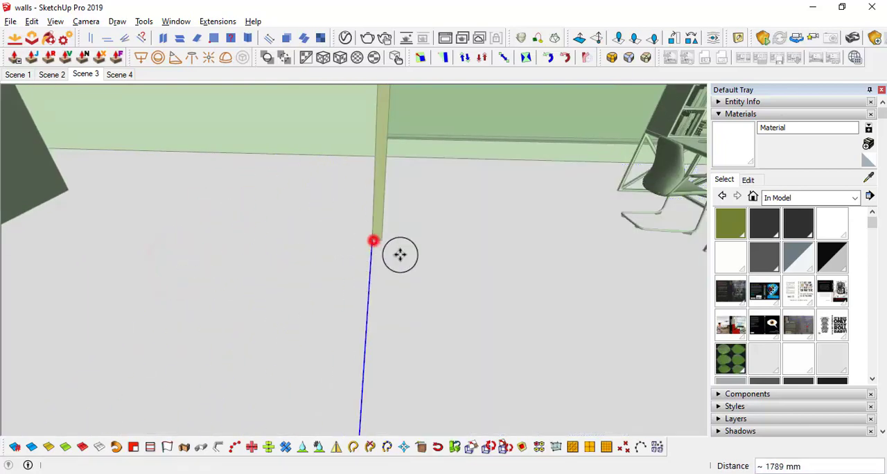
# Move the rectangle's other edge along the wall base to align it with the wall corner
pyautogui.moveTo(399, 254); pyautogui.dragTo(628, 303, button='middle')
pyautogui.click(622, 303)
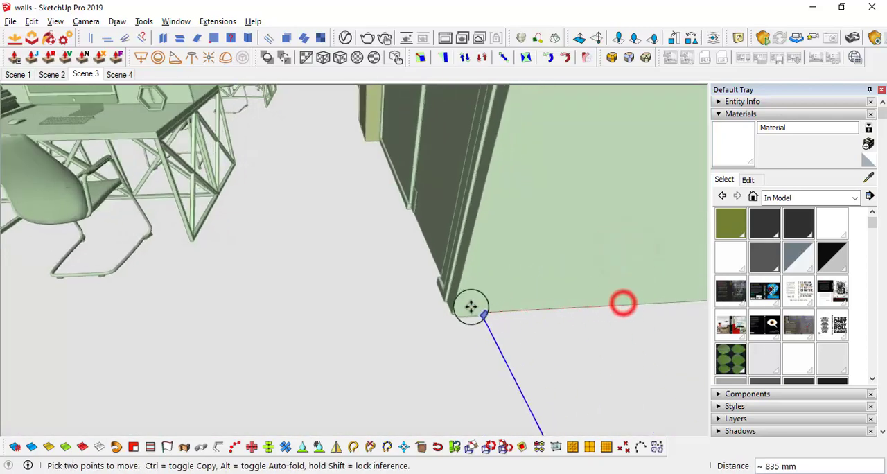
pyautogui.moveTo(451, 311); pyautogui.dragTo(403, 313, button='middle')
pyautogui.click(387, 319)
pyautogui.scroll(3, 385, 315)
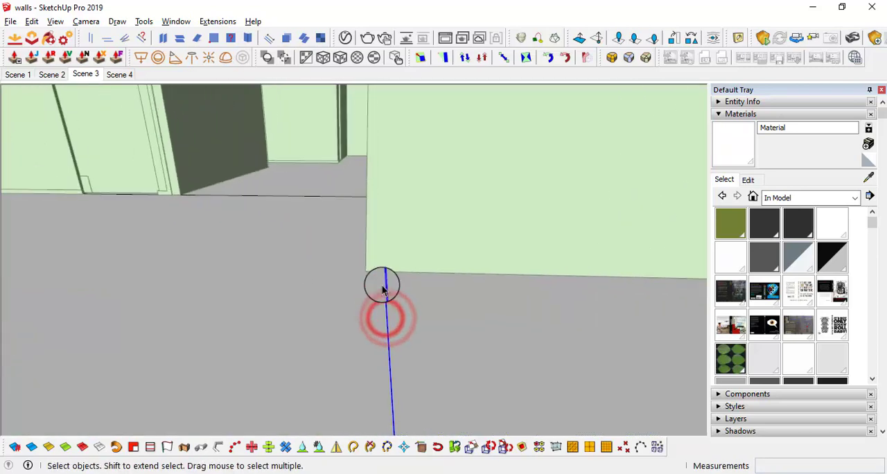
pyautogui.press('m')
pyautogui.click(390, 270)
pyautogui.click(362, 267)
# Look around the room to check the marked-off floor area against the walls
pyautogui.moveTo(367, 268); pyautogui.dragTo(399, 288, button='middle')
pyautogui.press('l')
pyautogui.moveTo(400, 290); pyautogui.dragTo(658, 296)
pyautogui.moveTo(285, 279); pyautogui.dragTo(511, 276)
pyautogui.moveTo(459, 283); pyautogui.dragTo(40, 343)
pyautogui.moveTo(325, 316); pyautogui.dragTo(325, 280, button='middle')
pyautogui.moveTo(441, 281); pyautogui.dragTo(313, 256)
pyautogui.moveTo(439, 260); pyautogui.dragTo(127, 265)
# Select the marked-off floor face, check its outline with the rest of the model hidden, and return to the Scene 3 view
pyautogui.press('space')
pyautogui.click(175, 282)
pyautogui.moveTo(128, 265); pyautogui.dragTo(121, 320, button='middle')
pyautogui.press('i')
pyautogui.scroll(-3, 122, 320)
pyautogui.scroll(-3, 253, 282)
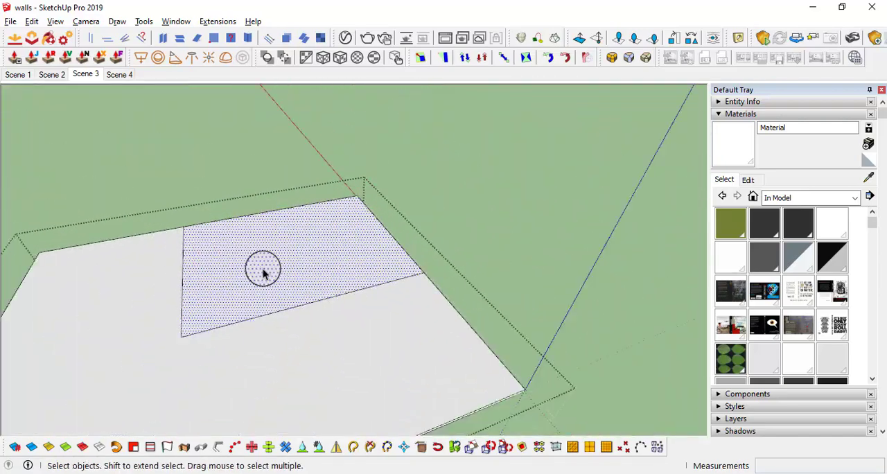
pyautogui.scroll(5, 263, 273)
pyautogui.scroll(-6, 244, 258)
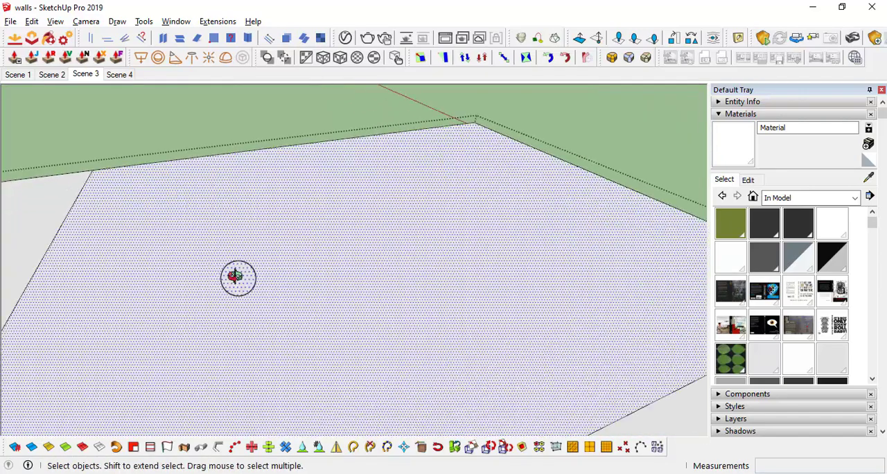
pyautogui.moveTo(396, 210); pyautogui.dragTo(439, 227, button='middle')
pyautogui.click(82, 73)
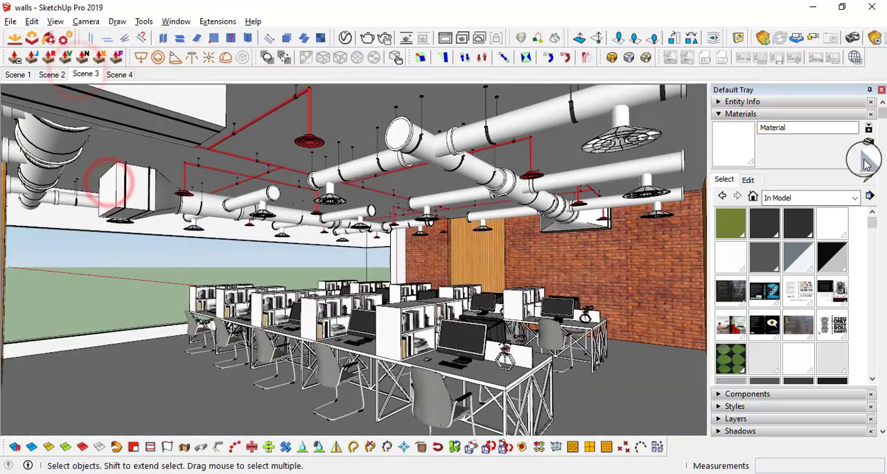
# Start a new material with a texture image and go to the Wood folder inside TEXTURES
pyautogui.click(868, 144)
pyautogui.click(489, 274)
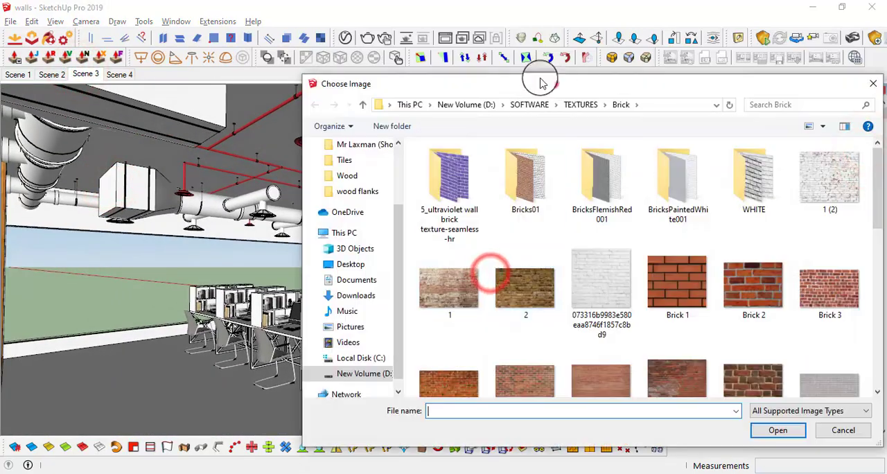
pyautogui.click(280, 68)
pyautogui.doubleClick(362, 321)
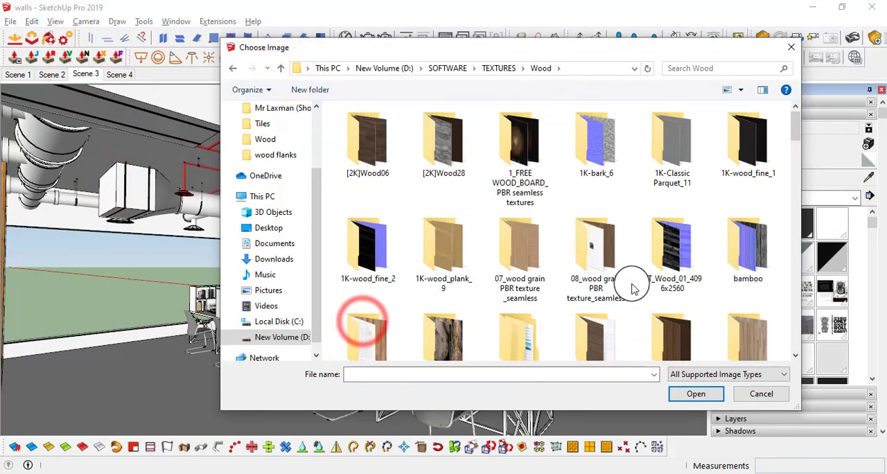
# Browse the Wood texture folders and open the subfolder named New folder
pyautogui.scroll(-6, 630, 287)
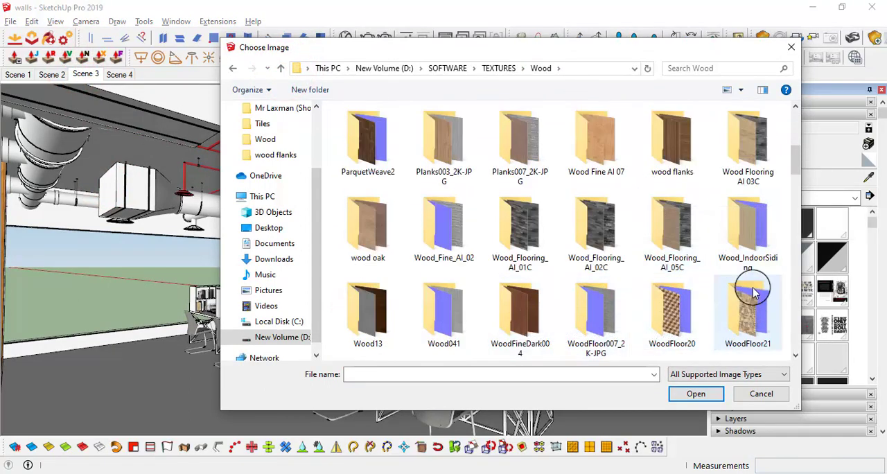
pyautogui.scroll(-1, 673, 310)
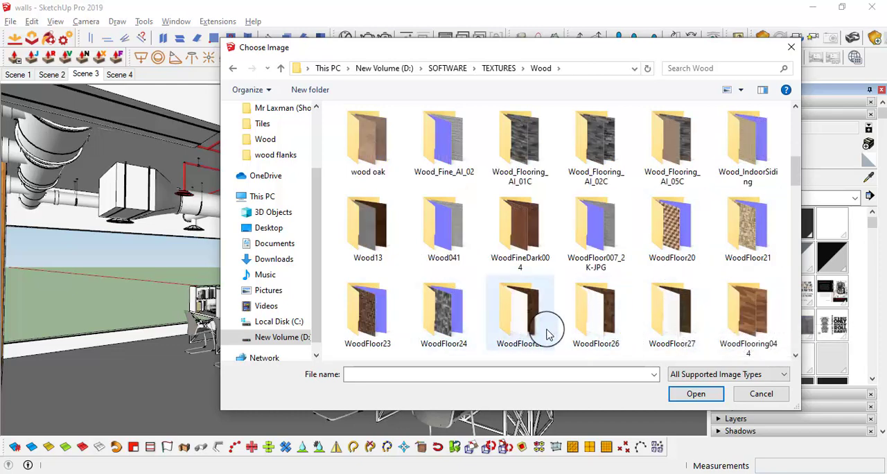
pyautogui.scroll(-1, 402, 277)
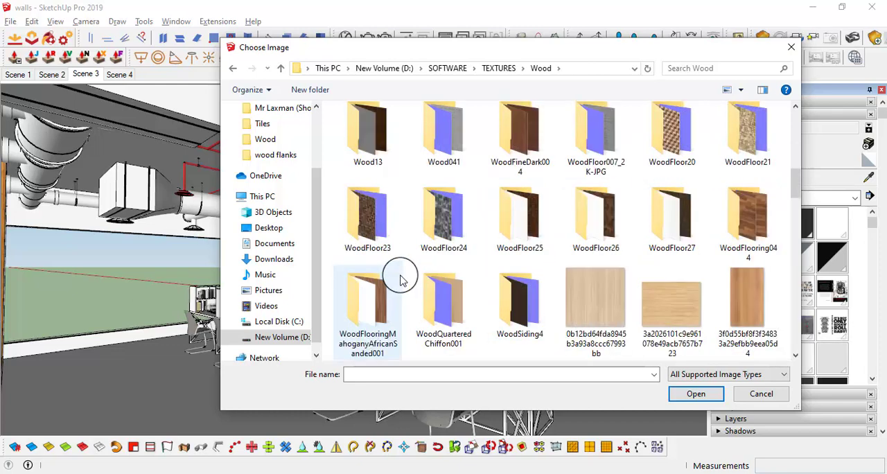
pyautogui.scroll(5, 648, 308)
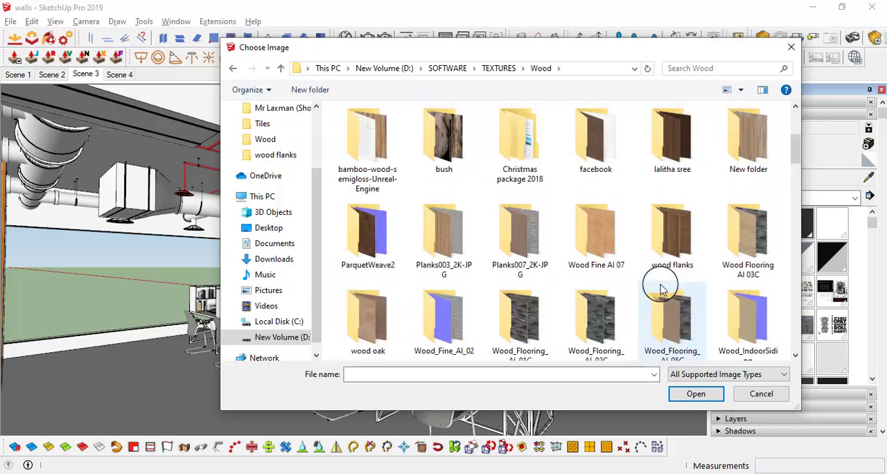
pyautogui.doubleClick(748, 168)
# Preview wood texture image 1 in Microsoft Office Picture Manager and close the preview
pyautogui.click(386, 150)
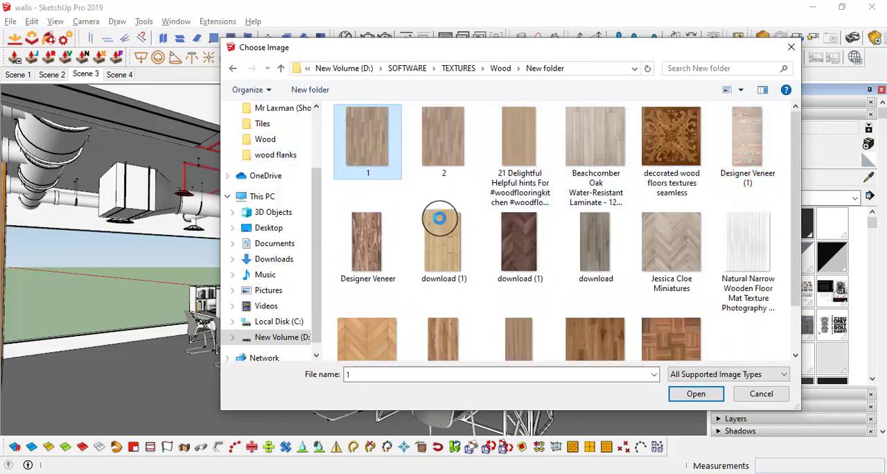
pyautogui.rightClick(447, 229)
pyautogui.click(454, 271)
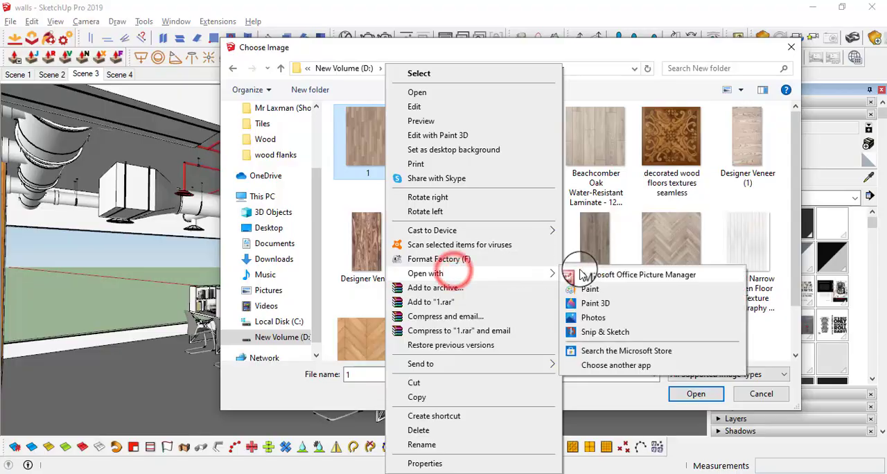
pyautogui.click(579, 269)
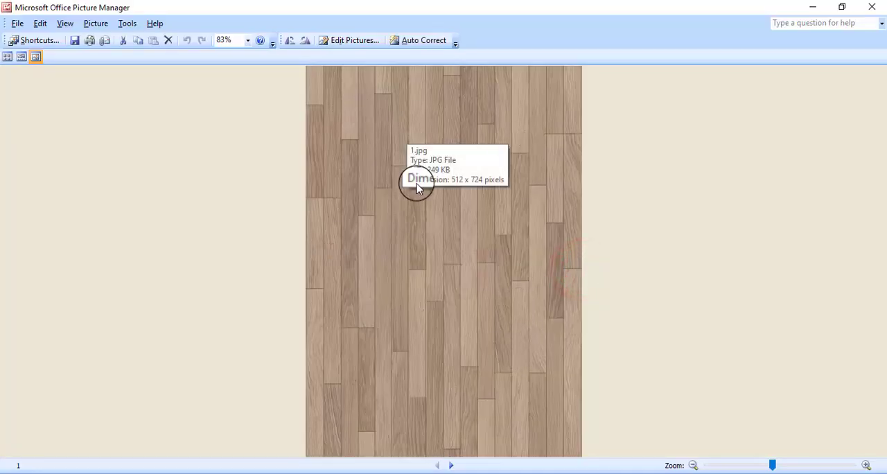
pyautogui.click(871, 8)
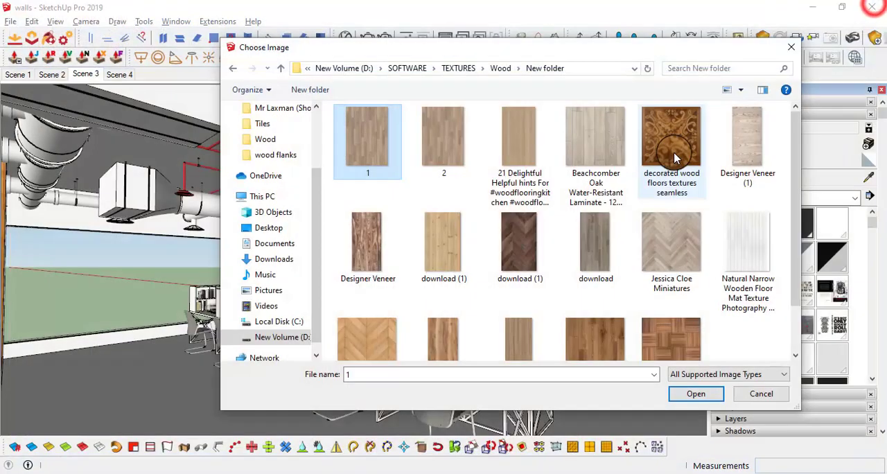
# Look through the wood texture images in New folder and return to the parent Wood folder
pyautogui.scroll(-1, 518, 249)
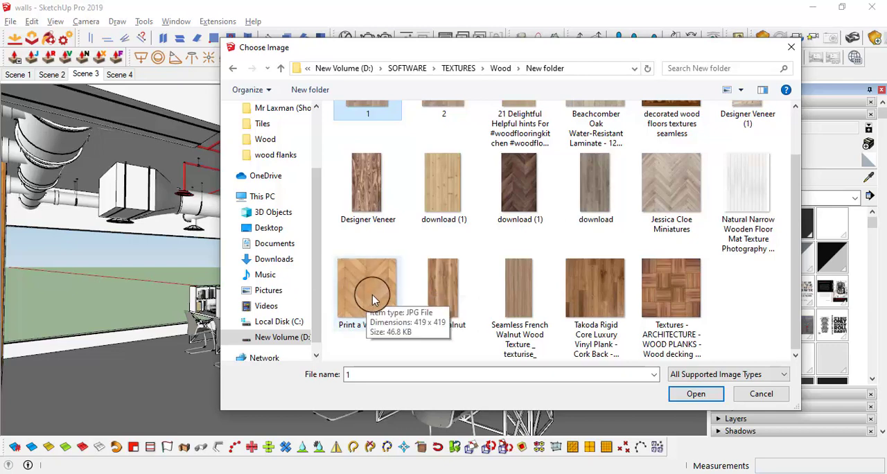
pyautogui.scroll(1, 370, 296)
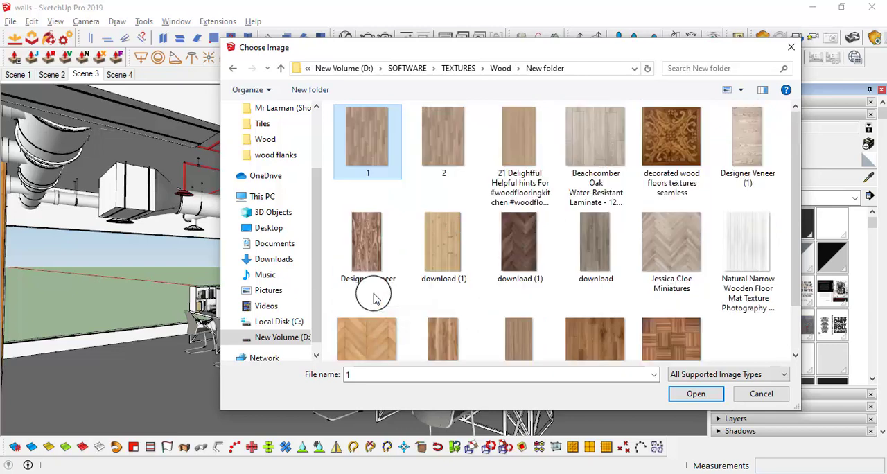
pyautogui.click(280, 69)
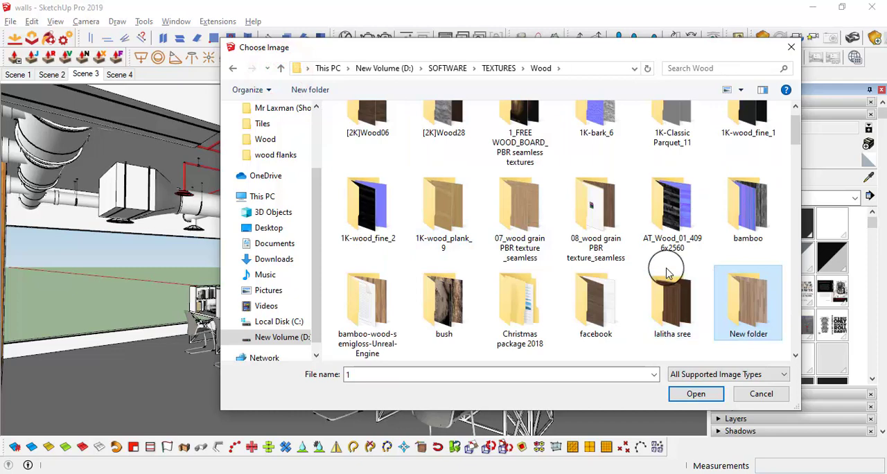
# Examine the subfolders and texture images in the Wood folder for a suitable parquet floor pattern
pyautogui.scroll(-5, 464, 260)
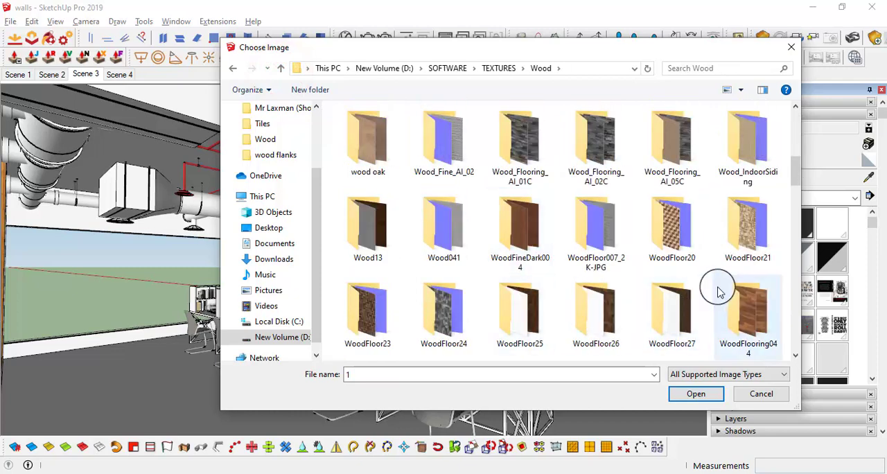
pyautogui.scroll(-3, 733, 260)
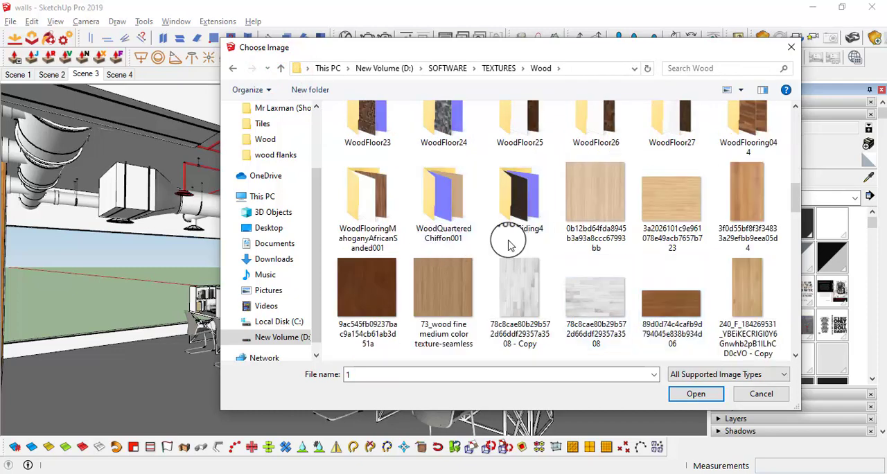
pyautogui.scroll(3, 540, 184)
pyautogui.scroll(-5, 678, 213)
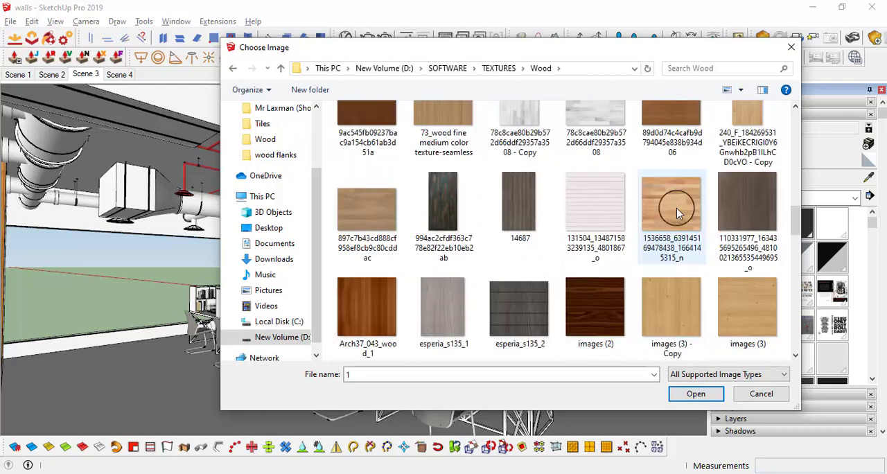
pyautogui.scroll(-4, 675, 218)
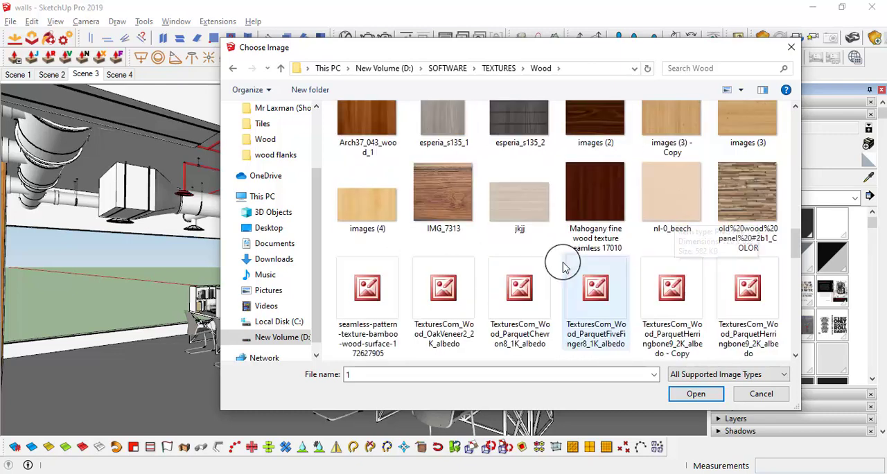
pyautogui.scroll(-2, 564, 258)
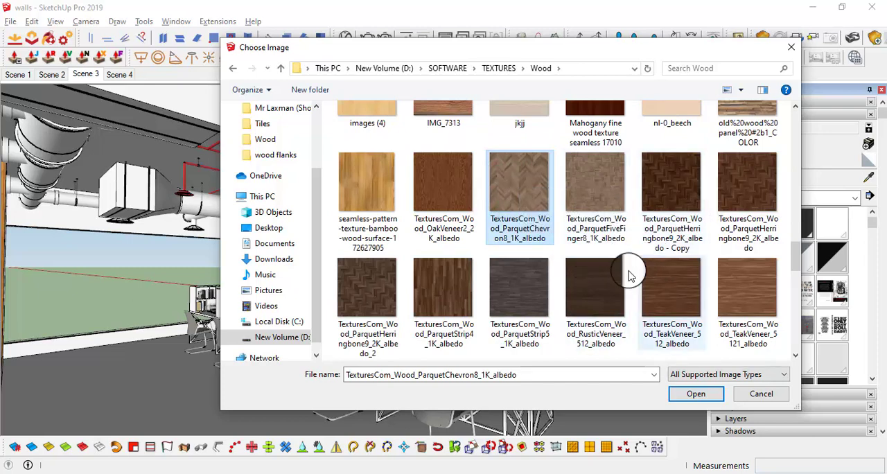
pyautogui.scroll(-2, 498, 228)
pyautogui.scroll(1, 482, 234)
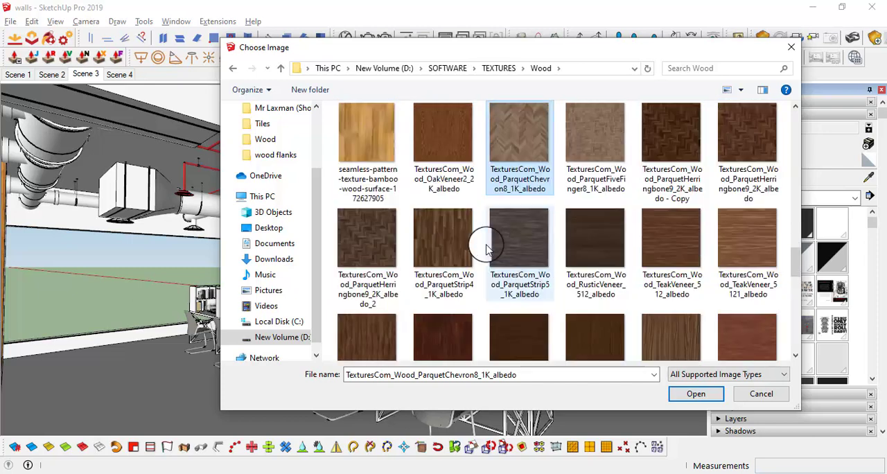
# Preview TexturesCom_Wood_ParquetChevron8_1K_albedo in Microsoft Office Picture Manager and close the preview
pyautogui.click(370, 256)
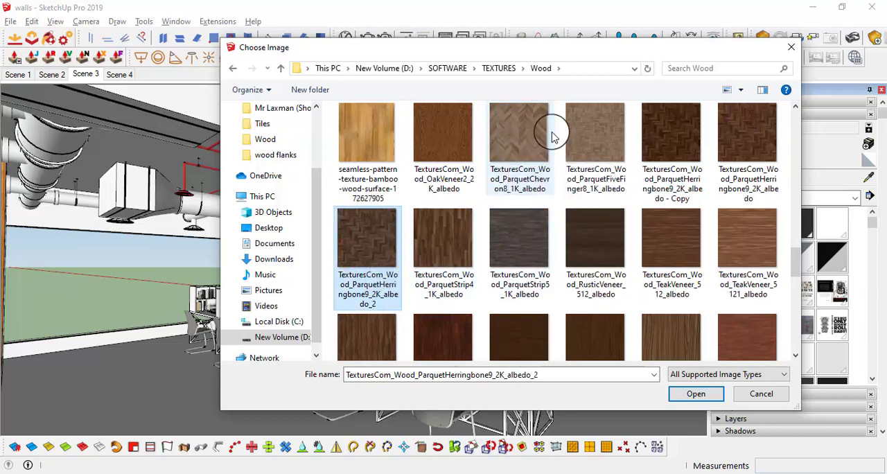
pyautogui.click(520, 129)
pyautogui.rightClick(534, 132)
pyautogui.click(589, 275)
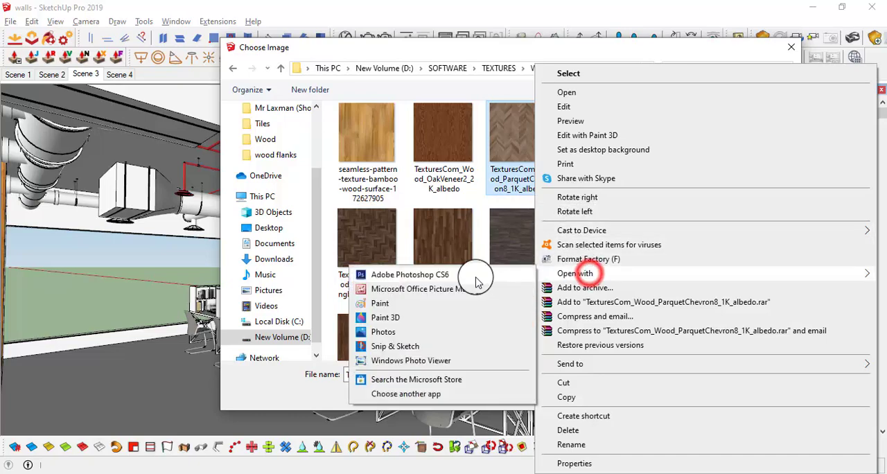
pyautogui.click(443, 287)
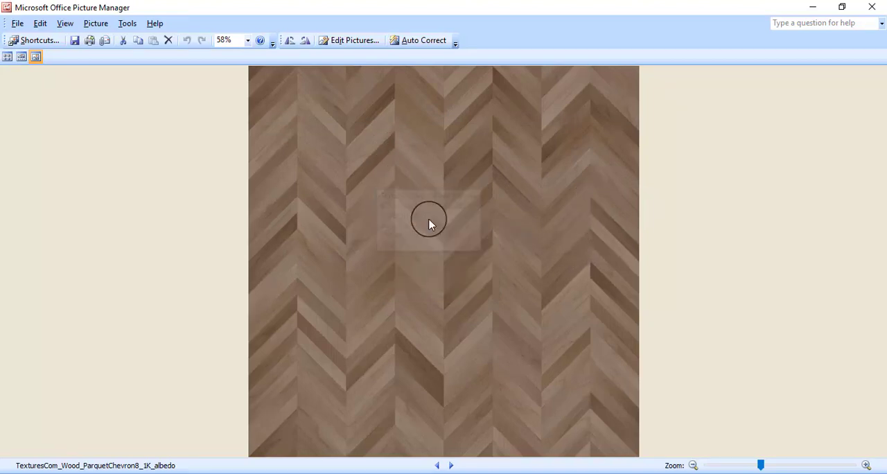
pyautogui.click(873, 7)
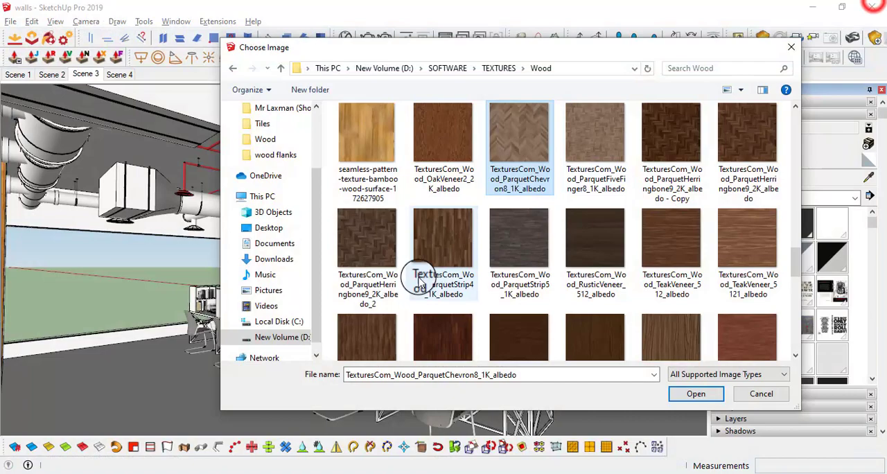
# Preview TexturesCom_Wood_ParquetHerringbone9_2K_albedo_2 in Microsoft Office Picture Manager and close the preview
pyautogui.click(377, 277)
pyautogui.rightClick(378, 274)
pyautogui.click(415, 273)
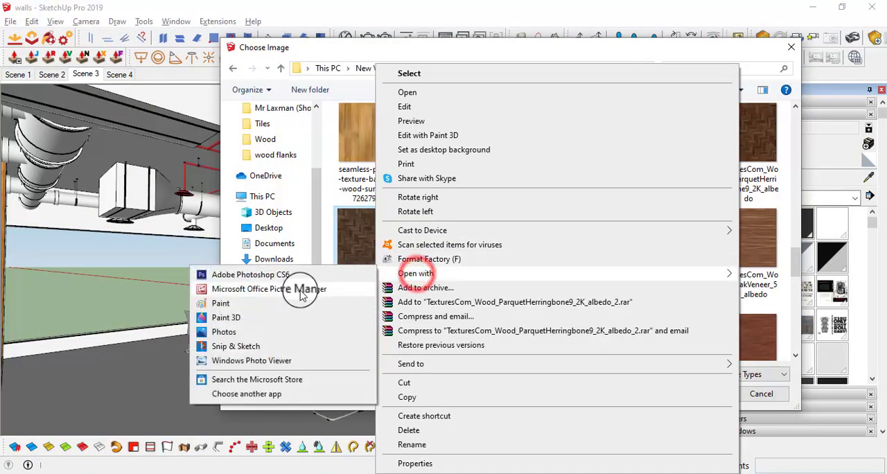
pyautogui.click(299, 288)
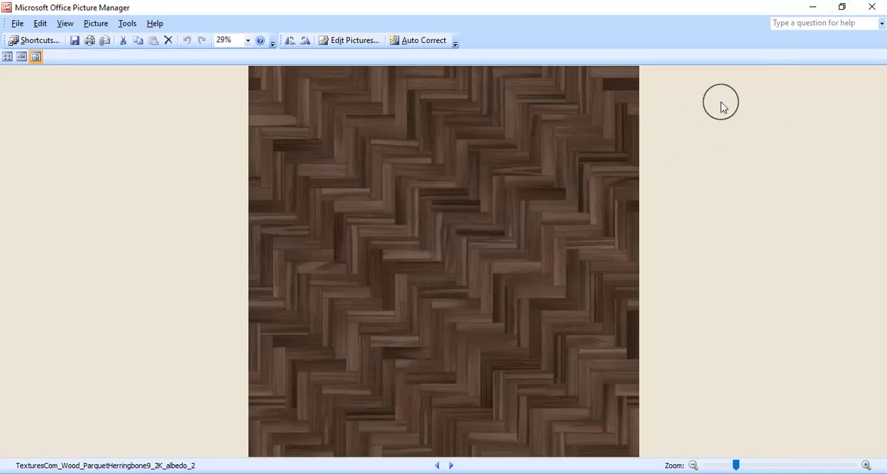
pyautogui.click(870, 9)
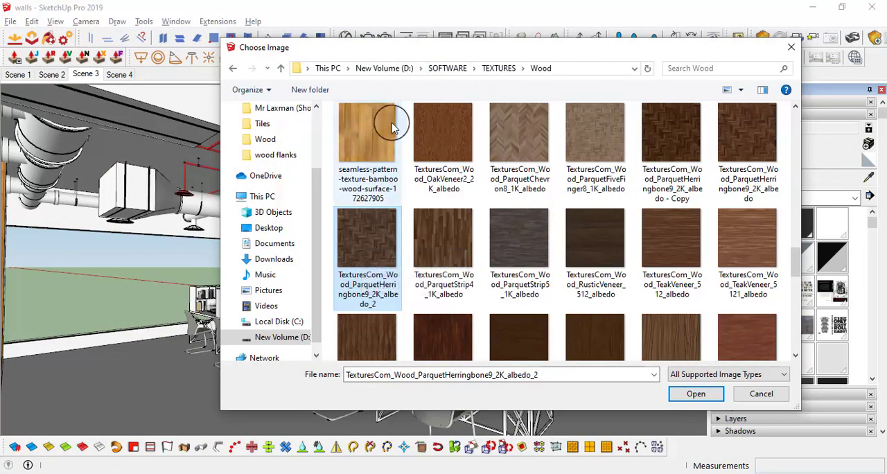
# Move the Choose Image dialog clear of the materials list and compare the other wood textures in the Wood folder
pyautogui.moveTo(367, 58); pyautogui.dragTo(466, 60)
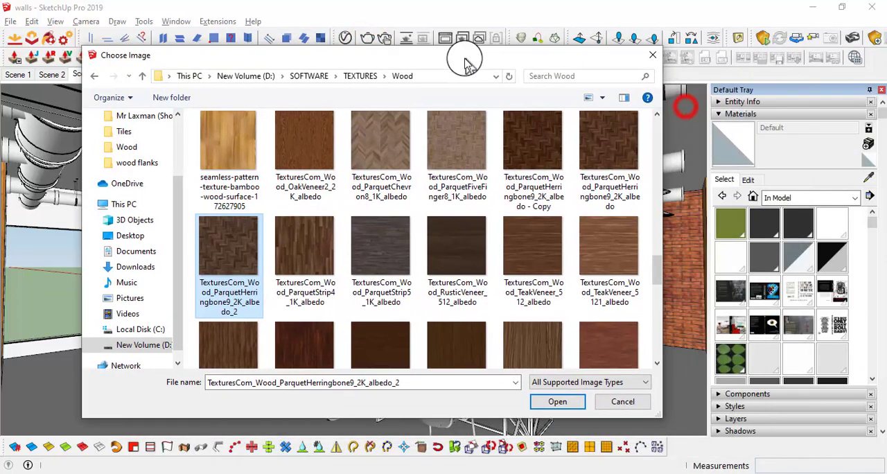
pyautogui.scroll(-1, 423, 270)
pyautogui.scroll(-3, 419, 284)
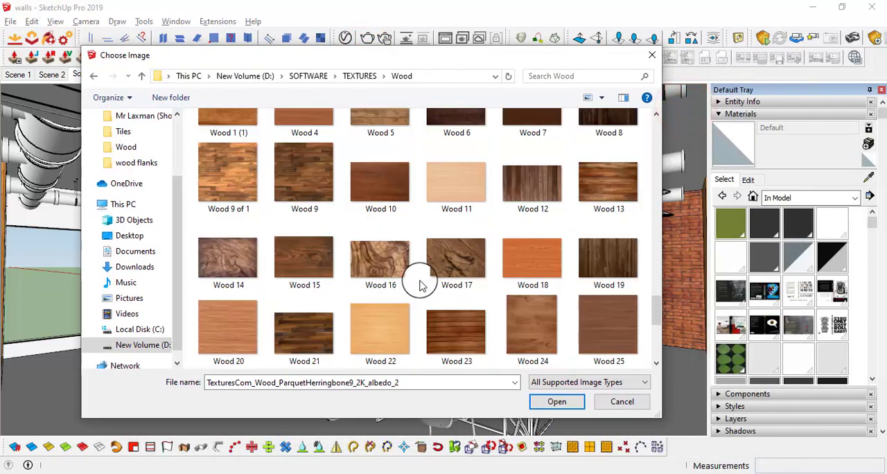
pyautogui.scroll(-2, 419, 285)
pyautogui.scroll(5, 419, 285)
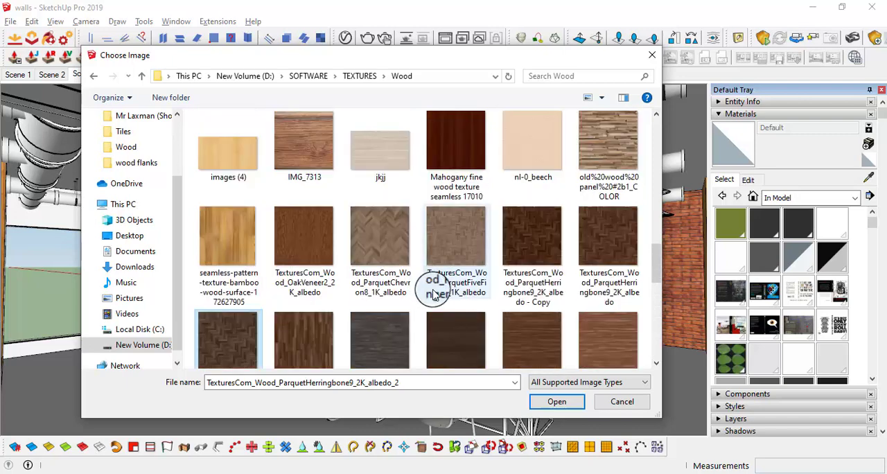
pyautogui.scroll(1, 437, 296)
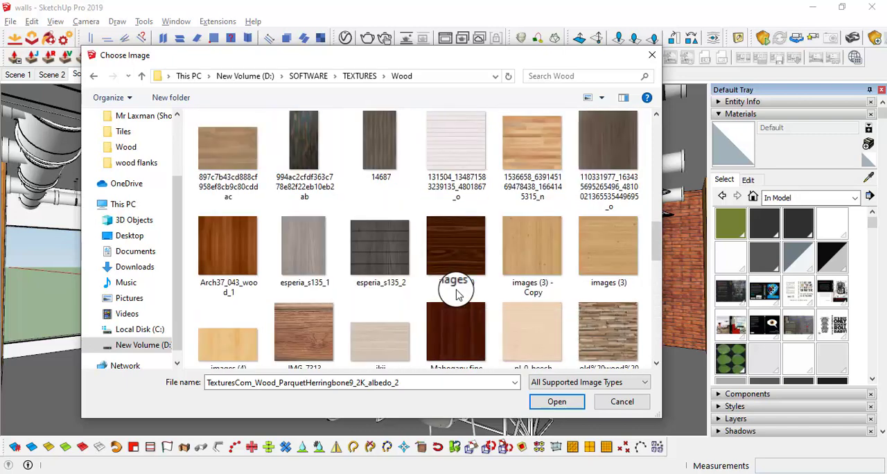
pyautogui.scroll(4, 340, 313)
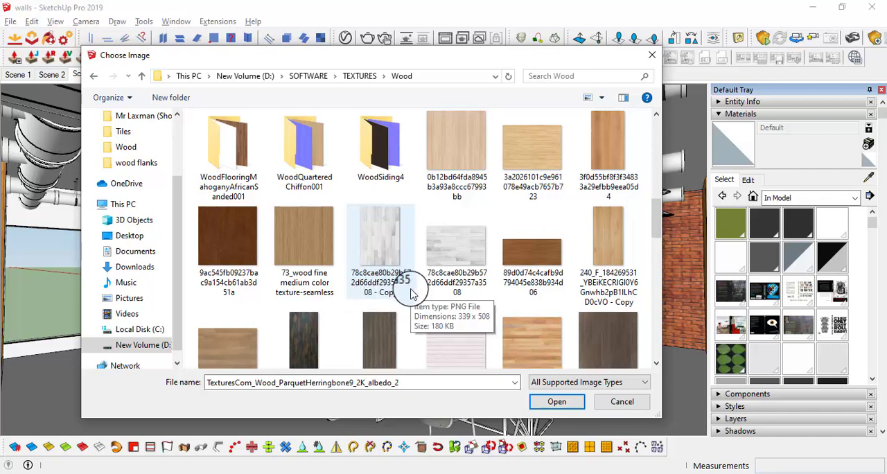
pyautogui.scroll(-3, 461, 278)
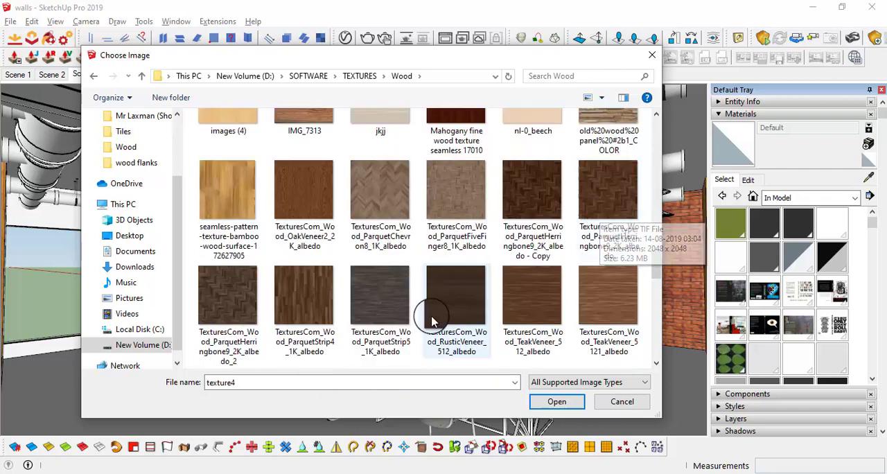
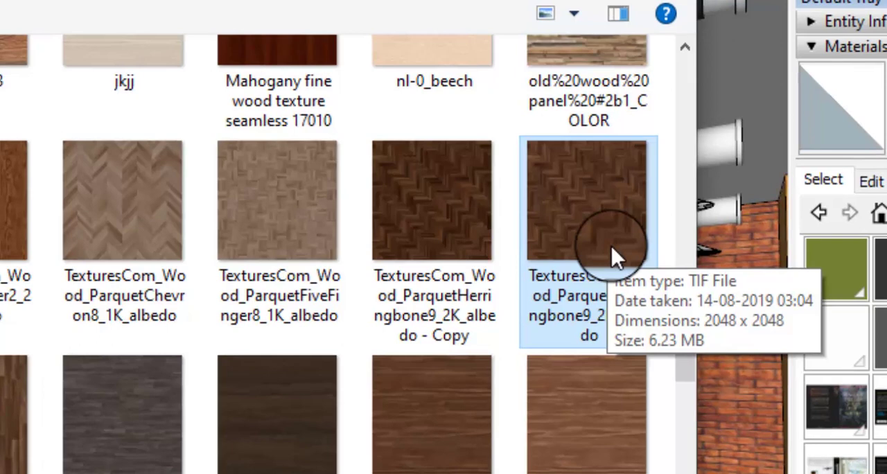
# Create a material using the texture image TexturesCom_Wood_ParquetHerringbone9_2K_albedo - Copy
pyautogui.click(452, 242)
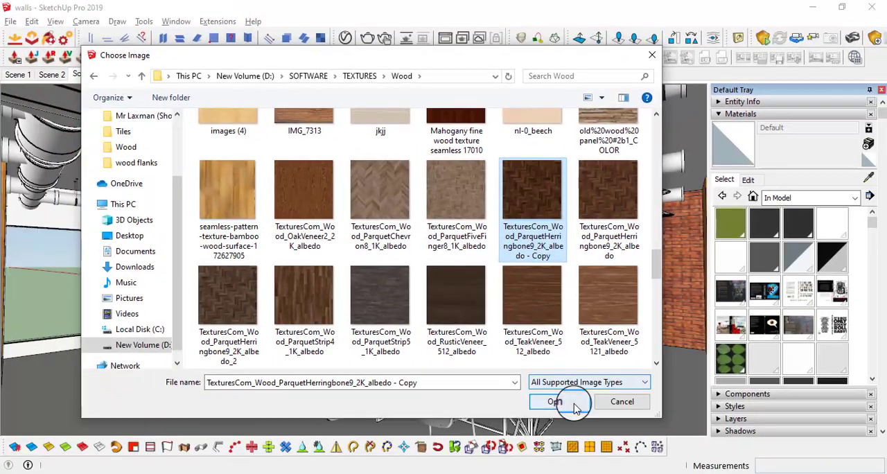
pyautogui.click(555, 402)
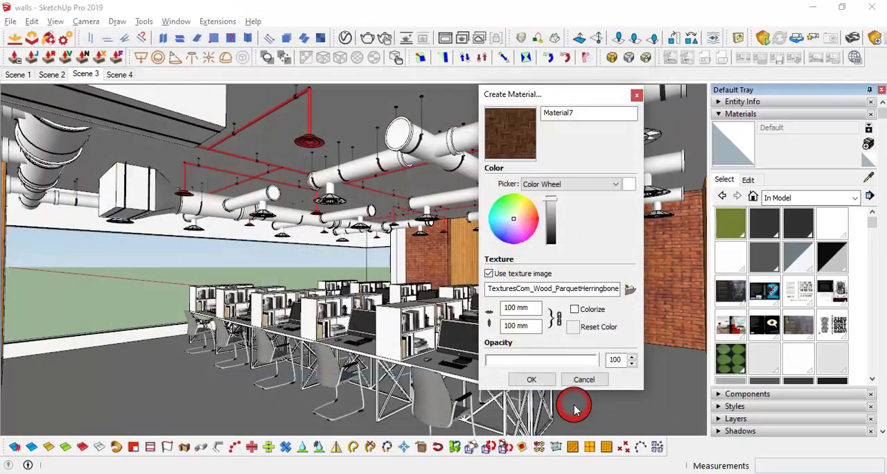
pyautogui.click(542, 379)
# Open the room's structure group and paint the office floor with the herringbone parquet material
pyautogui.moveTo(538, 366); pyautogui.dragTo(277, 392, button='middle')
pyautogui.click(277, 393)
pyautogui.click(225, 332)
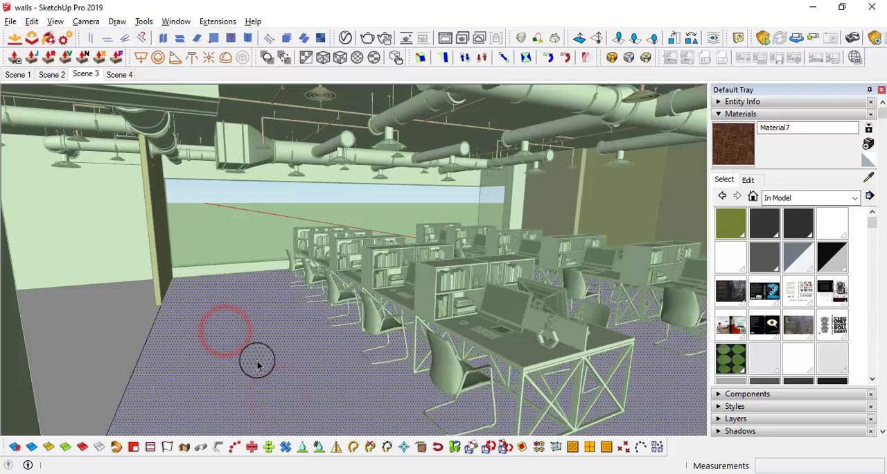
pyautogui.click(257, 365)
pyautogui.moveTo(273, 362)
pyautogui.mouseDown(button='middle')
pyautogui.moveTo(311, 360)
pyautogui.moveTo(353, 443)
pyautogui.moveTo(430, 249)
pyautogui.moveTo(452, 331)
pyautogui.mouseUp(button='middle')
pyautogui.moveTo(418, 381); pyautogui.dragTo(461, 257, button='middle')
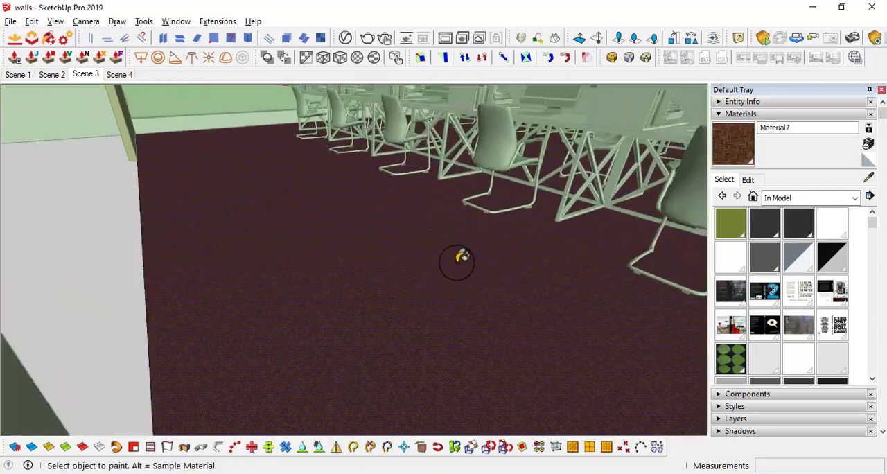
# Set the parquet texture size to 3000 mm by 3000 mm and close the group, returning to the Scene 3 view
pyautogui.click(84, 75)
pyautogui.click(758, 179)
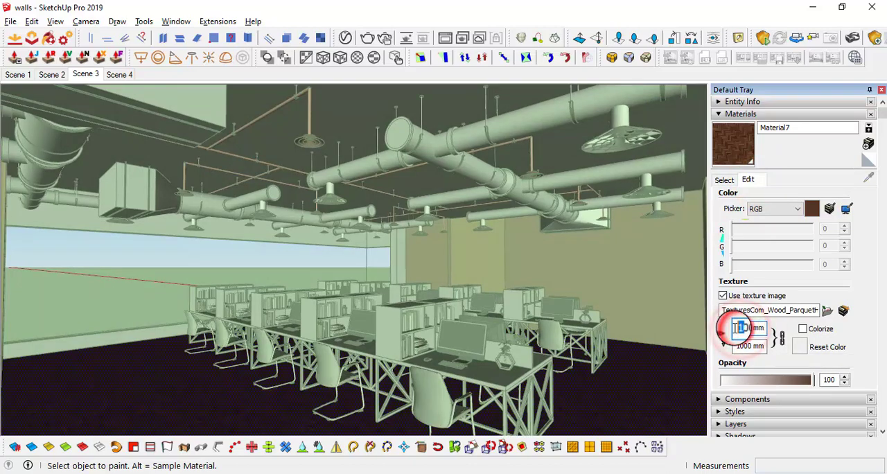
pyautogui.moveTo(365, 386); pyautogui.dragTo(291, 321, button='middle')
pyautogui.keyDown('shift'); pyautogui.moveTo(332, 349); pyautogui.dragTo(560, 339, button='middle'); pyautogui.keyUp('shift')
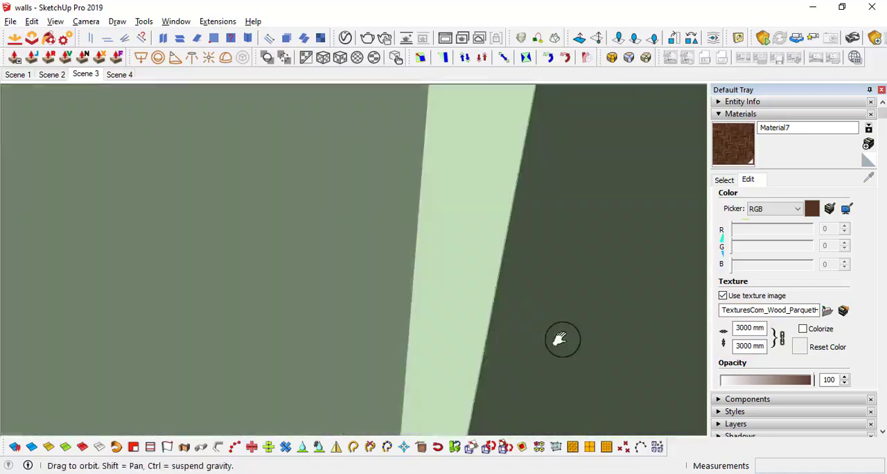
pyautogui.scroll(-5, 363, 285)
pyautogui.press('space')
pyautogui.click(302, 283)
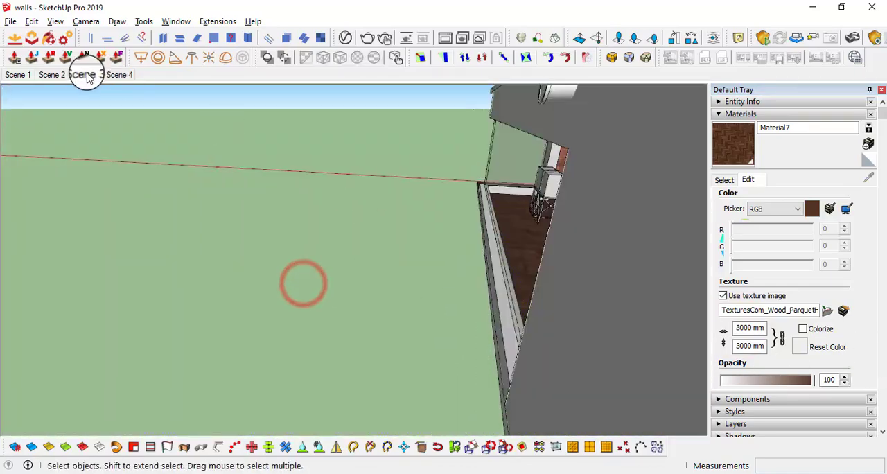
pyautogui.click(86, 75)
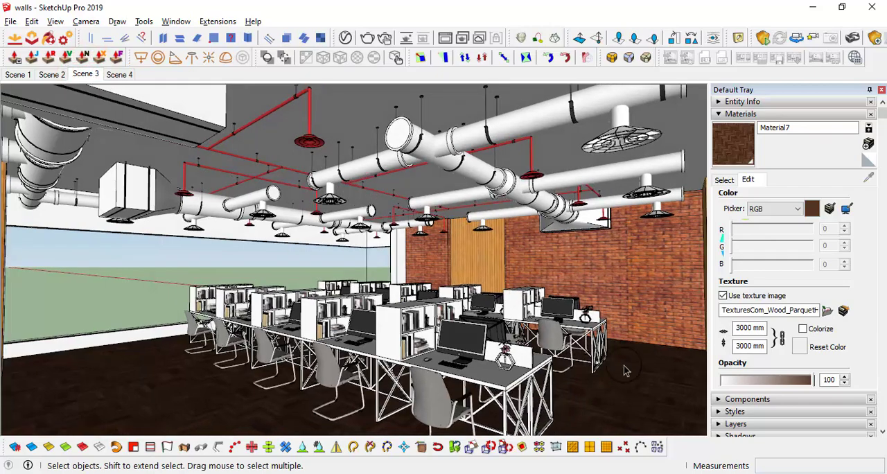
# Examine the parquet's scale on the office floor and the window sill where it meets the wood-clad wall
pyautogui.moveTo(626, 370); pyautogui.dragTo(561, 313, button='middle')
pyautogui.scroll(-1, 584, 317)
pyautogui.scroll(1, 478, 299)
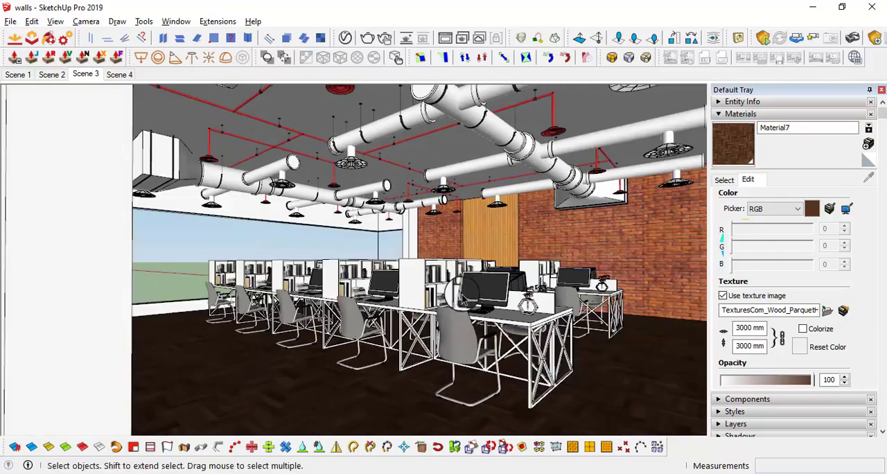
pyautogui.moveTo(453, 296); pyautogui.dragTo(463, 339, button='middle')
pyautogui.scroll(1, 470, 296)
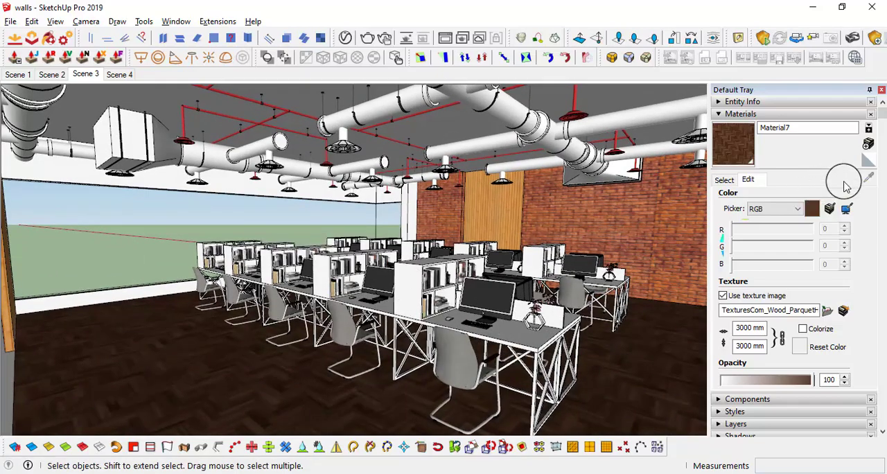
pyautogui.scroll(6, 148, 189)
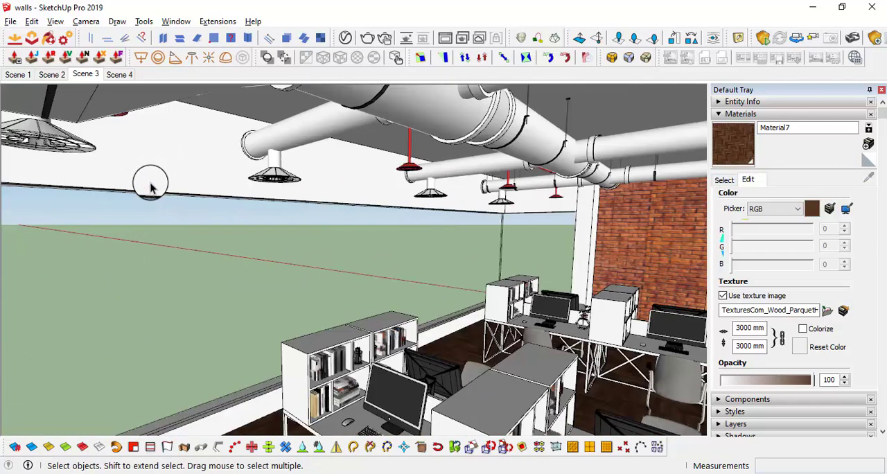
pyautogui.moveTo(148, 200); pyautogui.dragTo(200, 196, button='middle')
pyautogui.scroll(-6, 340, 251)
pyautogui.moveTo(341, 250); pyautogui.dragTo(194, 291, button='middle')
pyautogui.scroll(5, 193, 291)
pyautogui.moveTo(212, 201); pyautogui.dragTo(198, 291, button='middle')
pyautogui.scroll(8, 208, 377)
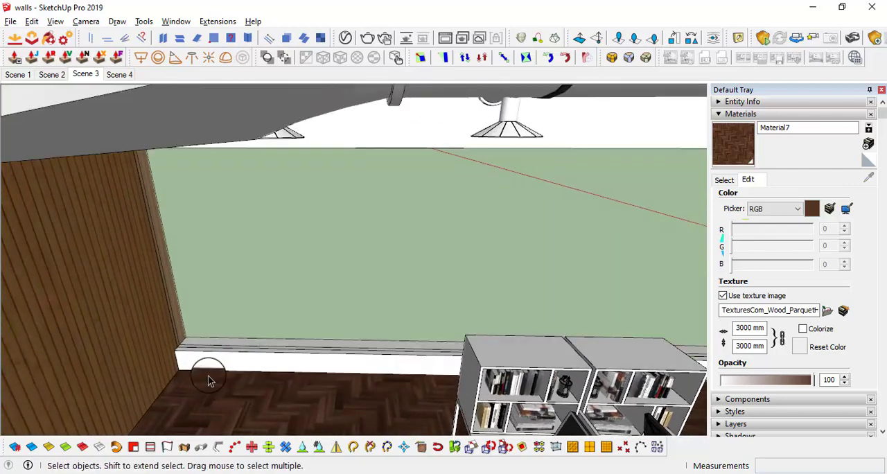
pyautogui.scroll(2, 159, 342)
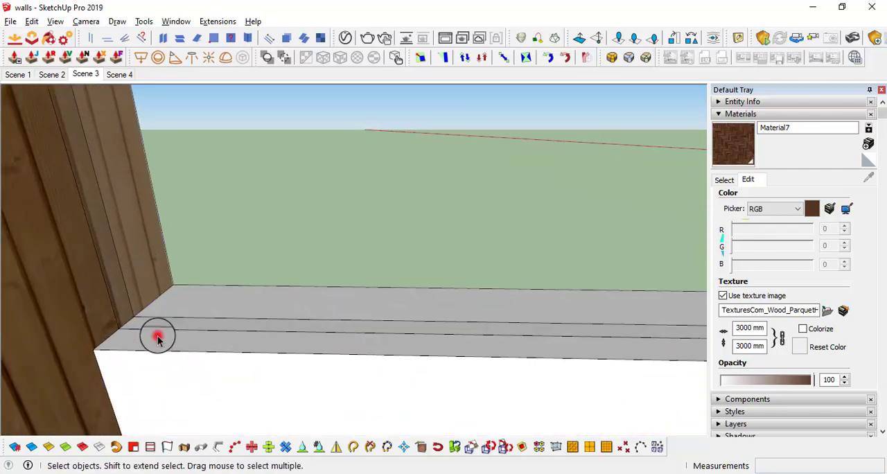
# Try to draw a small rectangle on the wood-clad wall just above the window sill
pyautogui.scroll(3, 120, 337)
pyautogui.click(119, 335)
pyautogui.moveTo(159, 316); pyautogui.dragTo(132, 325, button='middle')
pyautogui.press('r')
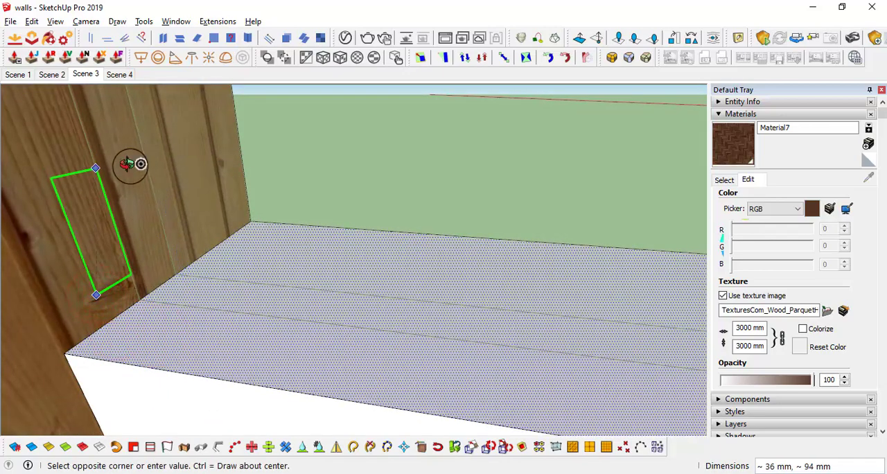
pyautogui.moveTo(130, 164); pyautogui.dragTo(208, 211, button='middle')
pyautogui.click(195, 201)
pyautogui.press('space')
pyautogui.scroll(1, 193, 231)
pyautogui.click(193, 232)
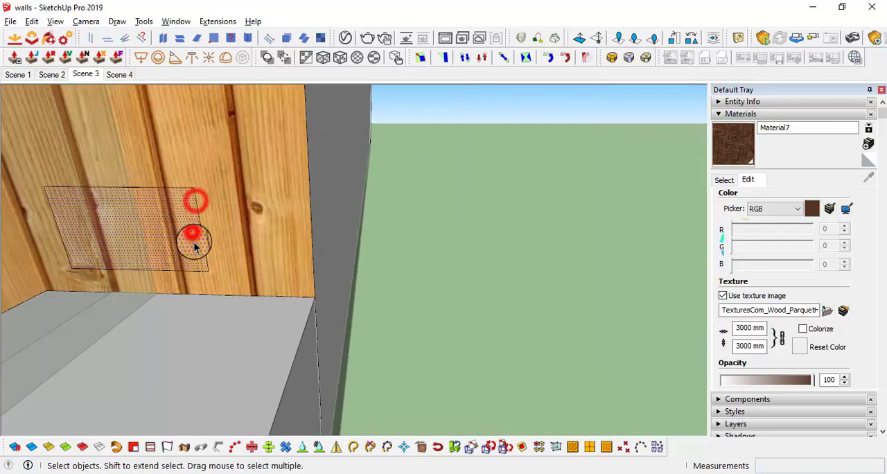
pyautogui.scroll(-1, 193, 235)
pyautogui.click(408, 279)
pyautogui.scroll(-2, 275, 272)
pyautogui.hotkey('ctrl', 'z')
pyautogui.scroll(-5, 501, 306)
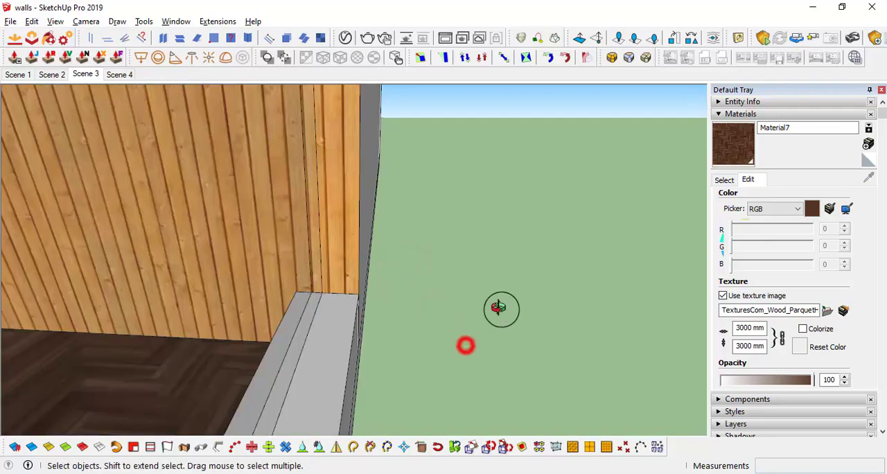
# Open the nested group of the corner window glass for editing
pyautogui.moveTo(390, 311); pyautogui.dragTo(485, 298, button='middle')
pyautogui.doubleClick(366, 240)
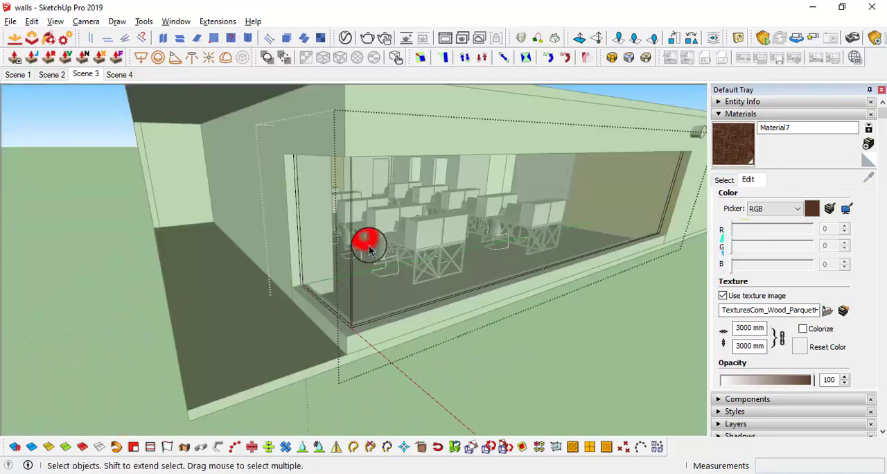
pyautogui.doubleClick(366, 239)
pyautogui.click(368, 241)
pyautogui.moveTo(358, 182); pyautogui.dragTo(312, 332, button='middle')
# Offset the outline of the glass's top edge face outward by 10 mm
pyautogui.scroll(4, 257, 129)
pyautogui.click(189, 246)
pyautogui.moveTo(248, 305); pyautogui.dragTo(382, 332, button='middle')
pyautogui.press('f')
pyautogui.click(371, 316)
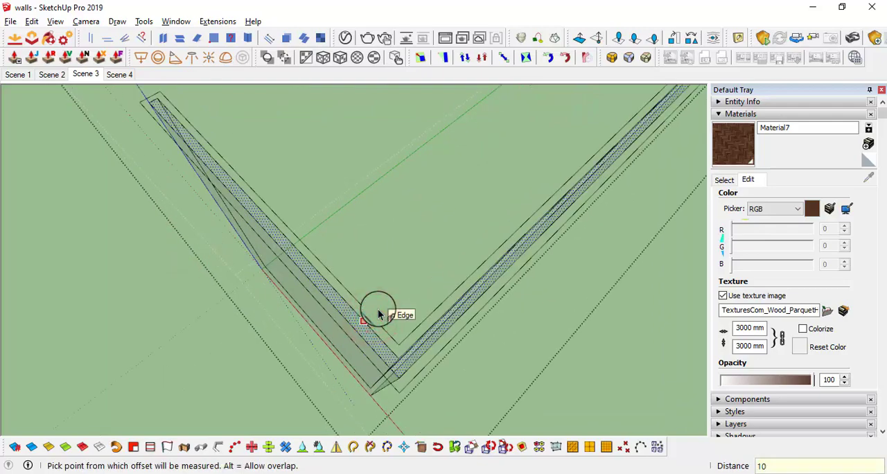
pyautogui.write('15')
pyautogui.press('Return')
pyautogui.scroll(4, 378, 311)
pyautogui.moveTo(378, 310); pyautogui.dragTo(414, 239, button='middle')
pyautogui.press('space')
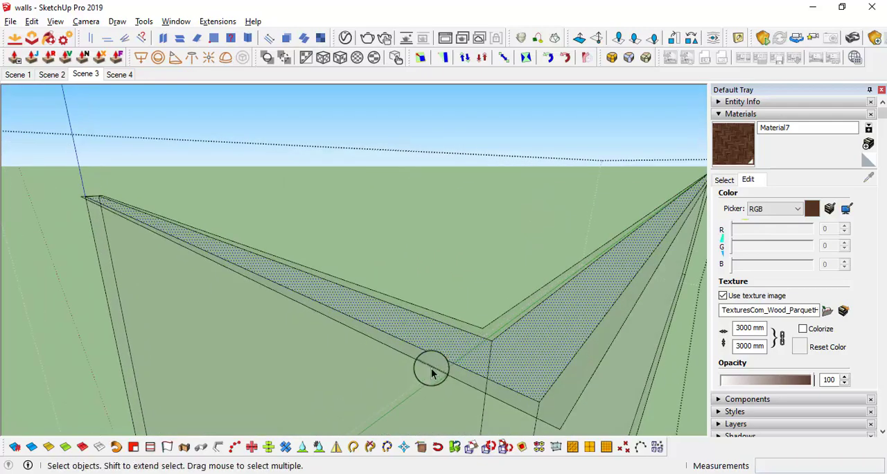
# Create a plain dark grey material and paint the offset strips along the glass's top edge with it
pyautogui.click(869, 160)
pyautogui.click(868, 142)
pyautogui.click(531, 376)
pyautogui.click(462, 373)
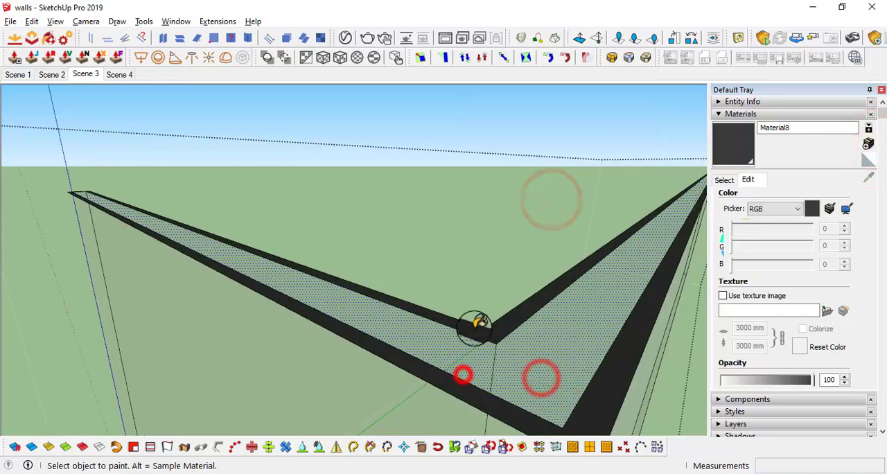
pyautogui.click(474, 341)
# Try to extrude the dark frame strips along the glass's top edge by 50 mm
pyautogui.moveTo(477, 326); pyautogui.dragTo(459, 283, button='middle')
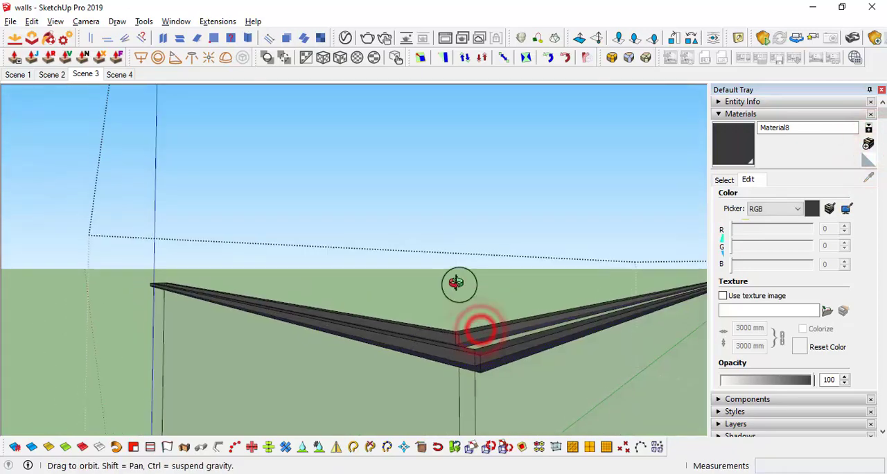
pyautogui.moveTo(470, 332); pyautogui.dragTo(401, 218, button='middle')
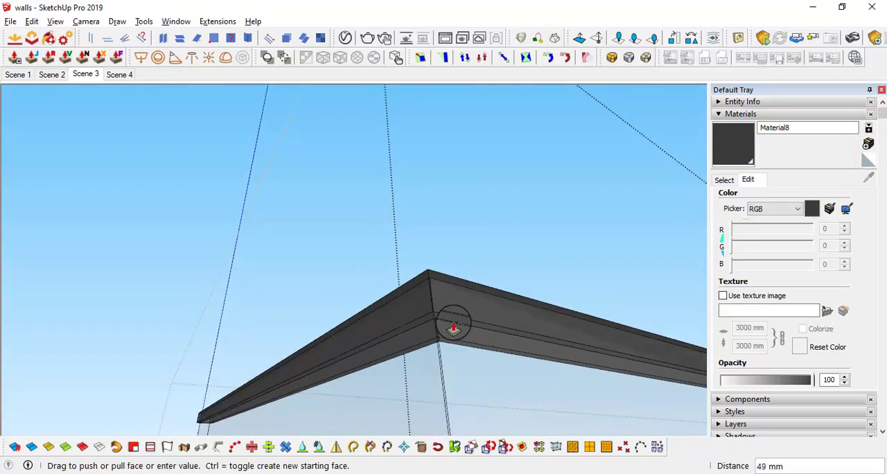
pyautogui.write('50')
pyautogui.press('Return')
pyautogui.press('space')
pyautogui.moveTo(494, 214); pyautogui.dragTo(372, 250, button='middle')
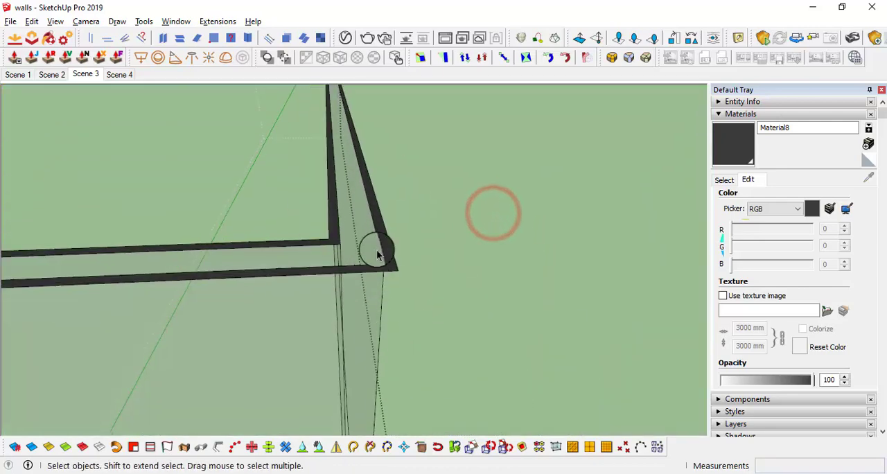
pyautogui.click(396, 264)
pyautogui.press('p')
pyautogui.click(401, 275)
pyautogui.write('50')
pyautogui.press('Return')
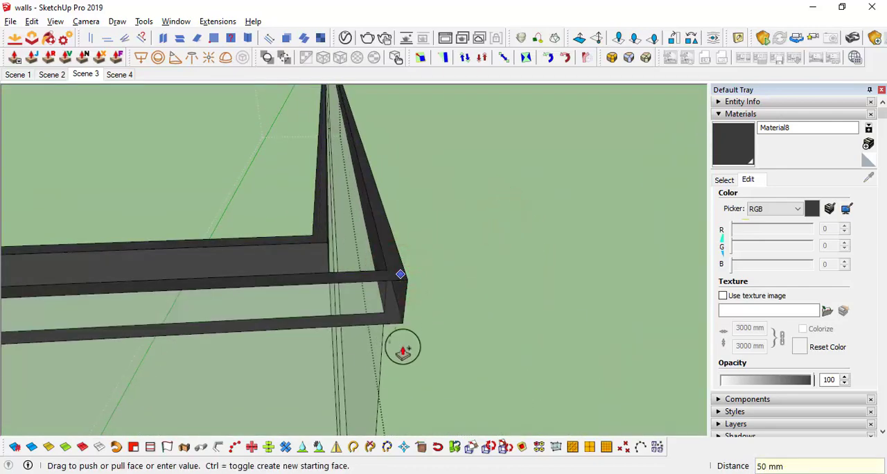
# Paint the underside of the top frame strips dark grey and extrude them 50 mm down over the glass
pyautogui.moveTo(402, 347)
pyautogui.mouseDown(button='middle')
pyautogui.moveTo(677, 176)
pyautogui.moveTo(393, 305)
pyautogui.moveTo(340, 16)
pyautogui.mouseUp(button='middle')
pyautogui.press('b')
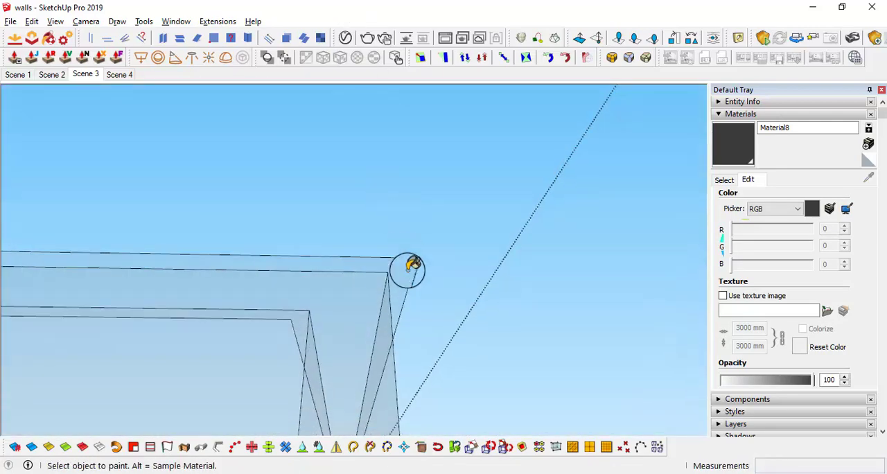
pyautogui.press('p')
pyautogui.moveTo(405, 273); pyautogui.dragTo(410, 319)
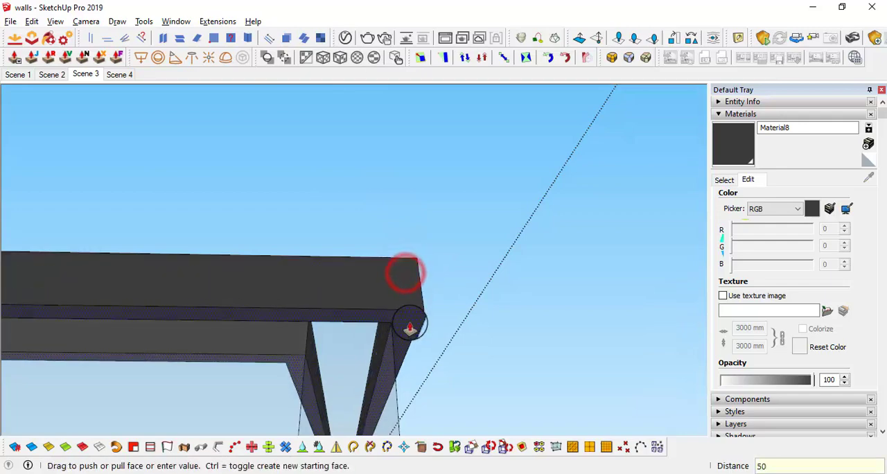
pyautogui.write('50')
pyautogui.press('Return')
# Paint the remaining glass face on top of the window frame with the dark grey material
pyautogui.moveTo(410, 326); pyautogui.dragTo(429, 418, button='middle')
pyautogui.scroll(8, 505, 247)
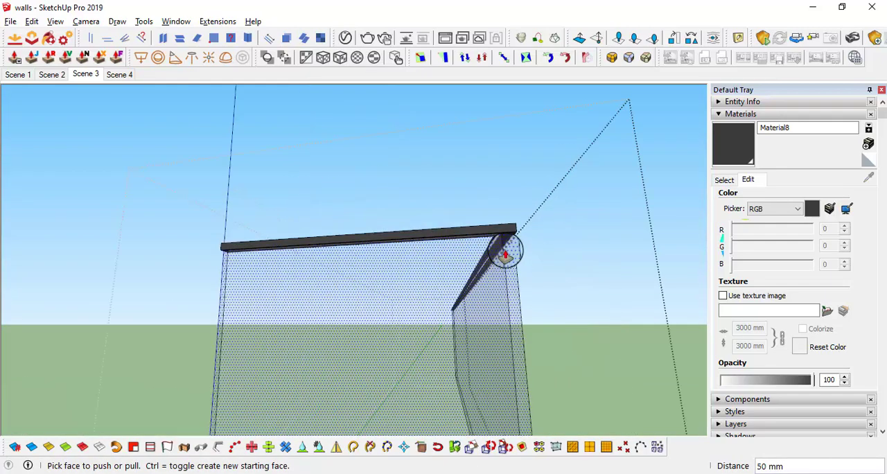
pyautogui.moveTo(508, 249); pyautogui.dragTo(383, 222, button='middle')
pyautogui.scroll(4, 381, 363)
pyautogui.scroll(-3, 447, 229)
pyautogui.keyDown('shift'); pyautogui.moveTo(550, 151); pyautogui.dragTo(541, 360, button='middle'); pyautogui.keyUp('shift')
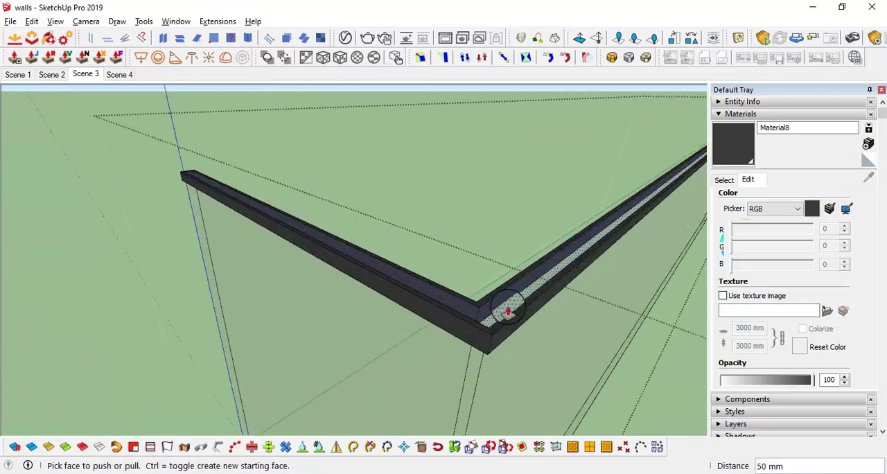
pyautogui.scroll(-1, 506, 309)
pyautogui.click(508, 307)
pyautogui.press('b')
pyautogui.moveTo(505, 307)
pyautogui.mouseDown(button='middle')
pyautogui.moveTo(470, 317)
pyautogui.moveTo(544, 281)
pyautogui.moveTo(510, 356)
pyautogui.mouseUp(button='middle')
pyautogui.scroll(4, 520, 315)
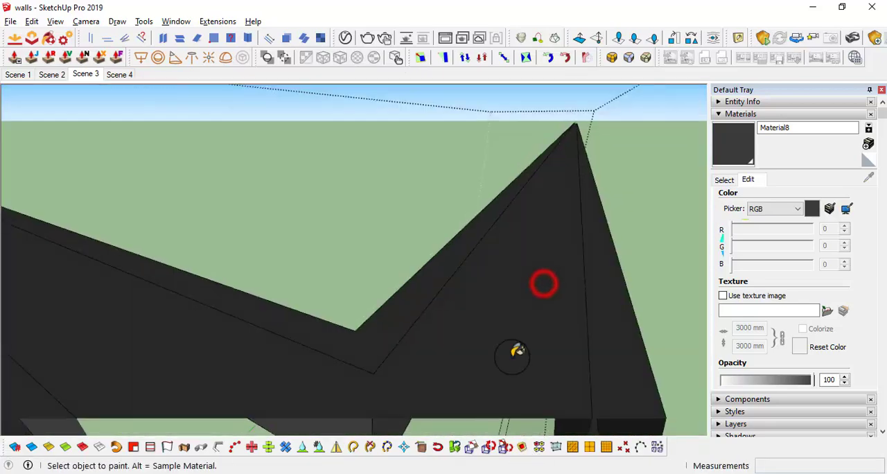
pyautogui.scroll(-6, 516, 356)
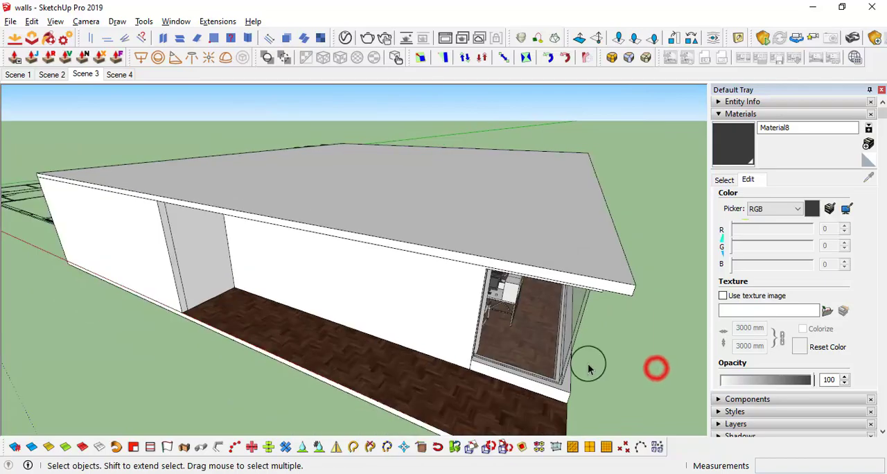
# Offset the outline of the glass's bottom edge face outward and paint the new strips dark grey
pyautogui.moveTo(584, 362); pyautogui.dragTo(539, 240, button='middle')
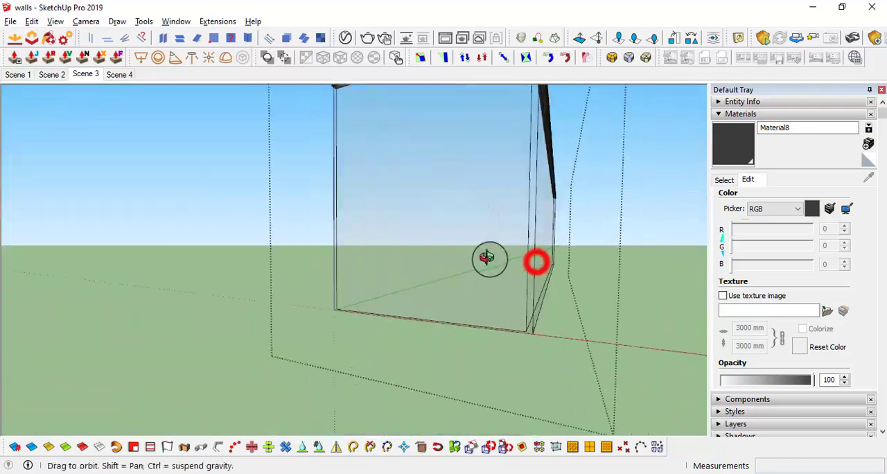
pyautogui.moveTo(487, 258); pyautogui.dragTo(536, 217, button='middle')
pyautogui.scroll(4, 539, 217)
pyautogui.click(540, 217)
pyautogui.press('f')
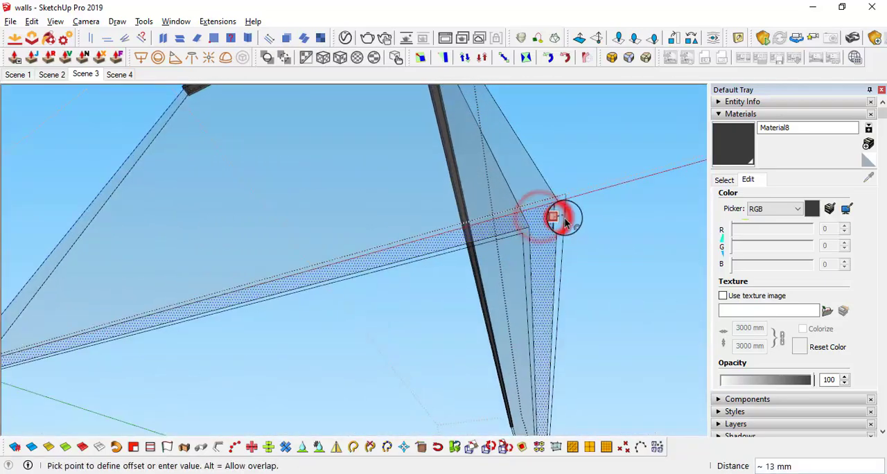
pyautogui.press('b')
pyautogui.moveTo(570, 191)
pyautogui.mouseDown(button='middle')
pyautogui.moveTo(564, 196)
pyautogui.moveTo(594, 203)
pyautogui.moveTo(568, 35)
pyautogui.mouseUp(button='middle')
# Extrude the bottom frame strips 50 mm along the glass and paint the remaining frame faces dark grey
pyautogui.press('p')
pyautogui.click(595, 209)
pyautogui.write('50')
pyautogui.press('Return')
pyautogui.press('b')
pyautogui.click(532, 305)
pyautogui.moveTo(532, 307)
pyautogui.mouseDown(button='middle')
pyautogui.moveTo(544, 444)
pyautogui.moveTo(602, 234)
pyautogui.mouseUp(button='middle')
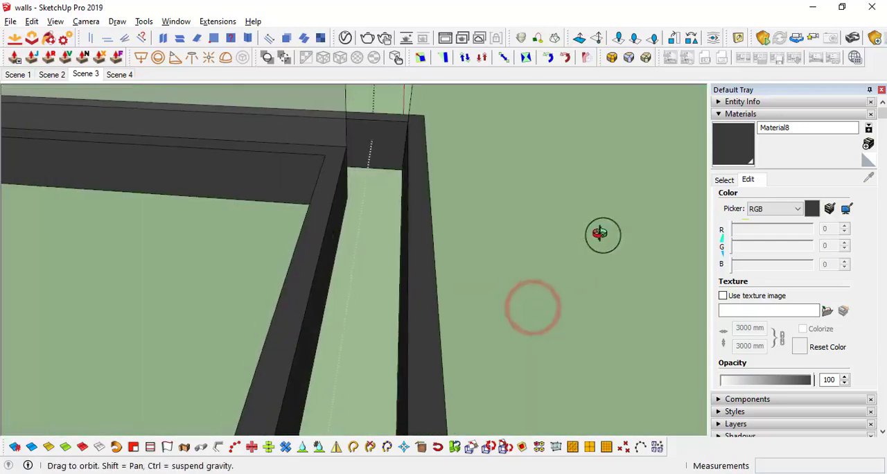
# Copy the edge at the end of the top window frame, close the group, and return to the Scene 3 view
pyautogui.moveTo(362, 250)
pyautogui.mouseDown(button='middle')
pyautogui.moveTo(714, 178)
pyautogui.moveTo(584, 148)
pyautogui.moveTo(430, 185)
pyautogui.moveTo(534, 372)
pyautogui.moveTo(501, 107)
pyautogui.moveTo(561, 293)
pyautogui.moveTo(307, 268)
pyautogui.moveTo(182, 214)
pyautogui.mouseUp(button='middle')
pyautogui.press('space')
pyautogui.scroll(-3, 307, 268)
pyautogui.scroll(10, 238, 215)
pyautogui.doubleClick(236, 216)
pyautogui.moveTo(236, 216); pyautogui.dragTo(247, 233, button='middle')
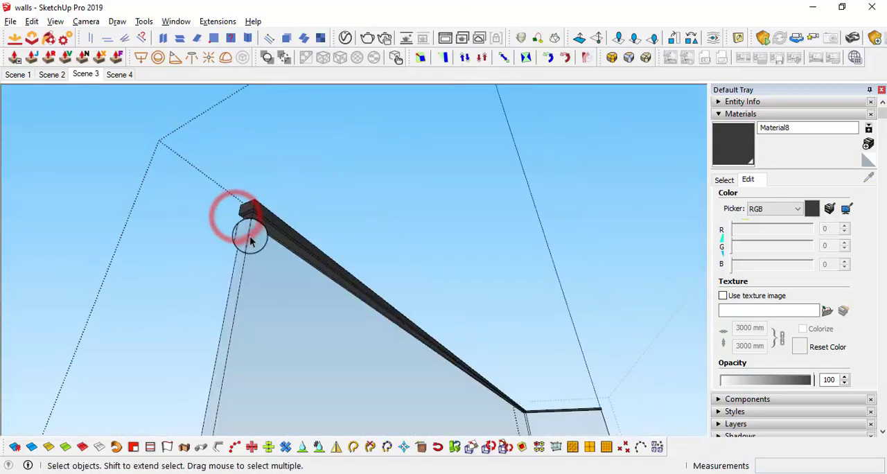
pyautogui.scroll(5, 275, 190)
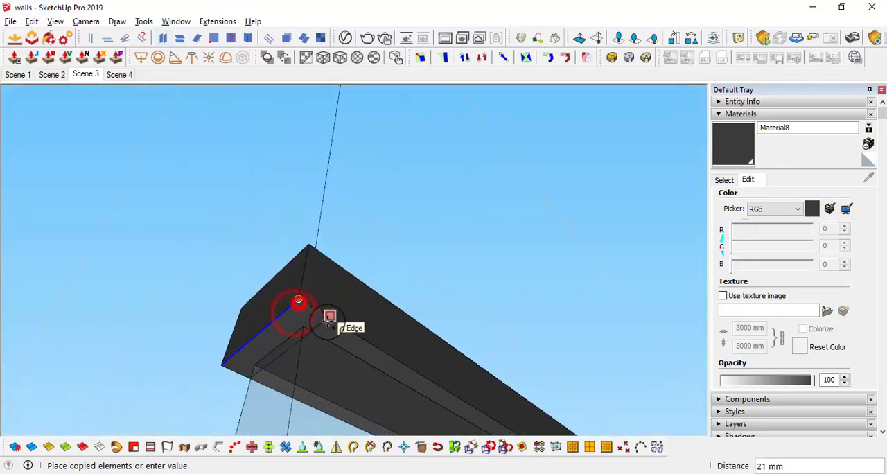
pyautogui.scroll(-5, 343, 412)
pyautogui.moveTo(343, 343); pyautogui.dragTo(678, 296, button='middle')
pyautogui.scroll(5, 354, 408)
pyautogui.click(349, 386)
pyautogui.scroll(-5, 353, 386)
pyautogui.press('space')
pyautogui.moveTo(667, 251); pyautogui.dragTo(169, 101, button='middle')
pyautogui.click(91, 74)
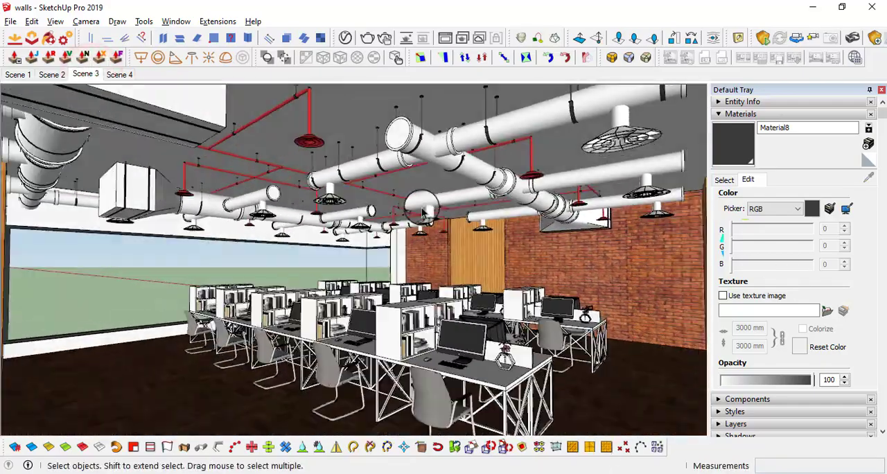
# Start a new material and open the wood oak folder to choose its texture image
pyautogui.moveTo(197, 296); pyautogui.dragTo(453, 286, button='middle')
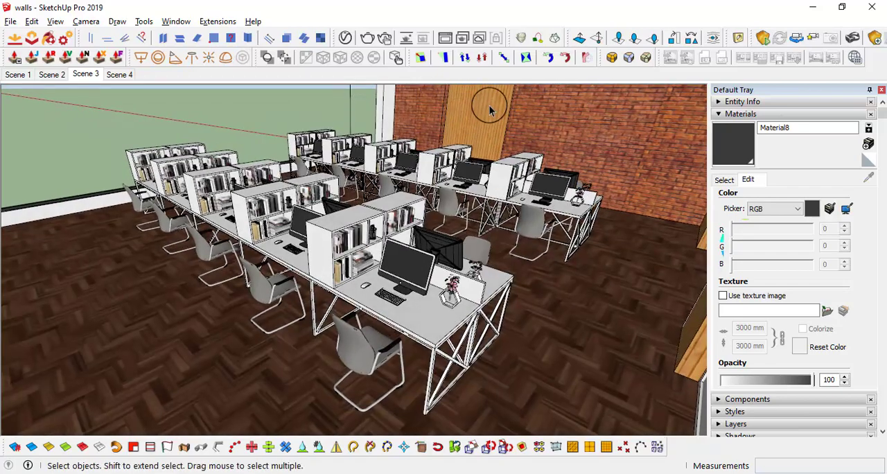
pyautogui.moveTo(489, 110); pyautogui.dragTo(850, 194, button='middle')
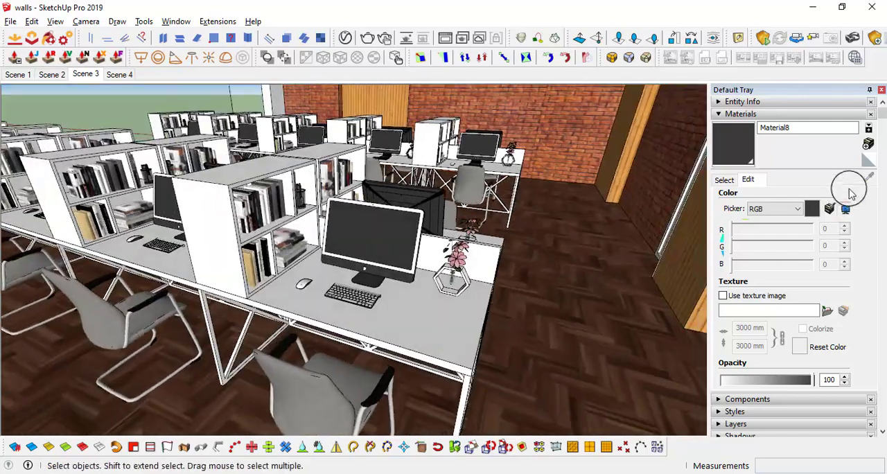
pyautogui.click(728, 181)
pyautogui.click(460, 319)
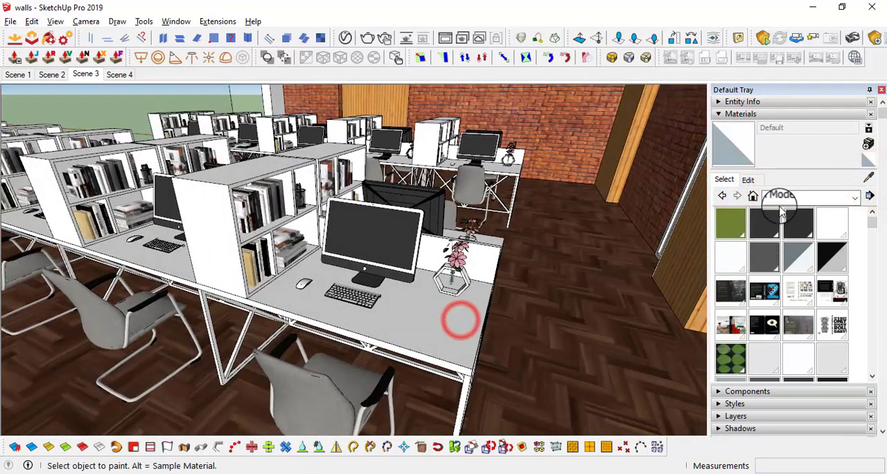
pyautogui.moveTo(390, 330); pyautogui.dragTo(799, 197, button='middle')
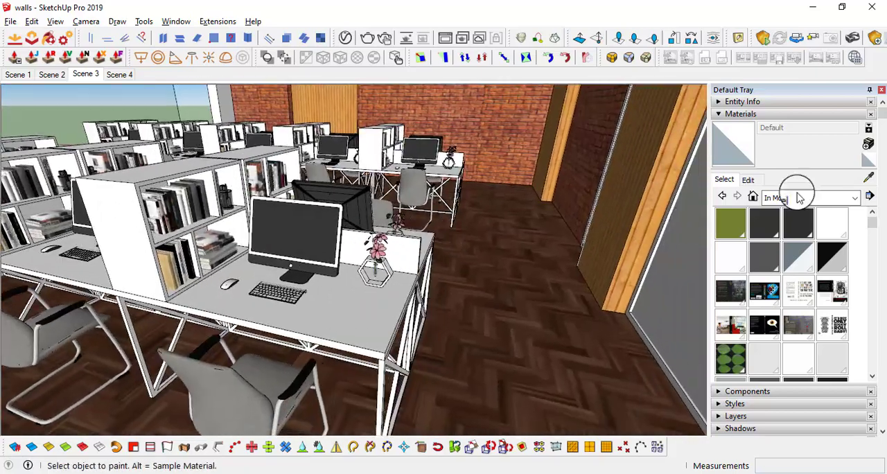
pyautogui.click(868, 144)
pyautogui.click(488, 275)
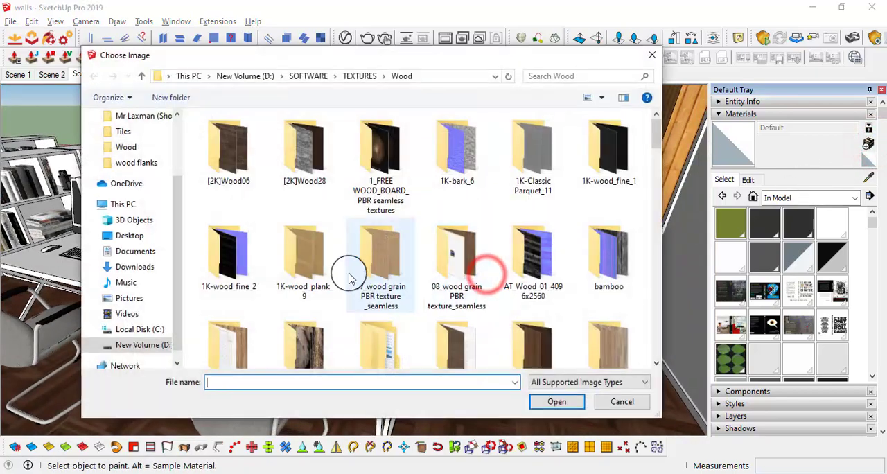
pyautogui.scroll(-1, 444, 298)
pyautogui.scroll(-1, 361, 318)
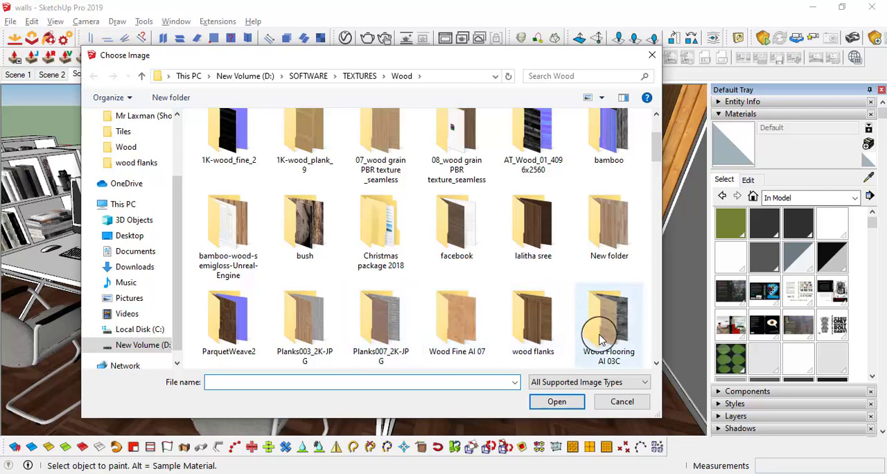
pyautogui.scroll(-2, 600, 340)
pyautogui.doubleClick(232, 257)
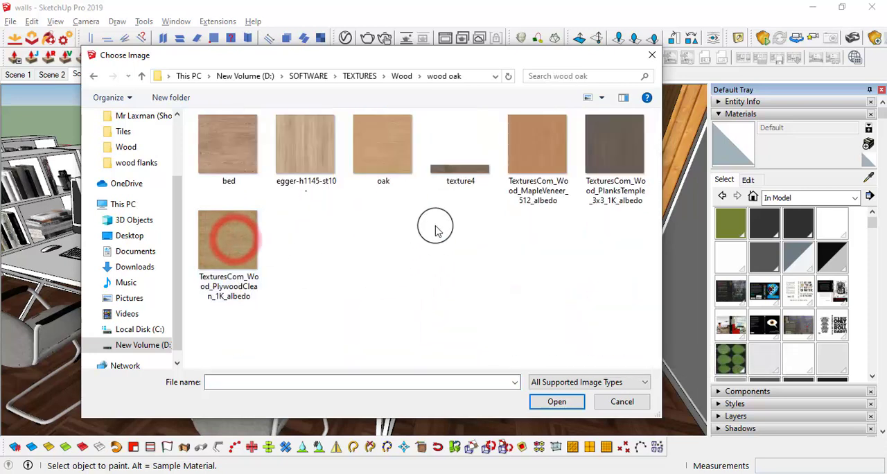
# Load the oak image as the texture and finish creating the new material
pyautogui.click(556, 387)
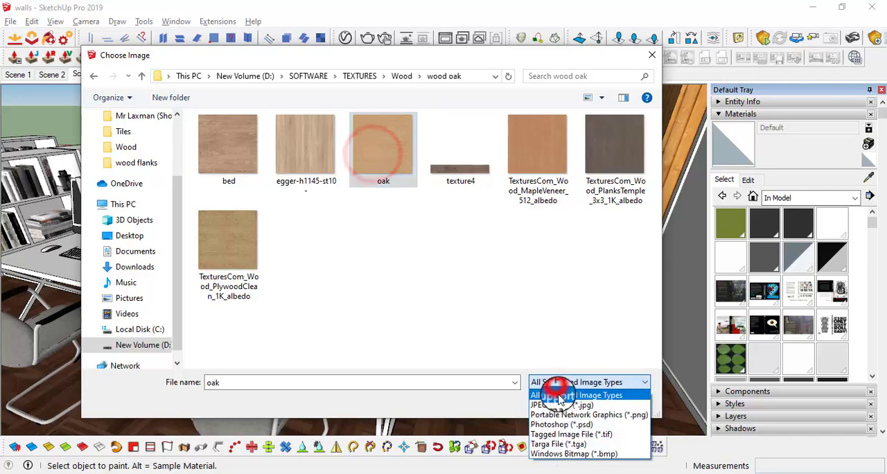
pyautogui.click(559, 392)
pyautogui.click(556, 401)
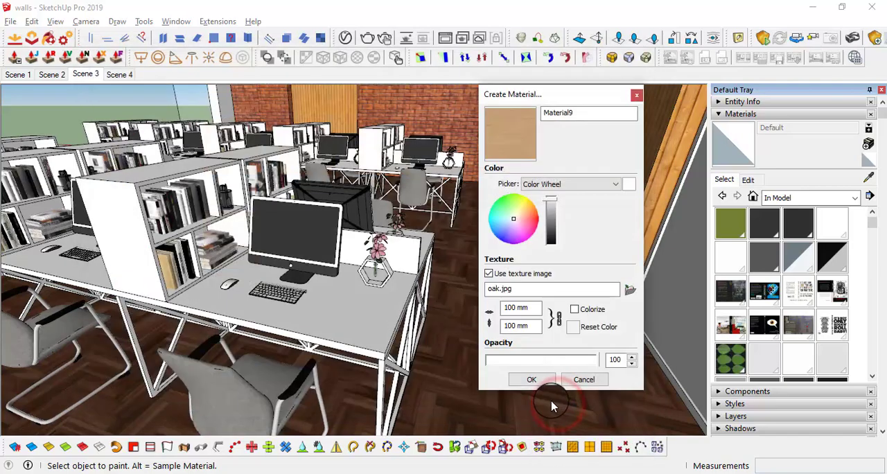
pyautogui.click(540, 380)
# Paint the tabletop and divider panel of the nearest desk row with the oak material and close the group
pyautogui.moveTo(417, 288); pyautogui.dragTo(312, 327, button='middle')
pyautogui.scroll(3, 311, 326)
pyautogui.press('space')
pyautogui.doubleClick(308, 324)
pyautogui.click(308, 324)
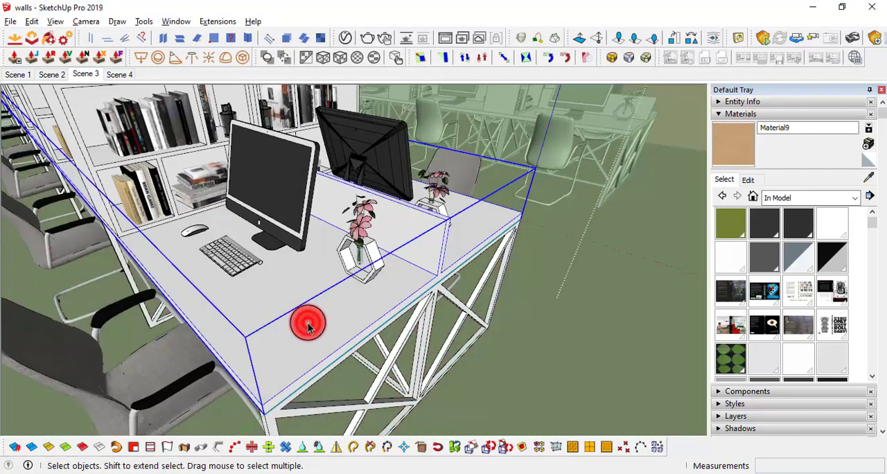
pyautogui.doubleClick(308, 324)
pyautogui.scroll(-3, 307, 315)
pyautogui.click(308, 302)
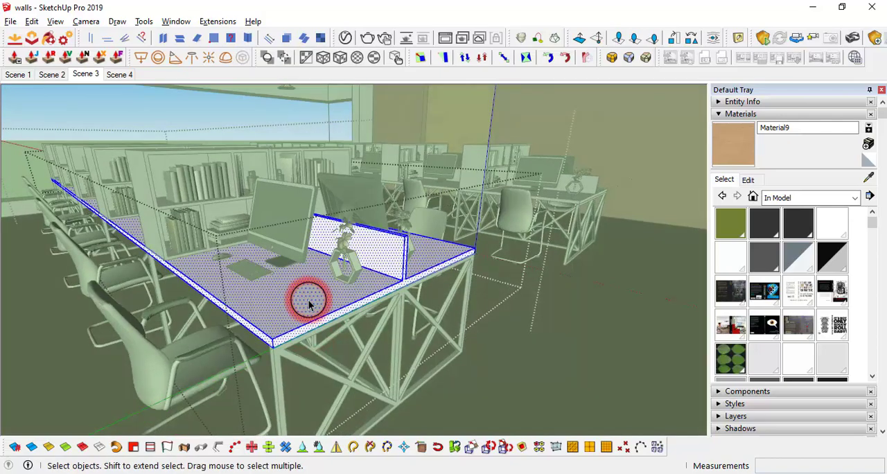
pyautogui.press('b')
pyautogui.click(309, 301)
pyautogui.moveTo(616, 266); pyautogui.dragTo(598, 337, button='middle')
pyautogui.press('space')
pyautogui.click(597, 338)
# Paint the tabletop and divider of the second desk row with the oak material and leave its group
pyautogui.scroll(3, 600, 252)
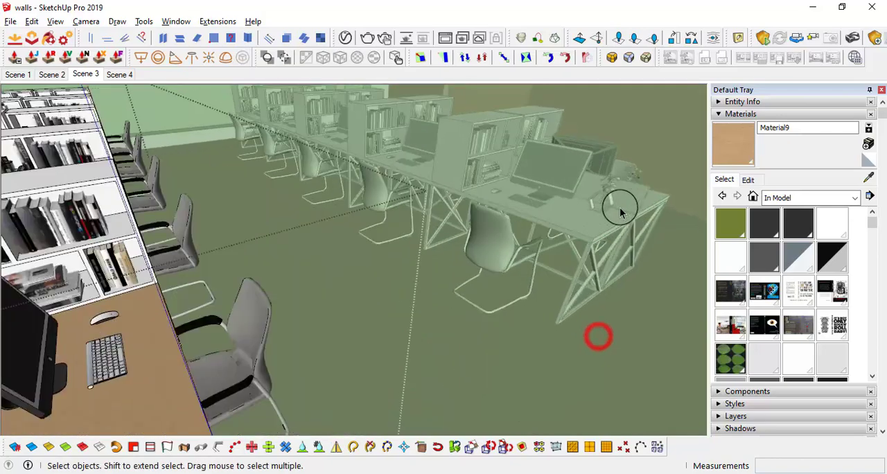
pyautogui.moveTo(617, 208); pyautogui.dragTo(454, 253, button='middle')
pyautogui.scroll(2, 454, 254)
pyautogui.doubleClick(416, 253)
pyautogui.click(416, 253)
pyautogui.tripleClick(416, 253)
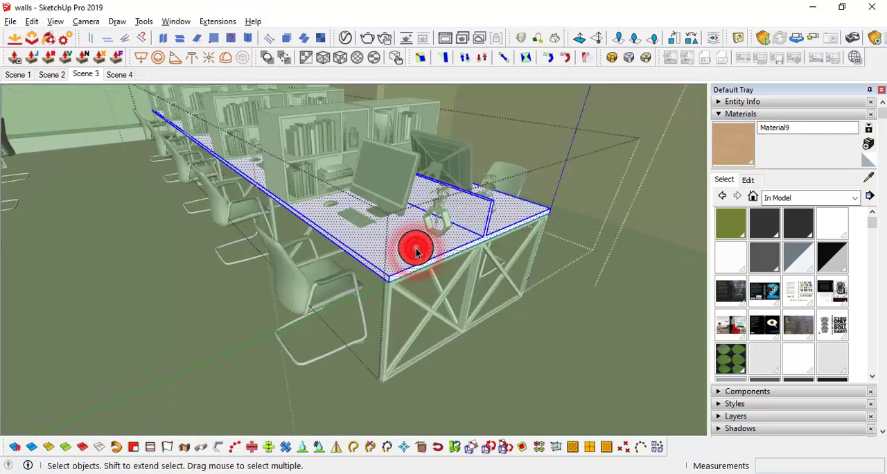
pyautogui.click(416, 248)
pyautogui.press('space')
pyautogui.click(622, 361)
pyautogui.scroll(-3, 640, 323)
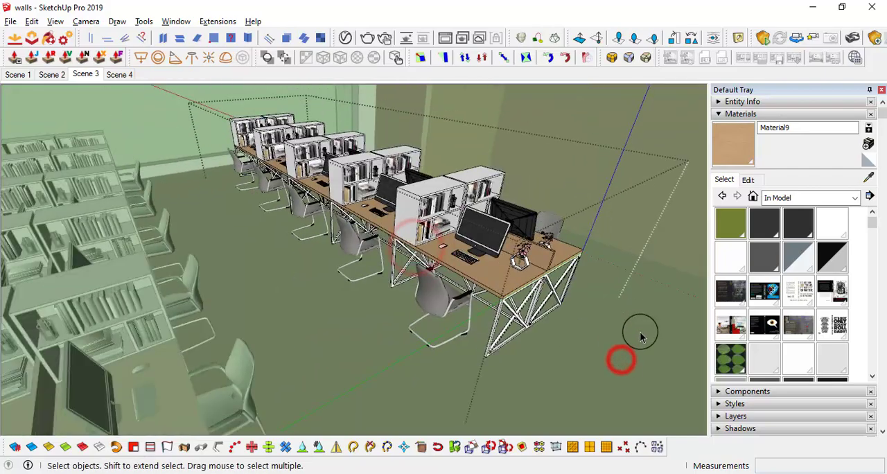
pyautogui.click(653, 350)
pyautogui.scroll(-1, 617, 333)
# Set the size of the oak material's texture to 3000 mm
pyautogui.moveTo(617, 333)
pyautogui.keyDown('shift'); pyautogui.mouseDown(button='middle')
pyautogui.moveTo(578, 202)
pyautogui.moveTo(644, 254)
pyautogui.mouseUp(button='middle'); pyautogui.keyUp('shift')
pyautogui.scroll(6, 424, 311)
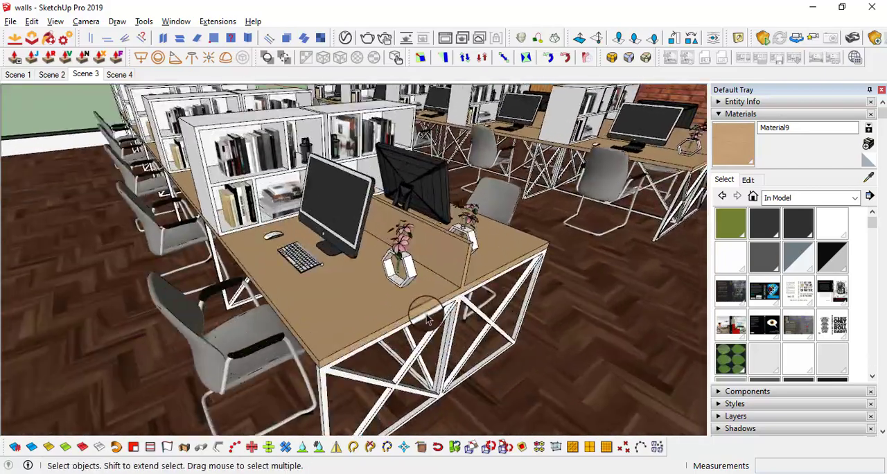
pyautogui.moveTo(350, 318); pyautogui.dragTo(262, 356, button='middle')
pyautogui.scroll(4, 261, 356)
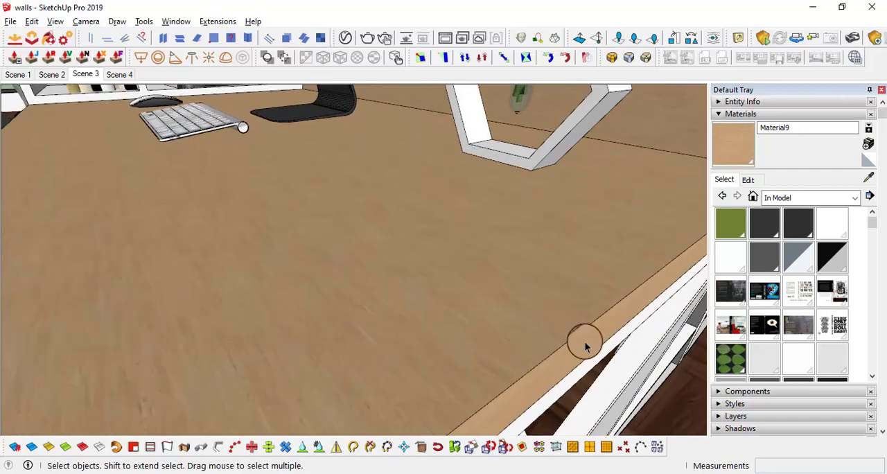
pyautogui.click(749, 178)
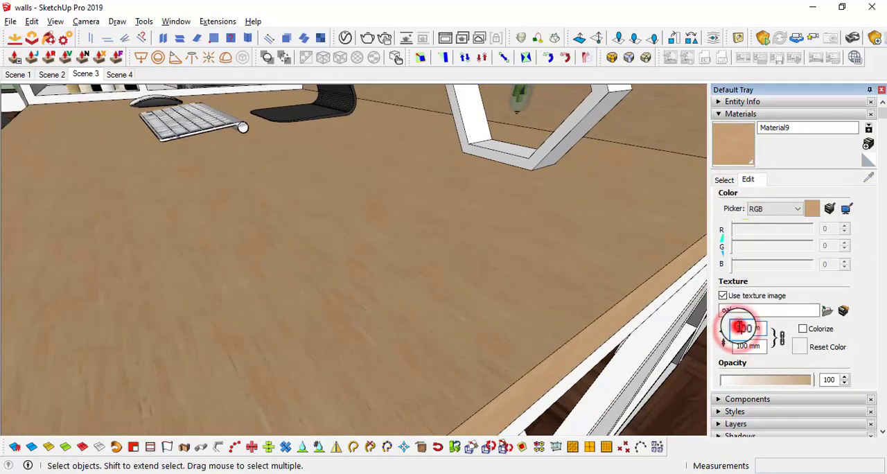
pyautogui.write('0')
pyautogui.scroll(-8, 495, 303)
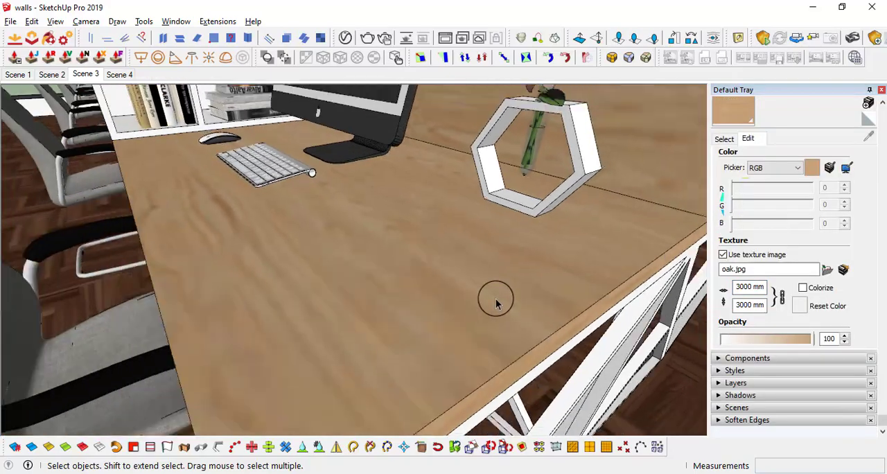
pyautogui.moveTo(475, 240); pyautogui.dragTo(503, 154, button='middle')
pyautogui.scroll(-4, 493, 168)
pyautogui.moveTo(487, 216); pyautogui.dragTo(480, 238, button='middle')
pyautogui.scroll(-2, 559, 303)
pyautogui.keyDown('shift'); pyautogui.moveTo(559, 303); pyautogui.dragTo(582, 327, button='middle'); pyautogui.keyUp('shift')
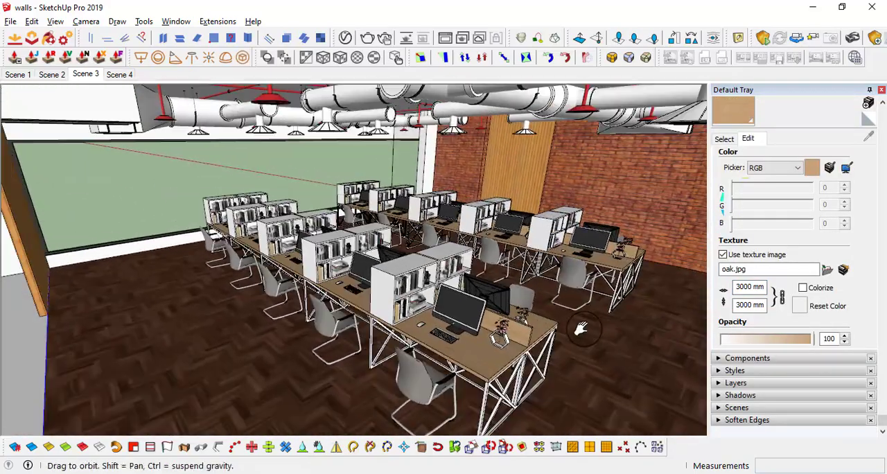
# Paint the desktop bookshelf component with the oak material and close its groups
pyautogui.scroll(3, 562, 344)
pyautogui.scroll(2, 493, 321)
pyautogui.keyDown('shift'); pyautogui.moveTo(493, 321); pyautogui.dragTo(398, 253, button='middle'); pyautogui.keyUp('shift')
pyautogui.scroll(5, 365, 238)
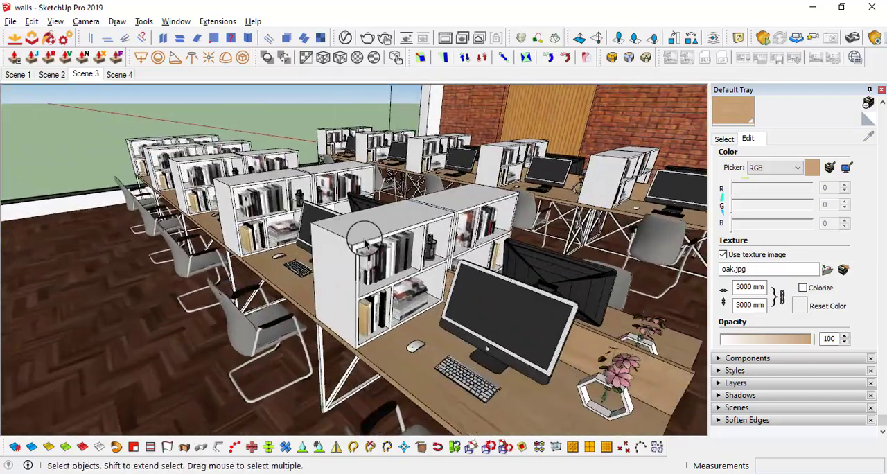
pyautogui.doubleClick(361, 232)
pyautogui.click(360, 231)
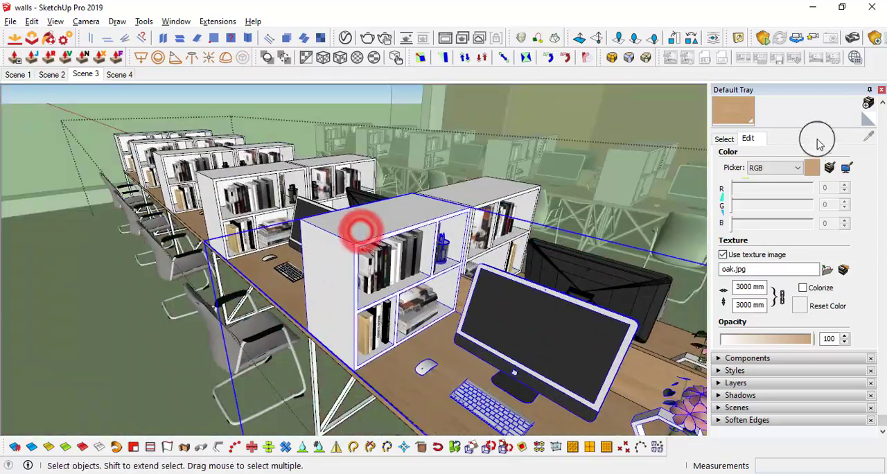
pyautogui.doubleClick(397, 231)
pyautogui.press('b')
pyautogui.click(392, 224)
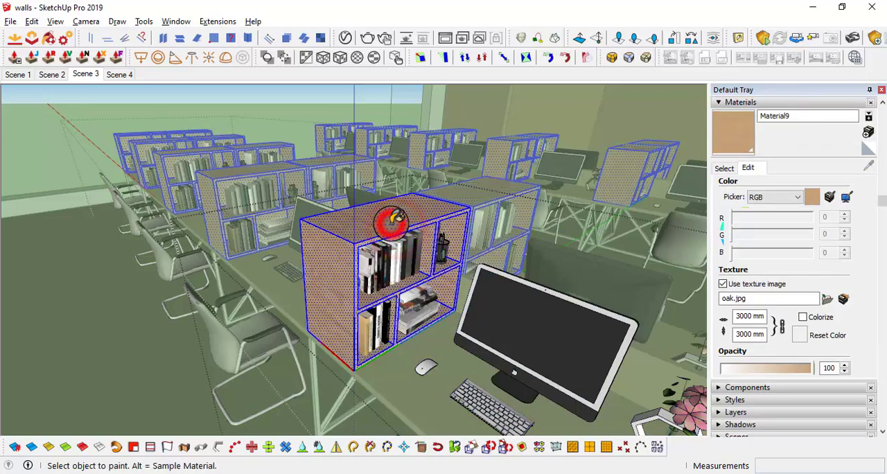
pyautogui.press('space')
pyautogui.scroll(-4, 390, 228)
pyautogui.click(222, 306)
pyautogui.scroll(-4, 230, 308)
pyautogui.click(229, 342)
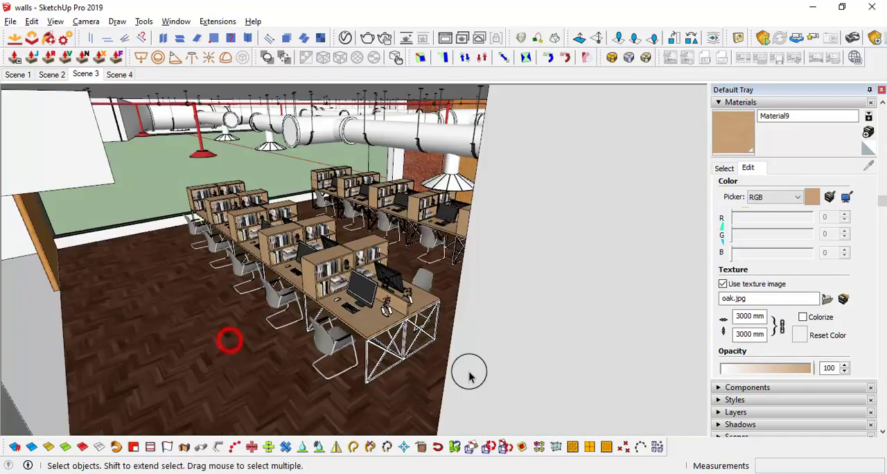
# Create a new plain dark grey material for the desk legs
pyautogui.moveTo(469, 374); pyautogui.dragTo(503, 360, button='middle')
pyautogui.scroll(2, 443, 352)
pyautogui.keyDown('shift'); pyautogui.moveTo(387, 350); pyautogui.dragTo(417, 293, button='middle'); pyautogui.keyUp('shift')
pyautogui.scroll(5, 413, 301)
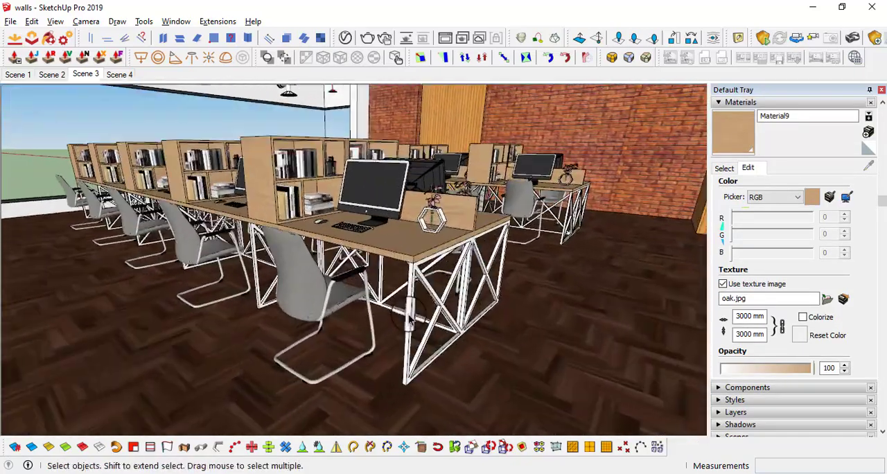
pyautogui.click(724, 168)
pyautogui.click(868, 132)
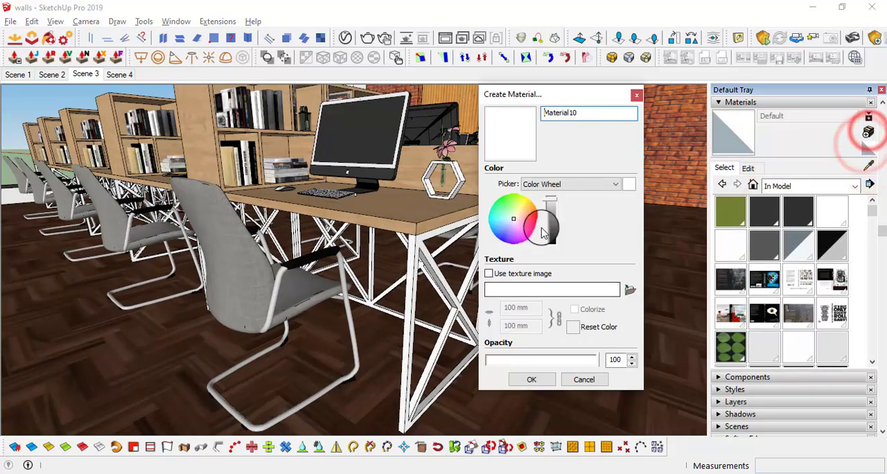
pyautogui.click(552, 200)
pyautogui.click(535, 377)
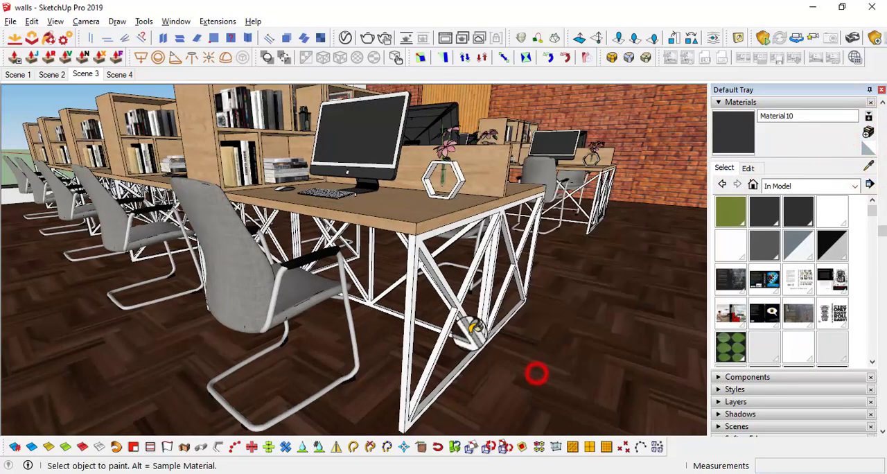
# Paint the whole crossed-bar leg frame of the desks with the new dark grey material and close its group
pyautogui.press('space')
pyautogui.moveTo(469, 326); pyautogui.dragTo(414, 251, button='middle')
pyautogui.scroll(5, 415, 242)
pyautogui.doubleClick(425, 178)
pyautogui.click(424, 177)
pyautogui.tripleClick(425, 174)
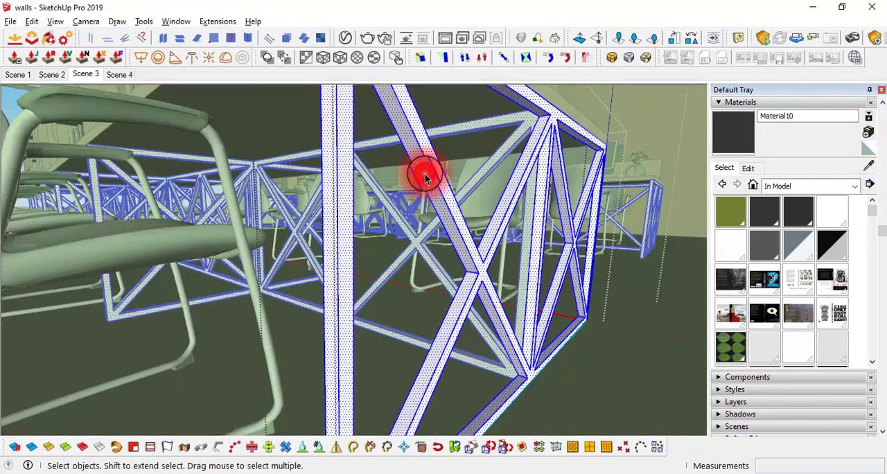
pyautogui.click(425, 173)
pyautogui.scroll(-3, 494, 182)
pyautogui.moveTo(494, 182); pyautogui.dragTo(645, 319, button='middle')
pyautogui.press('space')
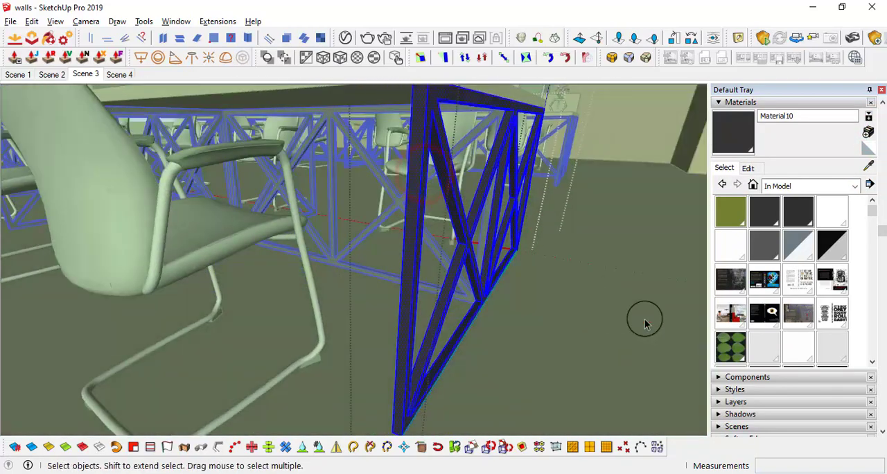
pyautogui.click(645, 319)
pyautogui.scroll(-2, 623, 261)
pyautogui.click(631, 265)
pyautogui.scroll(-2, 610, 234)
pyautogui.moveTo(611, 237); pyautogui.dragTo(423, 273, button='middle')
pyautogui.scroll(-2, 560, 234)
# Sample the metal material from the tubular frame of the nearest office chair
pyautogui.scroll(4, 399, 347)
pyautogui.moveTo(399, 346); pyautogui.dragTo(416, 294, button='middle')
pyautogui.scroll(2, 358, 282)
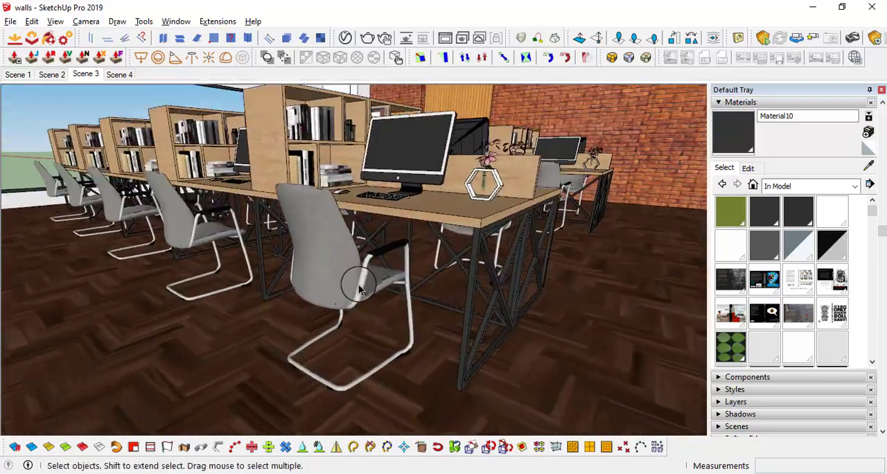
pyautogui.moveTo(358, 282); pyautogui.dragTo(400, 322, button='middle')
pyautogui.scroll(-2, 368, 281)
pyautogui.scroll(1, 361, 284)
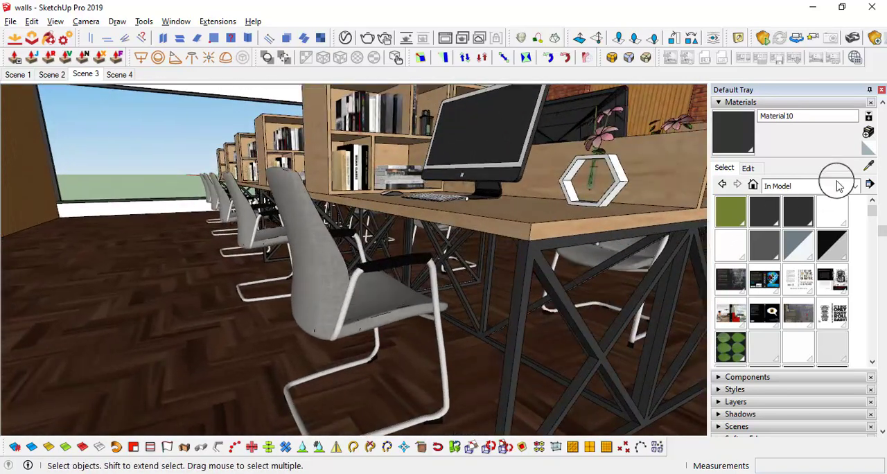
pyautogui.click(864, 169)
pyautogui.scroll(4, 293, 294)
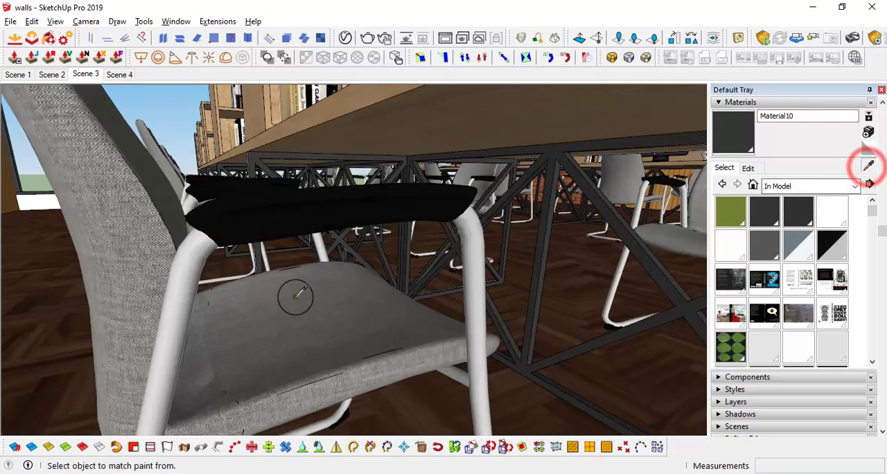
pyautogui.scroll(2, 142, 258)
pyautogui.click(144, 259)
# Darken the sampled Metal-Silver_Grey material to dark grey using the Color Wheel picker
pyautogui.click(748, 167)
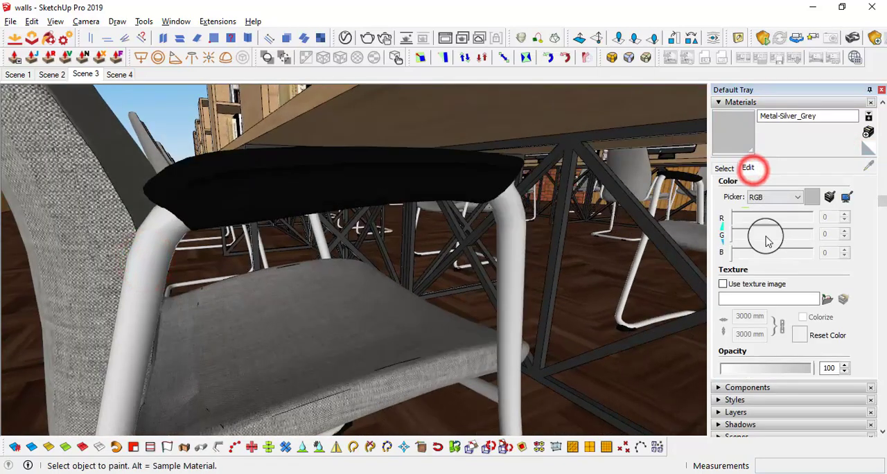
pyautogui.click(773, 197)
pyautogui.click(783, 209)
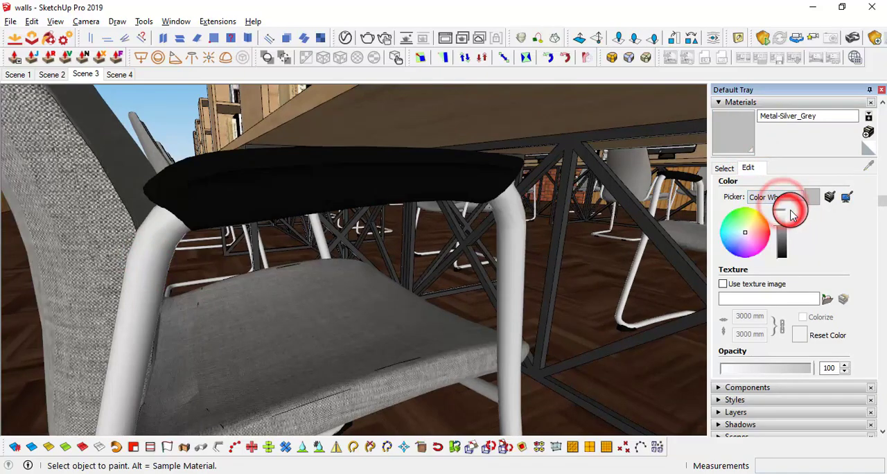
pyautogui.moveTo(786, 223); pyautogui.dragTo(788, 251)
pyautogui.scroll(-9, 379, 237)
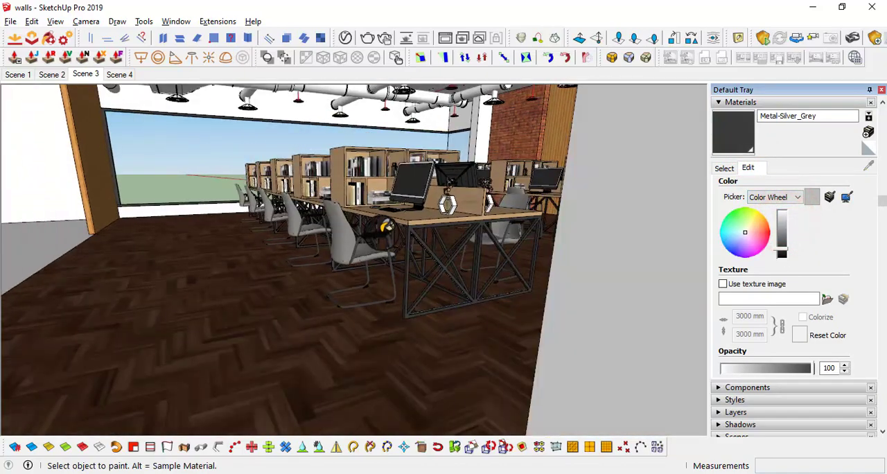
pyautogui.moveTo(382, 229)
pyautogui.mouseDown(button='middle')
pyautogui.moveTo(424, 265)
pyautogui.moveTo(415, 263)
pyautogui.mouseUp(button='middle')
pyautogui.scroll(2, 414, 266)
pyautogui.press('space')
pyautogui.scroll(-4, 381, 260)
pyautogui.moveTo(345, 253); pyautogui.dragTo(423, 297, button='middle')
pyautogui.scroll(-3, 535, 232)
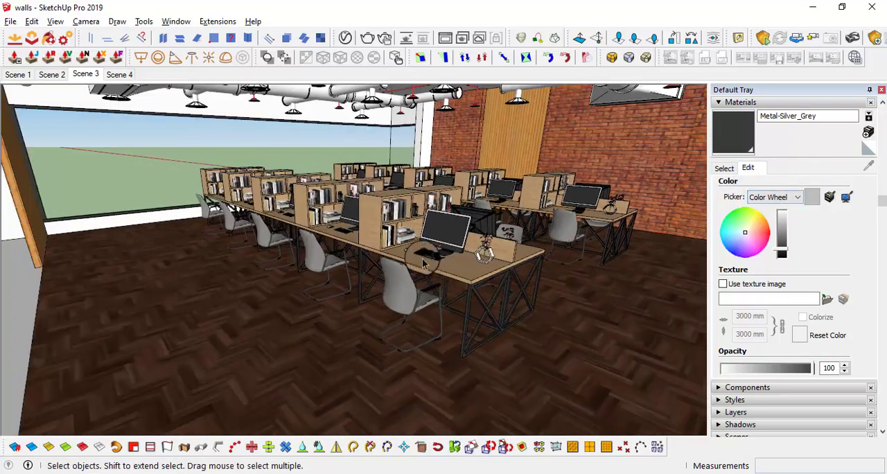
# Sample the light grey upholstery material from the nearest office chair and open it for editing
pyautogui.scroll(3, 480, 251)
pyautogui.moveTo(480, 251); pyautogui.dragTo(480, 216, button='middle')
pyautogui.scroll(-2, 479, 216)
pyautogui.click(724, 167)
pyautogui.click(868, 165)
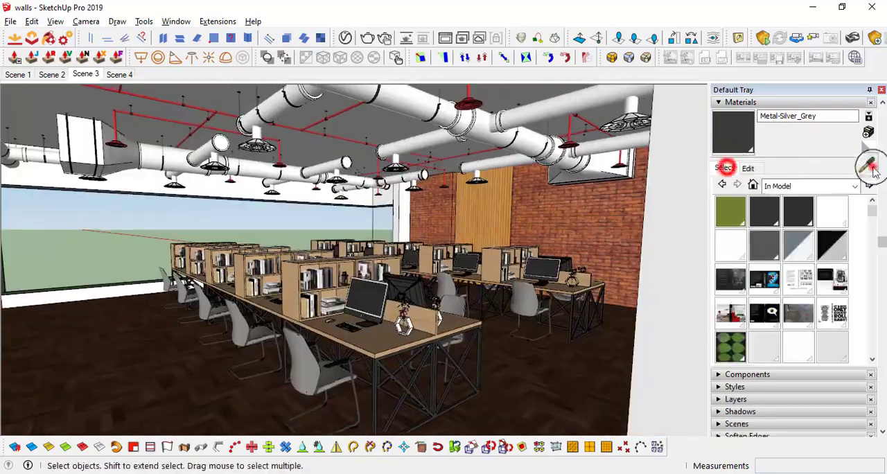
pyautogui.click(297, 356)
pyautogui.click(748, 168)
# Recolour the Remix 3990 Light Grey chair material to yellow in HSB, with hue 45, saturation 65 and brightness 93
pyautogui.click(789, 199)
pyautogui.click(782, 233)
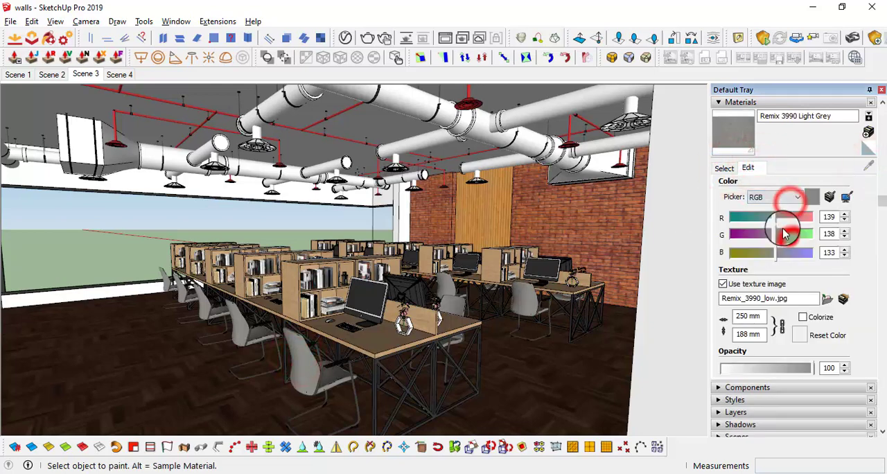
pyautogui.click(790, 199)
pyautogui.click(792, 224)
pyautogui.click(789, 200)
pyautogui.click(790, 208)
pyautogui.click(747, 233)
pyautogui.moveTo(750, 232)
pyautogui.mouseDown()
pyautogui.moveTo(757, 226)
pyautogui.moveTo(738, 238)
pyautogui.moveTo(753, 231)
pyautogui.mouseUp()
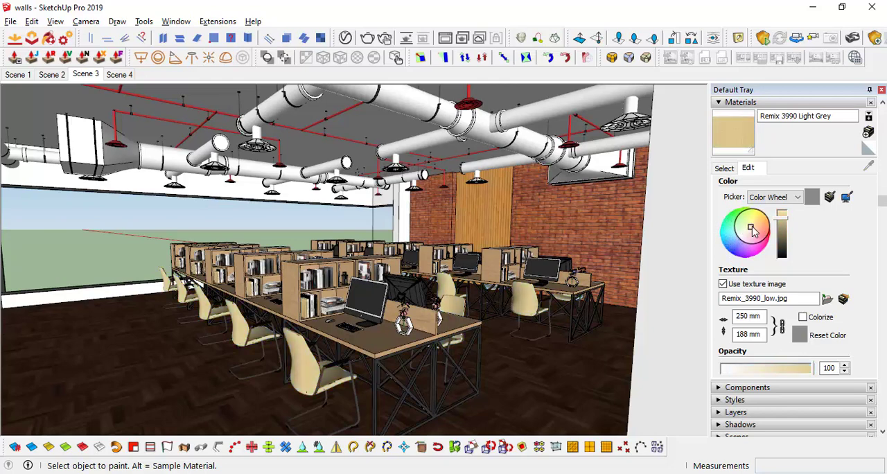
pyautogui.click(796, 199)
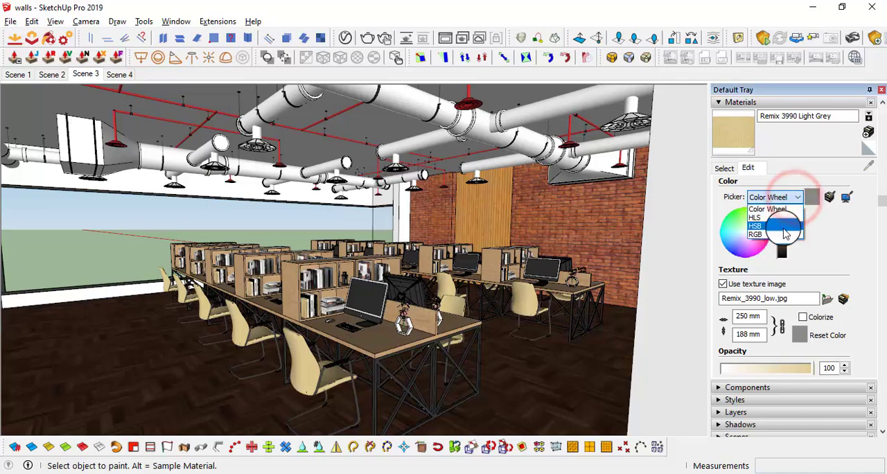
pyautogui.click(788, 228)
pyautogui.click(806, 255)
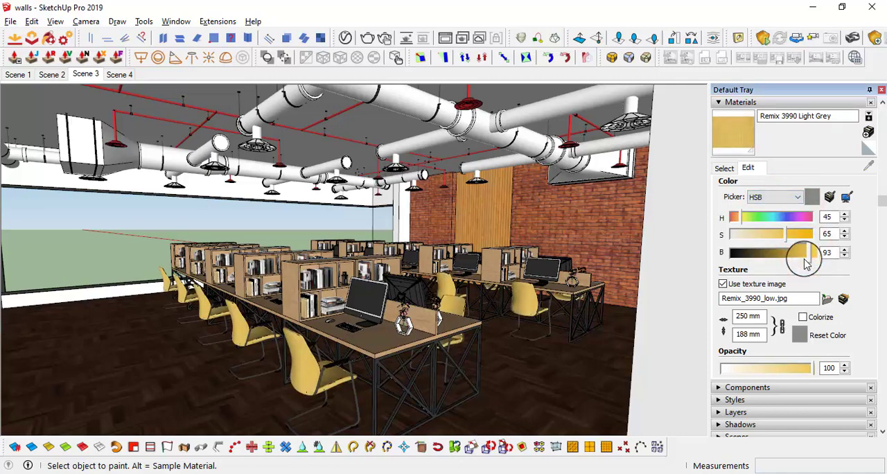
# Open the nested groups of the nearest desk's monitor and select its dark screen face
pyautogui.moveTo(524, 302); pyautogui.dragTo(524, 329, button='middle')
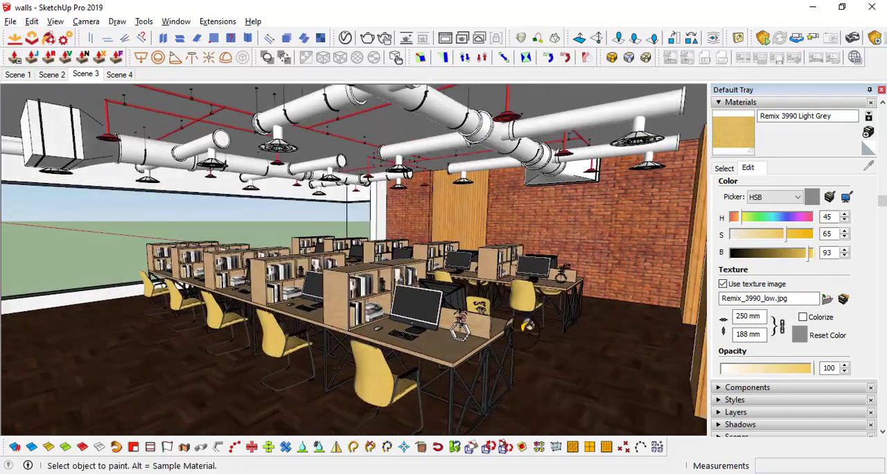
pyautogui.scroll(1, 524, 315)
pyautogui.scroll(-3, 524, 311)
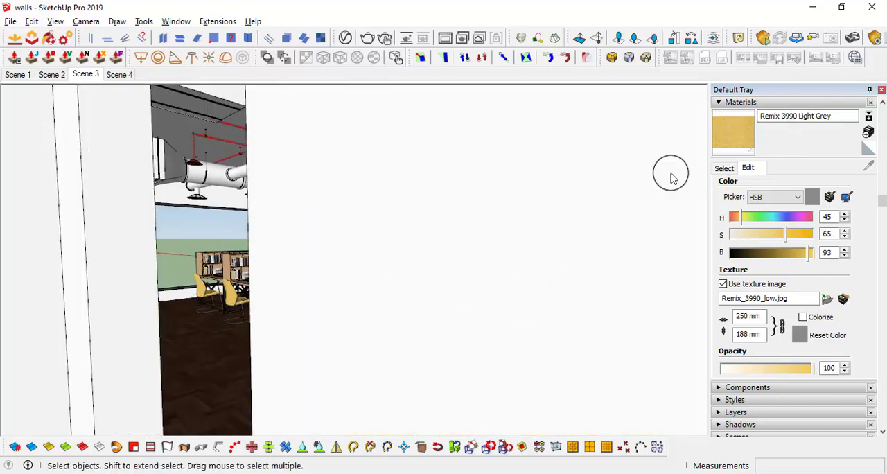
pyautogui.scroll(4, 239, 313)
pyautogui.moveTo(514, 302); pyautogui.dragTo(668, 267, button='middle')
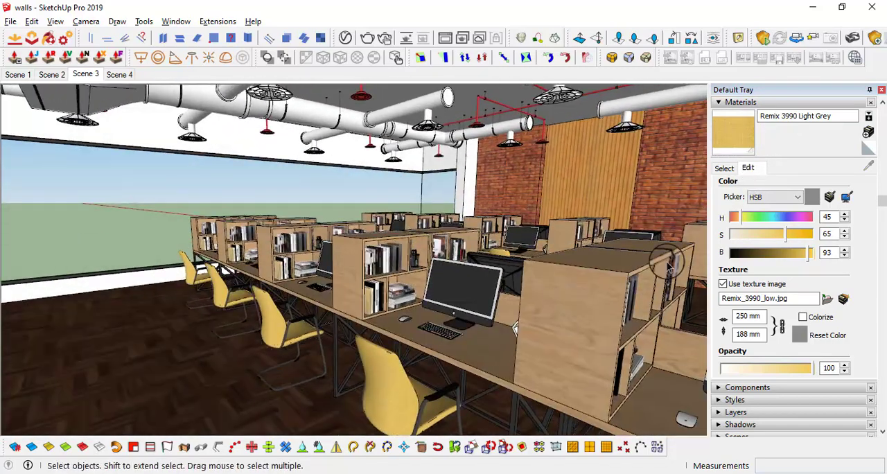
pyautogui.moveTo(378, 400); pyautogui.dragTo(410, 242, button='middle')
pyautogui.scroll(2, 410, 242)
pyautogui.scroll(2, 409, 246)
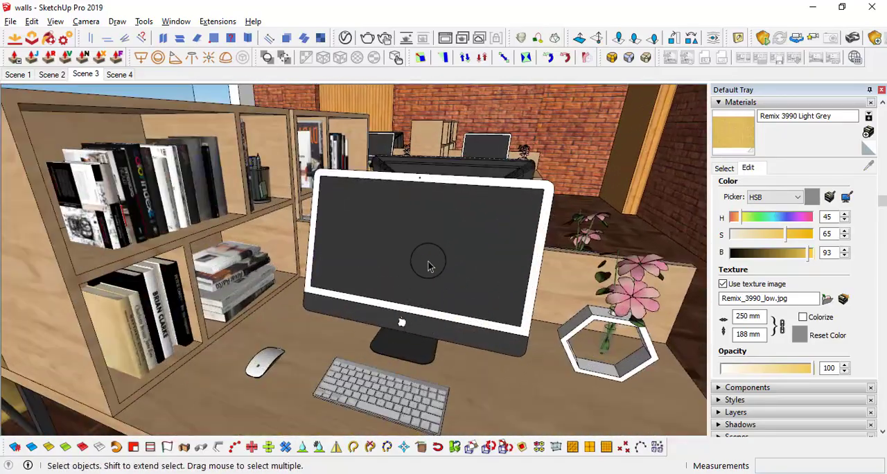
pyautogui.doubleClick(428, 255)
pyautogui.doubleClick(429, 255)
pyautogui.doubleClick(428, 255)
pyautogui.doubleClick(428, 256)
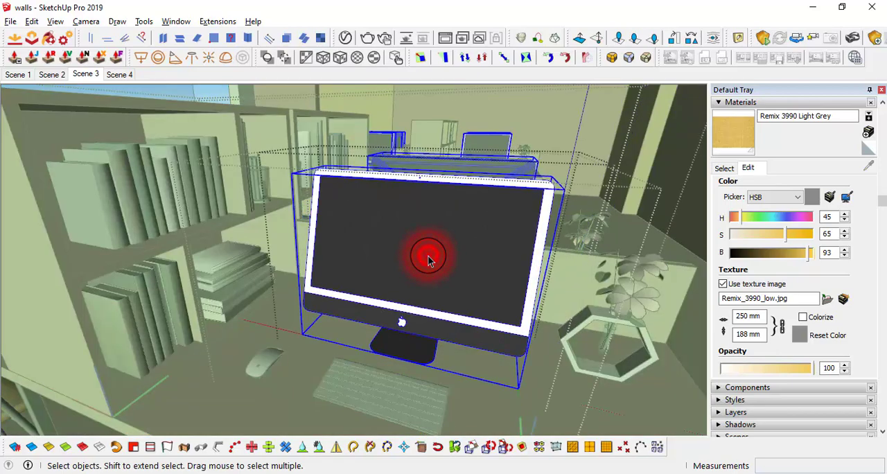
pyautogui.doubleClick(428, 255)
pyautogui.click(428, 246)
pyautogui.moveTo(360, 239); pyautogui.dragTo(494, 234, button='middle')
pyautogui.moveTo(434, 267)
pyautogui.mouseDown(button='middle')
pyautogui.moveTo(461, 282)
pyautogui.moveTo(273, 297)
pyautogui.moveTo(412, 242)
pyautogui.moveTo(416, 285)
pyautogui.moveTo(443, 273)
pyautogui.mouseUp(button='middle')
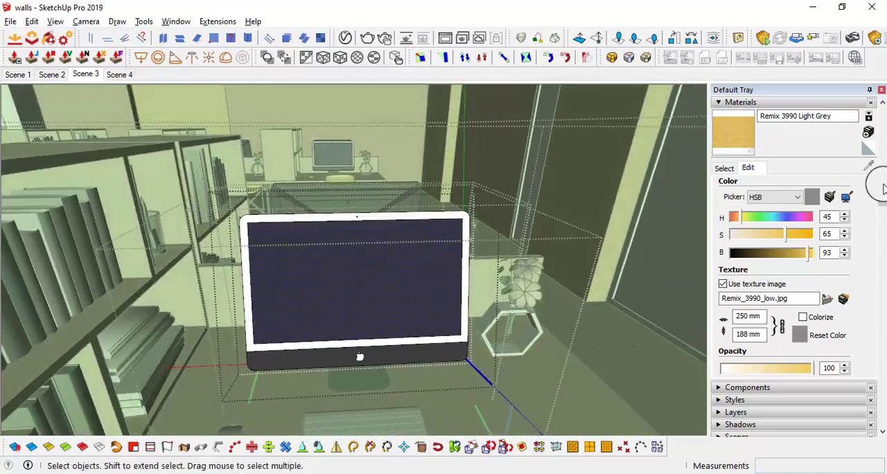
# Create a new material that uses the study room image from the TEXTURES backgrounds folder as its texture
pyautogui.click(868, 149)
pyautogui.click(867, 130)
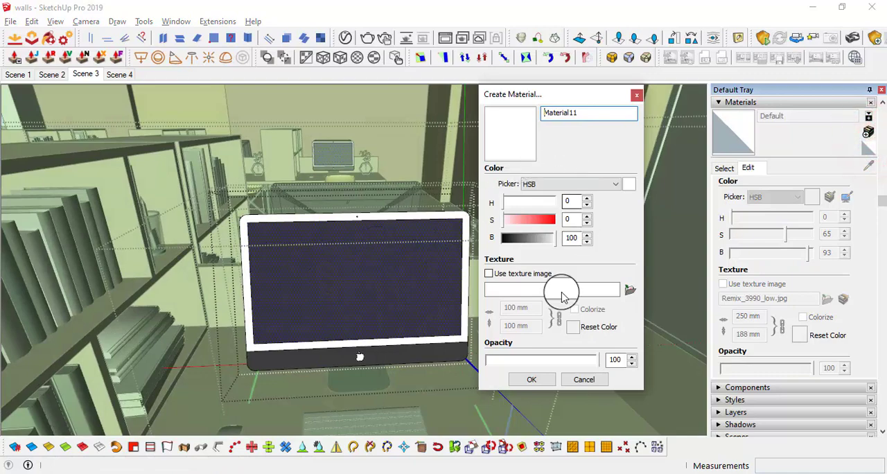
pyautogui.click(487, 274)
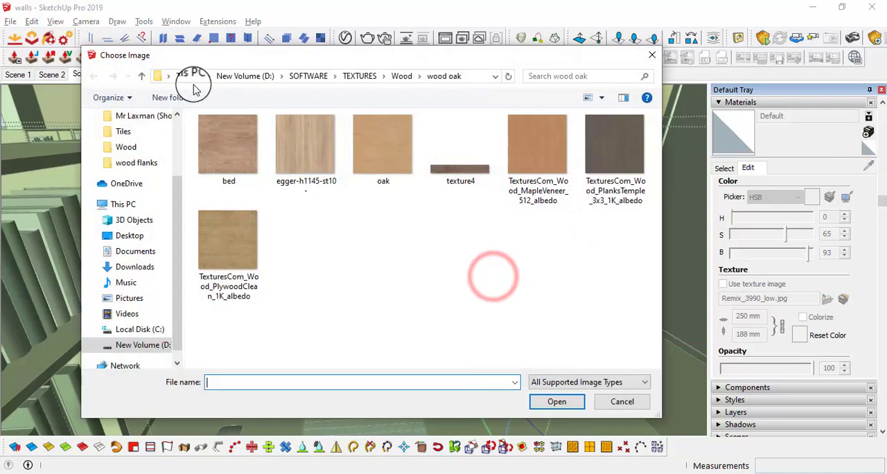
pyautogui.click(137, 77)
pyautogui.click(137, 77)
pyautogui.doubleClick(230, 128)
pyautogui.scroll(-10, 339, 212)
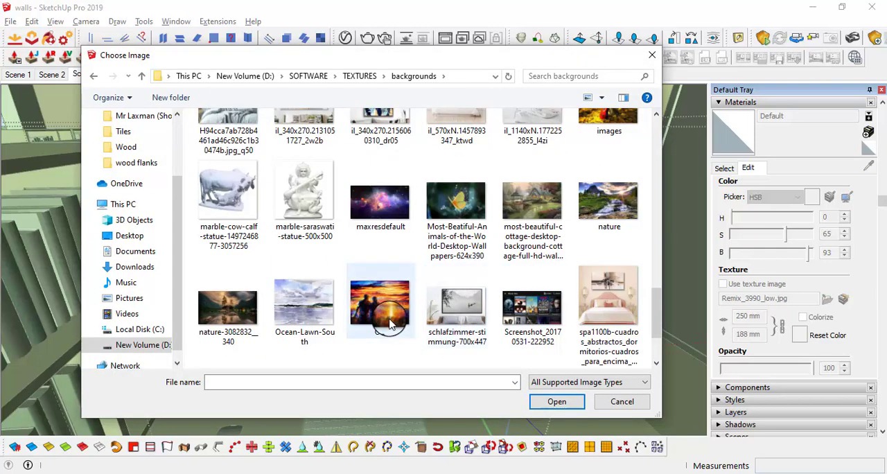
pyautogui.scroll(-2, 391, 318)
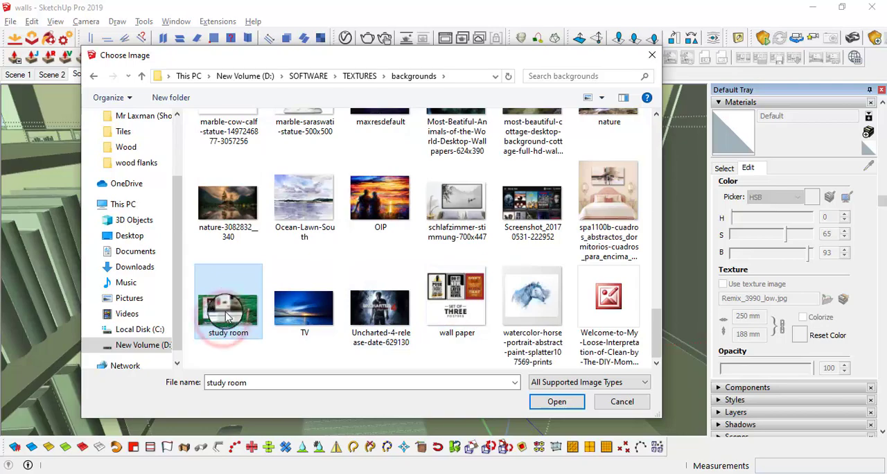
pyautogui.click(562, 404)
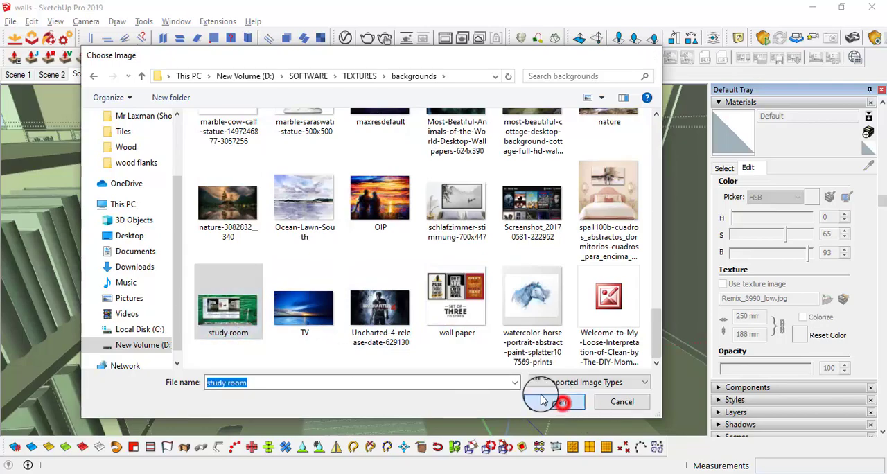
pyautogui.click(538, 387)
# Paint the monitor's screen face with the new study room image material
pyautogui.scroll(3, 350, 284)
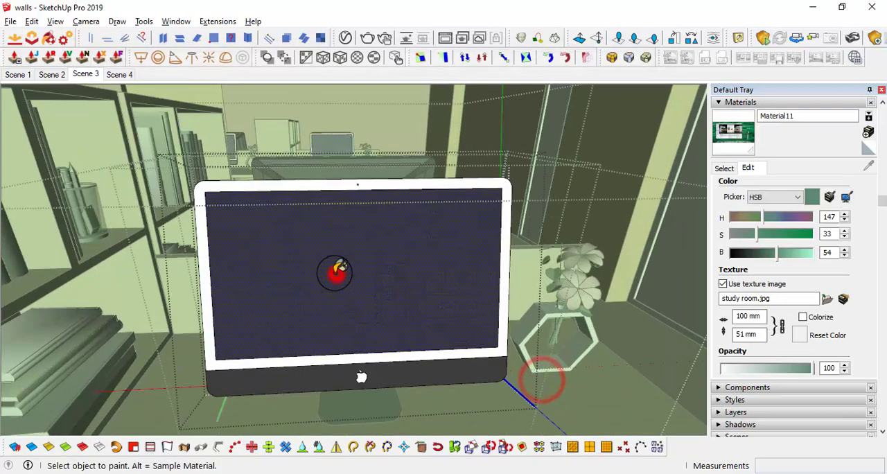
pyautogui.click(327, 287)
pyautogui.moveTo(326, 287)
pyautogui.mouseDown(button='middle')
pyautogui.moveTo(524, 328)
pyautogui.moveTo(512, 324)
pyautogui.mouseUp(button='middle')
pyautogui.scroll(2, 203, 238)
pyautogui.moveTo(204, 238); pyautogui.dragTo(233, 184, button='middle')
pyautogui.scroll(4, 212, 185)
pyautogui.scroll(-5, 386, 311)
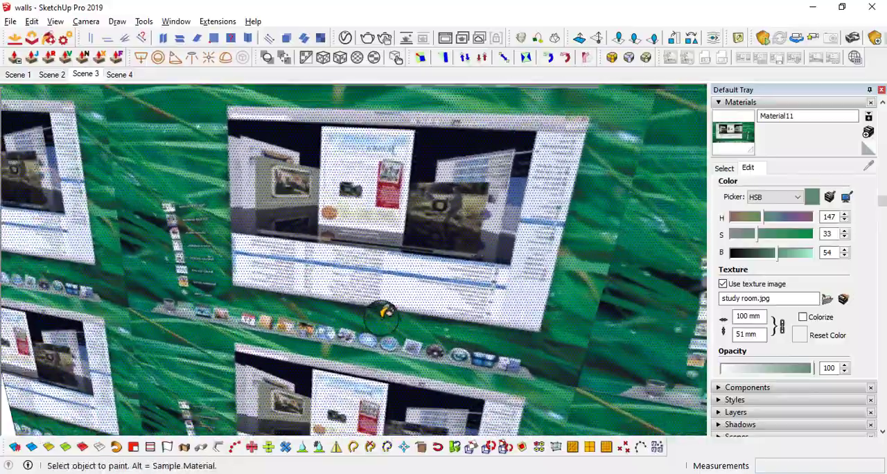
# Start positioning the screen face's texture and move the image's origin to the lower-left corner of the screen
pyautogui.moveTo(396, 304)
pyautogui.mouseDown(button='middle')
pyautogui.moveTo(499, 313)
pyautogui.moveTo(440, 271)
pyautogui.moveTo(403, 228)
pyautogui.moveTo(420, 253)
pyautogui.moveTo(409, 237)
pyautogui.mouseUp(button='middle')
pyautogui.scroll(-3, 500, 313)
pyautogui.scroll(-3, 404, 228)
pyautogui.press('space')
pyautogui.click(409, 236)
pyautogui.rightClick(411, 281)
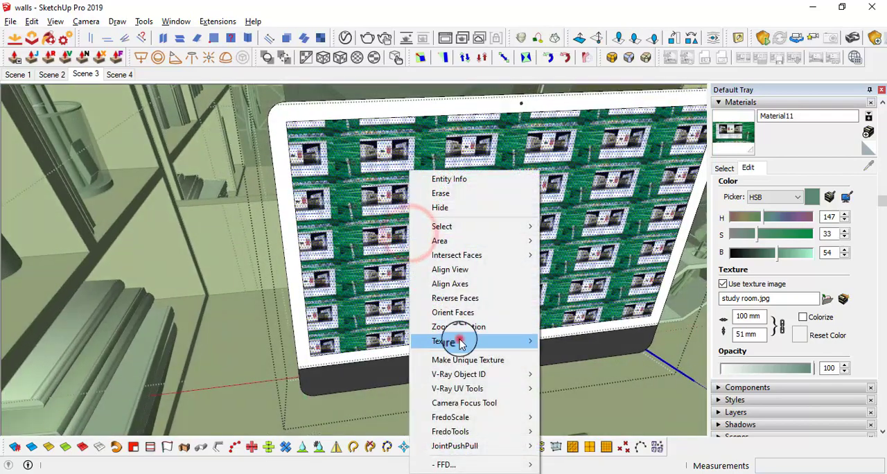
pyautogui.moveTo(511, 339)
pyautogui.click(604, 342)
pyautogui.scroll(2, 365, 380)
pyautogui.moveTo(410, 200); pyautogui.dragTo(293, 350)
pyautogui.scroll(-2, 333, 352)
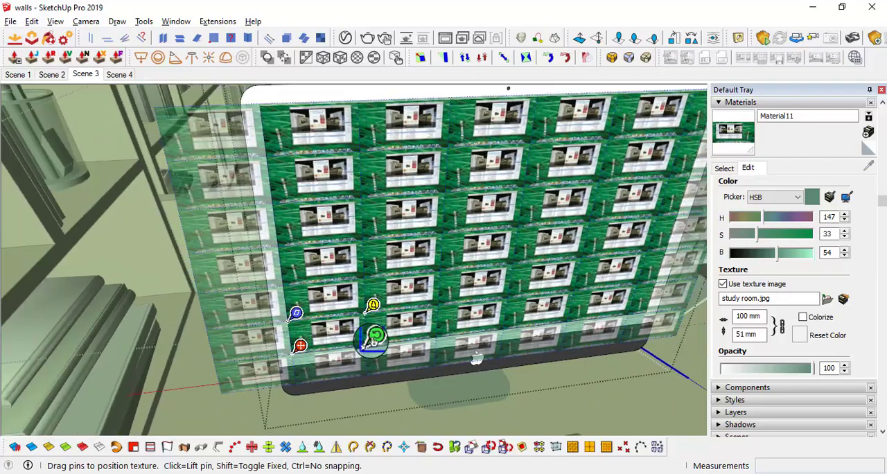
# Scale the texture so that one copy of the image spans the full width of the screen
pyautogui.moveTo(373, 341); pyautogui.dragTo(651, 308)
pyautogui.scroll(-2, 640, 309)
pyautogui.moveTo(635, 307); pyautogui.dragTo(601, 269, button='middle')
pyautogui.scroll(1, 606, 269)
pyautogui.keyDown('shift'); pyautogui.moveTo(565, 229); pyautogui.dragTo(477, 240, button='middle'); pyautogui.keyUp('shift')
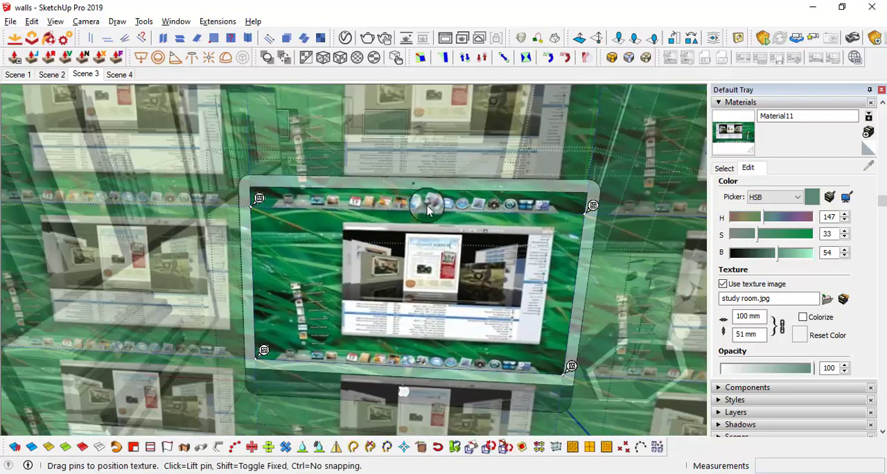
pyautogui.moveTo(351, 241); pyautogui.dragTo(353, 245, button='middle')
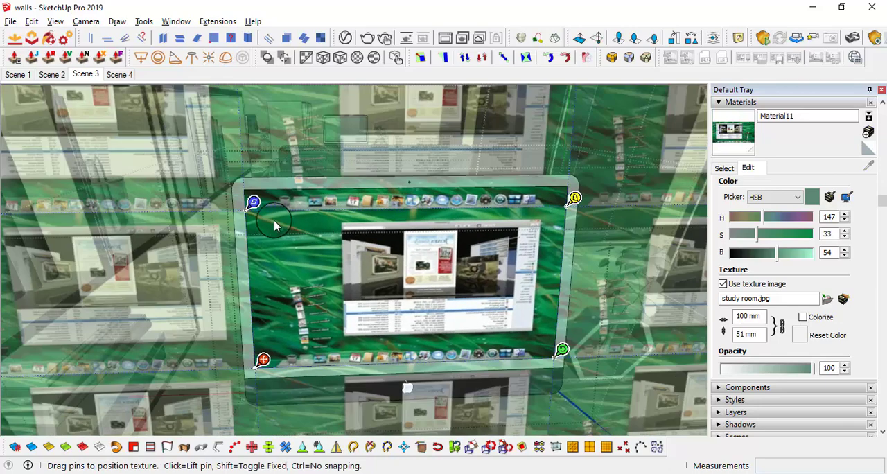
# Stretch the image up to the screen's upper-left corner, apply the texture position and close the monitor's groups
pyautogui.scroll(1, 268, 219)
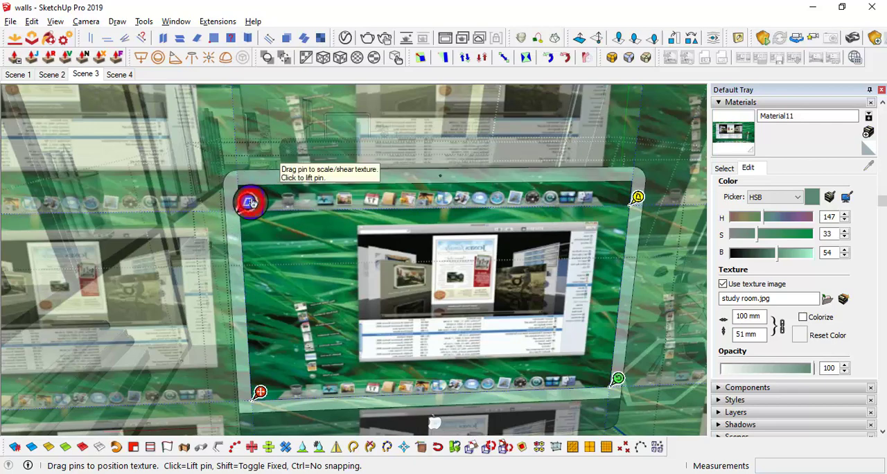
pyautogui.moveTo(251, 202); pyautogui.dragTo(246, 177)
pyautogui.scroll(-3, 277, 185)
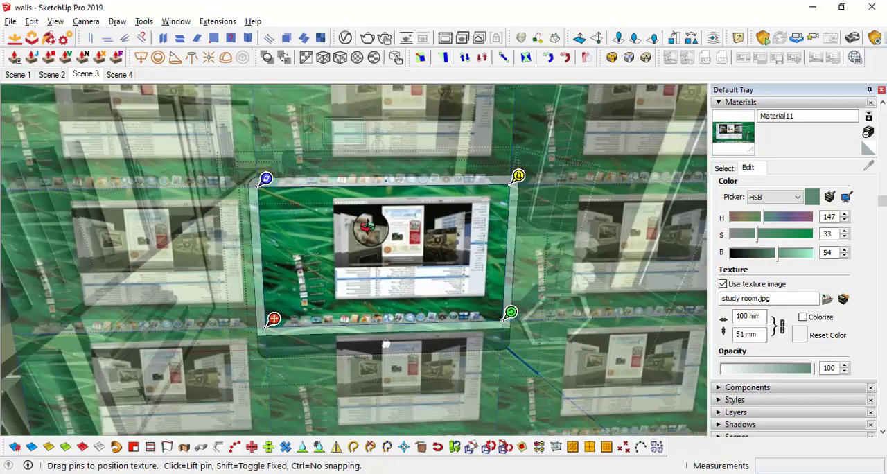
pyautogui.moveTo(370, 230); pyautogui.dragTo(398, 230, button='middle')
pyautogui.press('Return')
pyautogui.scroll(-2, 451, 251)
pyautogui.moveTo(454, 255); pyautogui.dragTo(536, 348, button='middle')
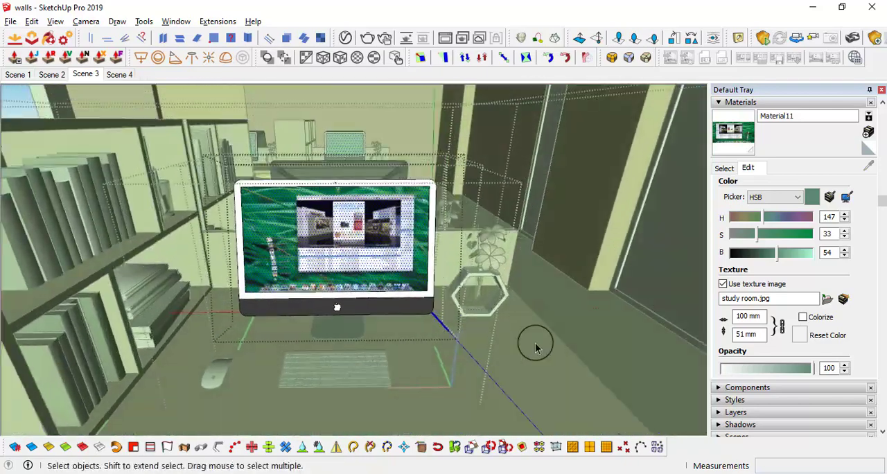
pyautogui.scroll(-3, 538, 291)
pyautogui.moveTo(541, 289); pyautogui.dragTo(459, 293, button='middle')
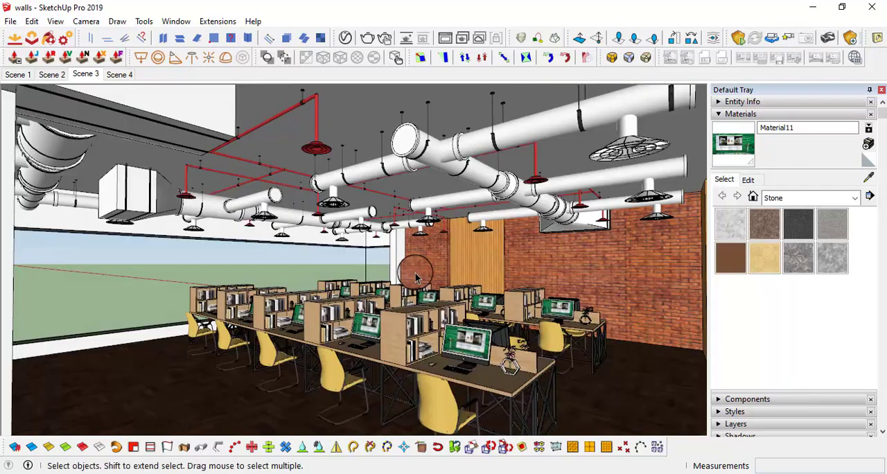
pyautogui.scroll(3, 415, 269)
pyautogui.moveTo(416, 269); pyautogui.dragTo(408, 270, button='middle')
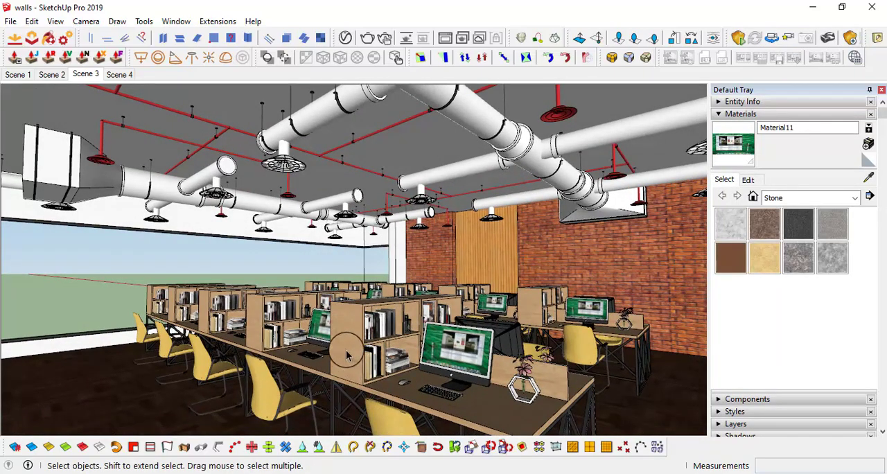
# Examine the furnished office from several angles, checking the chairs, desks, shelves and monitor screens
pyautogui.moveTo(347, 355); pyautogui.dragTo(310, 353, button='middle')
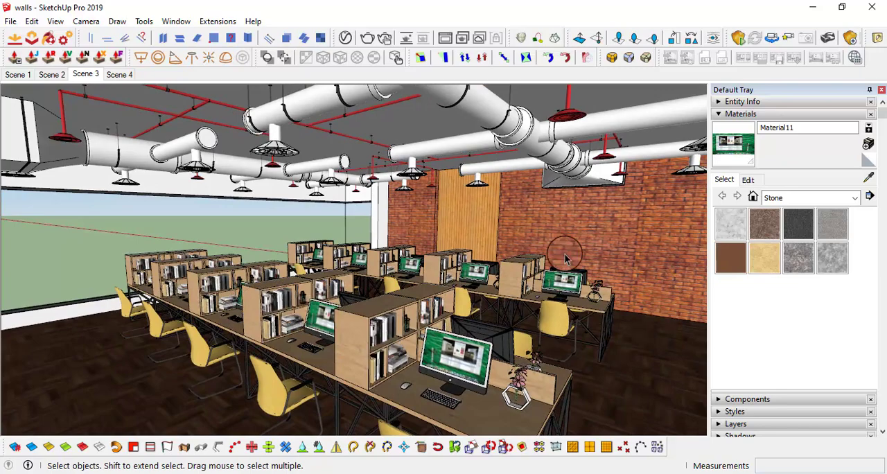
pyautogui.moveTo(498, 226); pyautogui.dragTo(430, 311, button='middle')
pyautogui.moveTo(466, 233); pyautogui.dragTo(498, 229, button='middle')
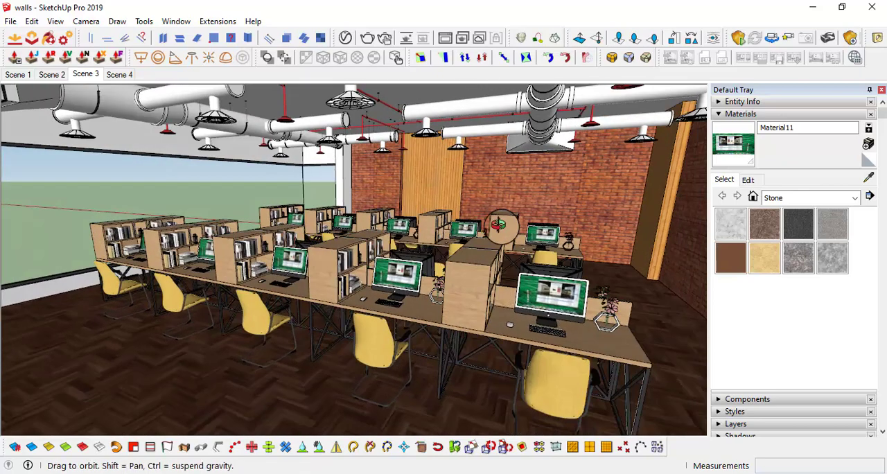
pyautogui.moveTo(520, 187); pyautogui.dragTo(325, 133, button='middle')
pyautogui.moveTo(361, 179)
pyautogui.mouseDown(button='middle')
pyautogui.moveTo(368, 190)
pyautogui.moveTo(352, 177)
pyautogui.mouseUp(button='middle')
pyautogui.moveTo(487, 210)
pyautogui.mouseDown(button='middle')
pyautogui.moveTo(469, 204)
pyautogui.moveTo(471, 215)
pyautogui.mouseUp(button='middle')
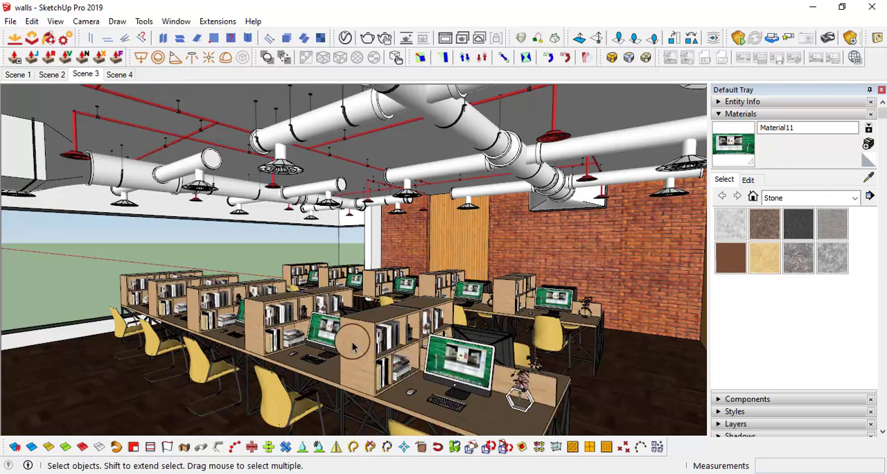
pyautogui.moveTo(308, 291); pyautogui.dragTo(431, 284, button='middle')
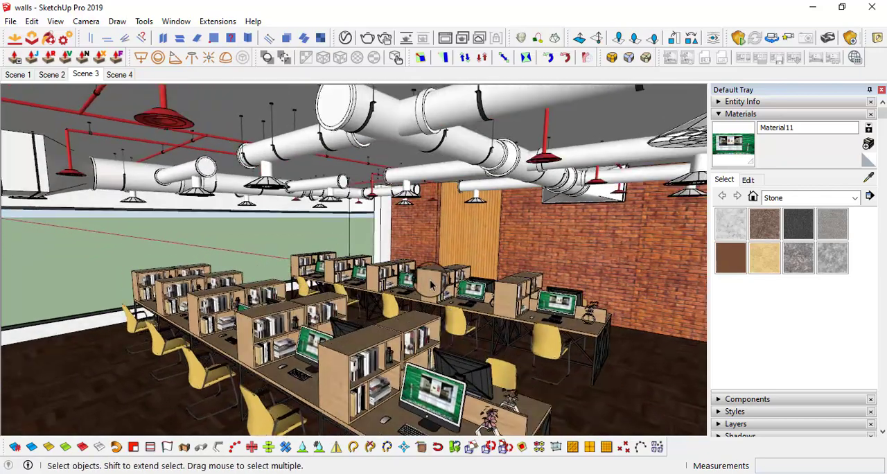
pyautogui.moveTo(303, 333); pyautogui.dragTo(275, 358, button='middle')
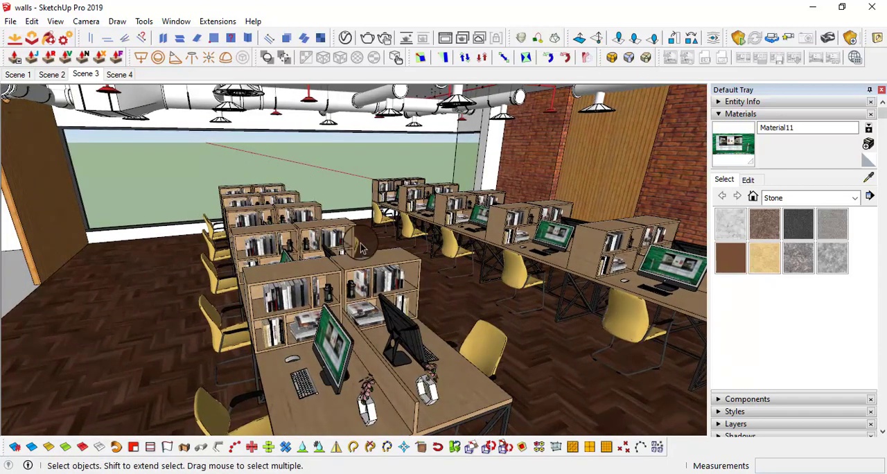
pyautogui.moveTo(362, 275); pyautogui.dragTo(400, 273, button='middle')
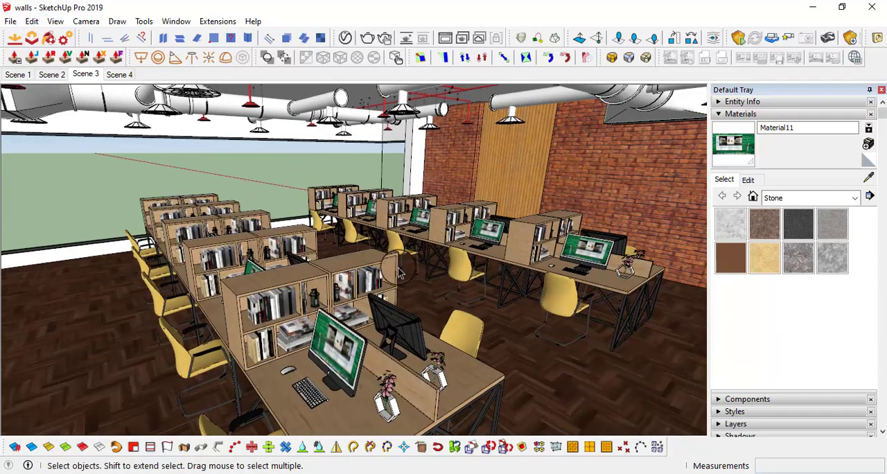
pyautogui.moveTo(539, 228); pyautogui.dragTo(461, 201, button='middle')
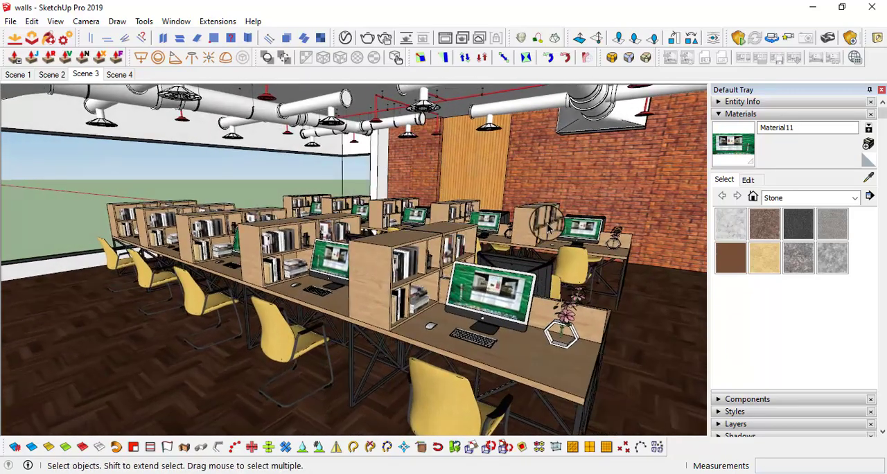
pyautogui.moveTo(425, 289); pyautogui.dragTo(388, 272, button='middle')
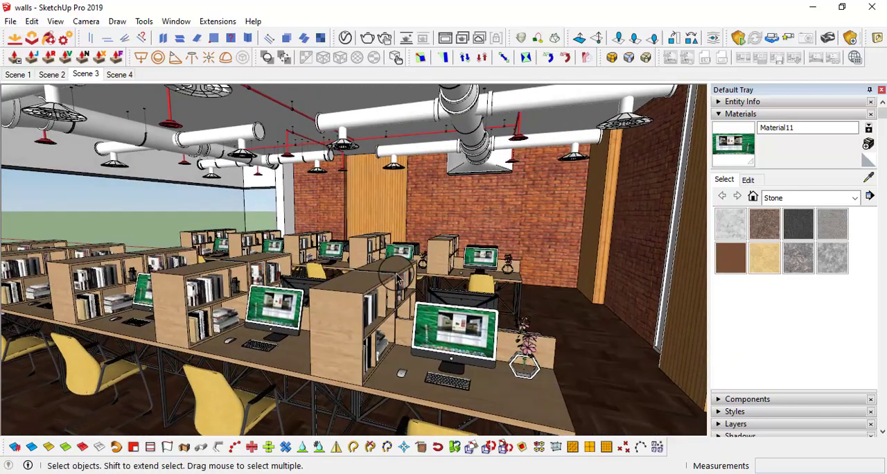
# Place a guide line 1' inside the open end of the nearest desk row, parallel to the desktop's end edge
pyautogui.moveTo(445, 341); pyautogui.dragTo(485, 276, button='middle')
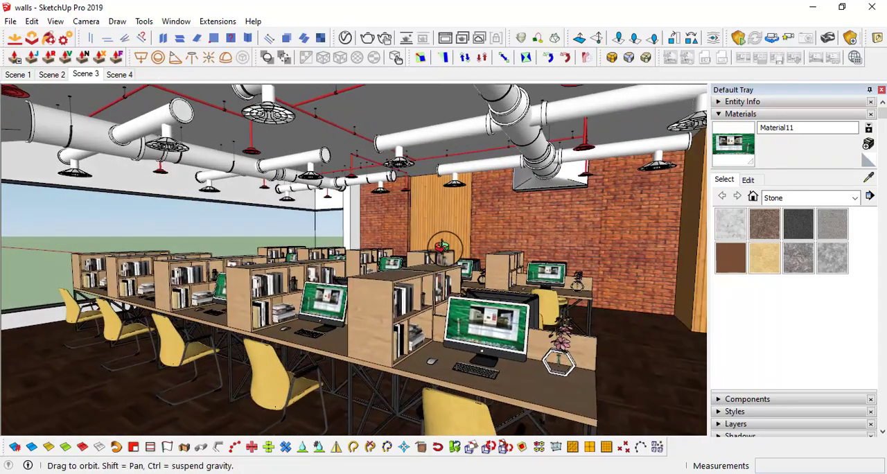
pyautogui.moveTo(449, 262); pyautogui.dragTo(272, 373, button='middle')
pyautogui.moveTo(267, 371); pyautogui.dragTo(365, 295, button='middle')
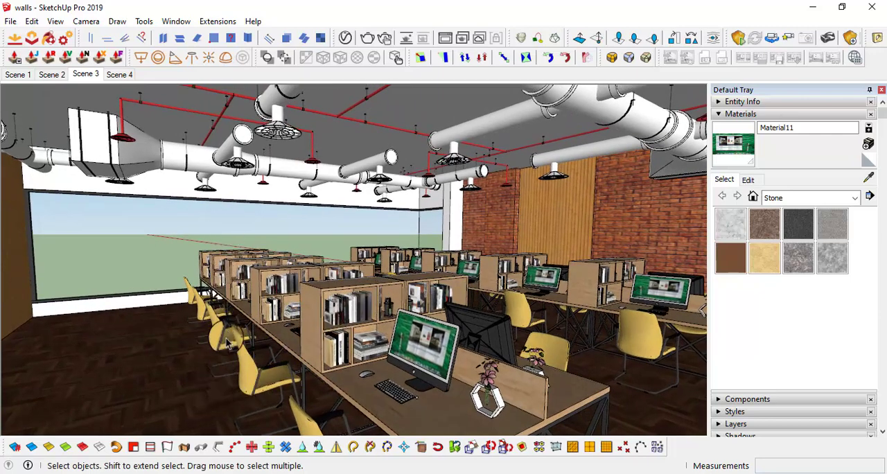
pyautogui.moveTo(453, 347); pyautogui.dragTo(386, 347, button='middle')
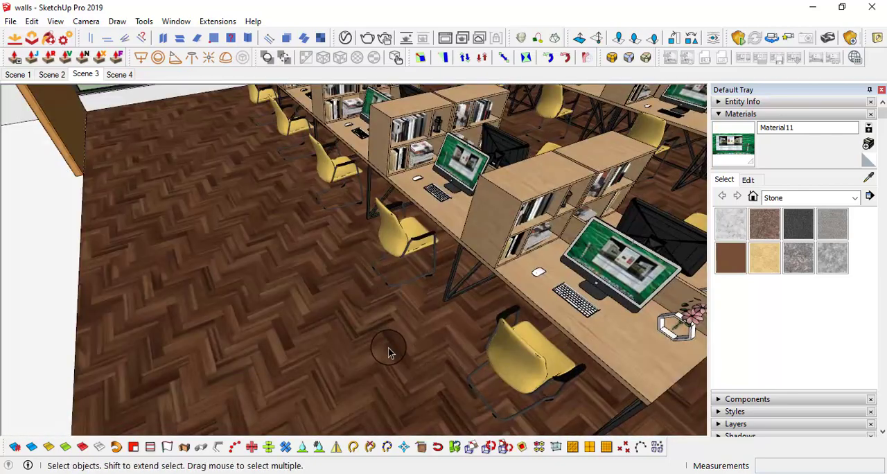
pyautogui.press('l')
pyautogui.moveTo(603, 301)
pyautogui.mouseDown(button='middle')
pyautogui.moveTo(446, 321)
pyautogui.moveTo(588, 307)
pyautogui.moveTo(459, 274)
pyautogui.moveTo(494, 297)
pyautogui.moveTo(440, 277)
pyautogui.moveTo(453, 311)
pyautogui.moveTo(468, 281)
pyautogui.moveTo(453, 316)
pyautogui.mouseUp(button='middle')
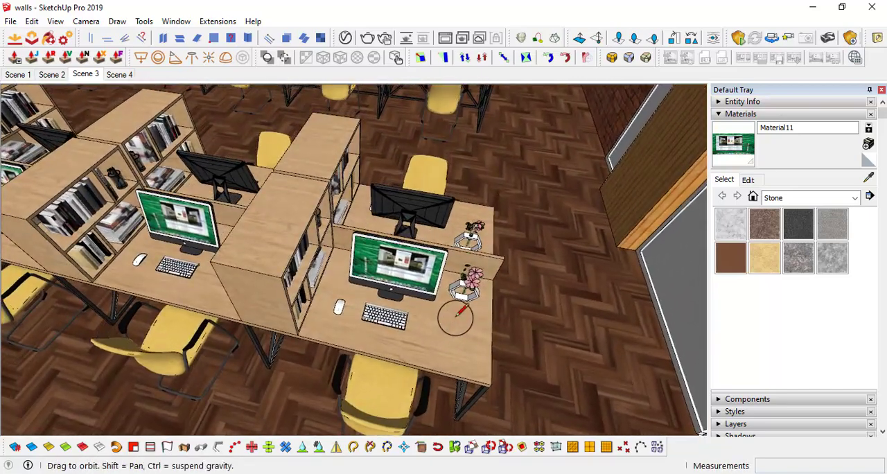
pyautogui.press('t')
pyautogui.scroll(2, 485, 324)
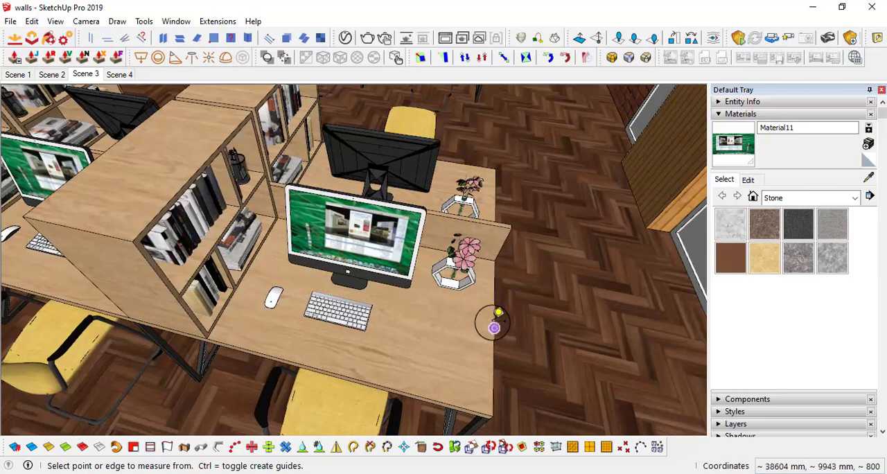
pyautogui.click(492, 322)
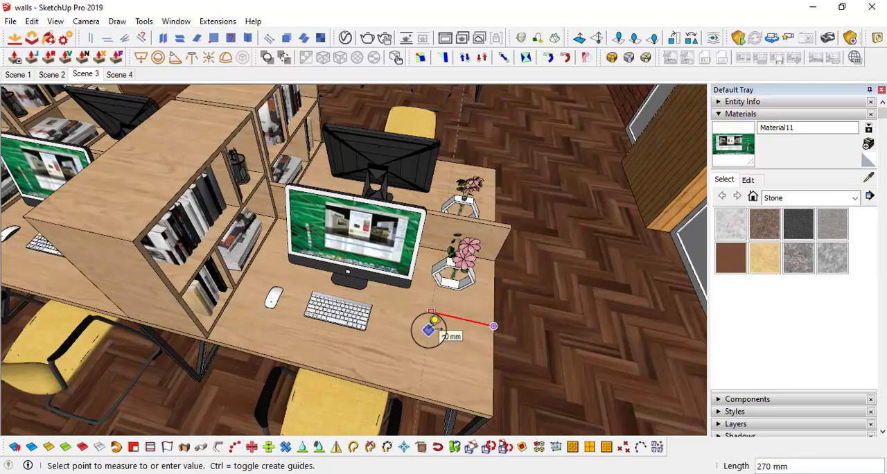
pyautogui.press('Return')
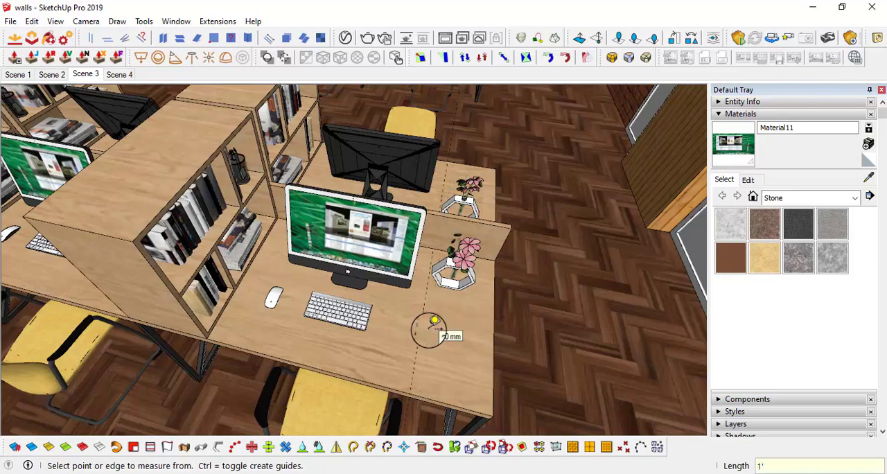
# Place a guide line across the bookcase tops at the window end of the same desk row
pyautogui.scroll(-2, 443, 322)
pyautogui.keyDown('shift'); pyautogui.moveTo(160, 261); pyautogui.dragTo(443, 316, button='middle'); pyautogui.keyUp('shift')
pyautogui.keyDown('shift'); pyautogui.moveTo(203, 269); pyautogui.dragTo(416, 233, button='middle'); pyautogui.keyUp('shift')
pyautogui.scroll(2, 231, 237)
pyautogui.click(201, 261)
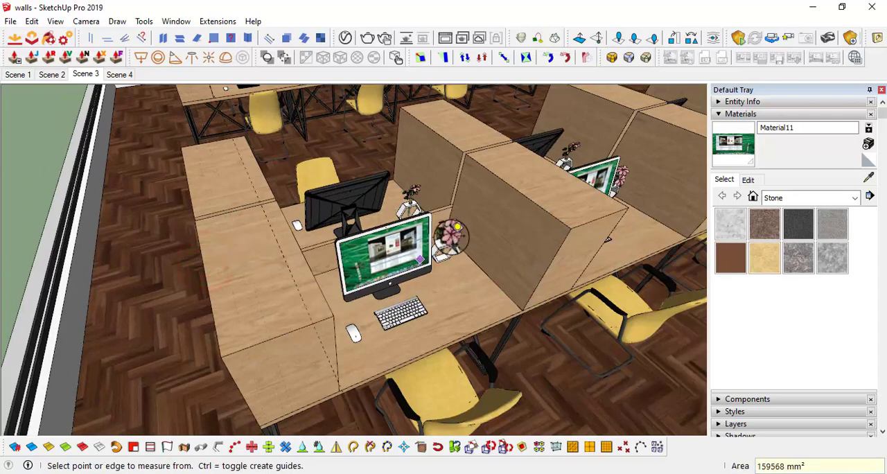
# Place guide lines 9" inside the outer side edges of the two back-to-back bookcases at the window end
pyautogui.moveTo(451, 238); pyautogui.dragTo(208, 264, button='middle')
pyautogui.keyDown('shift'); pyautogui.moveTo(208, 263); pyautogui.dragTo(200, 178, button='middle'); pyautogui.keyUp('shift')
pyautogui.click(138, 206)
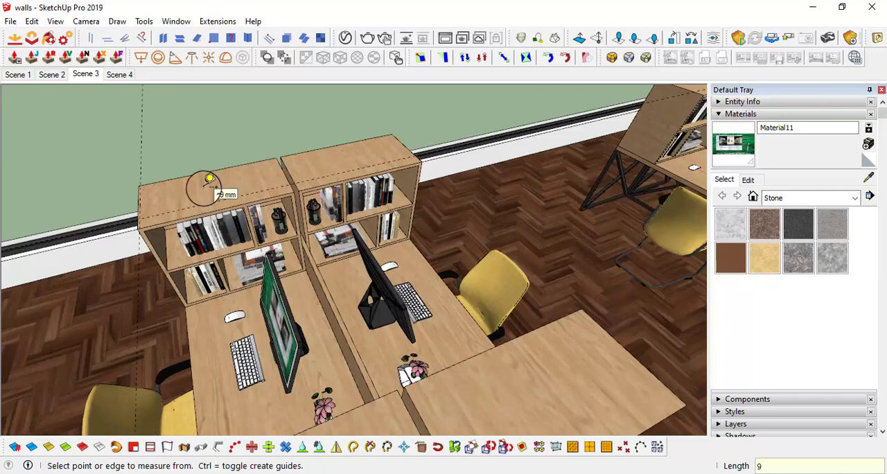
pyautogui.moveTo(208, 179); pyautogui.dragTo(182, 185, button='middle')
pyautogui.scroll(3, 427, 141)
pyautogui.moveTo(426, 143); pyautogui.dragTo(388, 153, button='middle')
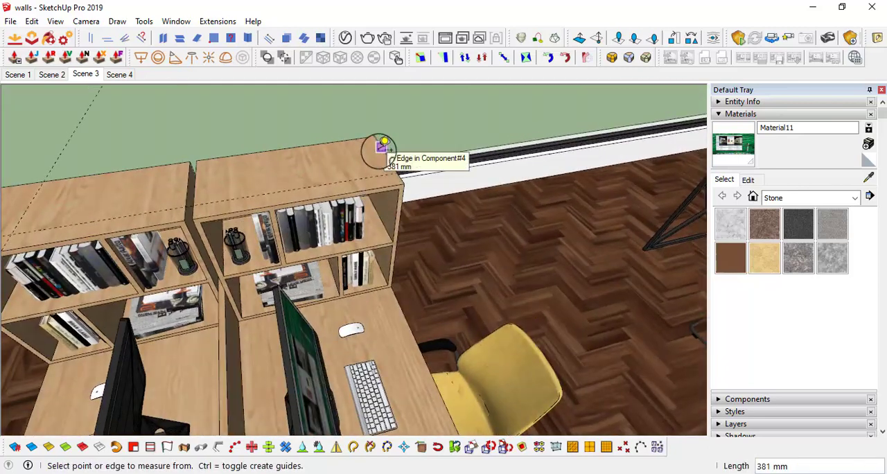
pyautogui.click(379, 150)
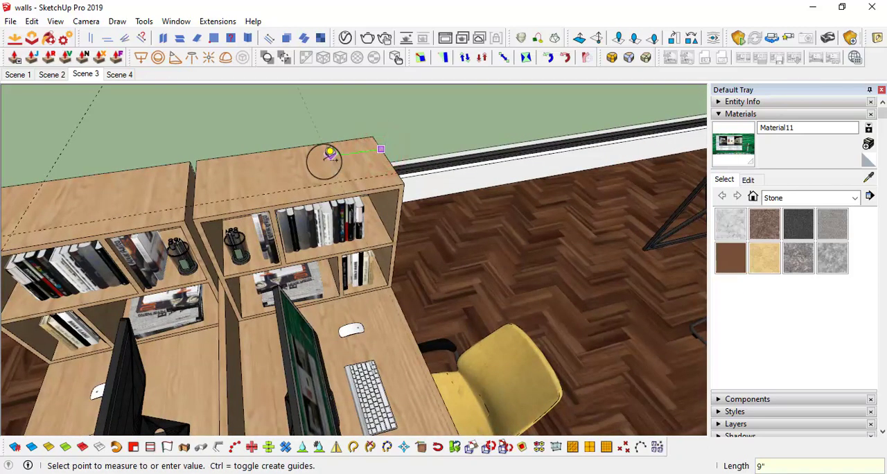
pyautogui.scroll(-3, 293, 225)
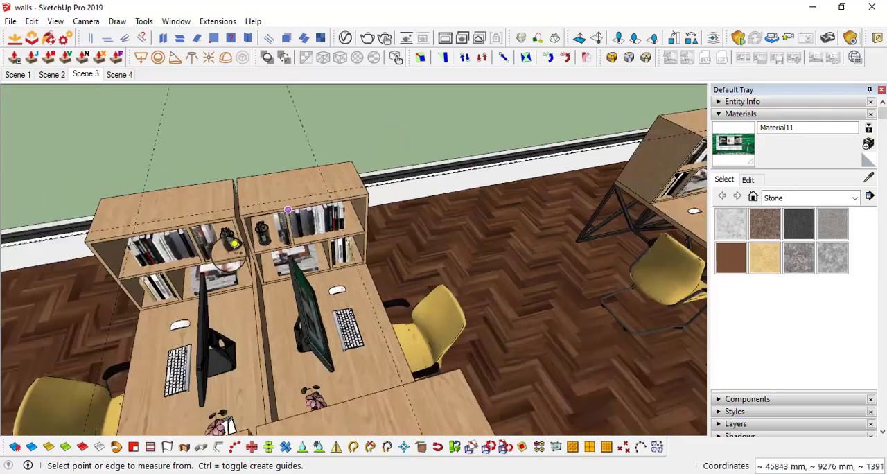
# Draw a rectangle above the desk row from the guide intersection on the window-end bookcase to the guides at the opposite end
pyautogui.moveTo(292, 225); pyautogui.dragTo(397, 303, button='middle')
pyautogui.scroll(-3, 453, 225)
pyautogui.scroll(4, 397, 303)
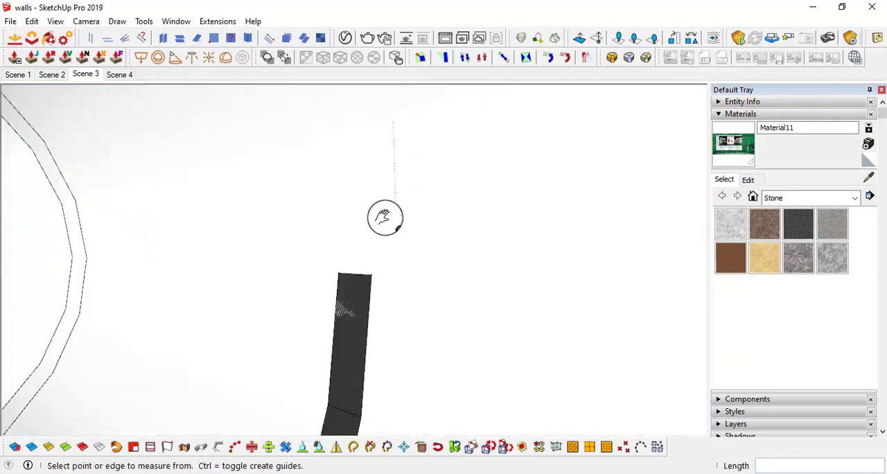
pyautogui.moveTo(383, 218); pyautogui.dragTo(352, 321, button='middle')
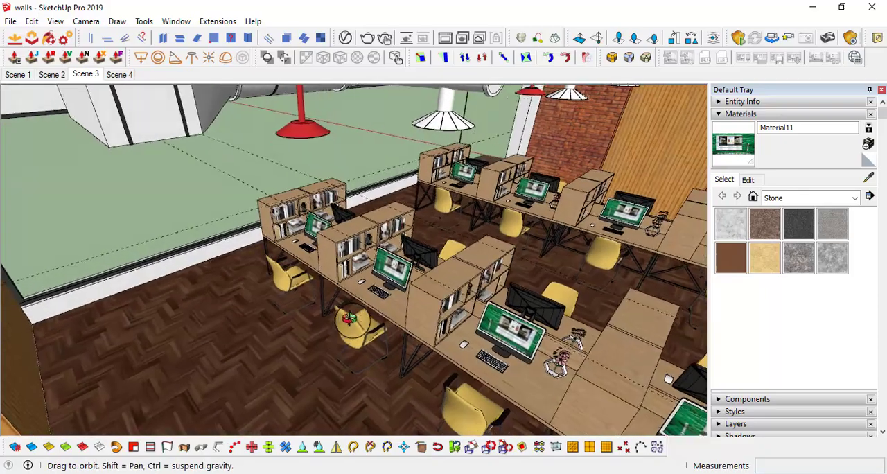
pyautogui.keyDown('shift'); pyautogui.moveTo(416, 301); pyautogui.dragTo(180, 197, button='middle'); pyautogui.keyUp('shift')
pyautogui.press('r')
pyautogui.scroll(4, 180, 201)
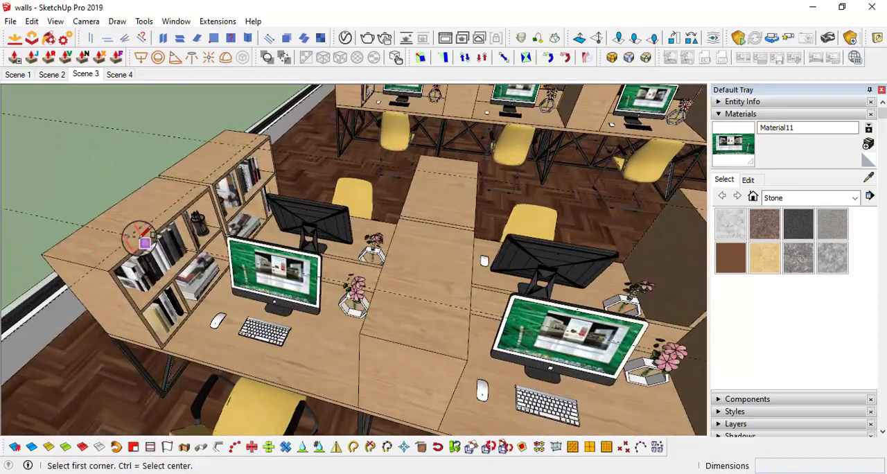
pyautogui.click(135, 233)
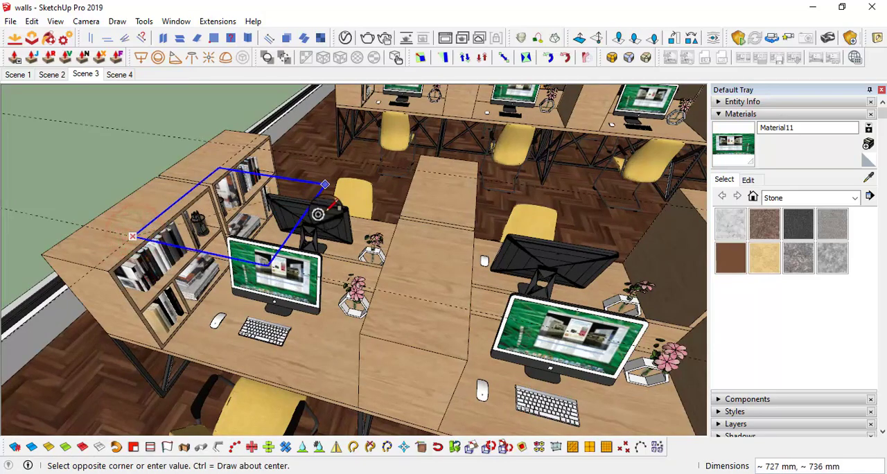
pyautogui.scroll(-3, 318, 215)
pyautogui.keyDown('shift'); pyautogui.moveTo(558, 229); pyautogui.dragTo(216, 148, button='middle'); pyautogui.keyUp('shift')
pyautogui.scroll(-3, 247, 157)
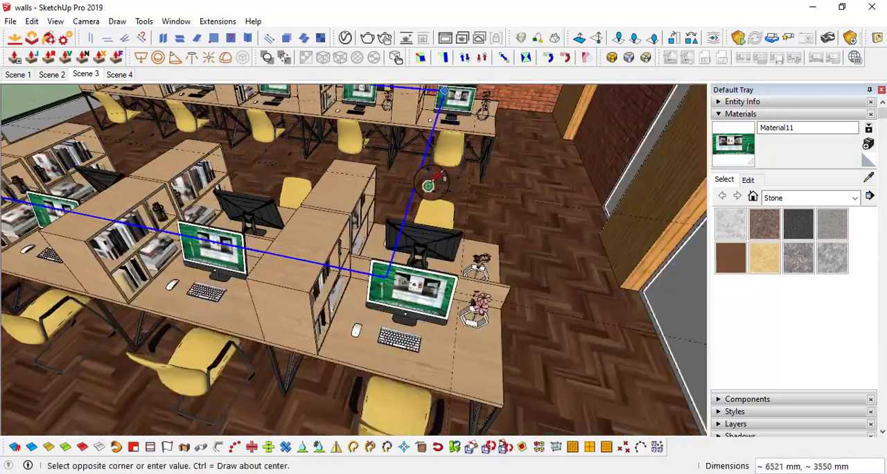
pyautogui.moveTo(428, 185); pyautogui.dragTo(413, 242, button='middle')
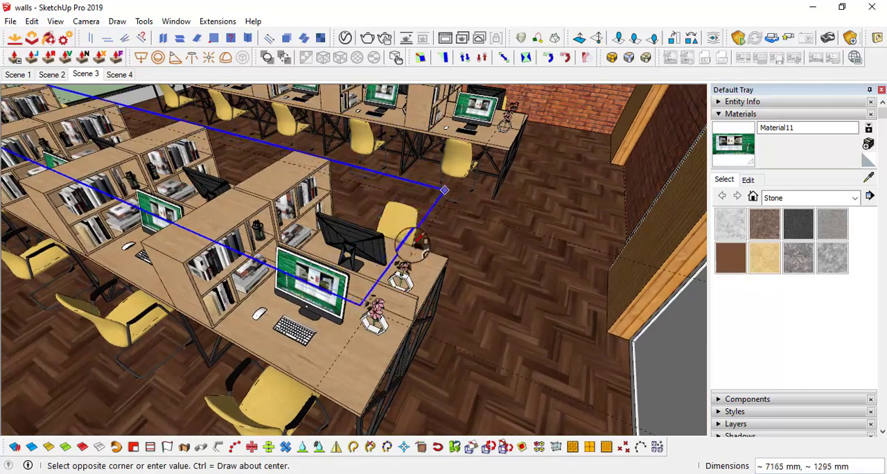
pyautogui.scroll(3, 388, 215)
pyautogui.click(364, 188)
# Move the rectangle's short edge at the open desk end outward to line up with the end guide
pyautogui.moveTo(364, 188); pyautogui.dragTo(399, 198, button='middle')
pyautogui.press('space')
pyautogui.press('m')
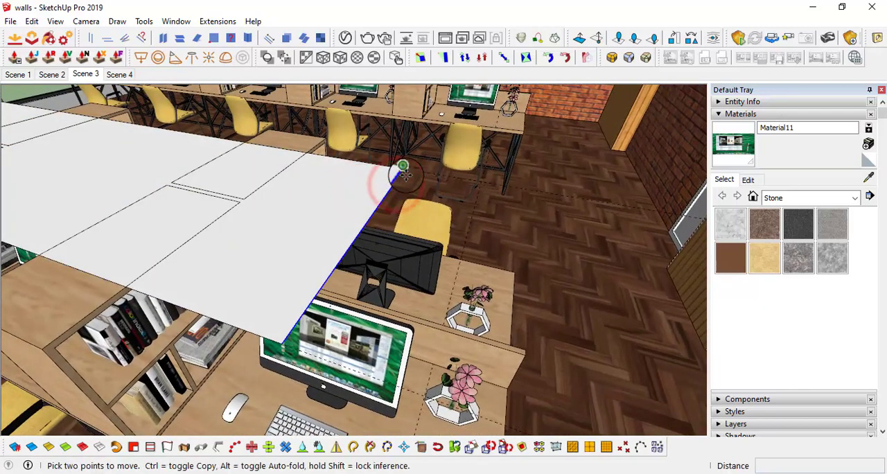
pyautogui.click(403, 172)
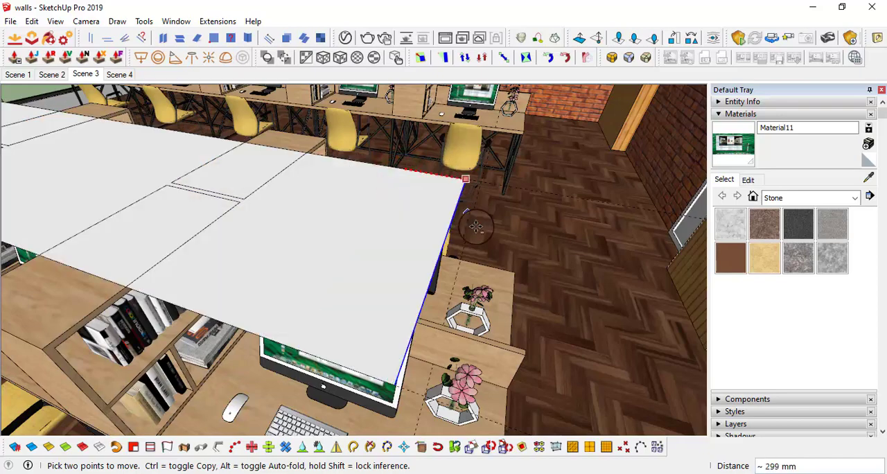
pyautogui.moveTo(476, 227)
pyautogui.mouseDown(button='middle')
pyautogui.moveTo(462, 210)
pyautogui.moveTo(431, 309)
pyautogui.moveTo(425, 289)
pyautogui.moveTo(415, 347)
pyautogui.moveTo(402, 356)
pyautogui.moveTo(408, 369)
pyautogui.moveTo(361, 321)
pyautogui.moveTo(334, 340)
pyautogui.moveTo(485, 343)
pyautogui.mouseUp(button='middle')
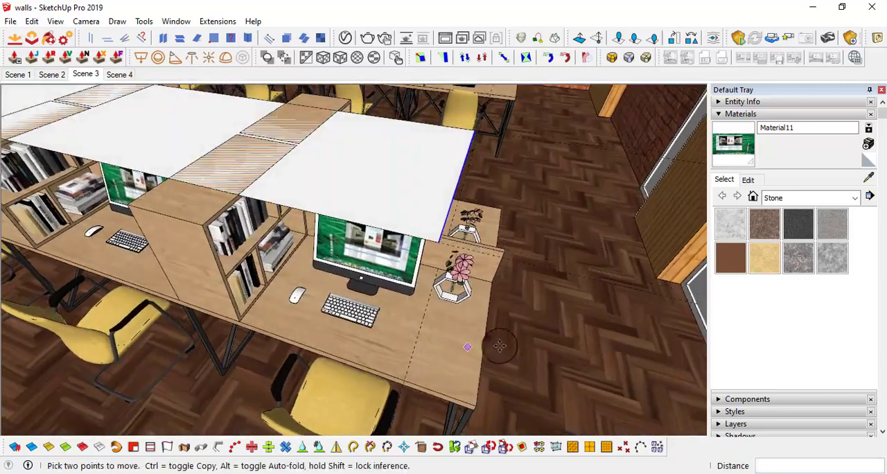
# Erase the guide lines around the desk row
pyautogui.press('e')
pyautogui.click(567, 269)
pyautogui.click(588, 146)
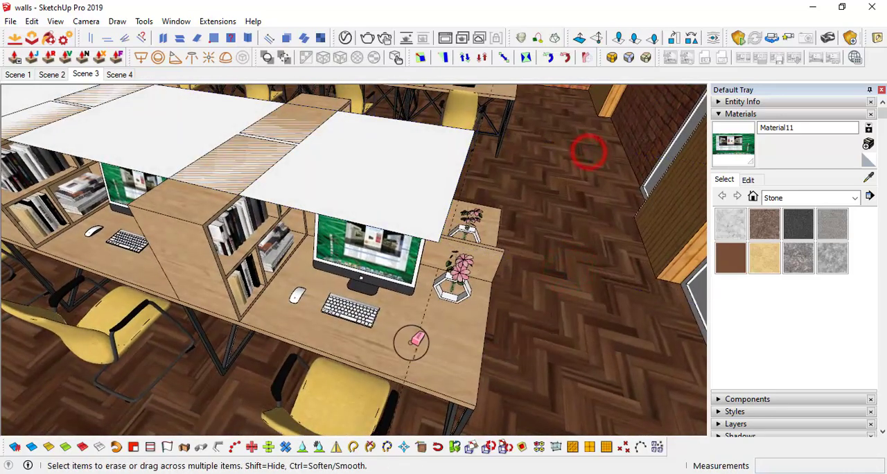
pyautogui.click(413, 343)
pyautogui.scroll(-3, 441, 336)
pyautogui.moveTo(439, 335)
pyautogui.mouseDown(button='middle')
pyautogui.moveTo(377, 268)
pyautogui.moveTo(414, 218)
pyautogui.mouseUp(button='middle')
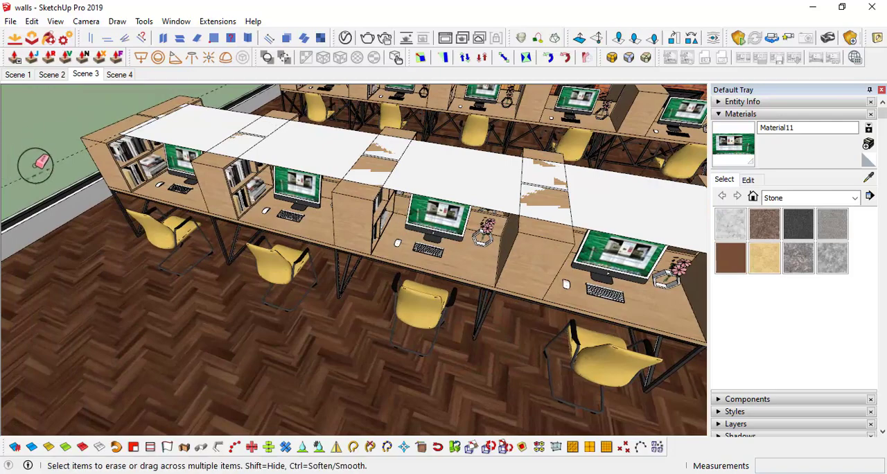
pyautogui.moveTo(43, 173)
pyautogui.mouseDown(button='middle')
pyautogui.moveTo(229, 170)
pyautogui.moveTo(277, 249)
pyautogui.moveTo(342, 267)
pyautogui.mouseUp(button='middle')
# Offset the rectangle's outline inward by 3" and delete the inner face to leave a narrow border
pyautogui.scroll(2, 342, 263)
pyautogui.press('f')
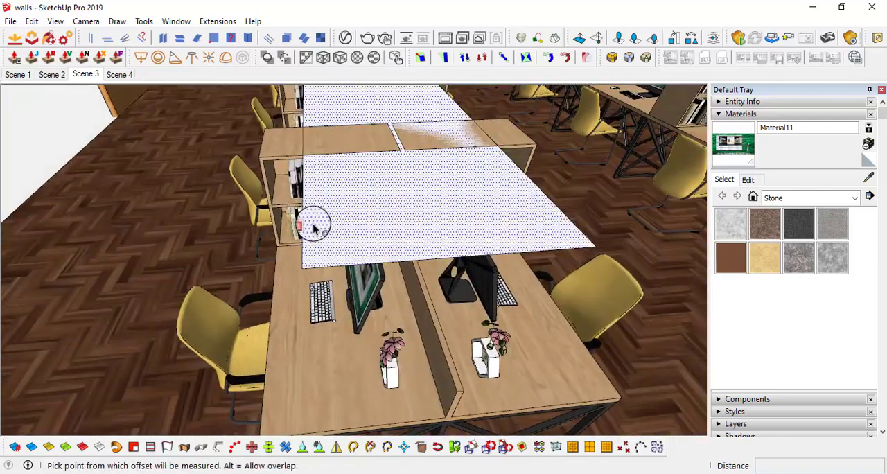
pyautogui.click(313, 229)
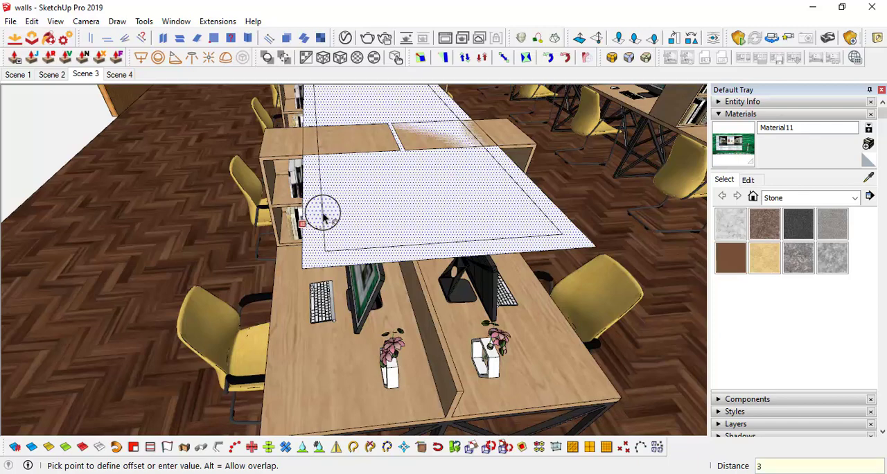
pyautogui.press('Return')
pyautogui.moveTo(323, 217); pyautogui.dragTo(409, 232, button='middle')
pyautogui.press('Delete')
# Extrude the rectangular border face upward by about 76 mm
pyautogui.press('p')
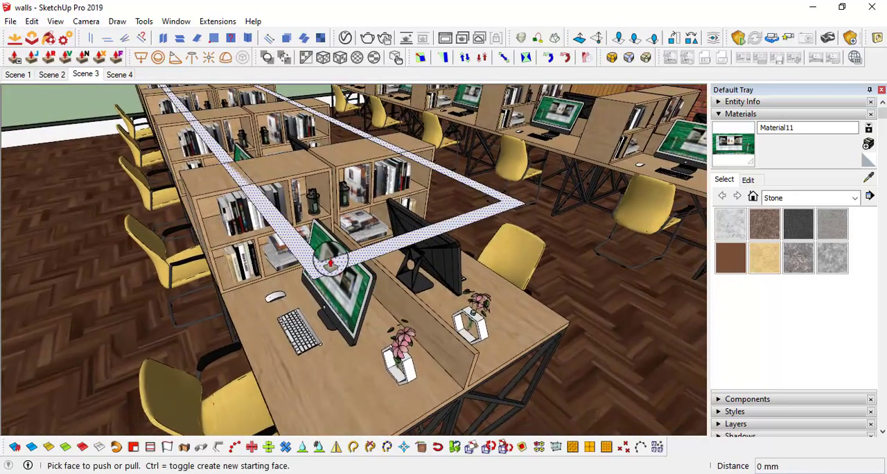
pyautogui.click(327, 257)
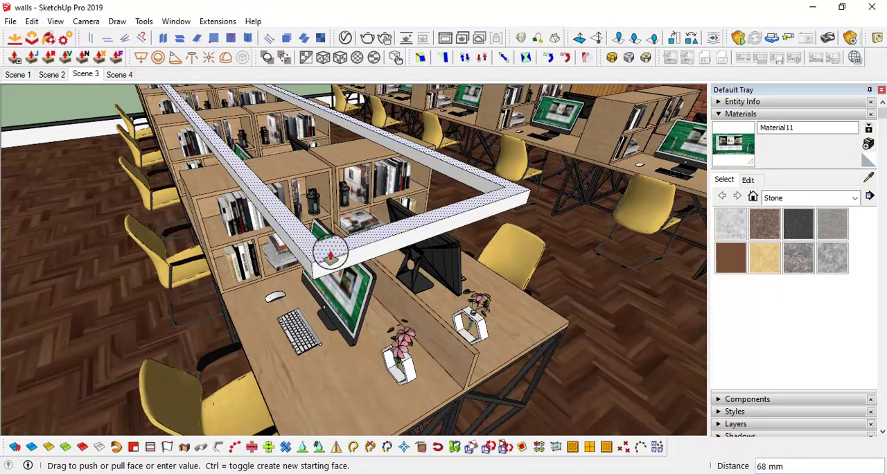
pyautogui.click(331, 257)
pyautogui.scroll(-2, 333, 254)
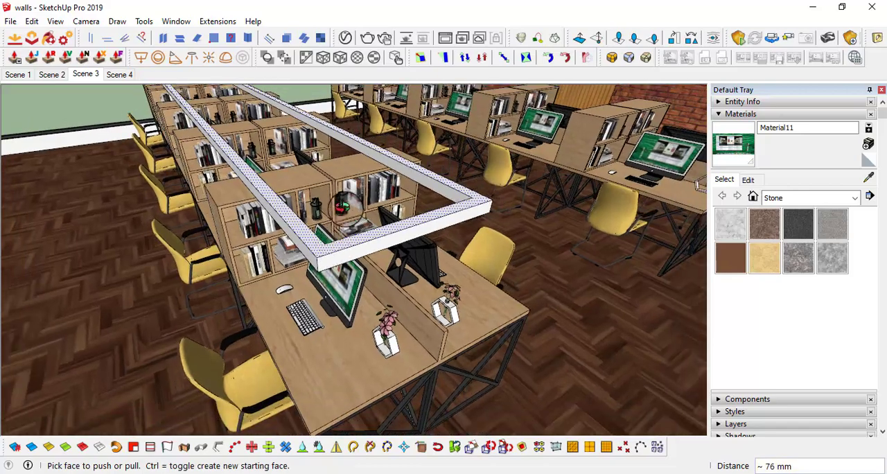
# Select the whole rectangular frame above the desks and make it a group
pyautogui.moveTo(338, 210)
pyautogui.mouseDown(button='middle')
pyautogui.moveTo(368, 85)
pyautogui.moveTo(375, 145)
pyautogui.moveTo(340, 242)
pyautogui.moveTo(351, 220)
pyautogui.mouseUp(button='middle')
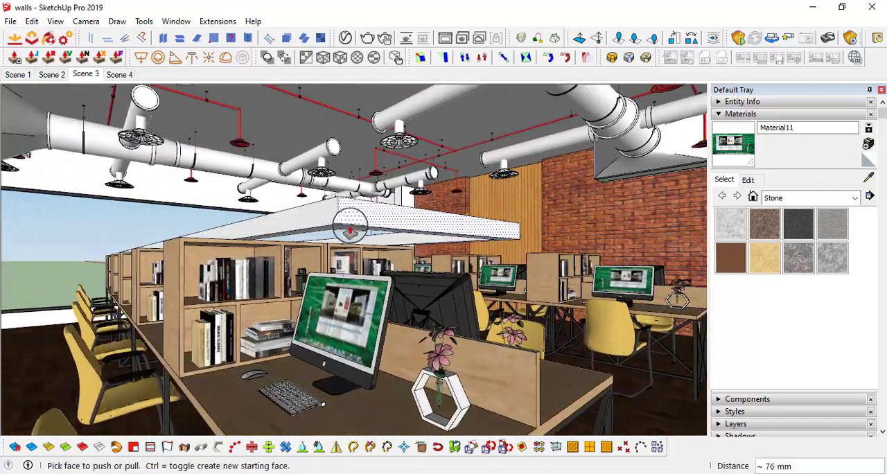
pyautogui.press('space')
pyautogui.click(350, 211)
pyautogui.rightClick(350, 212)
pyautogui.click(412, 288)
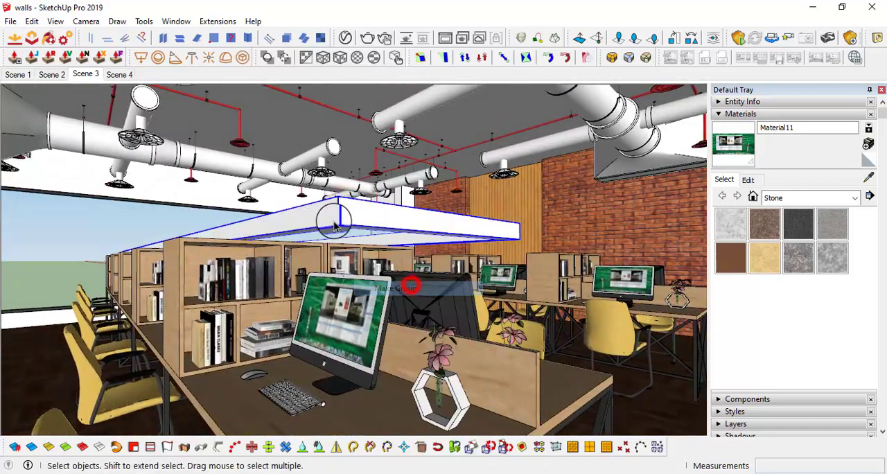
# Open the frame's group and offset the outer outline of its underside face inward by 10 mm
pyautogui.scroll(2, 341, 211)
pyautogui.doubleClick(347, 206)
pyautogui.moveTo(345, 220); pyautogui.dragTo(363, 215, button='middle')
pyautogui.scroll(5, 362, 213)
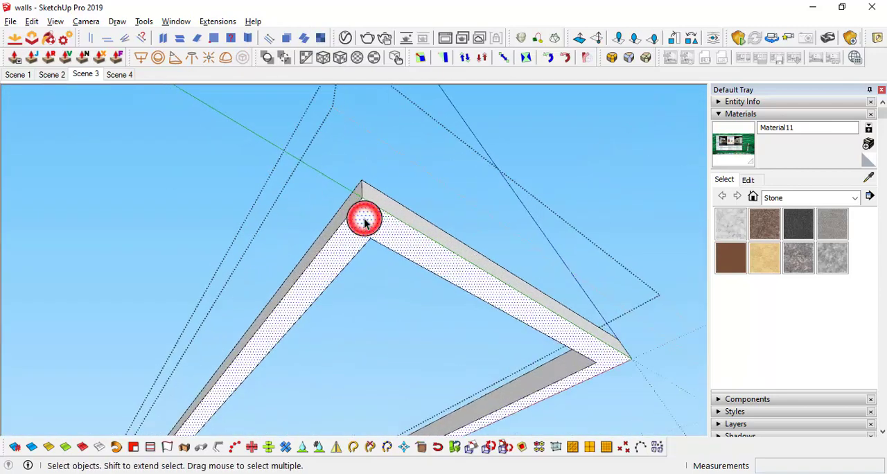
pyautogui.press('f')
pyautogui.click(348, 211)
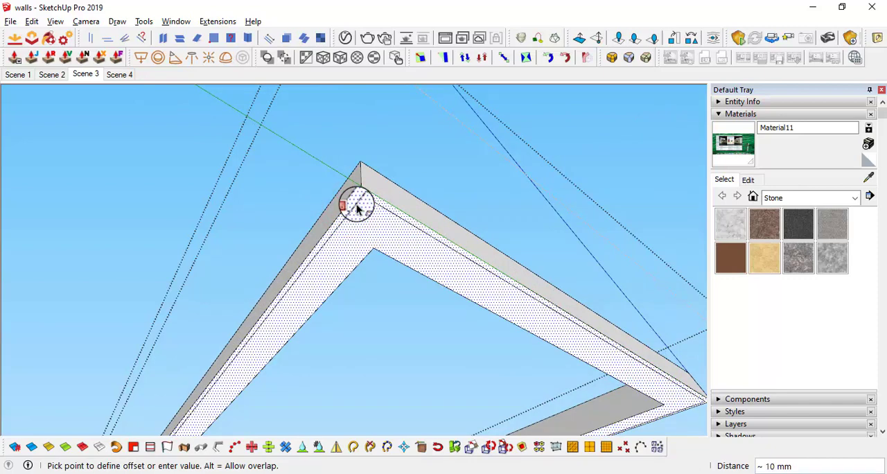
pyautogui.click(357, 208)
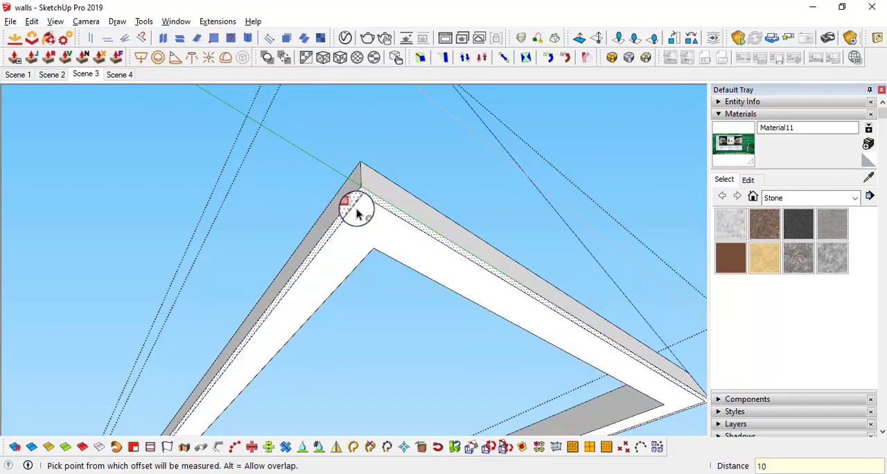
pyautogui.press('Return')
# Offset the inner part of the frame's underside face inward by 65 mm to leave a thin inner rim
pyautogui.scroll(2, 351, 260)
pyautogui.press('space')
pyautogui.click(371, 244)
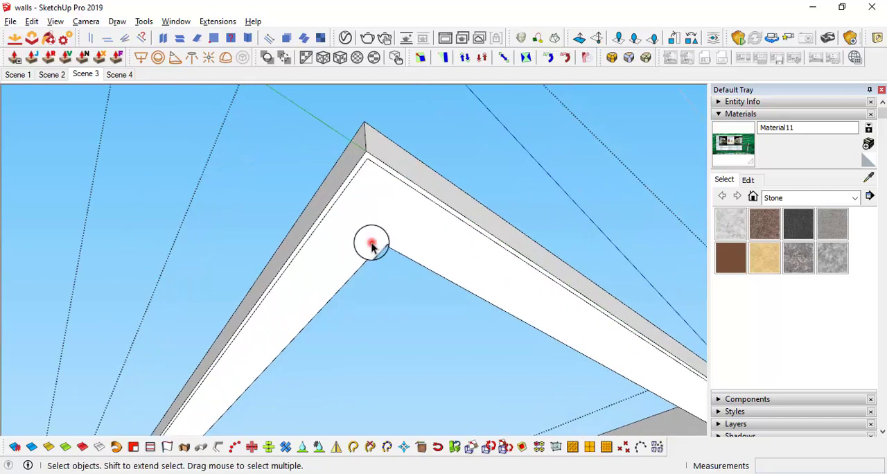
pyautogui.press('f')
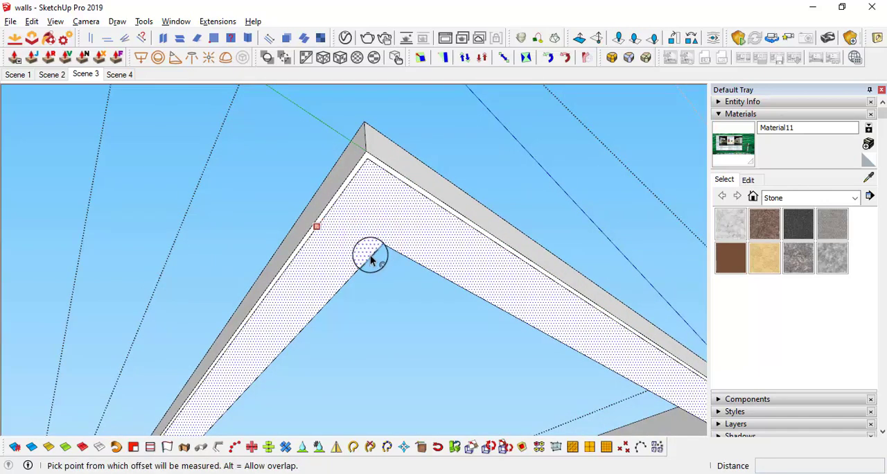
pyautogui.click(337, 219)
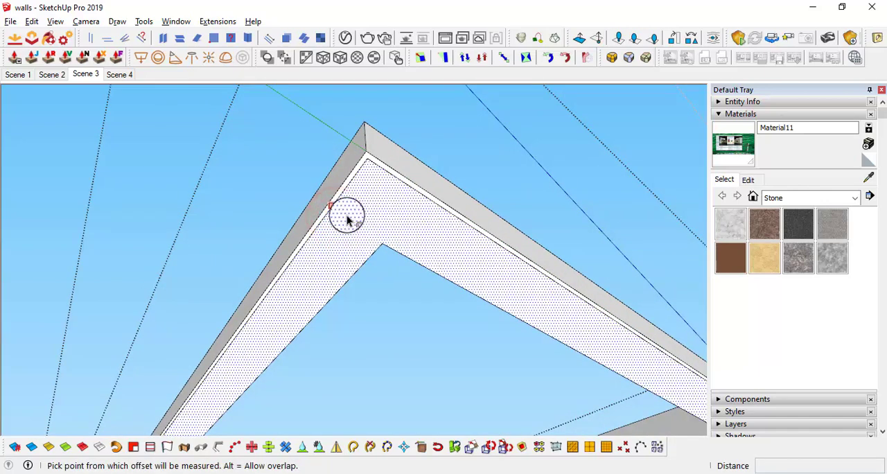
pyautogui.click(344, 214)
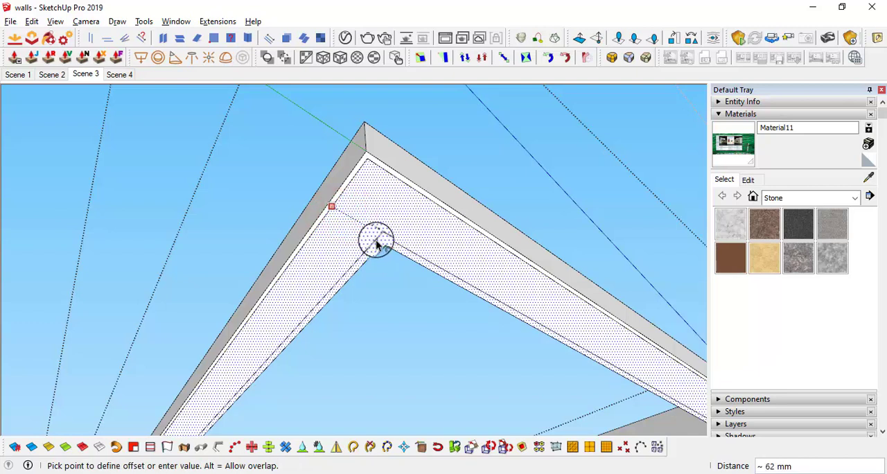
pyautogui.click(376, 243)
pyautogui.write('6')
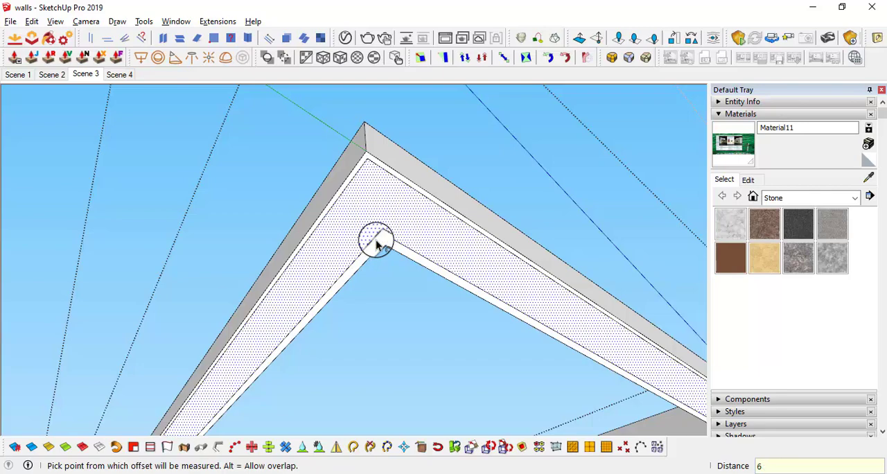
pyautogui.write('5')
pyautogui.press('Return')
pyautogui.press('space')
# Recess the middle band of the frame's underside with Push/Pull between the outer and inner rims
pyautogui.click(366, 204)
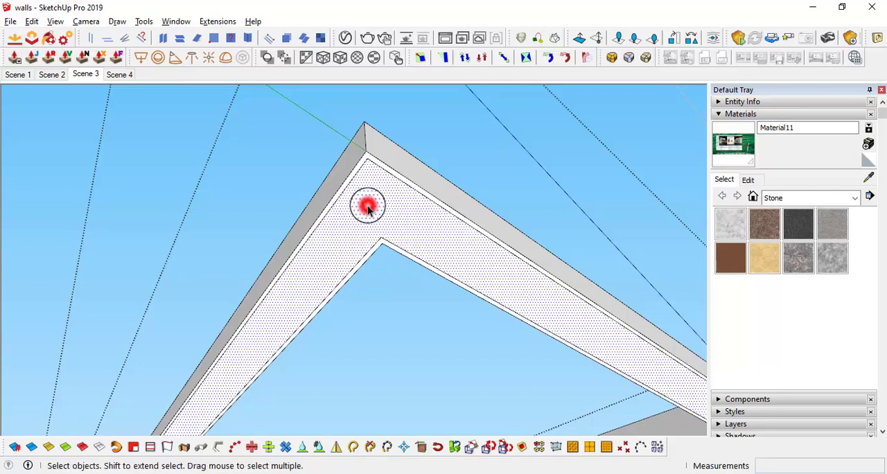
pyautogui.moveTo(365, 203); pyautogui.dragTo(384, 270, button='middle')
pyautogui.press('p')
pyautogui.click(323, 259)
pyautogui.click(323, 257)
pyautogui.press('space')
# Start a new material for the recessed underside band and give it a pale yellow colour of RGB 255, 255, 207
pyautogui.moveTo(397, 232); pyautogui.dragTo(450, 149, button='middle')
pyautogui.click(418, 118)
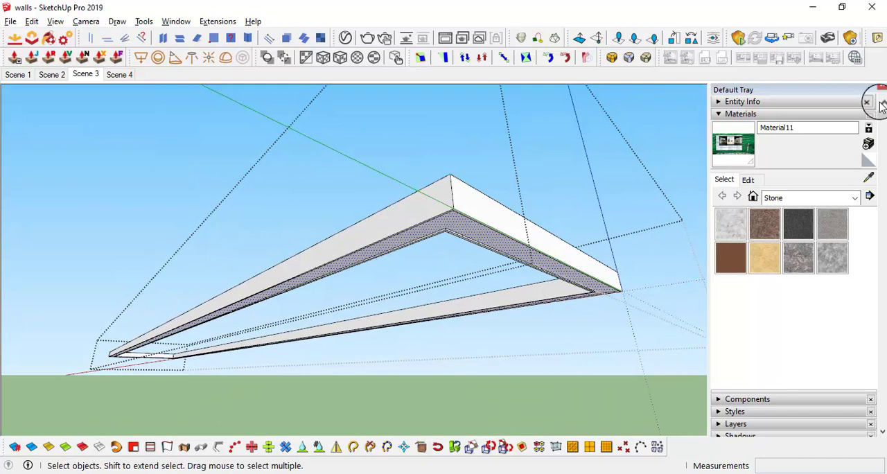
pyautogui.click(866, 161)
pyautogui.click(867, 142)
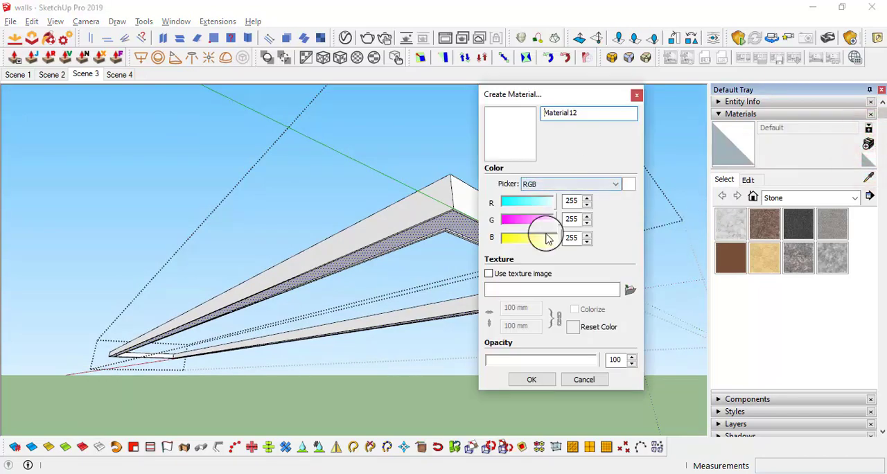
pyautogui.click(584, 184)
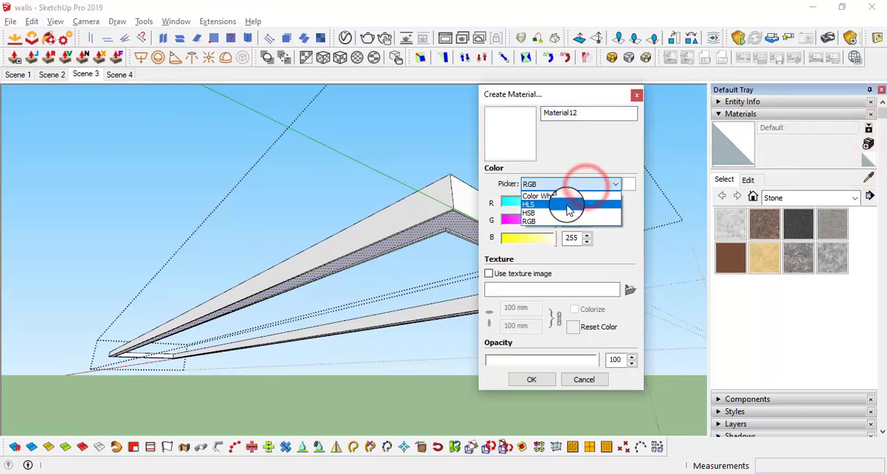
pyautogui.click(563, 147)
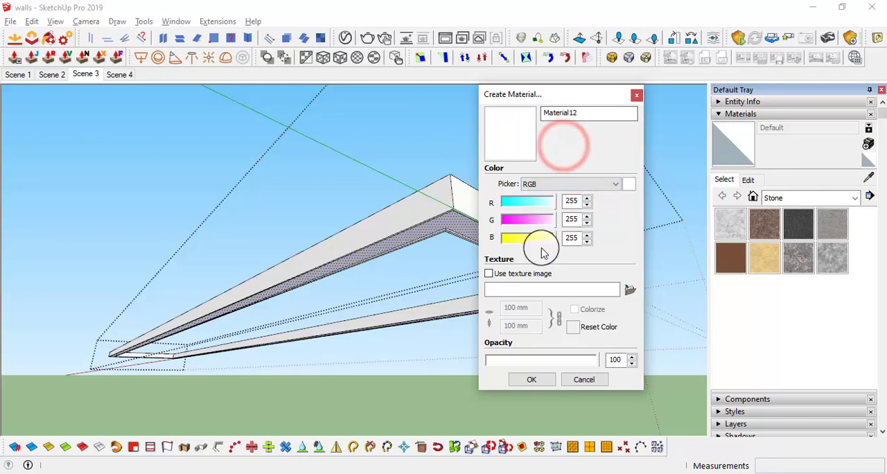
pyautogui.moveTo(551, 238); pyautogui.dragTo(546, 238)
# Name the pale yellow material "Material12 emissive" and create it
pyautogui.click(597, 113)
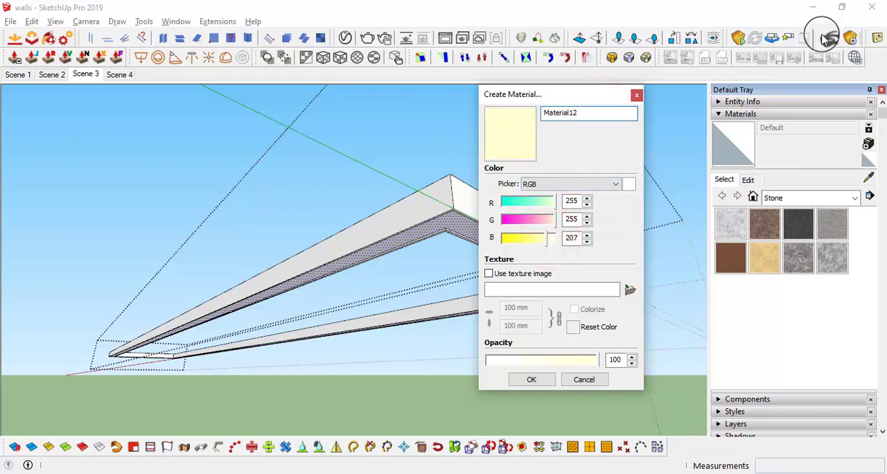
pyautogui.click(588, 113)
pyautogui.press('BackSpace')
pyautogui.press('BackSpace')
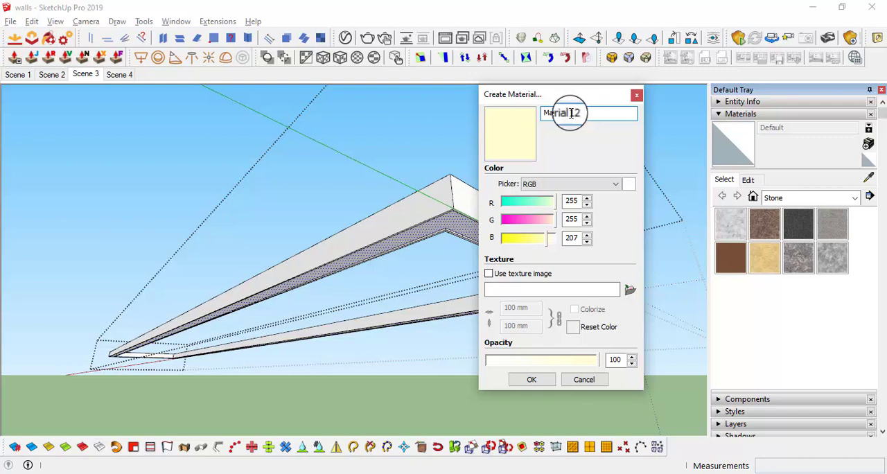
pyautogui.click(602, 113)
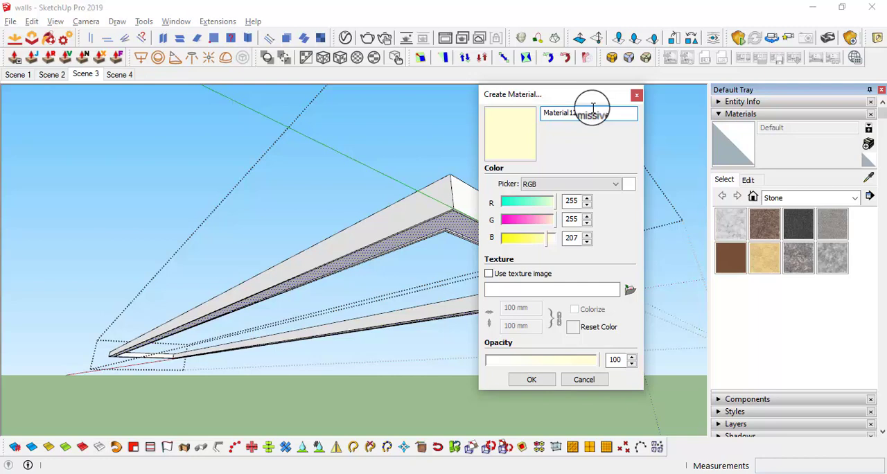
pyautogui.click(591, 218)
pyautogui.click(533, 382)
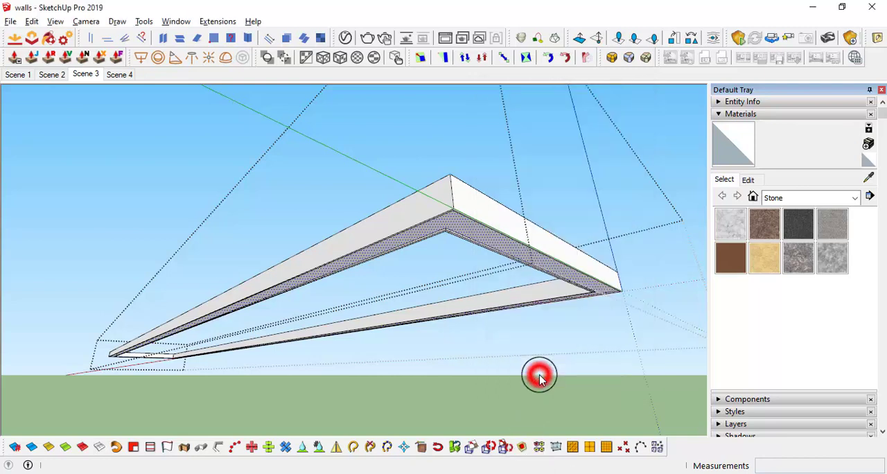
# Paint the recessed underside band with Material12 emissive and close the frame's group
pyautogui.moveTo(449, 225)
pyautogui.mouseDown(button='middle')
pyautogui.moveTo(449, 147)
pyautogui.moveTo(475, 263)
pyautogui.moveTo(476, 246)
pyautogui.mouseUp(button='middle')
pyautogui.click(451, 182)
pyautogui.scroll(2, 478, 245)
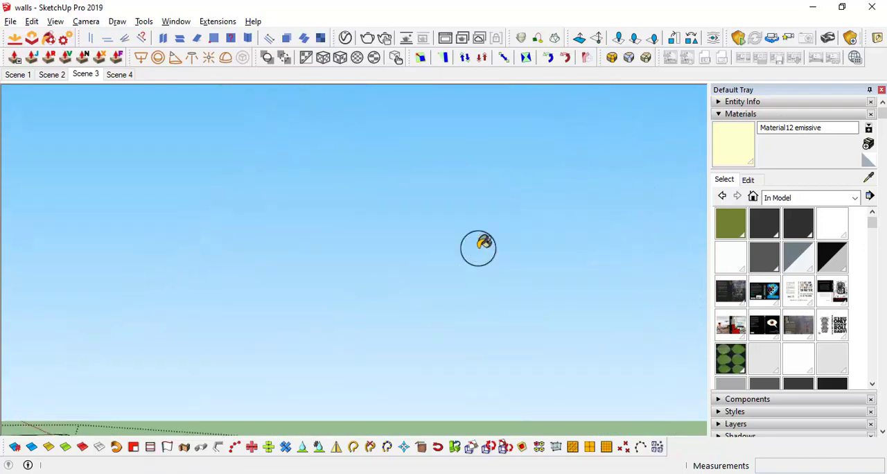
pyautogui.scroll(-2, 478, 247)
pyautogui.press('space')
pyautogui.scroll(-1, 621, 178)
pyautogui.click(655, 317)
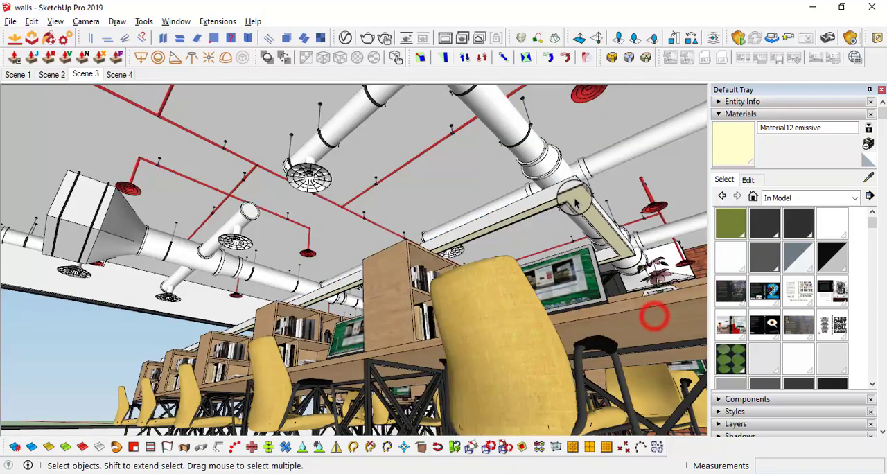
# Create a dark grey material named Material12 using the Color Wheel picker
pyautogui.moveTo(655, 317); pyautogui.dragTo(634, 340, button='middle')
pyautogui.scroll(1, 590, 187)
pyautogui.scroll(1, 590, 187)
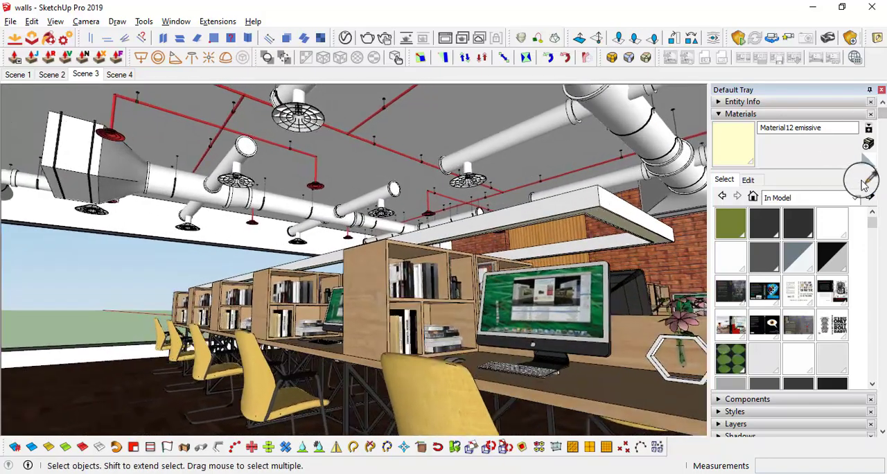
pyautogui.click(867, 161)
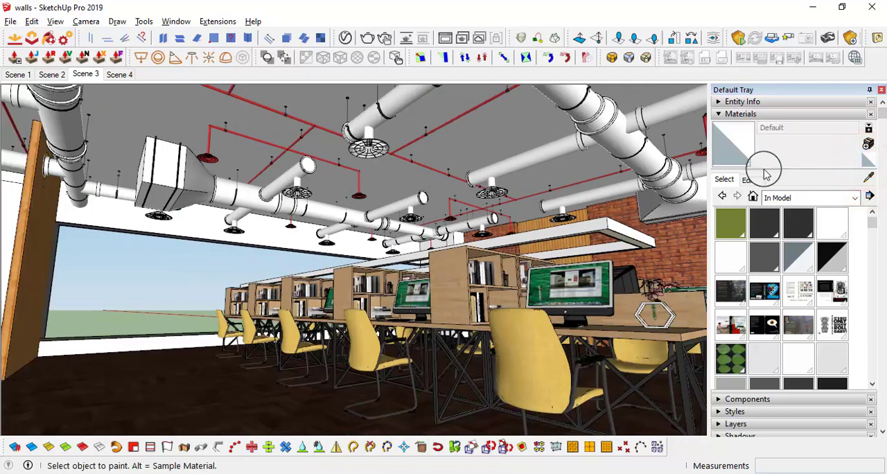
pyautogui.click(867, 144)
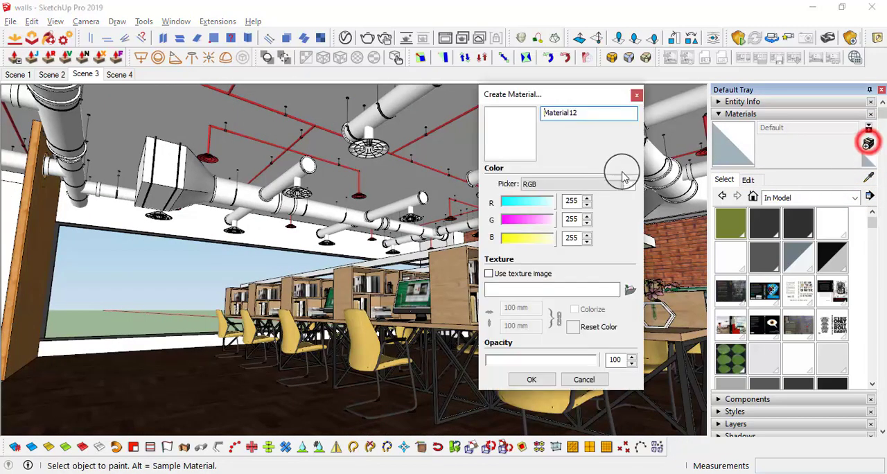
pyautogui.click(549, 184)
pyautogui.click(551, 196)
pyautogui.moveTo(556, 206); pyautogui.dragTo(555, 237)
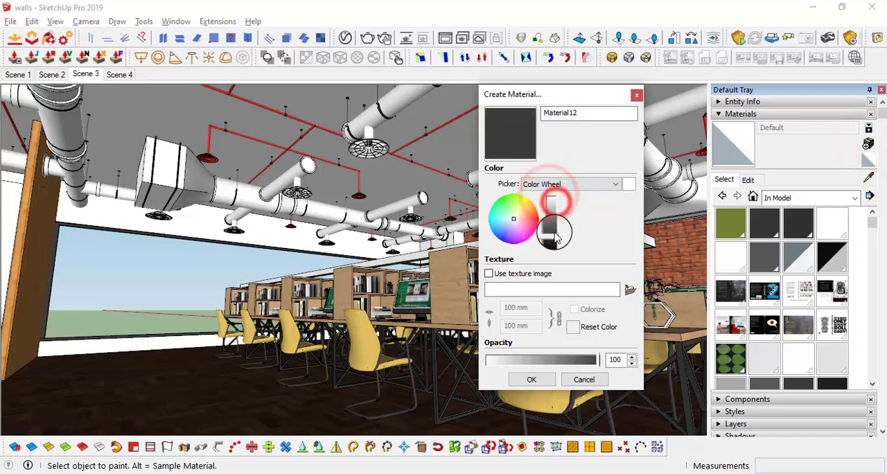
pyautogui.click(528, 380)
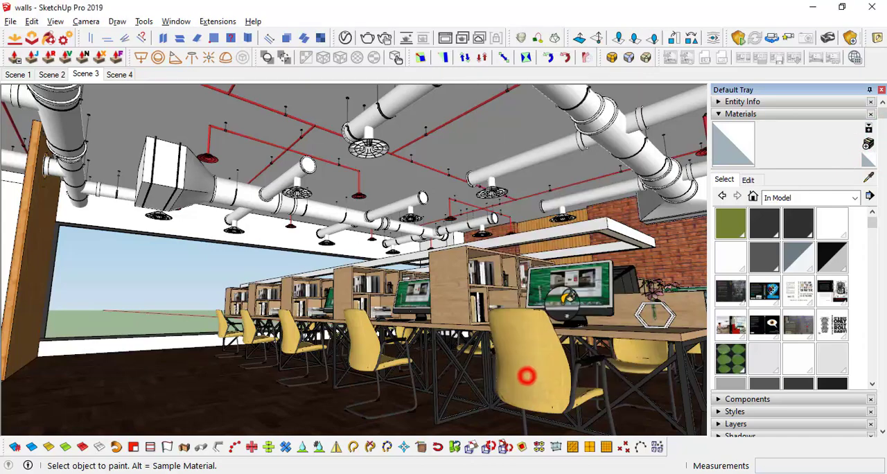
# Paint the rectangular frame above the desks with the dark grey material, keeping the emissive band
pyautogui.moveTo(525, 370)
pyautogui.mouseDown(button='middle')
pyautogui.moveTo(610, 220)
pyautogui.moveTo(575, 99)
pyautogui.moveTo(560, 279)
pyautogui.moveTo(611, 272)
pyautogui.moveTo(567, 278)
pyautogui.moveTo(548, 254)
pyautogui.moveTo(388, 327)
pyautogui.mouseUp(button='middle')
pyautogui.scroll(-4, 613, 271)
pyautogui.scroll(-1, 547, 255)
pyautogui.scroll(1, 501, 267)
pyautogui.press('space')
# Draw a vertical reference line beside the desk row, running between the ceiling and the floor
pyautogui.scroll(2, 395, 333)
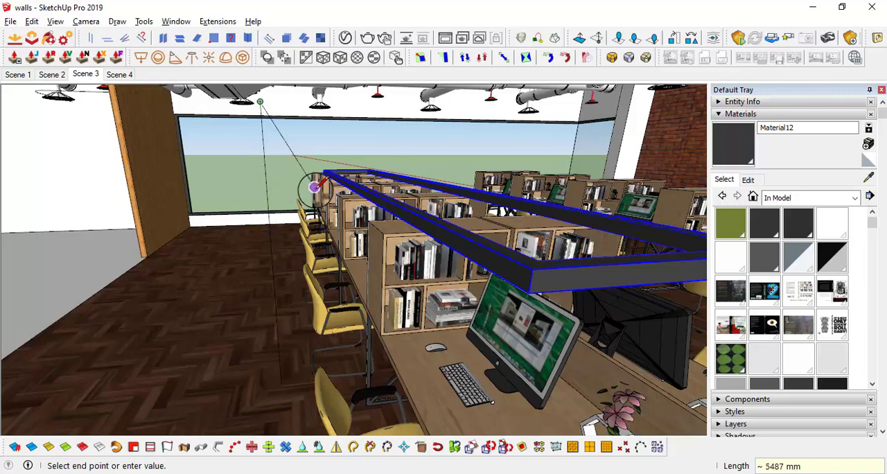
pyautogui.moveTo(316, 185); pyautogui.dragTo(342, 181, button='middle')
pyautogui.press('space')
pyautogui.scroll(-4, 346, 183)
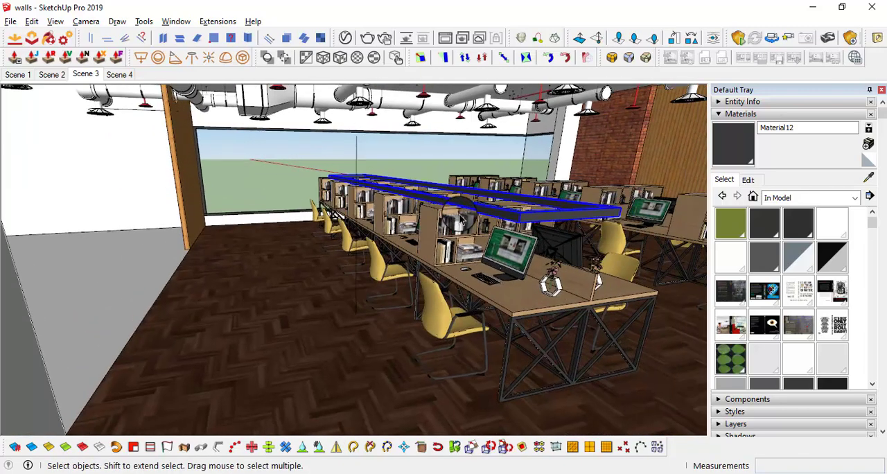
# Move the frame up from its lower corner, using the vertical line as the height reference
pyautogui.scroll(3, 565, 222)
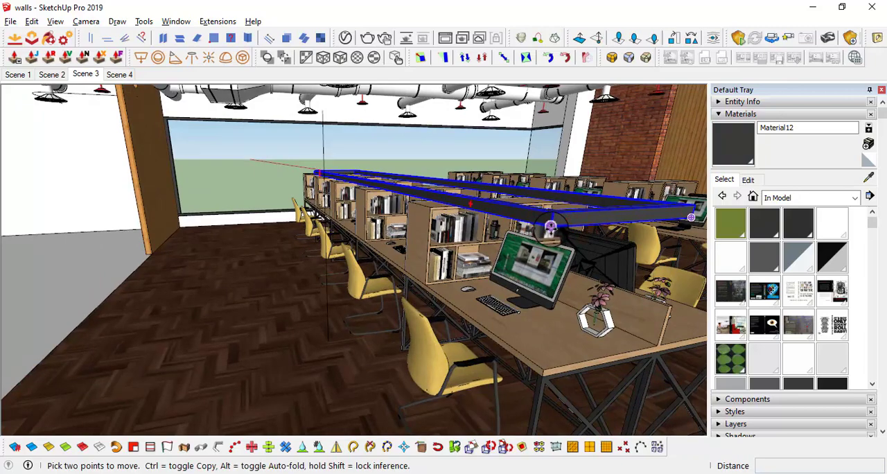
pyautogui.moveTo(550, 226); pyautogui.dragTo(543, 227, button='middle')
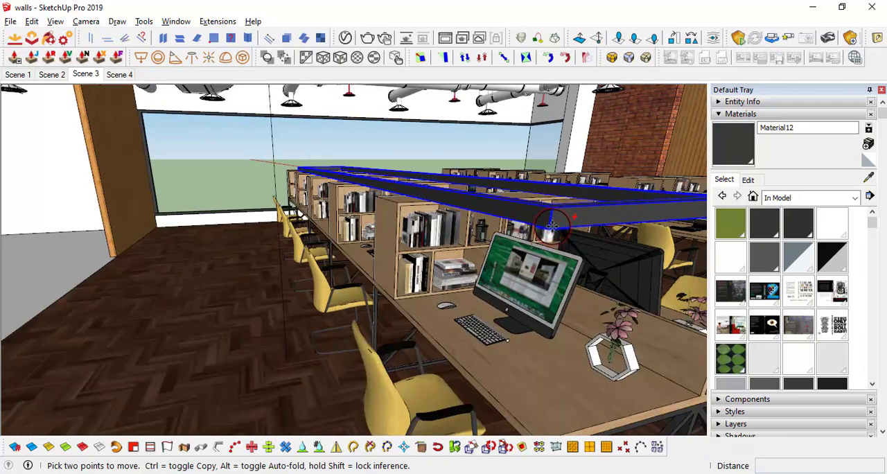
pyautogui.click(550, 223)
pyautogui.moveTo(271, 123); pyautogui.dragTo(411, 151, button='middle')
# Erase the vertical reference line beside the desk row
pyautogui.click(266, 234)
pyautogui.press('e')
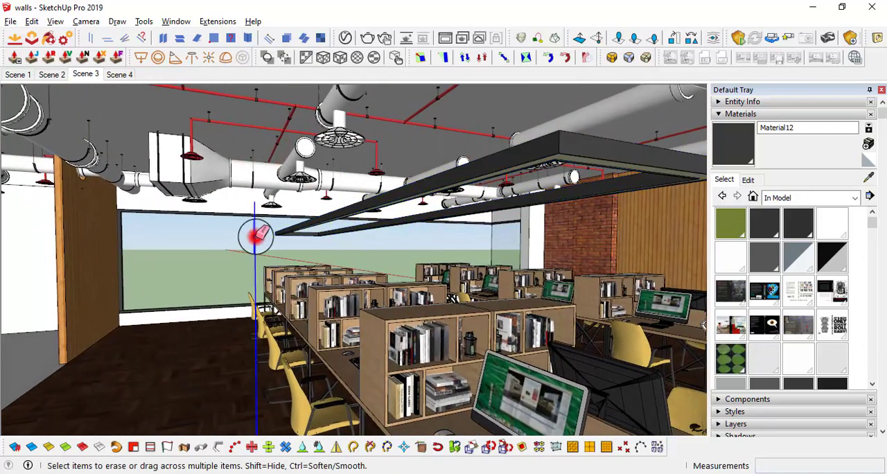
pyautogui.moveTo(266, 233)
pyautogui.mouseDown(button='middle')
pyautogui.moveTo(309, 244)
pyautogui.moveTo(178, 226)
pyautogui.moveTo(226, 232)
pyautogui.moveTo(254, 215)
pyautogui.moveTo(361, 221)
pyautogui.moveTo(344, 216)
pyautogui.moveTo(376, 214)
pyautogui.moveTo(372, 190)
pyautogui.moveTo(346, 217)
pyautogui.moveTo(325, 288)
pyautogui.mouseUp(button='middle')
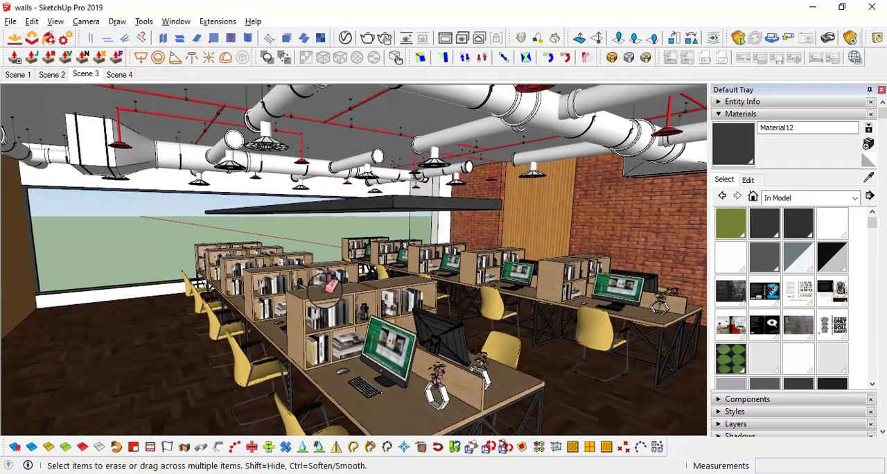
# Try to raise the frame vertically toward the ceiling ducts
pyautogui.scroll(1, 398, 204)
pyautogui.press('m')
pyautogui.click(374, 210)
pyautogui.scroll(2, 373, 199)
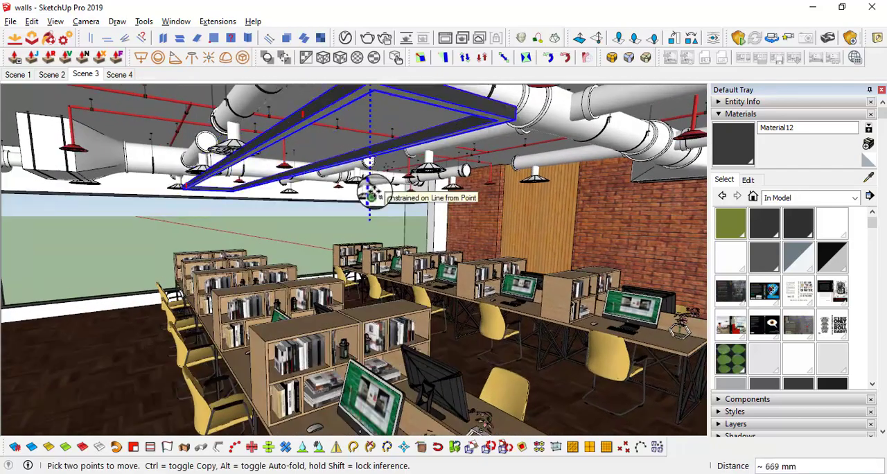
pyautogui.scroll(-3, 372, 193)
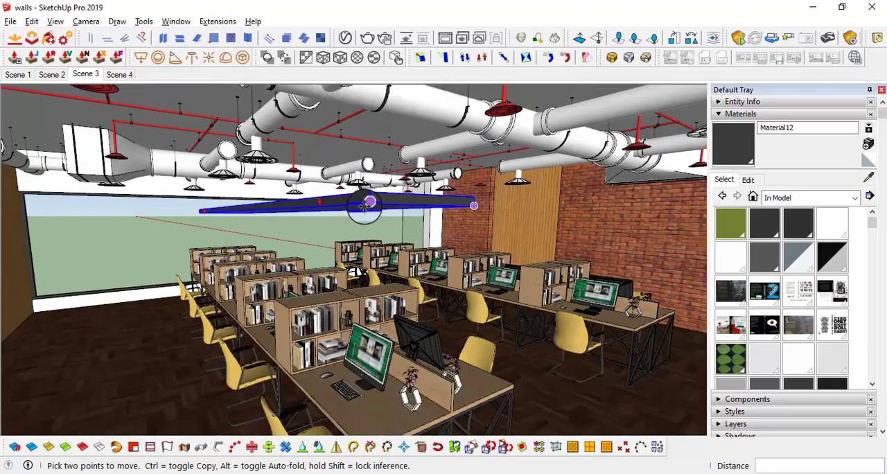
pyautogui.moveTo(365, 195); pyautogui.dragTo(406, 211, button='middle')
# Open the suspended frame's group and make its entire geometry a nested group
pyautogui.press('space')
pyautogui.scroll(3, 445, 182)
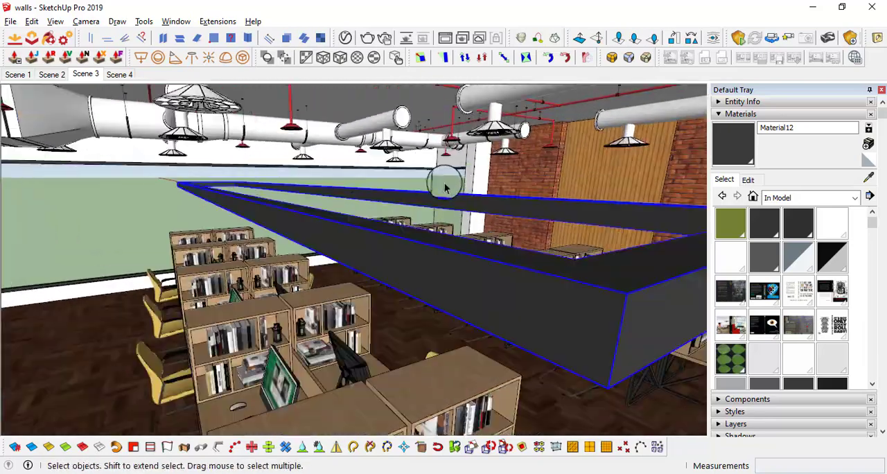
pyautogui.scroll(-3, 472, 241)
pyautogui.doubleClick(466, 215)
pyautogui.scroll(3, 469, 253)
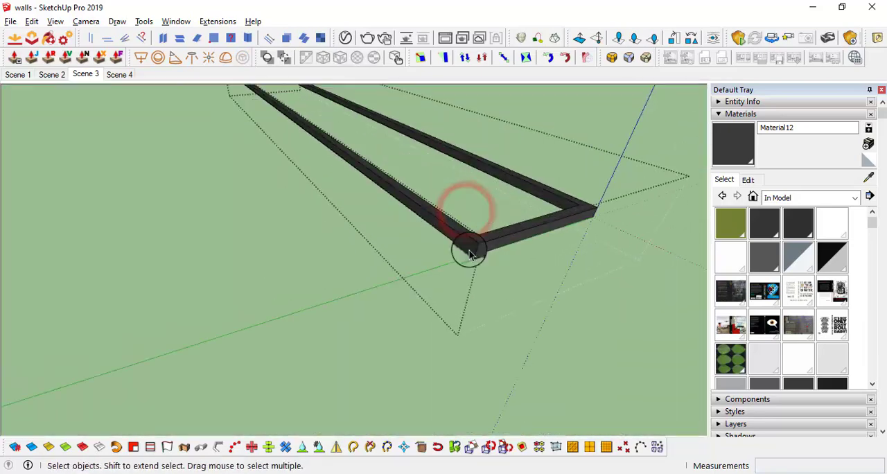
pyautogui.rightClick(470, 246)
pyautogui.click(533, 287)
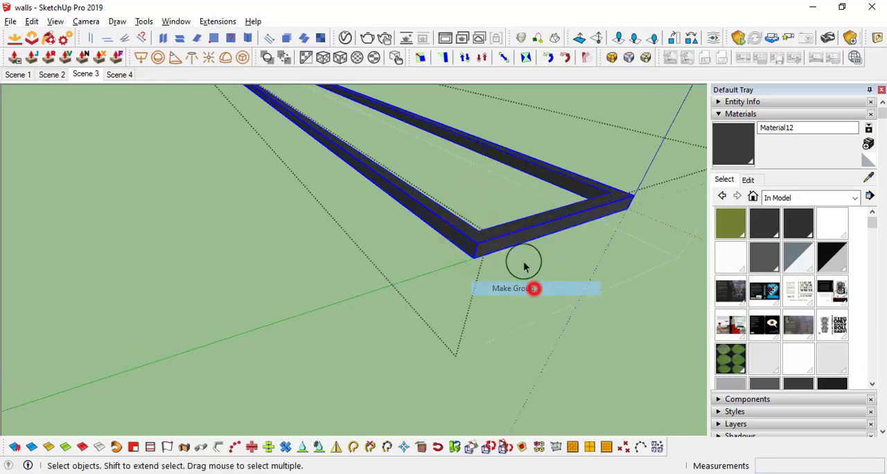
# Place a guide line 1.5' inward from the frame's short end, parallel to that edge
pyautogui.scroll(1, 474, 235)
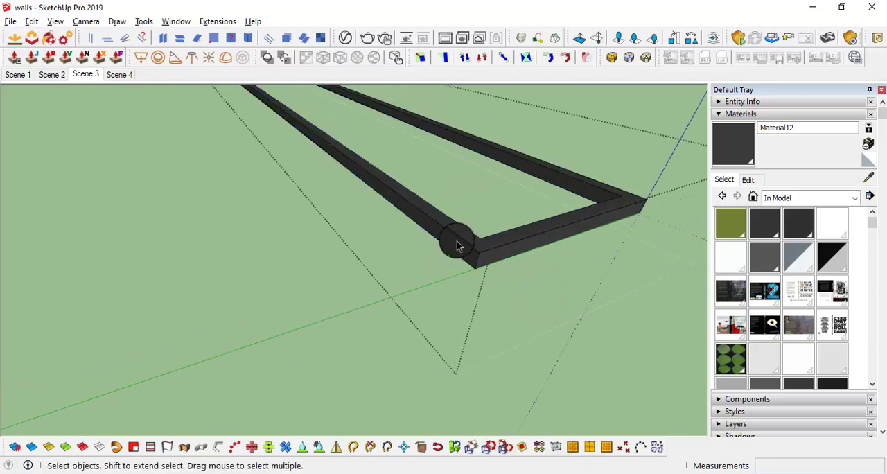
pyautogui.moveTo(456, 241)
pyautogui.mouseDown(button='middle')
pyautogui.moveTo(356, 128)
pyautogui.moveTo(469, 215)
pyautogui.moveTo(480, 239)
pyautogui.moveTo(457, 245)
pyautogui.moveTo(693, 373)
pyautogui.moveTo(550, 228)
pyautogui.moveTo(598, 260)
pyautogui.mouseUp(button='middle')
pyautogui.click(480, 239)
pyautogui.scroll(-2, 475, 236)
pyautogui.click(469, 223)
pyautogui.press('t')
pyautogui.scroll(1, 584, 232)
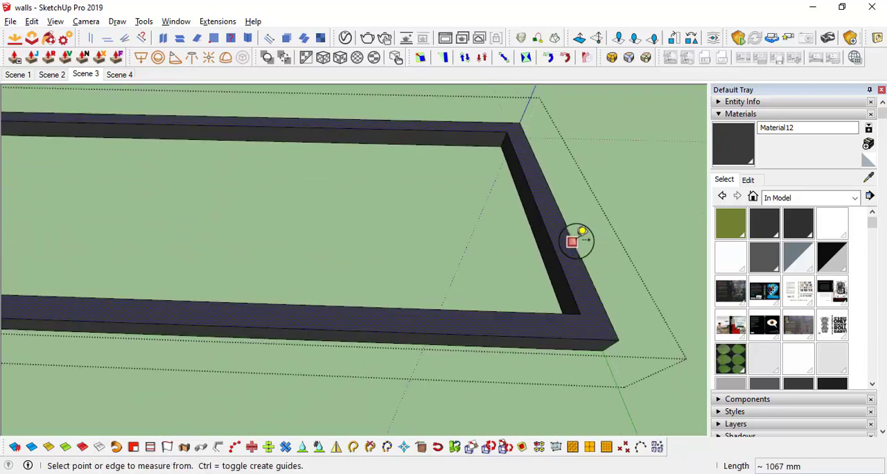
pyautogui.click(574, 241)
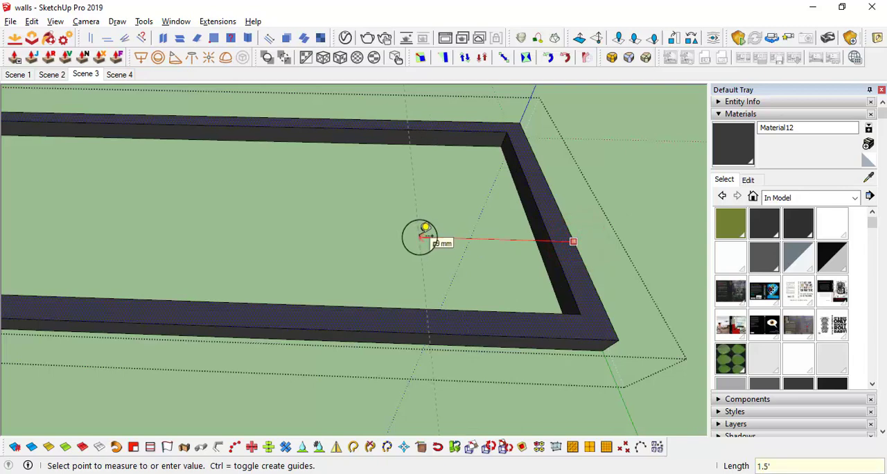
pyautogui.scroll(-3, 451, 239)
pyautogui.scroll(6, 454, 275)
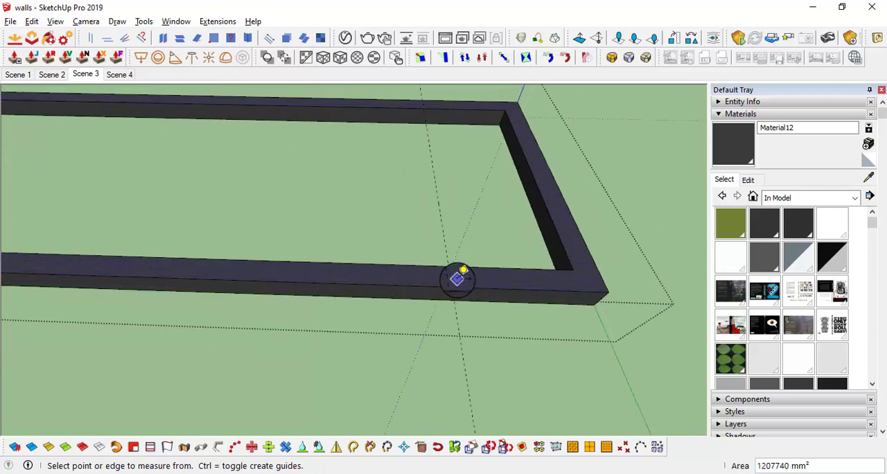
# Draw a small circle on the top face of the frame's long side, centred on the guide line
pyautogui.scroll(1, 454, 279)
pyautogui.press('c')
pyautogui.moveTo(438, 273); pyautogui.dragTo(441, 279, button='middle')
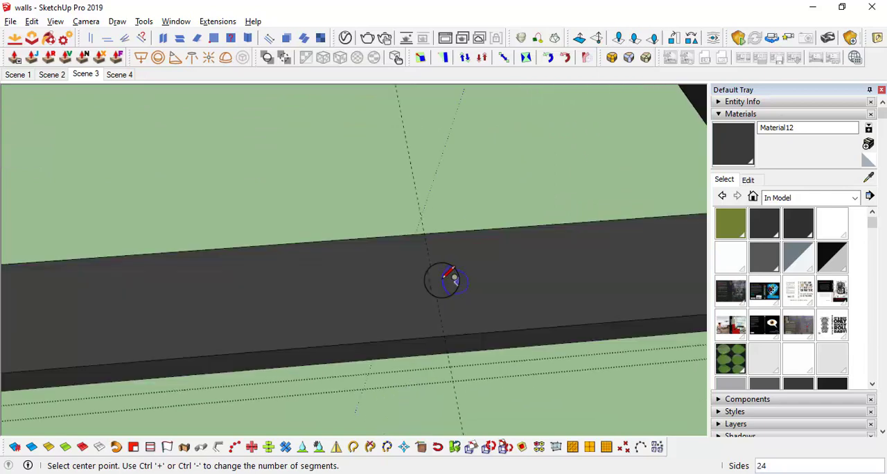
pyautogui.scroll(1, 439, 282)
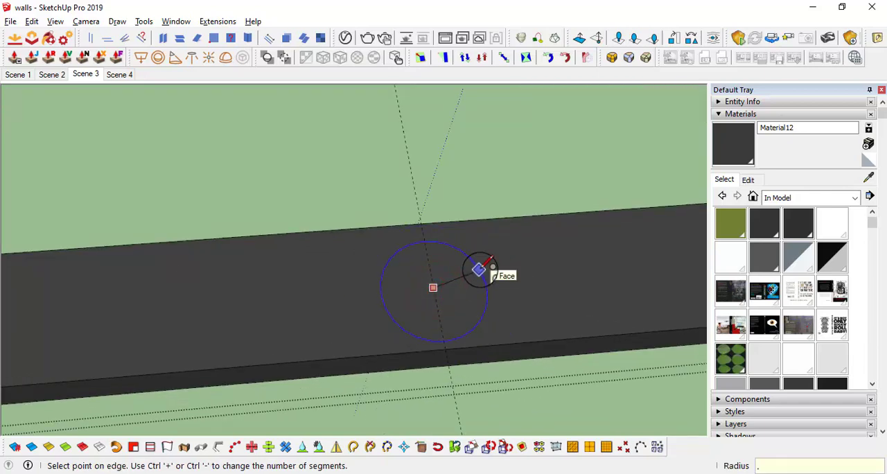
# Try to extrude the small circle from the frame upward to the ceiling
pyautogui.press('p')
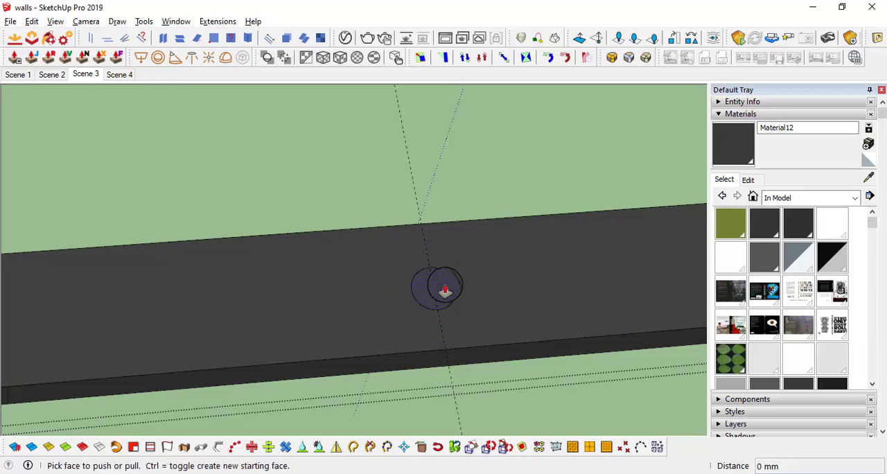
pyautogui.click(444, 287)
pyautogui.scroll(-1, 477, 193)
pyautogui.moveTo(478, 191); pyautogui.dragTo(459, 72, button='middle')
pyautogui.scroll(-1, 470, 208)
pyautogui.keyDown('shift'); pyautogui.moveTo(470, 212); pyautogui.dragTo(352, 471, button='middle'); pyautogui.keyUp('shift')
pyautogui.scroll(-2, 476, 182)
pyautogui.scroll(-1, 475, 132)
pyautogui.keyDown('shift'); pyautogui.moveTo(304, 114); pyautogui.dragTo(415, 242, button='middle'); pyautogui.keyUp('shift')
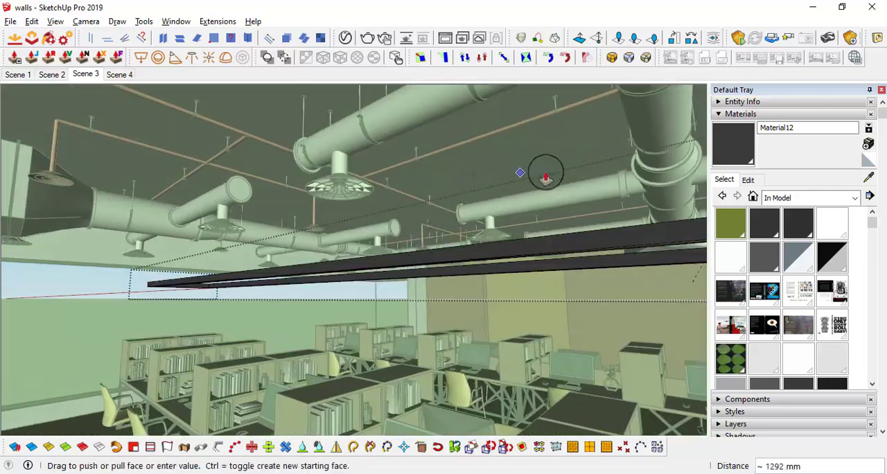
pyautogui.keyDown('shift'); pyautogui.moveTo(520, 166); pyautogui.dragTo(356, 231, button='middle'); pyautogui.keyUp('shift')
pyautogui.scroll(-2, 479, 185)
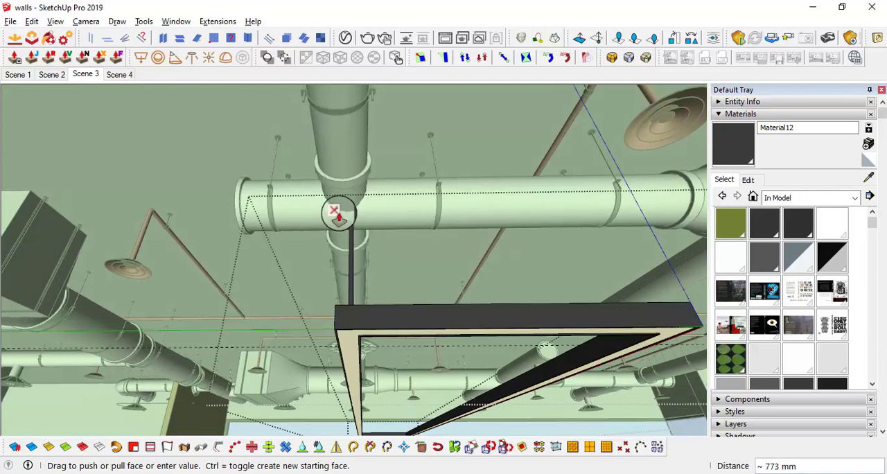
pyautogui.moveTo(424, 122)
pyautogui.mouseDown(button='middle')
pyautogui.moveTo(379, 113)
pyautogui.moveTo(414, 116)
pyautogui.mouseUp(button='middle')
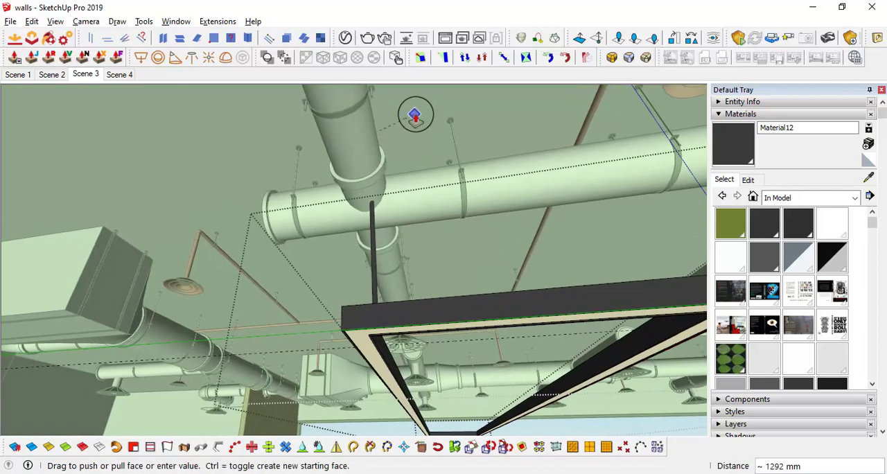
# Move the frame's long side that carries the guide circle 5" inward to narrow the frame
pyautogui.moveTo(376, 245); pyautogui.dragTo(421, 362, button='middle')
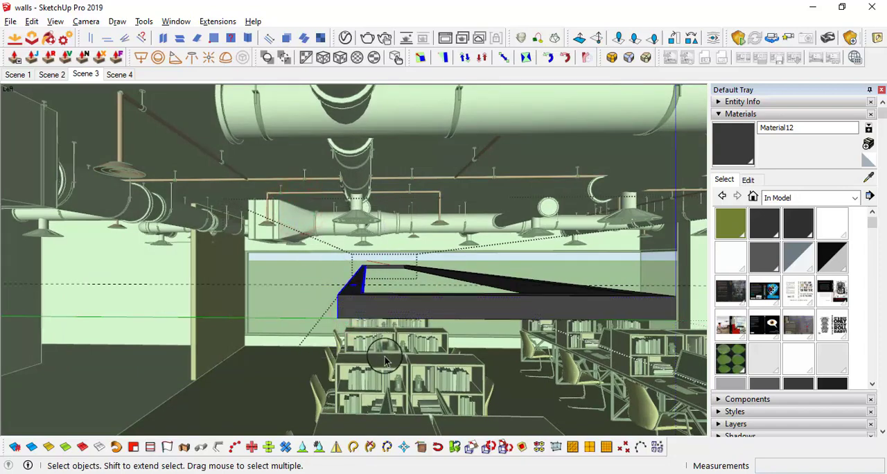
pyautogui.click(337, 297)
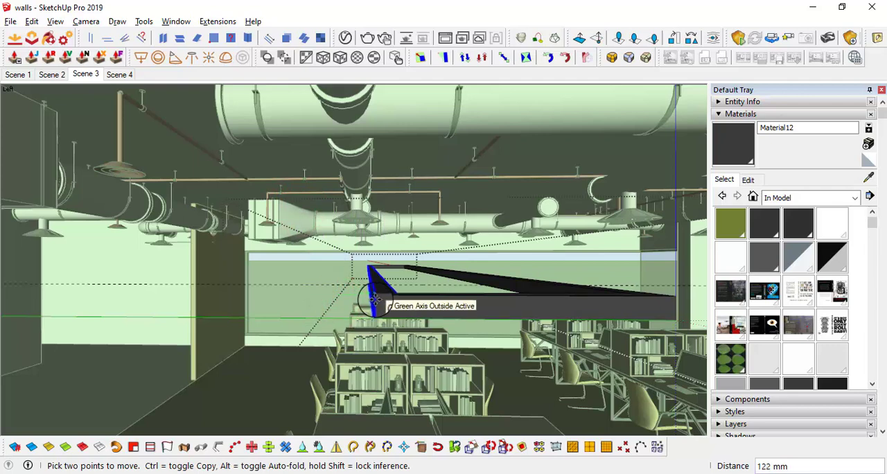
pyautogui.write('5"')
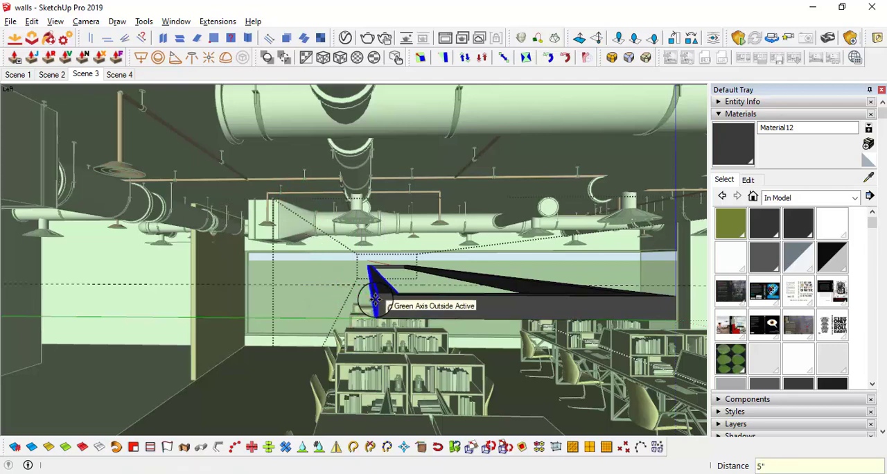
pyautogui.press('Return')
# Move the frame's opposite long side 5" inward along the green axis
pyautogui.moveTo(485, 311); pyautogui.dragTo(386, 258, button='middle')
pyautogui.press('space')
pyautogui.moveTo(507, 369); pyautogui.dragTo(568, 402)
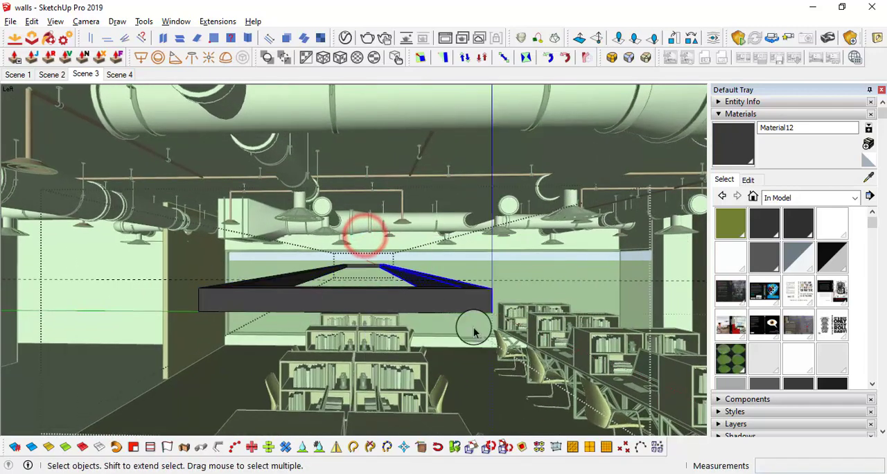
pyautogui.press('m')
pyautogui.click(492, 290)
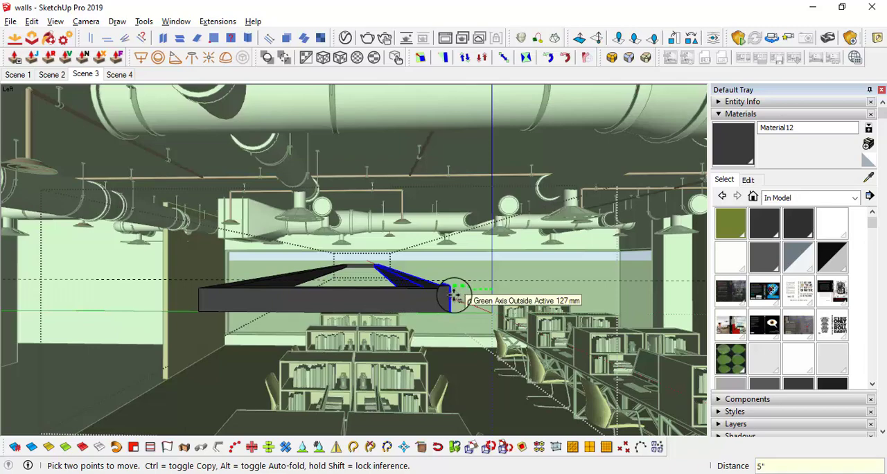
pyautogui.press('Return')
# Extrude the circle on the frame's long side up to the ceiling as a suspension rod
pyautogui.keyDown('shift'); pyautogui.moveTo(310, 295); pyautogui.dragTo(463, 345, button='middle'); pyautogui.keyUp('shift')
pyautogui.scroll(5, 374, 315)
pyautogui.moveTo(295, 316); pyautogui.dragTo(372, 363, button='middle')
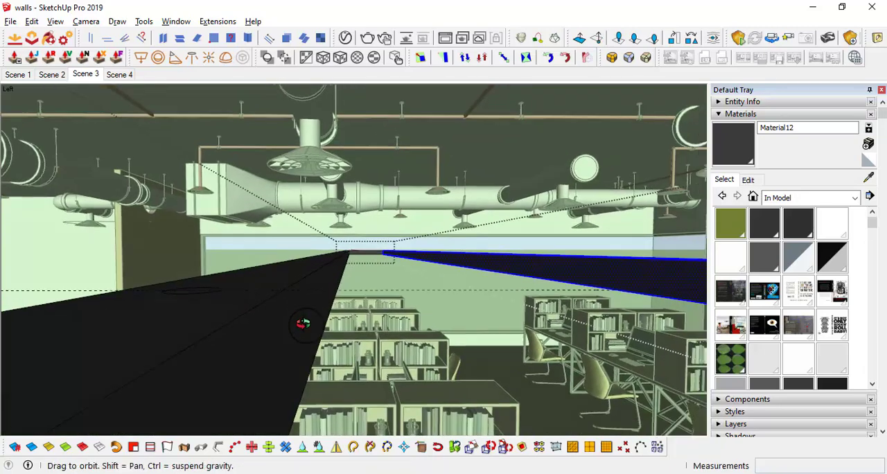
pyautogui.press('m')
pyautogui.press('p')
pyautogui.click(200, 321)
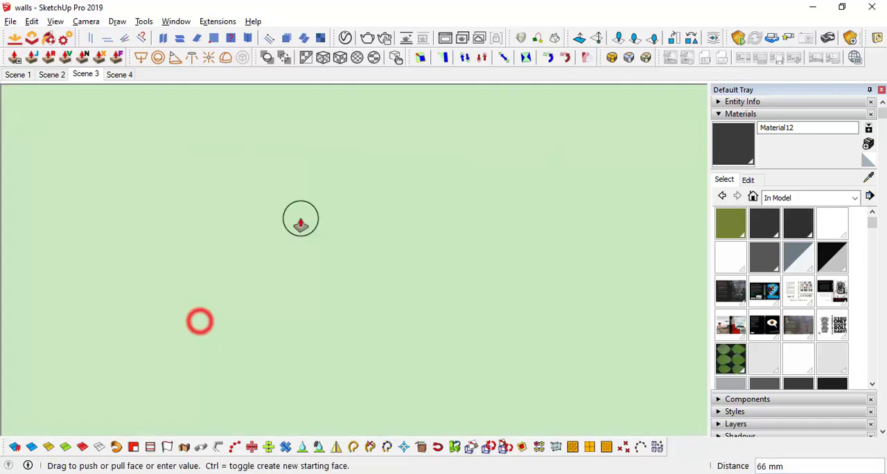
pyautogui.moveTo(277, 202); pyautogui.dragTo(336, 276, button='middle')
pyautogui.scroll(-5, 306, 239)
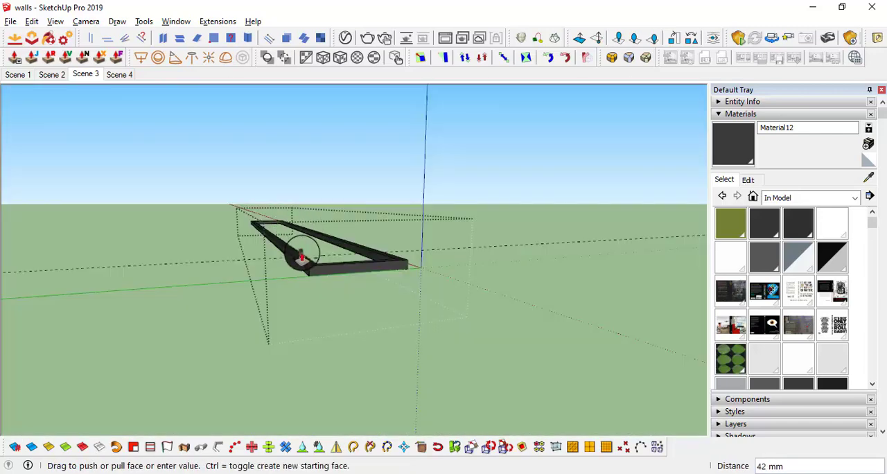
pyautogui.scroll(3, 296, 251)
pyautogui.press('i')
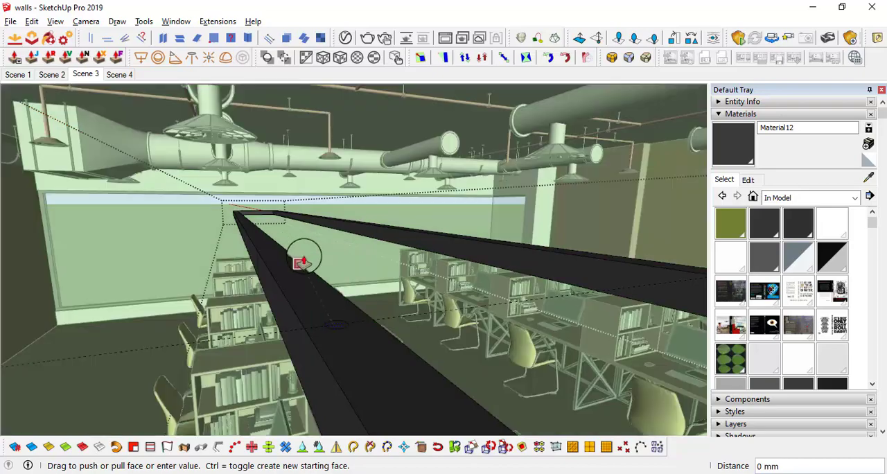
pyautogui.moveTo(303, 257); pyautogui.dragTo(305, 190, button='middle')
pyautogui.moveTo(307, 138); pyautogui.dragTo(353, 368, button='middle')
pyautogui.moveTo(425, 383)
pyautogui.mouseDown(button='middle')
pyautogui.moveTo(451, 376)
pyautogui.moveTo(398, 370)
pyautogui.moveTo(416, 381)
pyautogui.mouseUp(button='middle')
# Shift the suspension rod slightly along the red axis on the frame and erase the guide line
pyautogui.press('space')
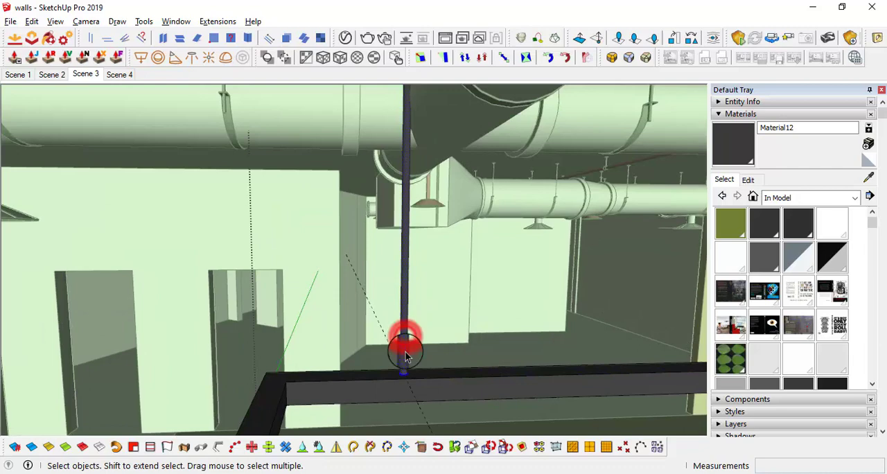
pyautogui.scroll(4, 405, 357)
pyautogui.scroll(2, 406, 390)
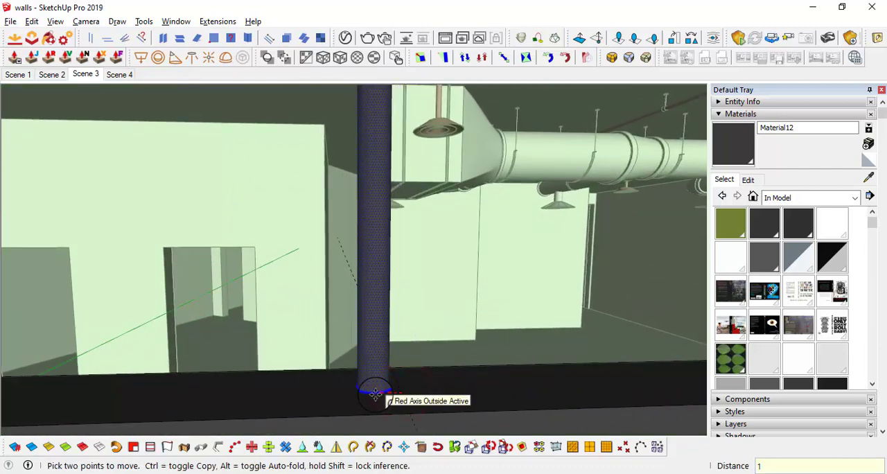
pyautogui.click(366, 392)
pyautogui.press('e')
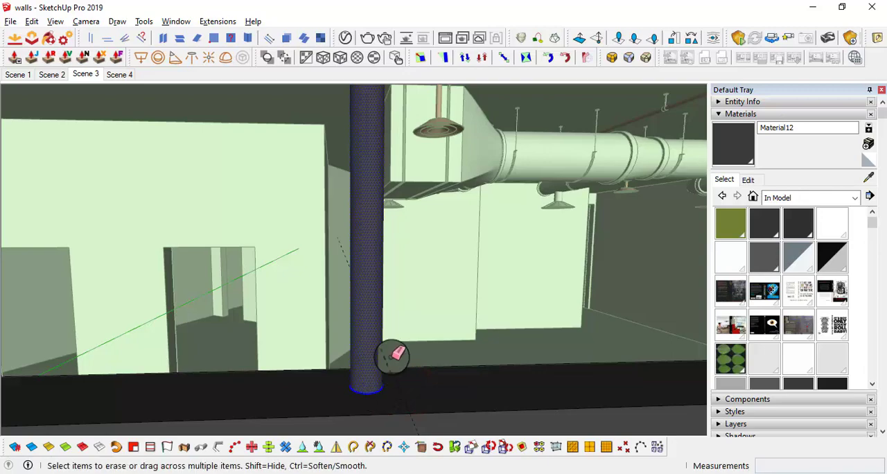
pyautogui.moveTo(430, 355)
pyautogui.mouseDown(button='middle')
pyautogui.moveTo(489, 317)
pyautogui.moveTo(461, 358)
pyautogui.moveTo(473, 380)
pyautogui.moveTo(446, 254)
pyautogui.moveTo(420, 214)
pyautogui.moveTo(475, 162)
pyautogui.moveTo(603, 236)
pyautogui.moveTo(672, 118)
pyautogui.moveTo(473, 139)
pyautogui.moveTo(462, 206)
pyautogui.moveTo(451, 151)
pyautogui.mouseUp(button='middle')
# Offset the rod's upper circular edge outward by 2" at the ceiling
pyautogui.scroll(3, 457, 181)
pyautogui.press('space')
pyautogui.scroll(5, 451, 150)
pyautogui.click(373, 111)
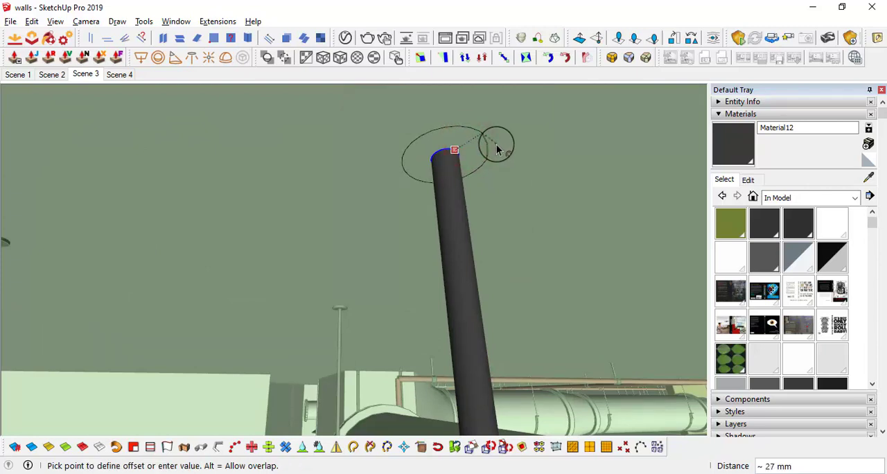
pyautogui.write('"')
pyautogui.press('Return')
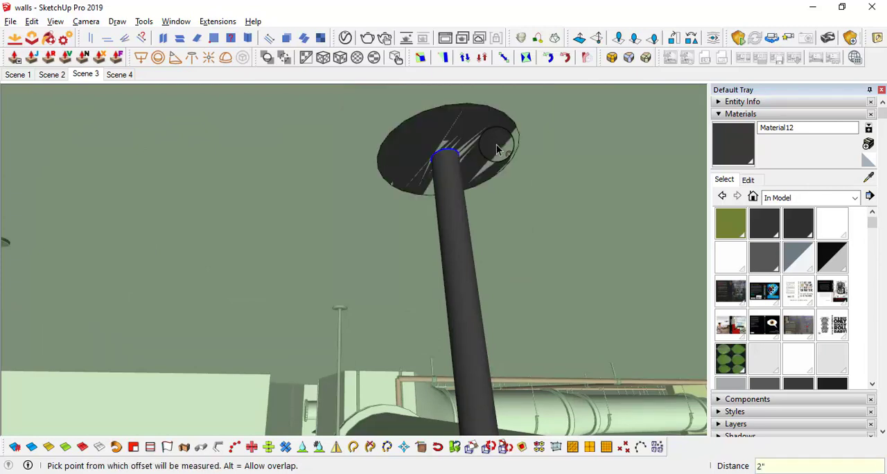
# Push/pull the offset ring at the ceiling to form a mounting plate 8 mm thick
pyautogui.click(496, 148)
pyautogui.press('p')
pyautogui.click(497, 148)
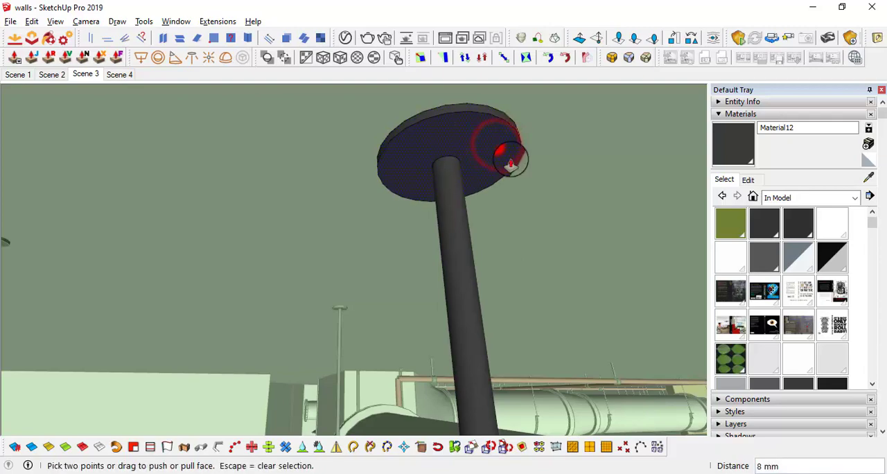
pyautogui.scroll(-2, 511, 159)
# Select the rod together with its ceiling plate and make them one group
pyautogui.press('space')
pyautogui.click(501, 152)
pyautogui.moveTo(501, 157); pyautogui.dragTo(530, 351, button='middle')
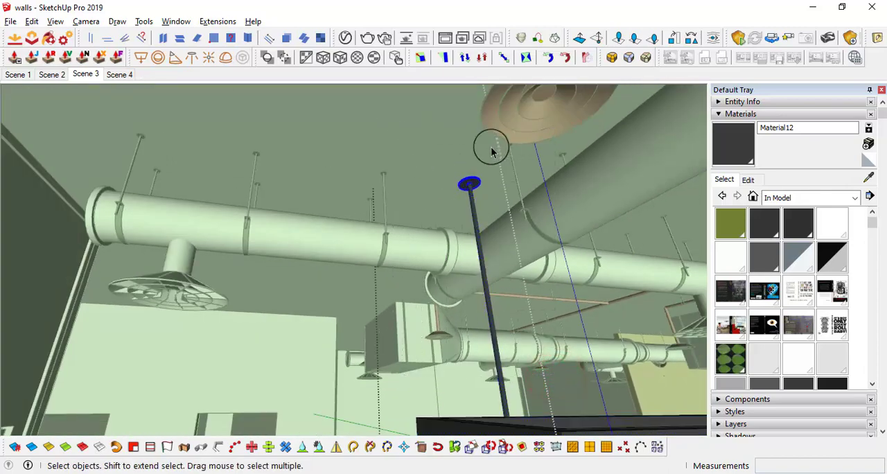
pyautogui.moveTo(507, 416); pyautogui.dragTo(449, 312, button='middle')
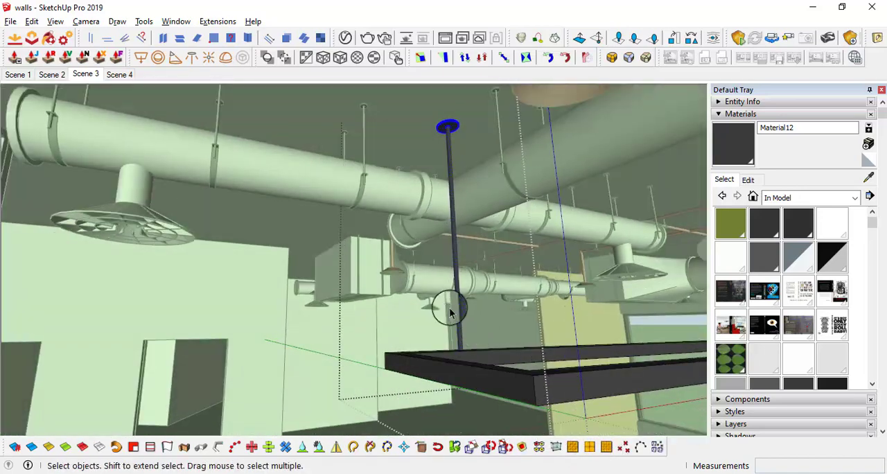
pyautogui.scroll(3, 451, 299)
pyautogui.rightClick(457, 298)
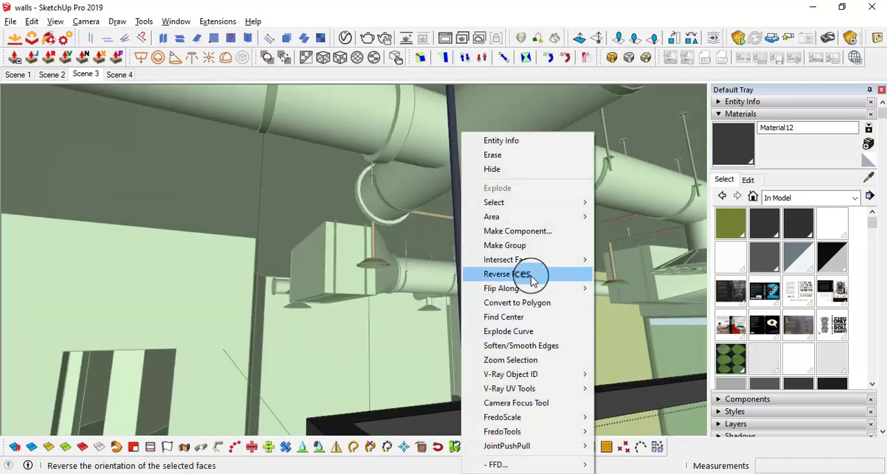
pyautogui.click(529, 248)
# Mirror the rod group about the midpoint of the frame's short side onto the opposite long side
pyautogui.moveTo(491, 404); pyautogui.dragTo(878, 434, button='middle')
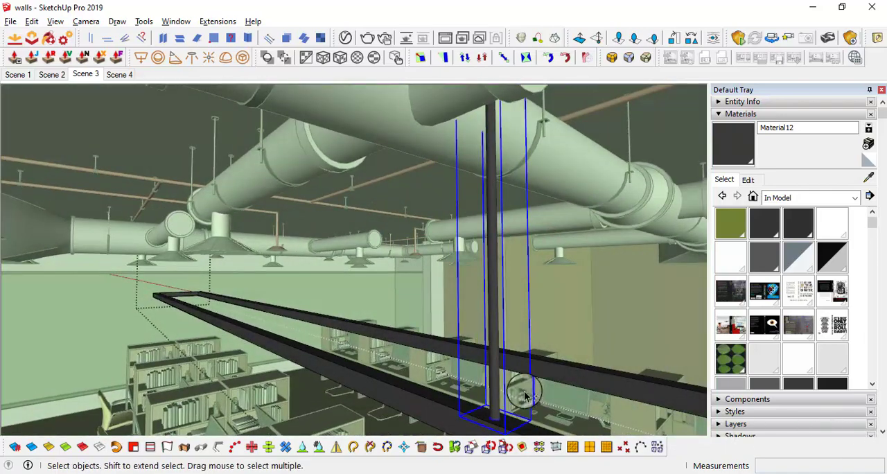
pyautogui.moveTo(524, 394); pyautogui.dragTo(313, 284, button='middle')
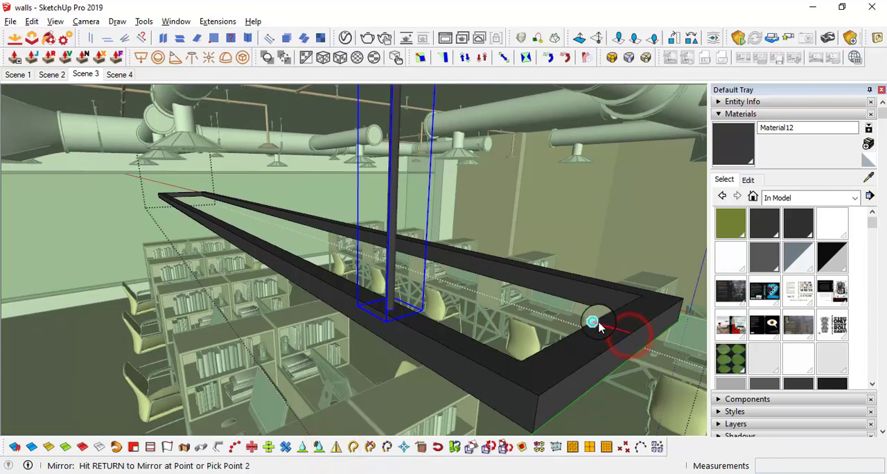
pyautogui.click(616, 240)
pyautogui.moveTo(615, 240); pyautogui.dragTo(620, 282, button='middle')
# Select both suspension rods and copy them 3' along the frame's long sides
pyautogui.moveTo(477, 249); pyautogui.dragTo(251, 218, button='middle')
pyautogui.moveTo(177, 222); pyautogui.dragTo(446, 129, button='middle')
pyautogui.moveTo(331, 217); pyautogui.dragTo(405, 348, button='middle')
pyautogui.press('m')
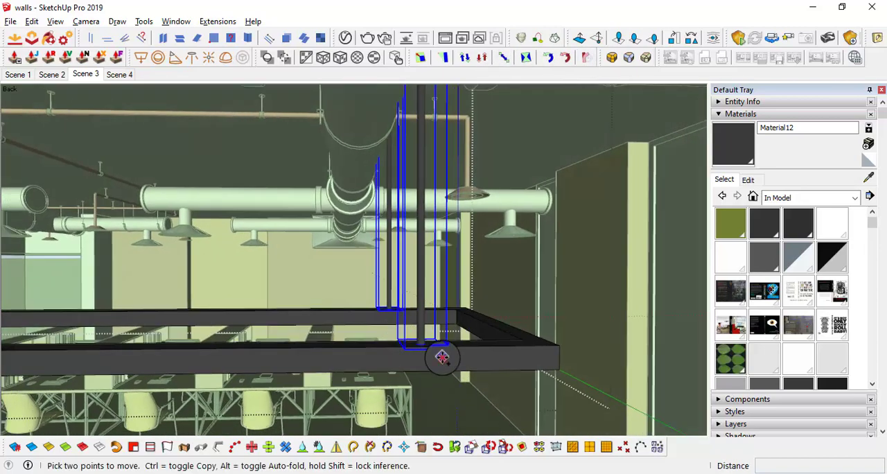
pyautogui.click(442, 357)
pyautogui.press('ctrl')
pyautogui.press('Return')
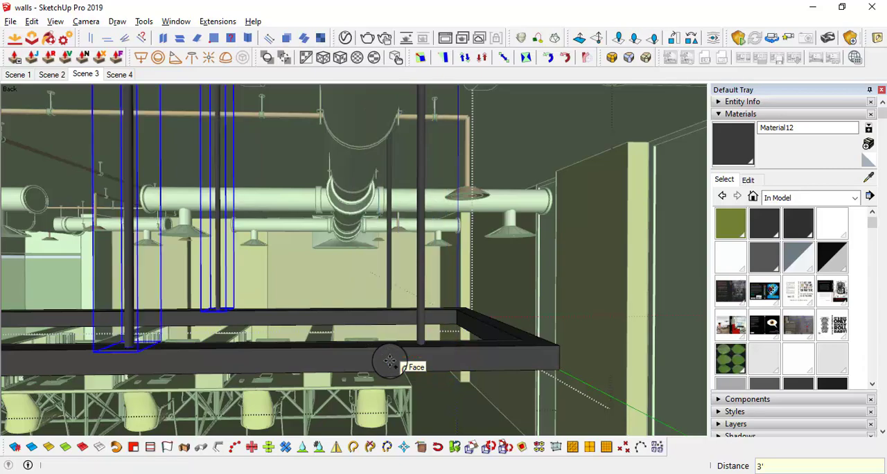
# Multiply the copied pair of rods into a *7 array along the length of the frame
pyautogui.moveTo(386, 358); pyautogui.dragTo(363, 347, button='middle')
pyautogui.scroll(-3, 237, 329)
pyautogui.press('i')
pyautogui.scroll(-2, 431, 405)
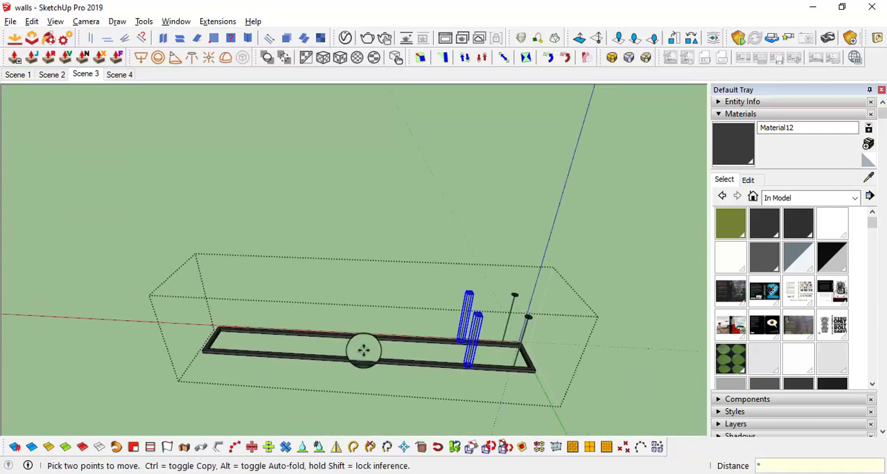
pyautogui.press('Return')
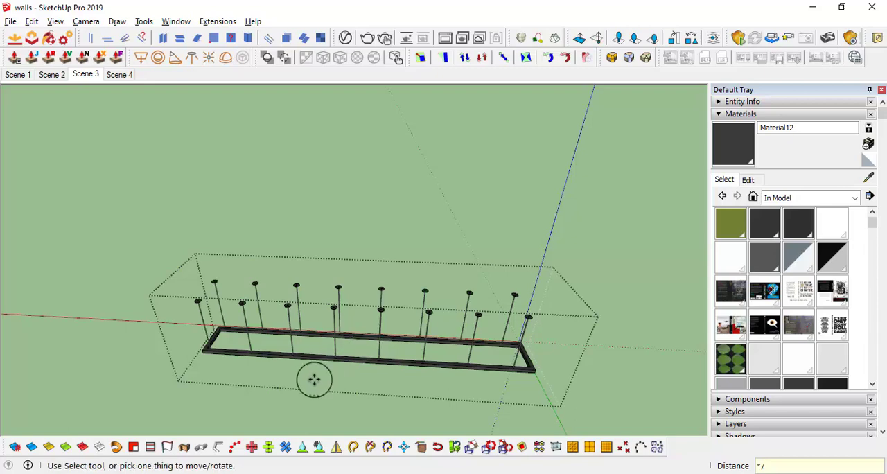
# Select all suspension rods and shift them together about 109 mm along the frame's length, closing the frame group
pyautogui.moveTo(233, 351); pyautogui.dragTo(244, 284, button='middle')
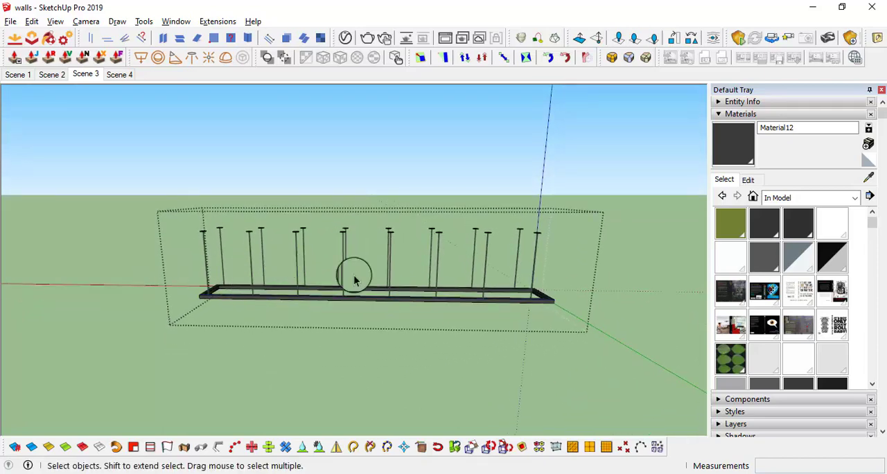
pyautogui.moveTo(564, 248); pyautogui.dragTo(77, 180)
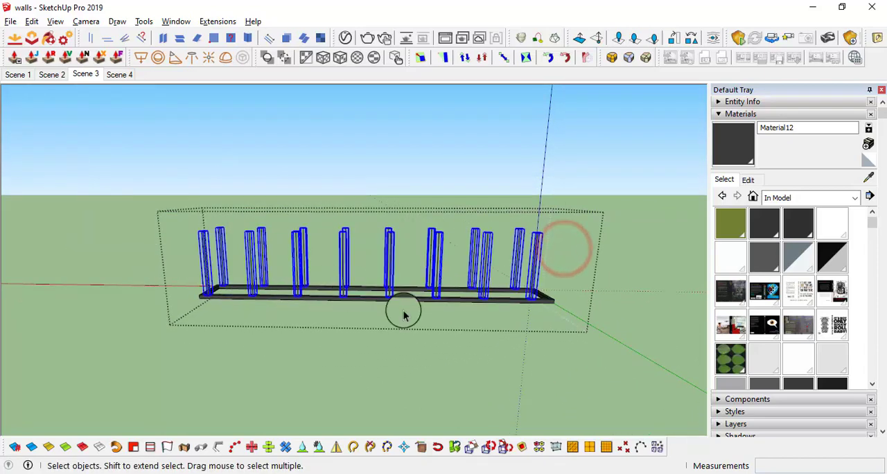
pyautogui.scroll(4, 415, 305)
pyautogui.moveTo(420, 300); pyautogui.dragTo(462, 352, button='middle')
pyautogui.press('m')
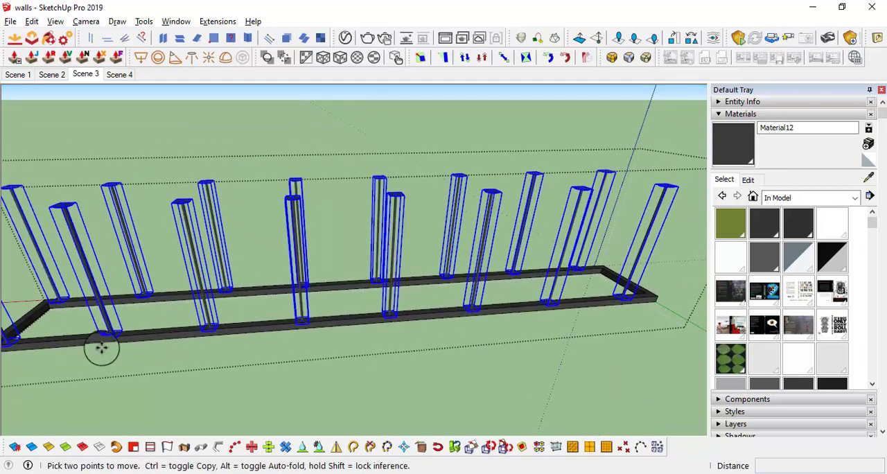
pyautogui.keyDown('shift'); pyautogui.moveTo(102, 348); pyautogui.dragTo(273, 361, button='middle'); pyautogui.keyUp('shift')
pyautogui.scroll(6, 208, 343)
pyautogui.scroll(-4, 160, 315)
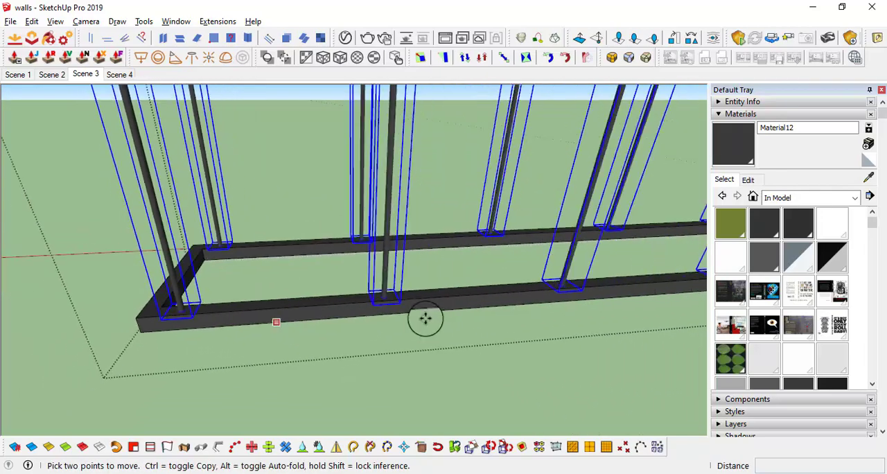
pyautogui.keyDown('shift'); pyautogui.moveTo(568, 314); pyautogui.dragTo(419, 302, button='middle'); pyautogui.keyUp('shift')
pyautogui.keyDown('shift'); pyautogui.moveTo(526, 256); pyautogui.dragTo(208, 344, button='middle'); pyautogui.keyUp('shift')
pyautogui.scroll(3, 439, 352)
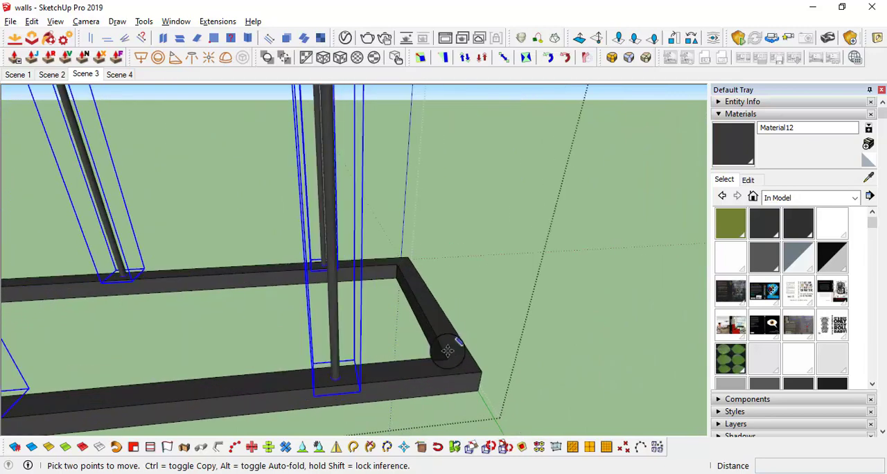
pyautogui.click(353, 393)
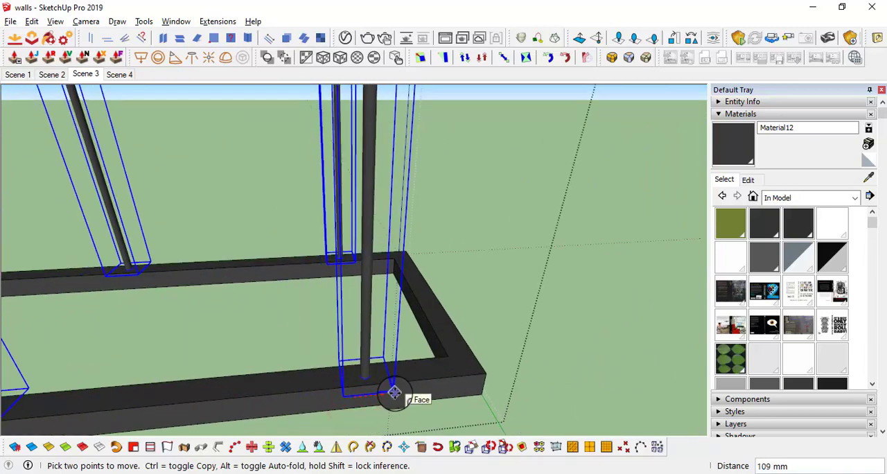
pyautogui.scroll(-6, 394, 393)
pyautogui.moveTo(395, 392); pyautogui.dragTo(227, 302, button='middle')
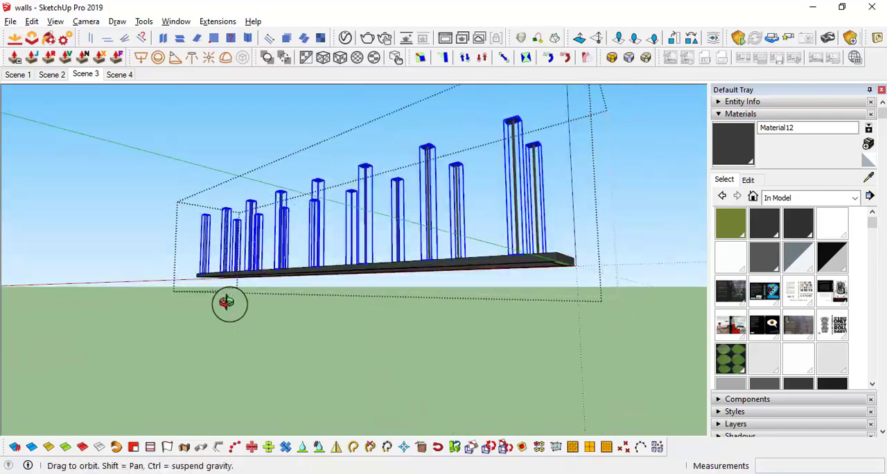
pyautogui.click(253, 325)
# Move the pair of rods that runs into the ceiling duct about 39 mm along the frame
pyautogui.scroll(2, 291, 279)
pyautogui.moveTo(291, 279); pyautogui.dragTo(182, 206, button='middle')
pyautogui.scroll(4, 343, 253)
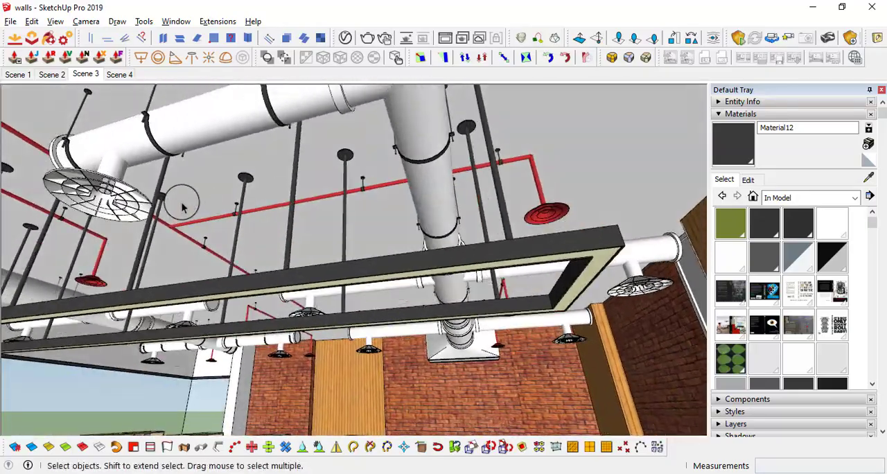
pyautogui.keyDown('shift'); pyautogui.moveTo(132, 266); pyautogui.dragTo(298, 246, button='middle'); pyautogui.keyUp('shift')
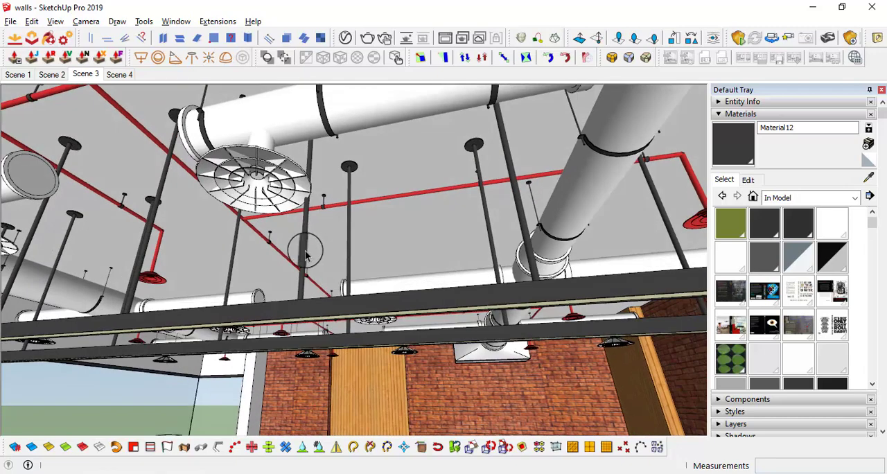
pyautogui.scroll(1, 303, 253)
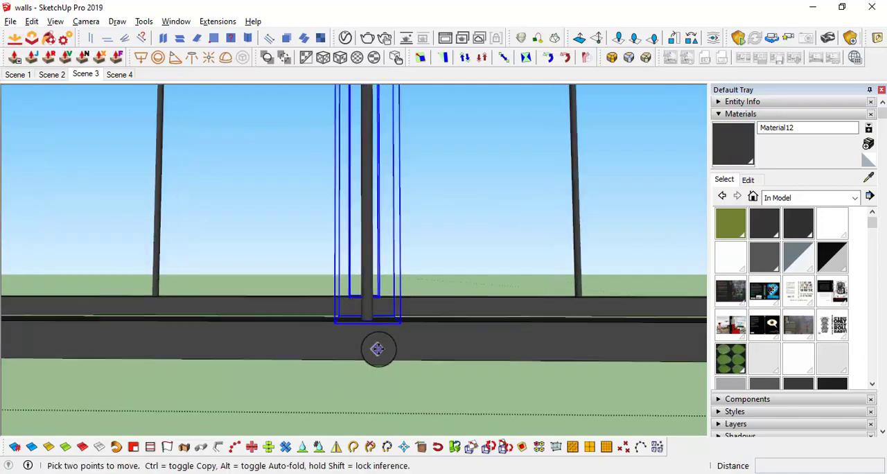
pyautogui.scroll(1, 377, 349)
pyautogui.click(372, 338)
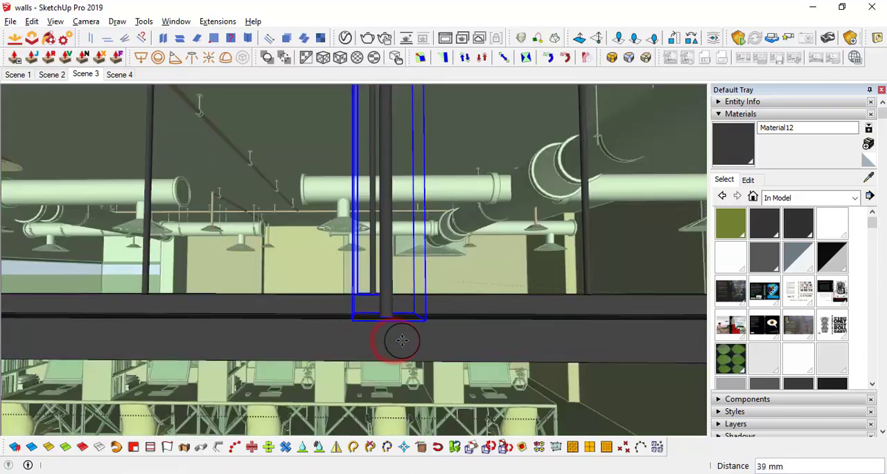
pyautogui.moveTo(401, 339); pyautogui.dragTo(345, 248, button='middle')
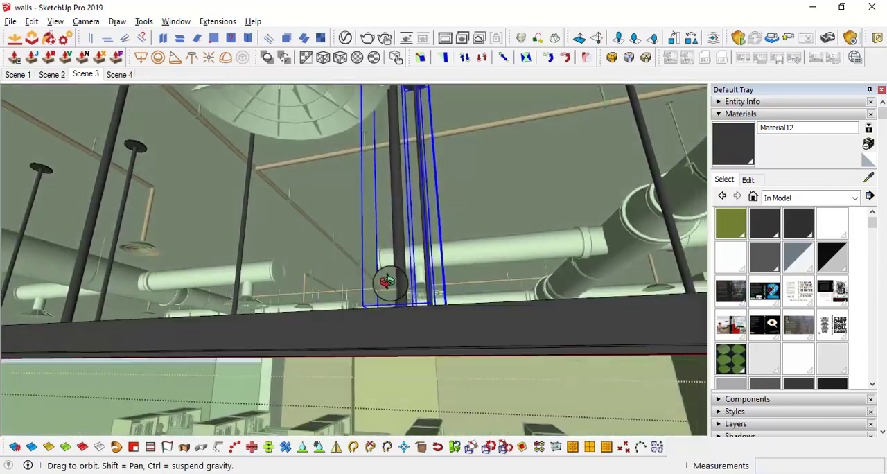
pyautogui.keyDown('shift'); pyautogui.moveTo(553, 260); pyautogui.dragTo(536, 278, button='middle'); pyautogui.keyUp('shift')
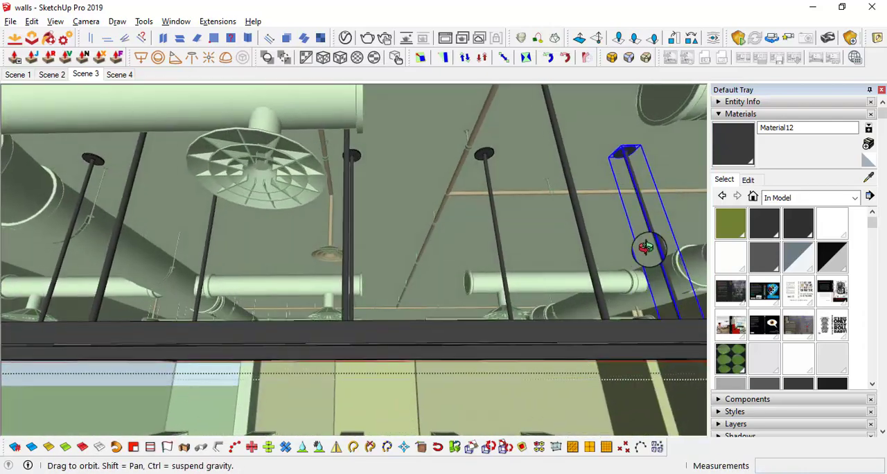
# Move the rod pair that collides with the large round duct about 77 mm along the frame to clear it
pyautogui.moveTo(646, 247); pyautogui.dragTo(411, 306, button='middle')
pyautogui.keyDown('shift'); pyautogui.moveTo(355, 293); pyautogui.dragTo(243, 269, button='middle'); pyautogui.keyUp('shift')
pyautogui.scroll(4, 467, 138)
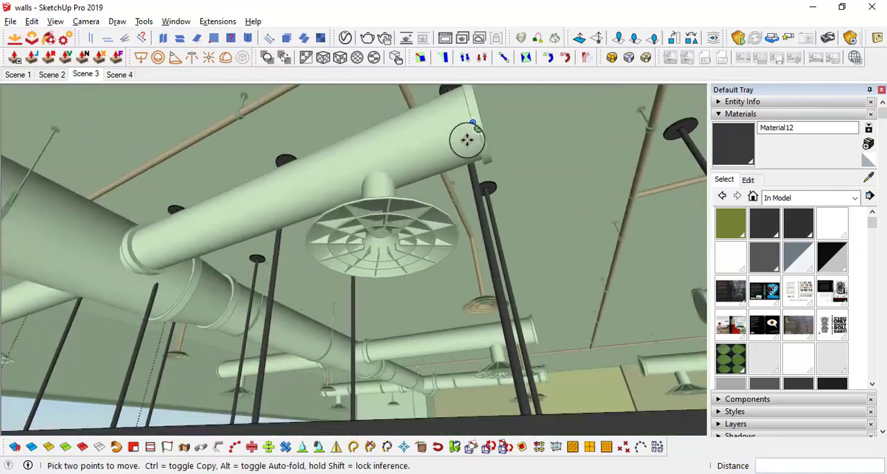
pyautogui.moveTo(471, 150); pyautogui.dragTo(180, 173, button='middle')
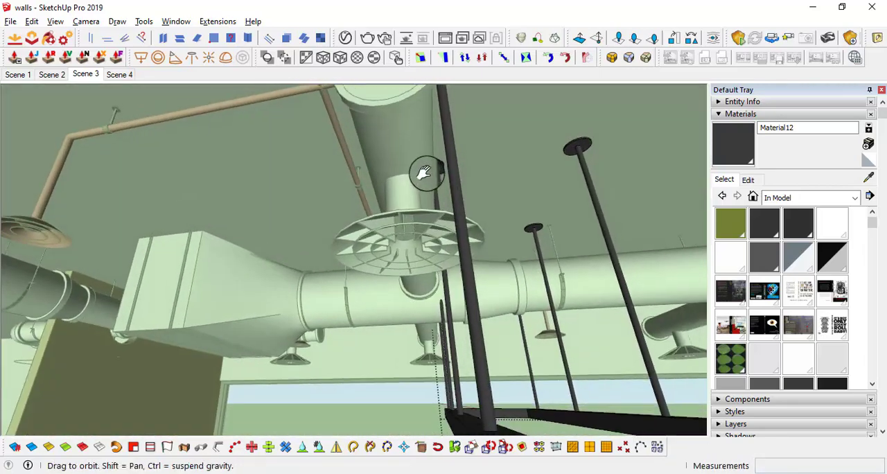
pyautogui.moveTo(374, 224); pyautogui.dragTo(460, 245, button='middle')
pyautogui.press('m')
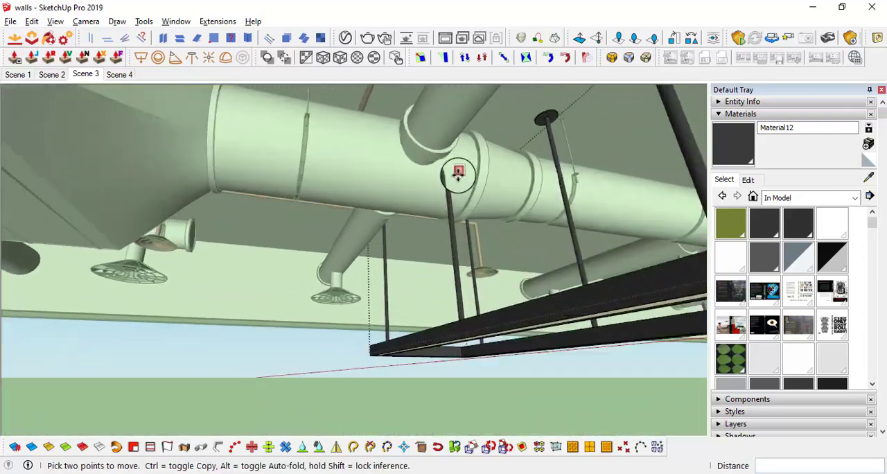
pyautogui.moveTo(458, 172); pyautogui.dragTo(534, 278, button='middle')
pyautogui.press('space')
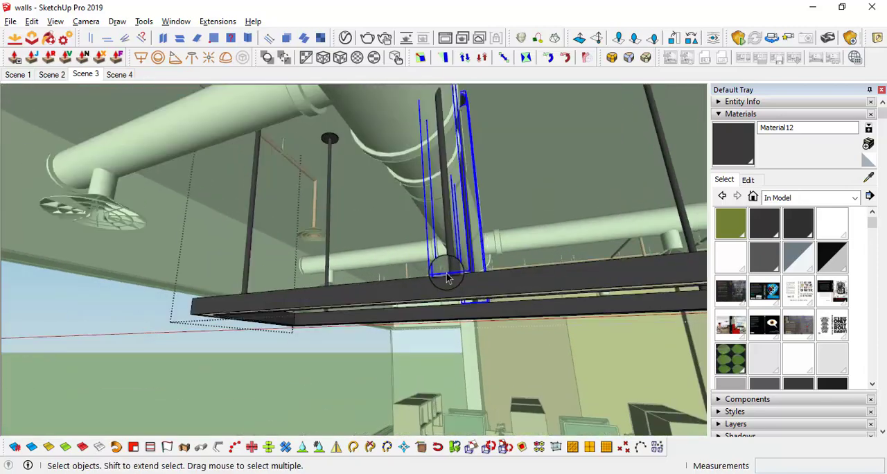
pyautogui.press('m')
pyautogui.click(456, 285)
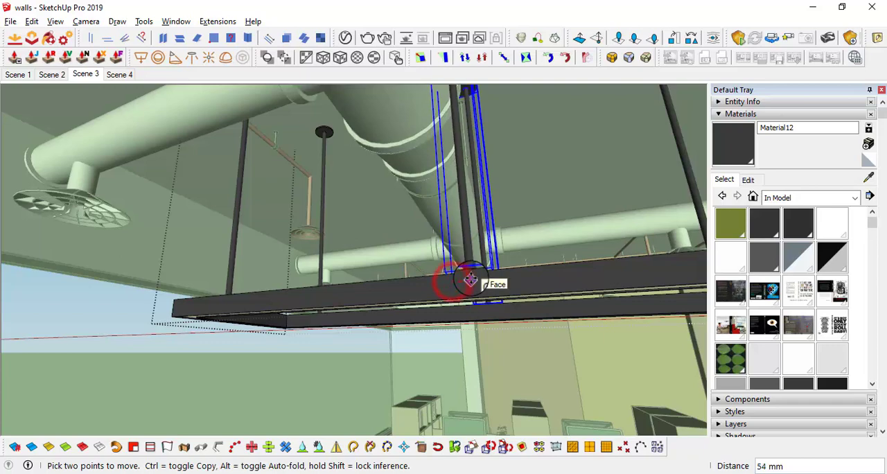
pyautogui.scroll(-2, 479, 278)
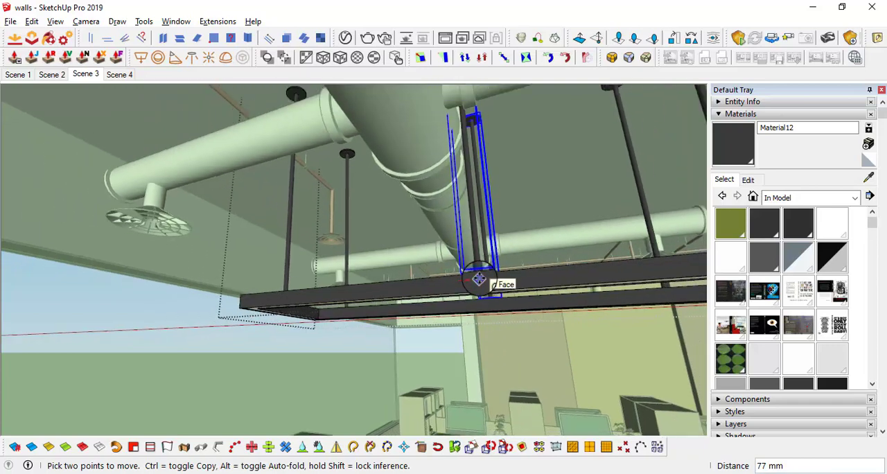
# From the bottom view, shift the selected rod pair beside the duct branch by about 108 mm
pyautogui.moveTo(481, 278); pyautogui.dragTo(188, 174, button='middle')
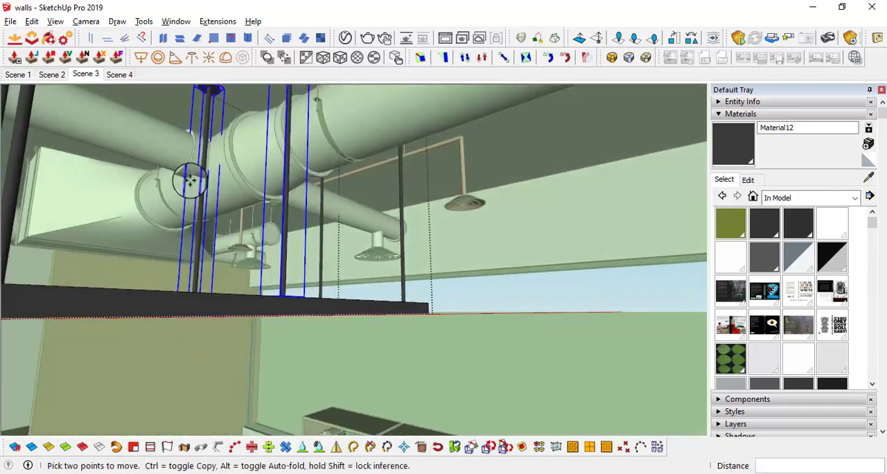
pyautogui.scroll(2, 217, 142)
pyautogui.moveTo(217, 142); pyautogui.dragTo(358, 28, button='middle')
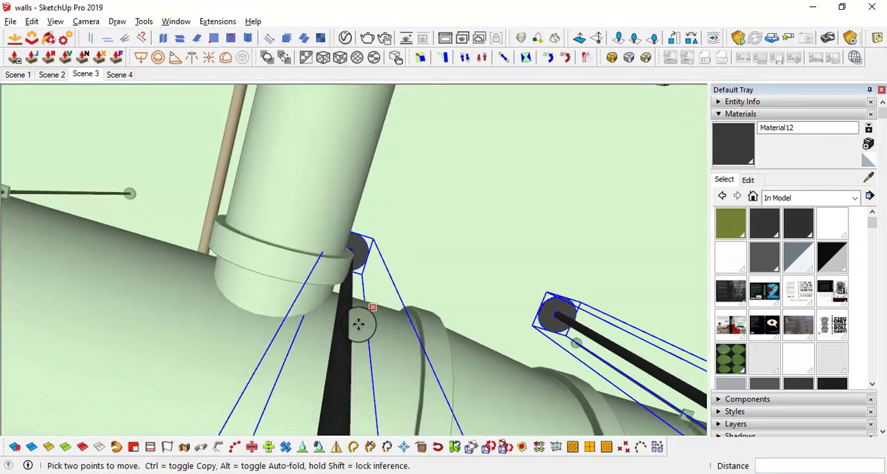
pyautogui.scroll(2, 342, 305)
pyautogui.moveTo(342, 306); pyautogui.dragTo(323, 258, button='middle')
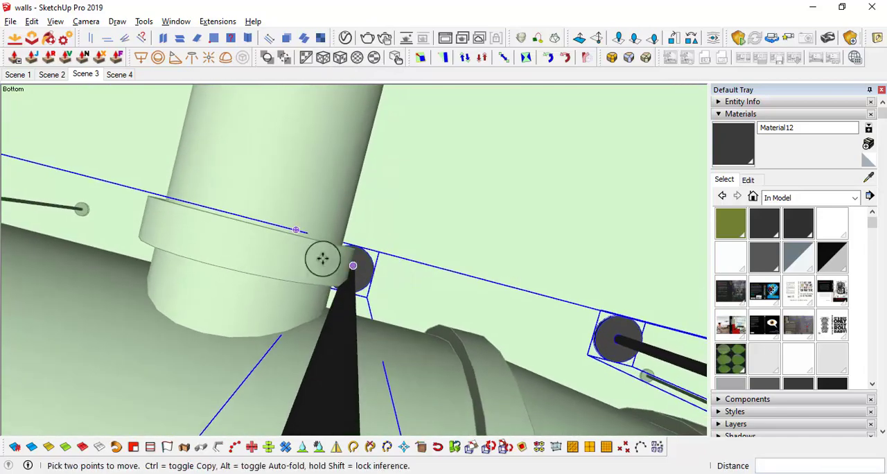
pyautogui.click(293, 206)
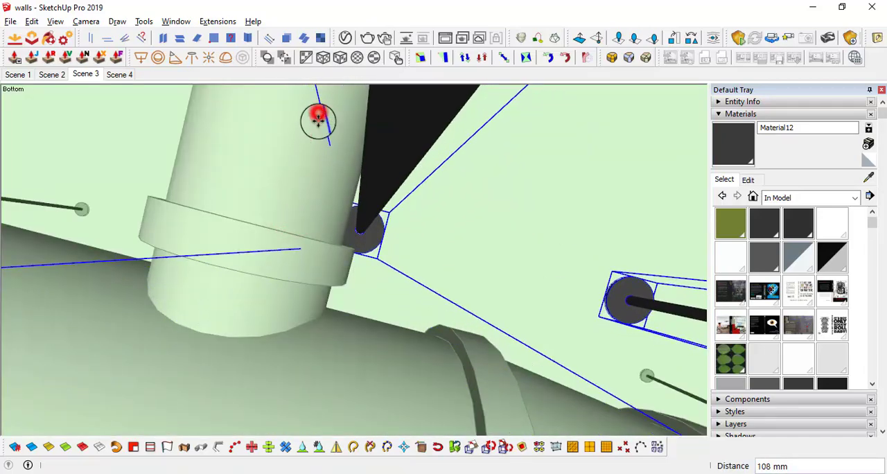
pyautogui.moveTo(318, 119); pyautogui.dragTo(388, 299, button='middle')
pyautogui.scroll(2, 274, 278)
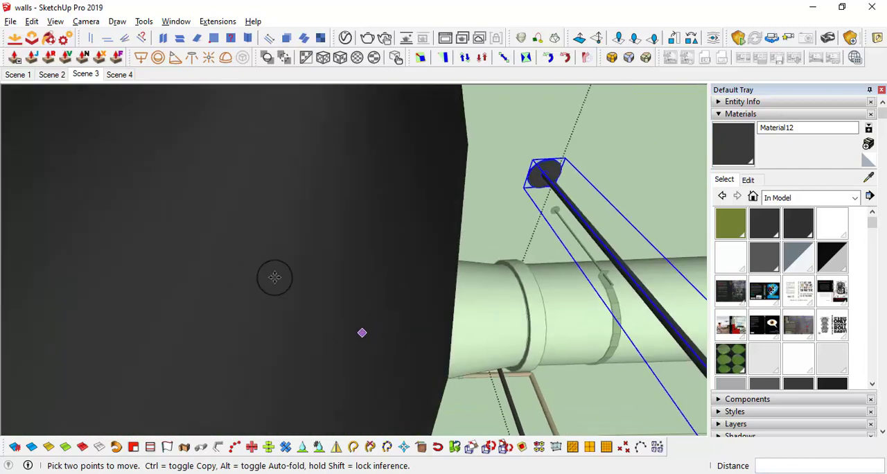
# Finish editing the light fixture's rods and return to the Scene 3 view
pyautogui.press('space')
pyautogui.moveTo(160, 183); pyautogui.dragTo(555, 307, button='middle')
pyautogui.scroll(-10, 557, 311)
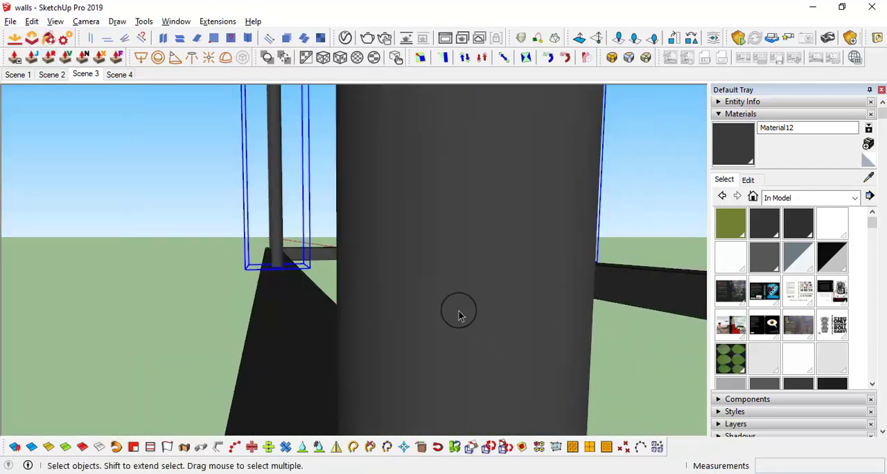
pyautogui.moveTo(443, 316); pyautogui.dragTo(367, 348, button='middle')
pyautogui.scroll(-4, 454, 329)
pyautogui.moveTo(454, 329); pyautogui.dragTo(377, 347, button='middle')
pyautogui.scroll(8, 356, 331)
pyautogui.scroll(-3, 356, 332)
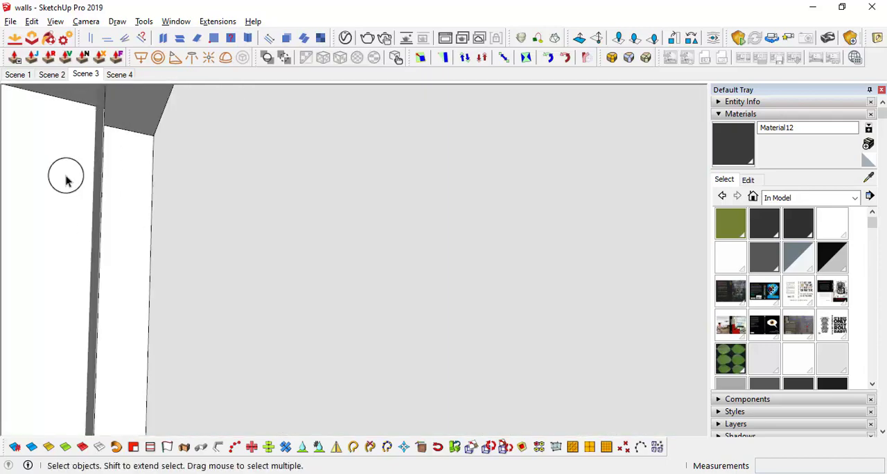
pyautogui.click(83, 74)
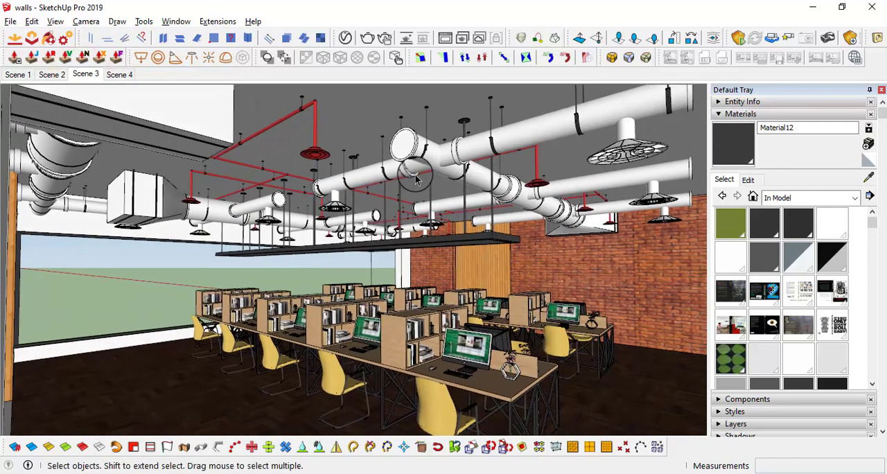
# Copy the complete light fixture over the second desk row, using matching desk corners as reference points
pyautogui.moveTo(475, 239); pyautogui.dragTo(425, 221, button='middle')
pyautogui.scroll(1, 424, 222)
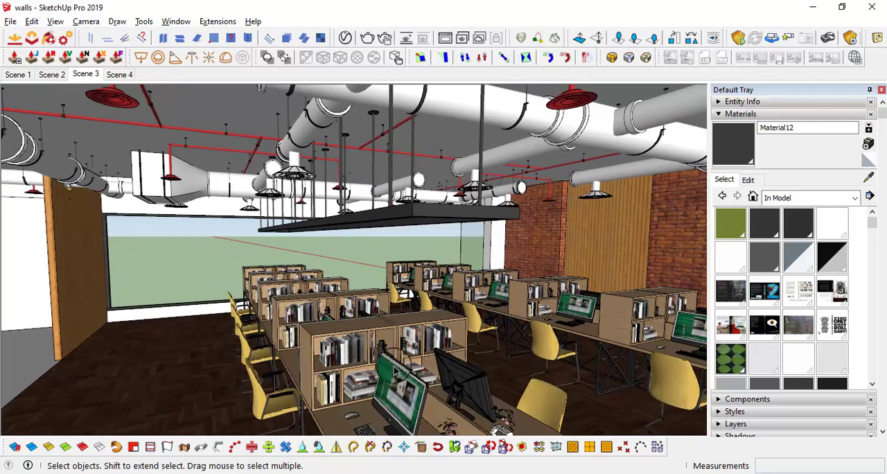
pyautogui.click(335, 420)
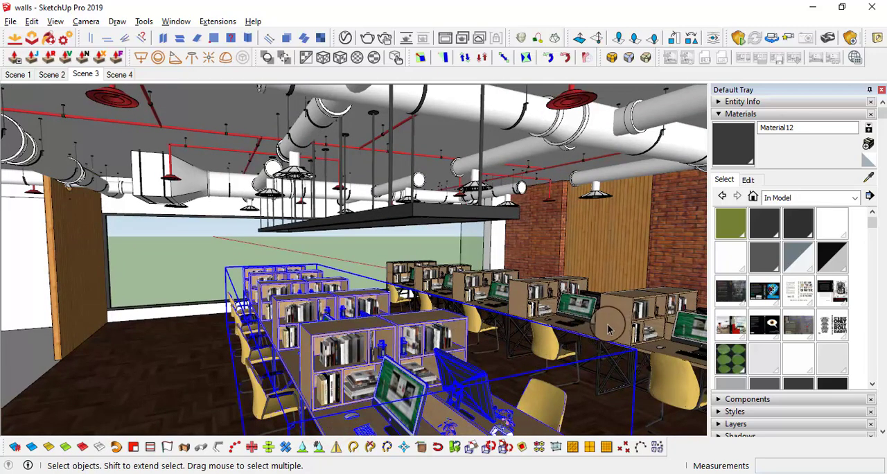
pyautogui.moveTo(463, 225); pyautogui.dragTo(602, 217, button='middle')
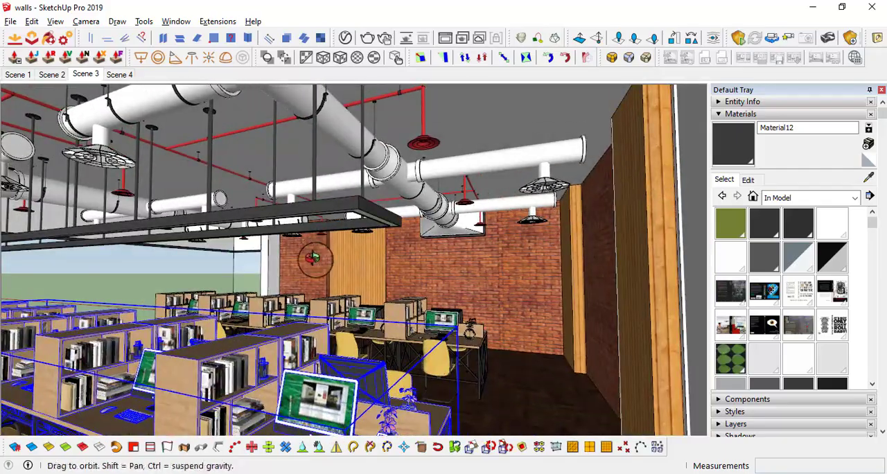
pyautogui.moveTo(313, 257); pyautogui.dragTo(330, 287, button='middle')
pyautogui.moveTo(340, 346)
pyautogui.mouseDown(button='middle')
pyautogui.moveTo(344, 297)
pyautogui.moveTo(367, 300)
pyautogui.moveTo(346, 371)
pyautogui.moveTo(353, 341)
pyautogui.mouseUp(button='middle')
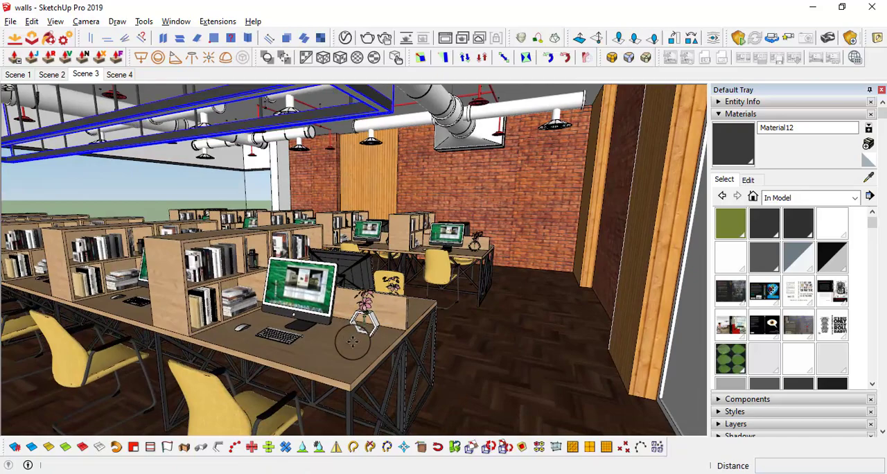
pyautogui.click(350, 383)
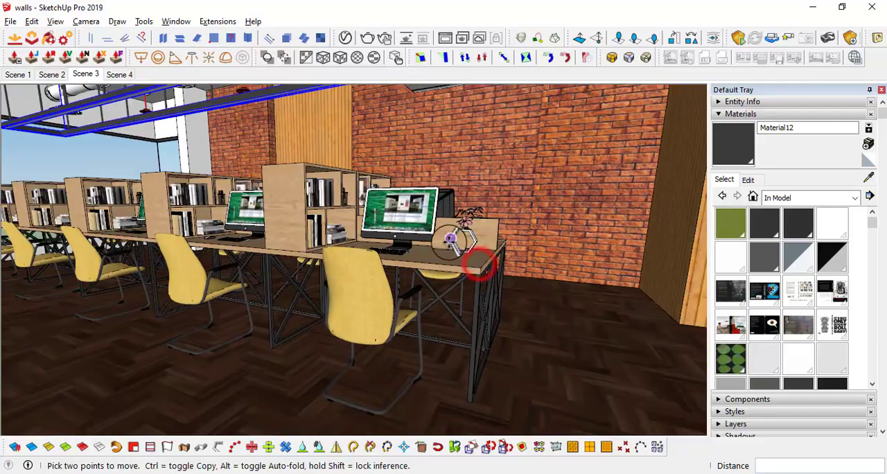
pyautogui.moveTo(451, 240); pyautogui.dragTo(578, 434, button='middle')
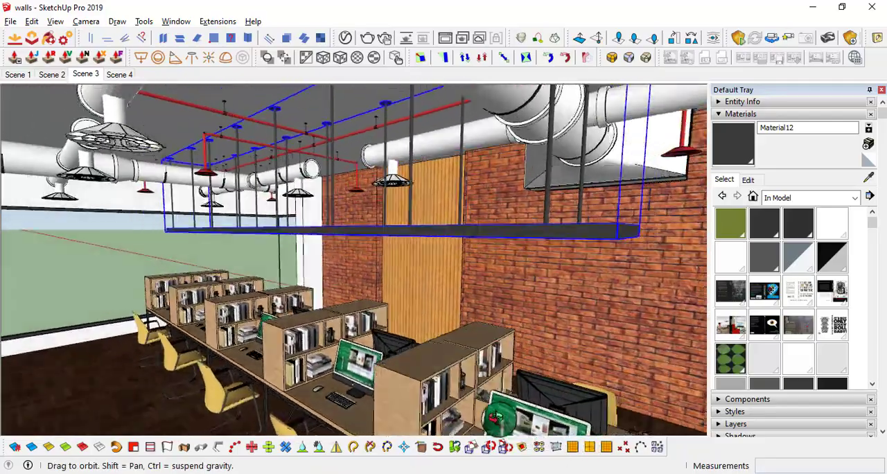
# Examine the copied fixture's rods against the ceiling ducts and sprinkler pipes, and return to the Scene 3 view
pyautogui.moveTo(493, 415); pyautogui.dragTo(473, 302, button='middle')
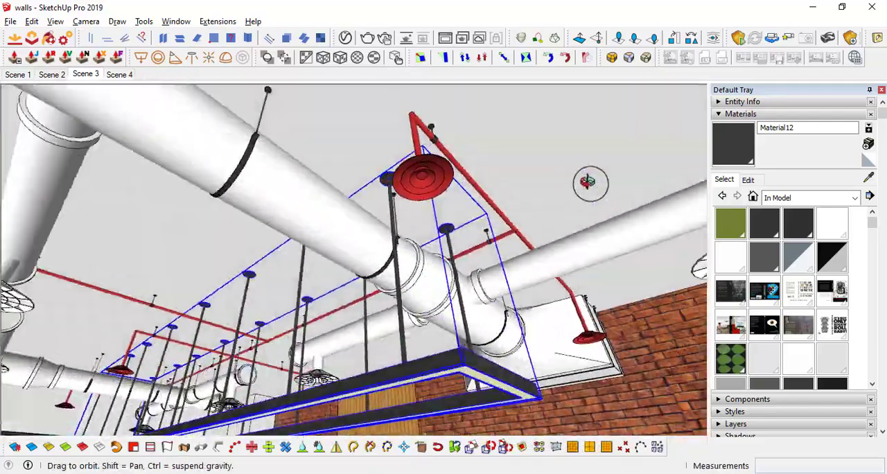
pyautogui.moveTo(588, 181); pyautogui.dragTo(488, 201, button='middle')
pyautogui.scroll(2, 409, 305)
pyautogui.keyDown('shift'); pyautogui.moveTo(402, 315); pyautogui.dragTo(390, 305, button='middle'); pyautogui.keyUp('shift')
pyautogui.moveTo(492, 220); pyautogui.dragTo(174, 173, button='middle')
pyautogui.click(83, 76)
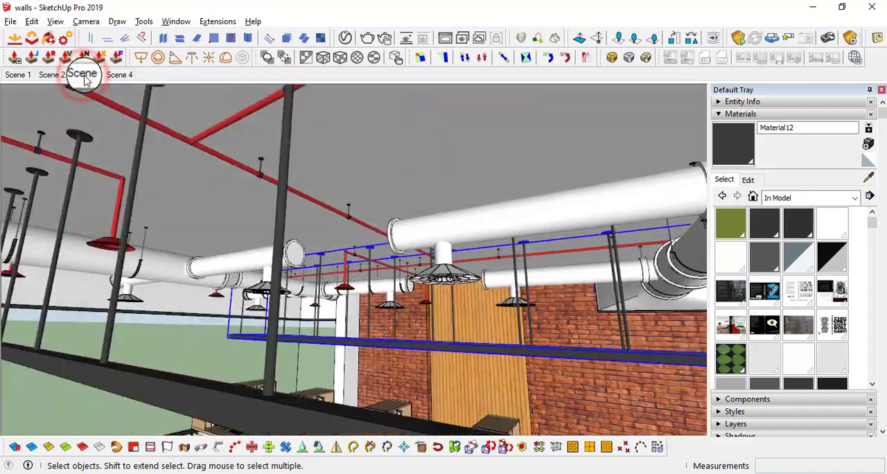
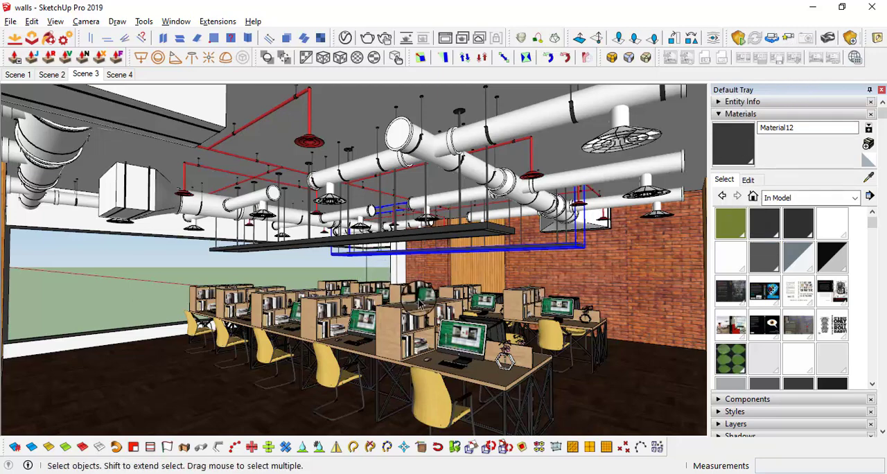
# Switch to the Enscape render beside the model and open the Capture options in its Visual Settings
pyautogui.moveTo(532, 292)
pyautogui.mouseDown(button='middle')
pyautogui.moveTo(513, 291)
pyautogui.moveTo(490, 254)
pyautogui.moveTo(499, 254)
pyautogui.moveTo(485, 254)
pyautogui.mouseUp(button='middle')
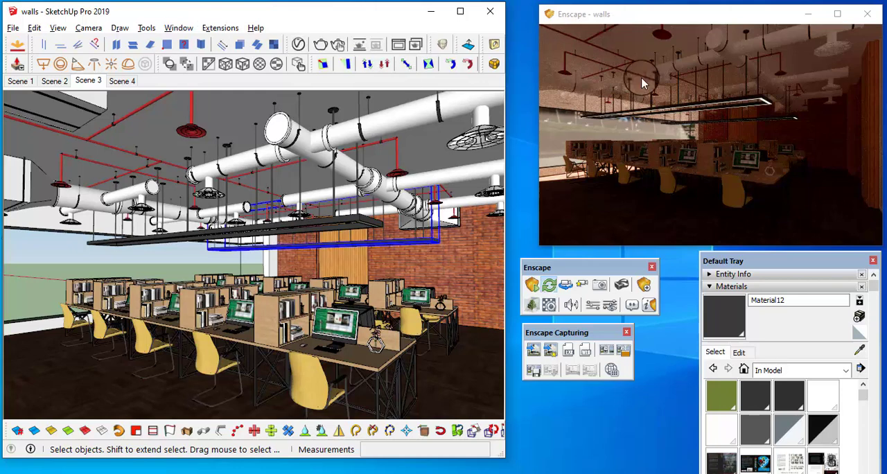
pyautogui.click(620, 16)
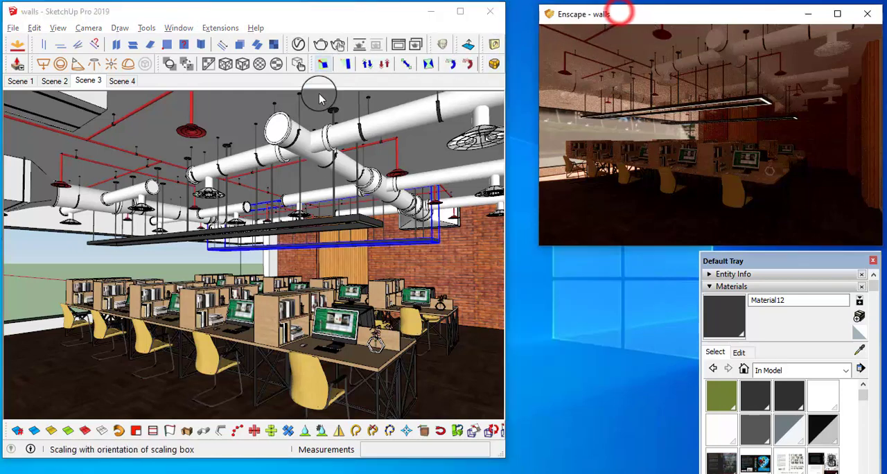
pyautogui.click(338, 11)
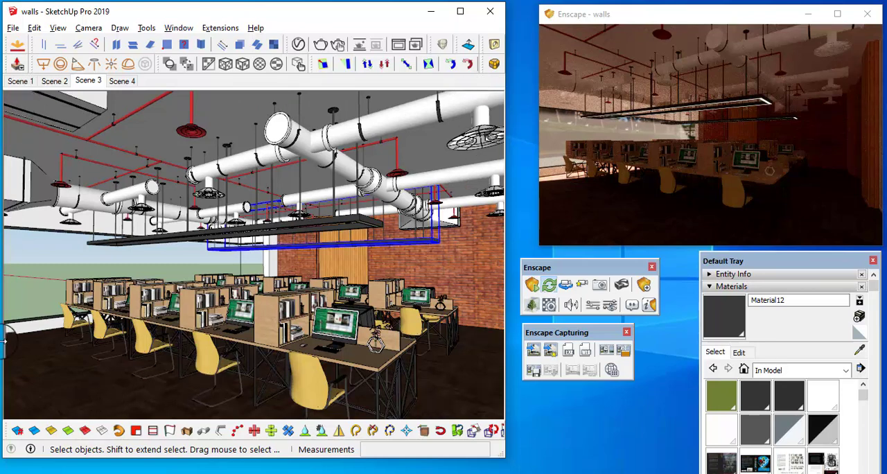
pyautogui.click(608, 305)
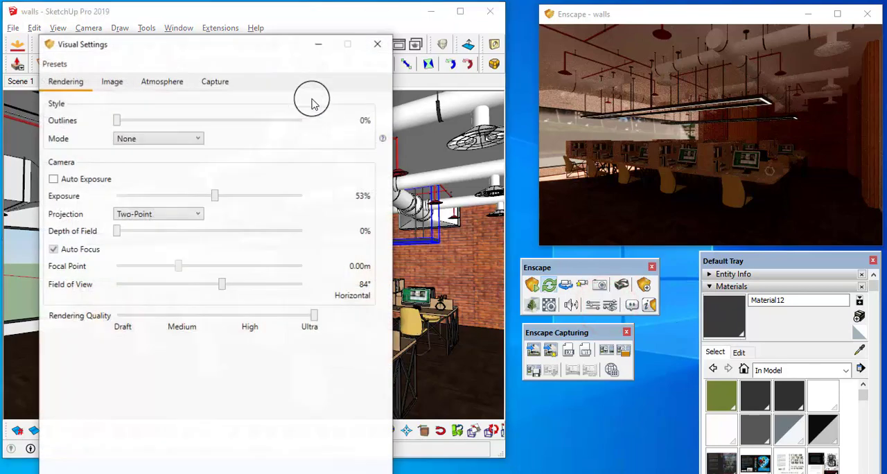
pyautogui.click(163, 82)
pyautogui.click(216, 81)
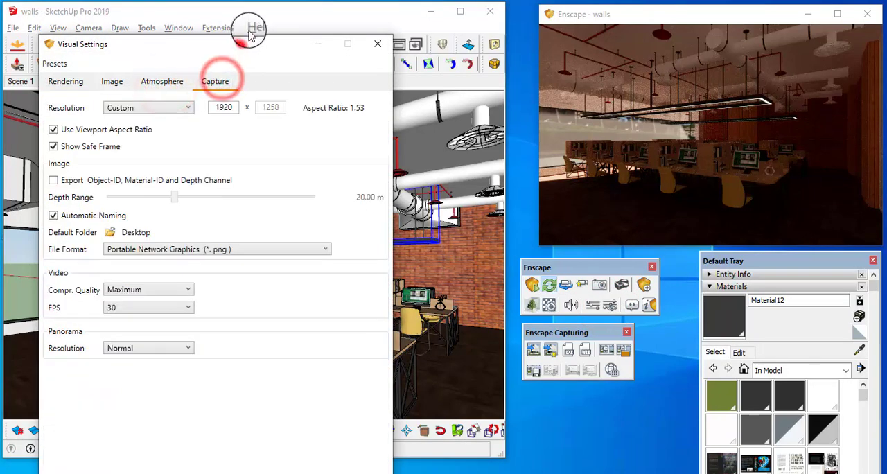
pyautogui.moveTo(224, 63); pyautogui.dragTo(239, 35)
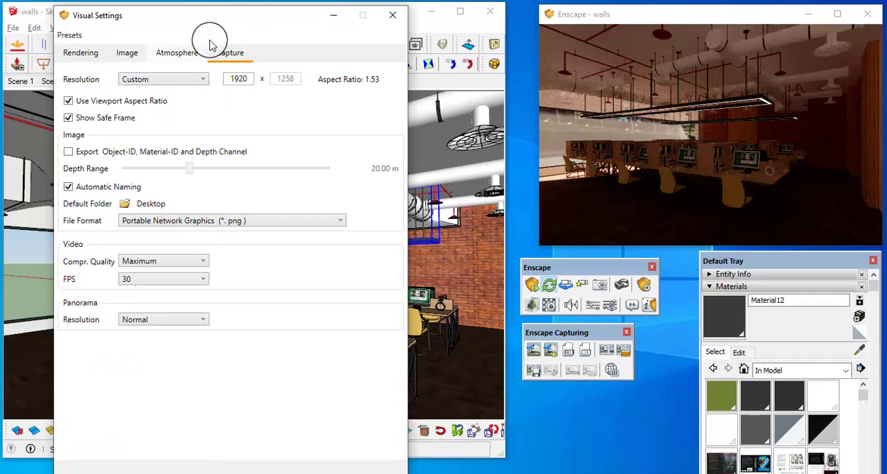
pyautogui.moveTo(228, 25); pyautogui.dragTo(289, 256)
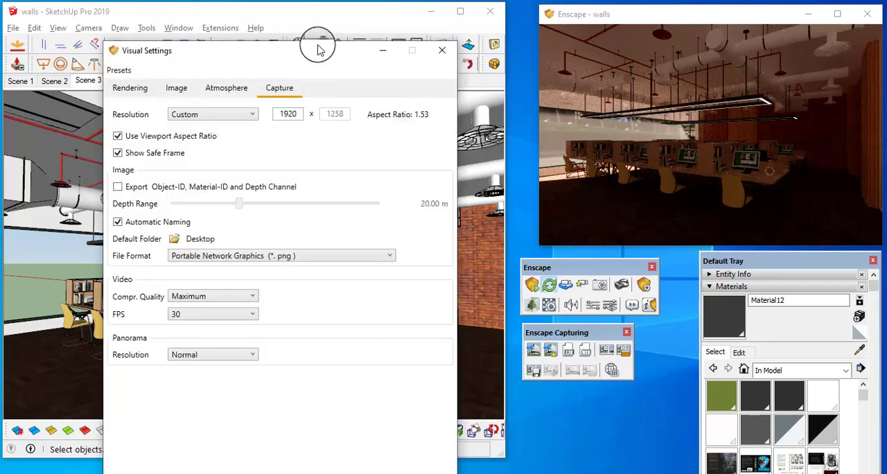
pyautogui.moveTo(288, 56); pyautogui.dragTo(301, 24)
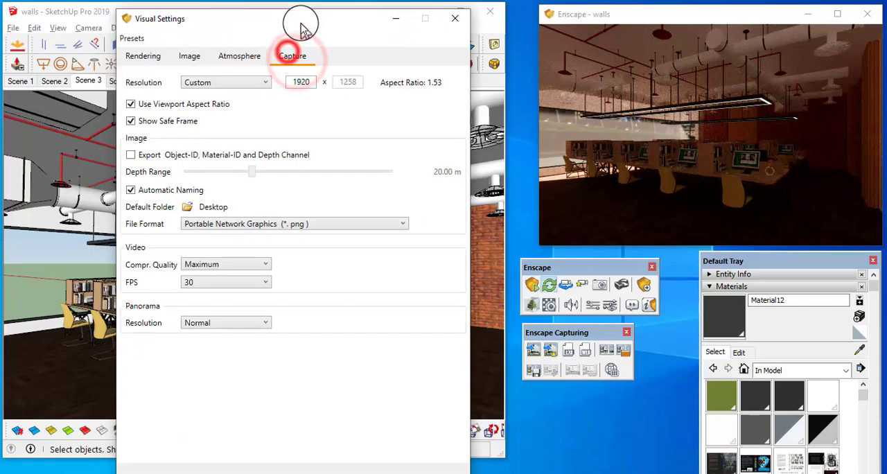
# Examine the capture resolution presets from Window to Ultra HD, keep the custom resolution, and close the Visual Settings
pyautogui.click(304, 82)
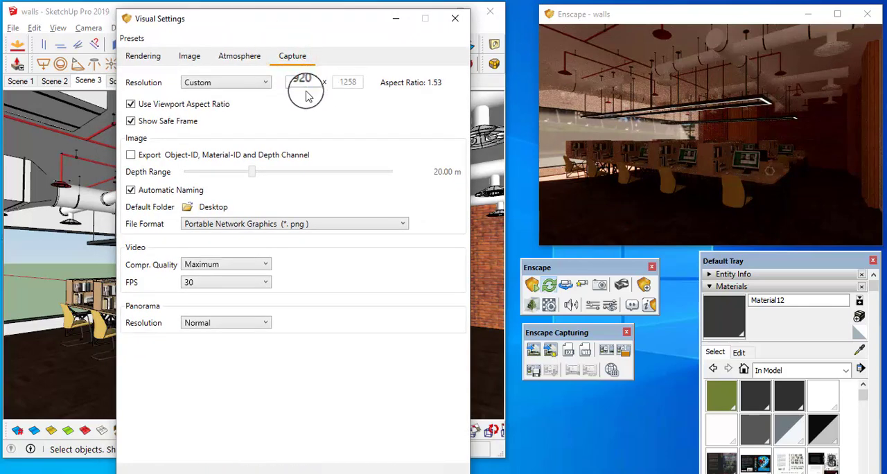
pyautogui.moveTo(296, 28); pyautogui.dragTo(281, 36)
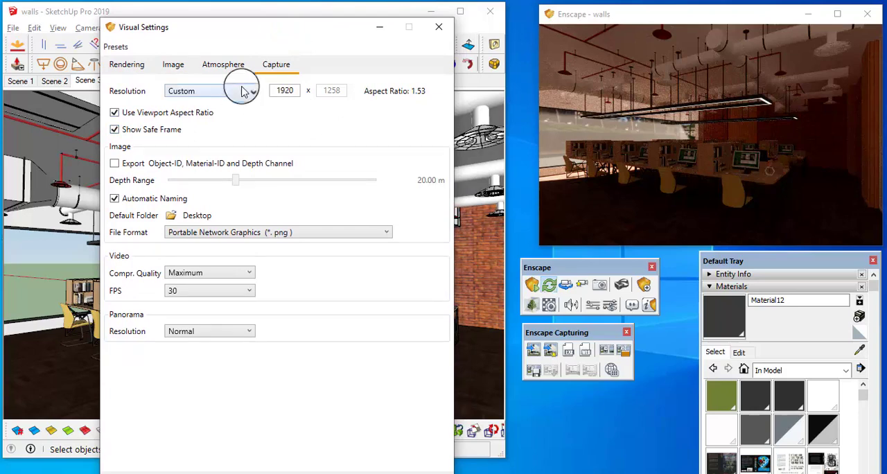
pyautogui.click(242, 92)
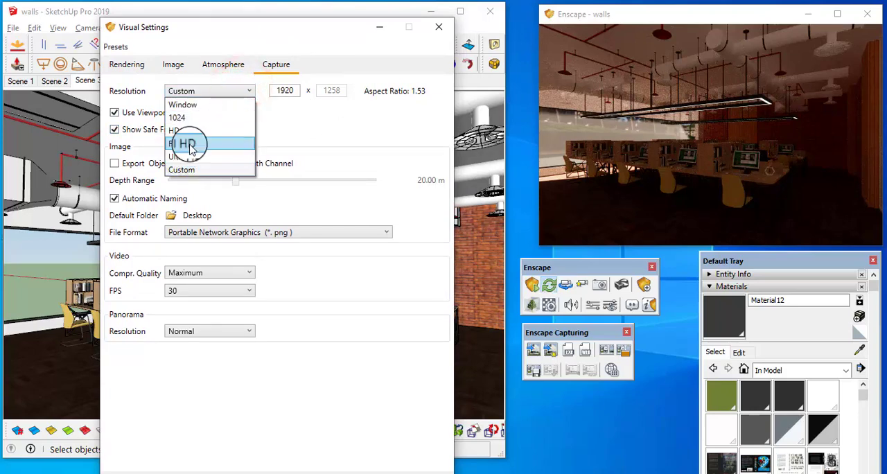
pyautogui.click(310, 122)
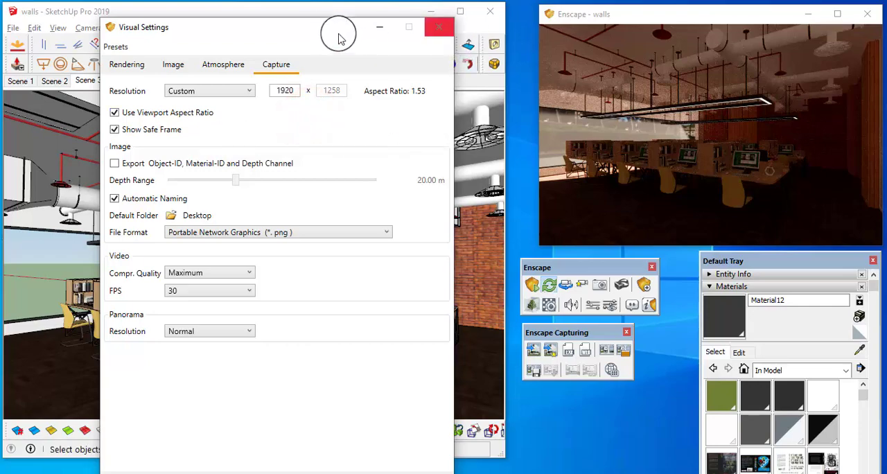
pyautogui.moveTo(338, 35); pyautogui.dragTo(325, 279)
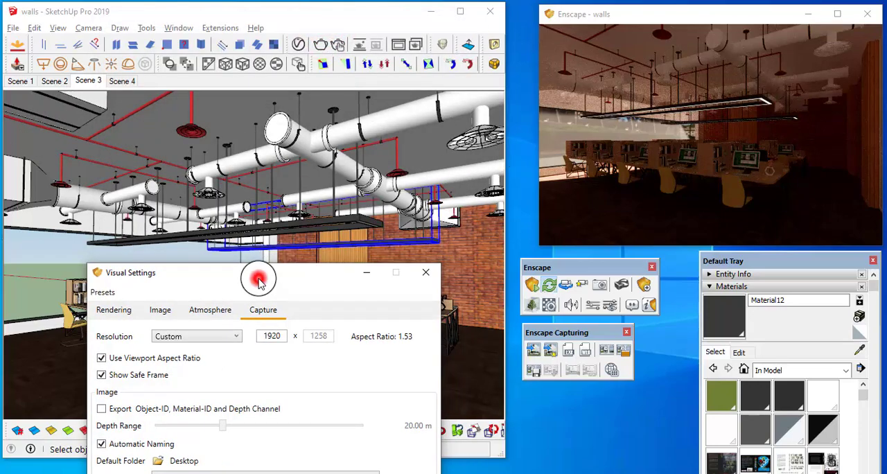
pyautogui.moveTo(258, 280); pyautogui.dragTo(250, 151)
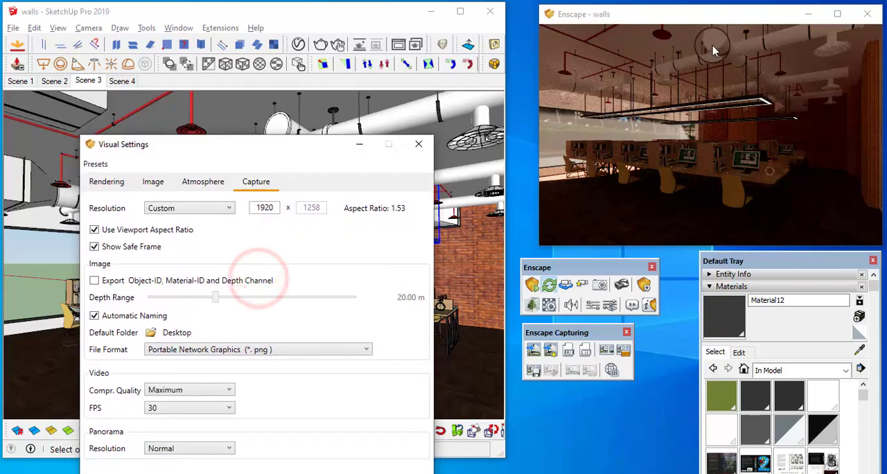
pyautogui.moveTo(303, 154)
pyautogui.mouseDown()
pyautogui.moveTo(313, 83)
pyautogui.moveTo(293, 44)
pyautogui.moveTo(268, 26)
pyautogui.mouseUp()
pyautogui.click(290, 145)
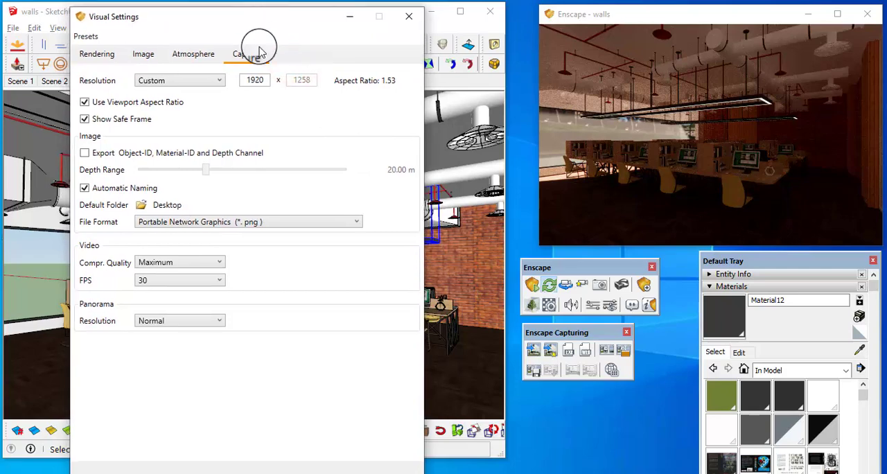
pyautogui.click(220, 81)
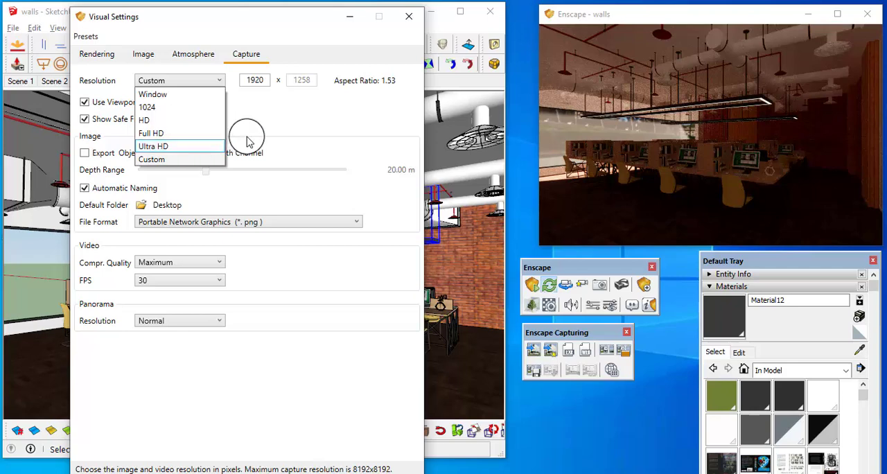
pyautogui.click(280, 119)
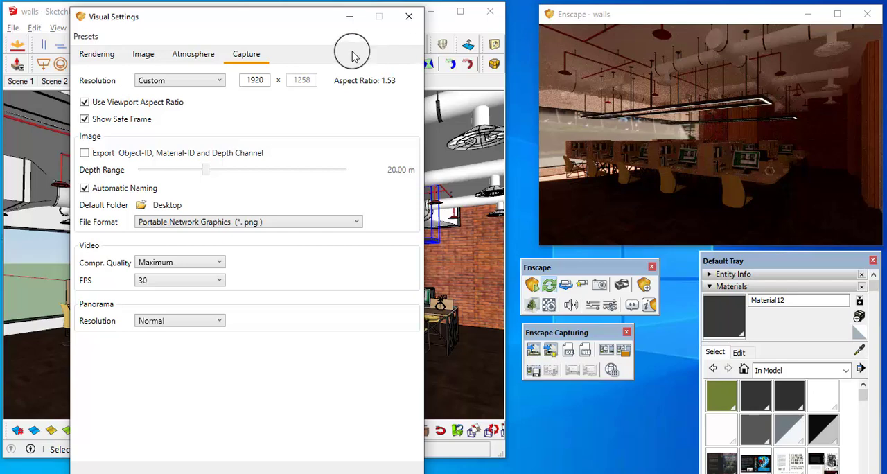
pyautogui.moveTo(290, 30); pyautogui.dragTo(309, 32)
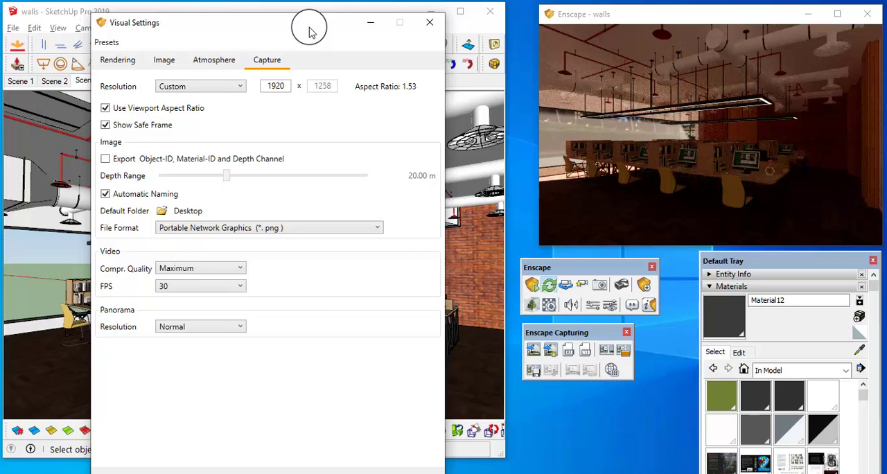
pyautogui.click(237, 86)
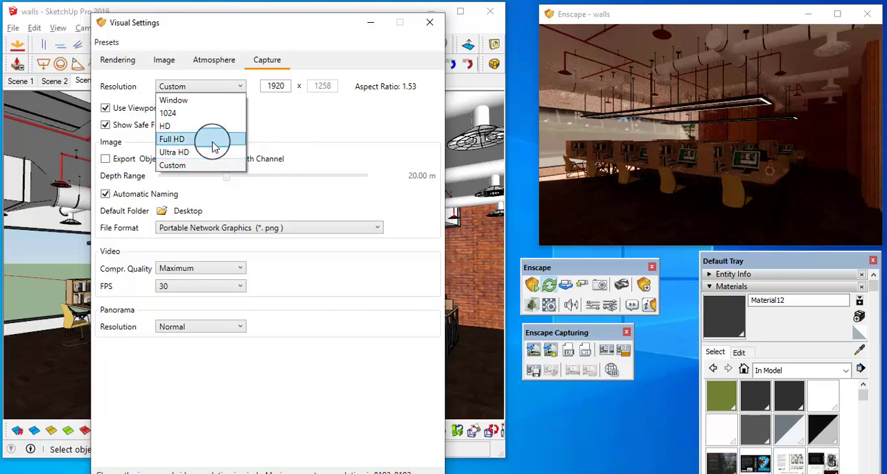
pyautogui.click(305, 125)
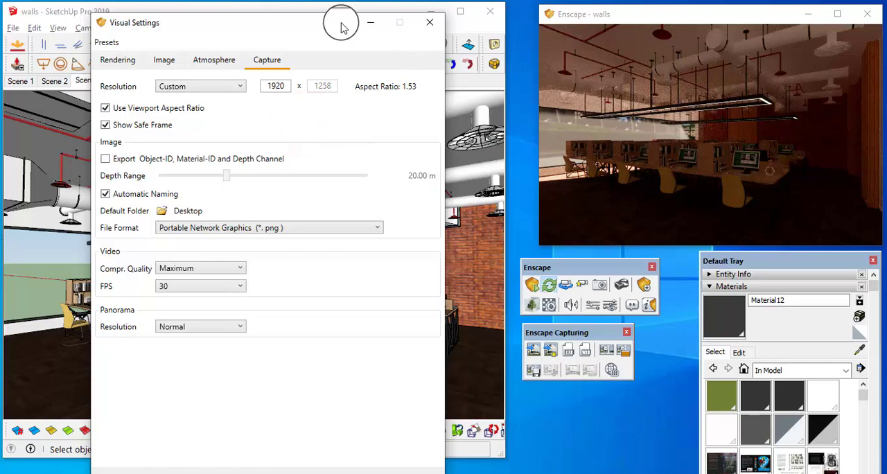
pyautogui.click(430, 23)
# Inspect the office interior and the skybox surroundings outside the large window in the Enscape live render
pyautogui.click(781, 159)
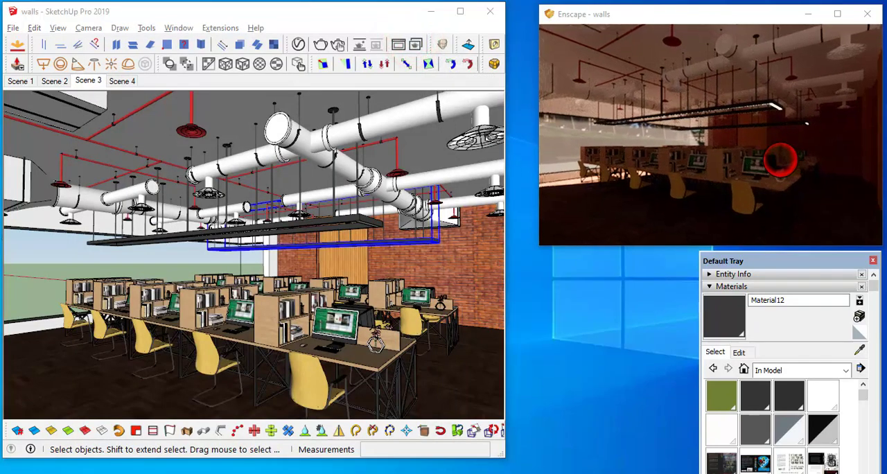
pyautogui.moveTo(780, 159)
pyautogui.mouseDown()
pyautogui.moveTo(757, 169)
pyautogui.moveTo(759, 161)
pyautogui.moveTo(738, 159)
pyautogui.mouseUp()
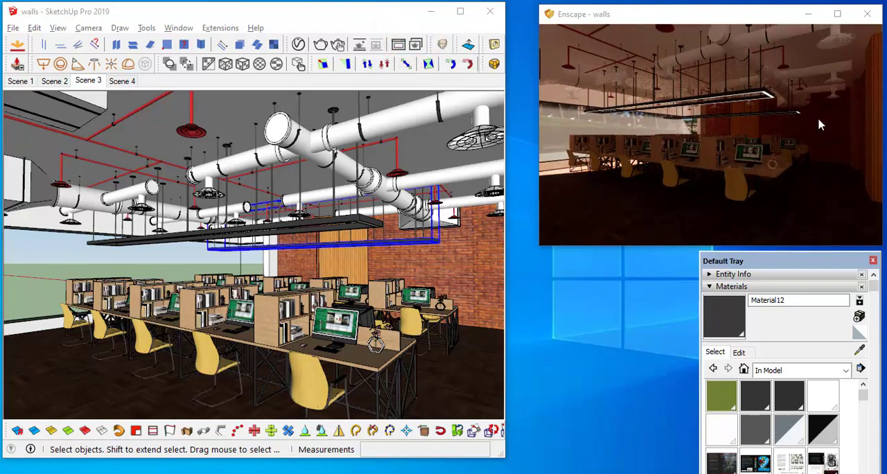
pyautogui.scroll(-1, 643, 126)
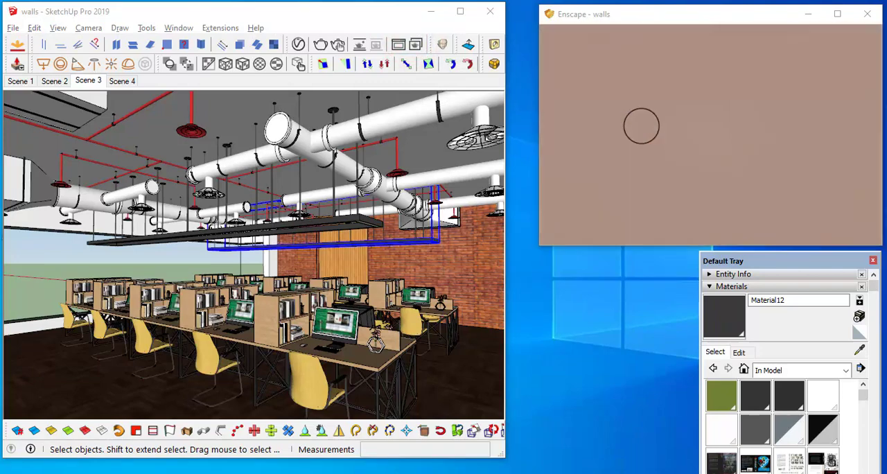
pyautogui.scroll(4, 642, 125)
pyautogui.moveTo(596, 135); pyautogui.dragTo(628, 136)
pyautogui.scroll(1, 463, 136)
pyautogui.scroll(2, 628, 138)
pyautogui.scroll(2, 626, 136)
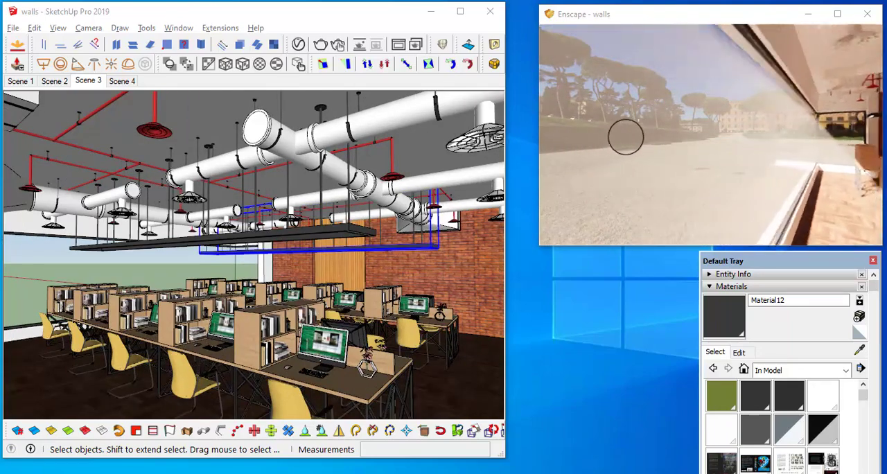
pyautogui.scroll(2, 674, 136)
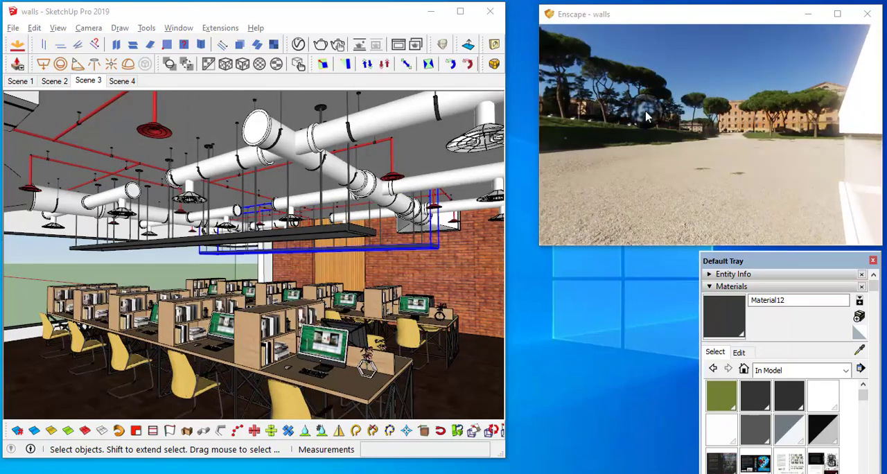
pyautogui.moveTo(683, 136)
pyautogui.mouseDown()
pyautogui.moveTo(665, 103)
pyautogui.moveTo(646, 110)
pyautogui.moveTo(661, 108)
pyautogui.mouseUp()
pyautogui.moveTo(741, 118)
pyautogui.mouseDown()
pyautogui.moveTo(760, 121)
pyautogui.moveTo(710, 89)
pyautogui.moveTo(693, 89)
pyautogui.moveTo(743, 103)
pyautogui.moveTo(732, 95)
pyautogui.moveTo(697, 119)
pyautogui.moveTo(772, 133)
pyautogui.moveTo(690, 189)
pyautogui.moveTo(627, 166)
pyautogui.moveTo(620, 113)
pyautogui.moveTo(627, 124)
pyautogui.moveTo(678, 103)
pyautogui.moveTo(642, 127)
pyautogui.moveTo(663, 147)
pyautogui.moveTo(653, 152)
pyautogui.mouseUp()
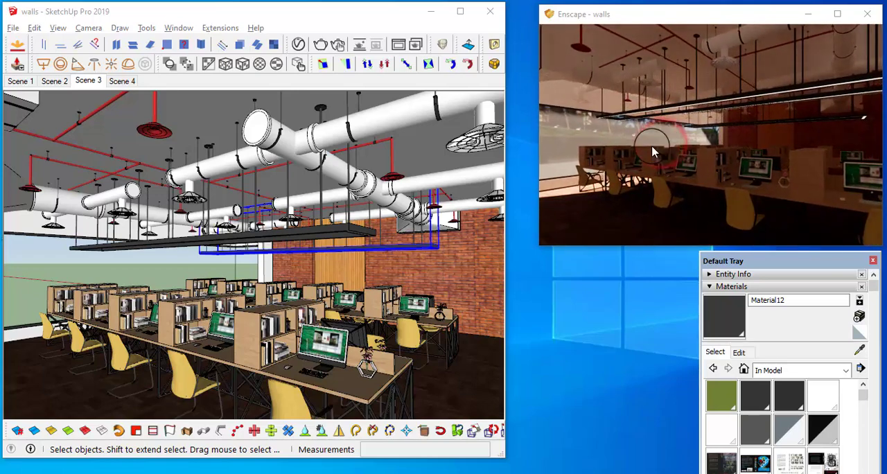
pyautogui.moveTo(727, 187); pyautogui.dragTo(718, 187)
pyautogui.moveTo(596, 147)
pyautogui.mouseDown()
pyautogui.moveTo(612, 122)
pyautogui.moveTo(626, 127)
pyautogui.moveTo(600, 95)
pyautogui.moveTo(603, 104)
pyautogui.moveTo(601, 81)
pyautogui.moveTo(588, 153)
pyautogui.mouseUp()
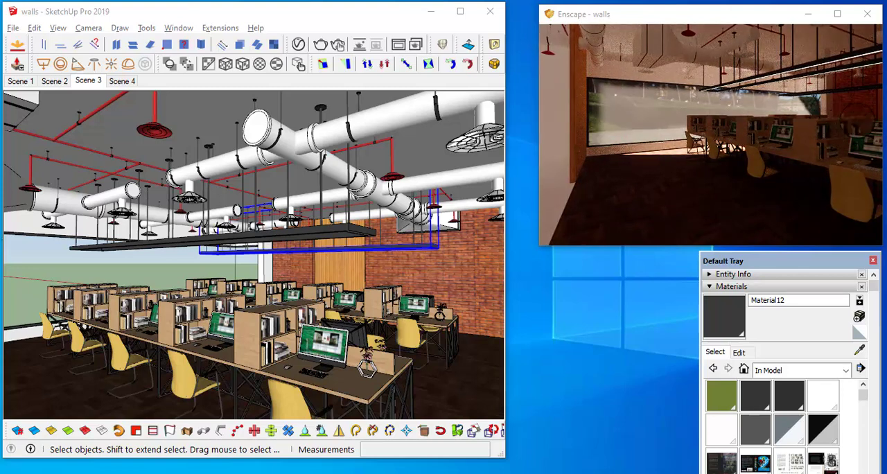
# Look past the window at the skybox in the live render and set the atmosphere's horizon source to Town
pyautogui.moveTo(693, 118); pyautogui.dragTo(574, 99)
pyautogui.scroll(5, 667, 82)
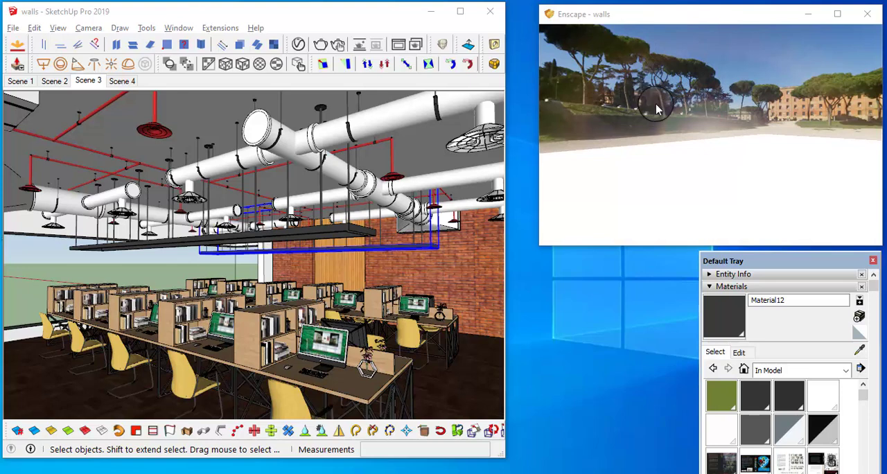
pyautogui.moveTo(620, 91)
pyautogui.mouseDown()
pyautogui.moveTo(655, 88)
pyautogui.moveTo(656, 101)
pyautogui.moveTo(657, 88)
pyautogui.mouseUp()
pyautogui.click(317, 10)
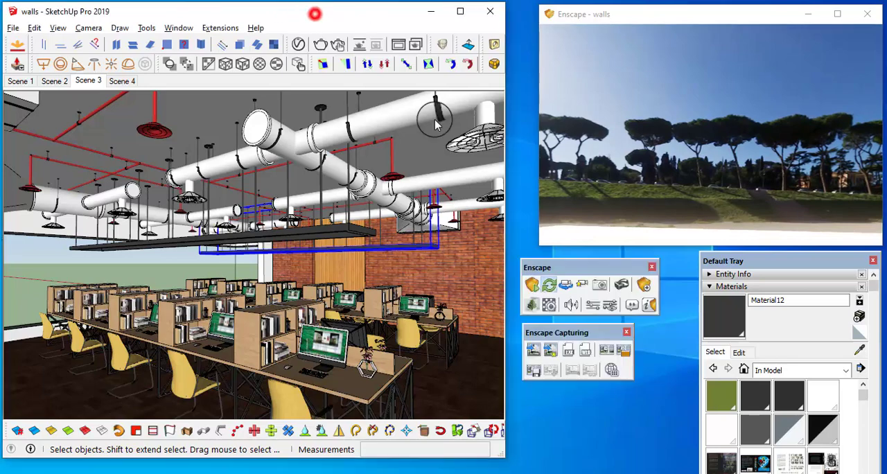
pyautogui.click(612, 308)
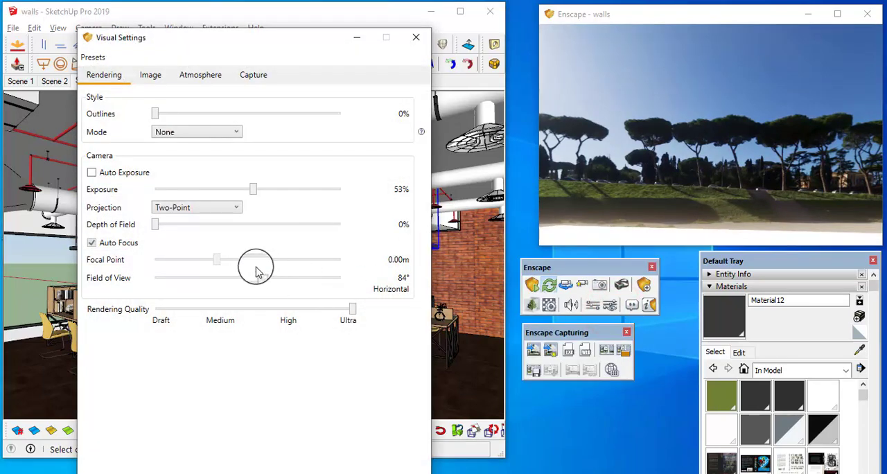
pyautogui.click(205, 76)
pyautogui.click(221, 305)
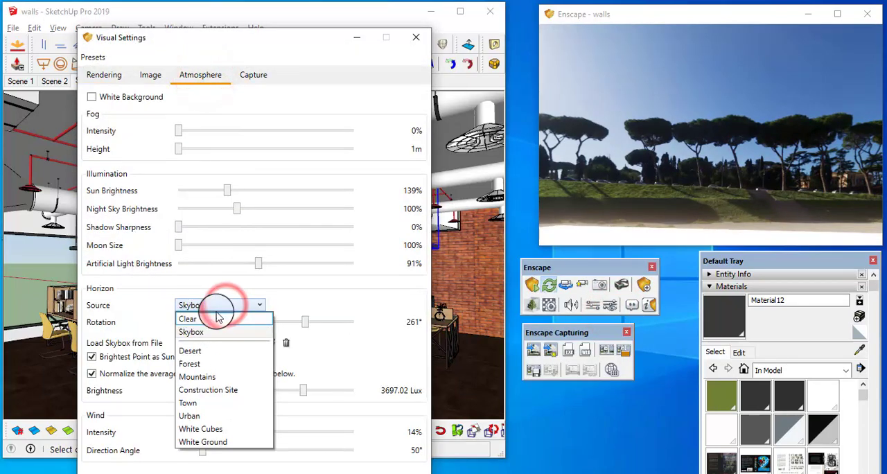
pyautogui.click(201, 402)
# Examine the Town horizon outside and return the Enscape view to the desk rows inside the office
pyautogui.moveTo(693, 180); pyautogui.dragTo(742, 137)
pyautogui.rightClick(703, 3)
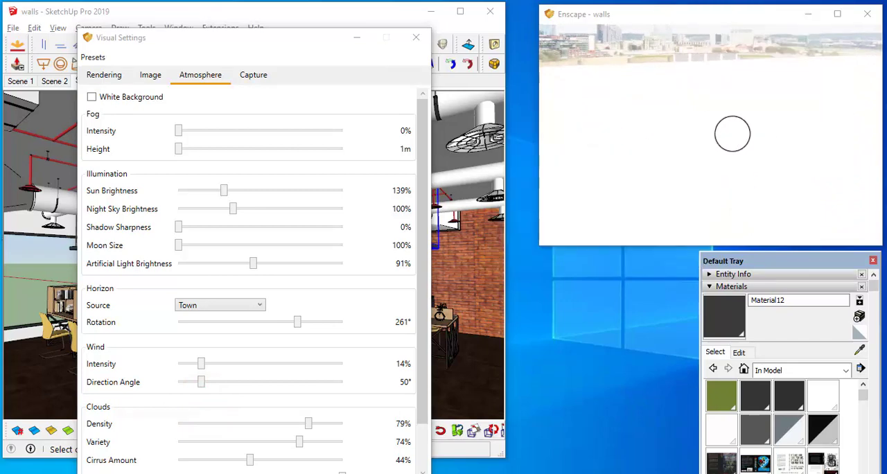
pyautogui.moveTo(733, 127); pyautogui.dragTo(834, 125)
pyautogui.keyDown('shift'); pyautogui.moveTo(833, 122); pyautogui.dragTo(782, 119, button='right'); pyautogui.keyUp('shift')
pyautogui.moveTo(782, 119); pyautogui.dragTo(780, 120)
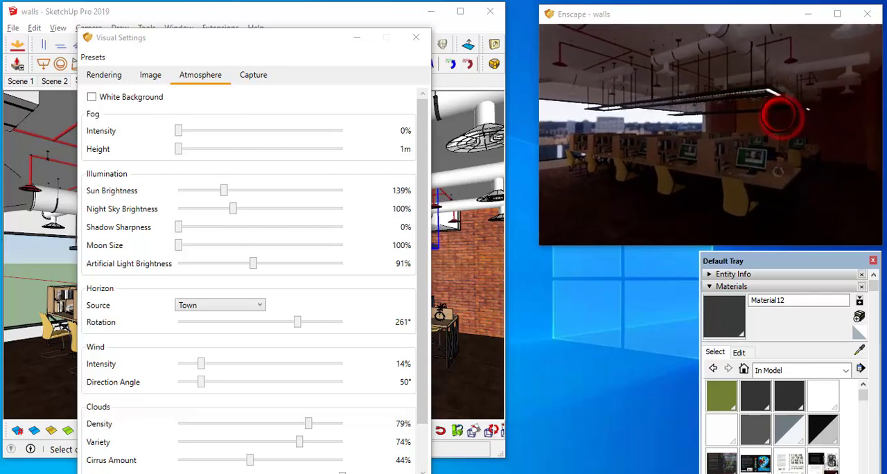
# Turn on auto exposure in the rendering settings and check the brightness of the desk rows in the live render
pyautogui.moveTo(313, 42); pyautogui.dragTo(343, 32)
pyautogui.click(750, 158)
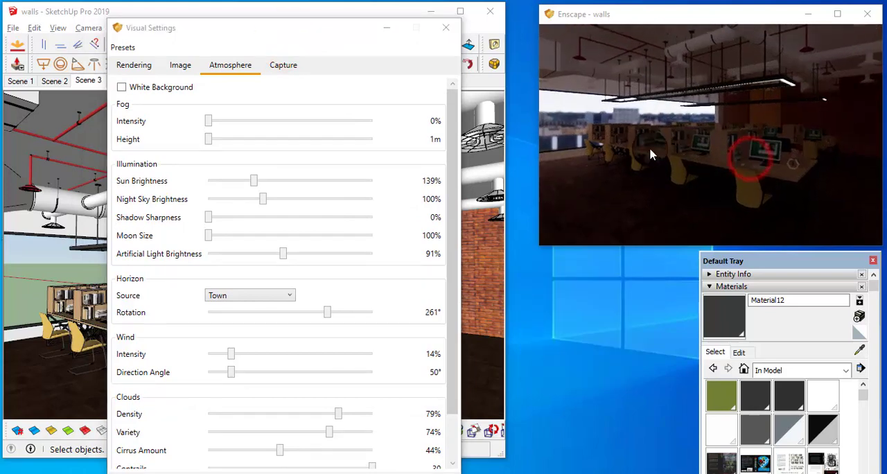
pyautogui.click(179, 68)
pyautogui.click(134, 64)
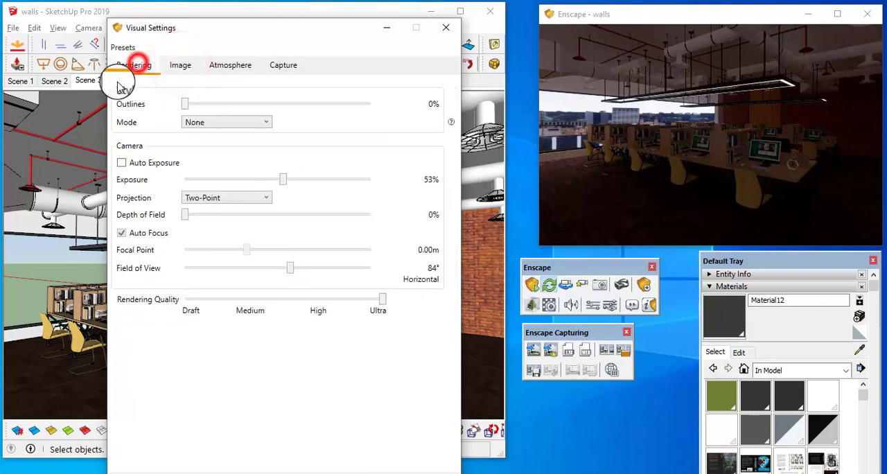
pyautogui.click(122, 164)
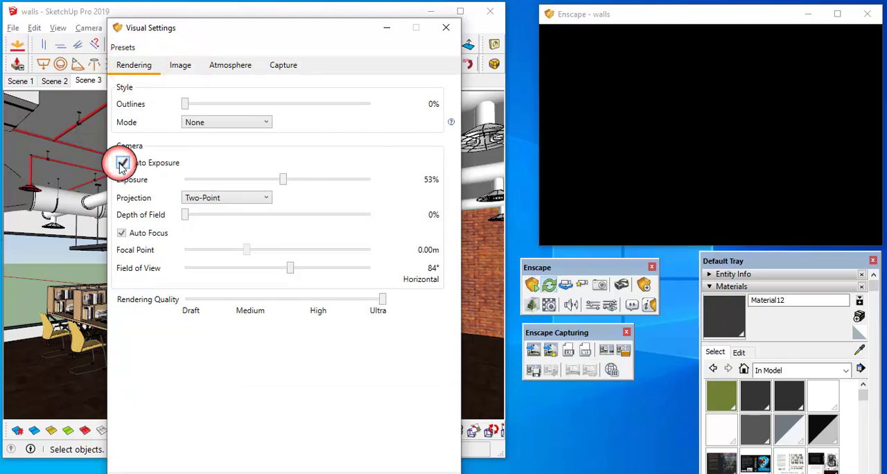
pyautogui.click(729, 136)
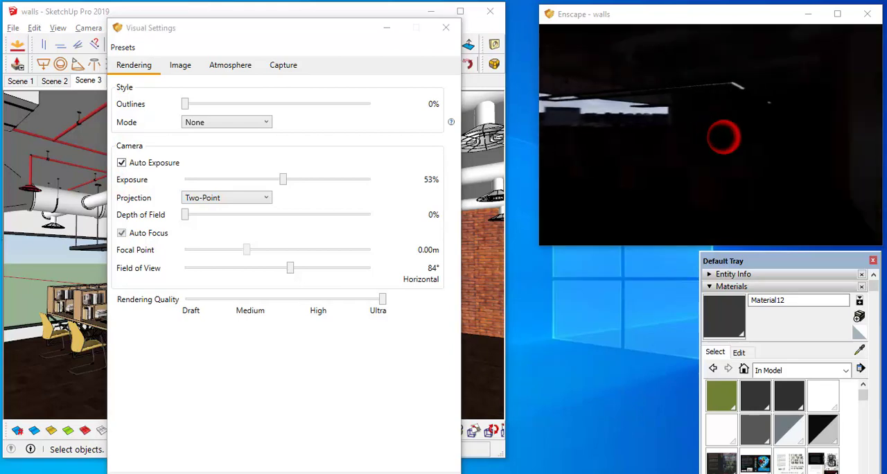
pyautogui.moveTo(724, 137); pyautogui.dragTo(757, 141, button='right')
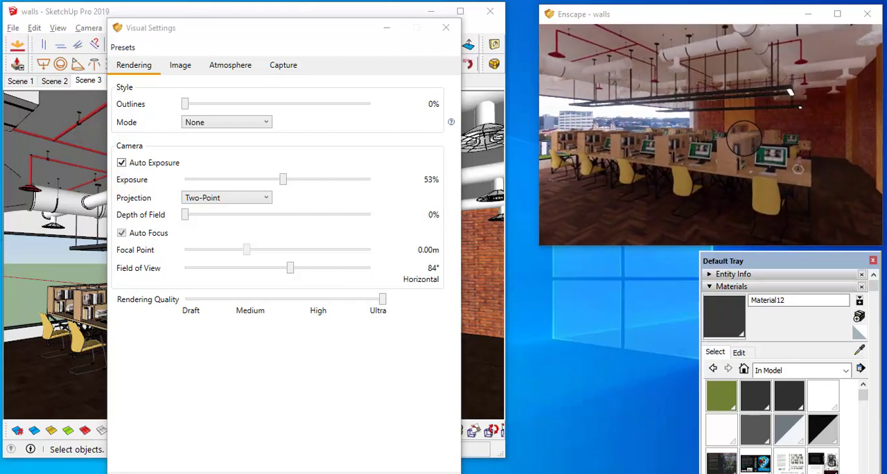
pyautogui.moveTo(759, 142); pyautogui.dragTo(780, 145)
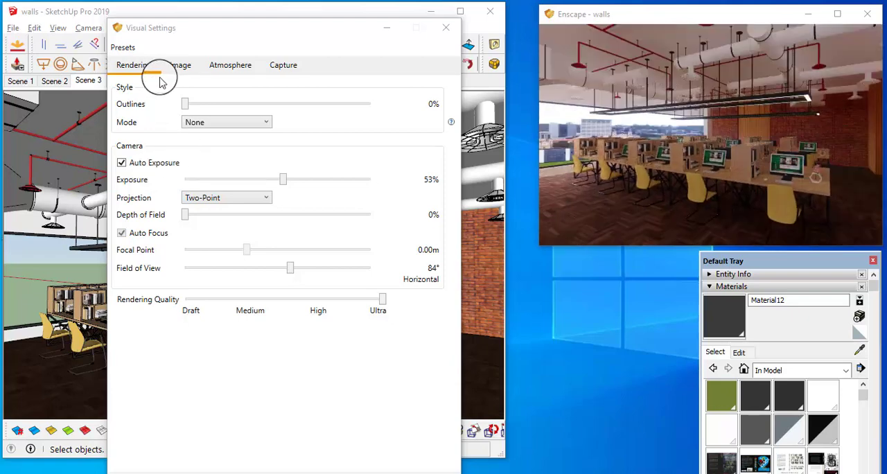
pyautogui.click(79, 178)
pyautogui.moveTo(746, 134); pyautogui.dragTo(759, 136)
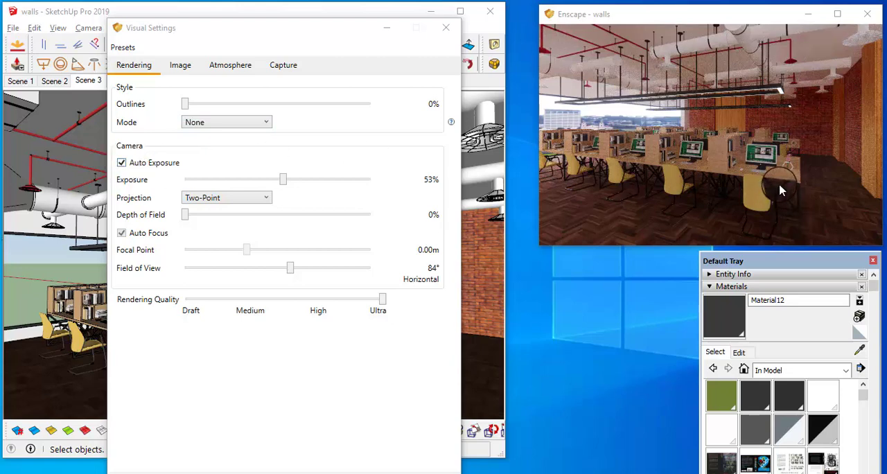
# Turn auto exposure off, set the exposure to 61%, and check the desks and window in the live render
pyautogui.click(122, 163)
pyautogui.moveTo(282, 179)
pyautogui.mouseDown()
pyautogui.moveTo(299, 180)
pyautogui.moveTo(293, 185)
pyautogui.mouseUp()
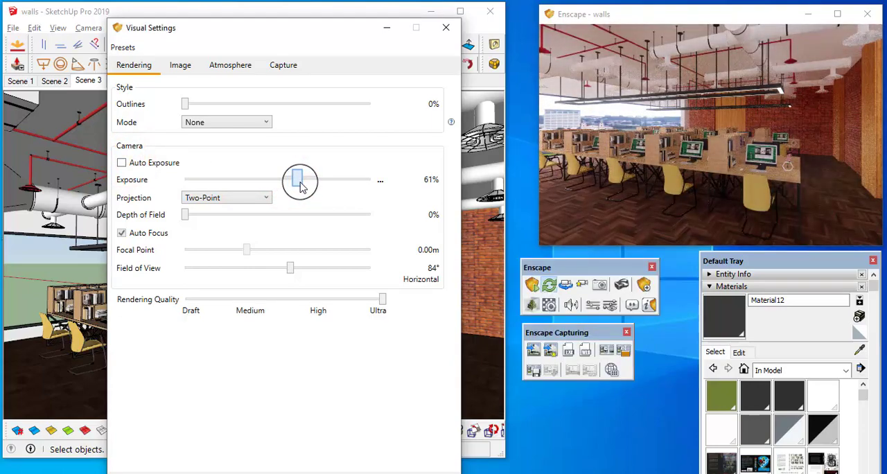
pyautogui.moveTo(682, 146); pyautogui.dragTo(692, 157)
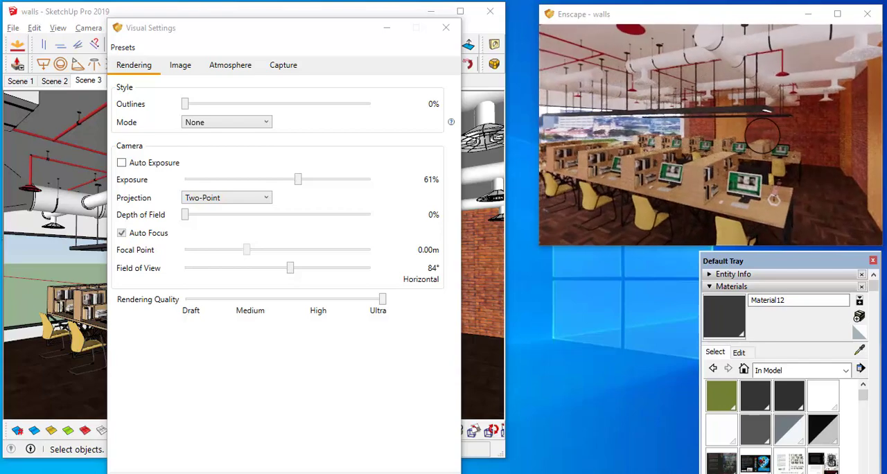
pyautogui.moveTo(766, 130); pyautogui.dragTo(771, 146)
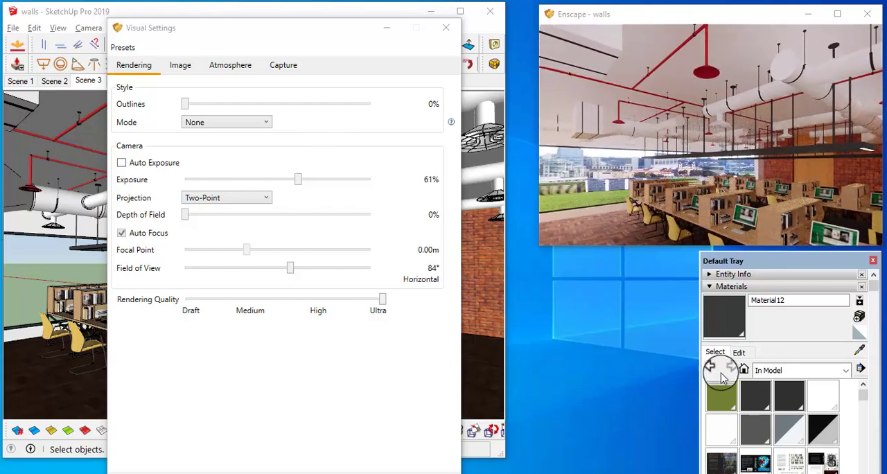
# Close the visual settings, sample the white ceiling duct's material in the model, and open it in the Enscape material editor
pyautogui.click(861, 348)
pyautogui.moveTo(350, 28)
pyautogui.mouseDown()
pyautogui.moveTo(393, 178)
pyautogui.moveTo(351, 102)
pyautogui.mouseUp()
pyautogui.click(437, 101)
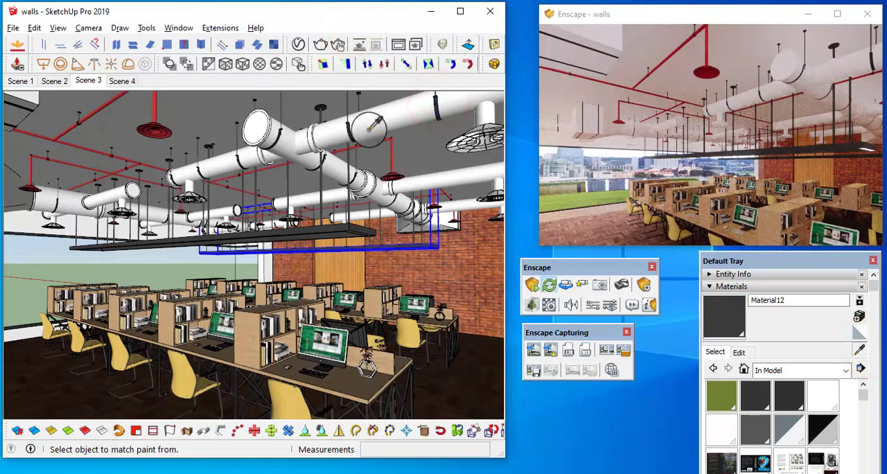
pyautogui.moveTo(378, 122)
pyautogui.mouseDown(button='middle')
pyautogui.moveTo(342, 186)
pyautogui.moveTo(337, 170)
pyautogui.moveTo(376, 151)
pyautogui.moveTo(354, 141)
pyautogui.moveTo(365, 157)
pyautogui.mouseUp(button='middle')
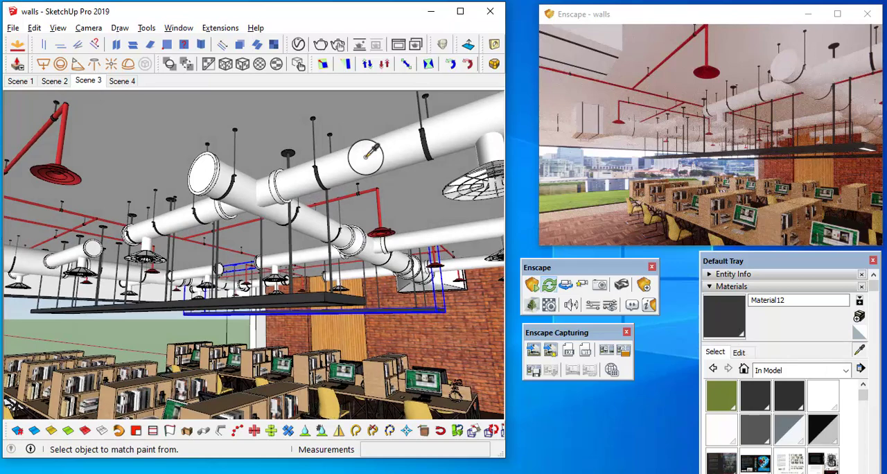
pyautogui.click(365, 156)
pyautogui.click(549, 307)
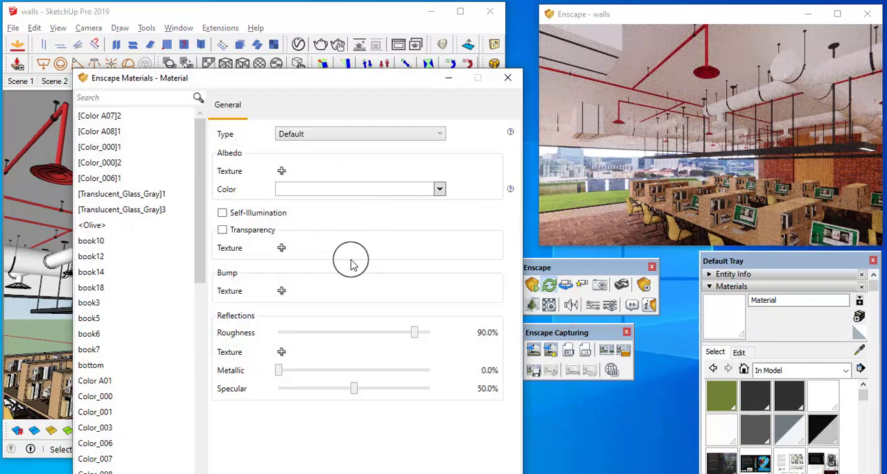
# Try a roughness of 10.4% on the white duct material and inspect the duct up close in the live render
pyautogui.moveTo(415, 338); pyautogui.dragTo(295, 337)
pyautogui.press('w')
pyautogui.moveTo(662, 171)
pyautogui.mouseDown()
pyautogui.moveTo(722, 173)
pyautogui.moveTo(660, 173)
pyautogui.moveTo(672, 179)
pyautogui.mouseUp()
pyautogui.press('w')
pyautogui.press('w')
pyautogui.press('w')
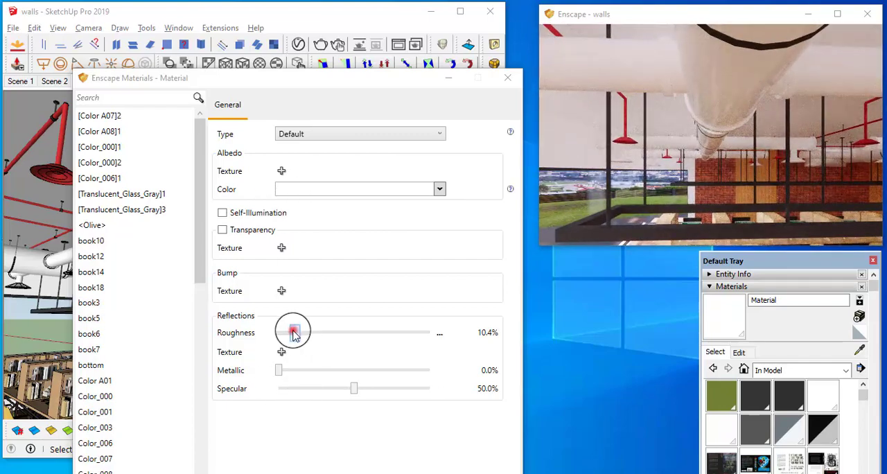
# Try a roughness of 21.2% and a metallic value of 25% on the white duct material, checking the ducts in the render
pyautogui.moveTo(294, 335); pyautogui.dragTo(315, 390)
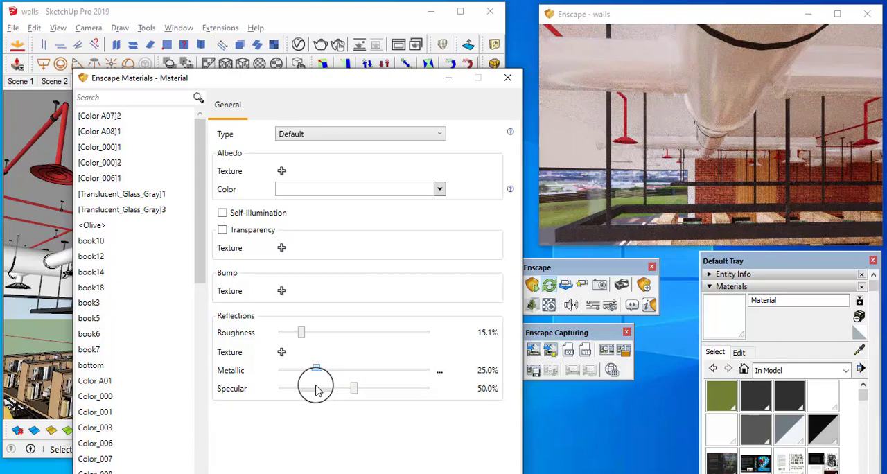
pyautogui.moveTo(310, 338); pyautogui.dragTo(313, 339)
pyautogui.moveTo(707, 97)
pyautogui.mouseDown()
pyautogui.moveTo(700, 148)
pyautogui.moveTo(685, 150)
pyautogui.moveTo(745, 155)
pyautogui.moveTo(730, 150)
pyautogui.moveTo(801, 172)
pyautogui.mouseUp()
pyautogui.press('a')
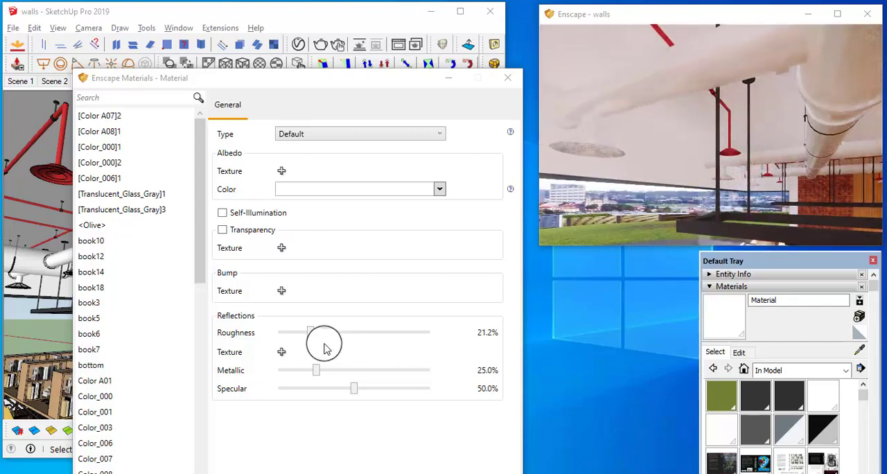
# Try a metallic value of 14.6% on the white duct material and inspect the ducts and air diffuser in the render
pyautogui.moveTo(319, 375); pyautogui.dragTo(303, 374)
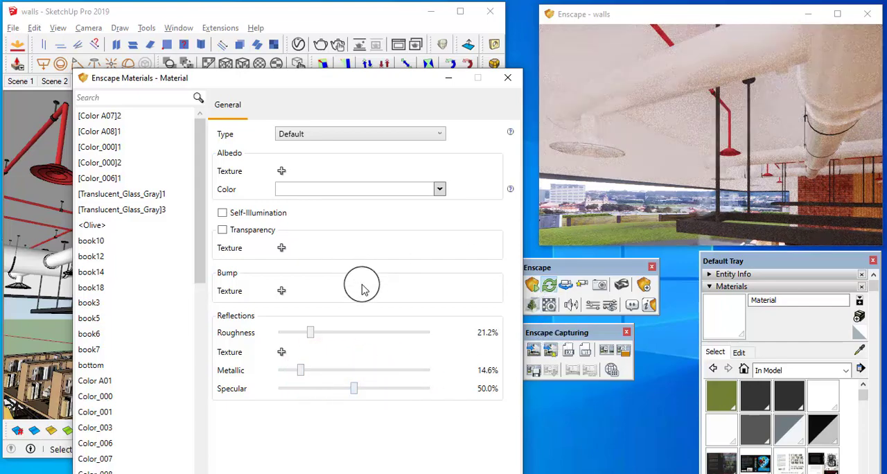
pyautogui.click(694, 87)
pyautogui.press('d')
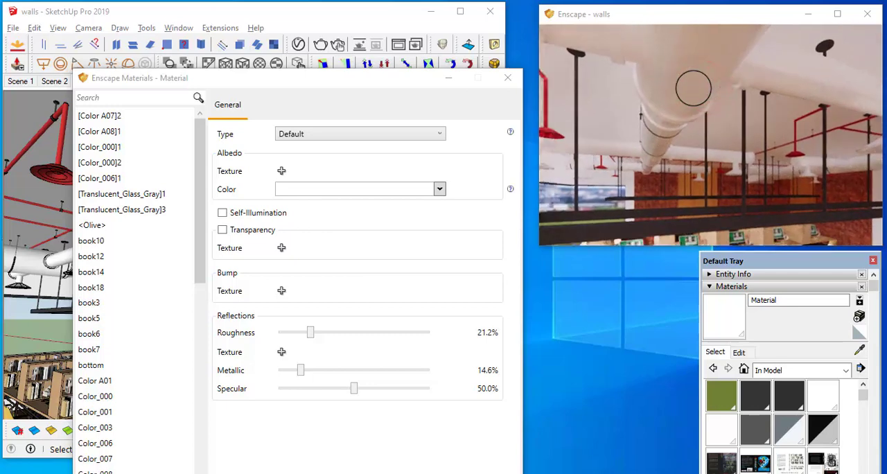
pyautogui.moveTo(690, 88); pyautogui.dragTo(694, 88)
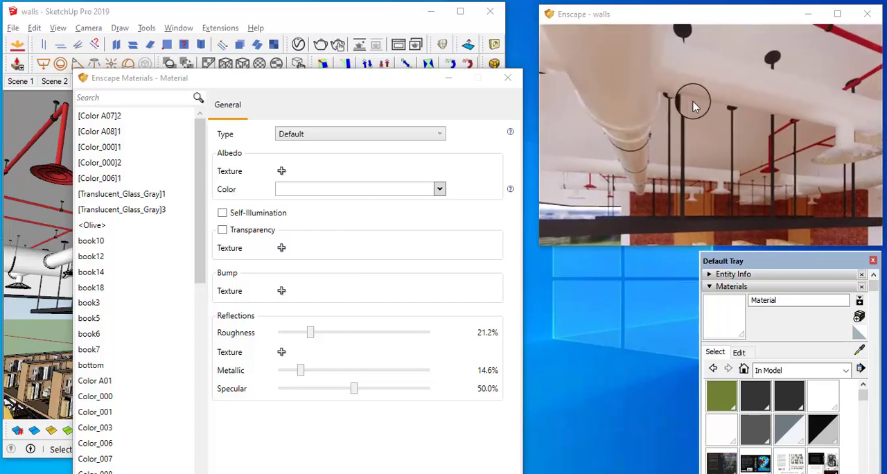
pyautogui.click(740, 122)
pyautogui.press('w')
pyautogui.moveTo(737, 121)
pyautogui.mouseDown()
pyautogui.moveTo(727, 121)
pyautogui.moveTo(735, 120)
pyautogui.mouseUp()
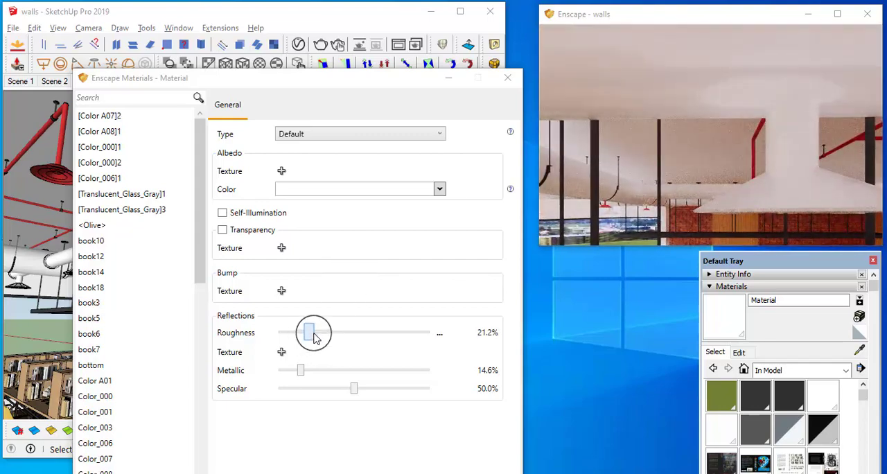
# Set the white duct material's roughness to 41%, comparing the surface in the live render
pyautogui.moveTo(313, 336); pyautogui.dragTo(373, 336)
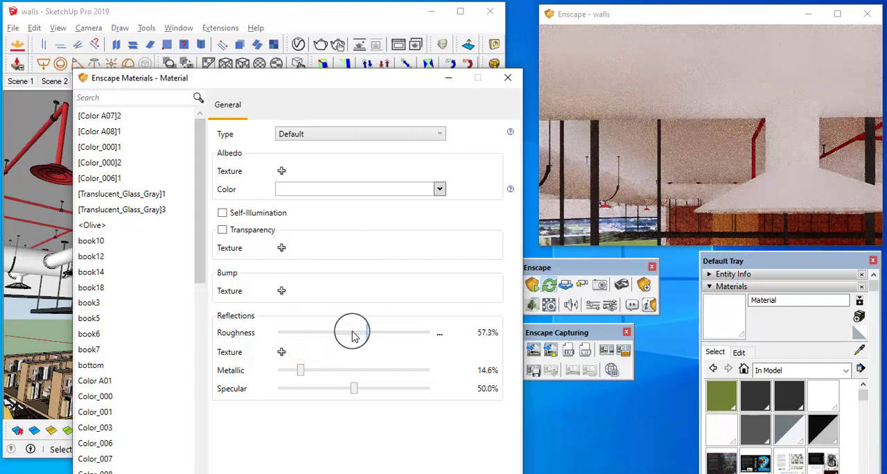
pyautogui.moveTo(776, 149)
pyautogui.mouseDown()
pyautogui.moveTo(787, 149)
pyautogui.moveTo(779, 148)
pyautogui.mouseUp()
pyautogui.press('s')
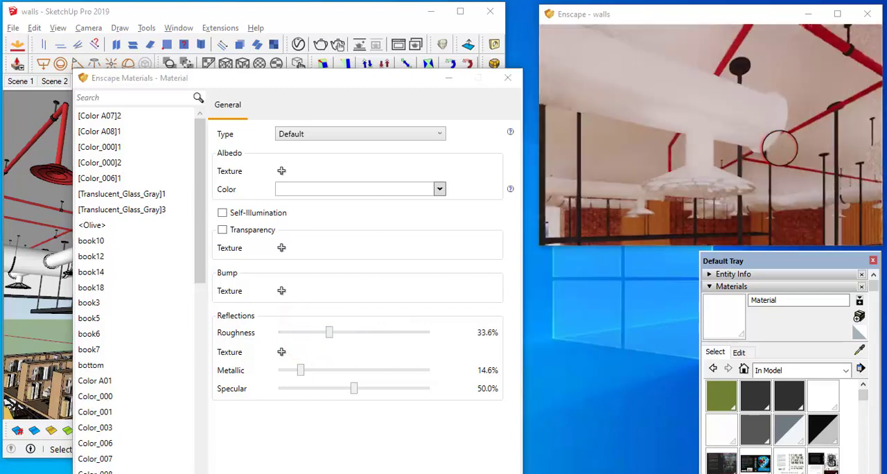
pyautogui.moveTo(328, 335); pyautogui.dragTo(340, 334)
# Tune the white duct material's metallic value to 20.2% while checking its reflections in the live render
pyautogui.moveTo(300, 371); pyautogui.dragTo(334, 378)
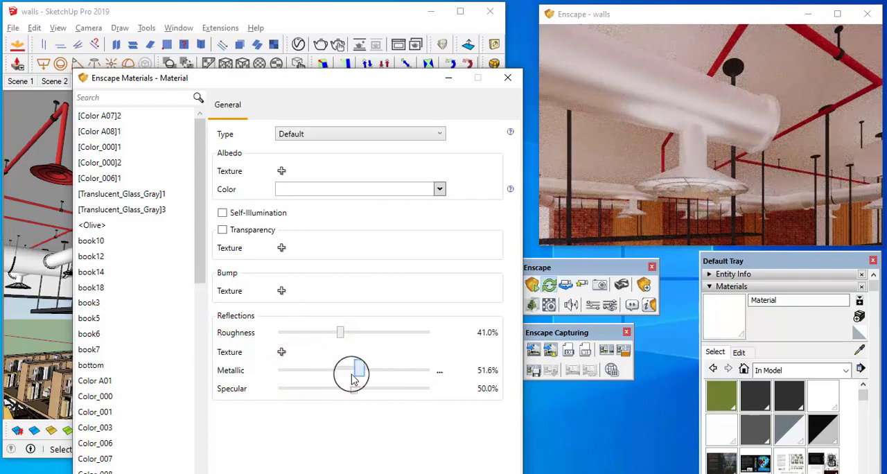
pyautogui.moveTo(777, 119); pyautogui.dragTo(752, 121)
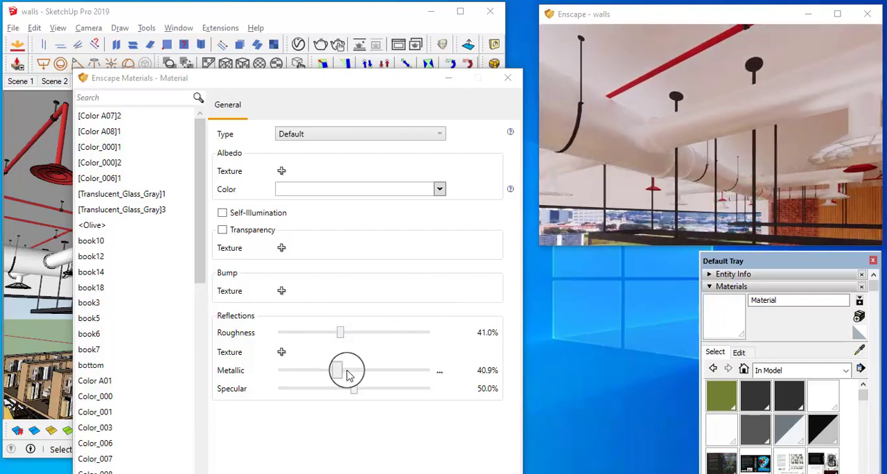
pyautogui.moveTo(339, 374); pyautogui.dragTo(334, 372)
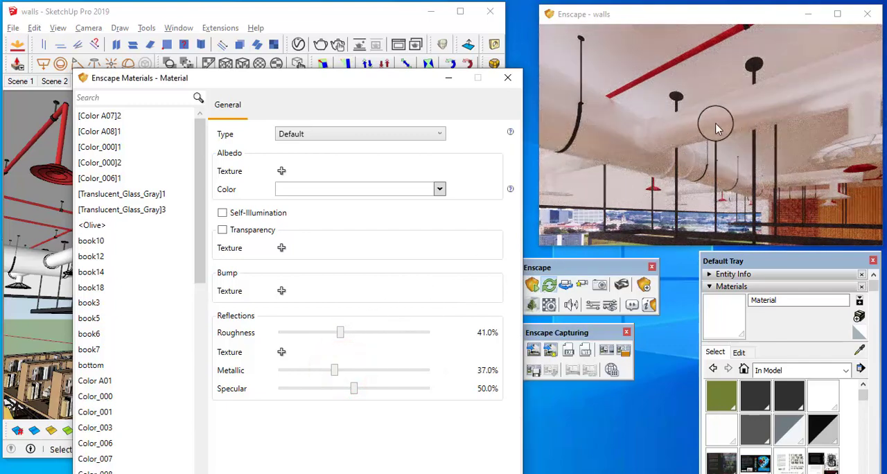
pyautogui.moveTo(716, 128); pyautogui.dragTo(693, 116)
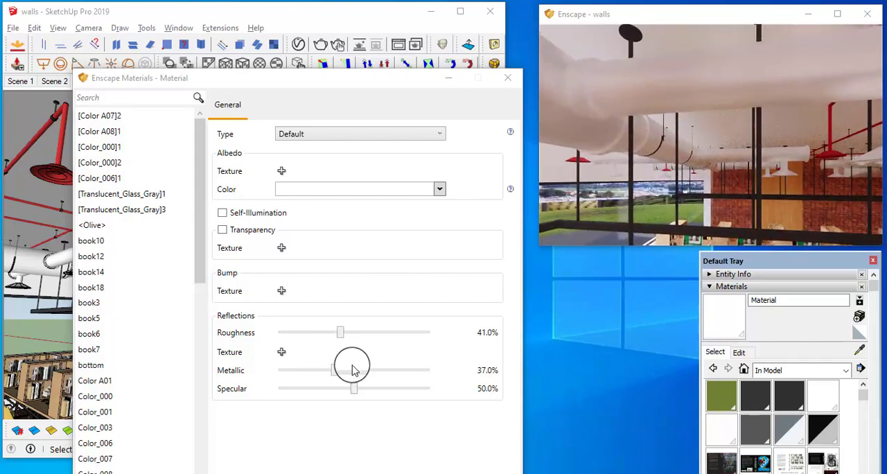
pyautogui.moveTo(331, 374); pyautogui.dragTo(309, 375)
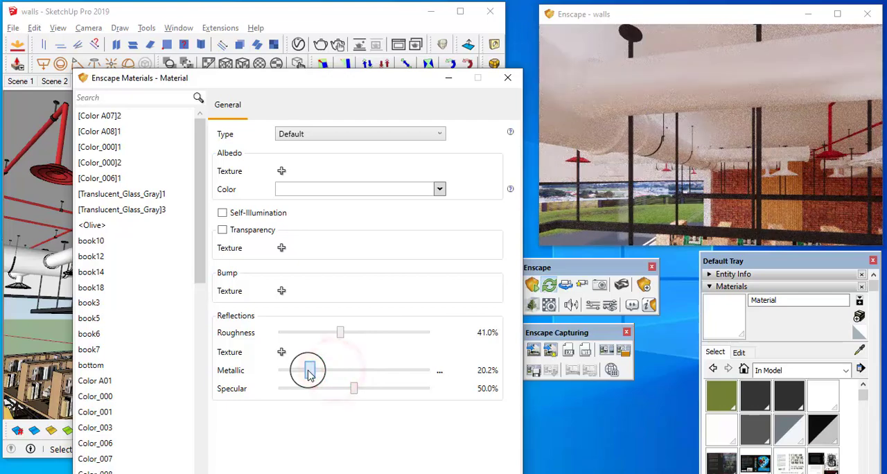
pyautogui.moveTo(725, 194)
pyautogui.mouseDown()
pyautogui.moveTo(723, 184)
pyautogui.moveTo(739, 186)
pyautogui.mouseUp()
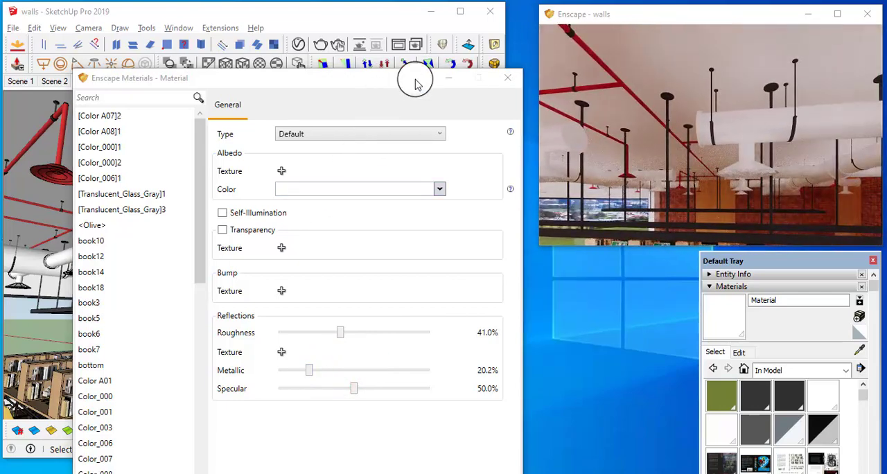
# Uncover the model view and sample the dark strap around the ceiling duct to load its material for editing
pyautogui.moveTo(414, 84); pyautogui.dragTo(448, 280)
pyautogui.click(859, 347)
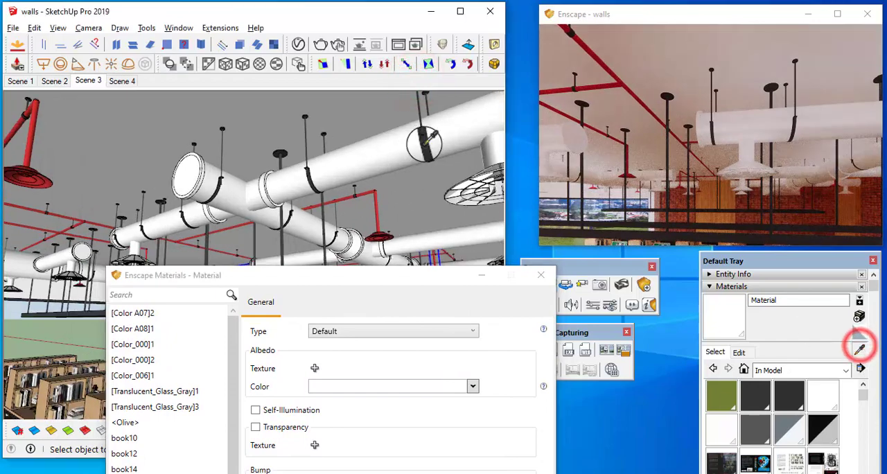
pyautogui.scroll(6, 424, 142)
pyautogui.click(424, 148)
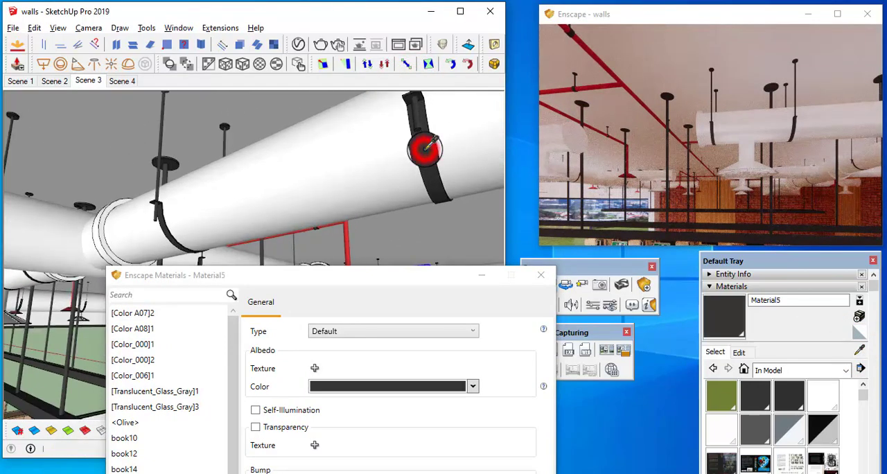
# Set the dark strap material's roughness to 12.6% and metallic value to 57.2%, checking the strap up close in the live render
pyautogui.moveTo(401, 280); pyautogui.dragTo(347, 60)
pyautogui.click(256, 347)
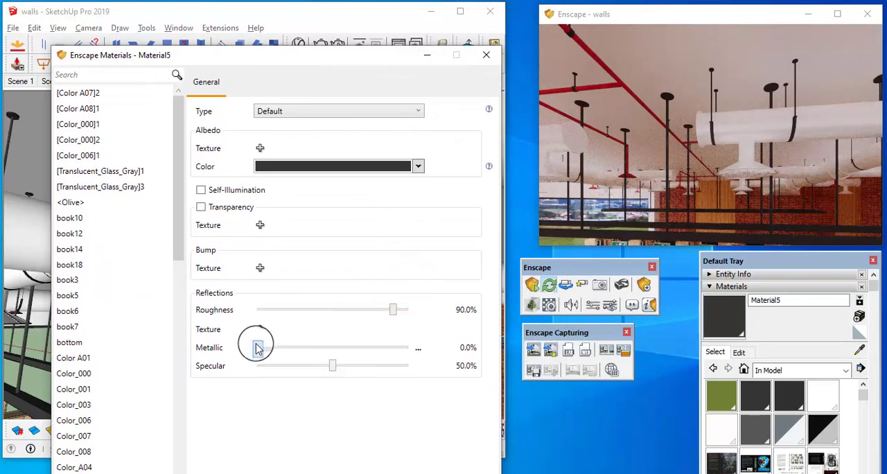
pyautogui.moveTo(257, 347); pyautogui.dragTo(299, 347)
pyautogui.moveTo(394, 309); pyautogui.dragTo(301, 310)
pyautogui.moveTo(669, 154)
pyautogui.mouseDown()
pyautogui.moveTo(748, 198)
pyautogui.moveTo(742, 201)
pyautogui.moveTo(732, 168)
pyautogui.moveTo(683, 142)
pyautogui.moveTo(676, 148)
pyautogui.moveTo(634, 104)
pyautogui.moveTo(613, 119)
pyautogui.mouseUp()
pyautogui.scroll(-5, 613, 120)
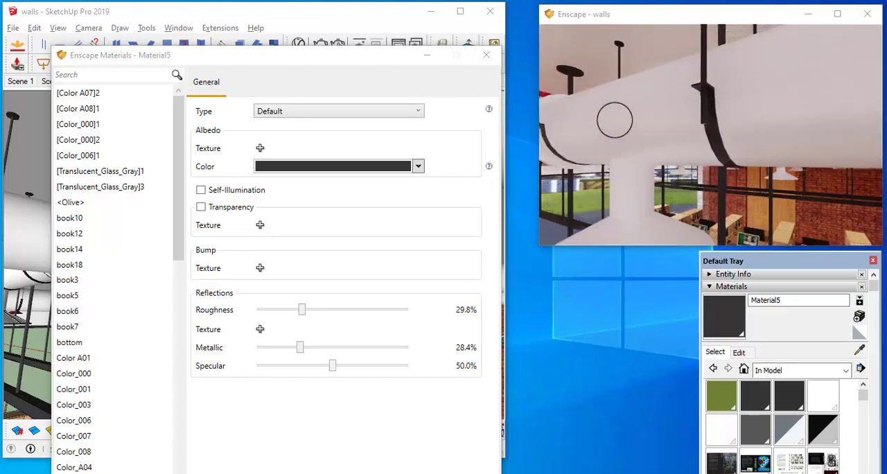
pyautogui.moveTo(299, 347); pyautogui.dragTo(342, 347)
pyautogui.moveTo(305, 315); pyautogui.dragTo(276, 315)
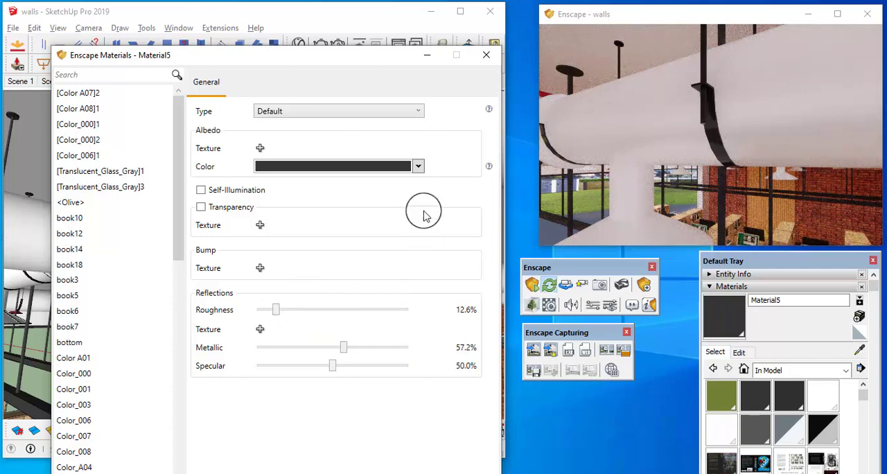
# Lighten the dark duct strap material's albedo color to a medium gray
pyautogui.click(417, 168)
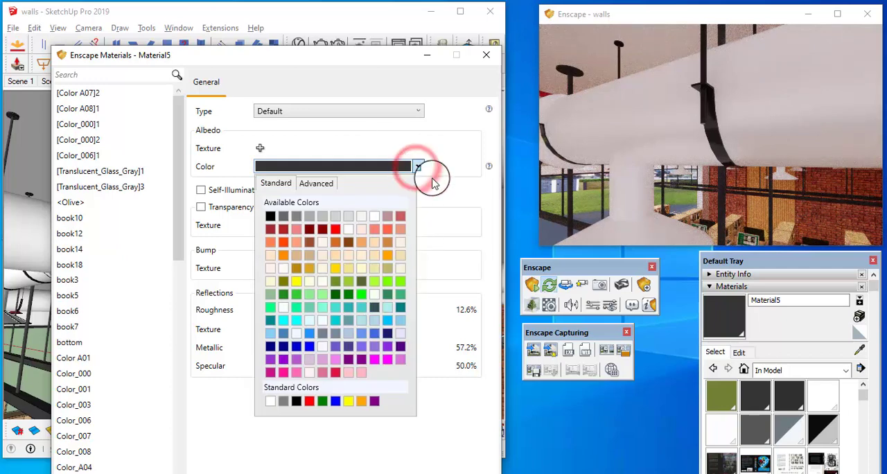
pyautogui.click(323, 186)
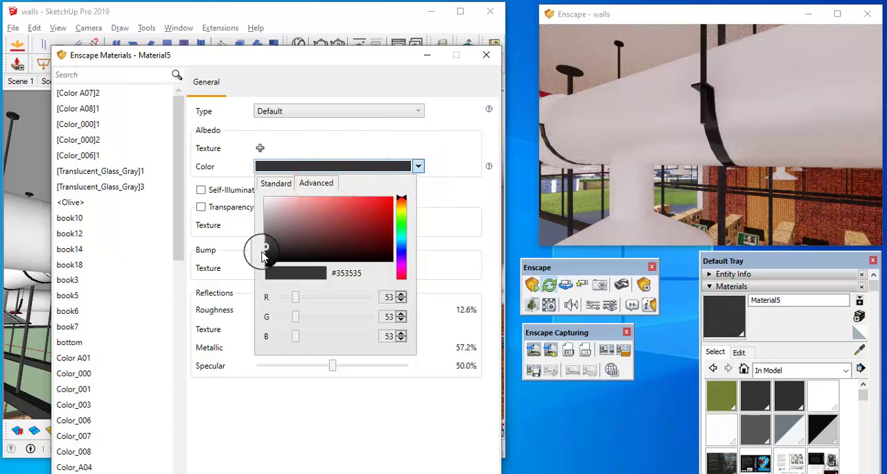
pyautogui.click(452, 281)
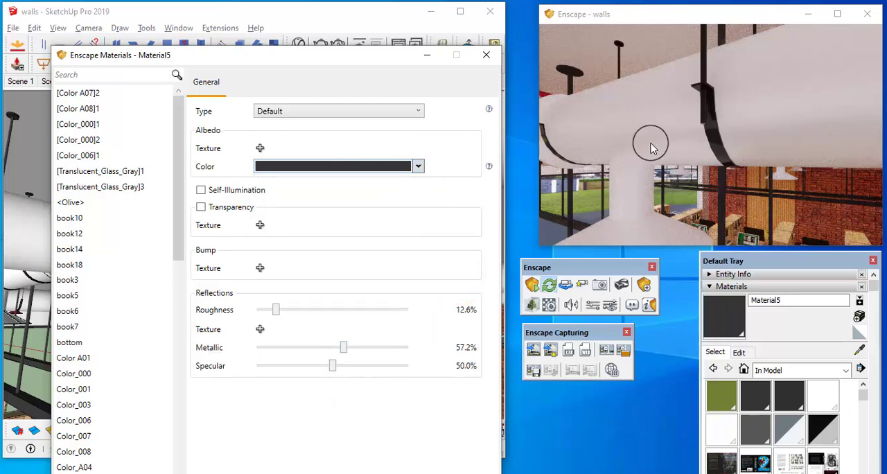
pyautogui.click(417, 168)
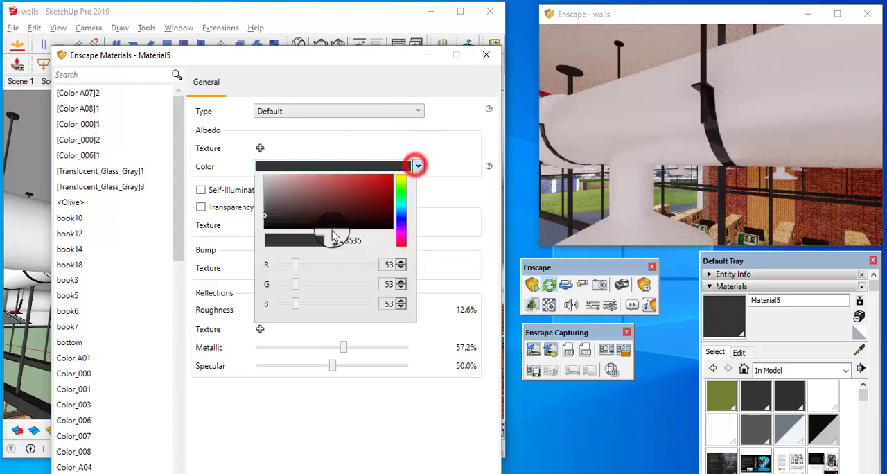
pyautogui.click(266, 246)
pyautogui.moveTo(265, 245); pyautogui.dragTo(262, 235)
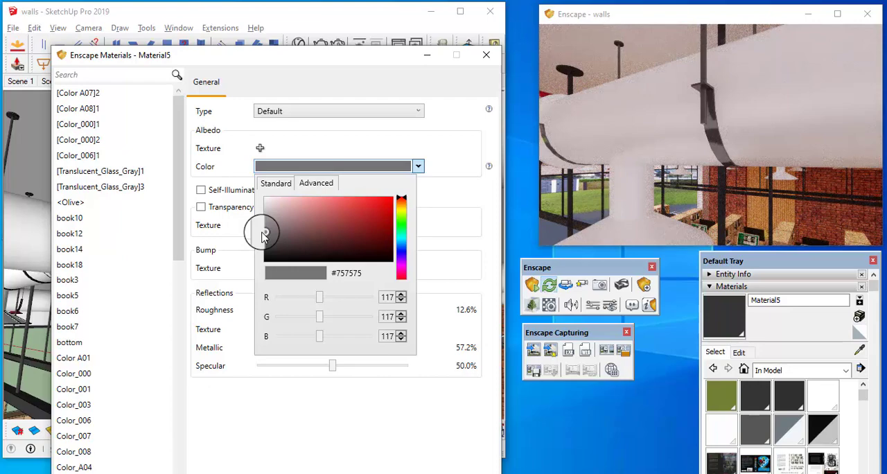
# Bring the hanging light fixture into view in the live render and sample its dark frame in the model to load its material for editing
pyautogui.moveTo(606, 139)
pyautogui.mouseDown()
pyautogui.moveTo(628, 144)
pyautogui.moveTo(616, 149)
pyautogui.moveTo(609, 142)
pyautogui.moveTo(623, 142)
pyautogui.mouseUp()
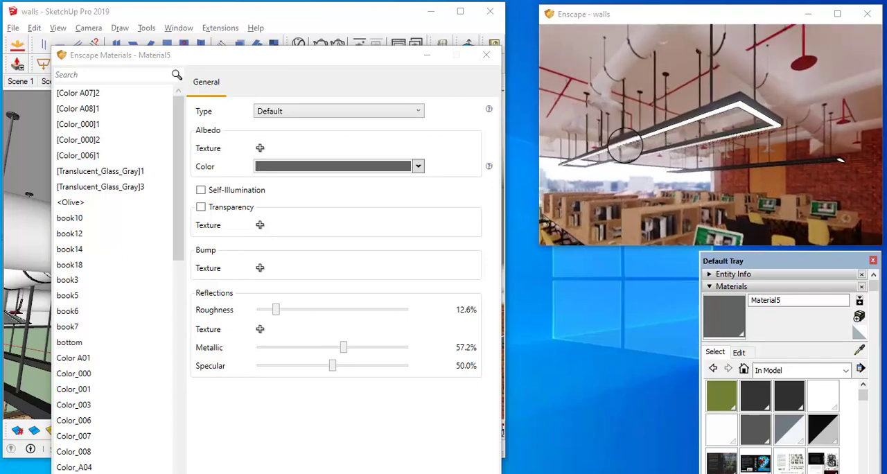
pyautogui.moveTo(790, 124); pyautogui.dragTo(789, 124)
pyautogui.moveTo(713, 132); pyautogui.dragTo(709, 130)
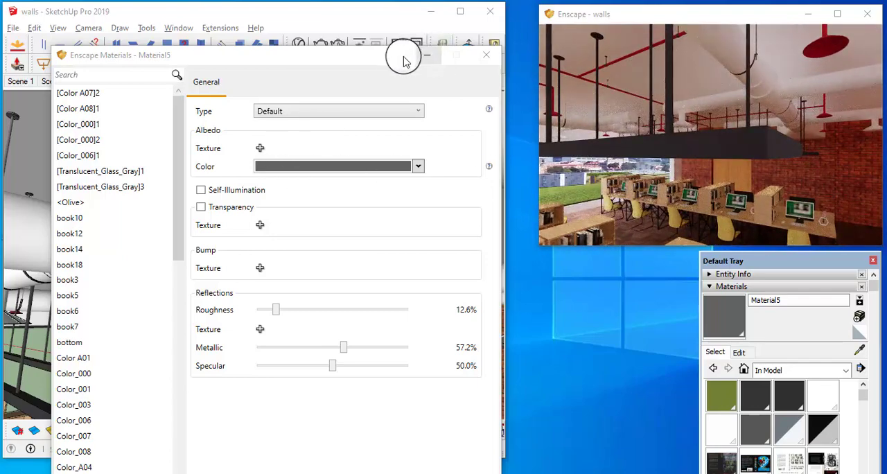
pyautogui.moveTo(403, 56)
pyautogui.mouseDown()
pyautogui.moveTo(386, 213)
pyautogui.moveTo(350, 249)
pyautogui.moveTo(299, 471)
pyautogui.mouseUp()
pyautogui.click(855, 351)
pyautogui.moveTo(249, 359)
pyautogui.mouseDown(button='middle')
pyautogui.moveTo(301, 293)
pyautogui.moveTo(278, 328)
pyautogui.moveTo(353, 317)
pyautogui.mouseUp(button='middle')
pyautogui.keyDown('alt'); pyautogui.click(445, 255); pyautogui.keyUp('alt')
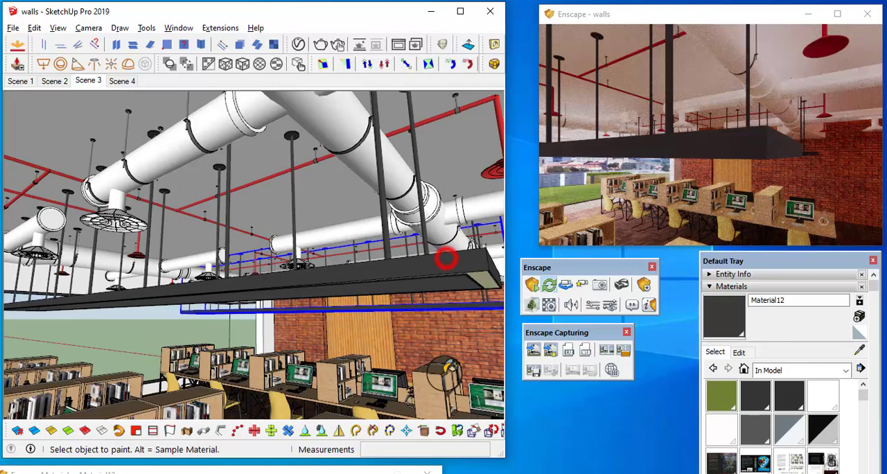
pyautogui.click(367, 469)
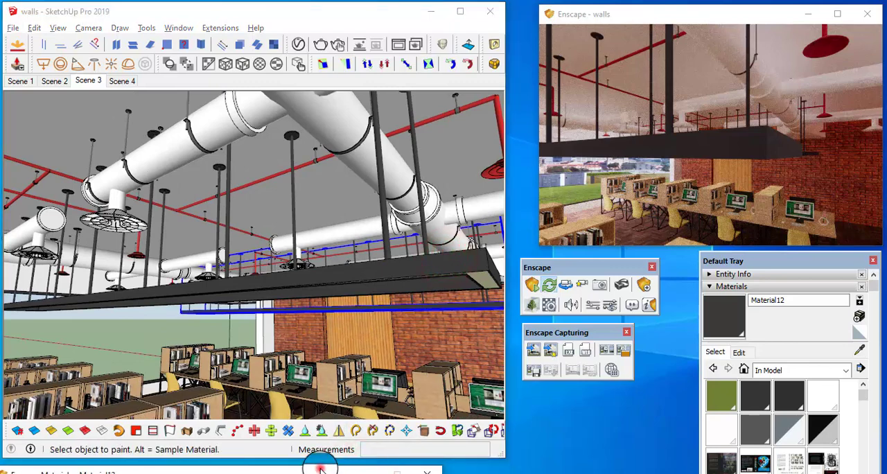
pyautogui.moveTo(320, 469)
pyautogui.mouseDown()
pyautogui.moveTo(360, 249)
pyautogui.moveTo(360, 93)
pyautogui.mouseUp()
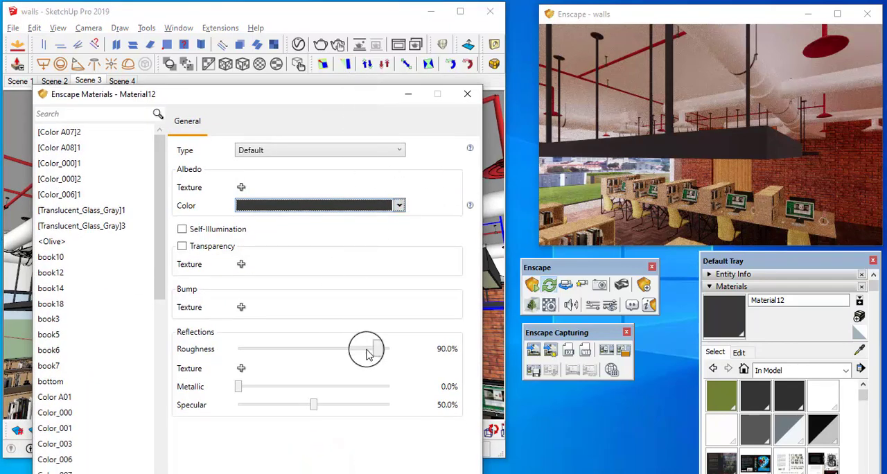
# Tune the light fixture frame material to 15.1% roughness and 49.9% metallic, checking its reflections in the live render
pyautogui.moveTo(374, 351); pyautogui.dragTo(269, 351)
pyautogui.click(729, 147)
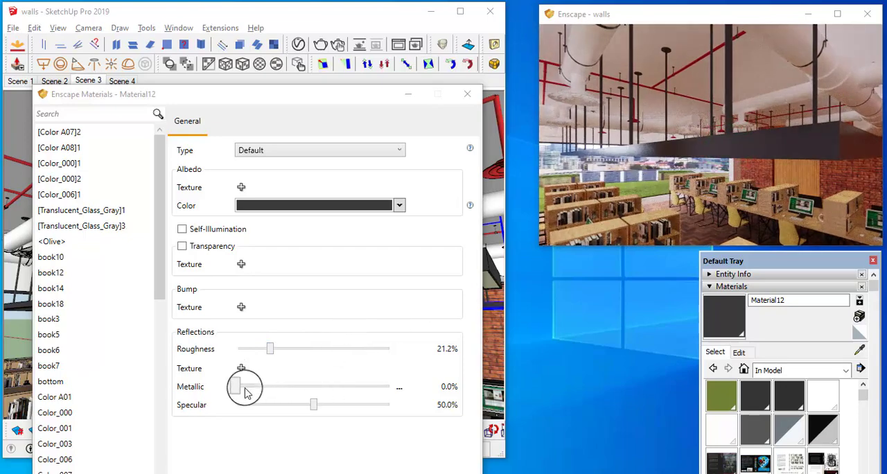
pyautogui.moveTo(241, 390); pyautogui.dragTo(292, 392)
pyautogui.moveTo(310, 393); pyautogui.dragTo(335, 395)
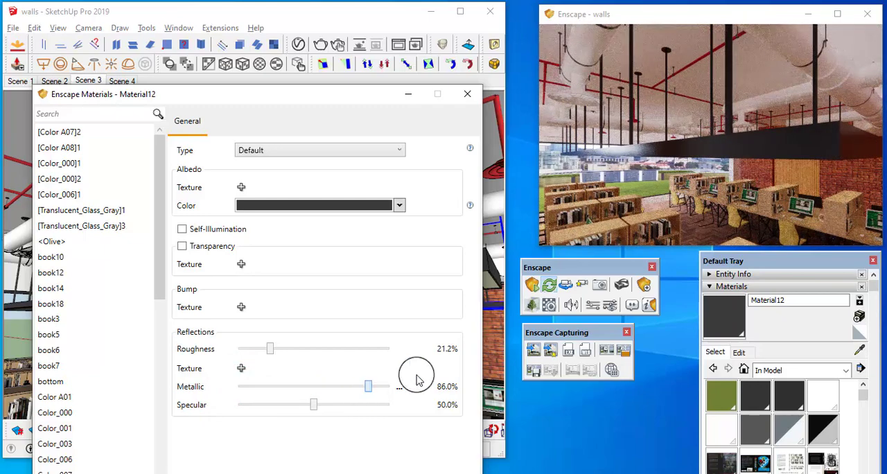
pyautogui.moveTo(687, 159); pyautogui.dragTo(739, 158)
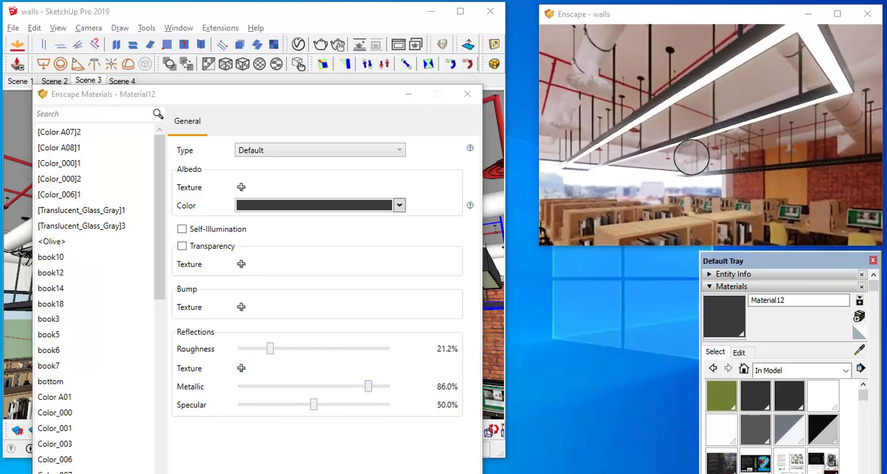
pyautogui.scroll(-3, 691, 157)
pyautogui.moveTo(368, 392); pyautogui.dragTo(309, 383)
pyautogui.moveTo(268, 352); pyautogui.dragTo(260, 348)
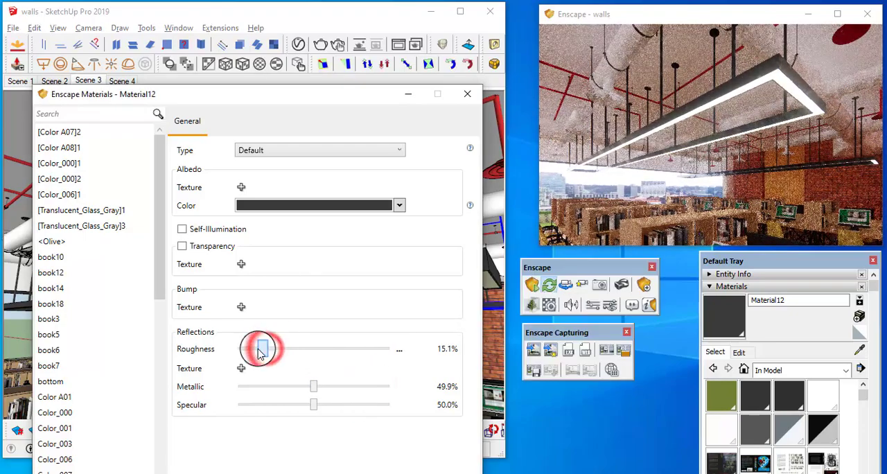
pyautogui.moveTo(568, 208); pyautogui.dragTo(764, 98)
pyautogui.moveTo(744, 143); pyautogui.dragTo(737, 157)
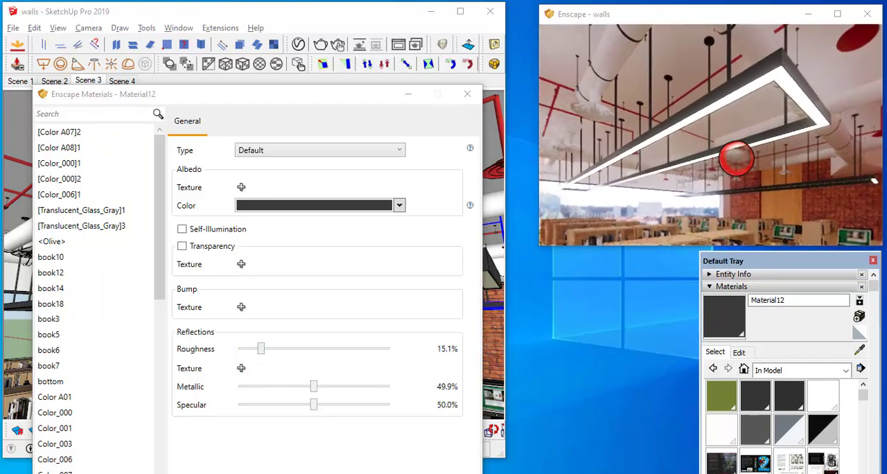
pyautogui.scroll(-5, 736, 157)
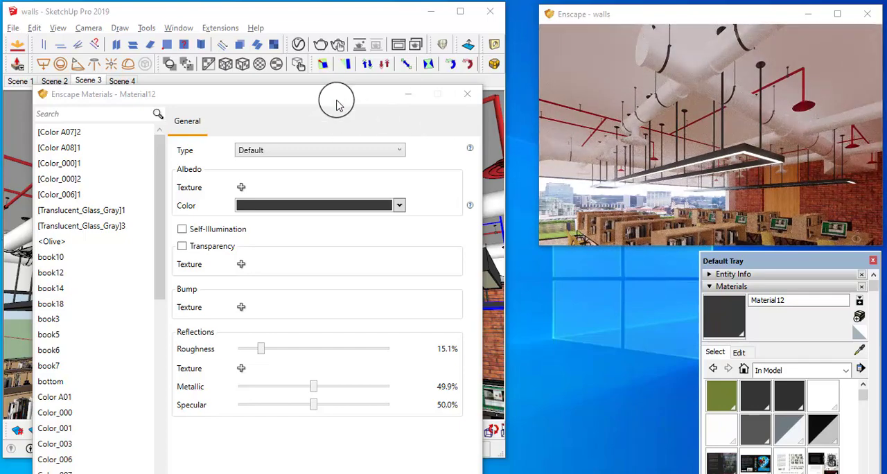
# Uncover the model view and sample the red sprinkler pipe near the ceiling to load its material for editing
pyautogui.moveTo(337, 104); pyautogui.dragTo(413, 347)
pyautogui.click(859, 350)
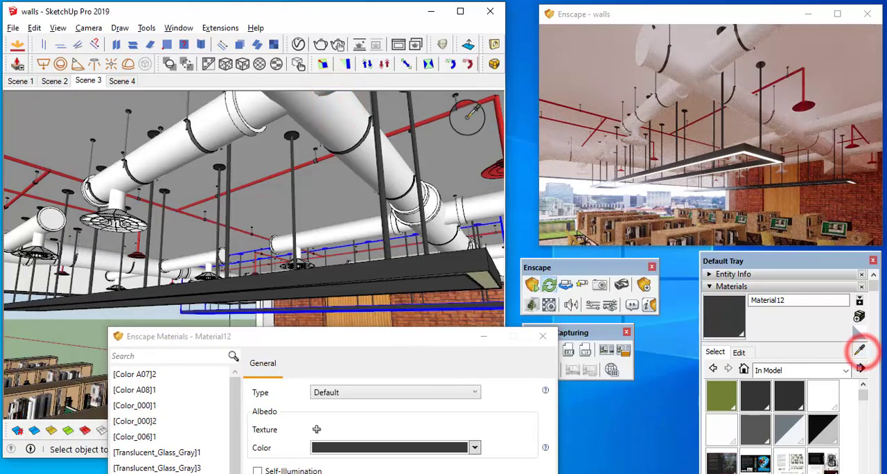
pyautogui.scroll(4, 465, 125)
pyautogui.moveTo(460, 133)
pyautogui.mouseDown(button='middle')
pyautogui.moveTo(354, 157)
pyautogui.moveTo(380, 229)
pyautogui.mouseUp(button='middle')
pyautogui.scroll(3, 379, 214)
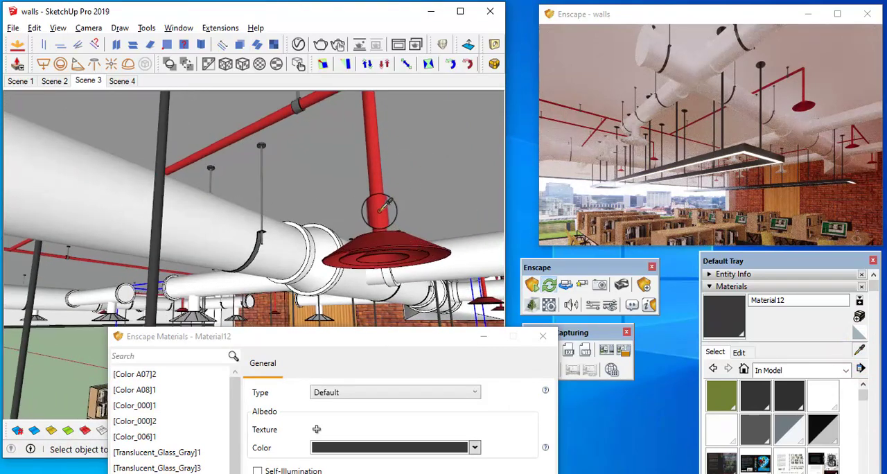
pyautogui.click(378, 210)
pyautogui.moveTo(416, 348); pyautogui.dragTo(420, 131)
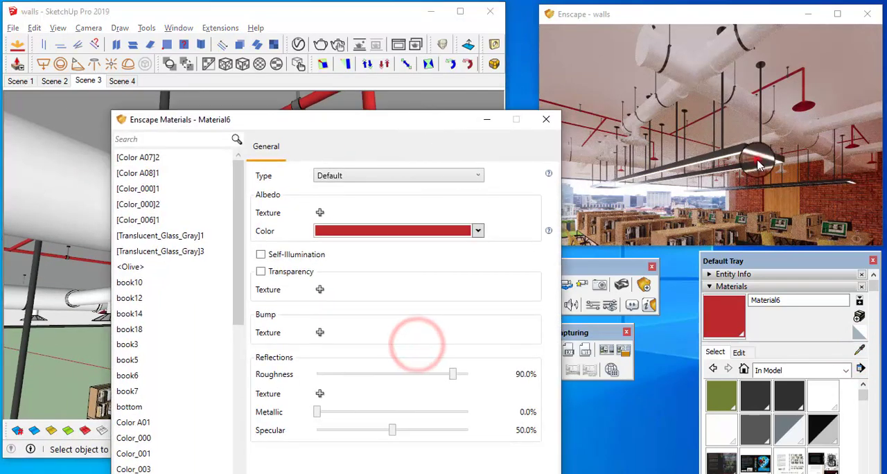
# Set the red pipe material's roughness to 14.7% and metallic value to 44.7%, checking a red fixture up close in the live render
pyautogui.click(757, 159)
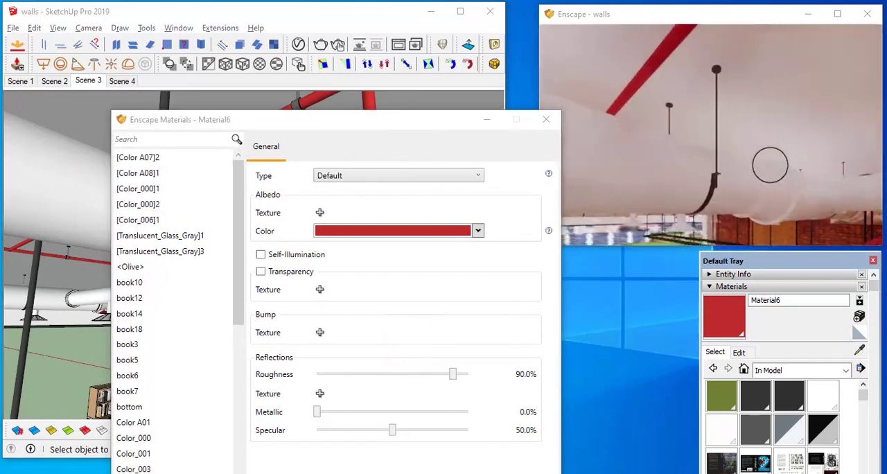
pyautogui.moveTo(730, 212); pyautogui.dragTo(645, 228)
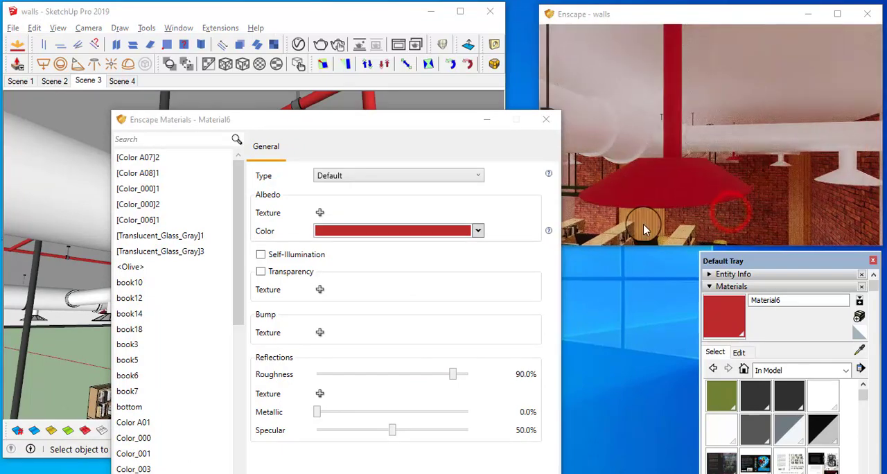
pyautogui.moveTo(454, 380)
pyautogui.mouseDown()
pyautogui.moveTo(343, 374)
pyautogui.moveTo(342, 383)
pyautogui.mouseUp()
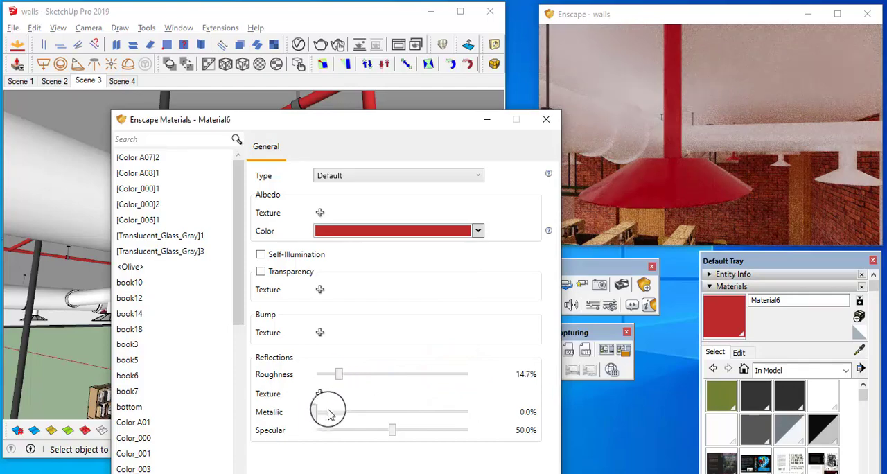
pyautogui.moveTo(315, 415); pyautogui.dragTo(402, 428)
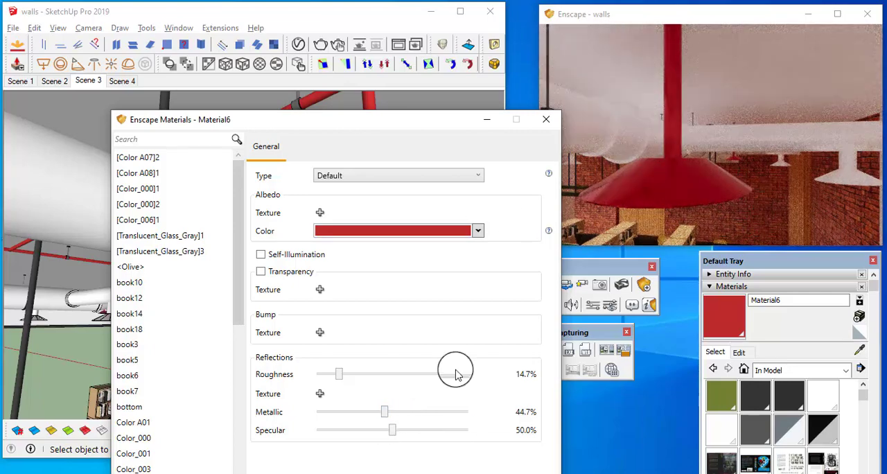
pyautogui.moveTo(666, 193); pyautogui.dragTo(549, 239)
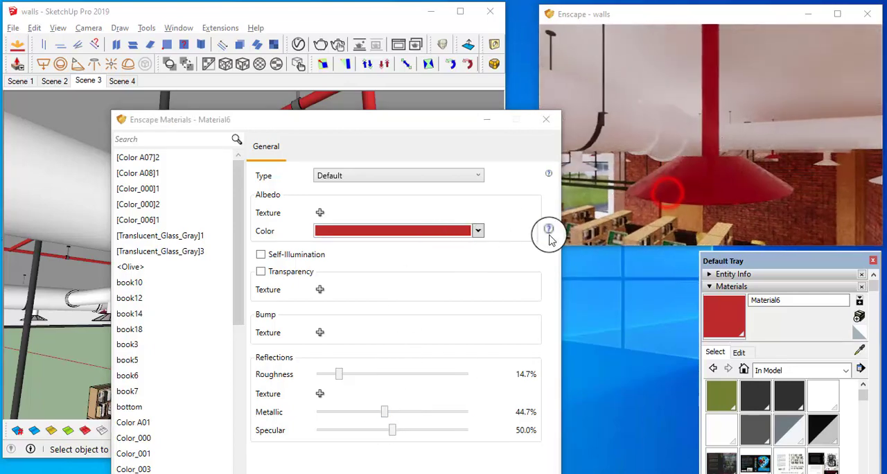
# Change the red pipe material's albedo color to the more muted red #AB4646
pyautogui.click(477, 231)
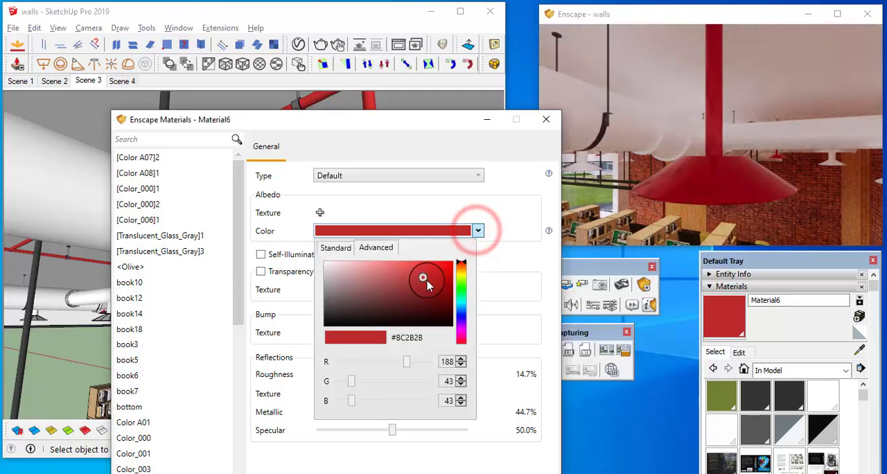
pyautogui.moveTo(418, 282)
pyautogui.mouseDown()
pyautogui.moveTo(402, 275)
pyautogui.moveTo(418, 275)
pyautogui.moveTo(419, 284)
pyautogui.mouseUp()
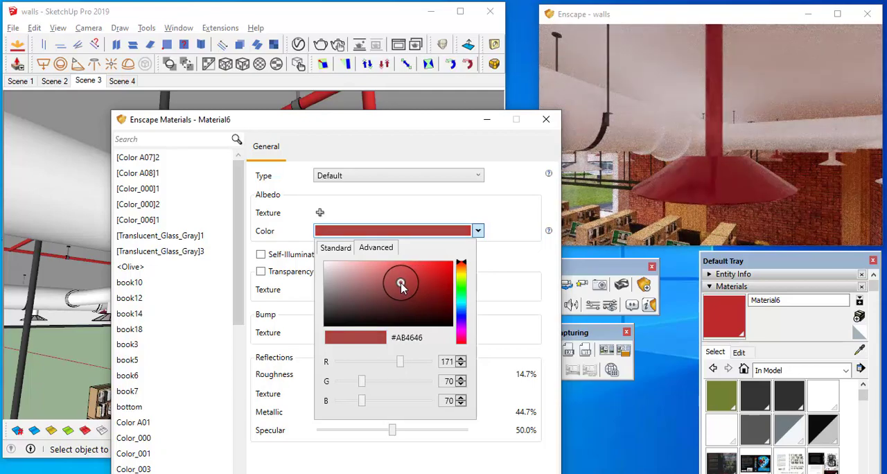
pyautogui.click(516, 325)
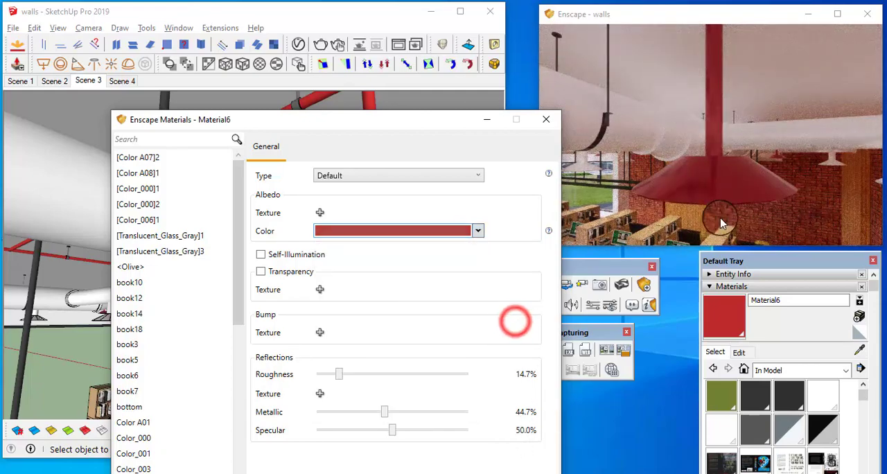
# Frame the wood-paneled wall in the live render and sample the wood panel in the model to load its material for editing
pyautogui.click(726, 199)
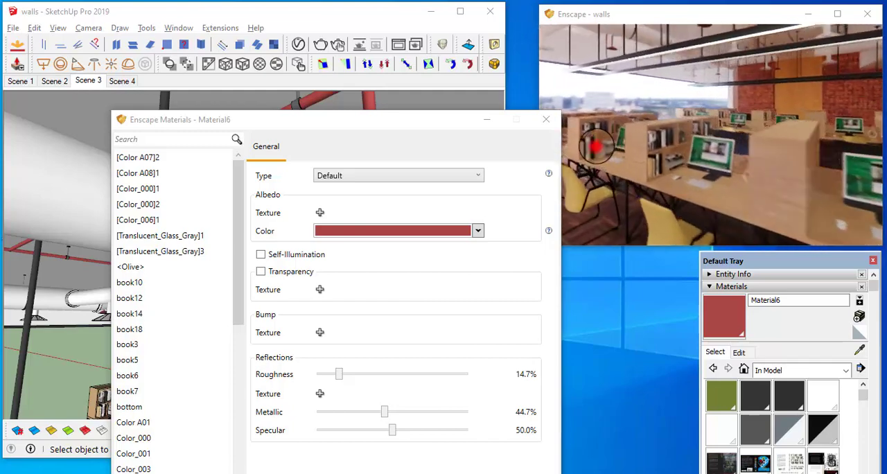
pyautogui.moveTo(608, 146); pyautogui.dragTo(595, 146)
pyautogui.press('w')
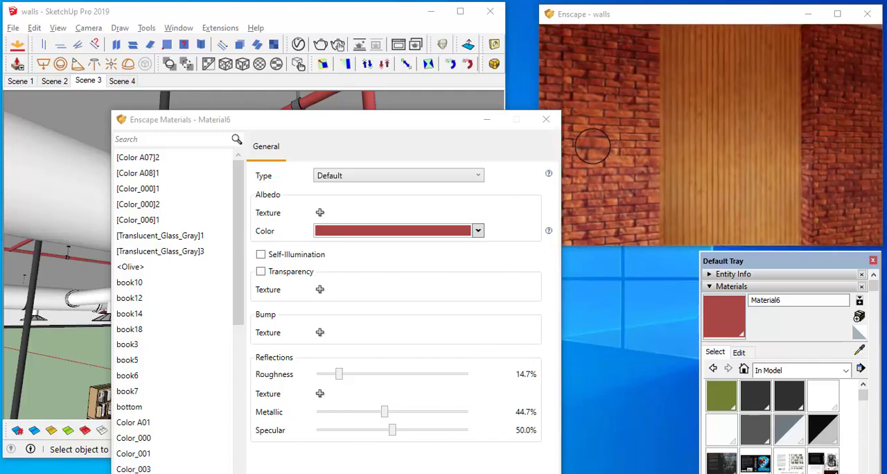
pyautogui.press('s')
pyautogui.moveTo(669, 168); pyautogui.dragTo(708, 164)
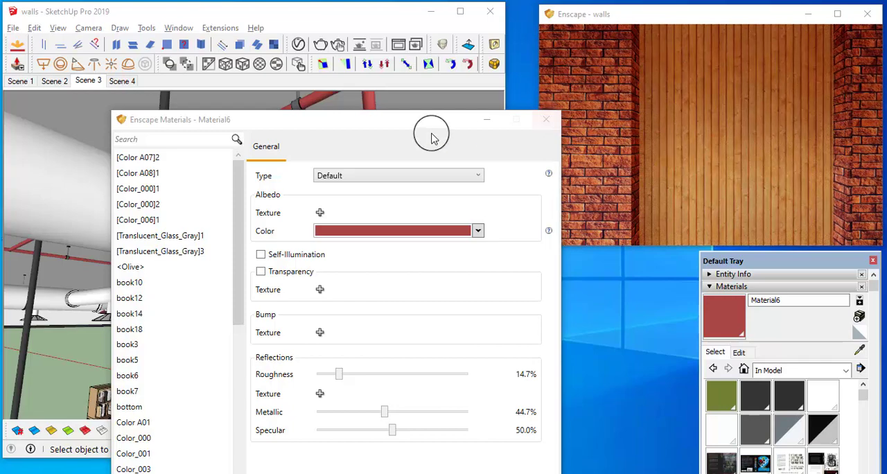
pyautogui.moveTo(421, 122)
pyautogui.mouseDown()
pyautogui.moveTo(455, 471)
pyautogui.moveTo(444, 376)
pyautogui.mouseUp()
pyautogui.moveTo(371, 345); pyautogui.dragTo(382, 362, button='middle')
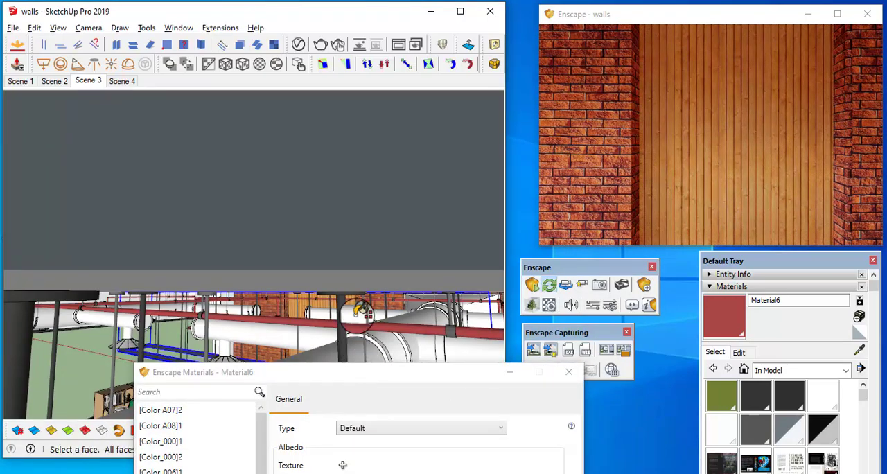
pyautogui.moveTo(359, 313)
pyautogui.mouseDown(button='middle')
pyautogui.moveTo(390, 169)
pyautogui.moveTo(396, 10)
pyautogui.moveTo(366, 14)
pyautogui.mouseUp(button='middle')
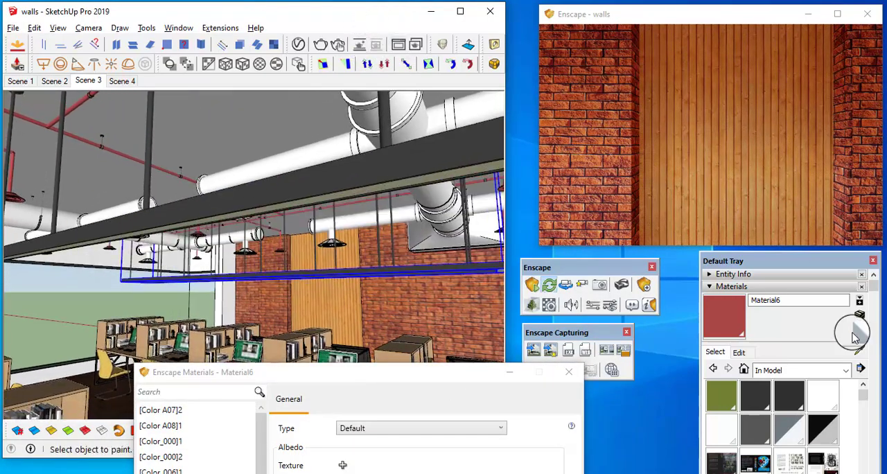
pyautogui.click(859, 353)
pyautogui.click(321, 294)
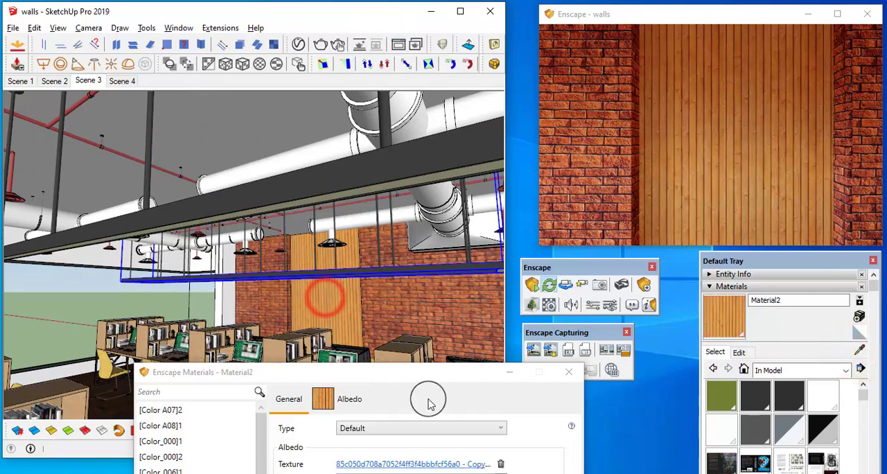
pyautogui.moveTo(425, 379); pyautogui.dragTo(342, 101)
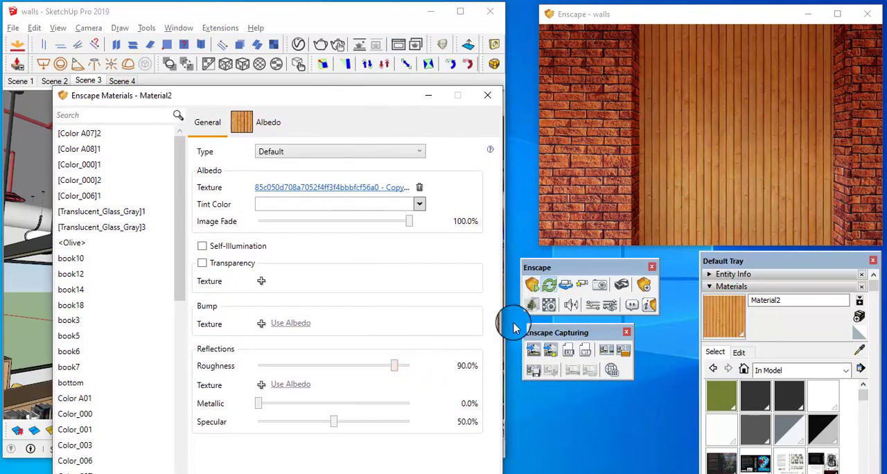
# Set the wood panel material's texture size to 1500 mm by 1500 mm
pyautogui.moveTo(755, 262); pyautogui.dragTo(403, 87)
pyautogui.click(386, 178)
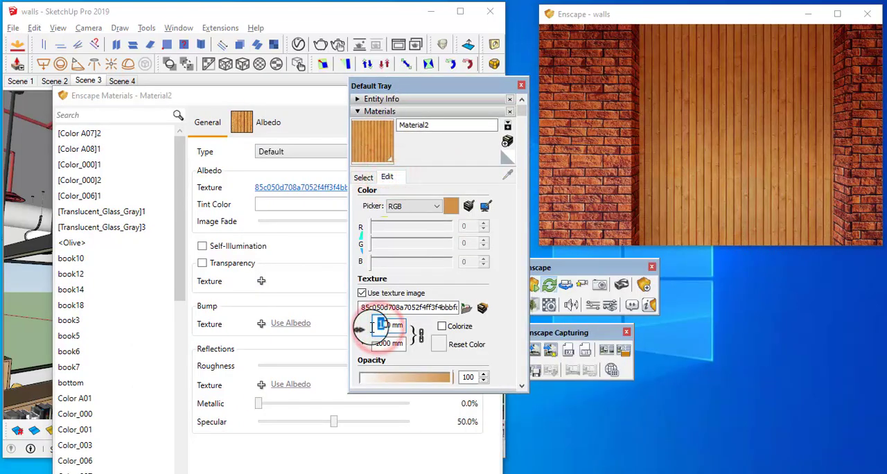
pyautogui.write('20')
pyautogui.press('Return')
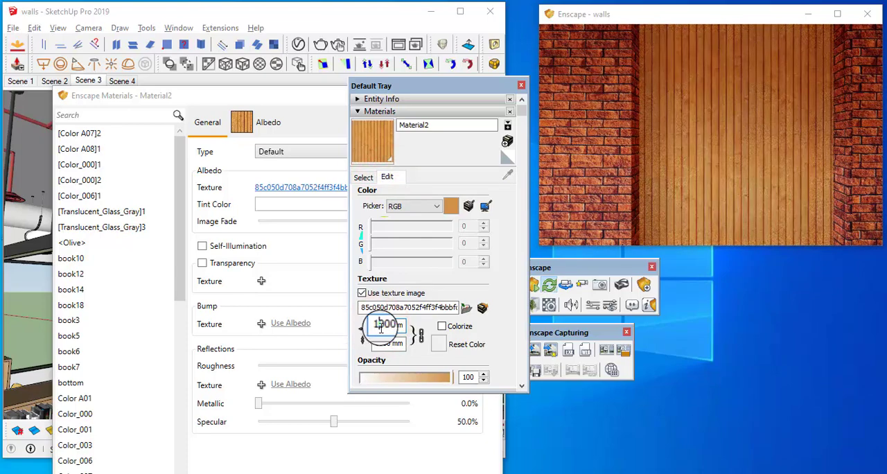
pyautogui.write('00')
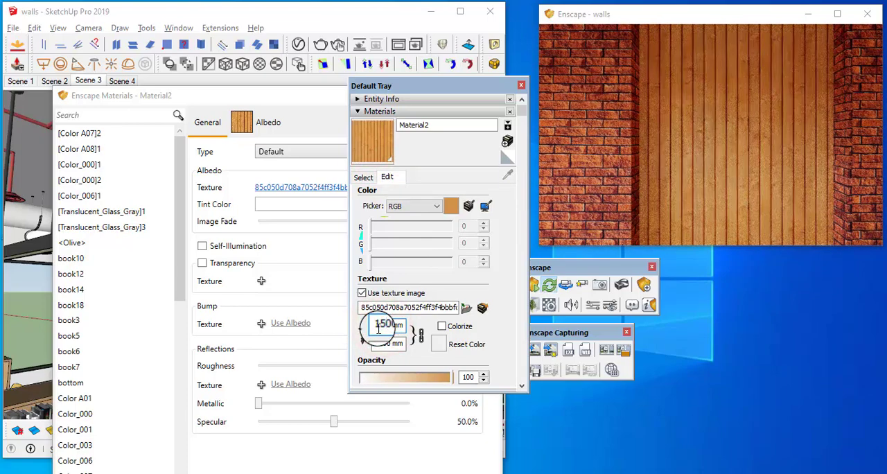
# Examine the rescaled wood paneling in the live render from across the office and up close against the brick wall
pyautogui.scroll(-10, 692, 179)
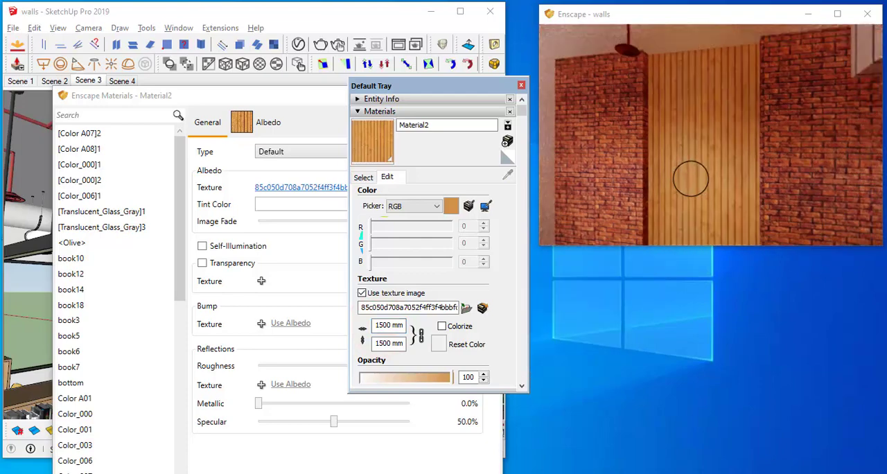
pyautogui.scroll(-10, 692, 179)
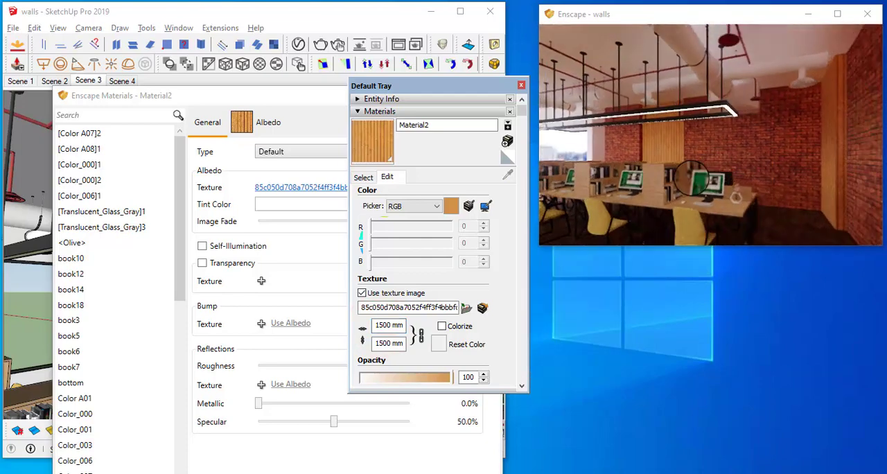
pyautogui.scroll(-10, 692, 179)
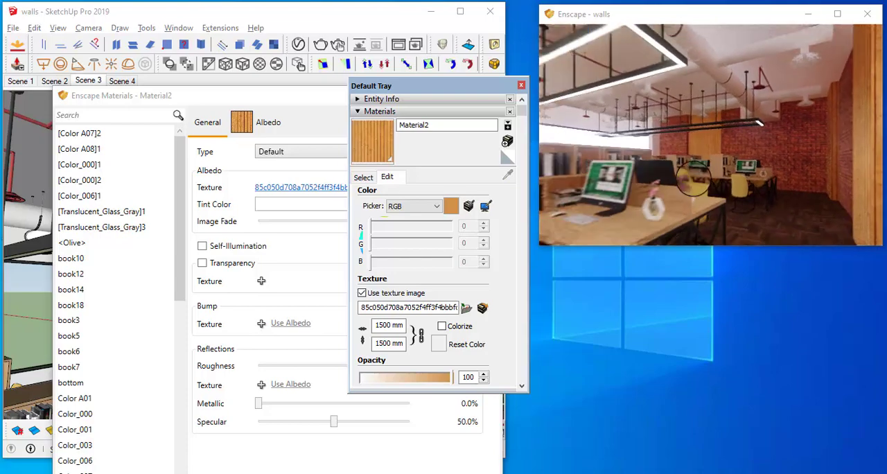
pyautogui.scroll(-8, 697, 180)
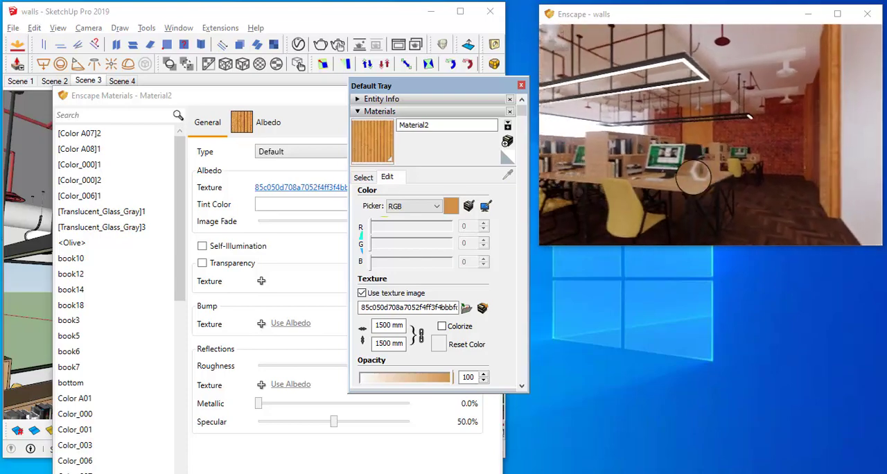
pyautogui.moveTo(718, 155)
pyautogui.mouseDown()
pyautogui.moveTo(713, 150)
pyautogui.moveTo(721, 153)
pyautogui.mouseUp()
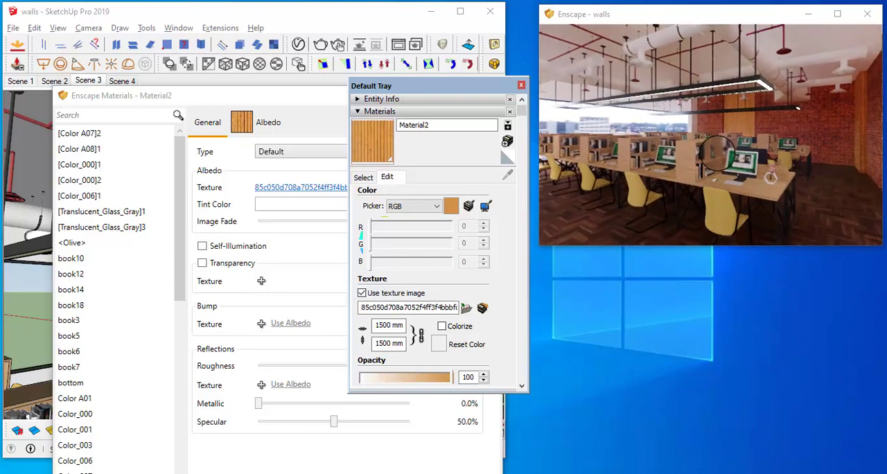
pyautogui.scroll(8, 721, 154)
pyautogui.scroll(5, 721, 153)
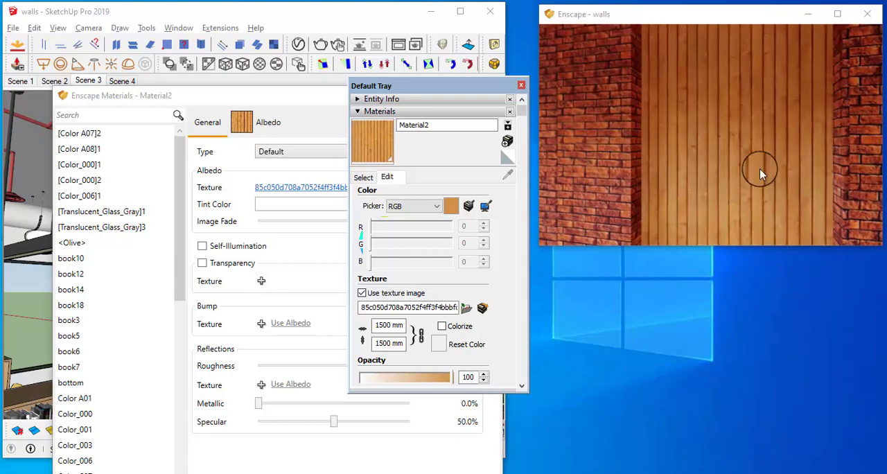
pyautogui.scroll(-6, 686, 144)
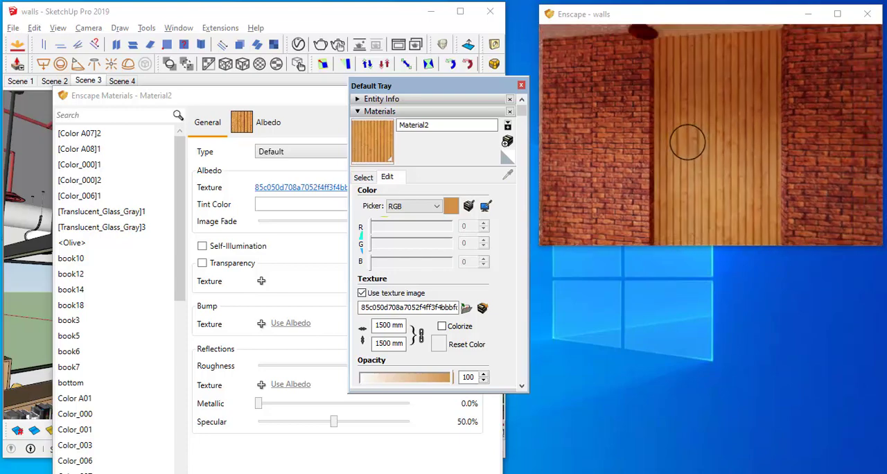
pyautogui.moveTo(736, 126); pyautogui.dragTo(718, 147)
pyautogui.scroll(-6, 719, 148)
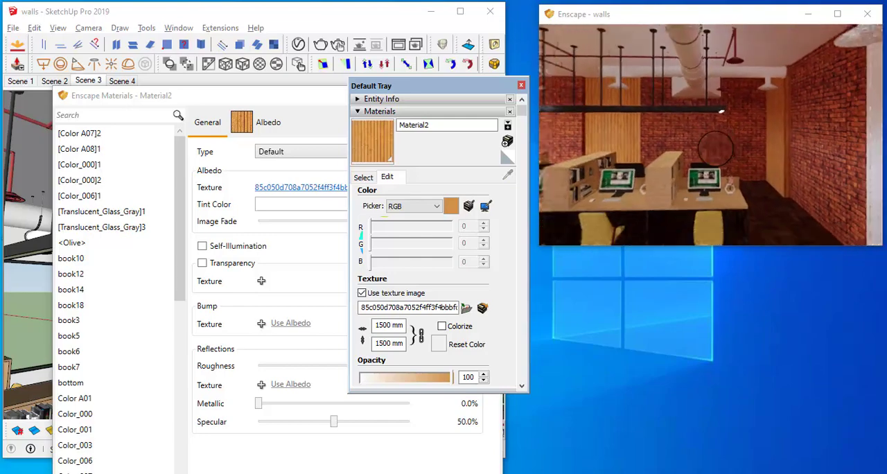
pyautogui.scroll(6, 722, 147)
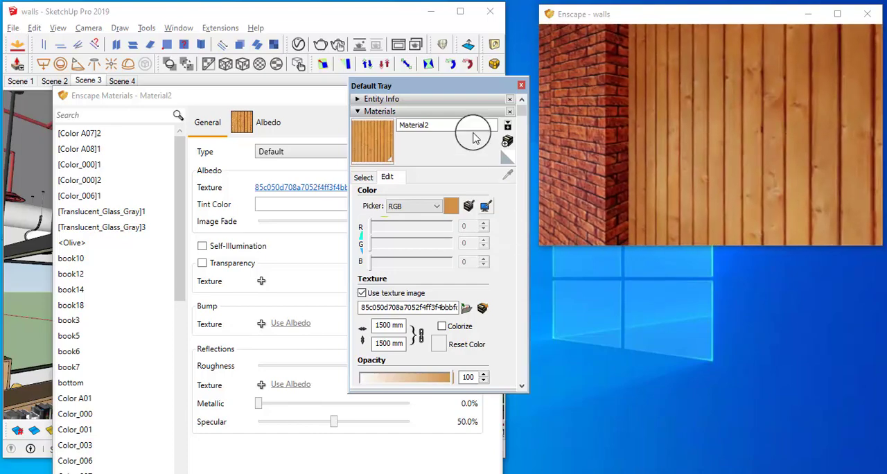
# Uncover the Enscape material settings and set the wood panel's roughness to 30.6%, checking its sheen in the live render
pyautogui.moveTo(452, 87); pyautogui.dragTo(794, 264)
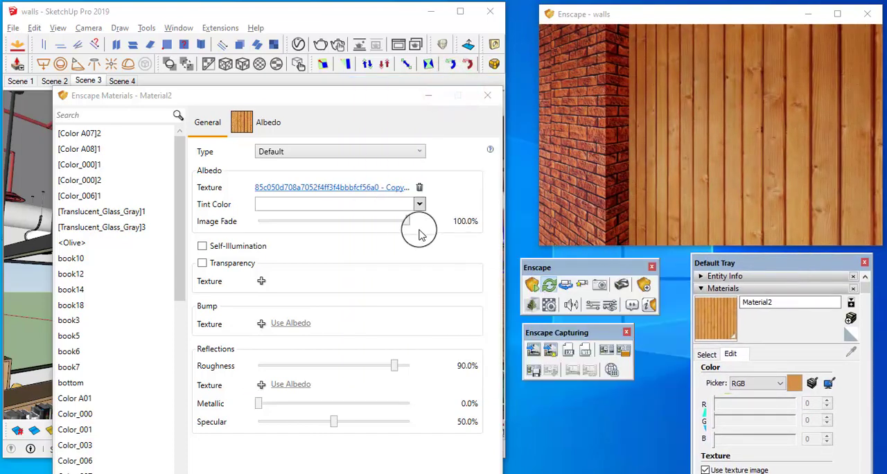
pyautogui.moveTo(383, 95); pyautogui.dragTo(372, 37)
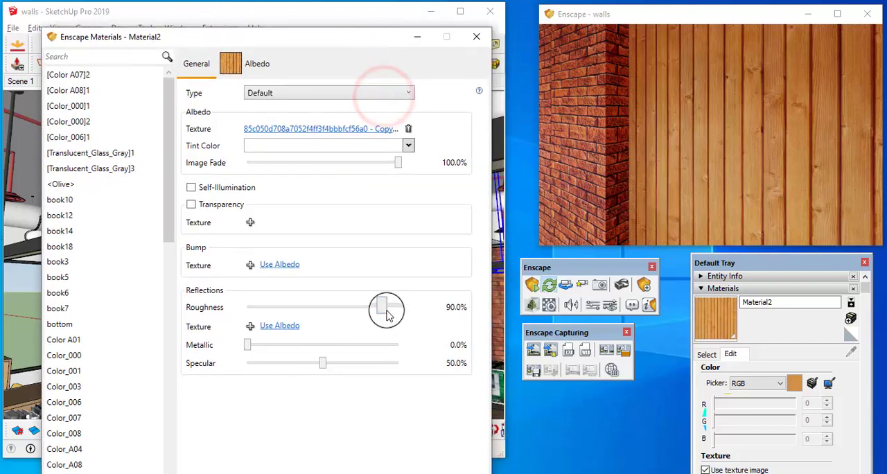
pyautogui.moveTo(353, 313); pyautogui.dragTo(309, 313)
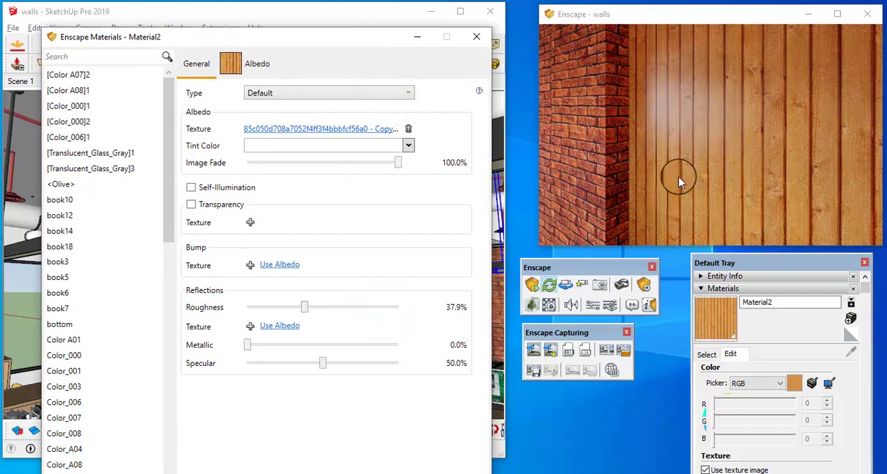
pyautogui.moveTo(684, 165); pyautogui.dragTo(683, 161, button='right')
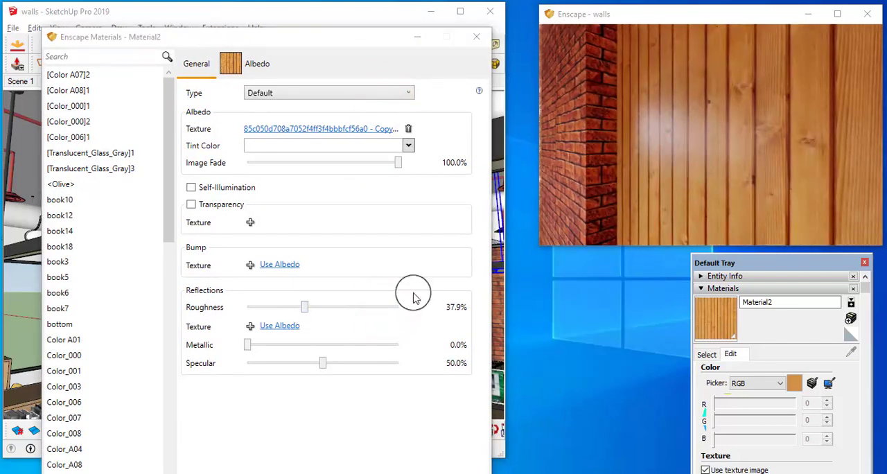
pyautogui.moveTo(308, 305); pyautogui.dragTo(293, 307)
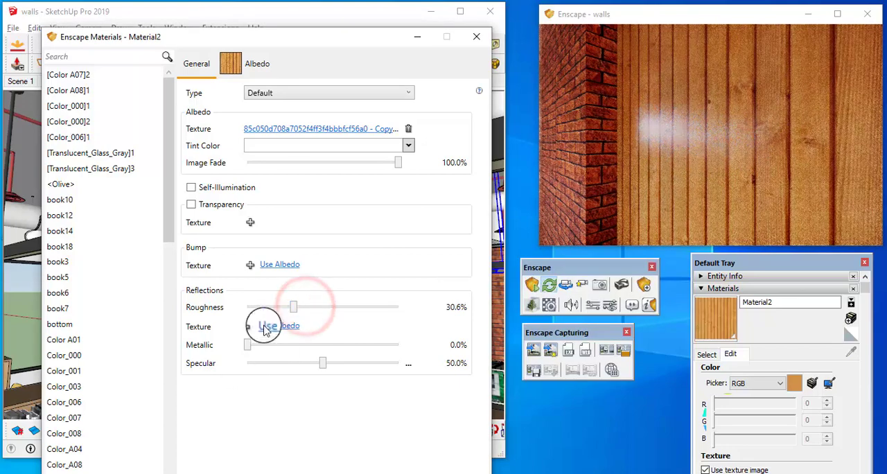
# Add a bump map from the wood panel's albedo texture with amount 0.41, and set the material's roughness to 22.5%
pyautogui.click(286, 265)
pyautogui.moveTo(679, 160); pyautogui.dragTo(608, 170, button='right')
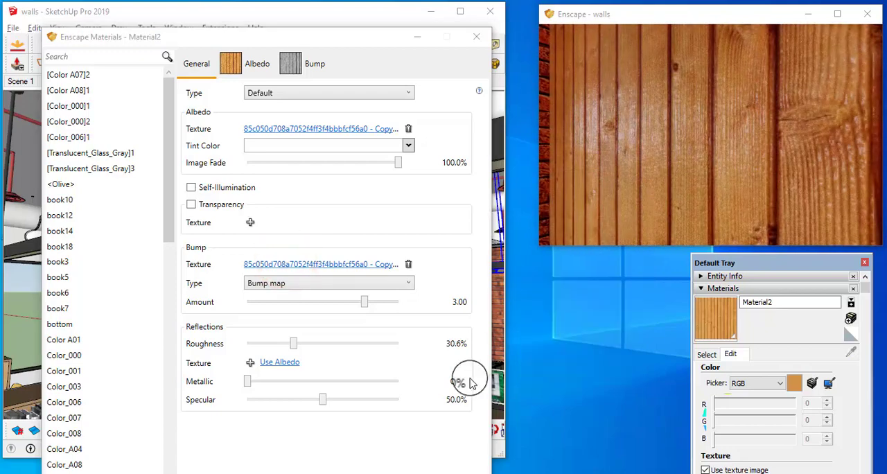
pyautogui.moveTo(369, 310); pyautogui.dragTo(372, 308)
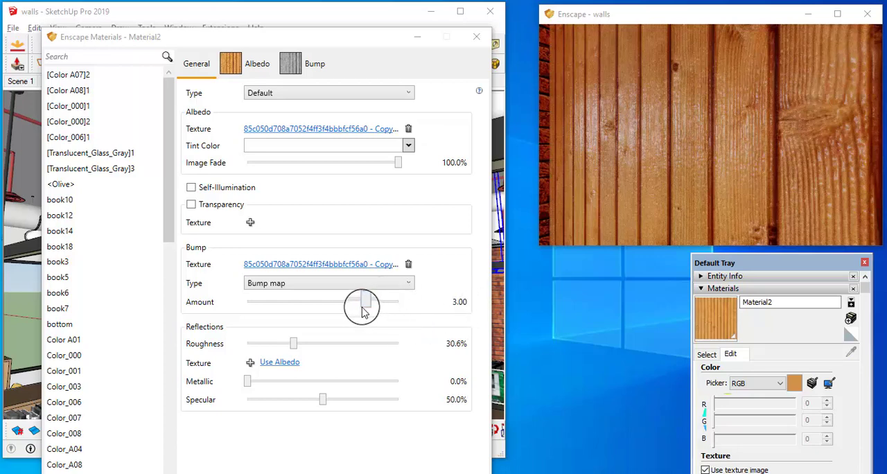
pyautogui.moveTo(363, 307); pyautogui.dragTo(342, 303)
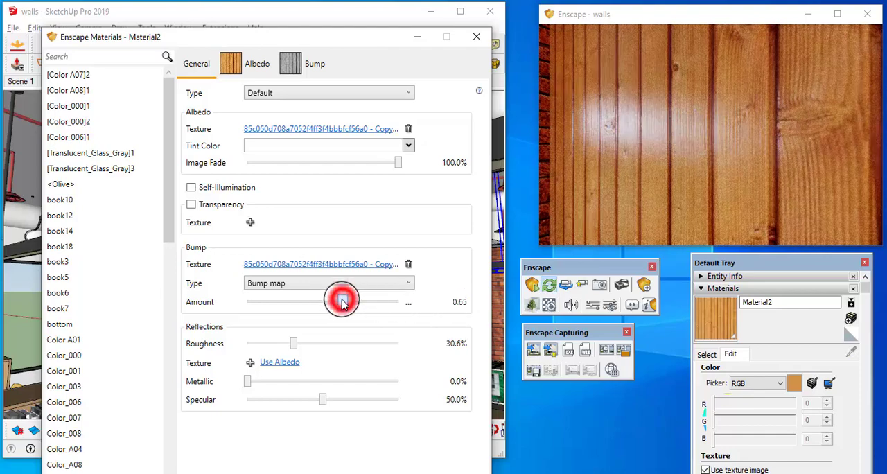
pyautogui.moveTo(341, 303); pyautogui.dragTo(336, 300)
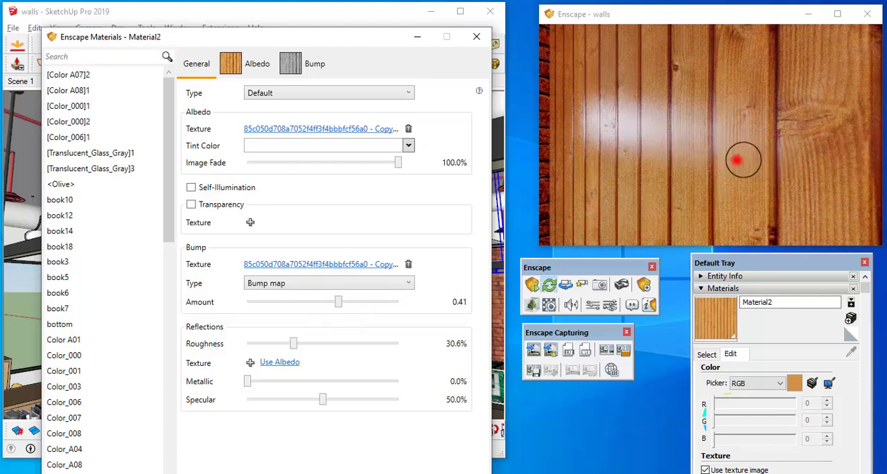
pyautogui.moveTo(736, 160); pyautogui.dragTo(739, 160)
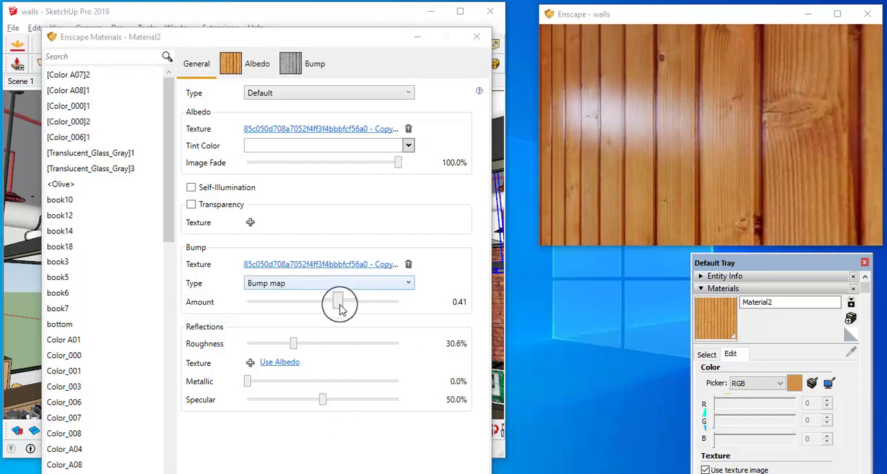
pyautogui.moveTo(294, 346); pyautogui.dragTo(287, 348)
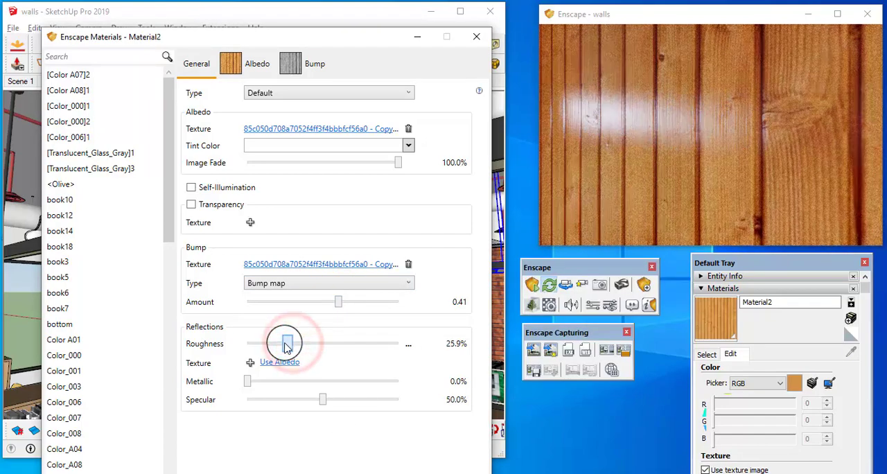
pyautogui.click(652, 155)
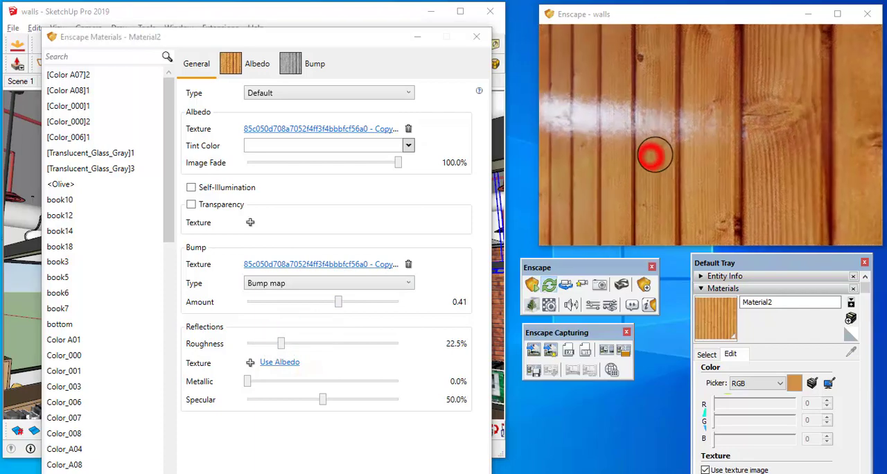
# Frame the herringbone floor in the live render and sample the floor in the model to load its material for editing
pyautogui.scroll(-10, 653, 155)
pyautogui.moveTo(653, 155); pyautogui.dragTo(738, 125)
pyautogui.scroll(-10, 720, 160)
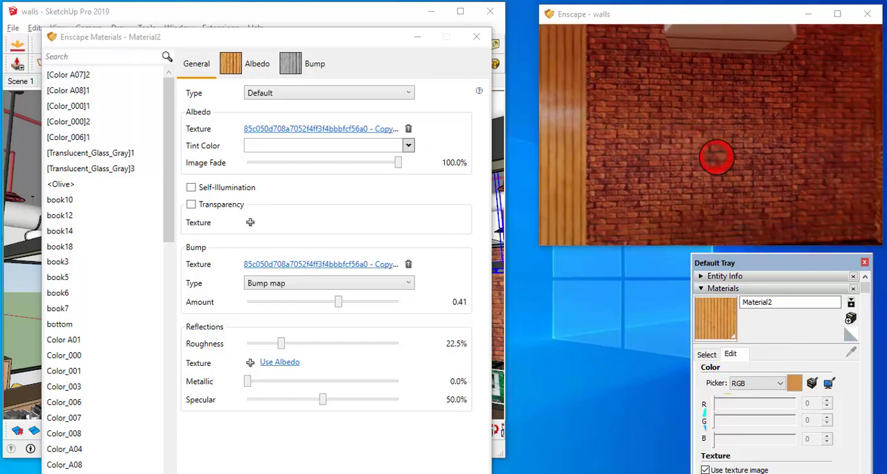
pyautogui.moveTo(693, 157); pyautogui.dragTo(696, 140)
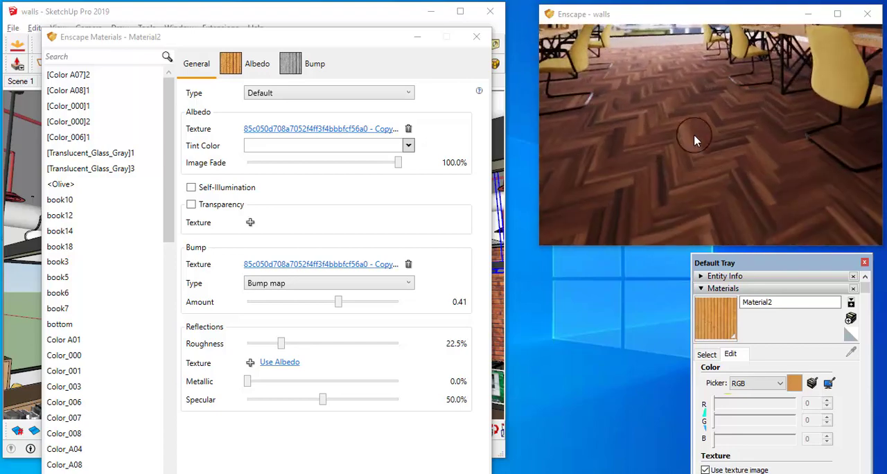
pyautogui.moveTo(310, 52); pyautogui.dragTo(335, 456)
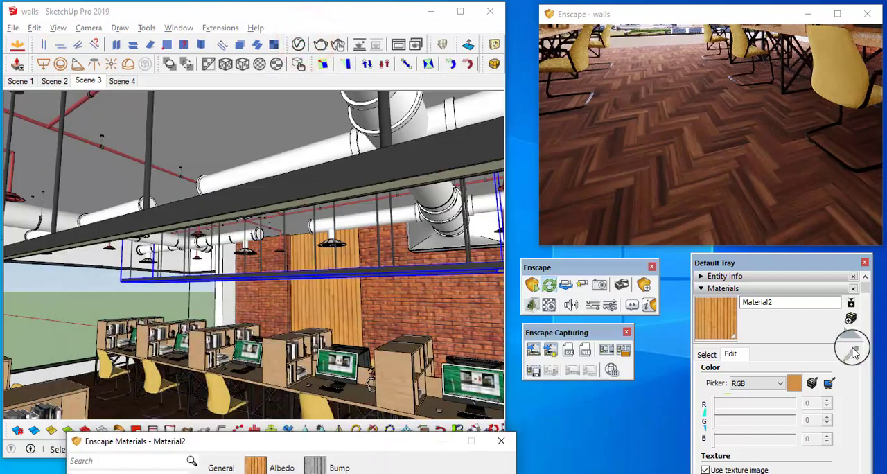
pyautogui.click(707, 354)
pyautogui.click(851, 351)
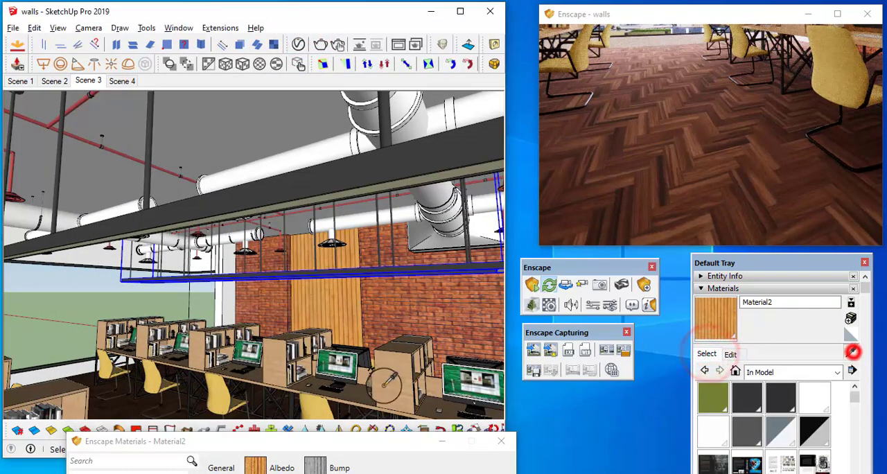
pyautogui.click(116, 411)
# Set the herringbone floor material's roughness to 7.8% and check its reflections in the live render
pyautogui.moveTo(169, 440); pyautogui.dragTo(195, 48)
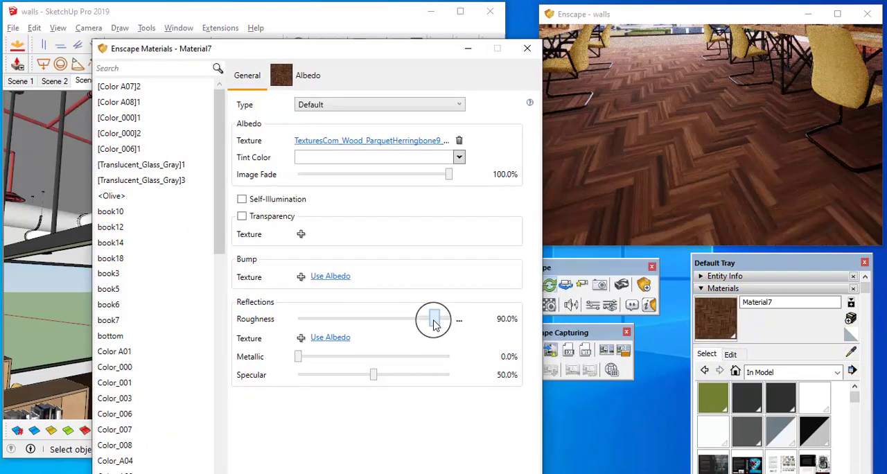
pyautogui.moveTo(434, 322); pyautogui.dragTo(310, 326)
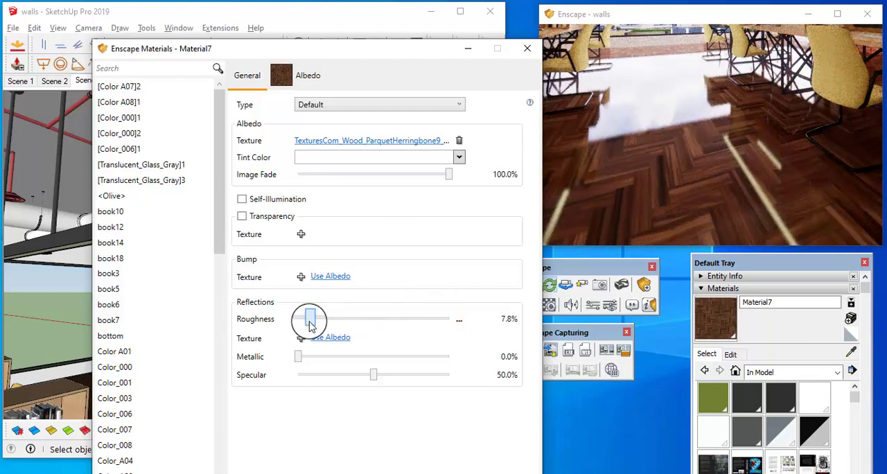
pyautogui.moveTo(691, 159); pyautogui.dragTo(688, 164)
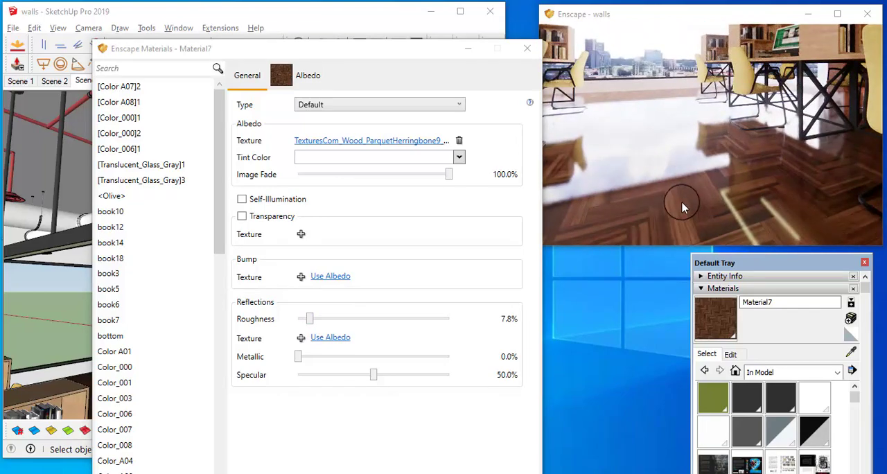
# Add a bump map from the floor material's albedo texture and set its amount to 0.15
pyautogui.click(341, 276)
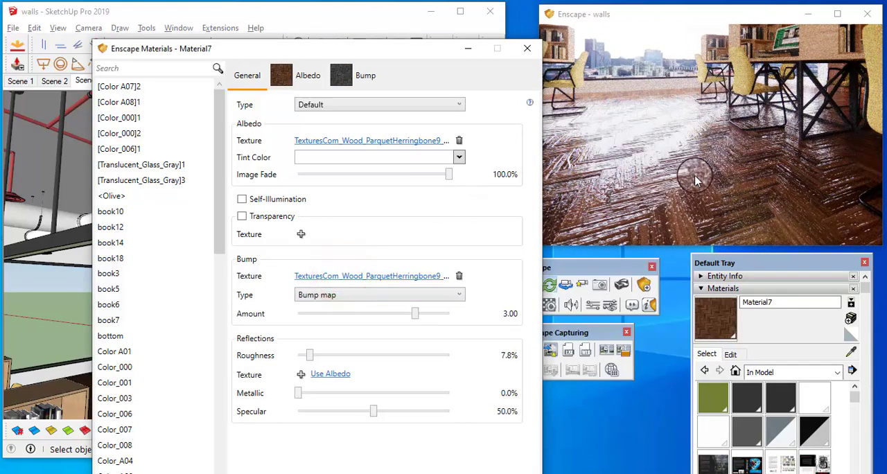
pyautogui.moveTo(407, 318); pyautogui.dragTo(384, 313)
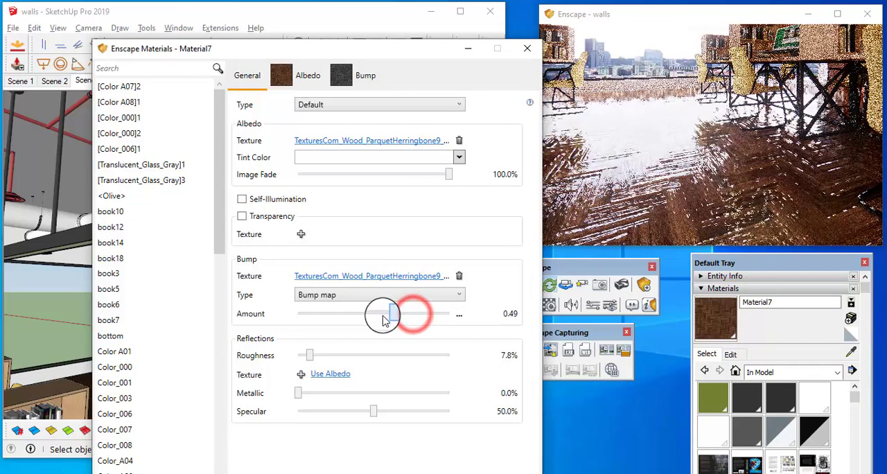
pyautogui.click(459, 314)
pyautogui.click(477, 341)
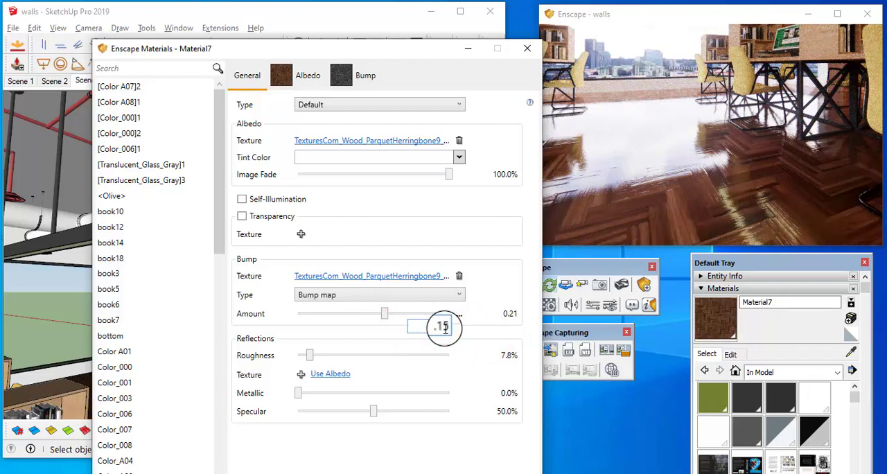
pyautogui.press('Return')
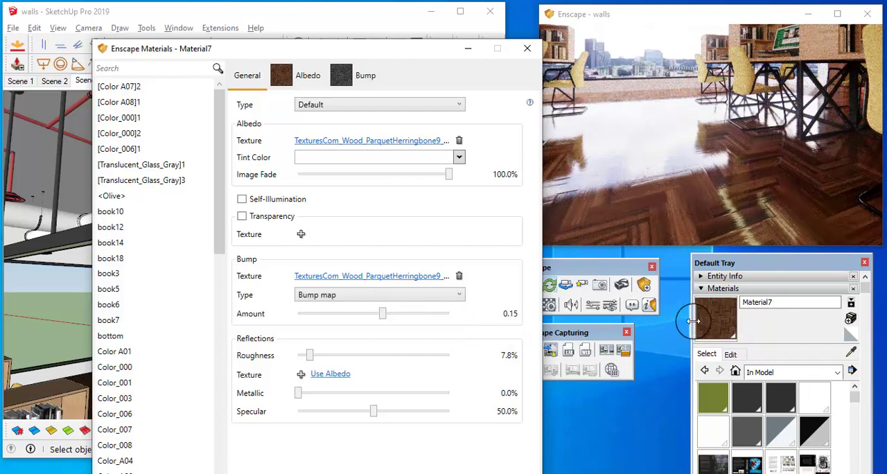
# Check the herringbone floor's reflections up close in the live render and set its material's bump amount to 0.10
pyautogui.click(683, 169)
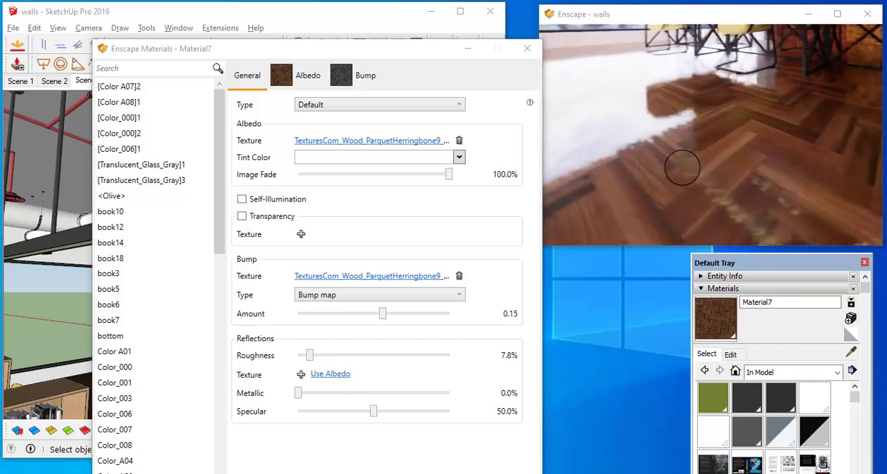
pyautogui.moveTo(683, 168); pyautogui.dragTo(613, 158)
pyautogui.moveTo(613, 157); pyautogui.dragTo(677, 196)
pyautogui.press('s')
pyautogui.press('w')
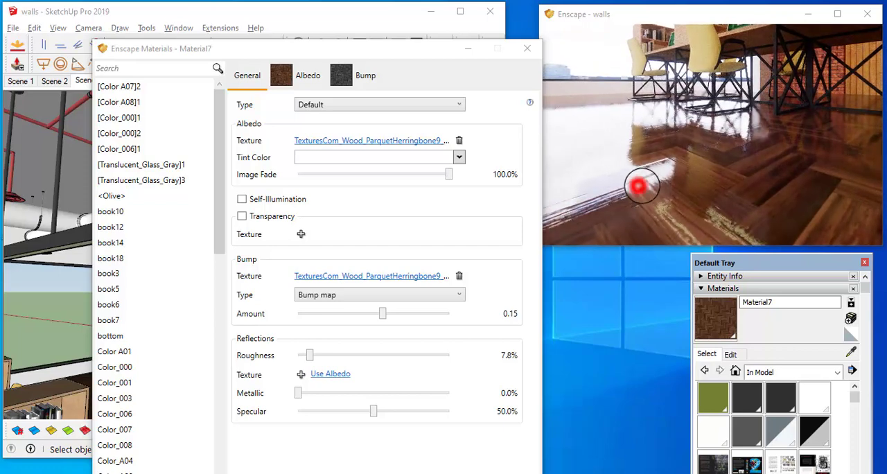
pyautogui.moveTo(642, 185); pyautogui.dragTo(665, 179)
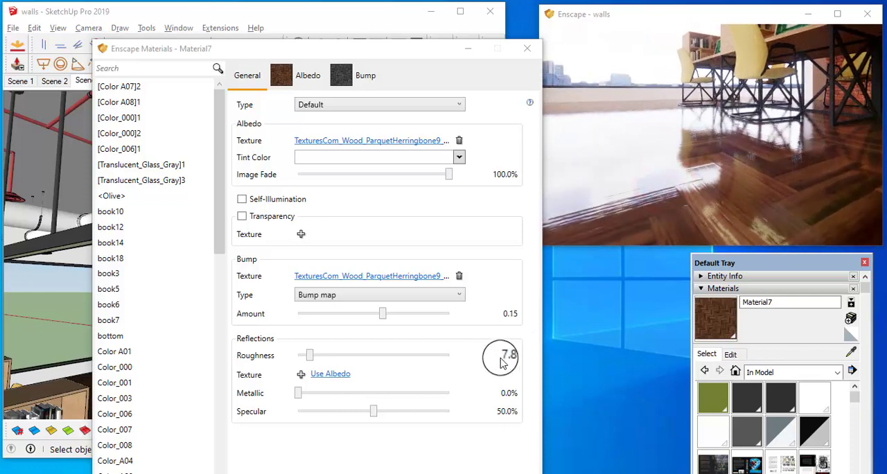
pyautogui.click(460, 315)
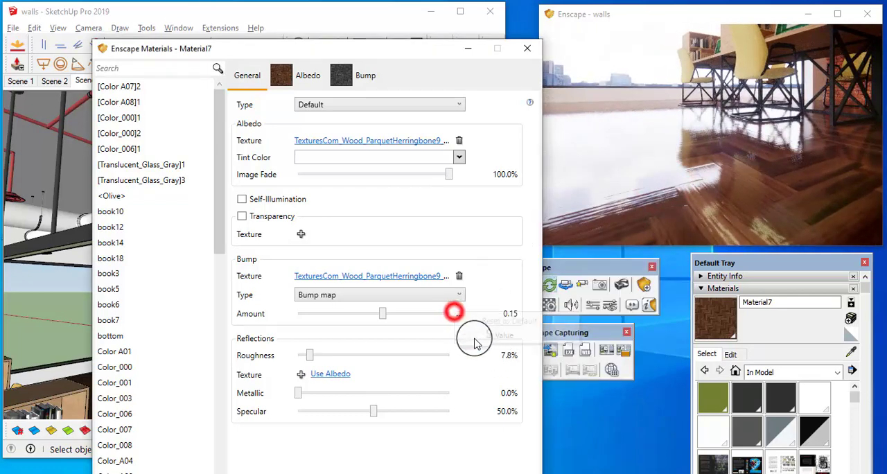
pyautogui.click(479, 335)
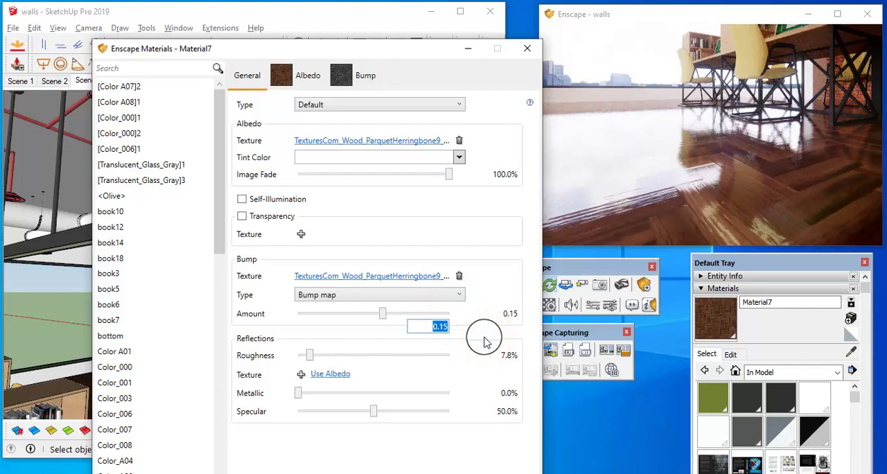
pyautogui.press('Return')
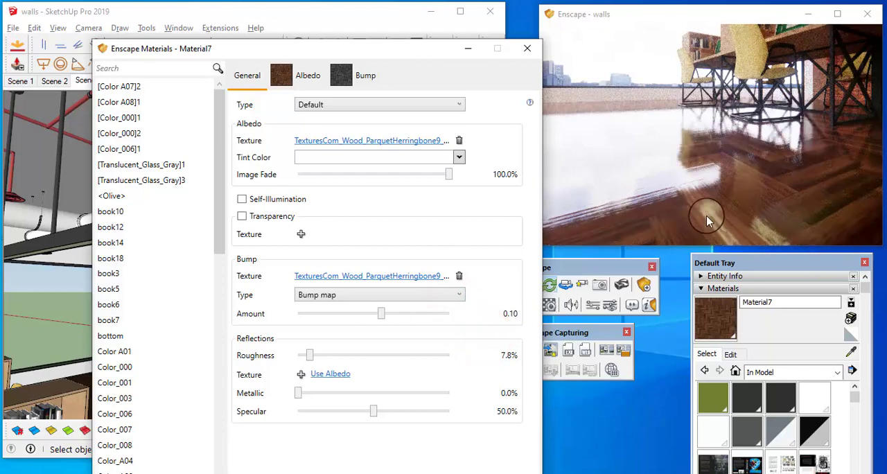
pyautogui.moveTo(700, 192); pyautogui.dragTo(708, 193)
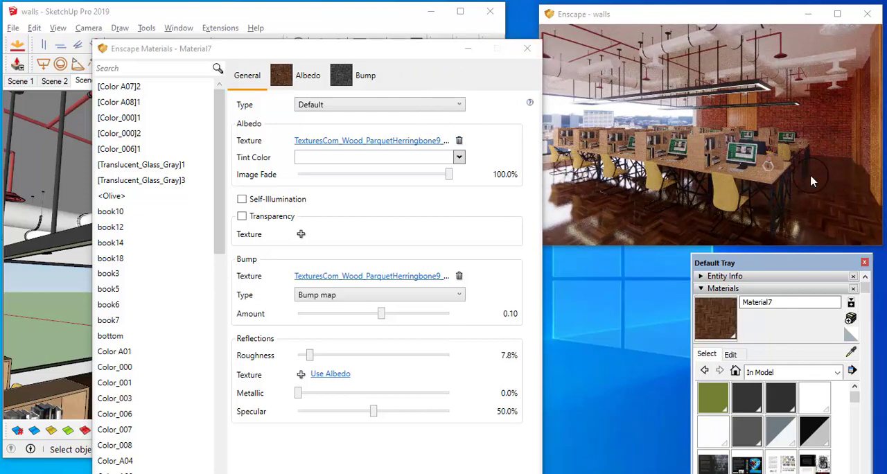
# Sample the light wood of the desk bookshelves in the model to load its material for editing
pyautogui.moveTo(398, 54); pyautogui.dragTo(521, 427)
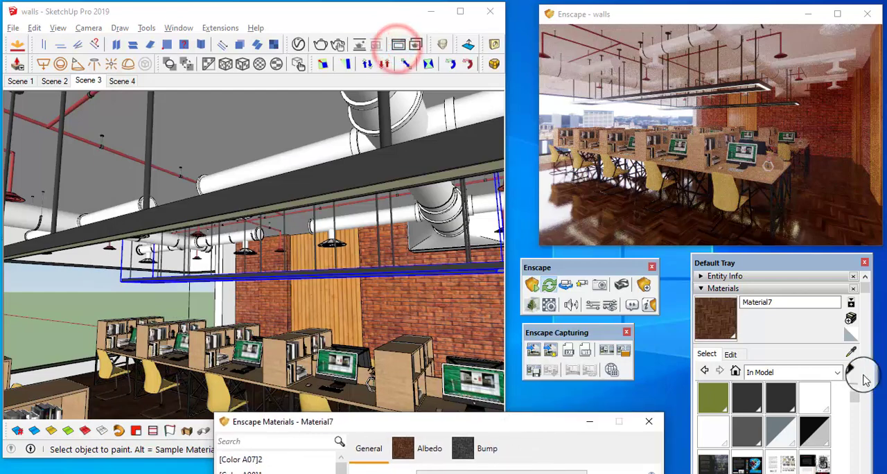
pyautogui.click(850, 352)
pyautogui.moveTo(361, 291)
pyautogui.mouseDown(button='middle')
pyautogui.moveTo(333, 319)
pyautogui.moveTo(342, 335)
pyautogui.mouseUp(button='middle')
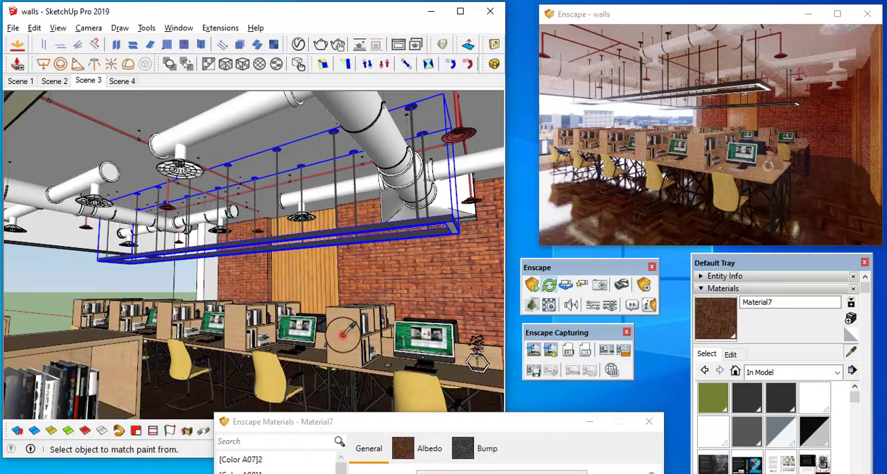
pyautogui.click(343, 335)
pyautogui.moveTo(413, 420); pyautogui.dragTo(322, 102)
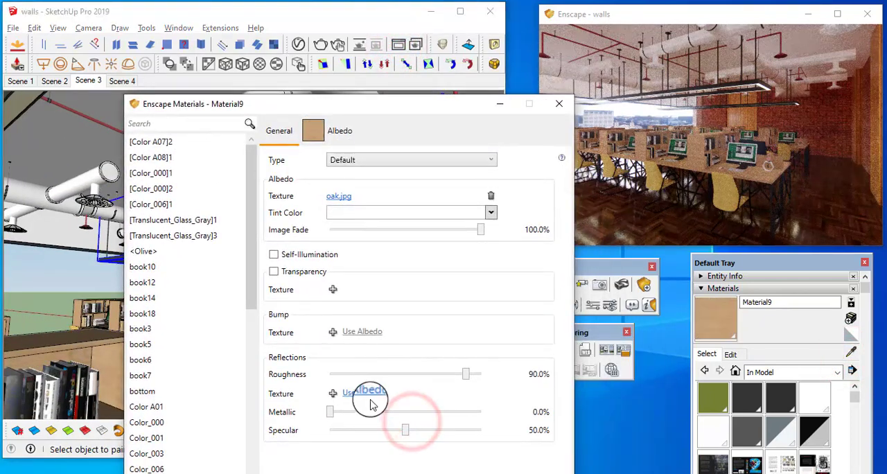
# Set the oak material's roughness to 10.8% and add a bump map from its albedo texture with amount 0.10
pyautogui.moveTo(694, 197)
pyautogui.mouseDown()
pyautogui.moveTo(706, 185)
pyautogui.moveTo(693, 197)
pyautogui.mouseUp()
pyautogui.scroll(5, 695, 198)
pyautogui.moveTo(477, 381); pyautogui.dragTo(350, 386)
pyautogui.moveTo(669, 172)
pyautogui.mouseDown()
pyautogui.moveTo(673, 165)
pyautogui.moveTo(685, 179)
pyautogui.mouseUp()
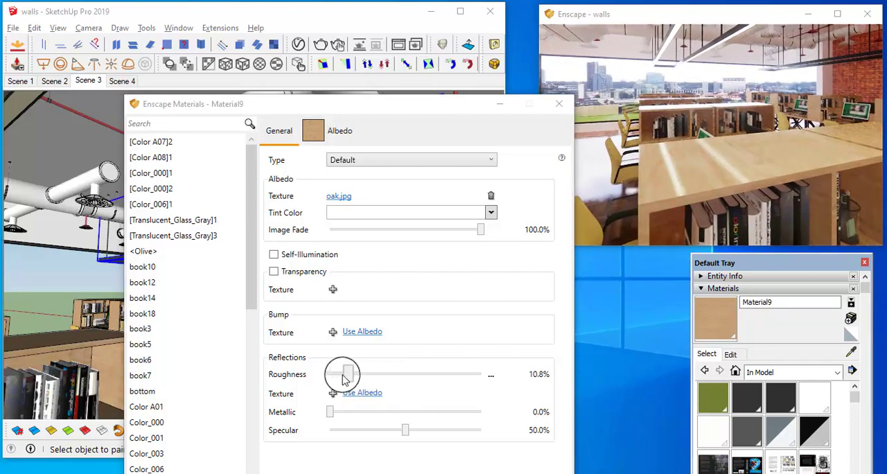
pyautogui.click(359, 333)
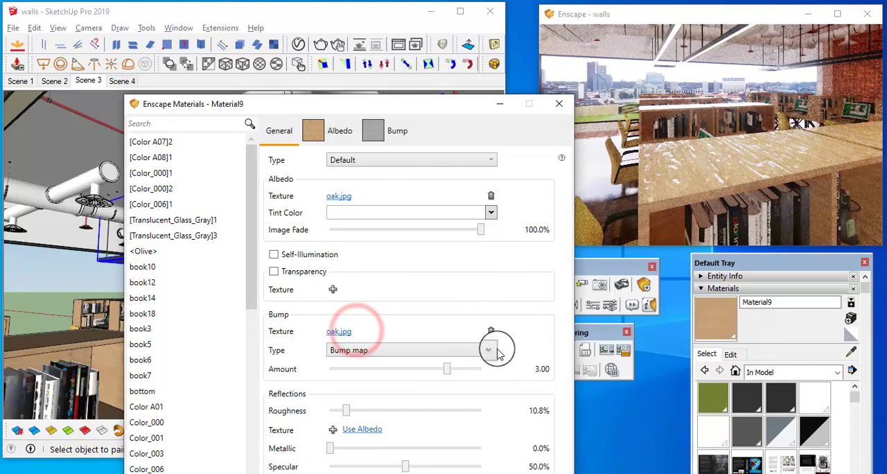
pyautogui.click(491, 373)
pyautogui.click(512, 391)
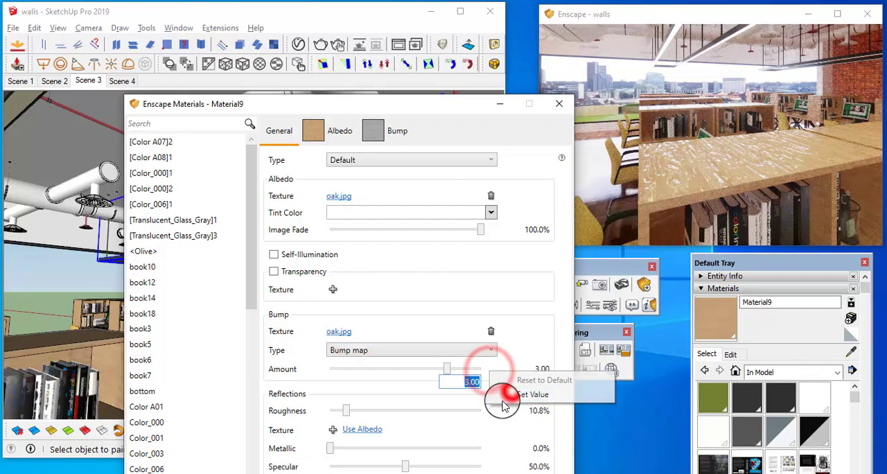
pyautogui.write('0.1')
pyautogui.press('Return')
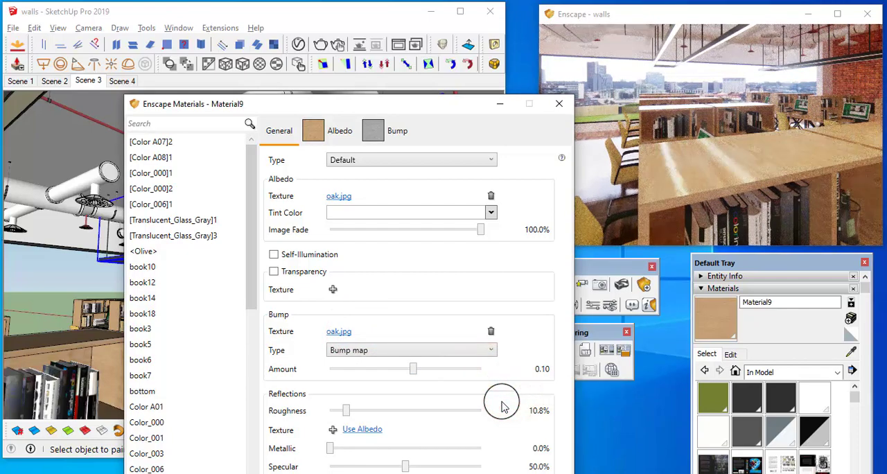
# Inspect the bookshelves' reflections in the live render and set the oak material's roughness to 23.3%
pyautogui.moveTo(722, 213)
pyautogui.mouseDown()
pyautogui.moveTo(722, 191)
pyautogui.moveTo(728, 202)
pyautogui.moveTo(706, 206)
pyautogui.moveTo(743, 174)
pyautogui.moveTo(724, 236)
pyautogui.mouseUp()
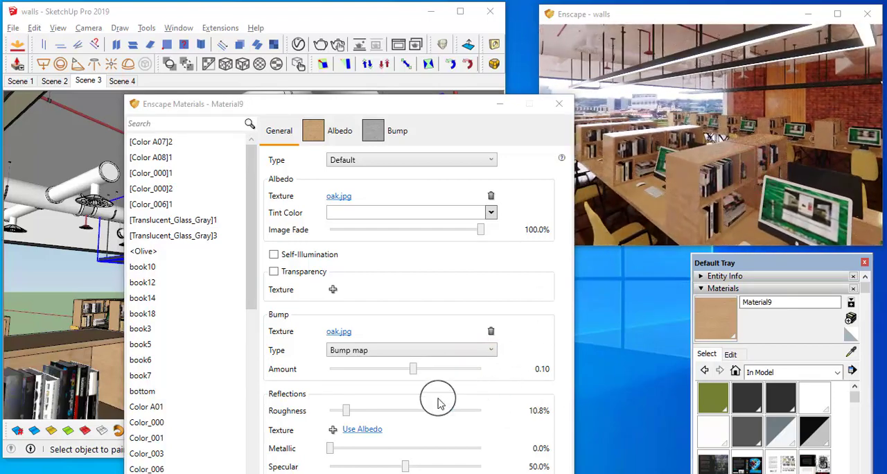
pyautogui.moveTo(346, 415); pyautogui.dragTo(367, 415)
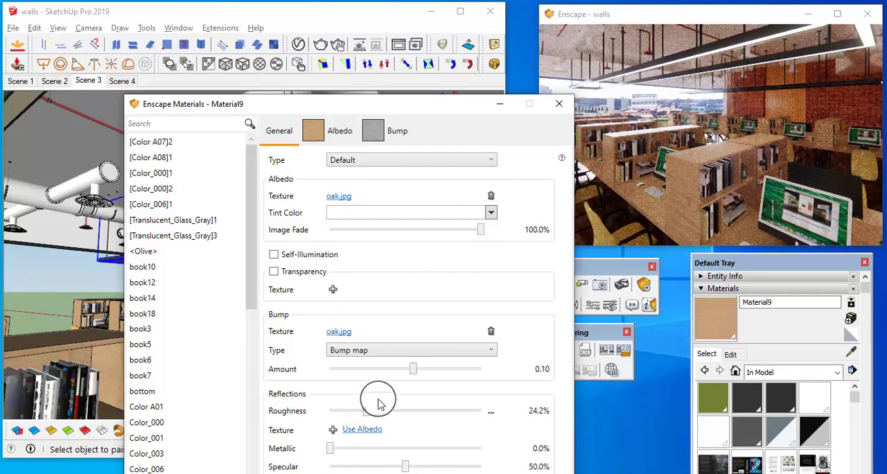
pyautogui.moveTo(726, 198); pyautogui.dragTo(693, 231, button='right')
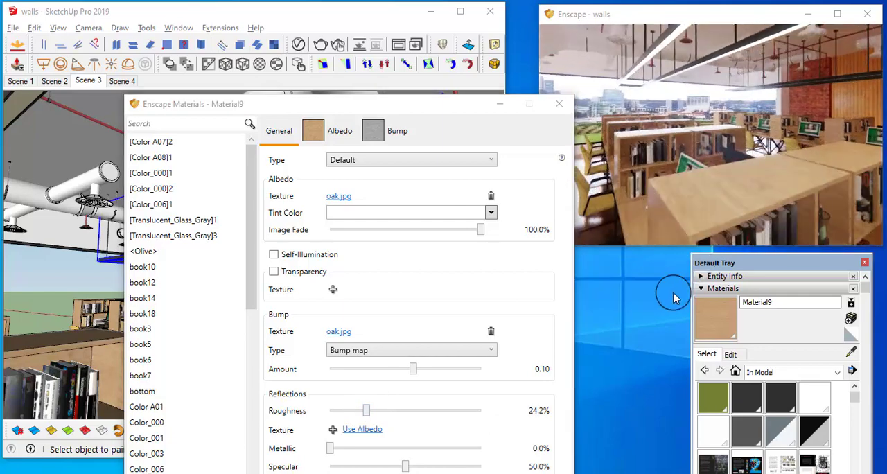
pyautogui.moveTo(674, 254)
pyautogui.mouseDown()
pyautogui.moveTo(729, 213)
pyautogui.moveTo(750, 222)
pyautogui.mouseUp()
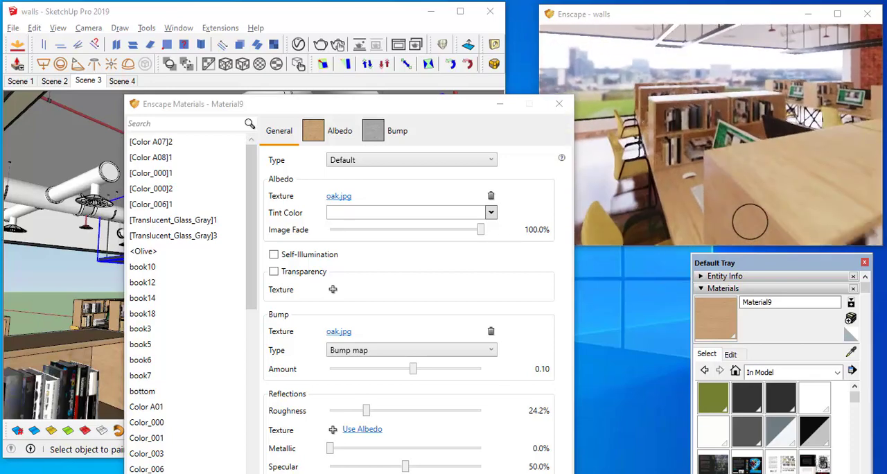
pyautogui.moveTo(749, 221); pyautogui.dragTo(749, 222, button='right')
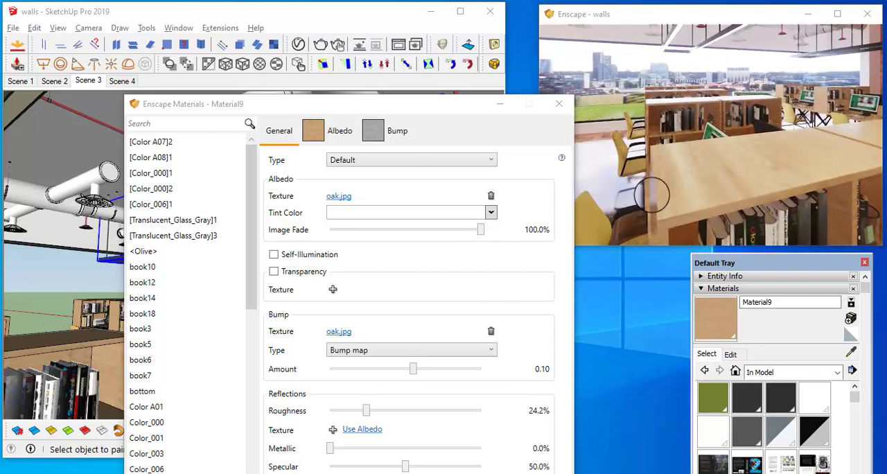
pyautogui.moveTo(652, 194); pyautogui.dragTo(631, 204, button='middle')
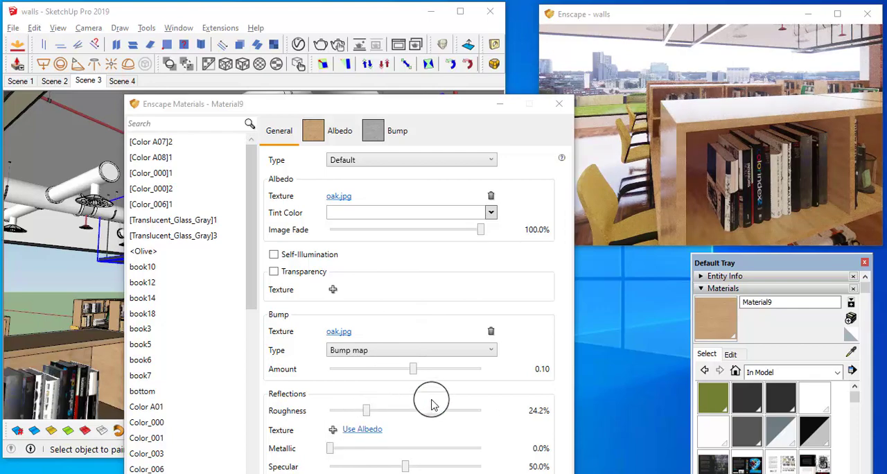
pyautogui.moveTo(367, 412); pyautogui.dragTo(366, 412)
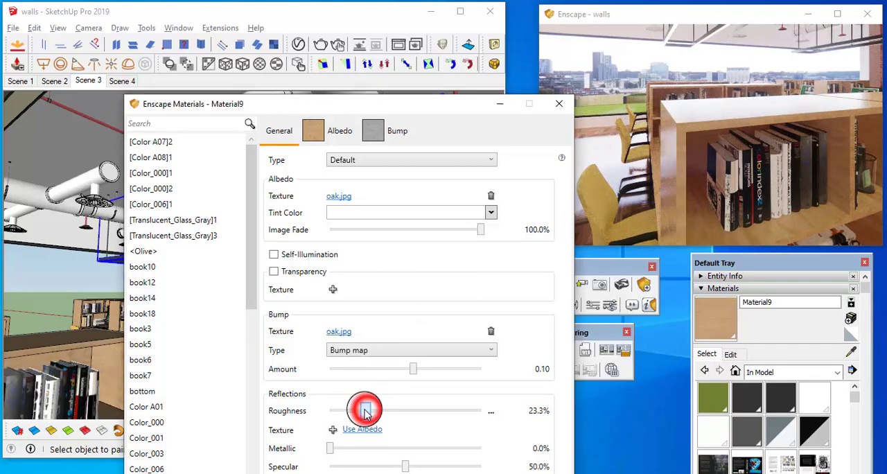
# Frame the desk legs in the live render and sample the leg frame in the model to load its material
pyautogui.moveTo(685, 154); pyautogui.dragTo(657, 139, button='right')
pyautogui.moveTo(683, 177)
pyautogui.mouseDown(button='right')
pyautogui.moveTo(744, 203)
pyautogui.moveTo(713, 111)
pyautogui.mouseUp(button='right')
pyautogui.moveTo(416, 105); pyautogui.dragTo(420, 353)
pyautogui.moveTo(343, 261)
pyautogui.mouseDown(button='middle')
pyautogui.moveTo(341, 200)
pyautogui.moveTo(317, 228)
pyautogui.moveTo(241, 177)
pyautogui.mouseUp(button='middle')
pyautogui.click(247, 171)
pyautogui.moveTo(362, 352); pyautogui.dragTo(291, 98)
# Set the desk leg material's roughness to 4.4%, metallic to 54.6% and colour to #4C4C4C, checking the desks in the live render
pyautogui.moveTo(397, 353); pyautogui.dragTo(270, 360)
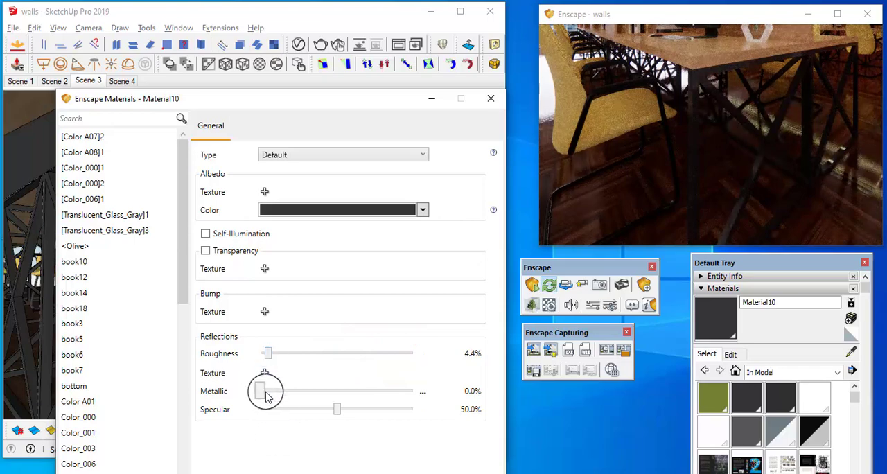
pyautogui.moveTo(266, 395); pyautogui.dragTo(348, 401)
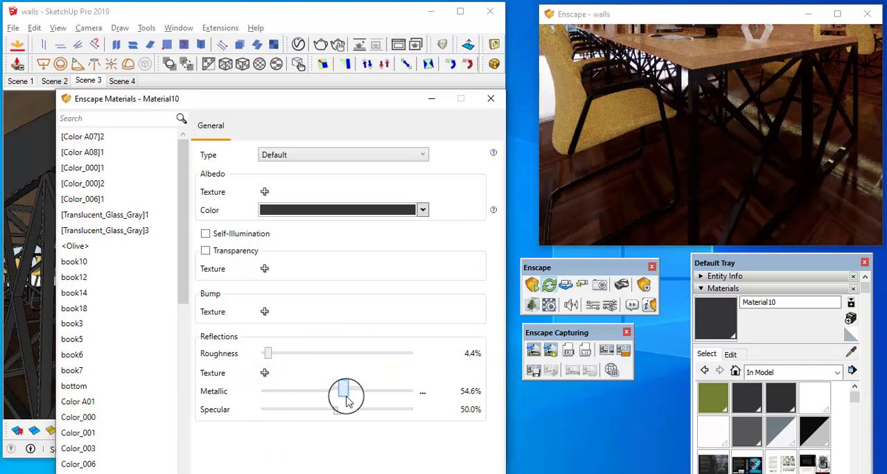
pyautogui.click(423, 209)
pyautogui.moveTo(271, 294)
pyautogui.mouseDown()
pyautogui.moveTo(270, 276)
pyautogui.moveTo(269, 284)
pyautogui.mouseUp()
pyautogui.click(701, 151)
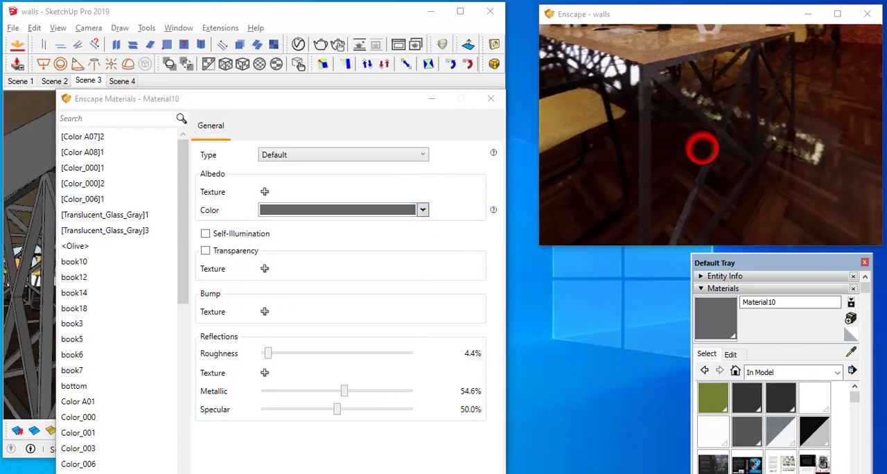
pyautogui.click(314, 208)
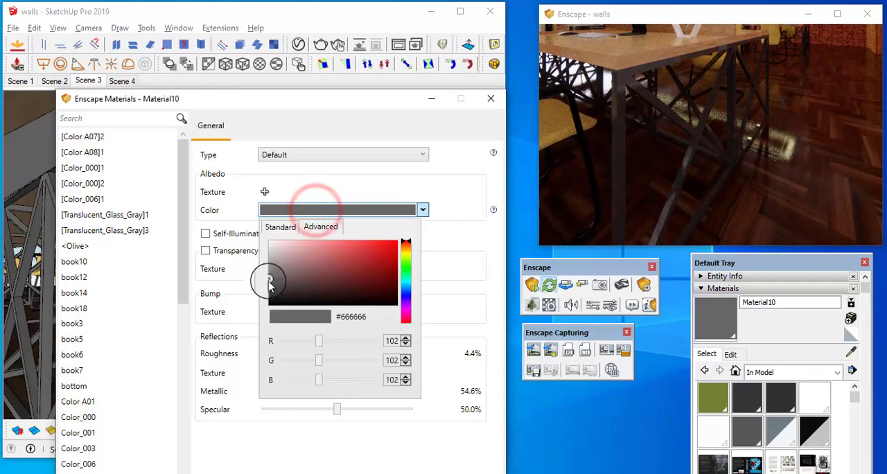
pyautogui.moveTo(270, 284); pyautogui.dragTo(270, 291)
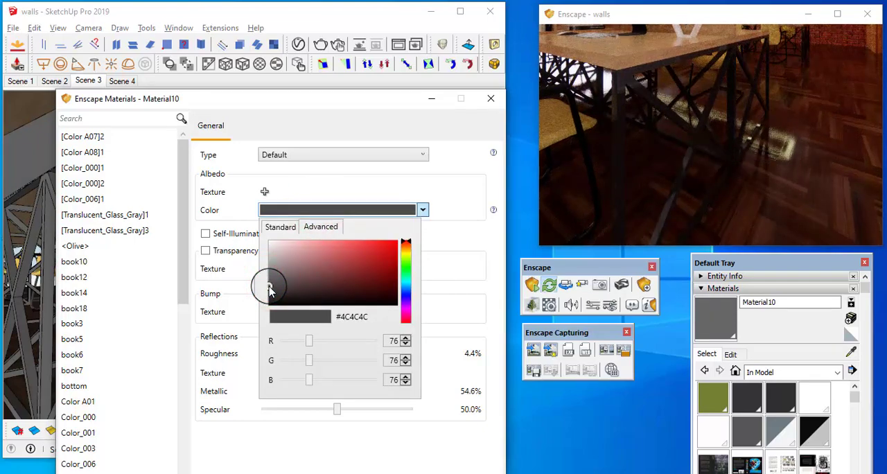
pyautogui.click(610, 186)
pyautogui.scroll(-5, 610, 186)
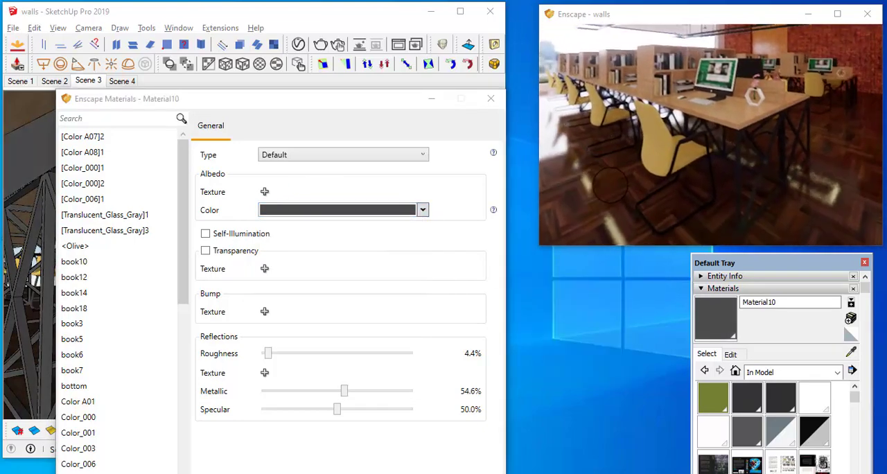
pyautogui.moveTo(613, 184); pyautogui.dragTo(653, 196)
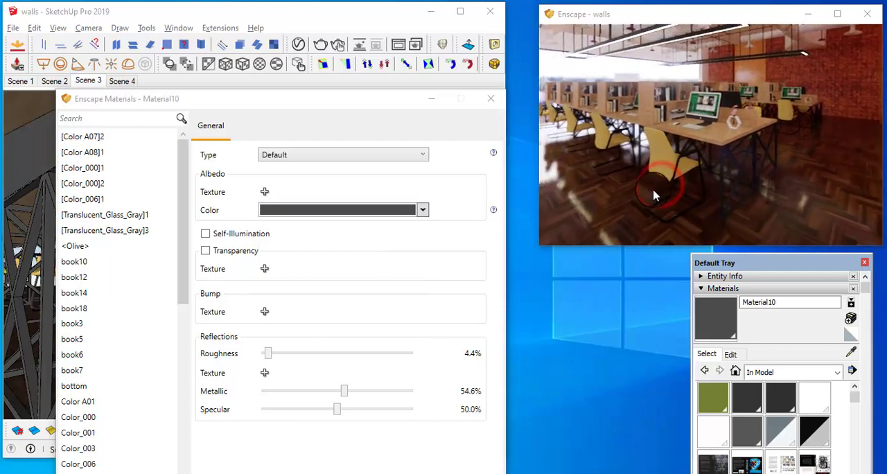
pyautogui.scroll(3, 654, 181)
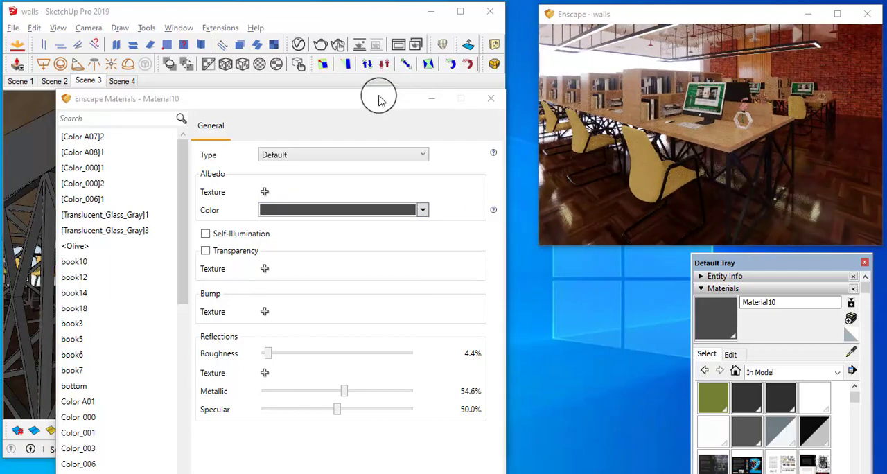
# Frame a chair's tubular base in the live render and sample the chair frame in the model to load its material
pyautogui.moveTo(378, 100); pyautogui.dragTo(400, 240)
pyautogui.moveTo(627, 161); pyautogui.dragTo(672, 154)
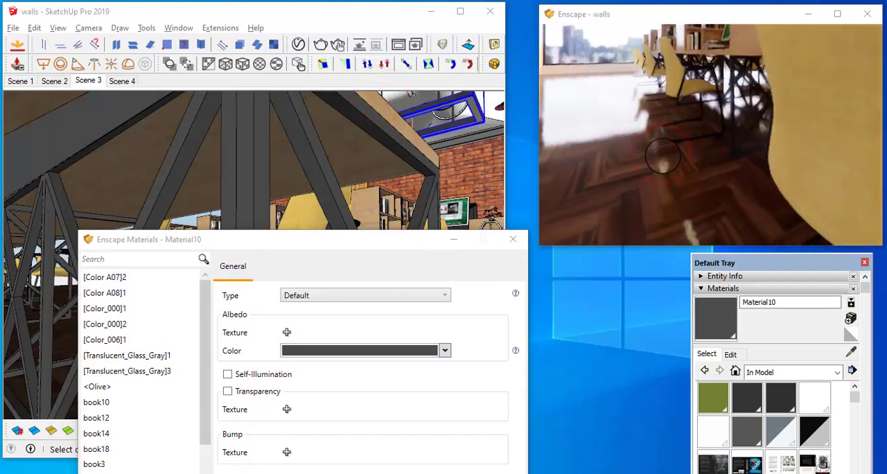
pyautogui.scroll(5, 662, 156)
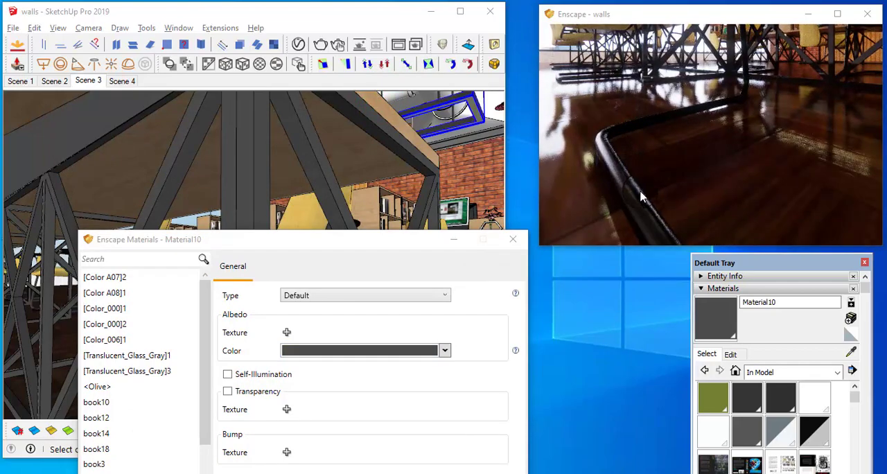
pyautogui.click(851, 352)
pyautogui.moveTo(388, 237)
pyautogui.mouseDown()
pyautogui.moveTo(387, 275)
pyautogui.moveTo(307, 417)
pyautogui.mouseUp()
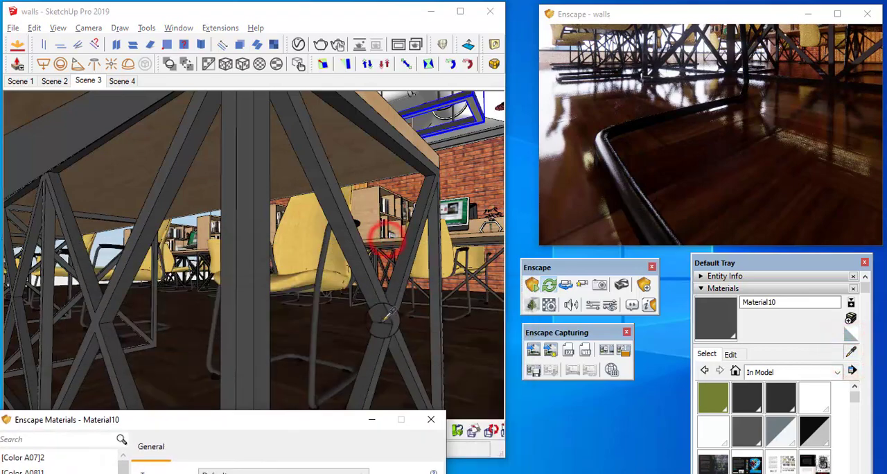
pyautogui.moveTo(379, 315)
pyautogui.mouseDown(button='middle')
pyautogui.moveTo(320, 298)
pyautogui.moveTo(317, 280)
pyautogui.mouseUp(button='middle')
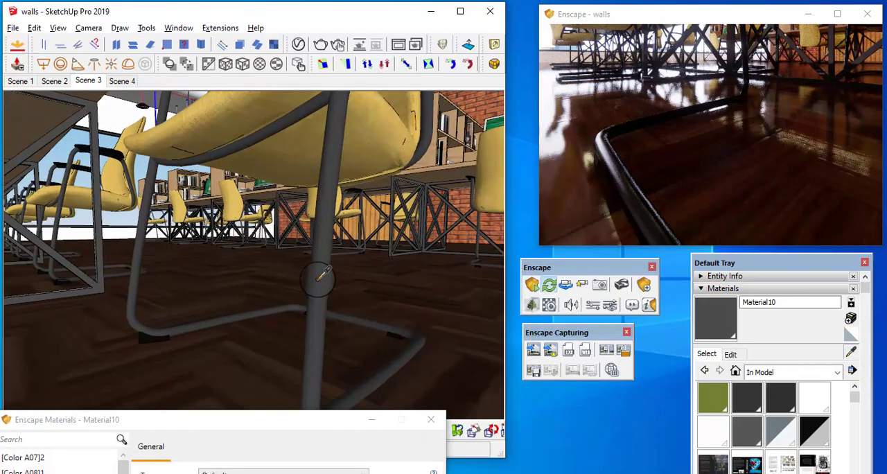
pyautogui.click(317, 279)
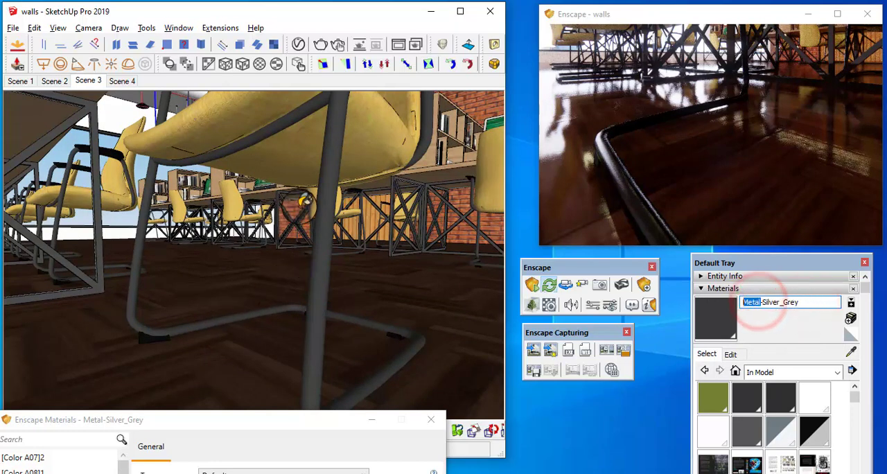
pyautogui.moveTo(336, 189)
pyautogui.mouseDown(button='middle')
pyautogui.moveTo(292, 248)
pyautogui.moveTo(331, 197)
pyautogui.mouseUp(button='middle')
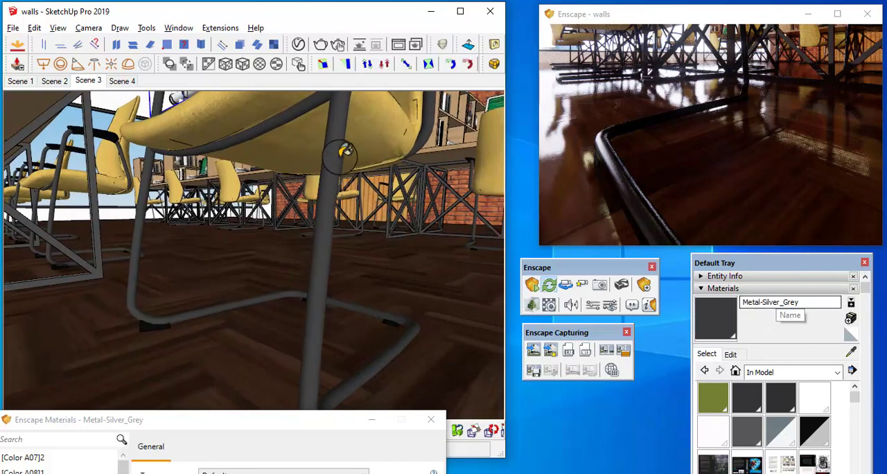
# Lighten the sampled chair frame material's colour to #848484, checking the chair base in the live render
pyautogui.moveTo(338, 136)
pyautogui.mouseDown(button='middle')
pyautogui.moveTo(316, 233)
pyautogui.moveTo(291, 291)
pyautogui.moveTo(374, 229)
pyautogui.moveTo(454, 197)
pyautogui.mouseUp(button='middle')
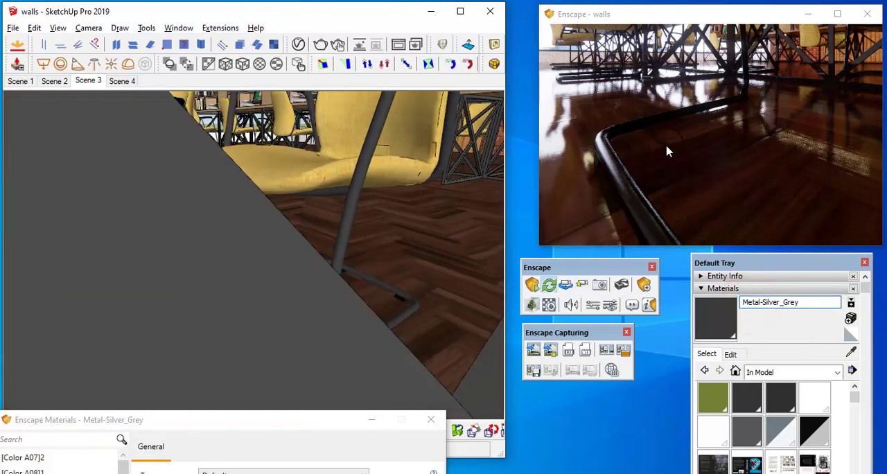
pyautogui.moveTo(669, 160); pyautogui.dragTo(677, 154)
pyautogui.press('w')
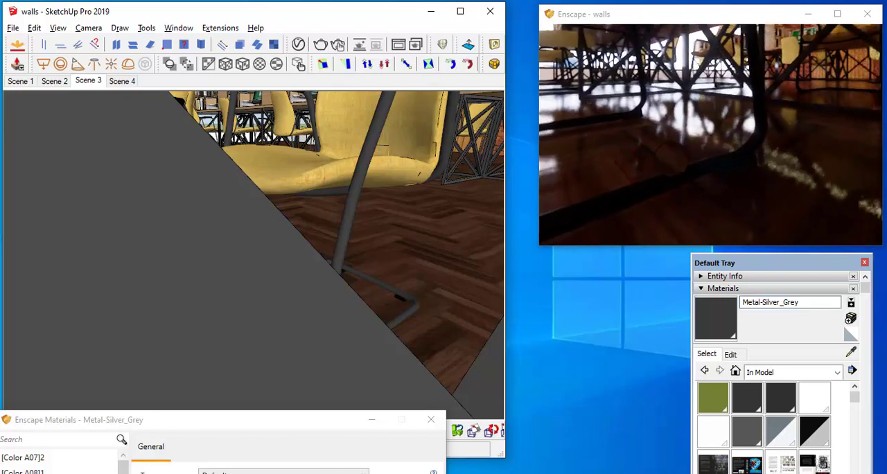
pyautogui.moveTo(376, 202)
pyautogui.mouseDown(button='middle')
pyautogui.moveTo(421, 206)
pyautogui.moveTo(395, 211)
pyautogui.moveTo(415, 215)
pyautogui.mouseUp(button='middle')
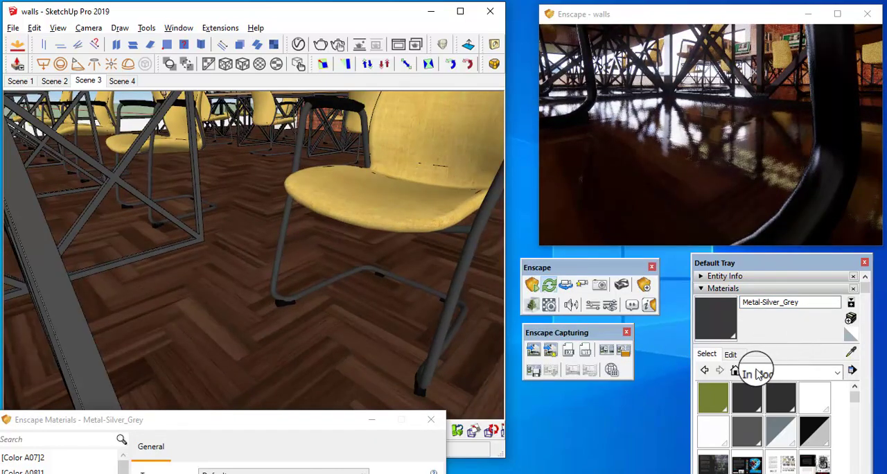
pyautogui.click(731, 354)
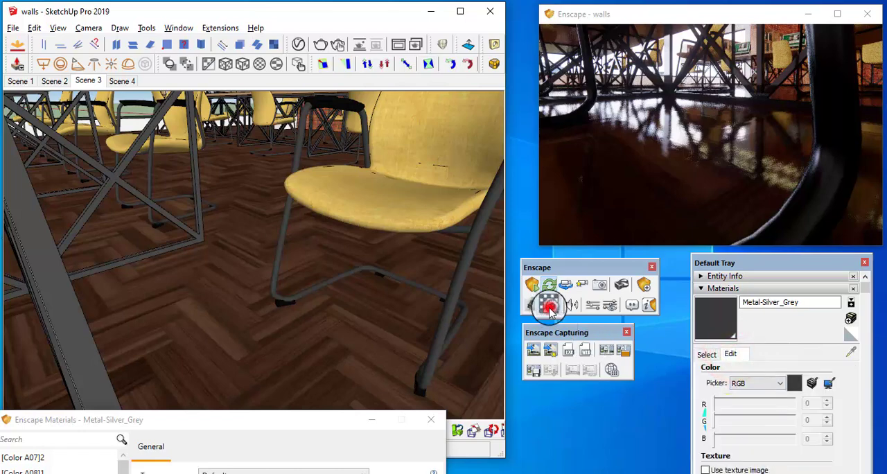
pyautogui.moveTo(280, 421); pyautogui.dragTo(316, 77)
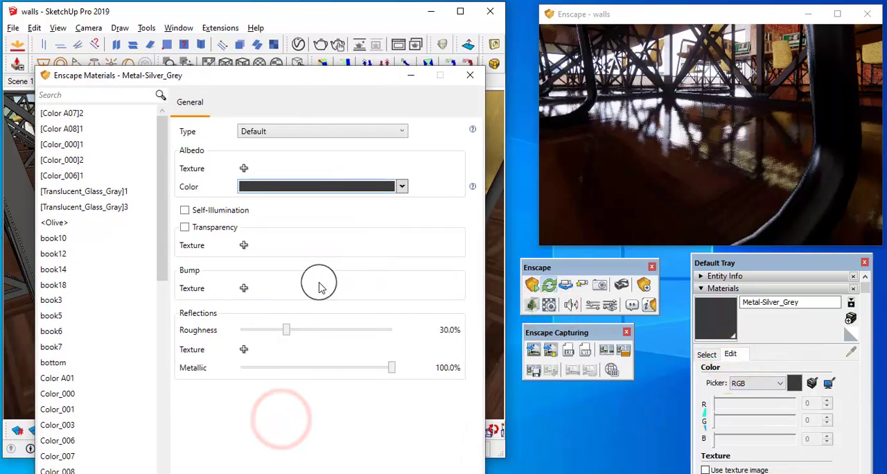
pyautogui.click(369, 188)
pyautogui.moveTo(251, 266); pyautogui.dragTo(247, 252)
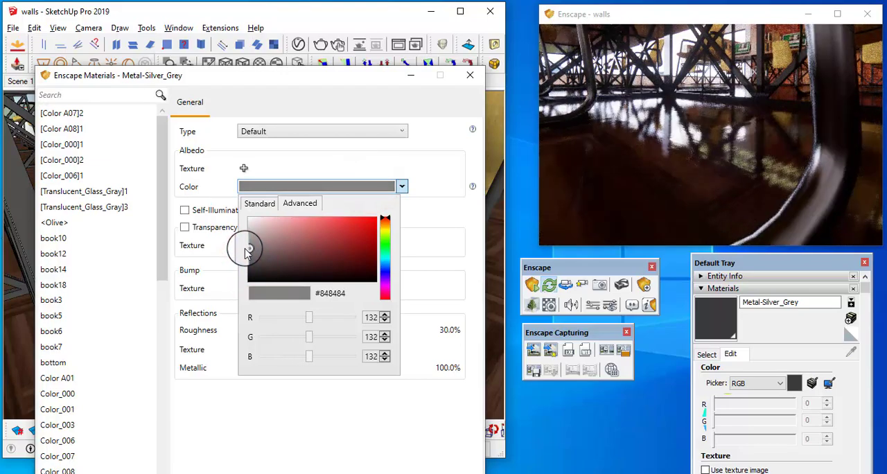
# Examine the recoloured chairs and a desk's monitor in the live render, and frame the same desktop in the model
pyautogui.moveTo(596, 184); pyautogui.dragTo(633, 171)
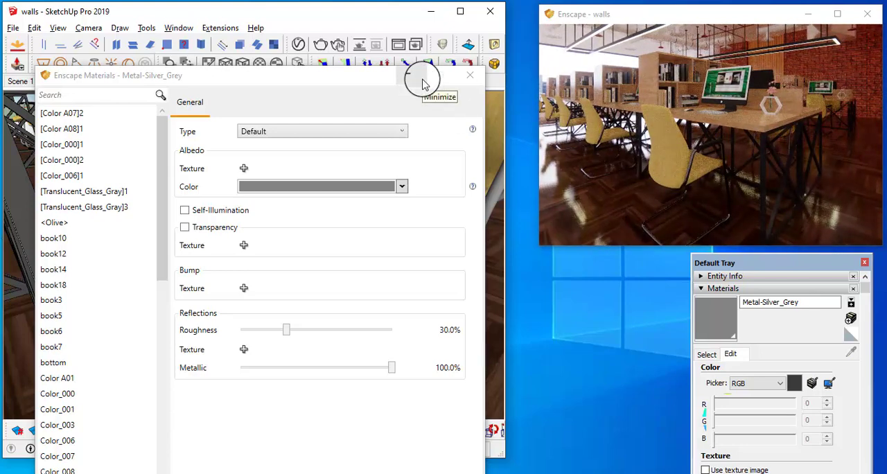
pyautogui.moveTo(720, 109); pyautogui.dragTo(730, 99)
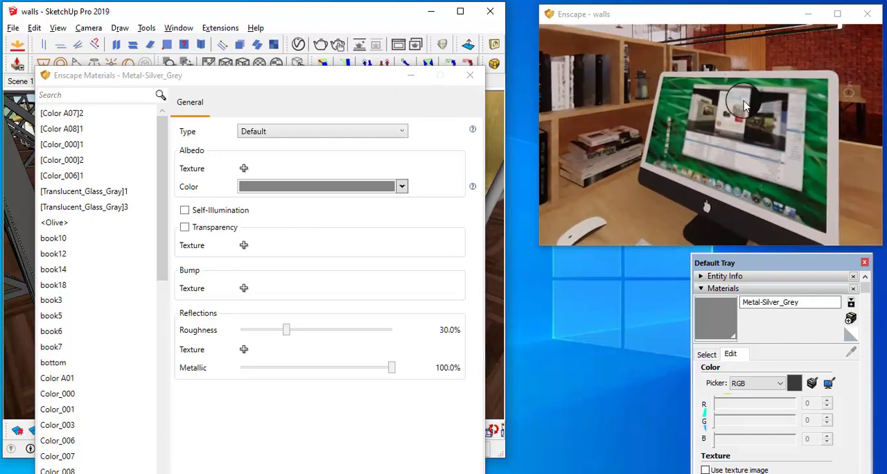
pyautogui.moveTo(372, 80)
pyautogui.mouseDown()
pyautogui.moveTo(441, 333)
pyautogui.moveTo(451, 427)
pyautogui.mouseUp()
pyautogui.scroll(10, 366, 208)
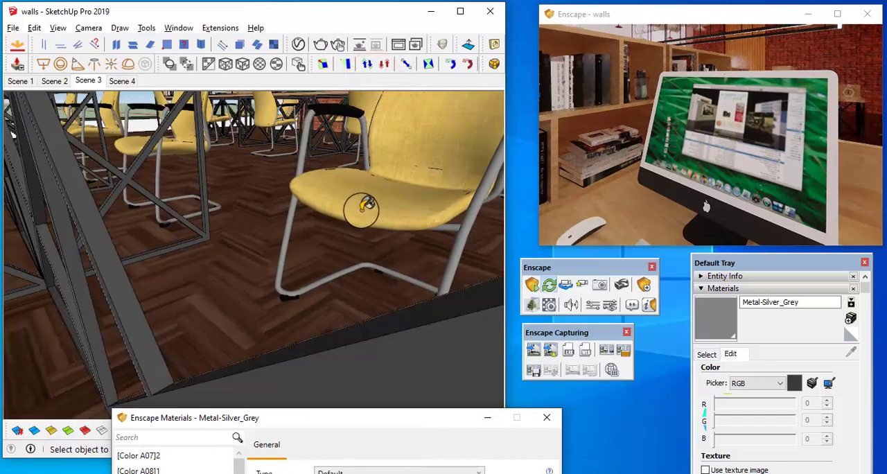
pyautogui.moveTo(402, 163)
pyautogui.mouseDown(button='middle')
pyautogui.moveTo(174, 445)
pyautogui.moveTo(133, 444)
pyautogui.mouseUp(button='middle')
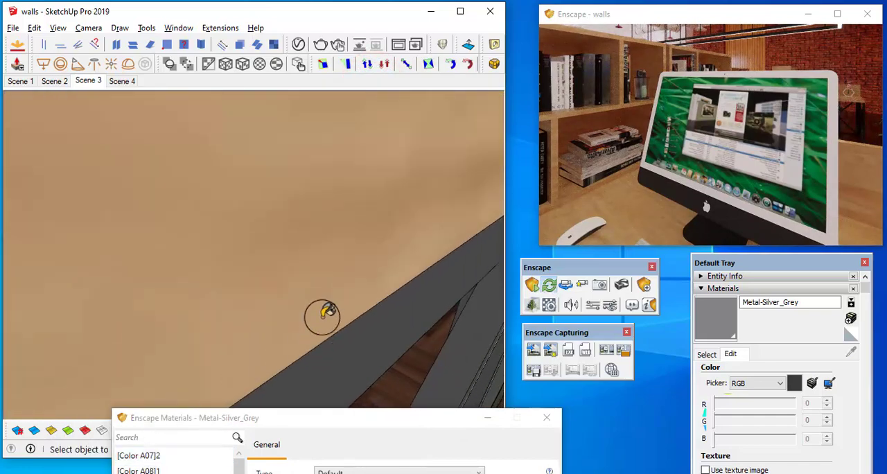
pyautogui.scroll(-3, 382, 257)
pyautogui.scroll(-2, 410, 232)
pyautogui.moveTo(333, 157); pyautogui.dragTo(360, 261, button='middle')
pyautogui.scroll(-2, 368, 231)
pyautogui.scroll(-5, 322, 208)
pyautogui.moveTo(264, 174)
pyautogui.mouseDown(button='middle')
pyautogui.moveTo(293, 242)
pyautogui.moveTo(352, 272)
pyautogui.moveTo(298, 215)
pyautogui.mouseUp(button='middle')
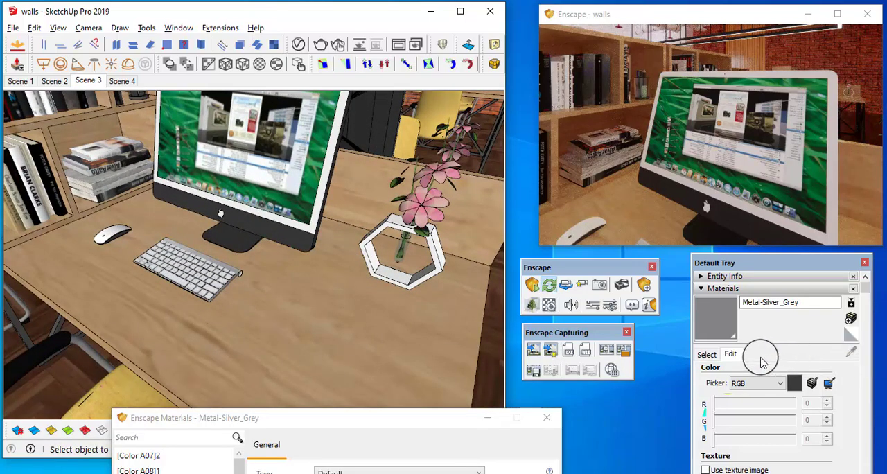
# Sample the monitor screen in the model and enable its material's self-illumination with a luminance of 200 cd/m²
pyautogui.click(708, 353)
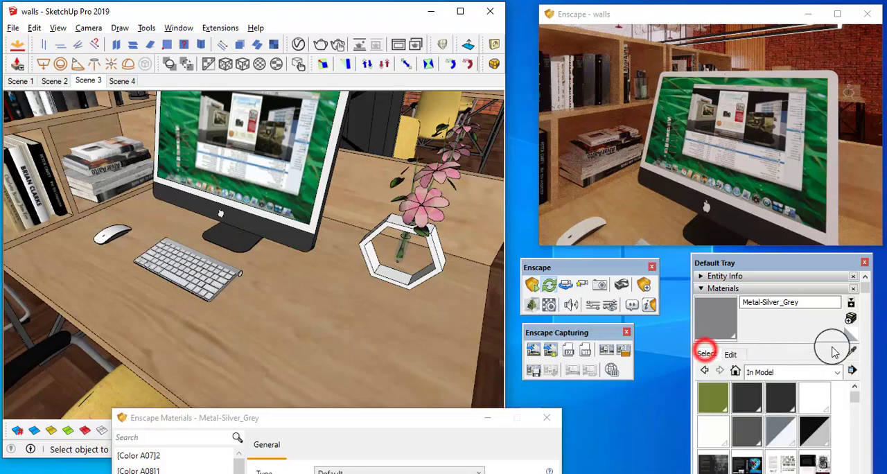
pyautogui.click(864, 357)
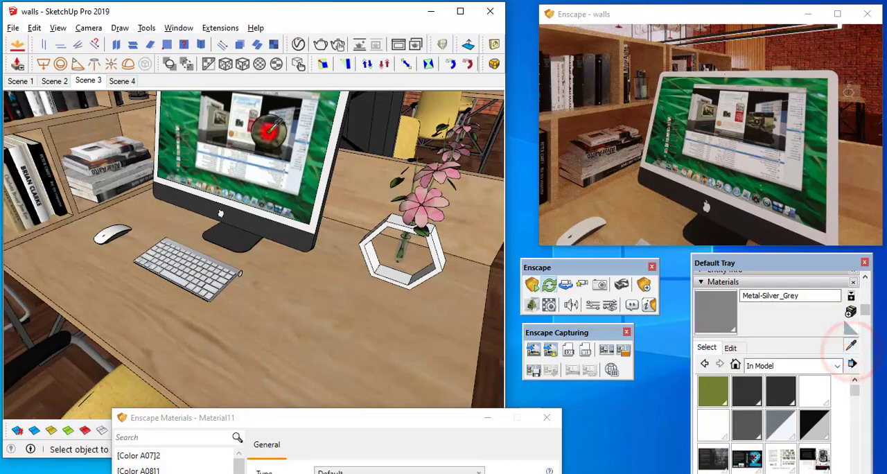
pyautogui.click(266, 135)
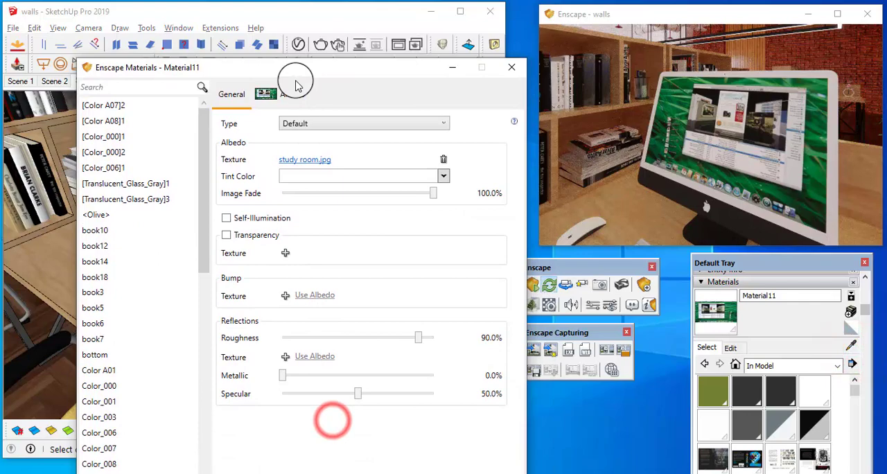
pyautogui.click(226, 217)
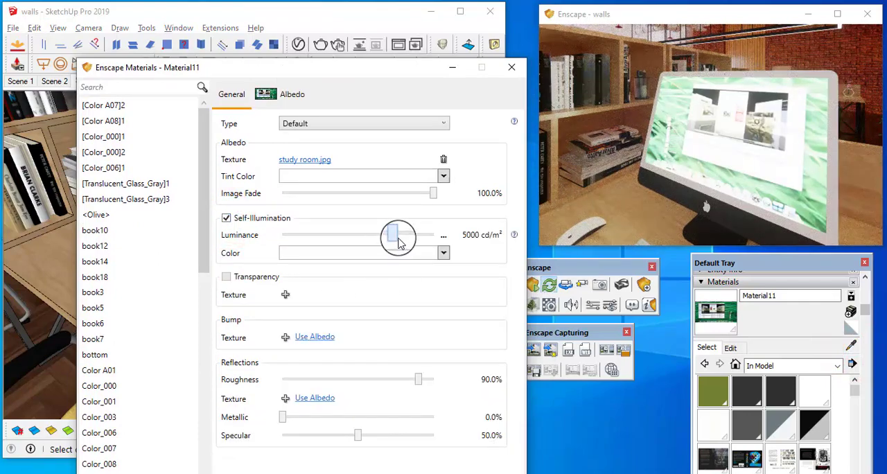
pyautogui.moveTo(392, 237); pyautogui.dragTo(351, 234)
# Inspect the illuminated monitors along the rows of desks in the live render and close the Enscape material editor
pyautogui.scroll(-5, 629, 171)
pyautogui.moveTo(629, 171)
pyautogui.mouseDown(button='right')
pyautogui.moveTo(619, 173)
pyautogui.moveTo(630, 171)
pyautogui.mouseUp(button='right')
pyautogui.moveTo(629, 171); pyautogui.dragTo(629, 172)
pyautogui.press('w')
pyautogui.press('s')
pyautogui.press('s')
pyautogui.press('a')
pyautogui.press('s')
pyautogui.moveTo(712, 192); pyautogui.dragTo(711, 193, button='middle')
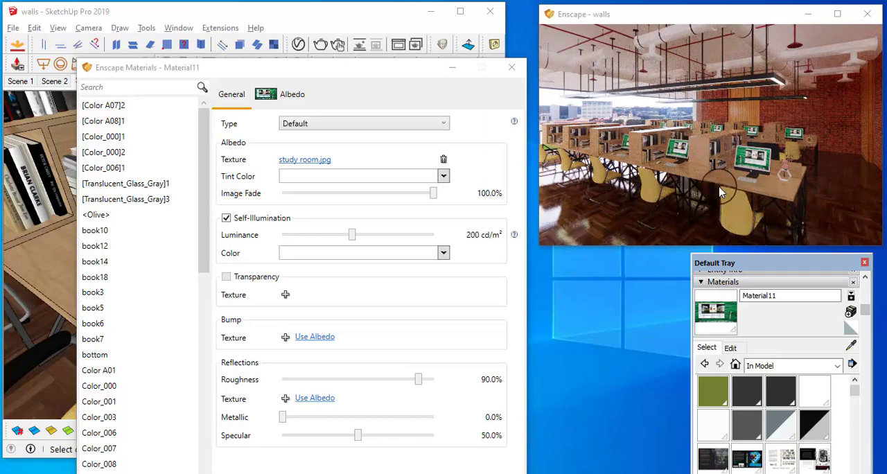
pyautogui.click(511, 66)
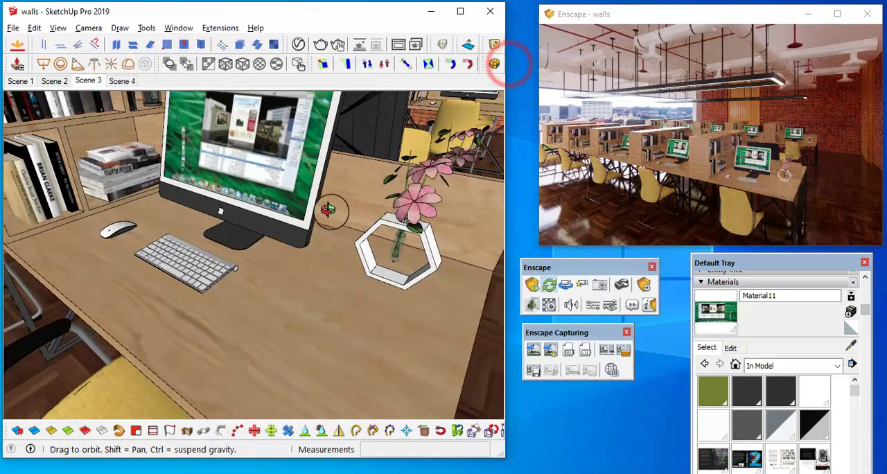
# Sample the red brick wall behind the desks and open its material for editing
pyautogui.moveTo(307, 250)
pyautogui.mouseDown(button='middle')
pyautogui.moveTo(307, 176)
pyautogui.moveTo(204, 203)
pyautogui.moveTo(372, 202)
pyautogui.moveTo(465, 169)
pyautogui.moveTo(277, 367)
pyautogui.moveTo(459, 133)
pyautogui.moveTo(406, 198)
pyautogui.moveTo(402, 225)
pyautogui.moveTo(405, 180)
pyautogui.mouseUp(button='middle')
pyautogui.press('space')
pyautogui.click(405, 179)
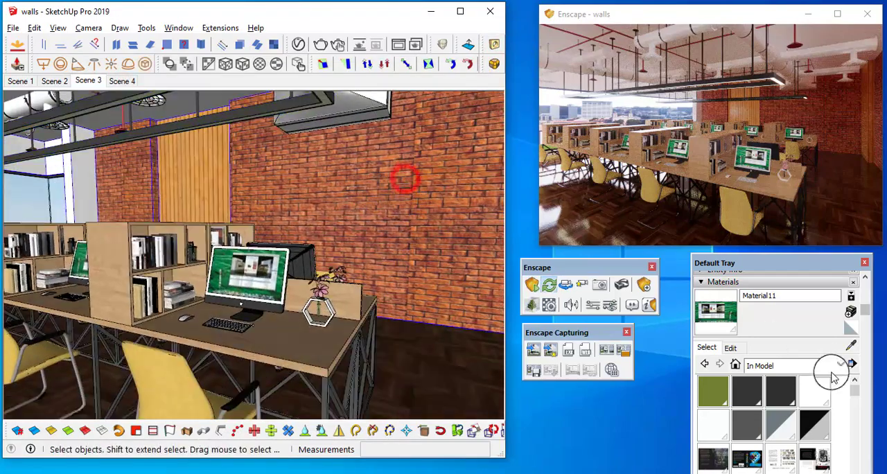
pyautogui.click(849, 343)
pyautogui.click(395, 174)
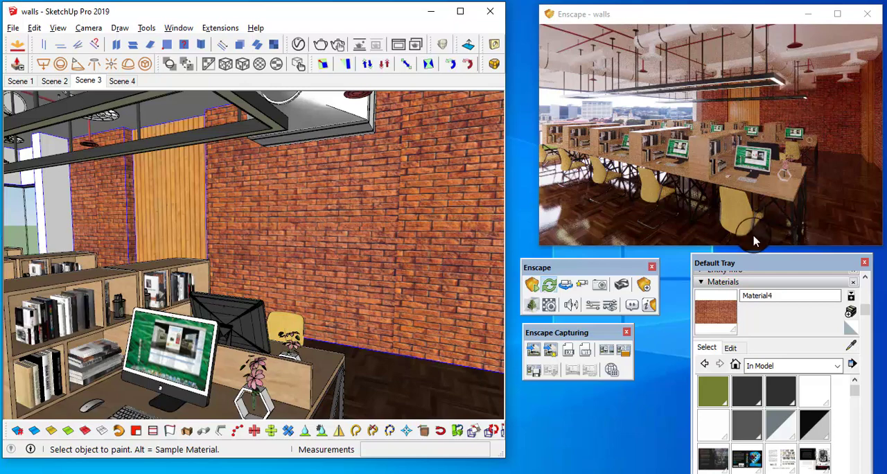
pyautogui.click(736, 347)
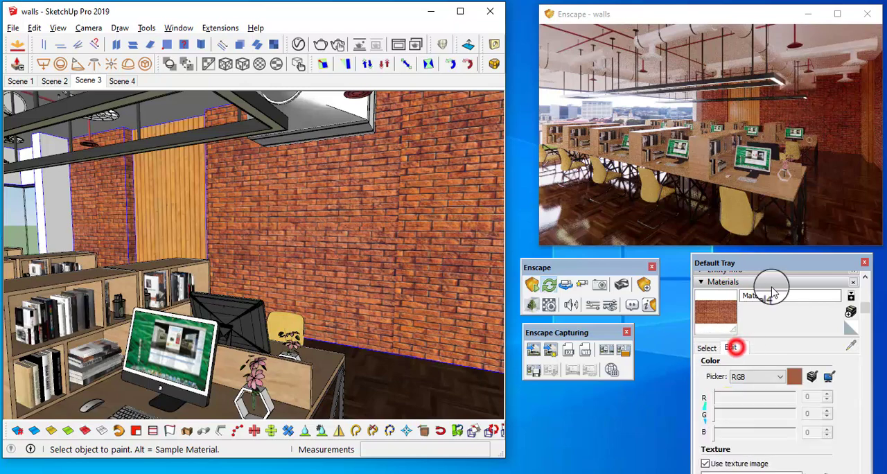
# Try the images 1 (2) and 073316b9983e580eaa8746f1857c8bd9 from the Brick folder as the wall material's texture
pyautogui.moveTo(775, 263); pyautogui.dragTo(717, 193)
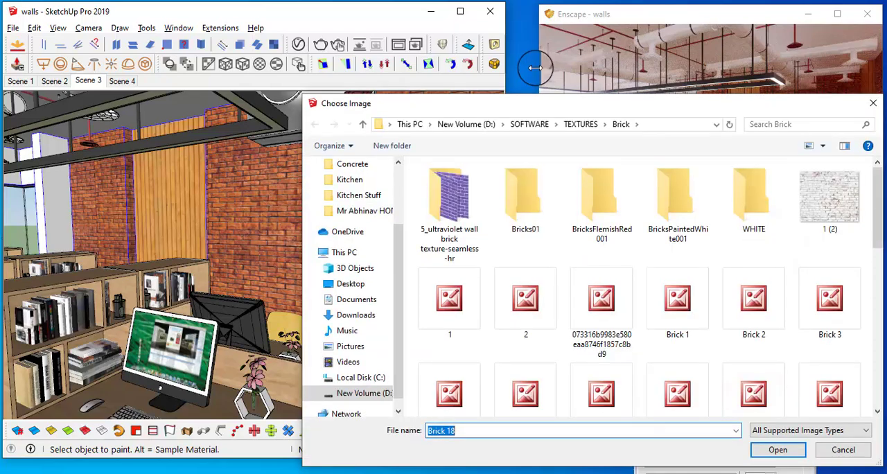
pyautogui.moveTo(542, 97); pyautogui.dragTo(256, 49)
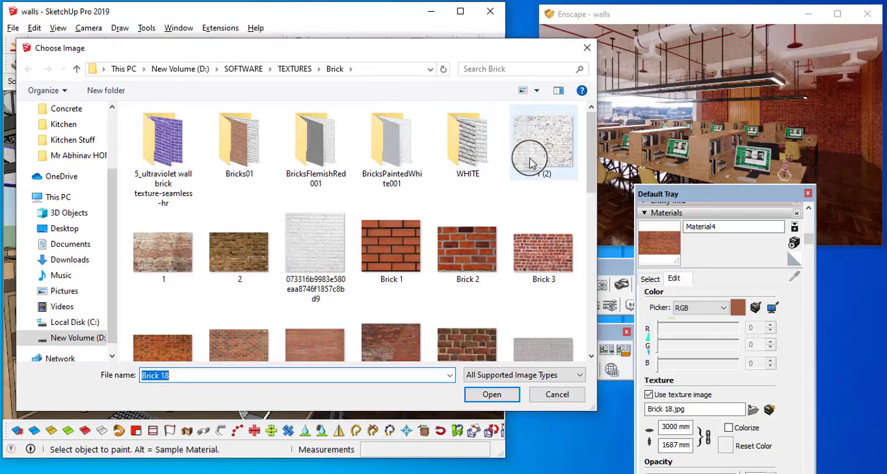
pyautogui.click(562, 144)
pyautogui.click(492, 393)
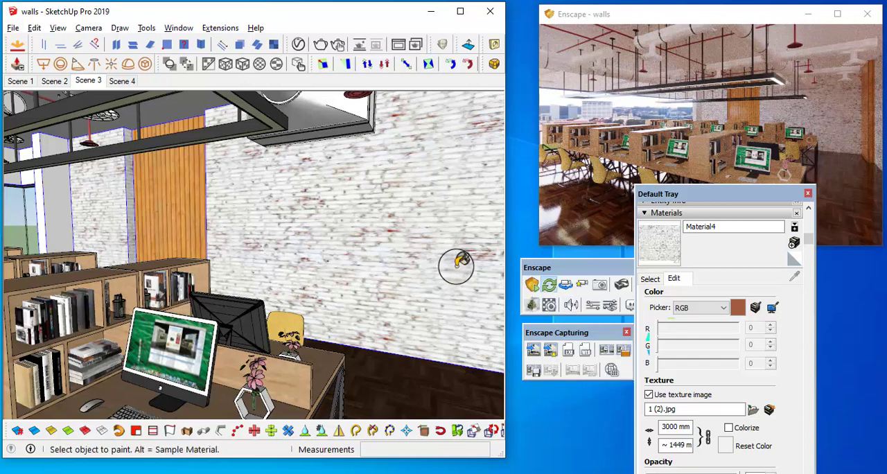
pyautogui.click(753, 410)
pyautogui.click(331, 235)
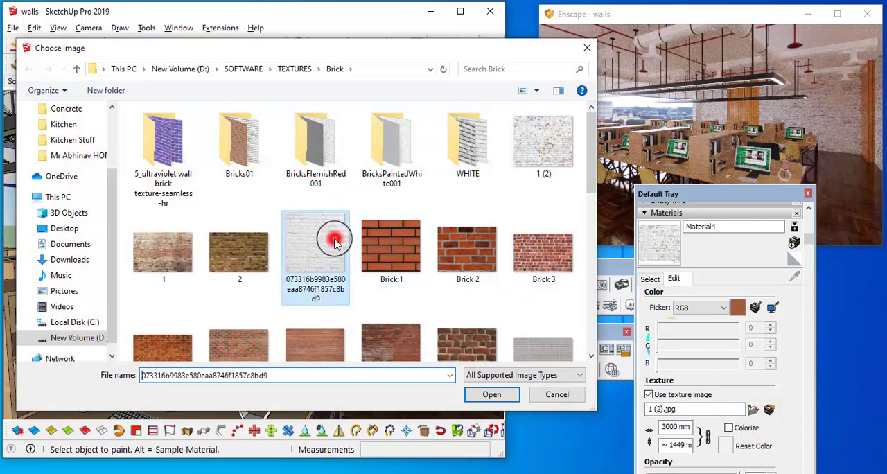
pyautogui.click(492, 395)
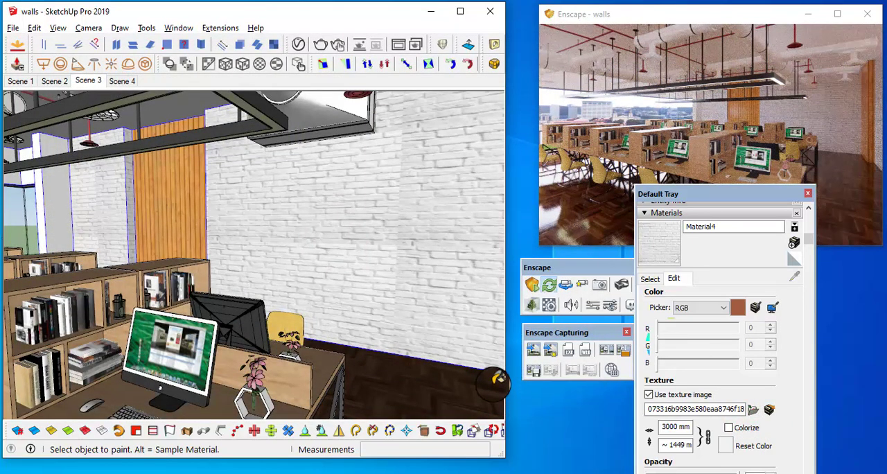
# Replace the wall material's texture with 2_white bricks texture-seamless from the WHITE subfolder of the Brick textures
pyautogui.click(753, 410)
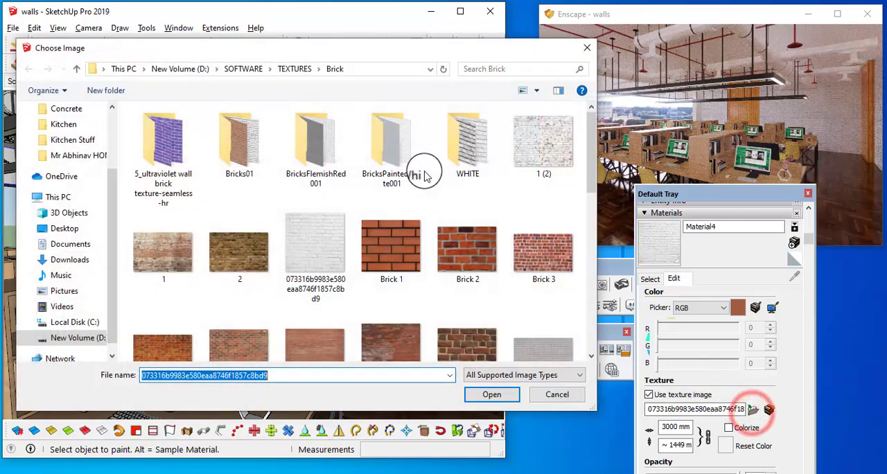
pyautogui.doubleClick(451, 142)
pyautogui.click(159, 123)
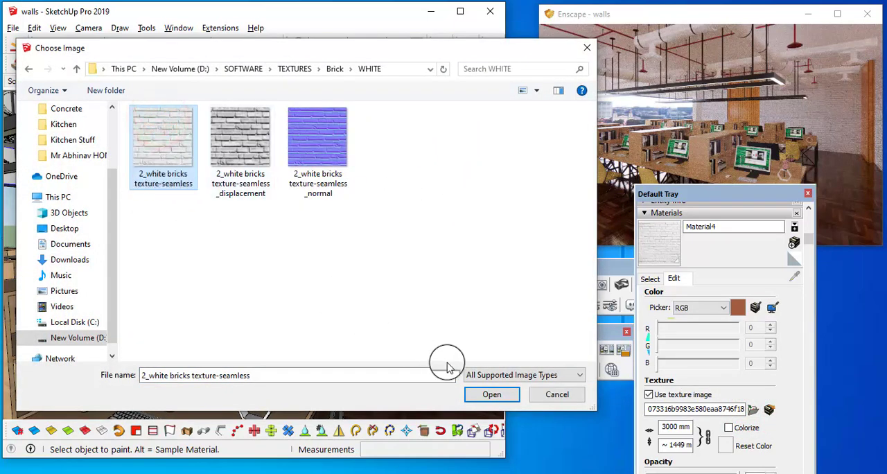
pyautogui.click(482, 394)
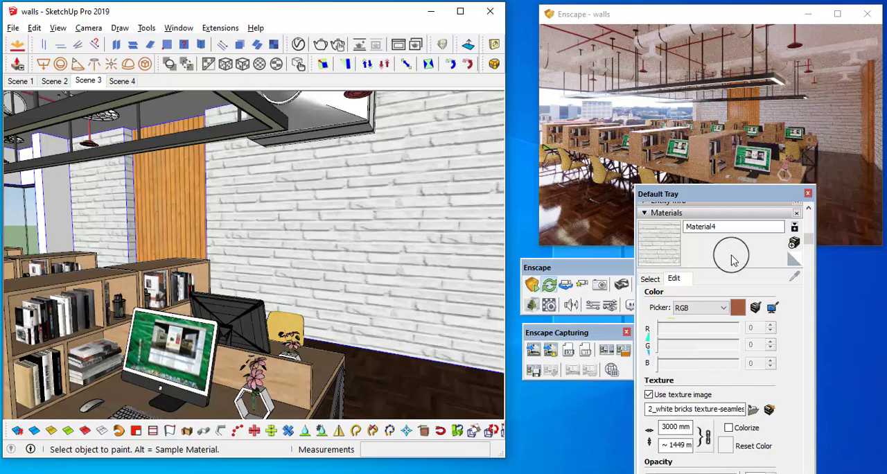
# Unlock the white brick texture's proportions, set its height to 3000 mm and lock the proportions again
pyautogui.moveTo(731, 185); pyautogui.dragTo(577, 79)
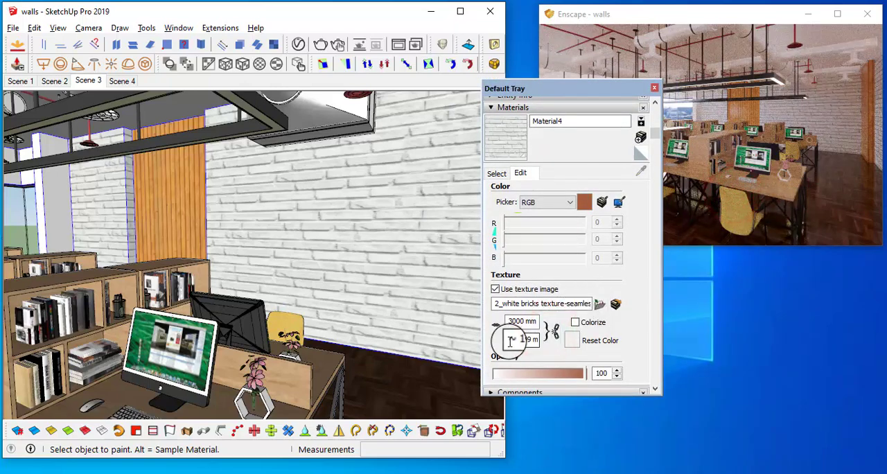
pyautogui.write('3000')
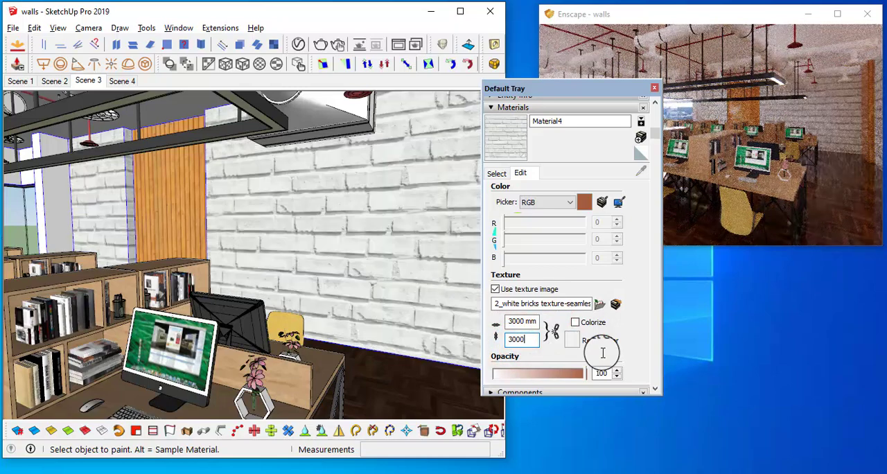
pyautogui.click(558, 337)
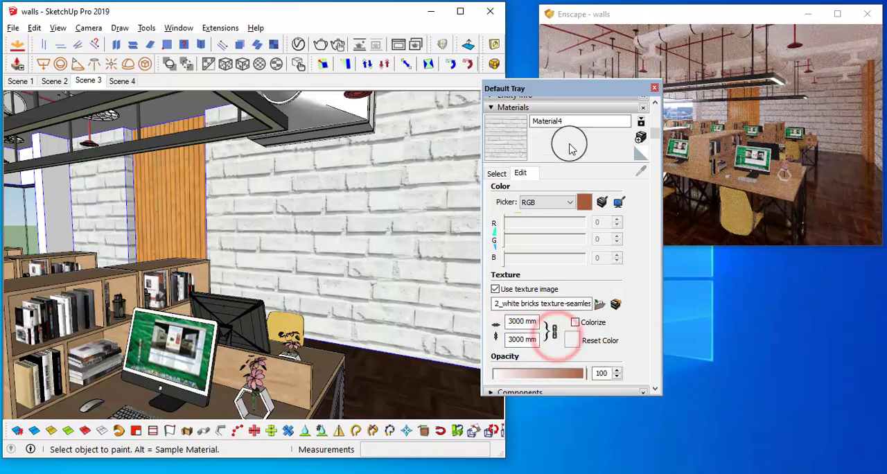
# Scale the white brick texture down with locked proportions, trying a 2000 mm width and settling on 1000 mm
pyautogui.moveTo(561, 90); pyautogui.dragTo(752, 119)
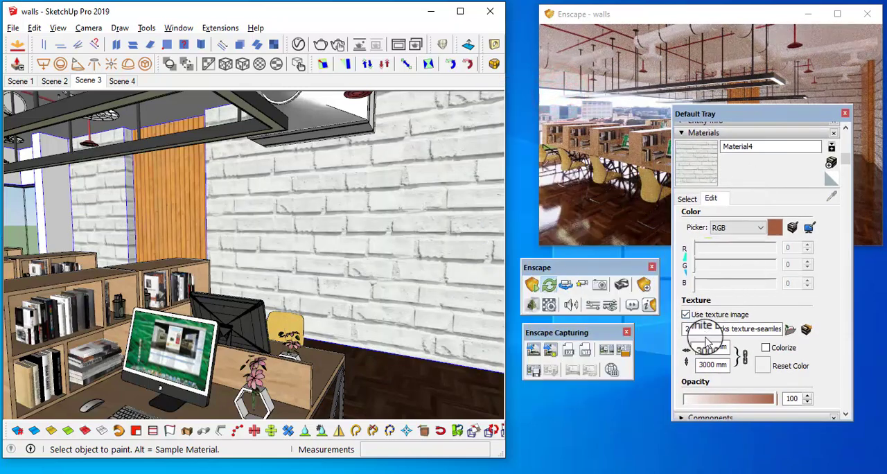
pyautogui.write('2000')
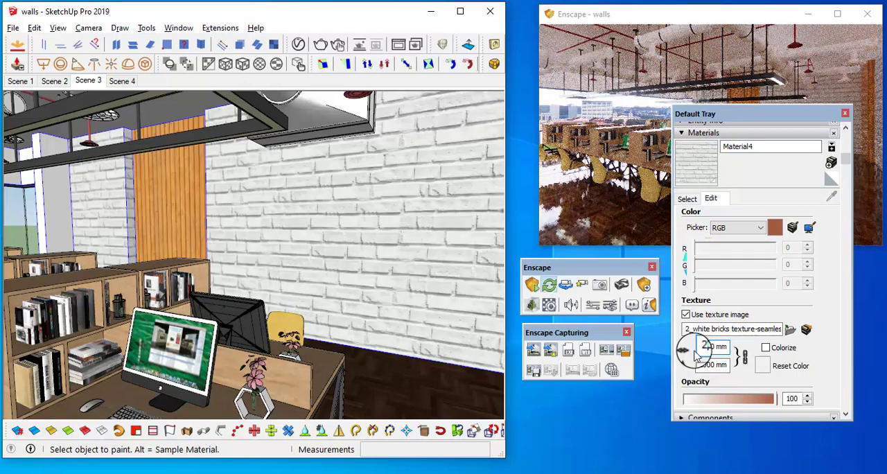
pyautogui.click(768, 190)
pyautogui.moveTo(762, 121); pyautogui.dragTo(552, 113)
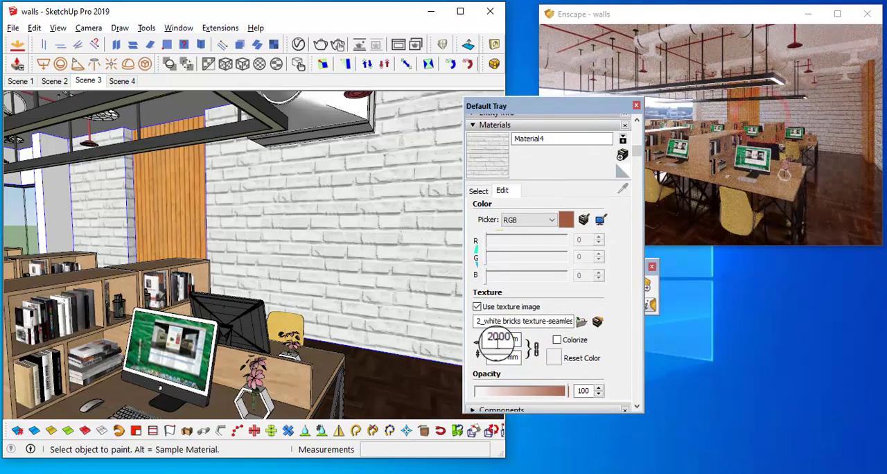
pyautogui.moveTo(496, 337); pyautogui.dragTo(485, 337)
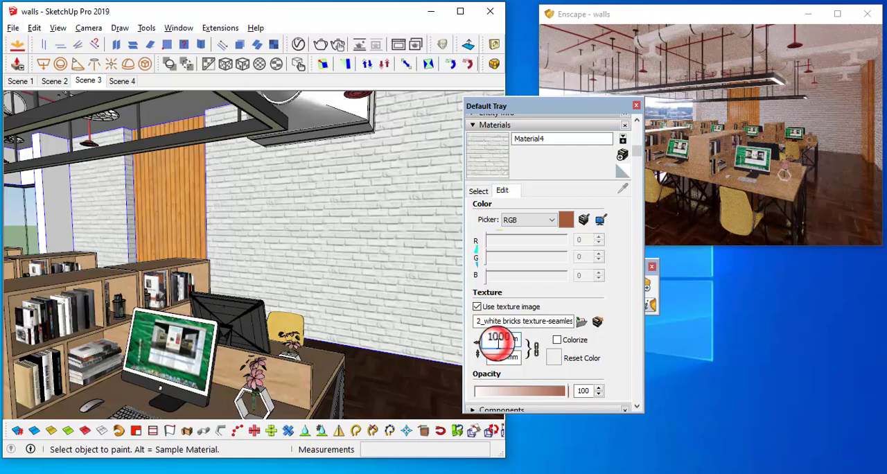
# Set the white brick texture's width to 1500 mm with locked proportions and check the wall in the render
pyautogui.write('5')
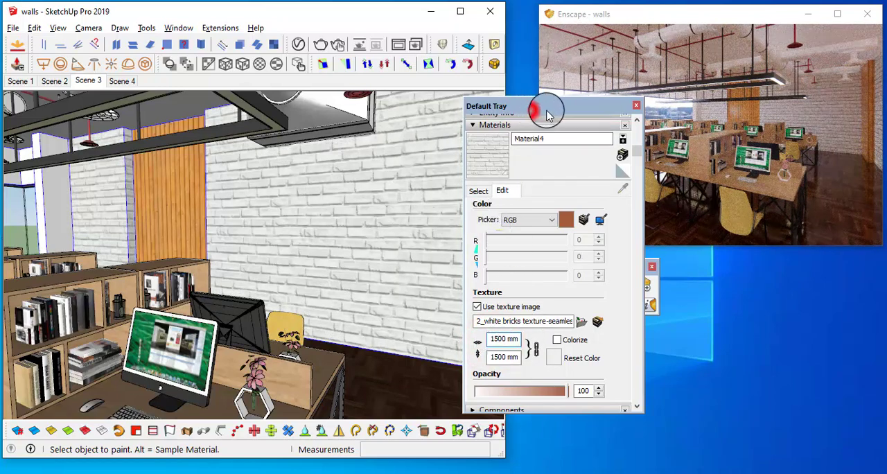
pyautogui.moveTo(547, 115); pyautogui.dragTo(778, 276)
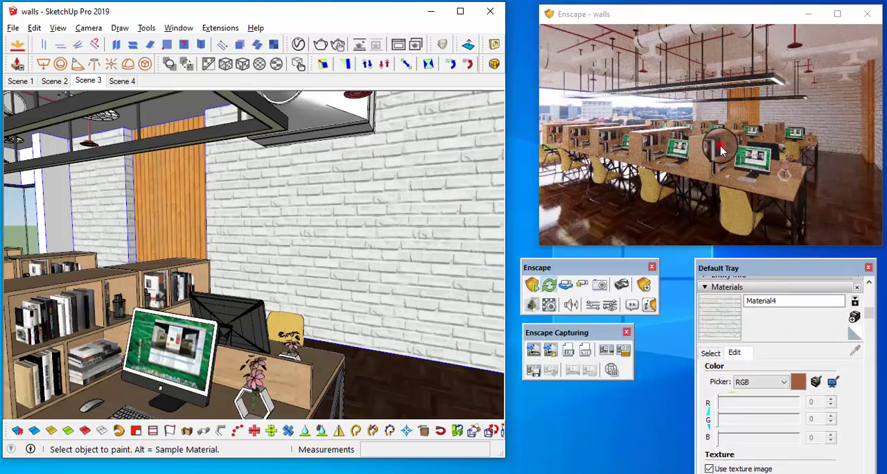
pyautogui.moveTo(721, 146); pyautogui.dragTo(753, 147)
pyautogui.scroll(2, 750, 144)
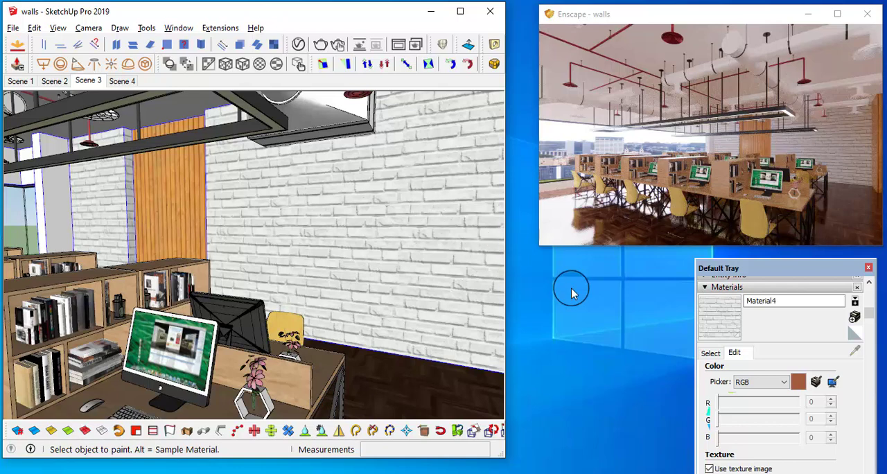
# Open the white brick material in the Enscape material editor and lower its roughness to 48.3%
pyautogui.click(318, 16)
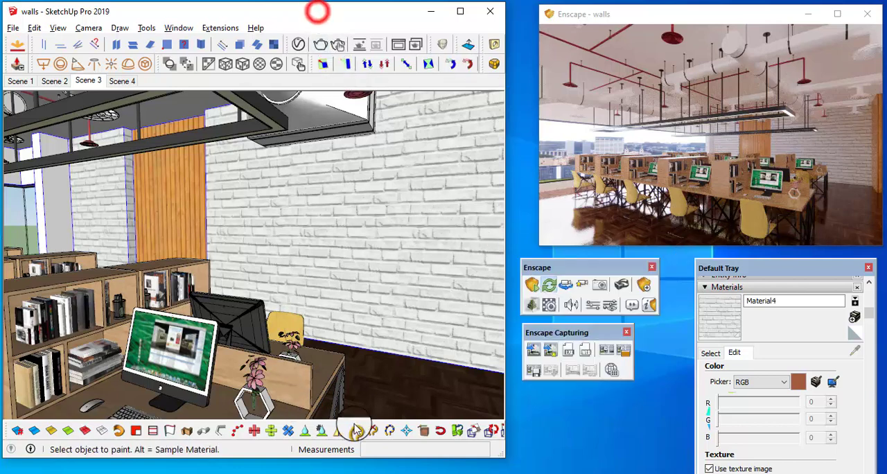
pyautogui.click(553, 305)
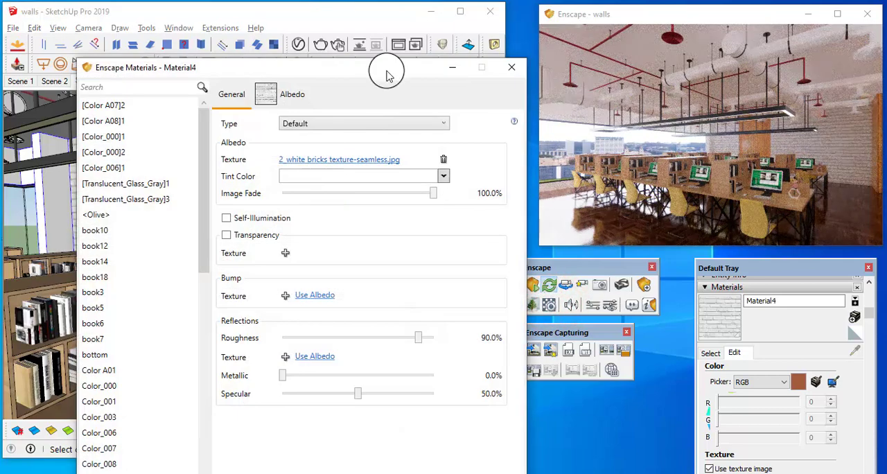
pyautogui.moveTo(388, 75); pyautogui.dragTo(323, 52)
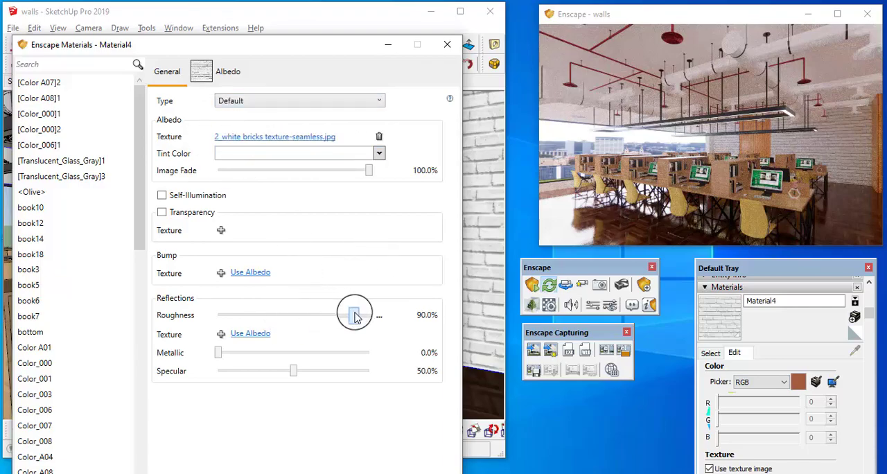
pyautogui.moveTo(355, 315); pyautogui.dragTo(299, 318)
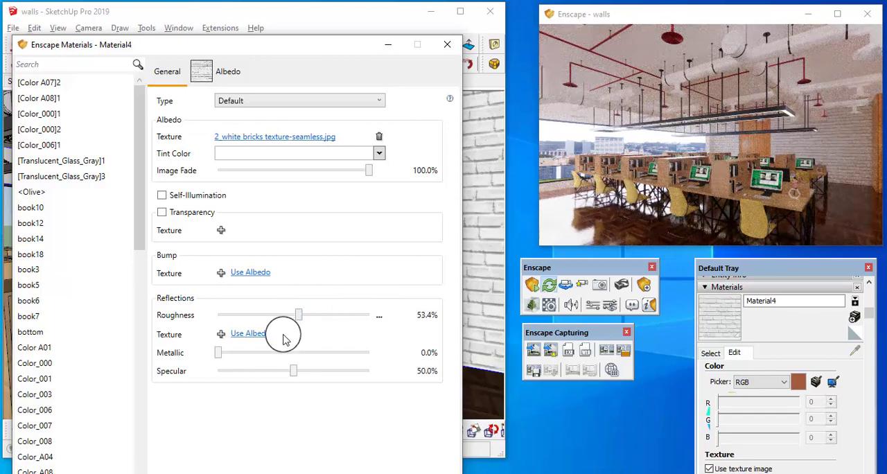
pyautogui.moveTo(299, 323); pyautogui.dragTo(291, 317)
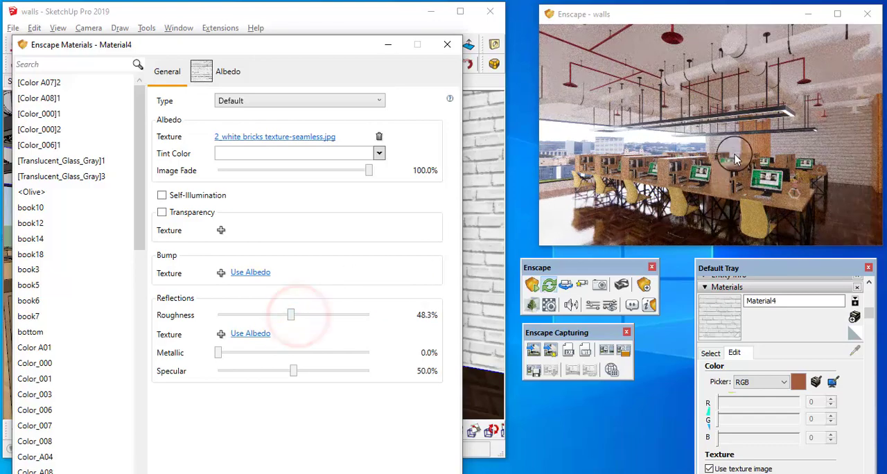
# Try the albedo texture as the brick material's bump map with the amount lowered to 0.29, and remove the bump
pyautogui.moveTo(823, 159); pyautogui.dragTo(743, 180)
pyautogui.press('w')
pyautogui.press('a')
pyautogui.moveTo(632, 166); pyautogui.dragTo(640, 162)
pyautogui.press('w')
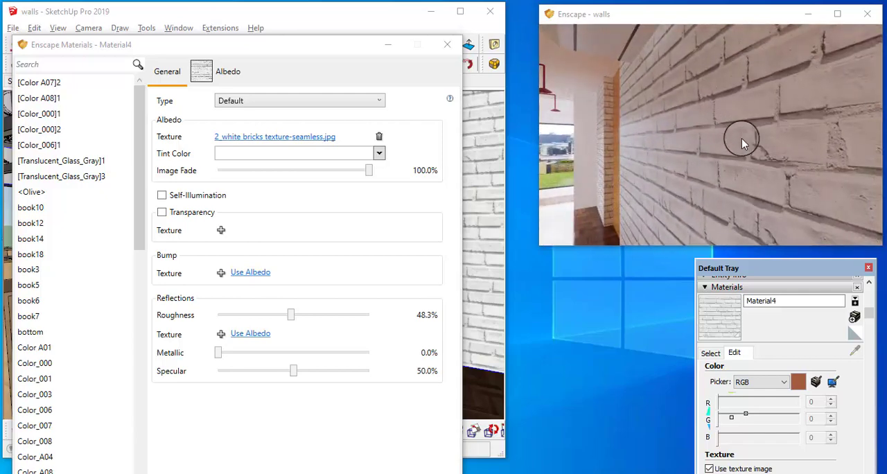
pyautogui.click(247, 274)
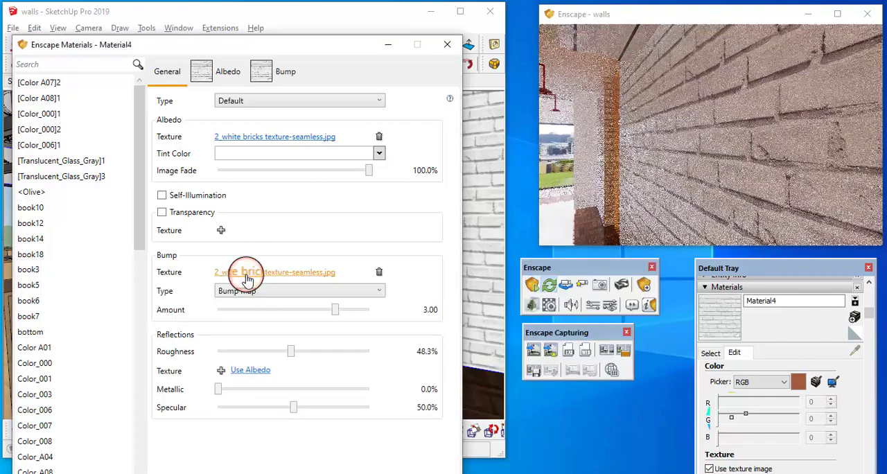
pyautogui.moveTo(661, 207)
pyautogui.mouseDown()
pyautogui.moveTo(645, 206)
pyautogui.moveTo(657, 206)
pyautogui.mouseUp()
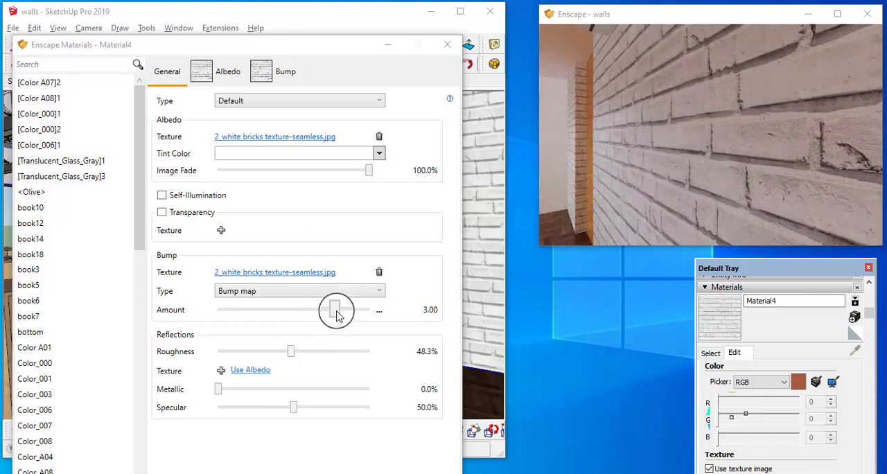
pyautogui.moveTo(336, 315); pyautogui.dragTo(307, 309)
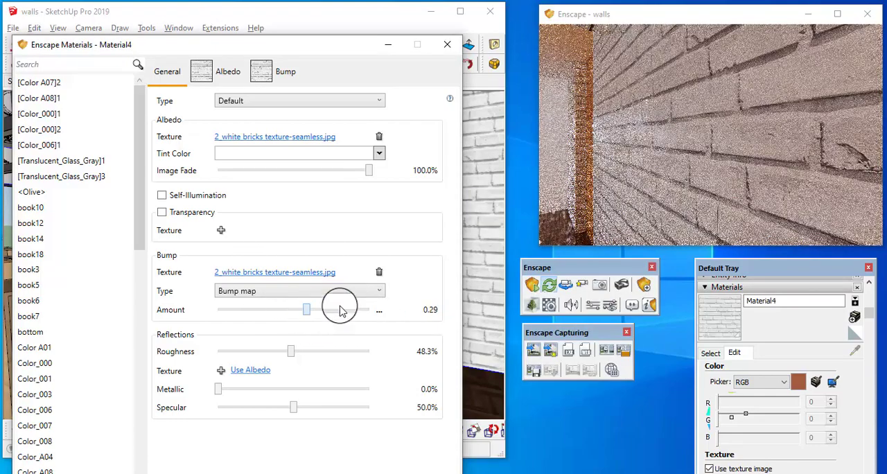
pyautogui.click(379, 272)
pyautogui.moveTo(683, 178); pyautogui.dragTo(825, 138)
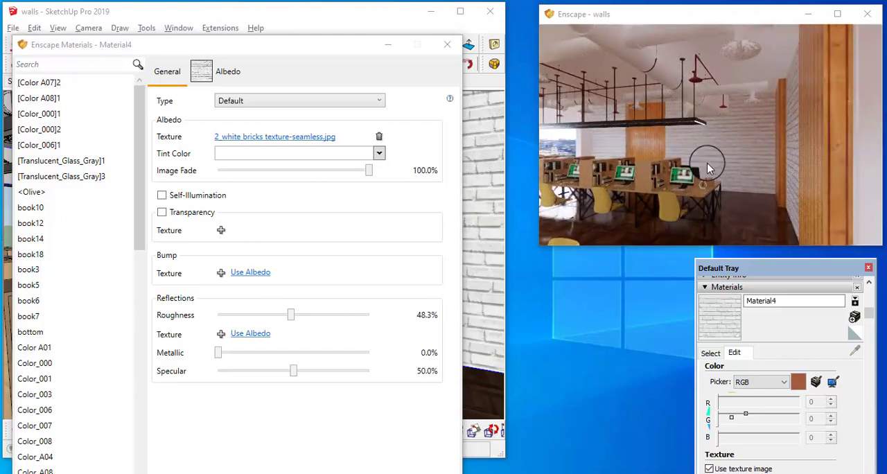
pyautogui.click(446, 44)
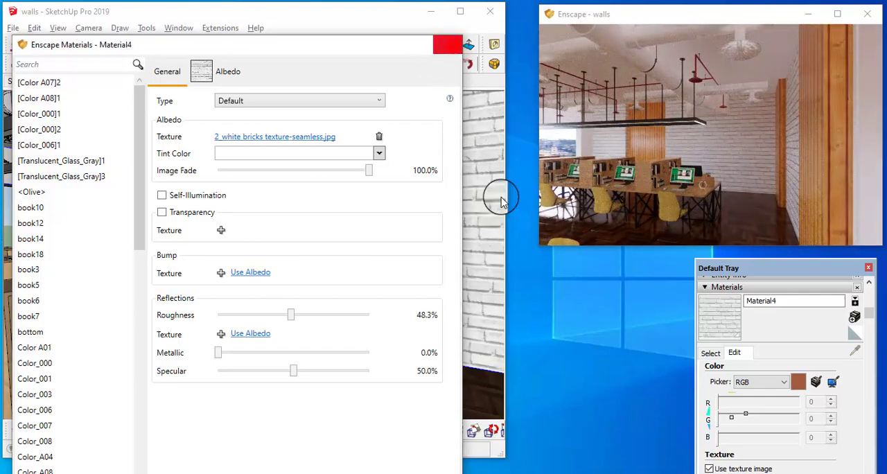
# Reposition the wood texture on the near column's narrow side face by aligning its origin to the face's bottom corner
pyautogui.moveTo(454, 251)
pyautogui.mouseDown(button='middle')
pyautogui.moveTo(471, 257)
pyautogui.moveTo(330, 206)
pyautogui.moveTo(413, 238)
pyautogui.moveTo(423, 257)
pyautogui.moveTo(269, 212)
pyautogui.moveTo(384, 266)
pyautogui.moveTo(332, 242)
pyautogui.moveTo(376, 248)
pyautogui.mouseUp(button='middle')
pyautogui.doubleClick(376, 248)
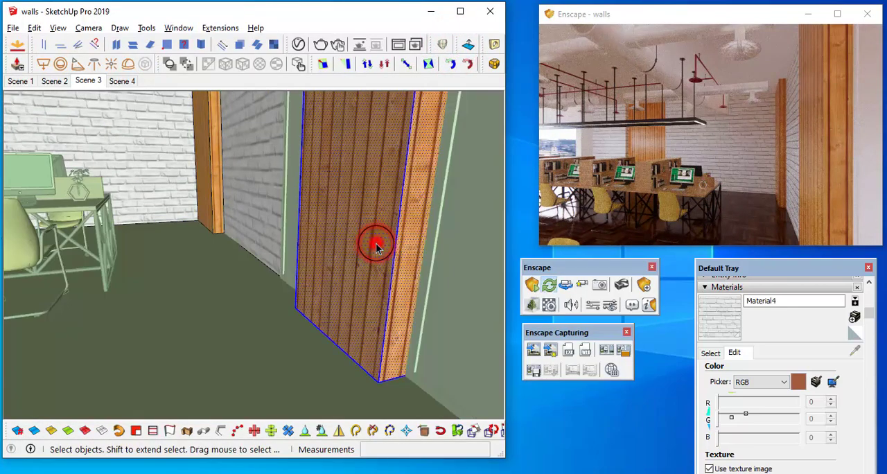
pyautogui.rightClick(405, 265)
pyautogui.moveTo(460, 341)
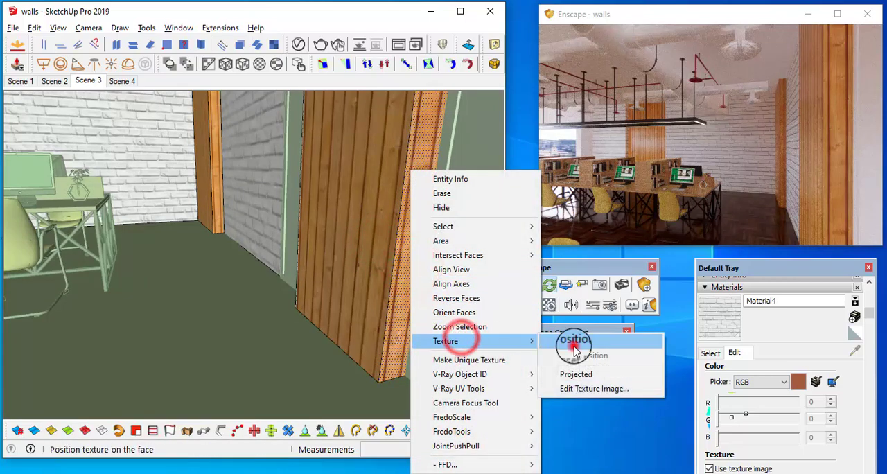
pyautogui.click(574, 350)
pyautogui.moveTo(406, 387)
pyautogui.mouseDown()
pyautogui.moveTo(422, 373)
pyautogui.moveTo(408, 383)
pyautogui.mouseUp()
pyautogui.scroll(-5, 378, 339)
pyautogui.moveTo(284, 353); pyautogui.dragTo(379, 361)
pyautogui.scroll(4, 400, 363)
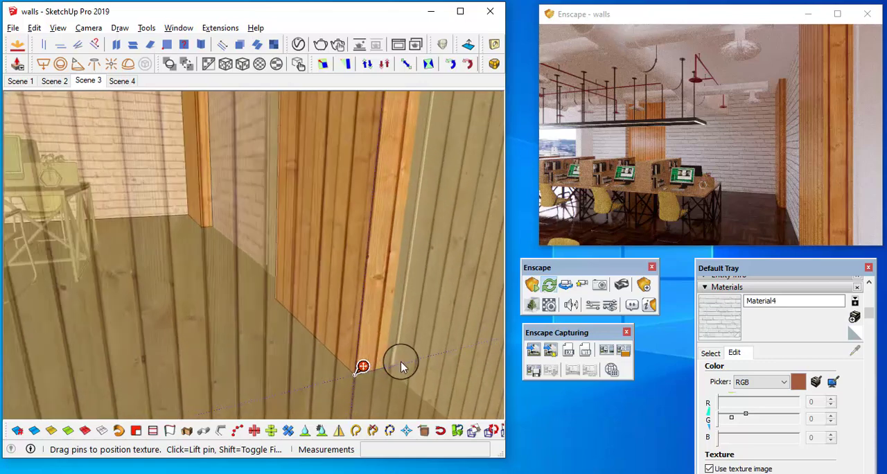
pyautogui.press('Return')
# Scale down the positioned wood texture on the near column's narrow side face
pyautogui.moveTo(350, 311)
pyautogui.mouseDown(button='middle')
pyautogui.moveTo(390, 332)
pyautogui.moveTo(326, 312)
pyautogui.mouseUp(button='middle')
pyautogui.rightClick(326, 313)
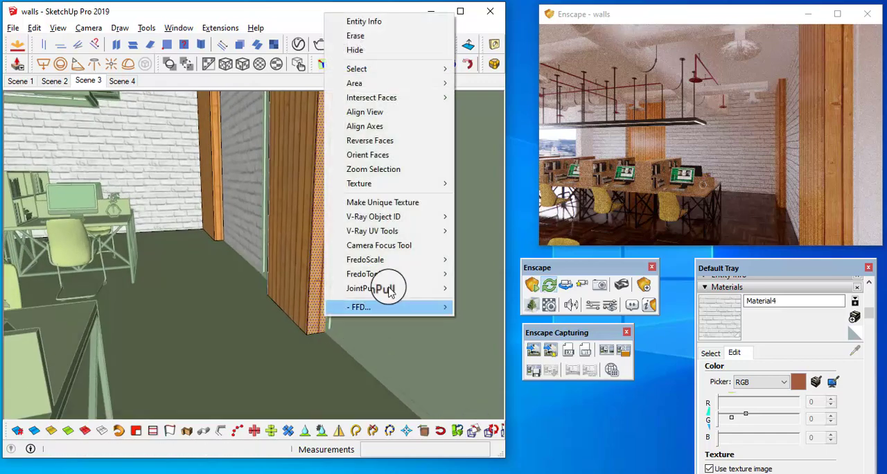
pyautogui.click(402, 183)
pyautogui.click(491, 181)
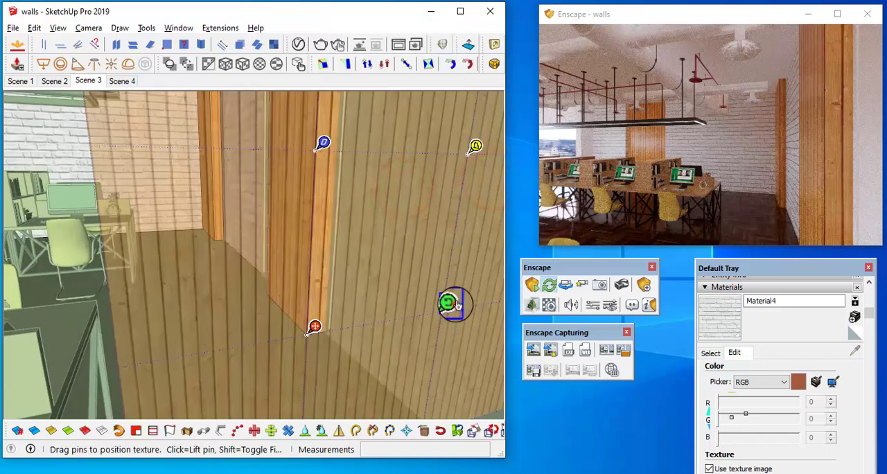
pyautogui.moveTo(457, 305); pyautogui.dragTo(422, 314)
pyautogui.press('Return')
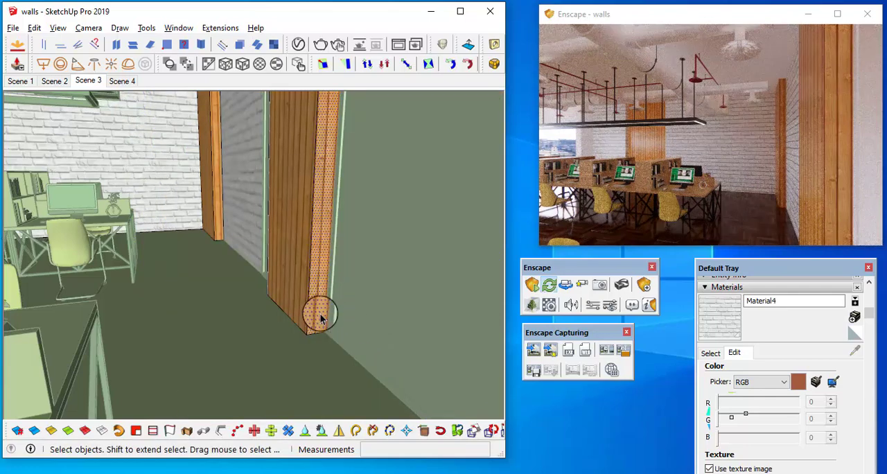
# Sample the adjusted wood material from the near column's side face and paint it onto the far column's narrow side face
pyautogui.scroll(1, 322, 312)
pyautogui.click(710, 352)
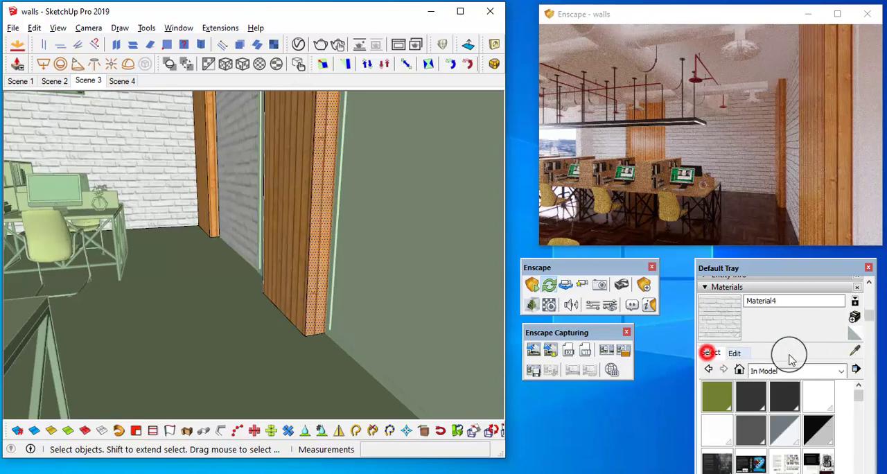
pyautogui.click(854, 352)
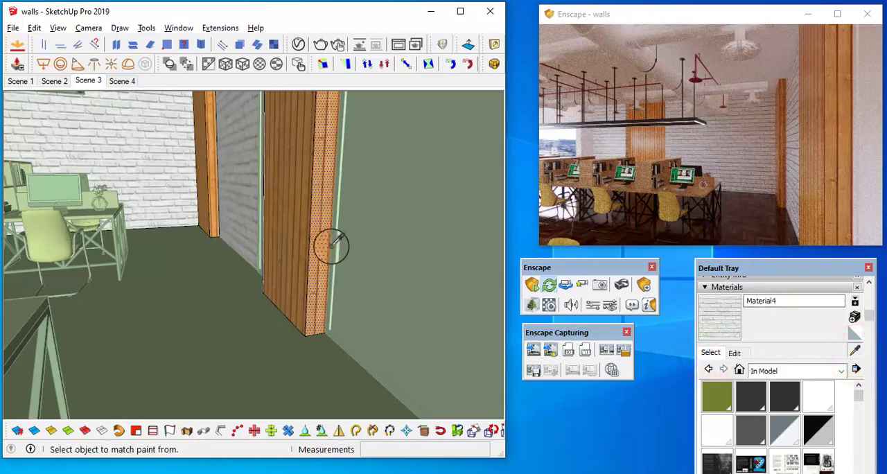
pyautogui.click(321, 212)
pyautogui.moveTo(196, 197); pyautogui.dragTo(299, 247, button='middle')
pyautogui.scroll(4, 324, 242)
pyautogui.press('space')
pyautogui.doubleClick(324, 221)
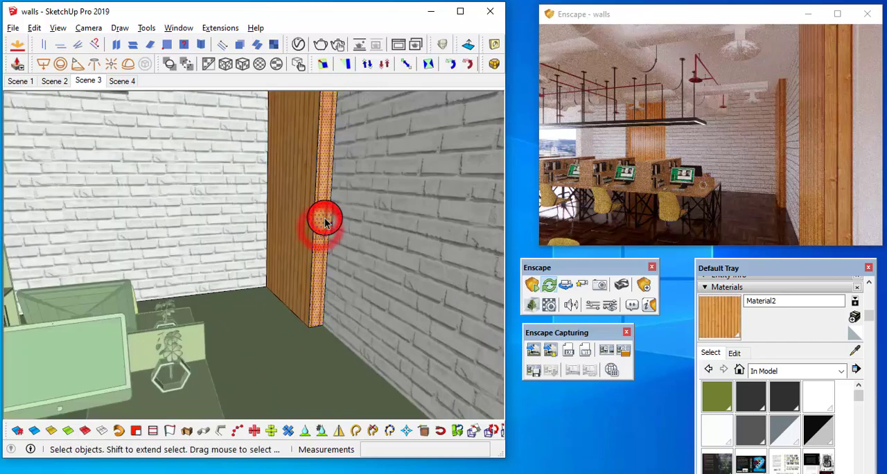
pyautogui.press('b')
pyautogui.click(325, 215)
# Examine the wood columns and white brick walls in the render from a viewpoint farther back in the office
pyautogui.moveTo(328, 299)
pyautogui.mouseDown(button='middle')
pyautogui.moveTo(388, 332)
pyautogui.moveTo(287, 238)
pyautogui.moveTo(271, 233)
pyautogui.moveTo(307, 210)
pyautogui.mouseUp(button='middle')
pyautogui.scroll(-5, 298, 234)
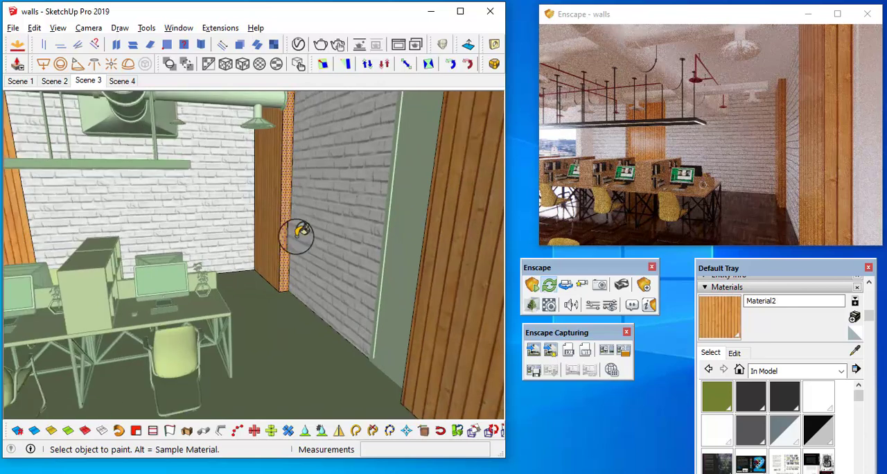
pyautogui.press('space')
pyautogui.click(217, 275)
pyautogui.click(201, 178)
pyautogui.scroll(-2, 205, 183)
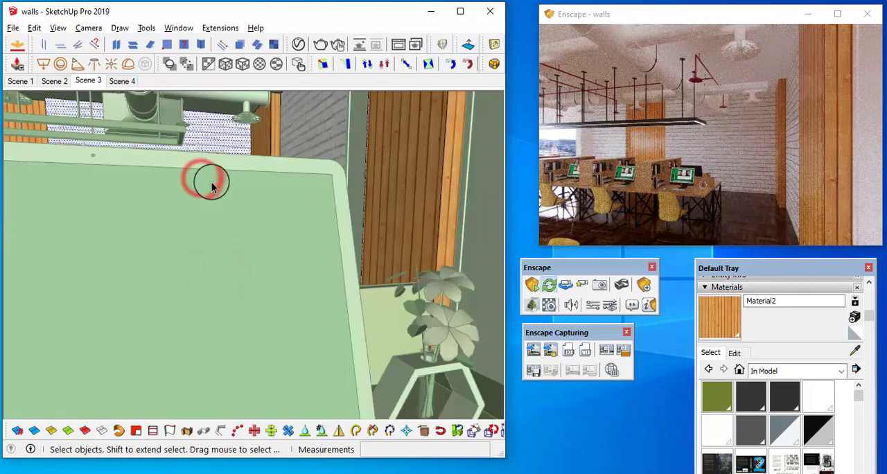
pyautogui.click(872, 136)
pyautogui.scroll(-8, 871, 136)
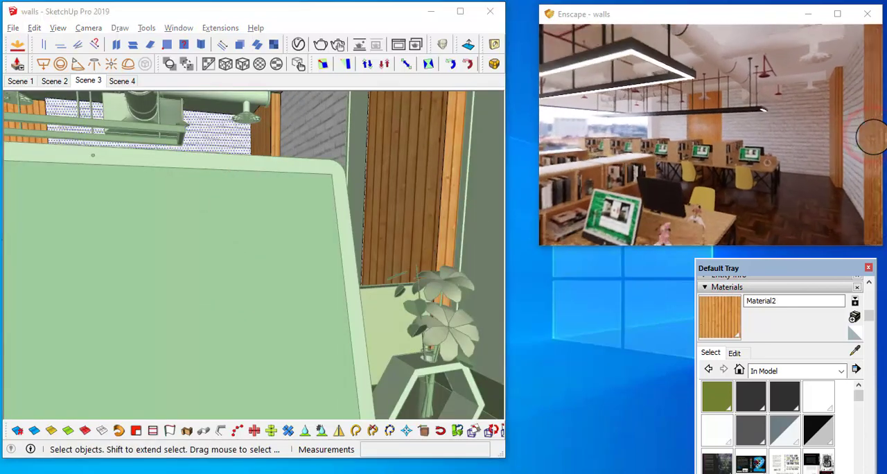
pyautogui.scroll(-5, 871, 136)
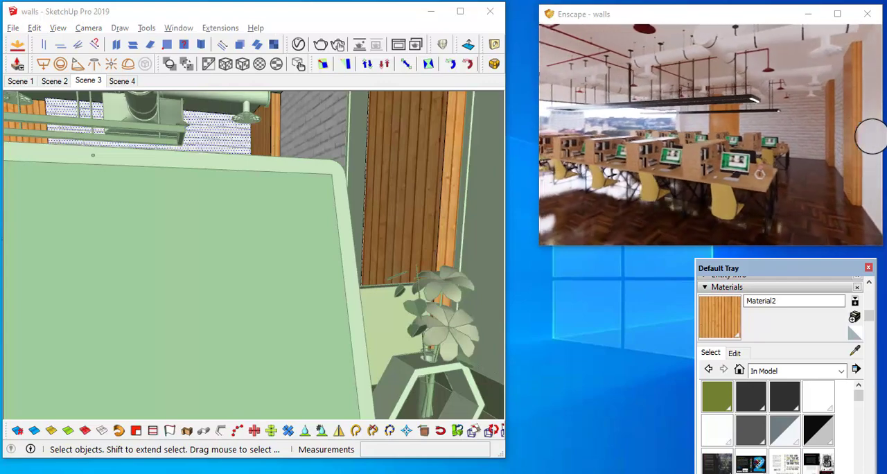
pyautogui.scroll(-5, 872, 135)
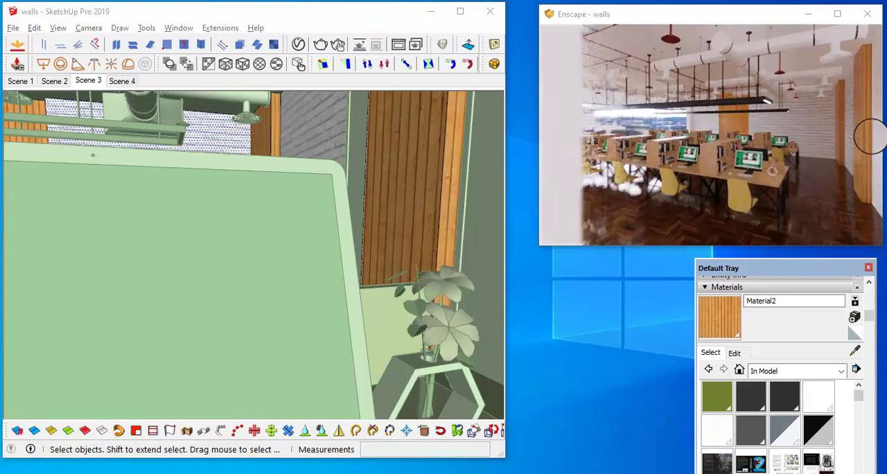
pyautogui.scroll(-5, 871, 136)
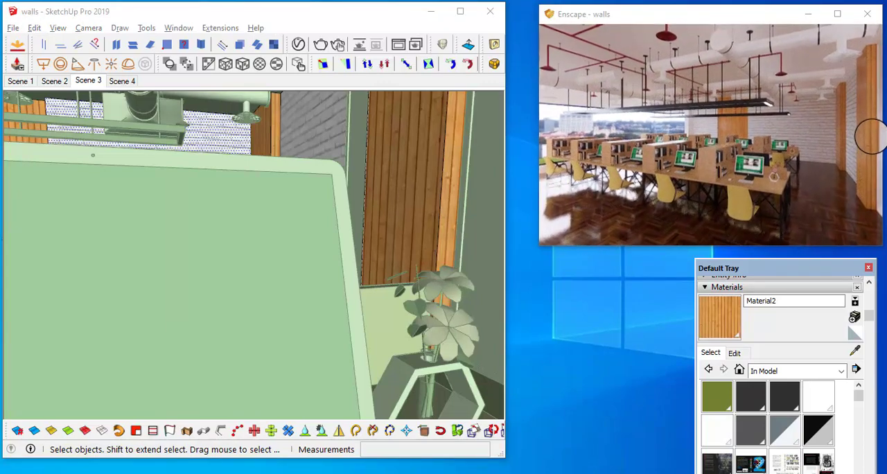
pyautogui.moveTo(872, 134); pyautogui.dragTo(871, 133)
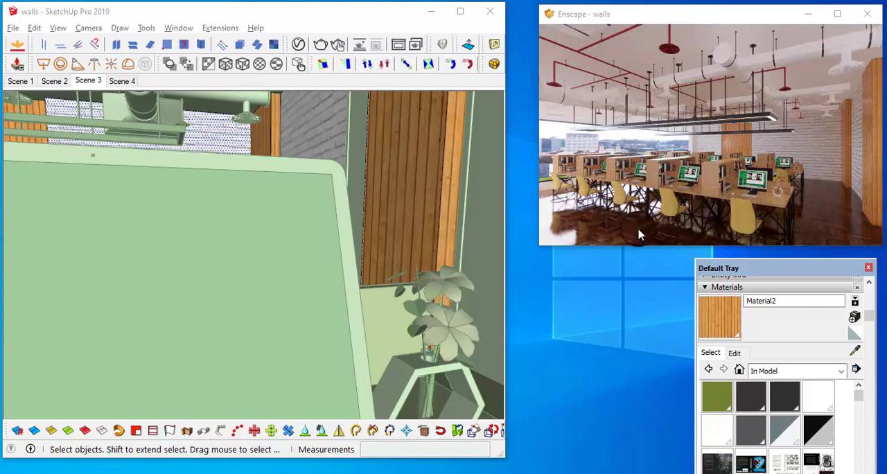
# Widen the Enscape camera's field of view to 88° and readjust the camera's position in the office
pyautogui.click(337, 15)
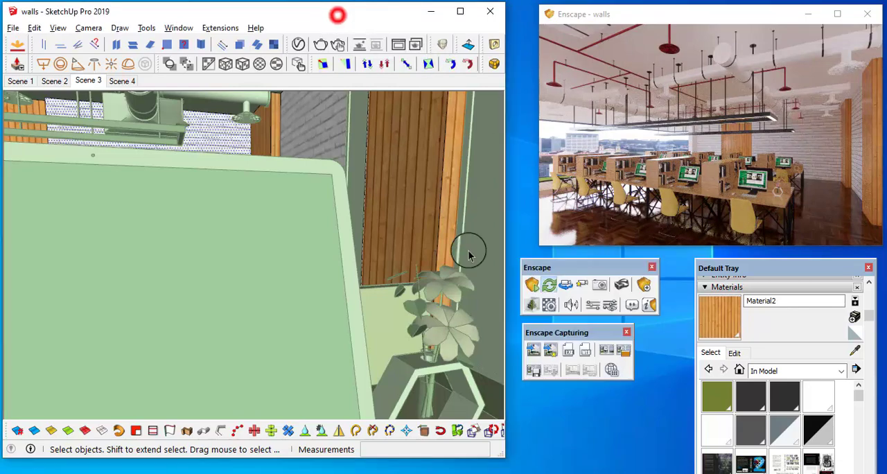
pyautogui.click(609, 304)
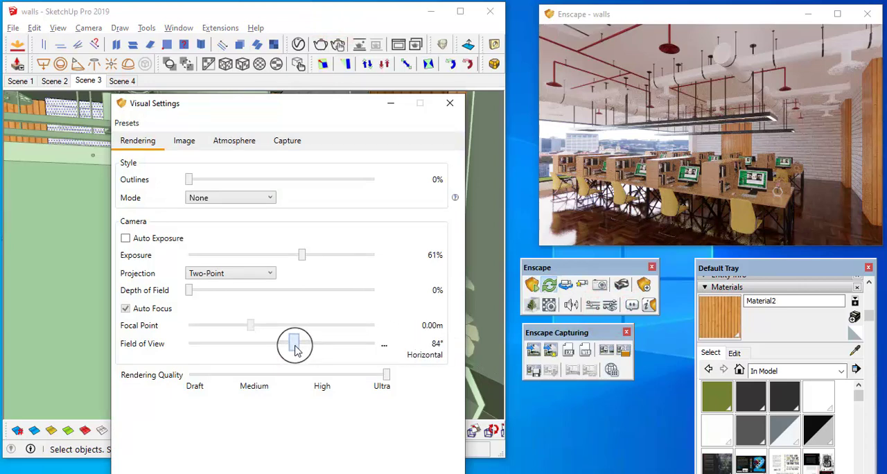
pyautogui.moveTo(295, 349); pyautogui.dragTo(300, 350)
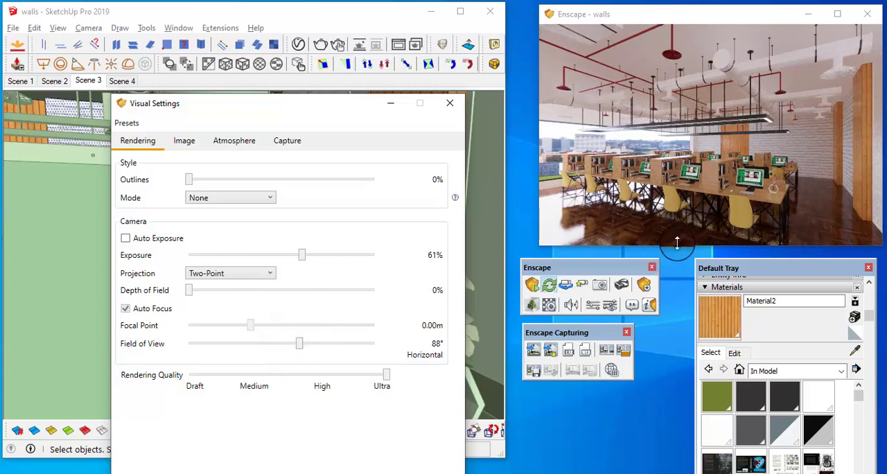
pyautogui.click(760, 182)
pyautogui.press('a')
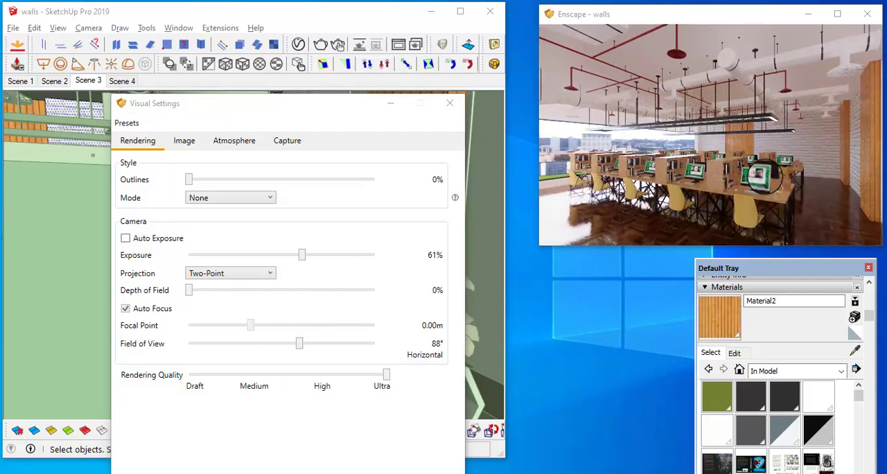
pyautogui.press('q')
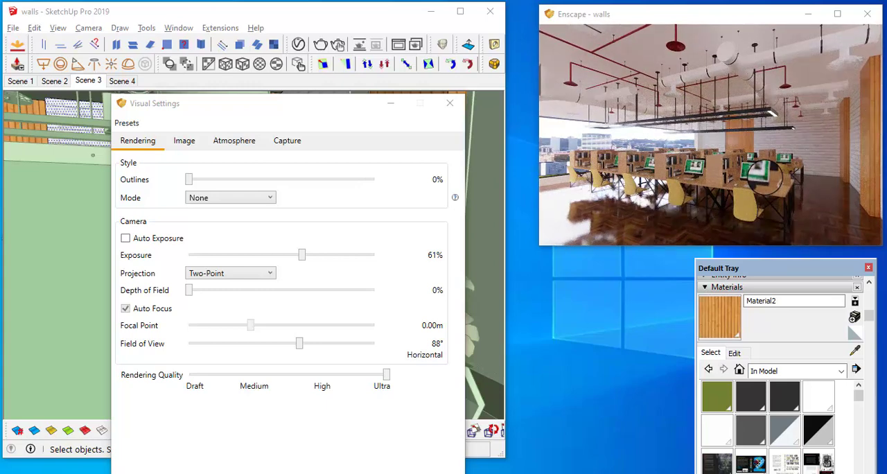
# Nudge the Enscape camera's view of the office and set the render exposure to 60%
pyautogui.press('a')
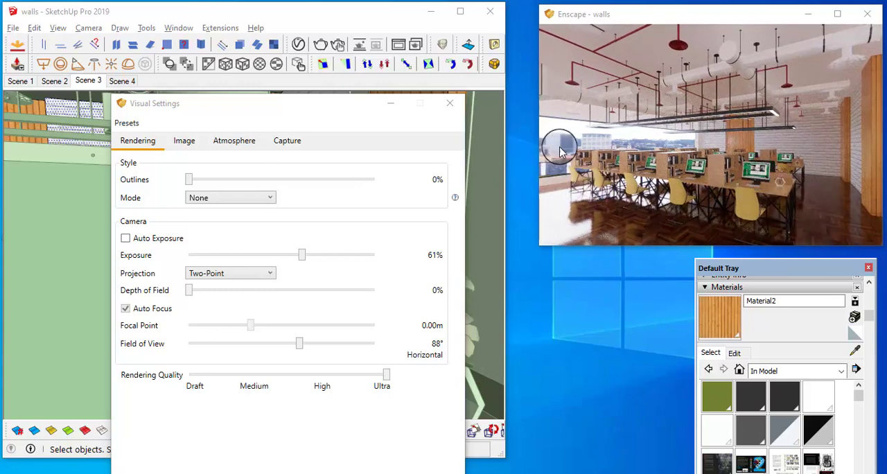
pyautogui.moveTo(585, 142); pyautogui.dragTo(619, 146)
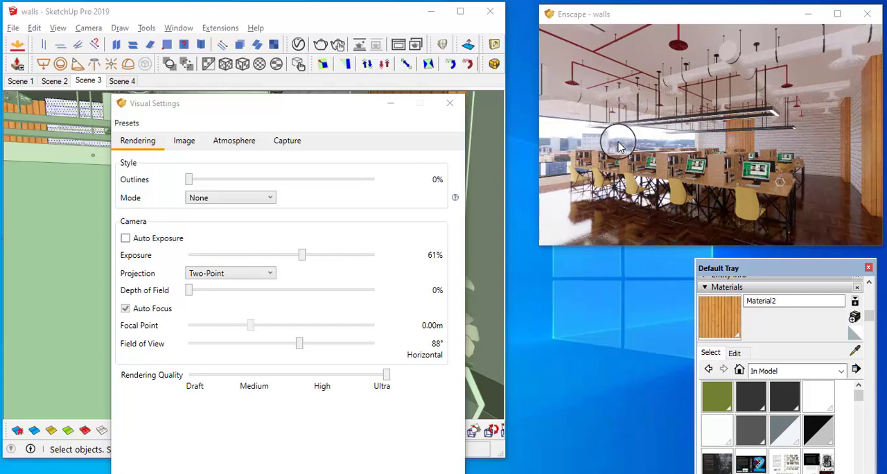
pyautogui.click(235, 141)
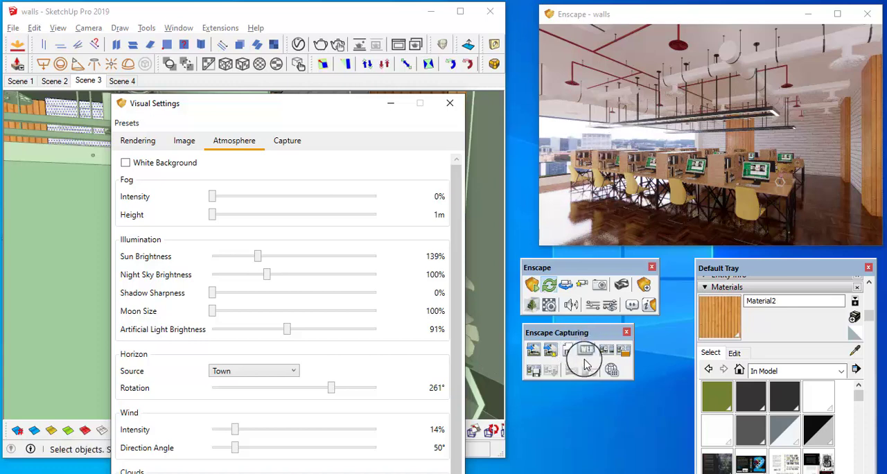
pyautogui.click(609, 303)
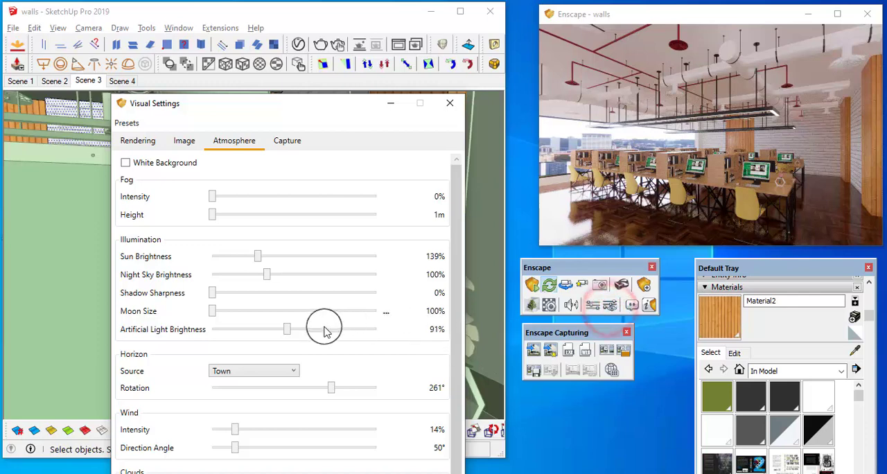
pyautogui.moveTo(329, 116); pyautogui.dragTo(337, 53)
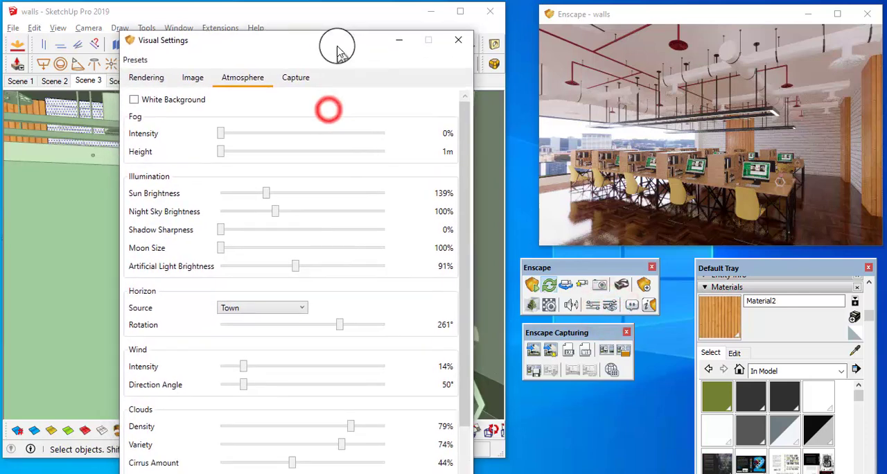
pyautogui.click(146, 76)
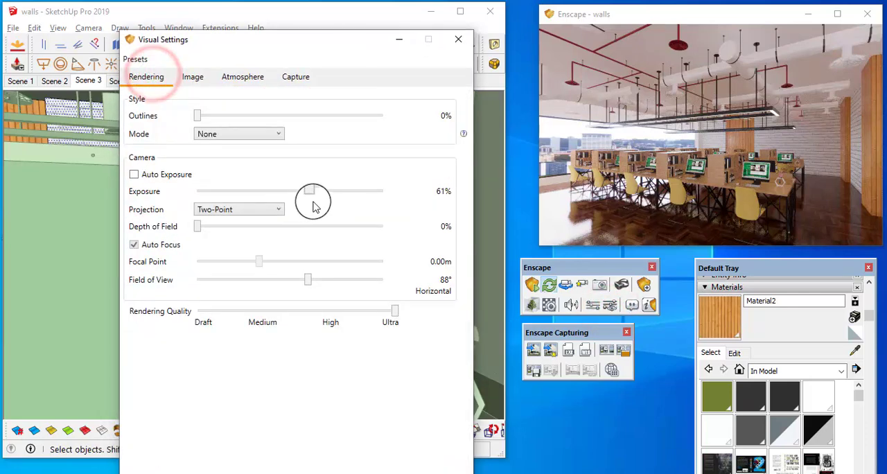
pyautogui.moveTo(311, 192); pyautogui.dragTo(312, 189)
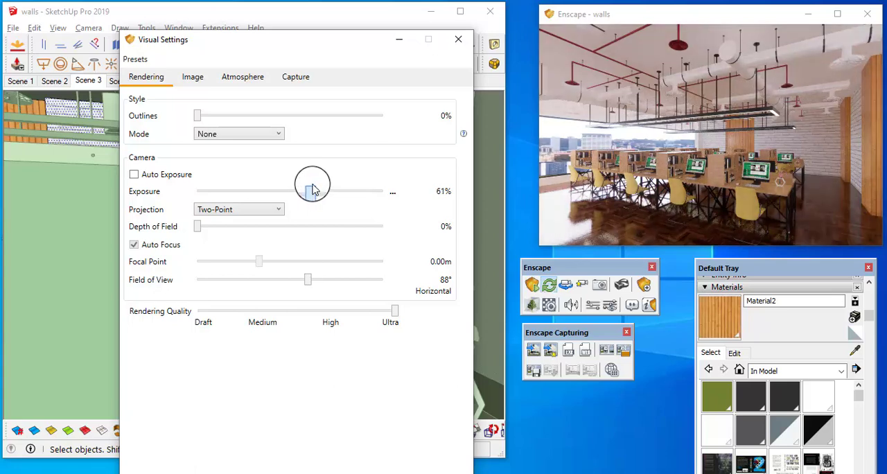
pyautogui.rightClick(392, 196)
pyautogui.click(401, 214)
pyautogui.write('60')
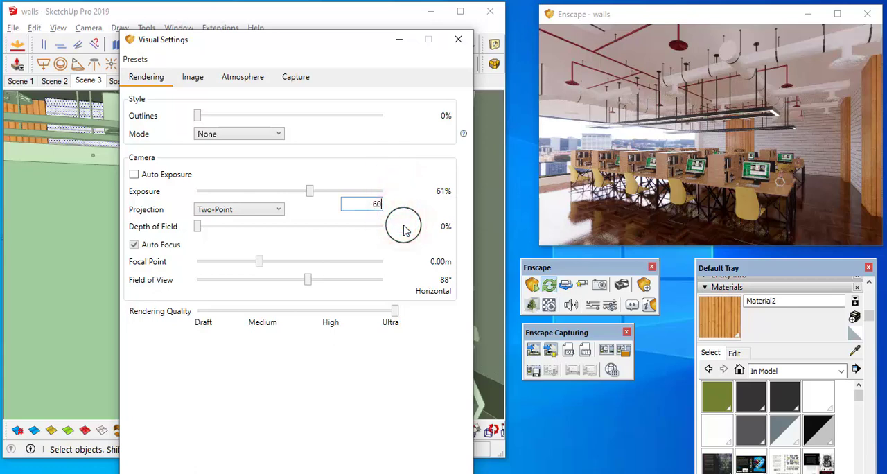
pyautogui.press('Return')
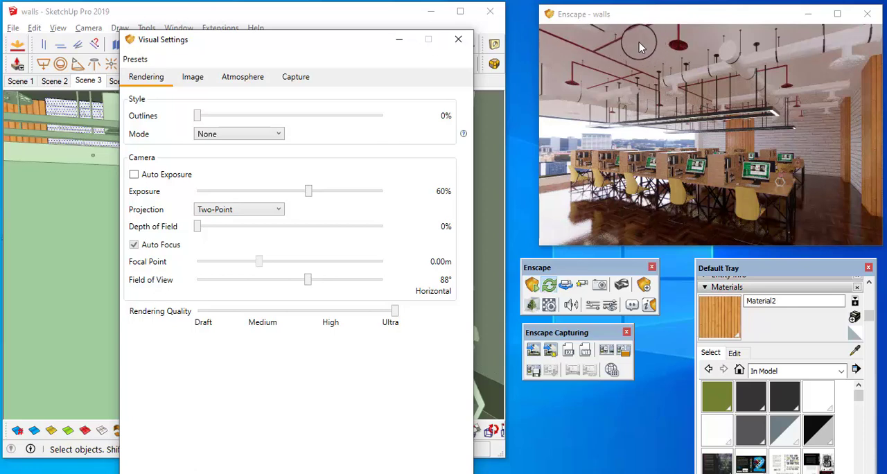
# Sample the material of the office ceiling in the SketchUp model
pyautogui.click(854, 351)
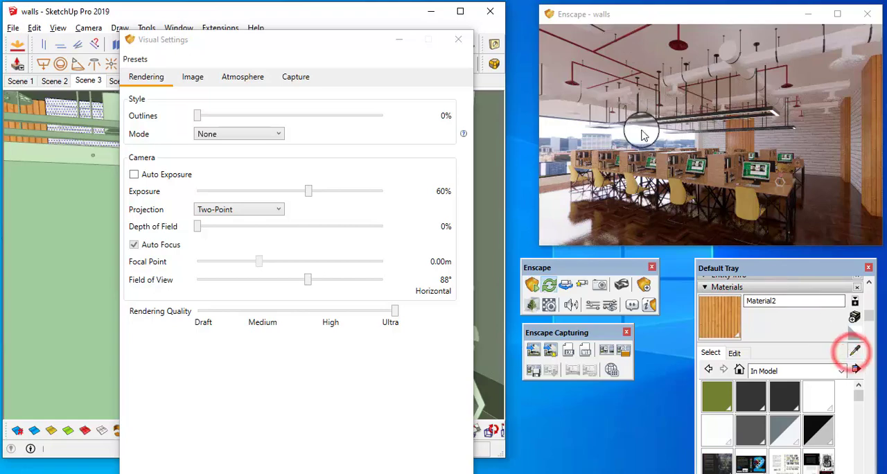
pyautogui.moveTo(336, 45); pyautogui.dragTo(465, 311)
pyautogui.moveTo(317, 167)
pyautogui.mouseDown(button='middle')
pyautogui.moveTo(275, 166)
pyautogui.moveTo(287, 152)
pyautogui.moveTo(329, 188)
pyautogui.moveTo(281, 166)
pyautogui.moveTo(290, 168)
pyautogui.mouseUp(button='middle')
pyautogui.scroll(-4, 275, 166)
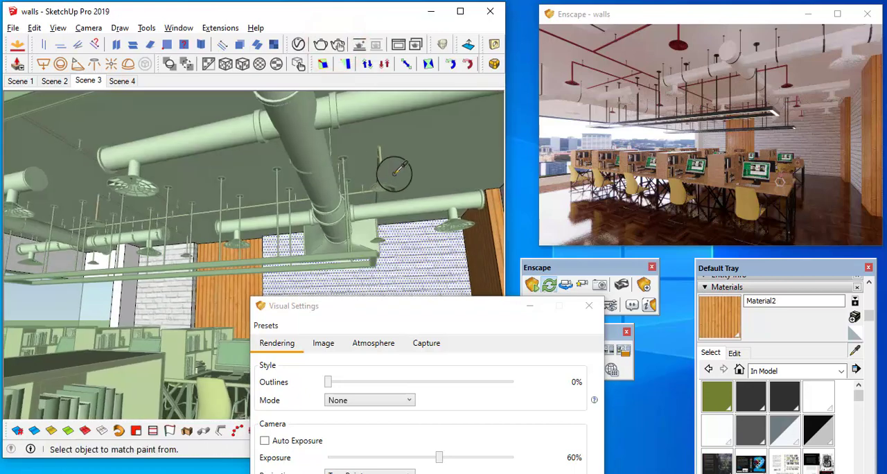
pyautogui.scroll(-2, 397, 174)
pyautogui.click(432, 151)
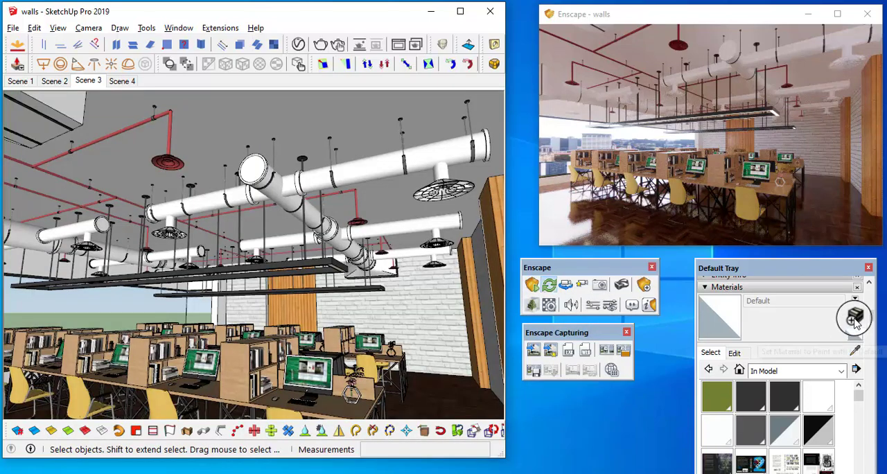
# Create a new light grey material named Material13 and paint it onto the office ceiling
pyautogui.click(854, 316)
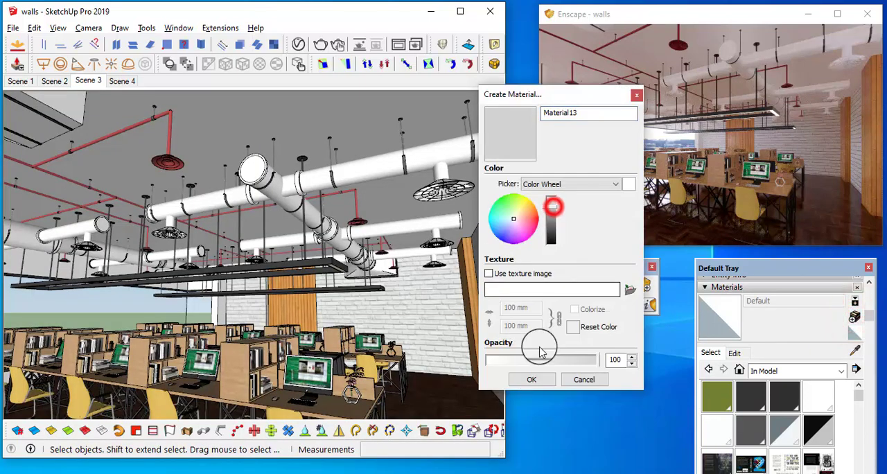
pyautogui.click(531, 379)
pyautogui.moveTo(341, 148)
pyautogui.mouseDown(button='middle')
pyautogui.moveTo(353, 128)
pyautogui.moveTo(358, 198)
pyautogui.moveTo(343, 206)
pyautogui.mouseUp(button='middle')
pyautogui.click(717, 310)
pyautogui.moveTo(291, 120); pyautogui.dragTo(287, 135, button='middle')
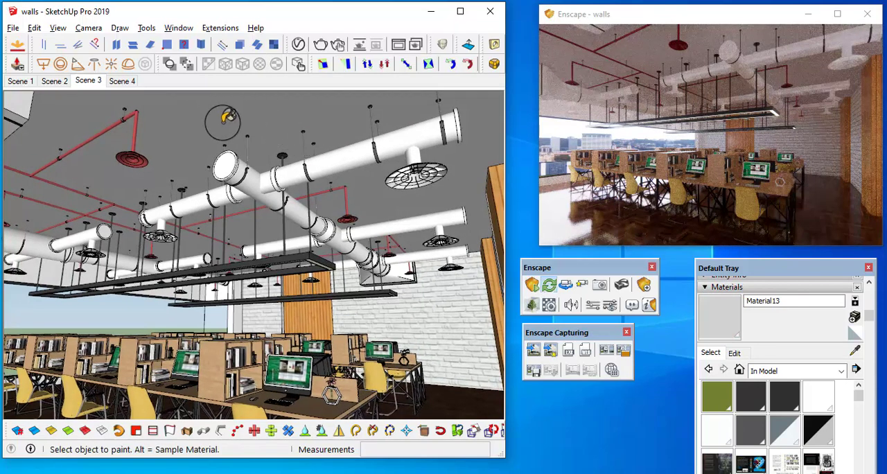
# Give the ceiling material the texture image "2_concrete bare clean texture-seamless_bump" from the Concrete textures folder
pyautogui.moveTo(246, 139); pyautogui.dragTo(253, 129, button='middle')
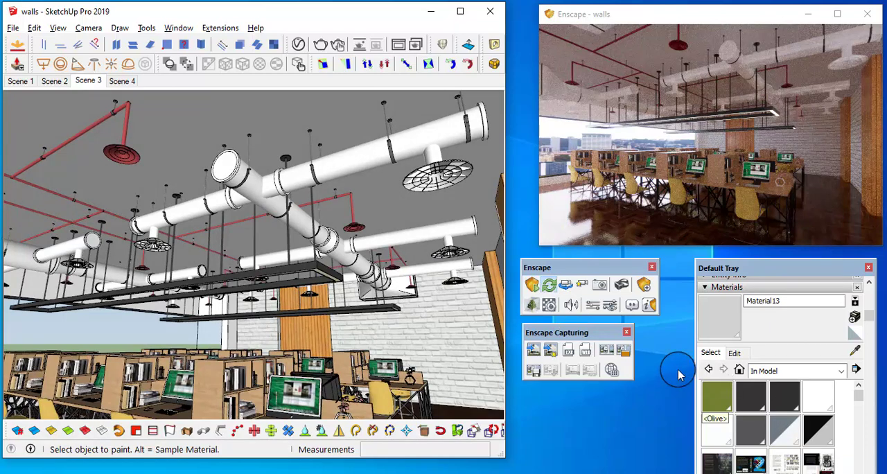
pyautogui.click(736, 355)
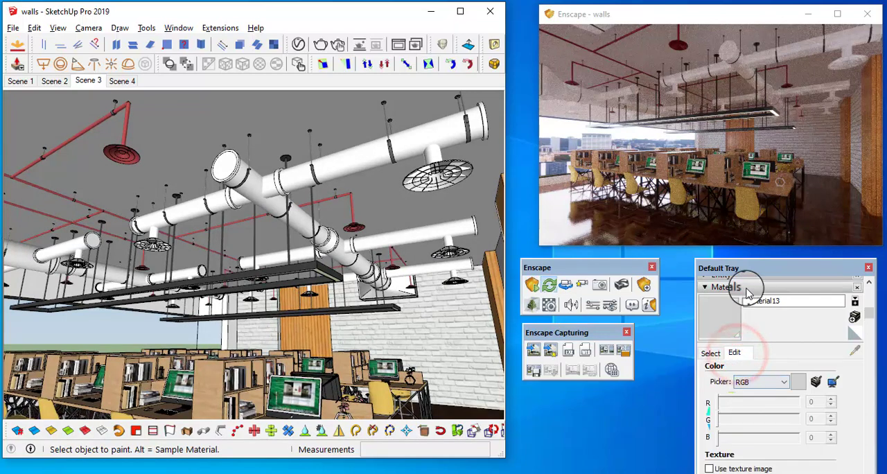
pyautogui.moveTo(753, 267); pyautogui.dragTo(712, 178)
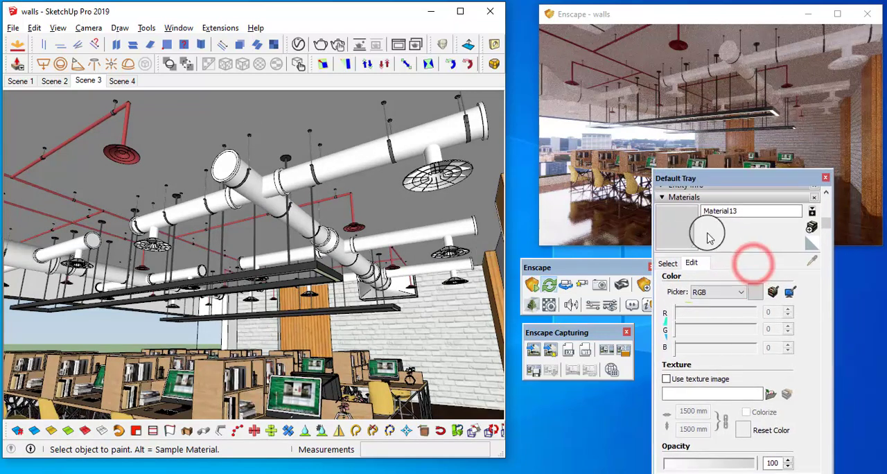
pyautogui.click(667, 380)
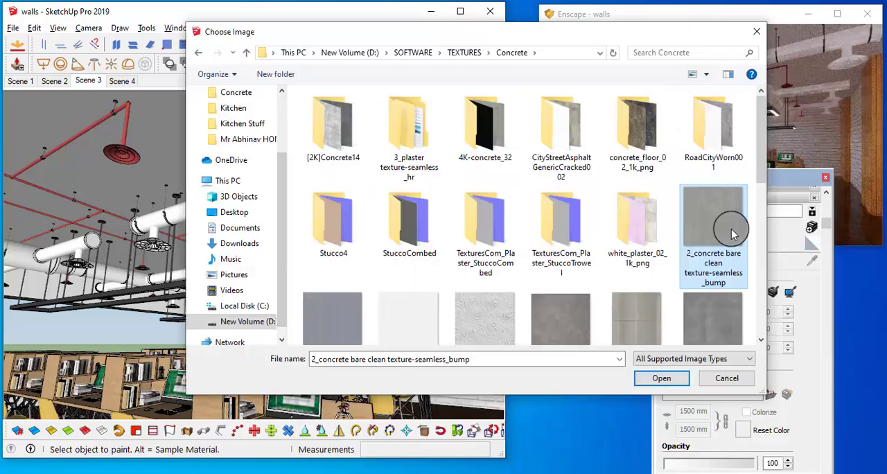
pyautogui.rightClick(733, 222)
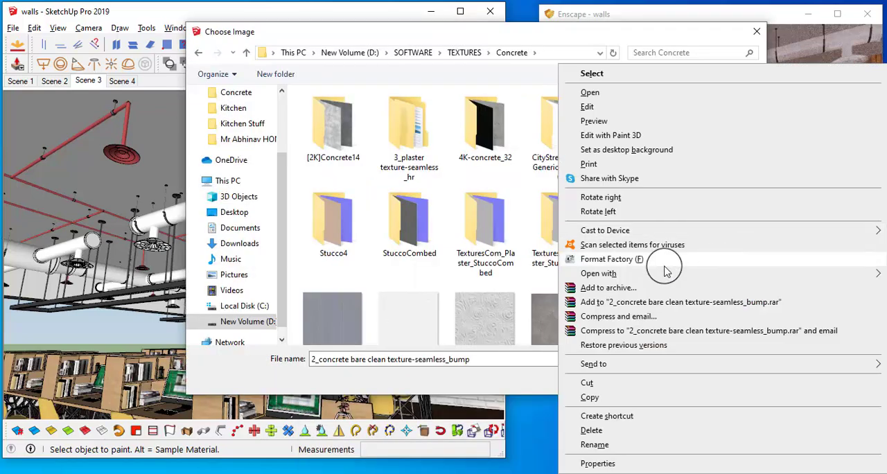
pyautogui.click(629, 272)
pyautogui.click(426, 277)
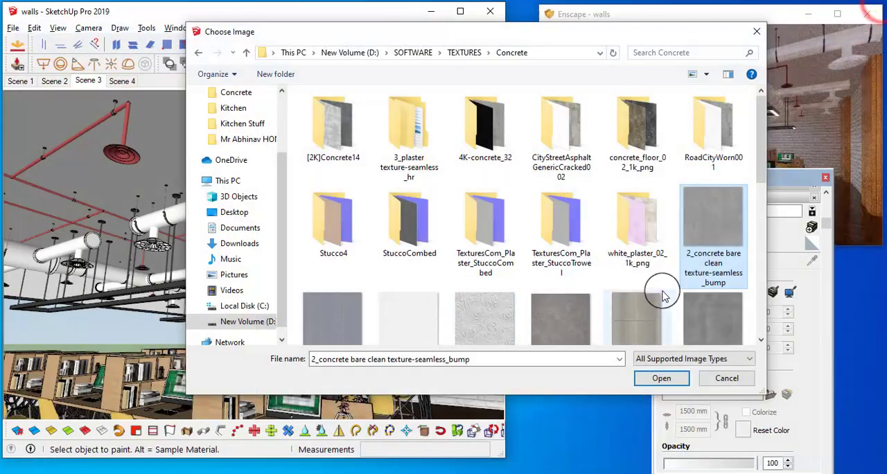
pyautogui.click(655, 376)
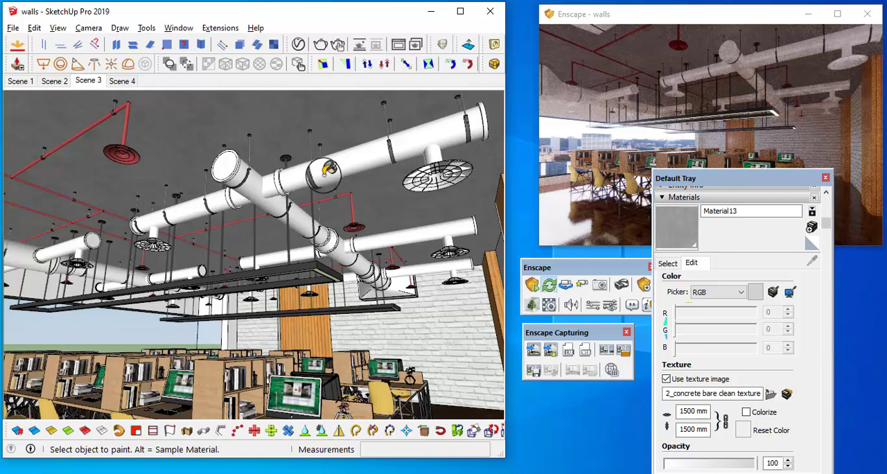
# Examine the concrete texture on the ceiling up close in the model and in the Enscape render
pyautogui.scroll(2, 312, 175)
pyautogui.moveTo(315, 172); pyautogui.dragTo(372, 236, button='middle')
pyautogui.scroll(5, 282, 153)
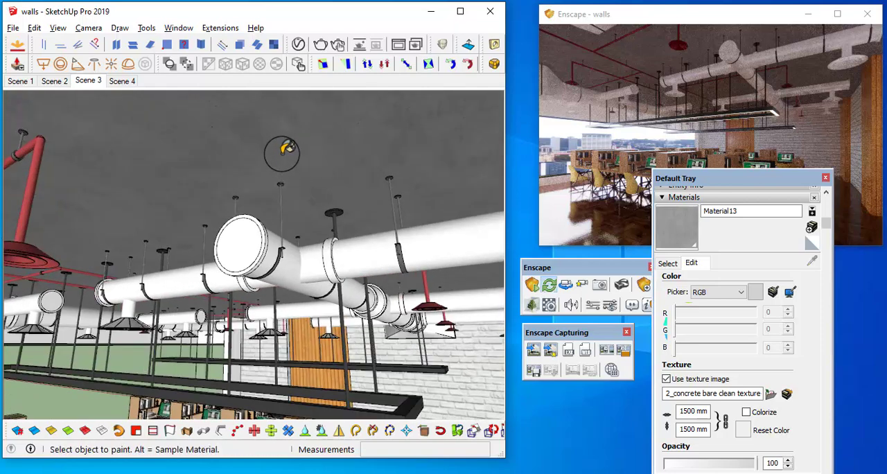
pyautogui.moveTo(326, 166)
pyautogui.mouseDown(button='middle')
pyautogui.moveTo(396, 155)
pyautogui.moveTo(332, 106)
pyautogui.moveTo(322, 138)
pyautogui.mouseUp(button='middle')
pyautogui.scroll(2, 318, 174)
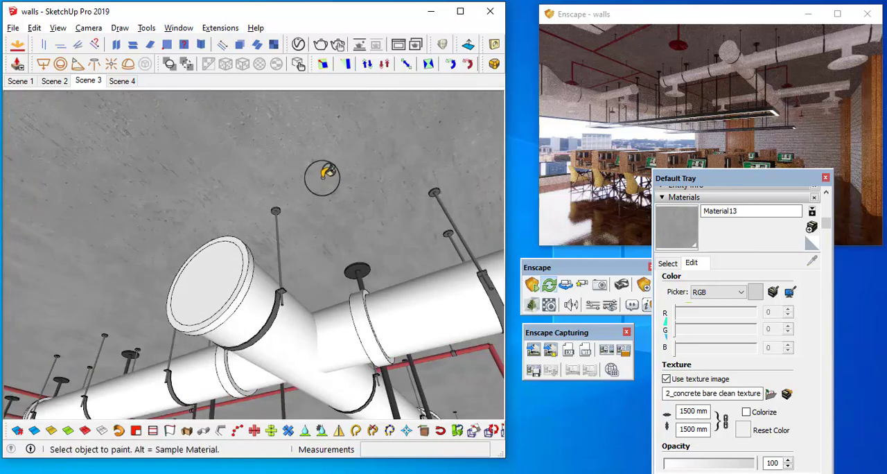
pyautogui.moveTo(328, 171); pyautogui.dragTo(328, 203, button='middle')
pyautogui.moveTo(712, 179)
pyautogui.mouseDown()
pyautogui.moveTo(751, 286)
pyautogui.moveTo(747, 261)
pyautogui.mouseUp()
pyautogui.moveTo(757, 195)
pyautogui.mouseDown(button='right')
pyautogui.moveTo(779, 194)
pyautogui.moveTo(755, 192)
pyautogui.moveTo(757, 185)
pyautogui.mouseUp(button='right')
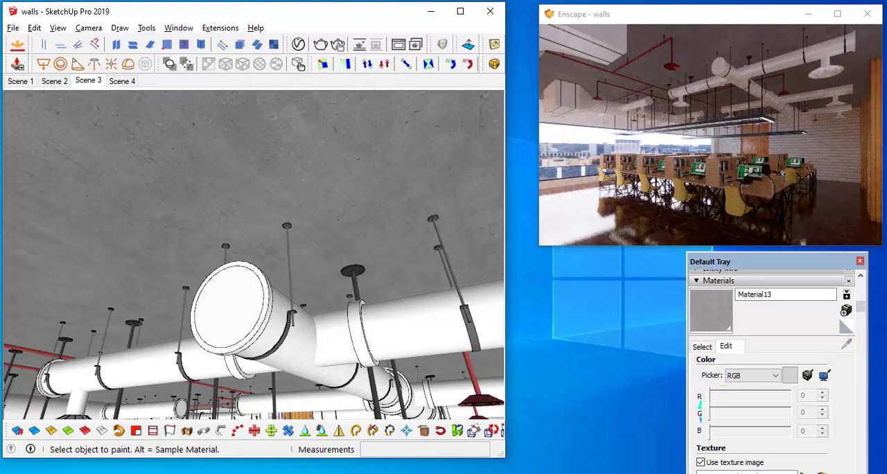
pyautogui.scroll(1, 757, 189)
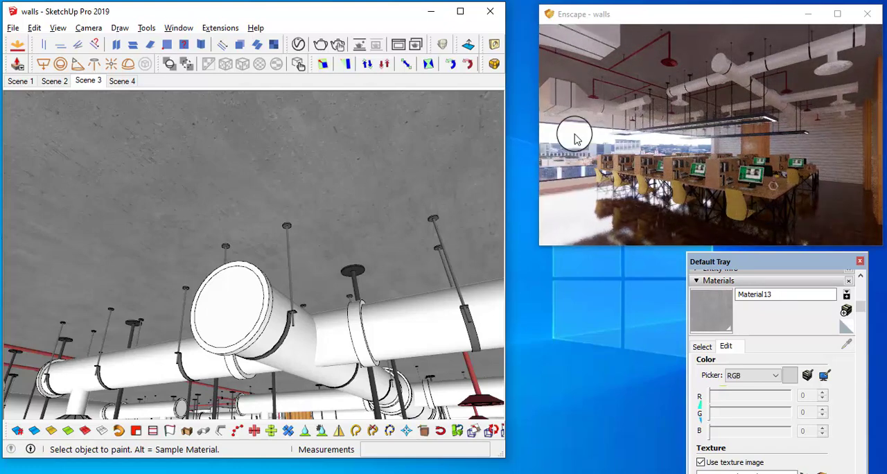
pyautogui.moveTo(611, 161); pyautogui.dragTo(609, 161, button='right')
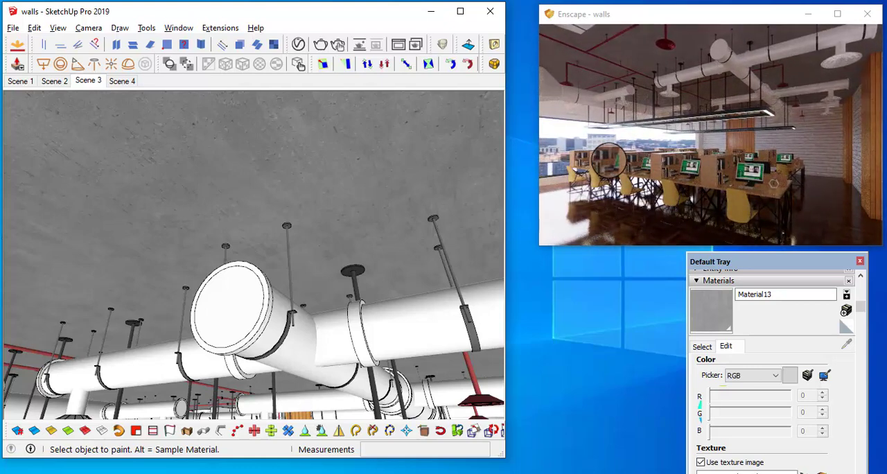
# Lighten the ceiling's concrete material to a pale grey using the Color Wheel picker
pyautogui.click(765, 266)
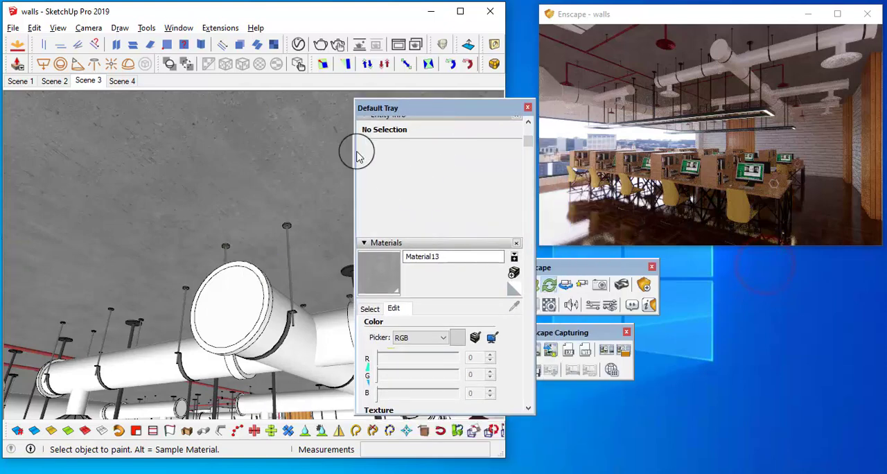
pyautogui.click(365, 122)
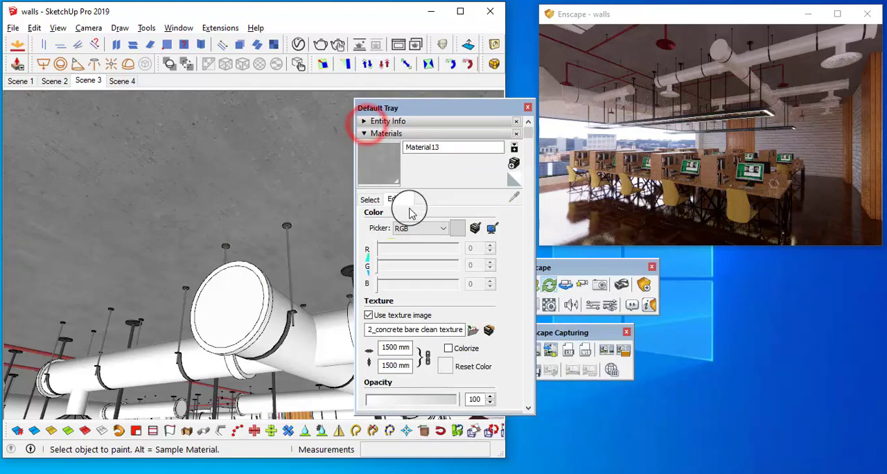
pyautogui.click(418, 231)
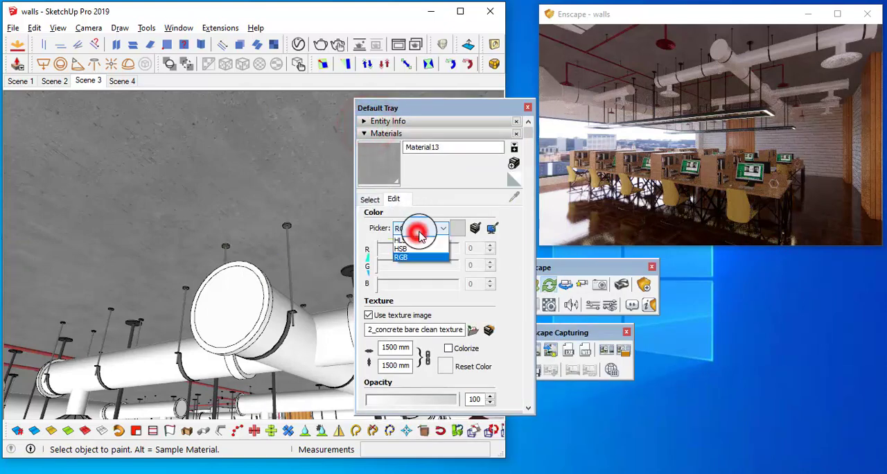
pyautogui.click(433, 243)
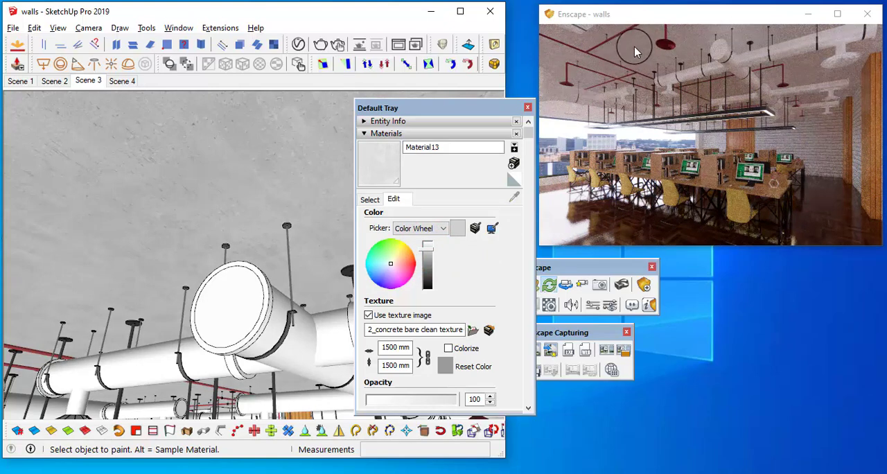
pyautogui.click(429, 247)
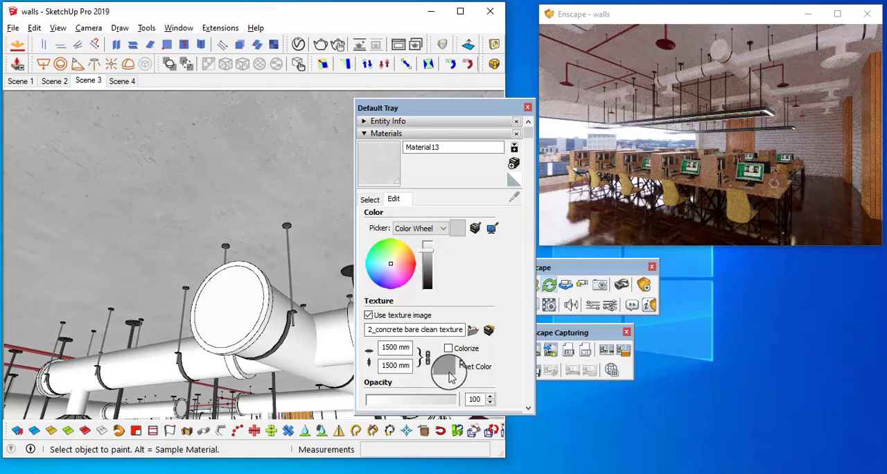
pyautogui.click(434, 252)
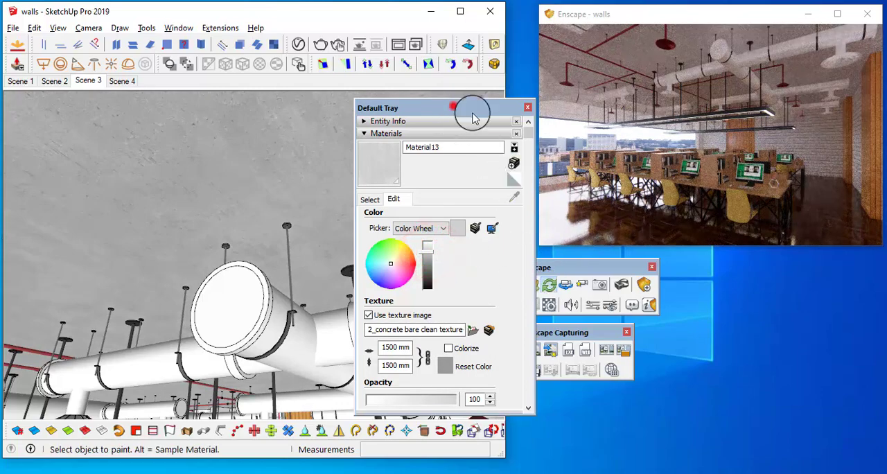
pyautogui.moveTo(472, 118)
pyautogui.mouseDown()
pyautogui.moveTo(776, 263)
pyautogui.moveTo(787, 254)
pyautogui.moveTo(807, 259)
pyautogui.mouseUp()
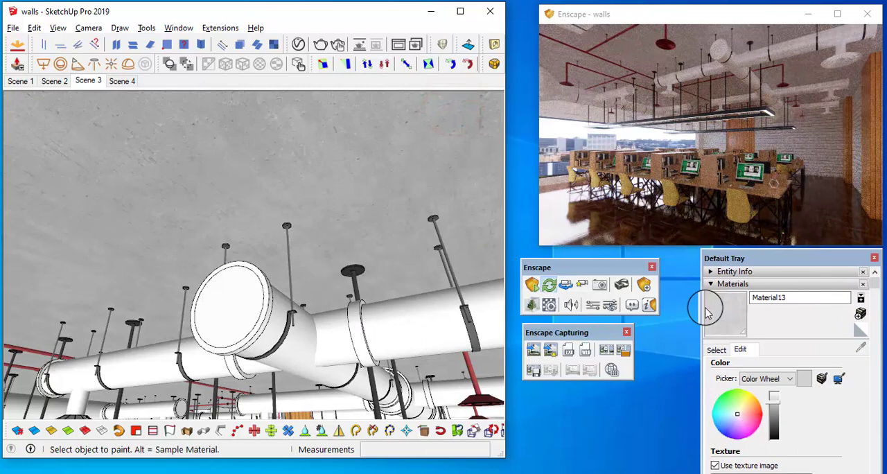
# Use the albedo as the ceiling concrete's bump map with amount 10.00 and set its roughness to 28.0% in the Enscape material settings
pyautogui.click(549, 306)
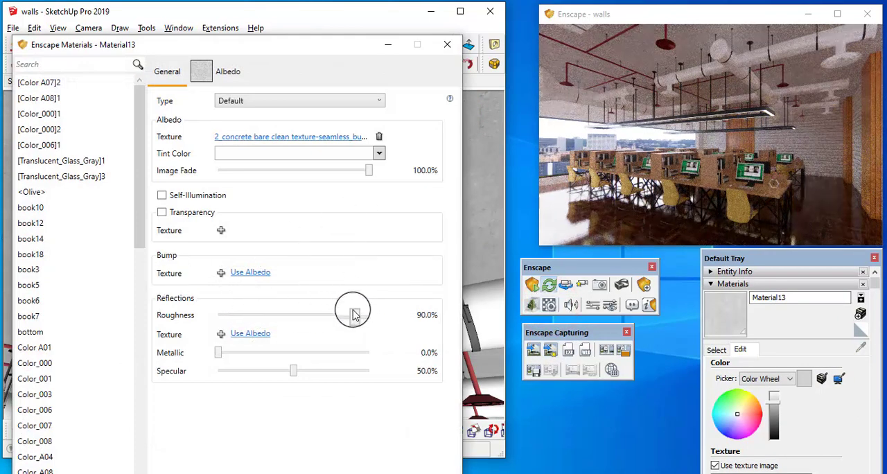
pyautogui.moveTo(353, 314); pyautogui.dragTo(305, 340)
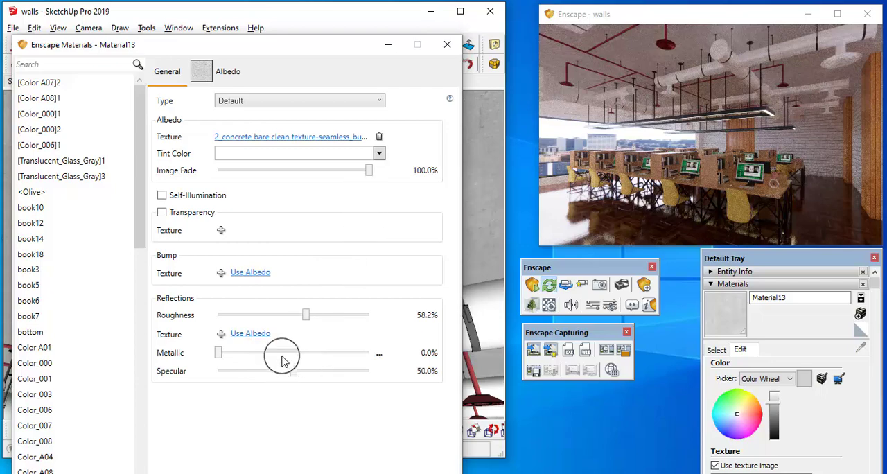
pyautogui.click(253, 273)
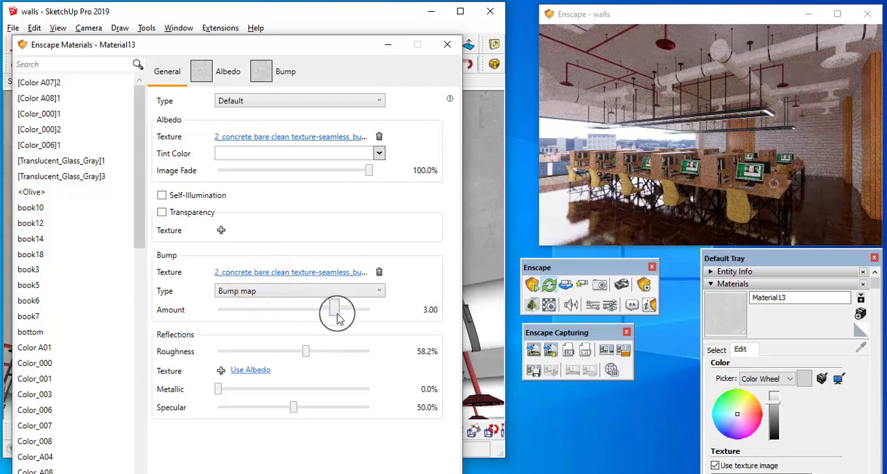
pyautogui.moveTo(335, 311); pyautogui.dragTo(370, 310)
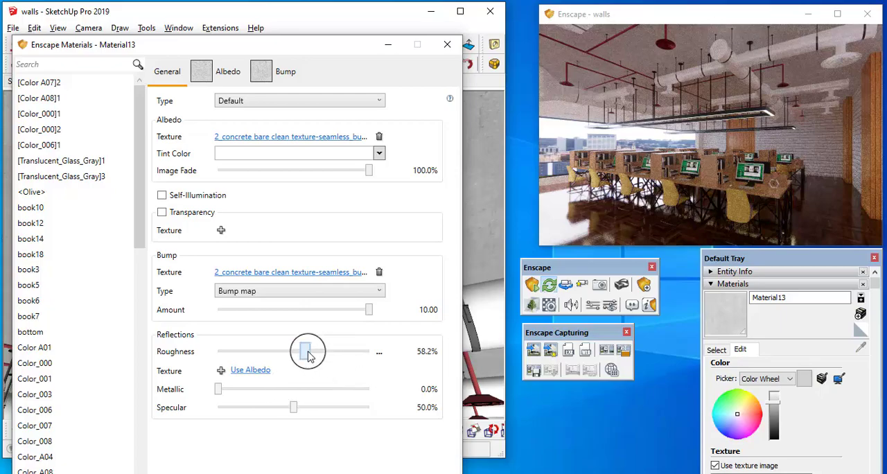
pyautogui.moveTo(310, 355); pyautogui.dragTo(260, 354)
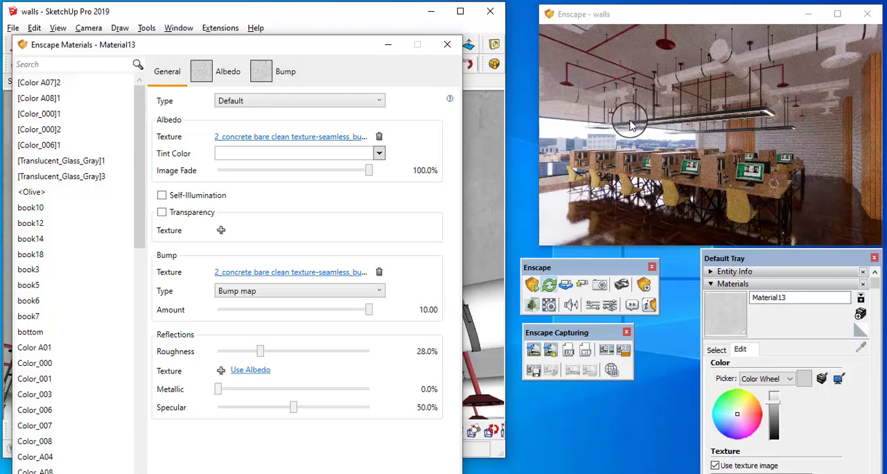
pyautogui.moveTo(671, 119); pyautogui.dragTo(672, 118)
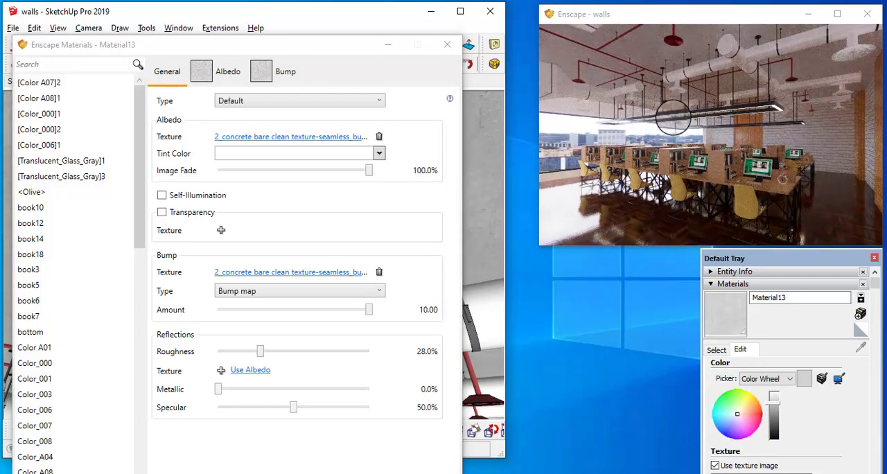
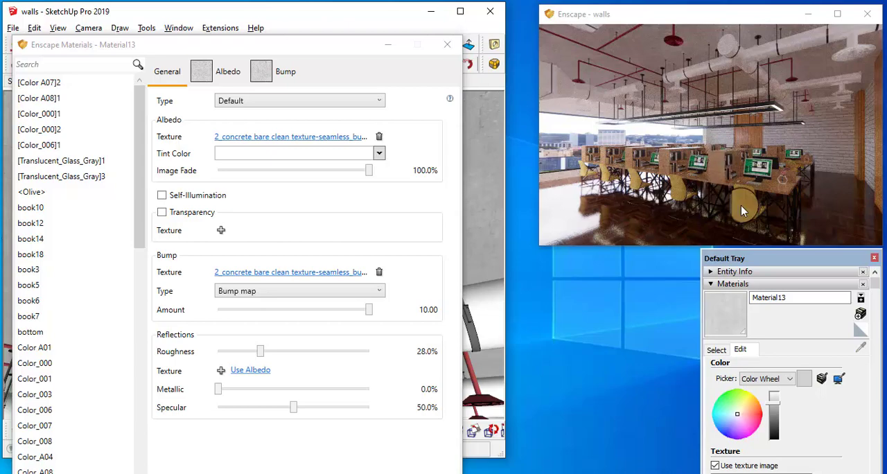
# Close the Enscape material settings and sample the yellow chair upholstery material for editing, moving the material editor beside the chair
pyautogui.click(447, 44)
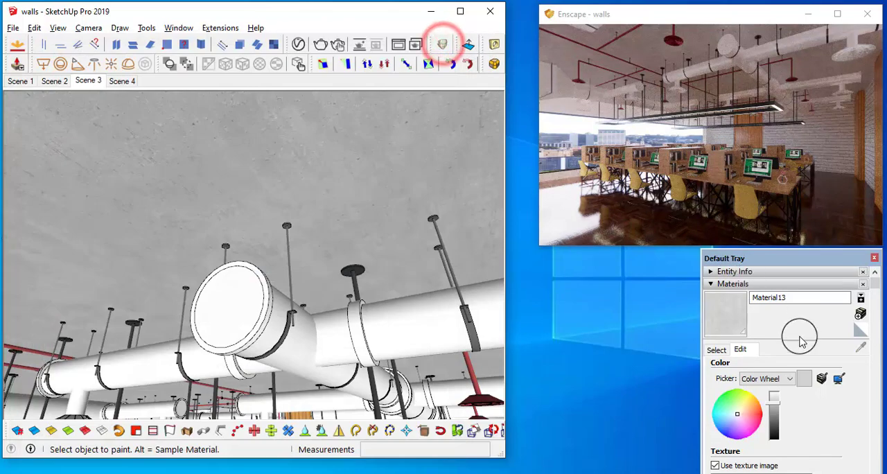
pyautogui.click(717, 350)
pyautogui.click(859, 345)
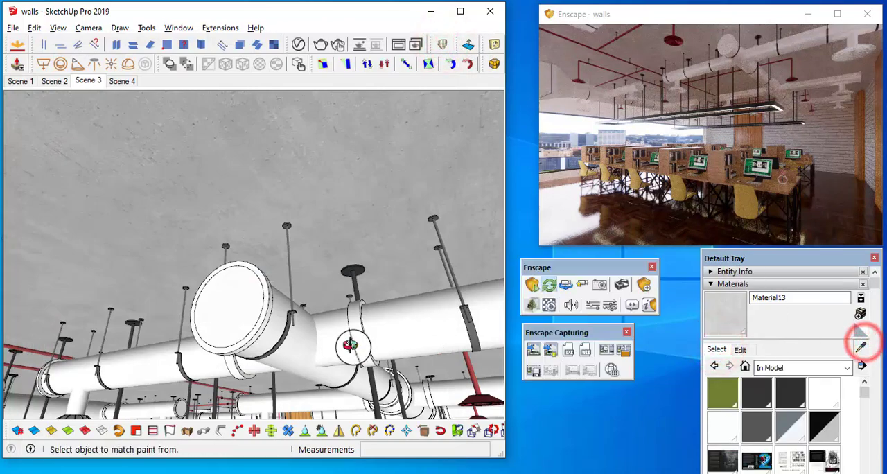
pyautogui.moveTo(349, 345); pyautogui.dragTo(341, 367, button='middle')
pyautogui.moveTo(350, 185)
pyautogui.mouseDown(button='middle')
pyautogui.moveTo(307, 321)
pyautogui.moveTo(201, 329)
pyautogui.moveTo(321, 313)
pyautogui.moveTo(263, 291)
pyautogui.mouseUp(button='middle')
pyautogui.click(265, 299)
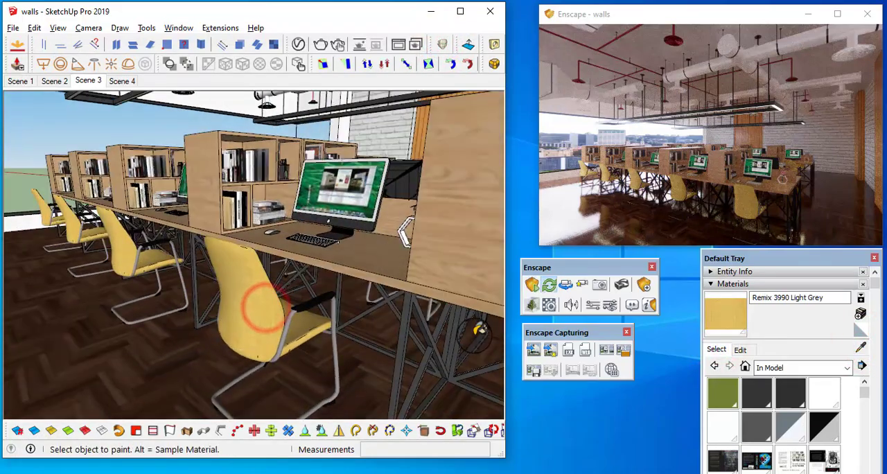
pyautogui.click(739, 353)
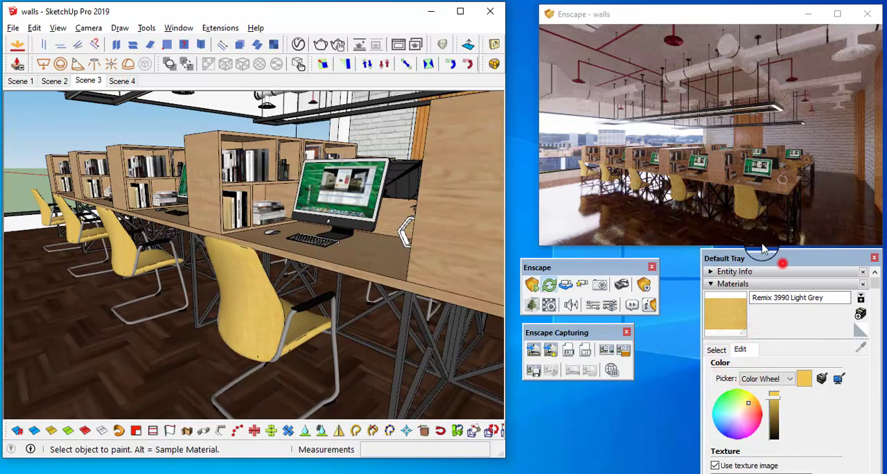
pyautogui.moveTo(779, 258); pyautogui.dragTo(393, 174)
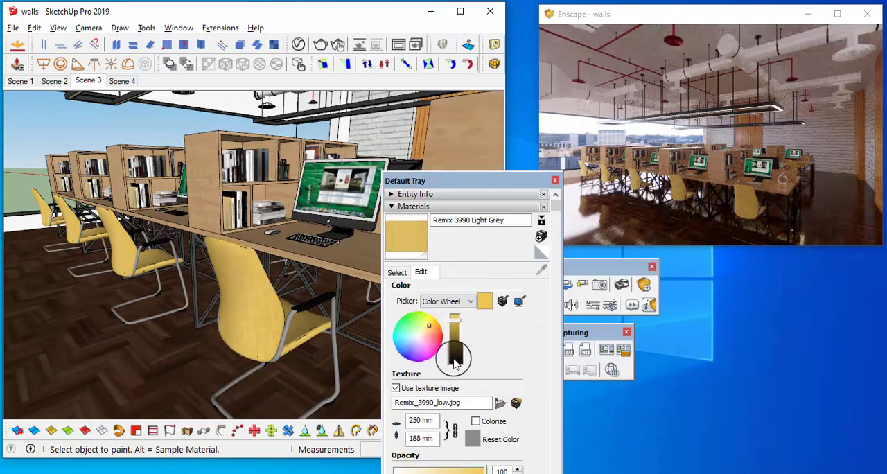
# Reset the chair upholstery material's color and lighten it to an off-white with the Color Wheel picker
pyautogui.click(471, 438)
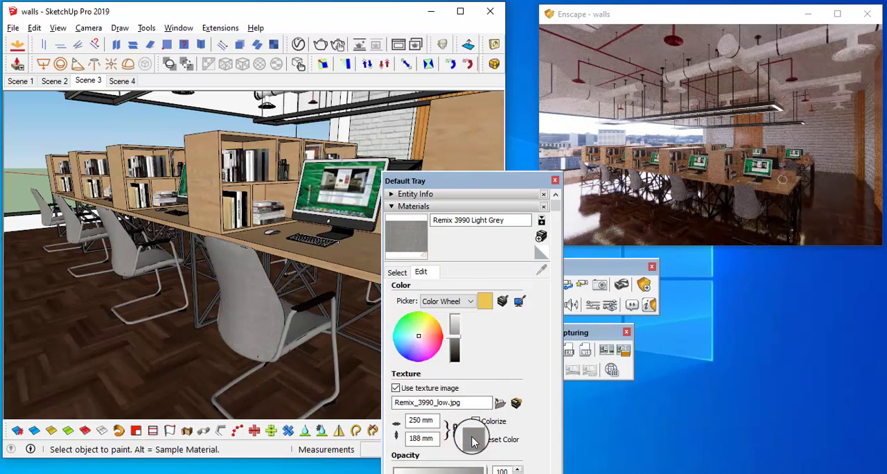
pyautogui.click(456, 320)
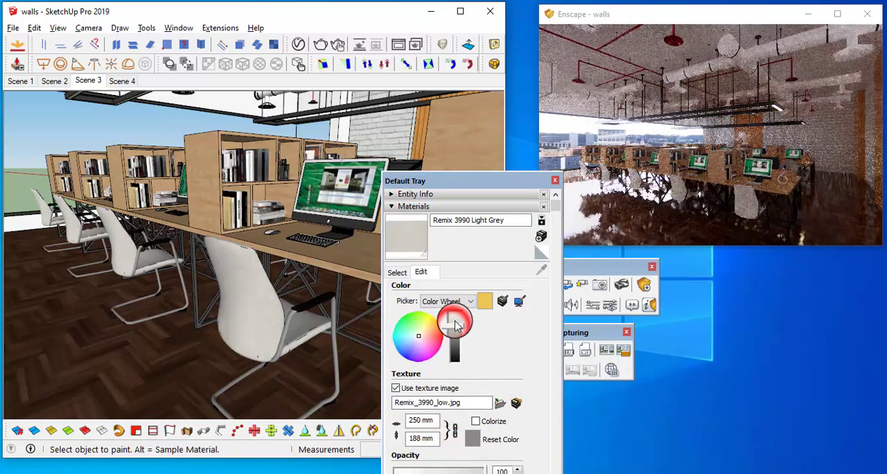
pyautogui.click(459, 318)
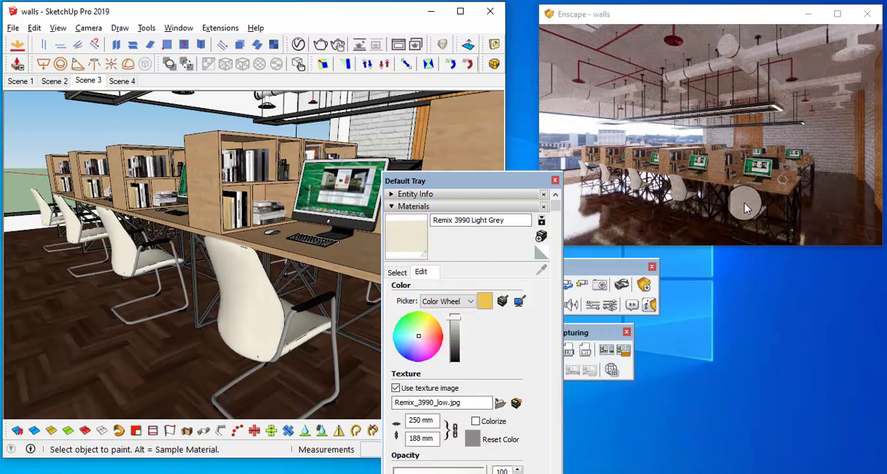
pyautogui.click(460, 320)
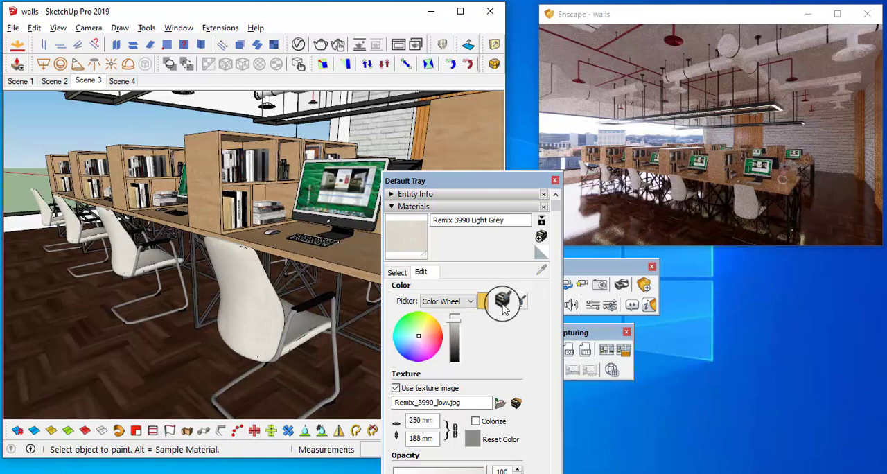
pyautogui.moveTo(481, 178); pyautogui.dragTo(433, 102)
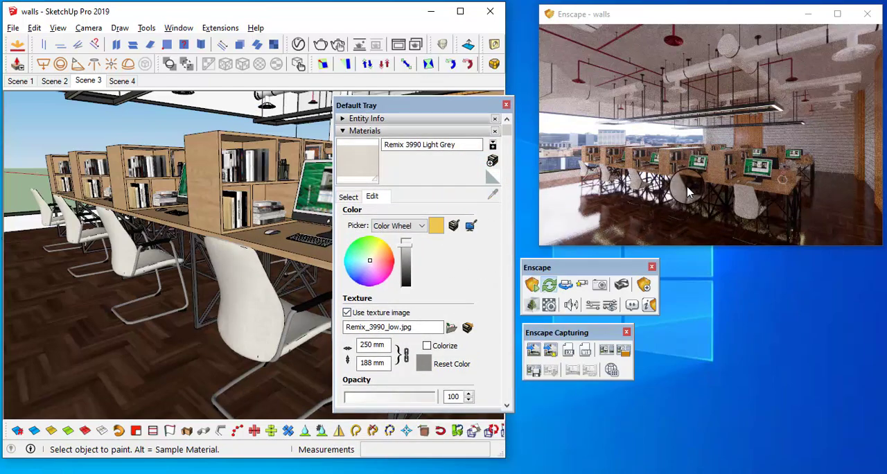
# Try the brown leather image "GS_leather1_extractedTex" from the Leather textures folder on the chair upholstery material
pyautogui.click(447, 326)
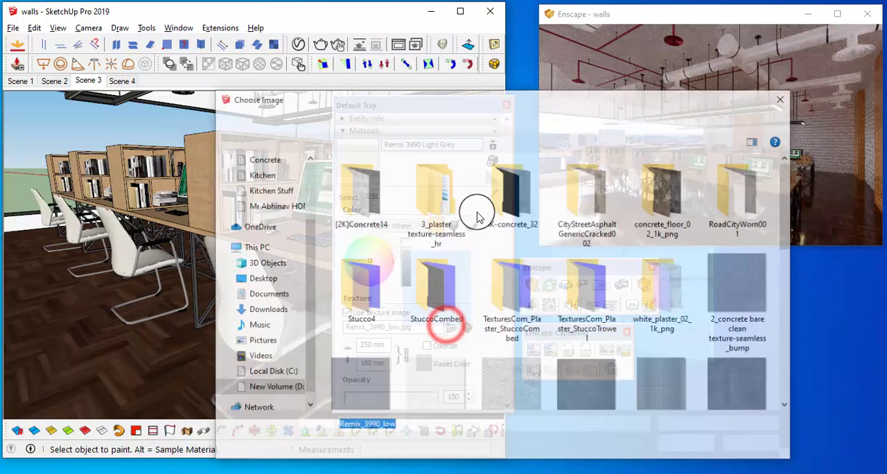
pyautogui.click(273, 119)
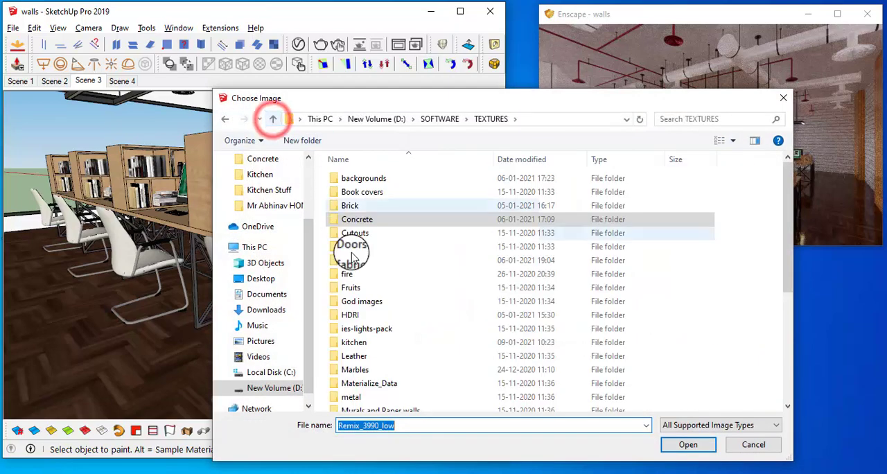
pyautogui.doubleClick(353, 355)
pyautogui.moveTo(456, 98); pyautogui.dragTo(263, 15)
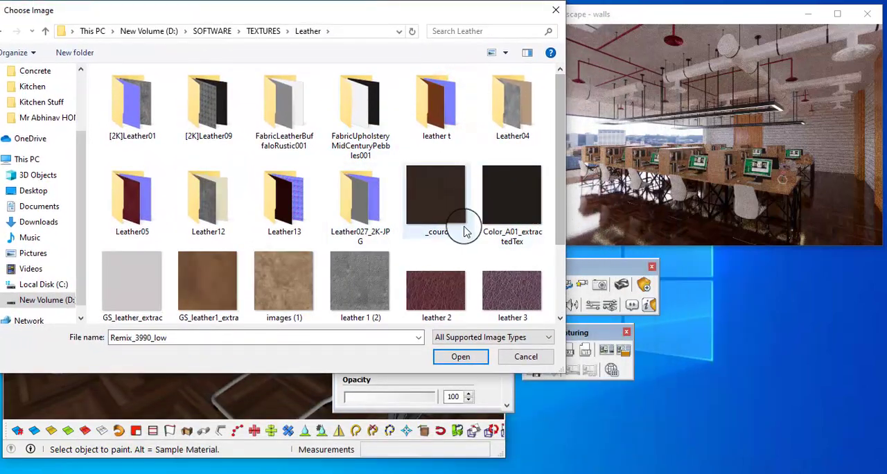
pyautogui.click(201, 277)
pyautogui.click(459, 356)
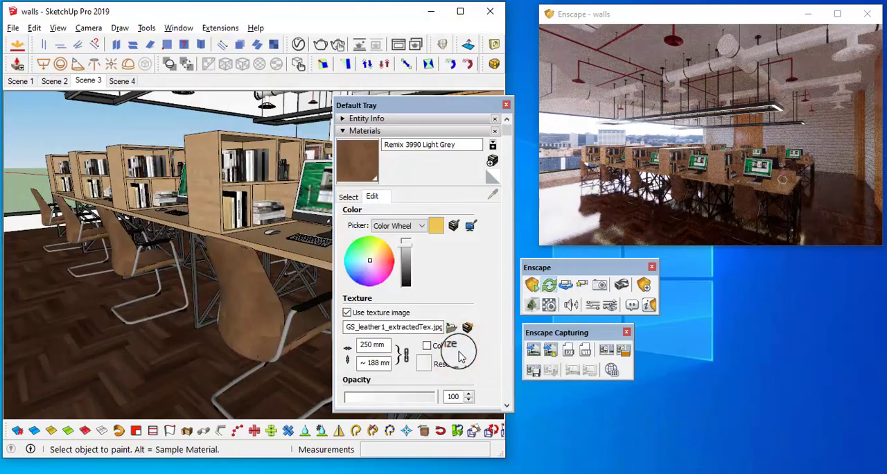
# Try the dark brown leather image "_couro" as the chair upholstery's texture
pyautogui.click(452, 331)
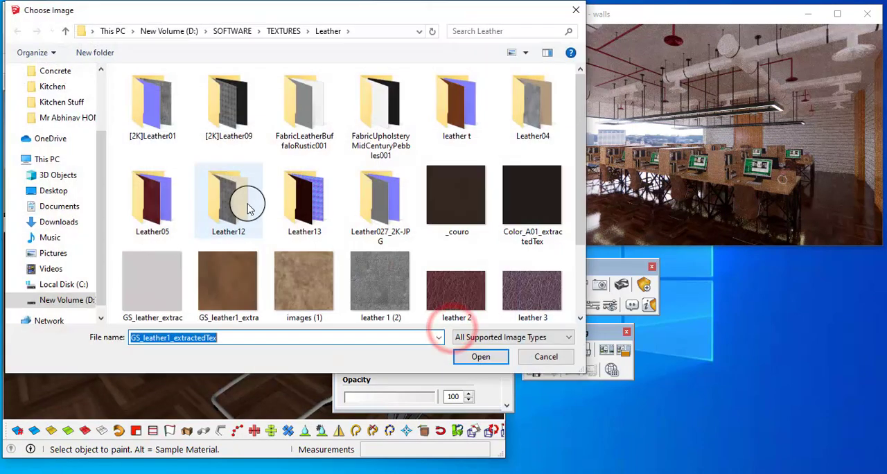
pyautogui.scroll(-3, 247, 236)
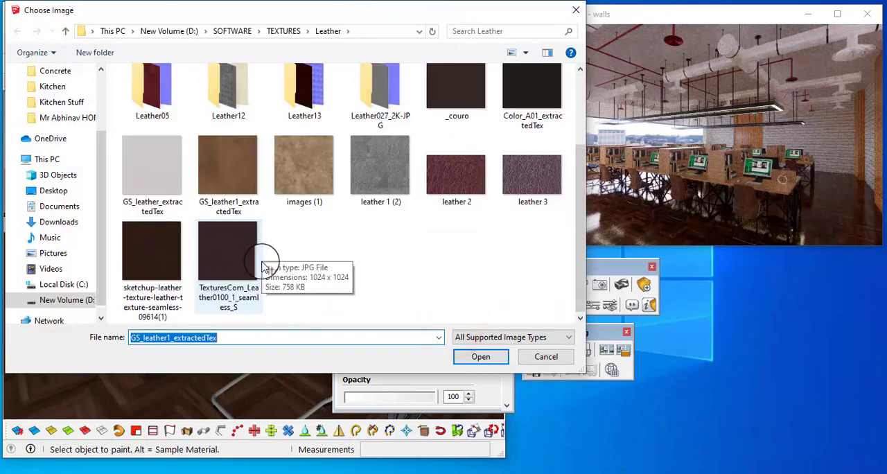
pyautogui.scroll(3, 263, 266)
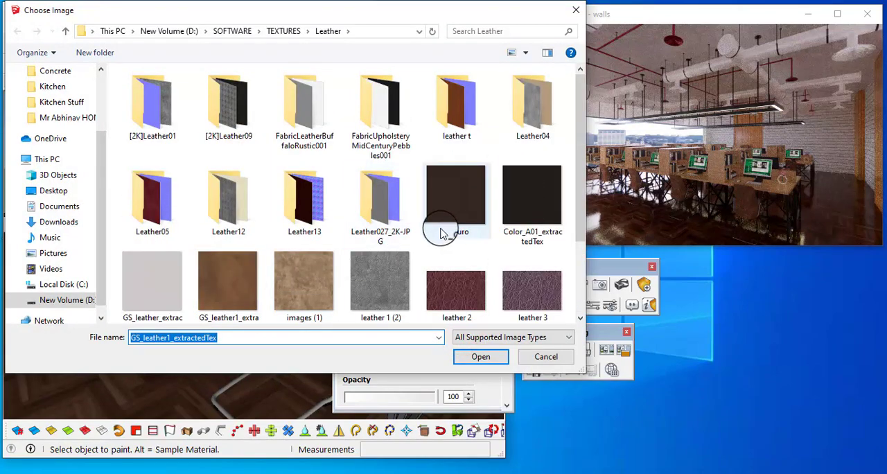
pyautogui.click(450, 215)
pyautogui.click(481, 356)
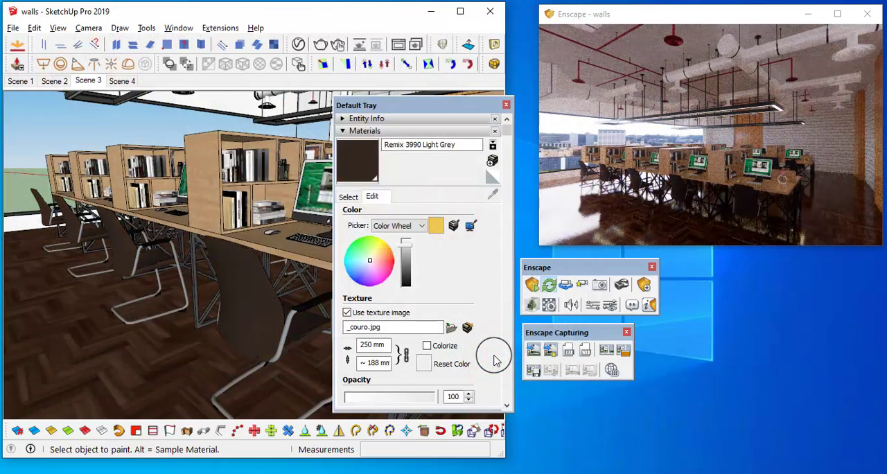
# Try the beige leather image "Leather04_col2" from the Leather04 folder on the chair upholstery material
pyautogui.click(452, 328)
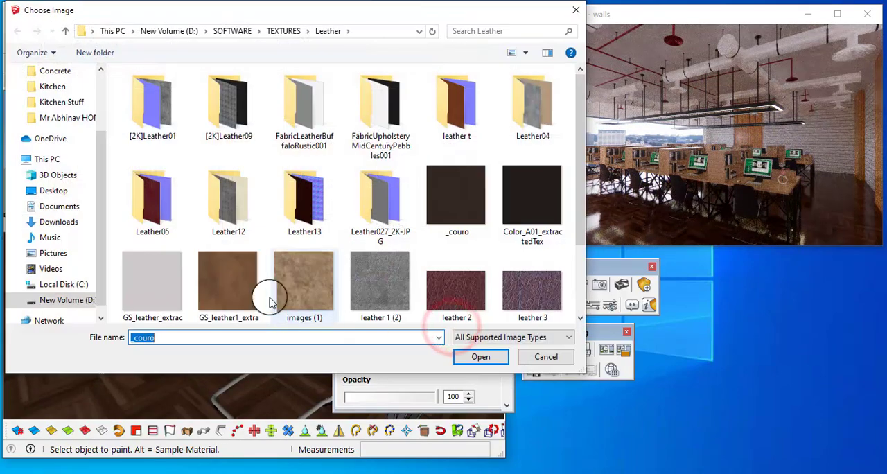
pyautogui.scroll(-3, 242, 253)
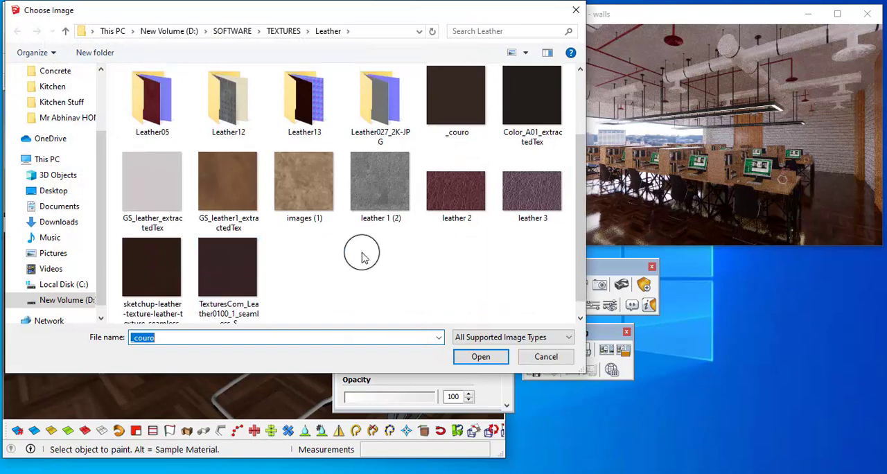
pyautogui.scroll(3, 363, 254)
pyautogui.doubleClick(527, 131)
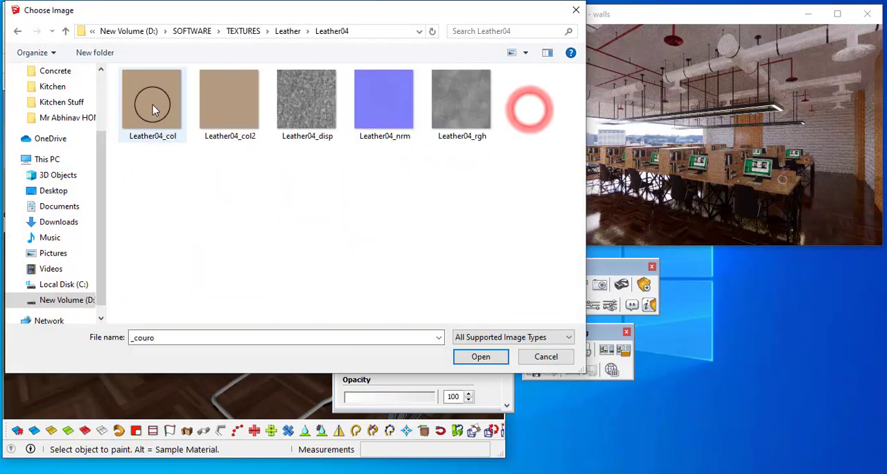
pyautogui.click(221, 112)
pyautogui.click(473, 356)
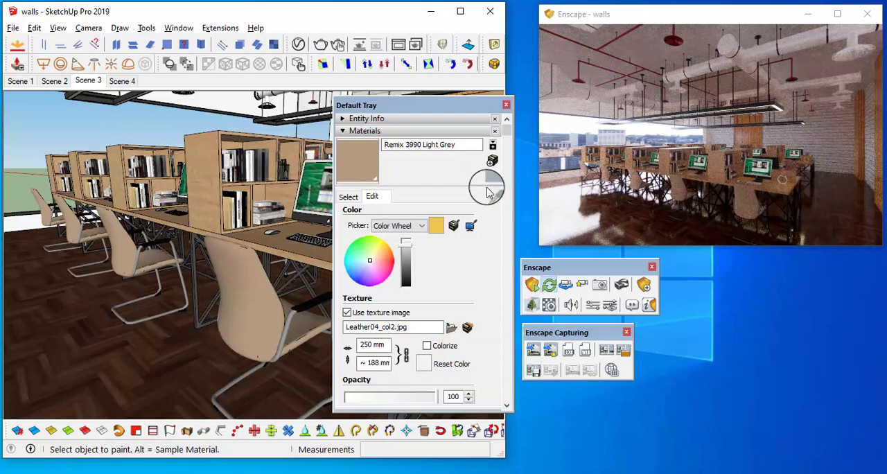
# Try the near-black image "Color_A01_extractedTex" from the Leather folder as the chair upholstery's texture
pyautogui.click(456, 337)
pyautogui.click(65, 30)
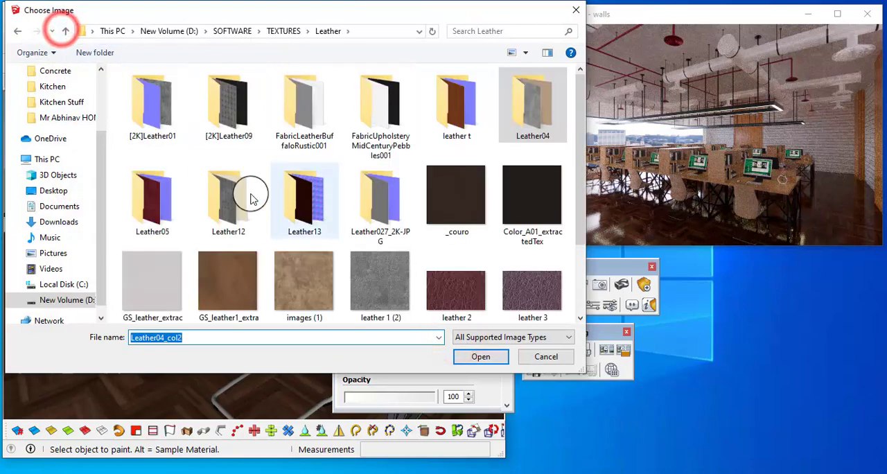
pyautogui.scroll(-3, 252, 199)
pyautogui.scroll(3, 267, 194)
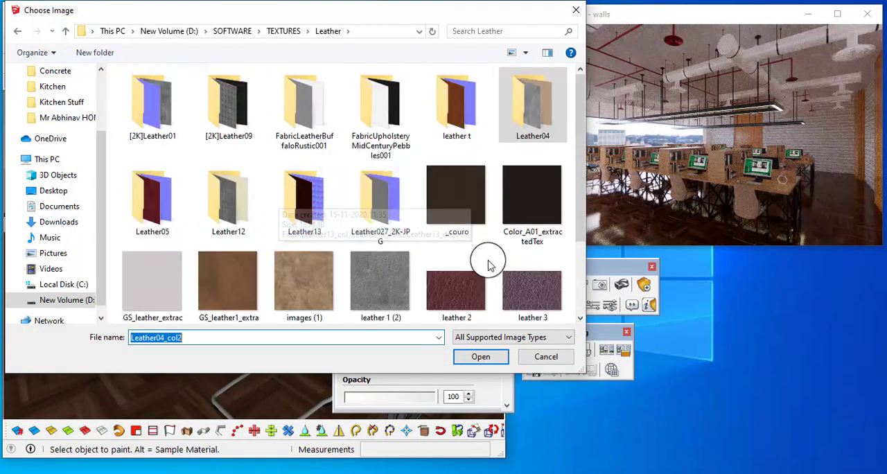
pyautogui.click(541, 220)
pyautogui.click(485, 356)
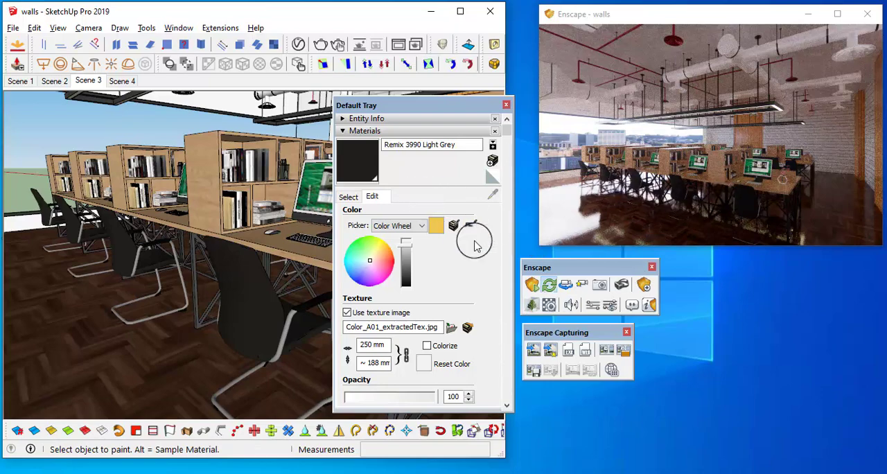
# Give the chair upholstery material the texture "TexturesCom_Leather_Italian_512_albedo" from the "leather t" folder
pyautogui.click(451, 328)
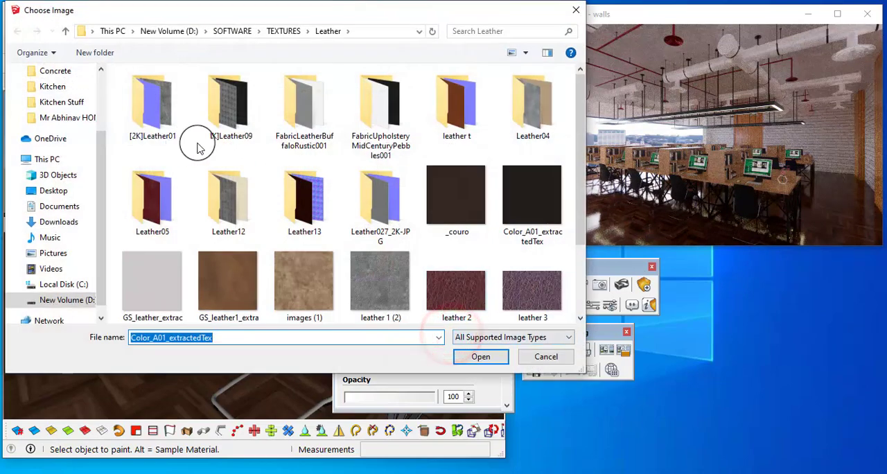
pyautogui.doubleClick(301, 99)
pyautogui.click(66, 32)
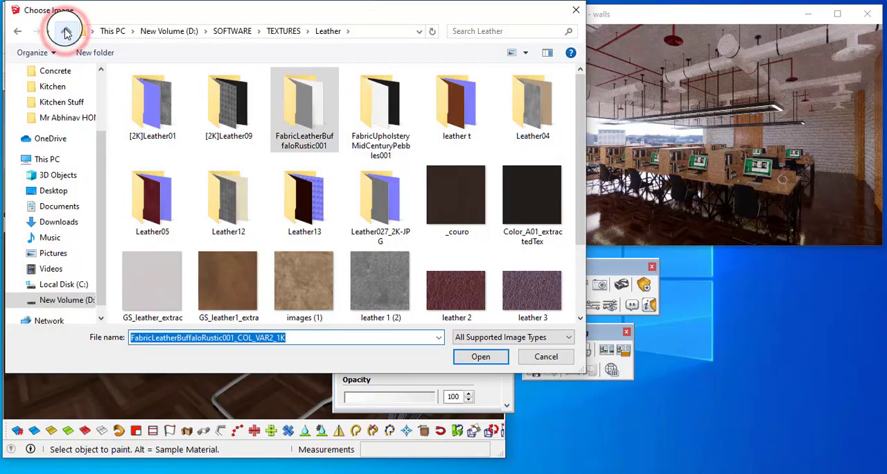
pyautogui.click(444, 123)
pyautogui.doubleClick(444, 124)
pyautogui.click(149, 97)
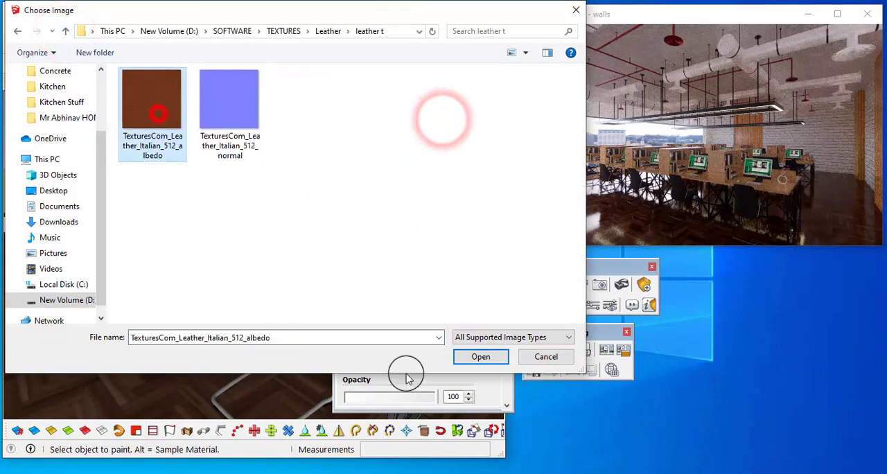
pyautogui.click(457, 356)
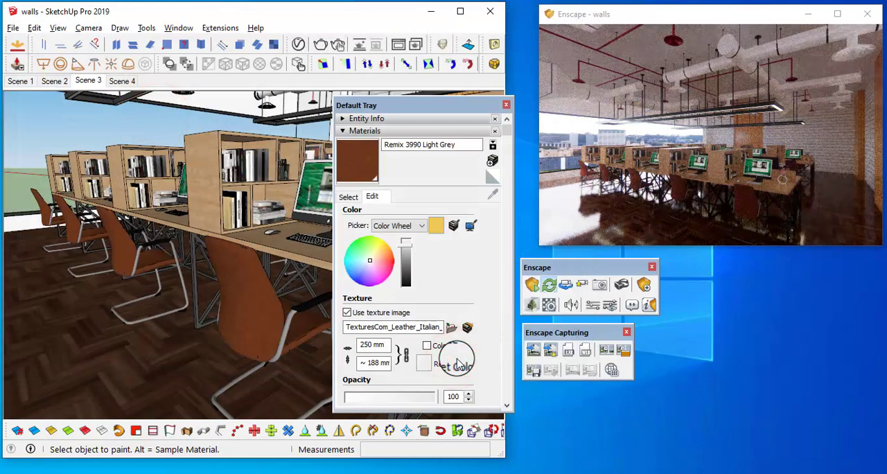
pyautogui.click(346, 162)
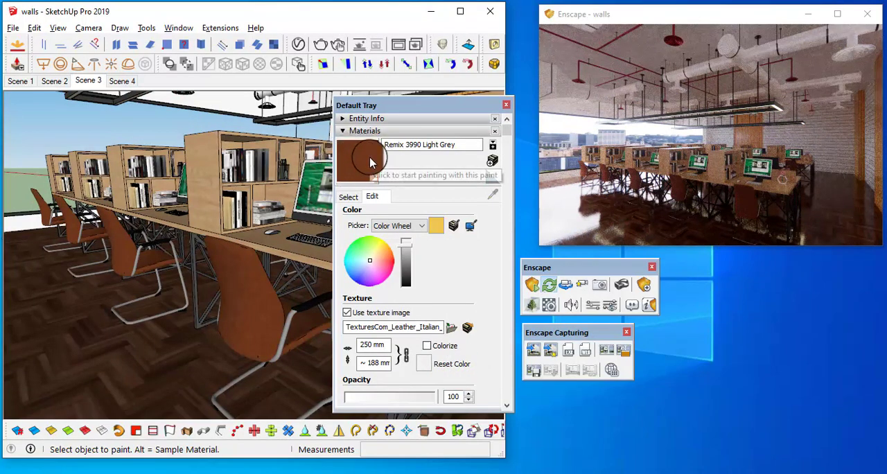
# Replace the chair upholstery's texture with the image "Fabric32_col" from the "white" subfolder of the "fabric" textures folder
pyautogui.click(466, 314)
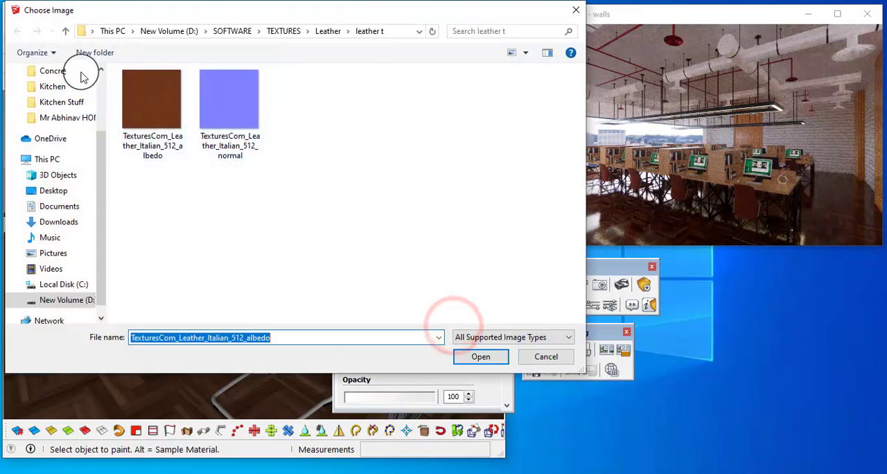
pyautogui.click(67, 32)
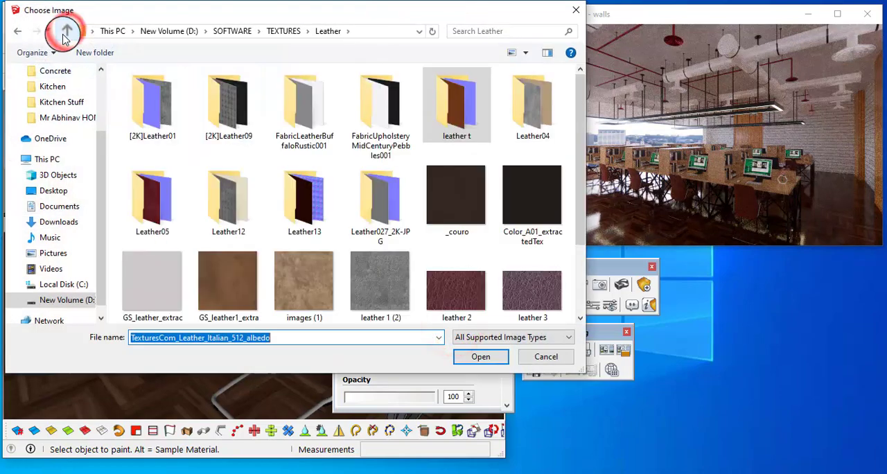
pyautogui.click(67, 31)
pyautogui.click(154, 173)
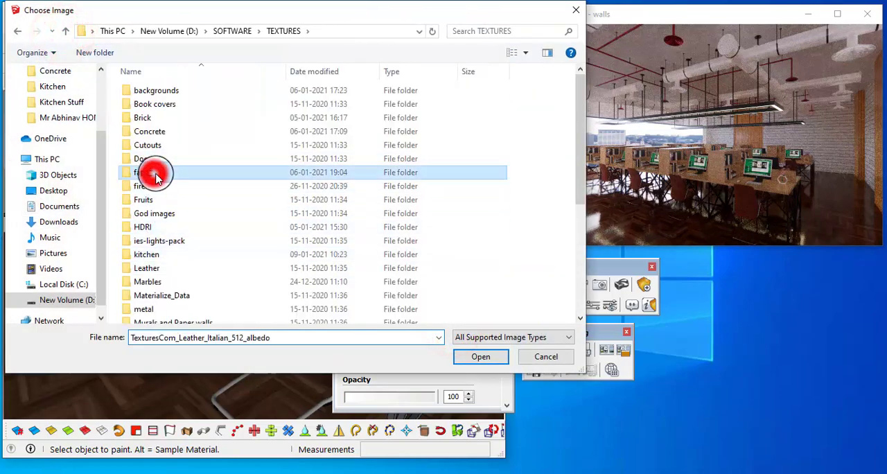
pyautogui.doubleClick(154, 173)
pyautogui.scroll(-5, 296, 257)
pyautogui.scroll(-2, 433, 252)
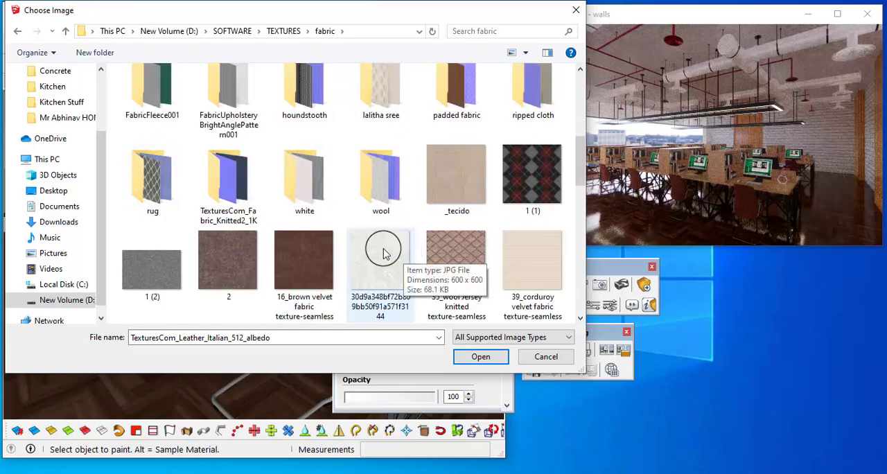
pyautogui.doubleClick(309, 194)
pyautogui.click(154, 104)
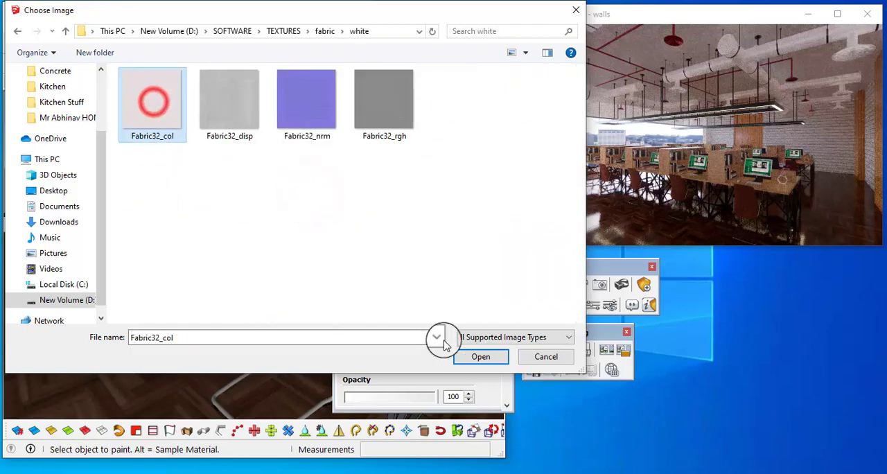
pyautogui.click(482, 350)
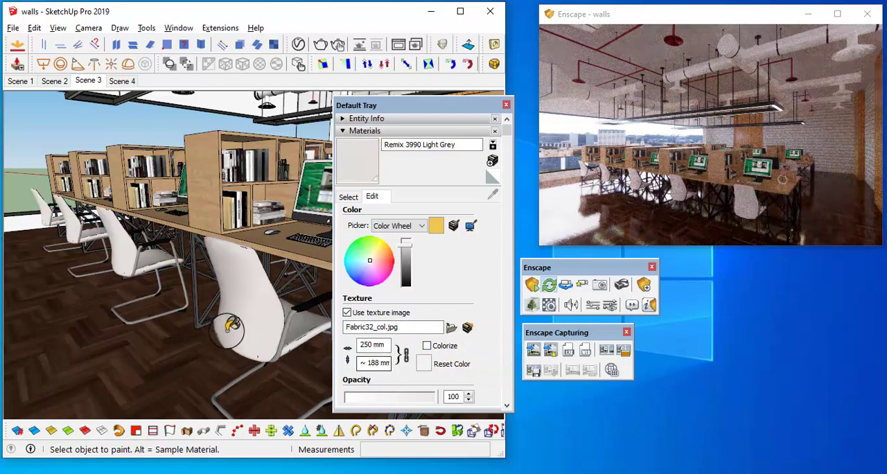
# Set the reflection roughness of the chair upholstery material "Remix 3990 Light Grey" to 46.5% in the Enscape material editor
pyautogui.scroll(4, 228, 330)
pyautogui.scroll(3, 266, 267)
pyautogui.moveTo(260, 240)
pyautogui.mouseDown(button='middle')
pyautogui.moveTo(413, 237)
pyautogui.moveTo(234, 250)
pyautogui.mouseUp(button='middle')
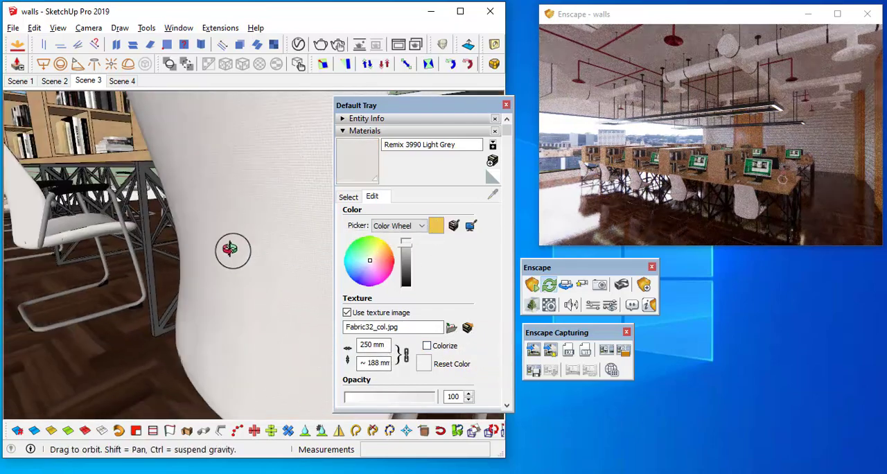
pyautogui.scroll(-6, 245, 265)
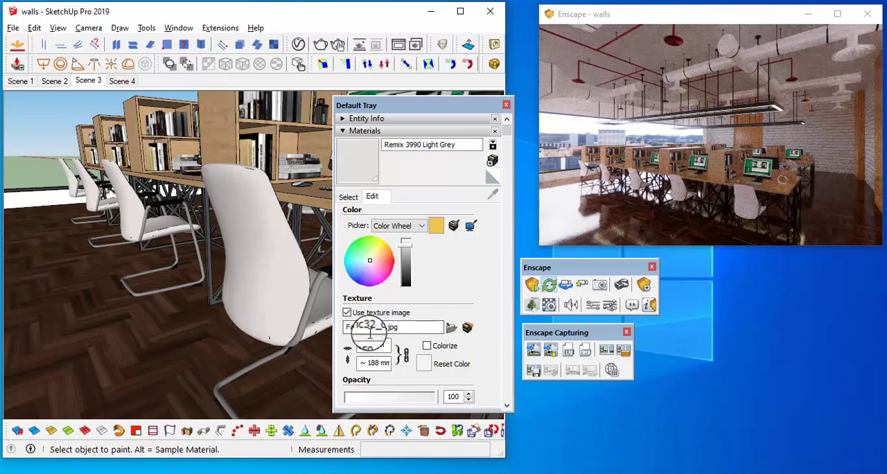
pyautogui.click(548, 305)
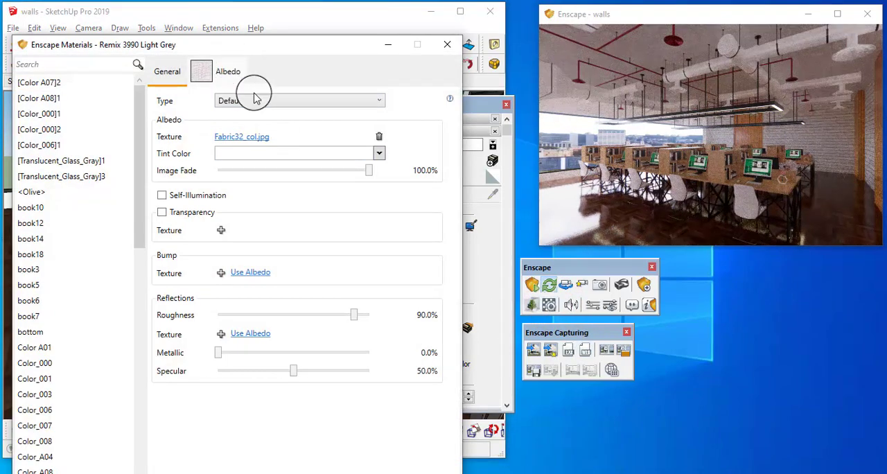
pyautogui.moveTo(354, 318); pyautogui.dragTo(290, 320)
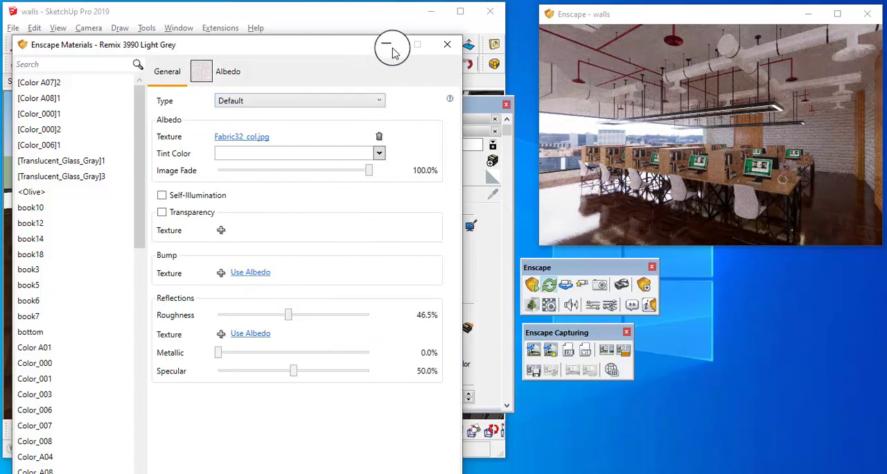
pyautogui.click(447, 45)
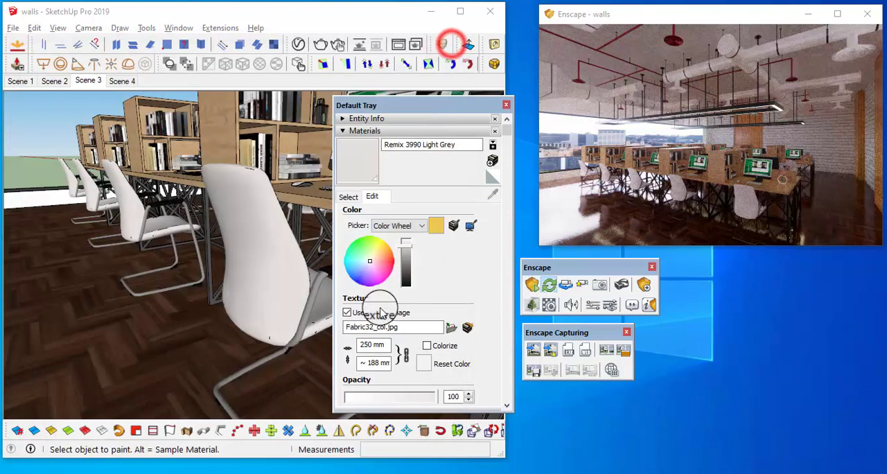
# Set the green and blue values of the chair upholstery's colour to 227 using RGB values
pyautogui.scroll(6, 293, 263)
pyautogui.scroll(-4, 264, 271)
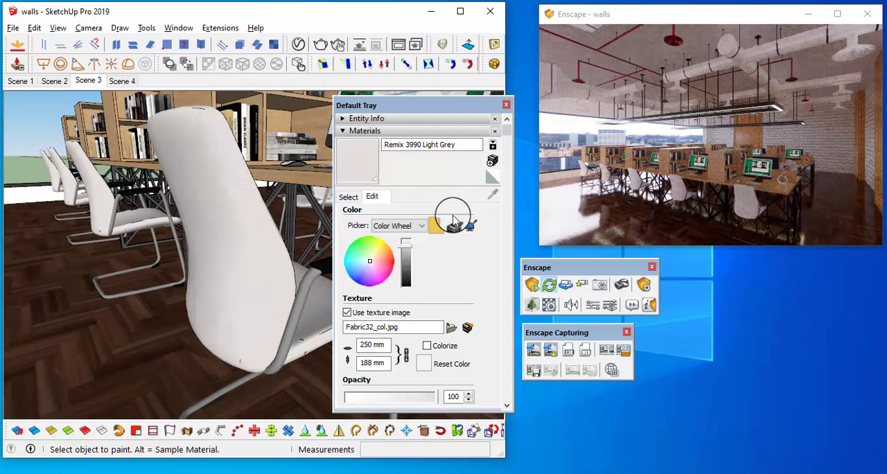
pyautogui.click(419, 225)
pyautogui.click(417, 254)
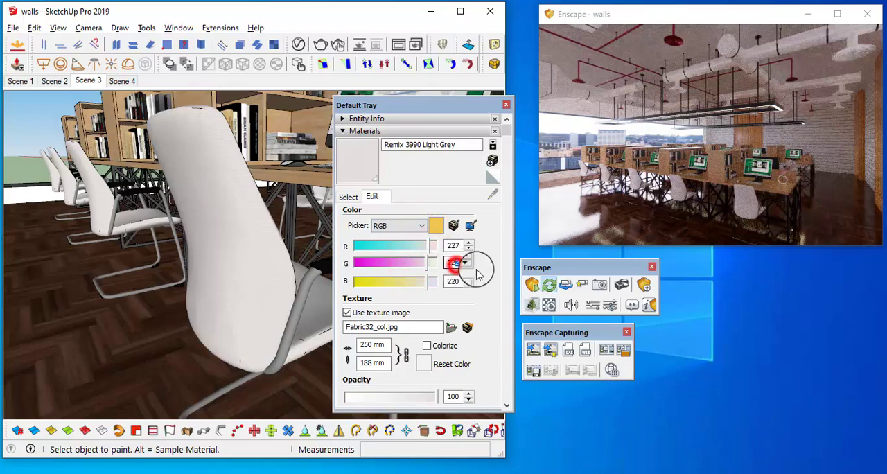
pyautogui.write('227')
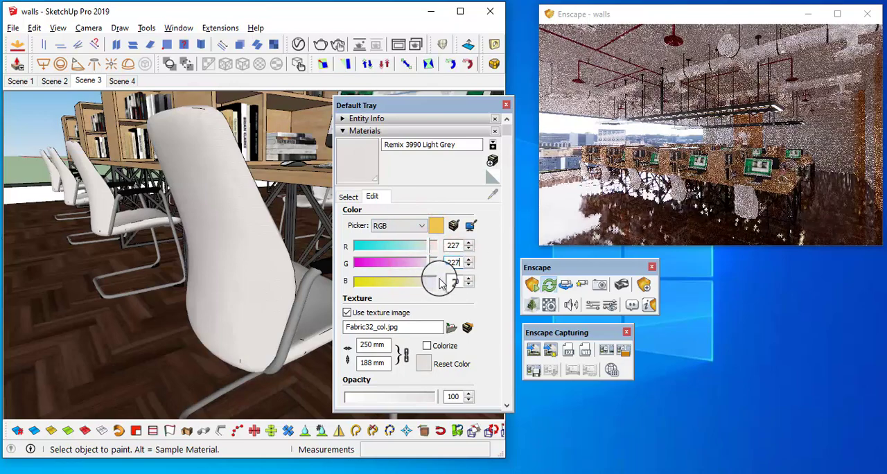
pyautogui.doubleClick(459, 281)
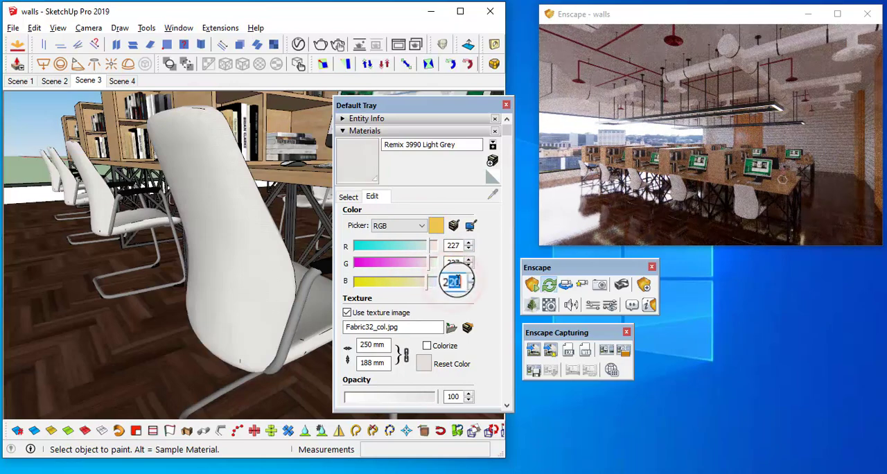
pyautogui.write('227')
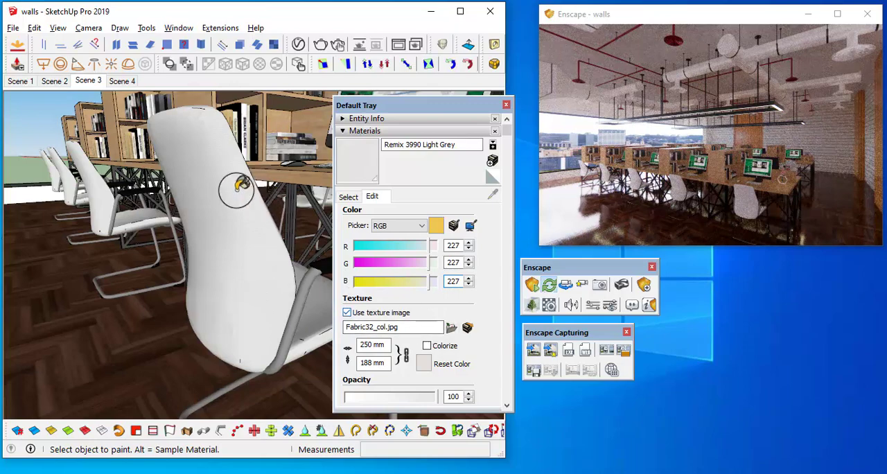
# Try a darker grey and a near-white brightness on the chair upholstery, then reset the material to its original texture colour
pyautogui.scroll(3, 236, 184)
pyautogui.click(415, 225)
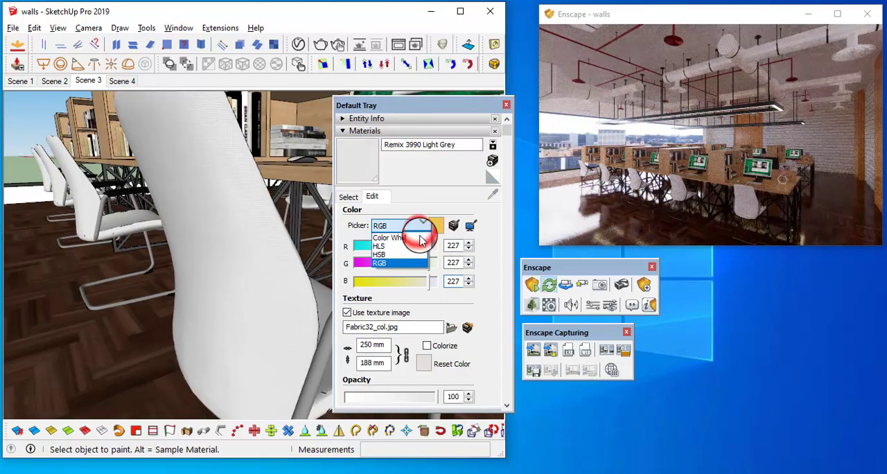
pyautogui.click(419, 239)
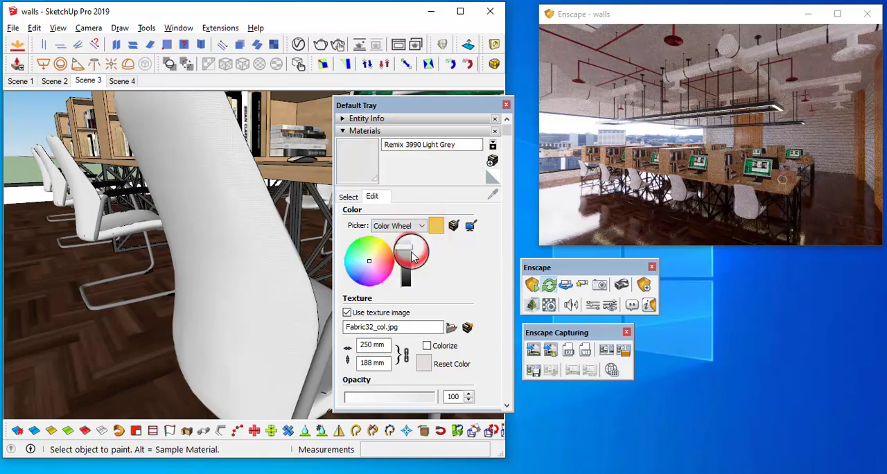
pyautogui.moveTo(411, 251)
pyautogui.mouseDown()
pyautogui.moveTo(410, 242)
pyautogui.moveTo(415, 261)
pyautogui.moveTo(410, 251)
pyautogui.mouseUp()
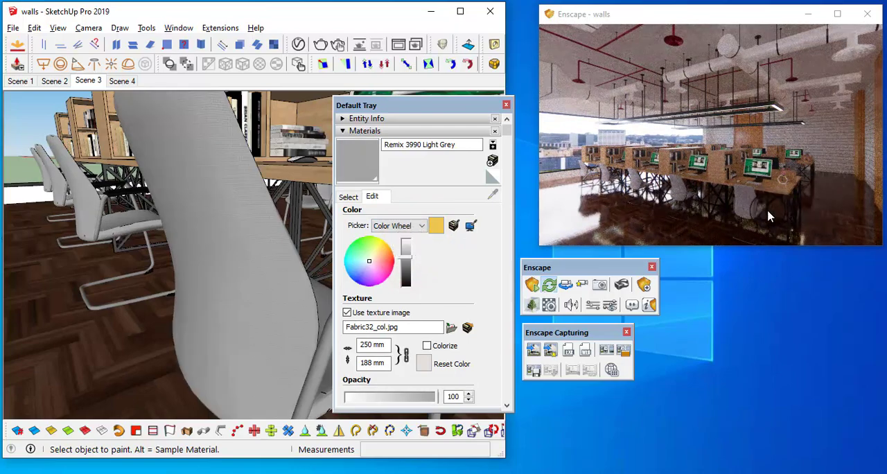
pyautogui.moveTo(411, 250); pyautogui.dragTo(409, 241)
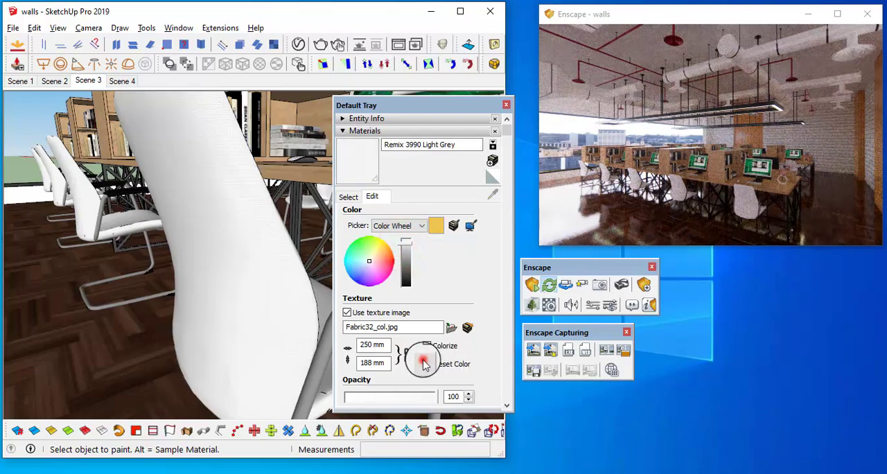
pyautogui.click(424, 364)
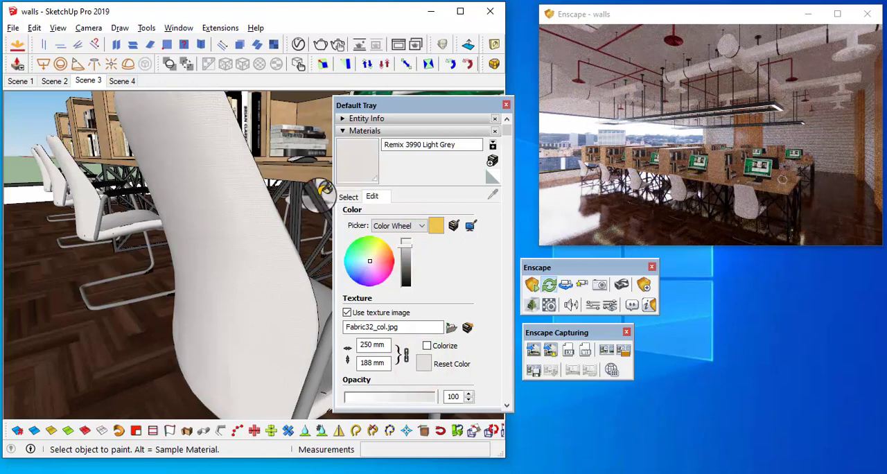
# Neutralise the chair upholstery's colour by setting green and blue to 227 in RGB, and slightly rotate the Enscape view
pyautogui.click(410, 225)
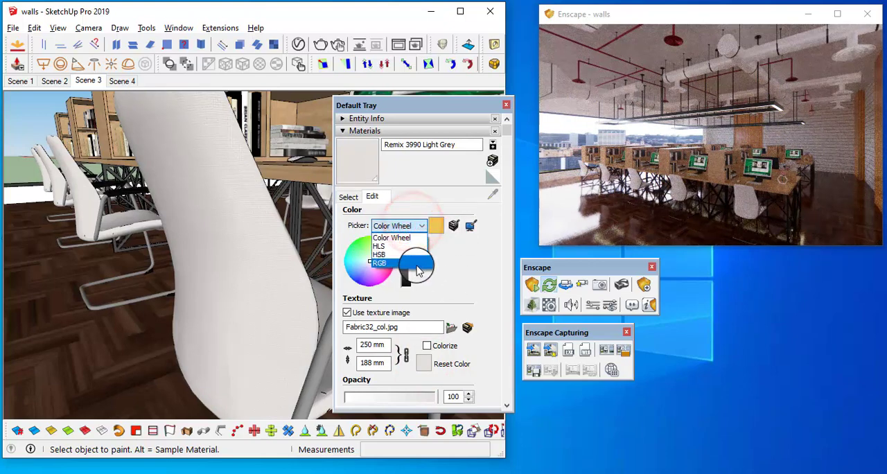
pyautogui.click(415, 263)
pyautogui.doubleClick(452, 263)
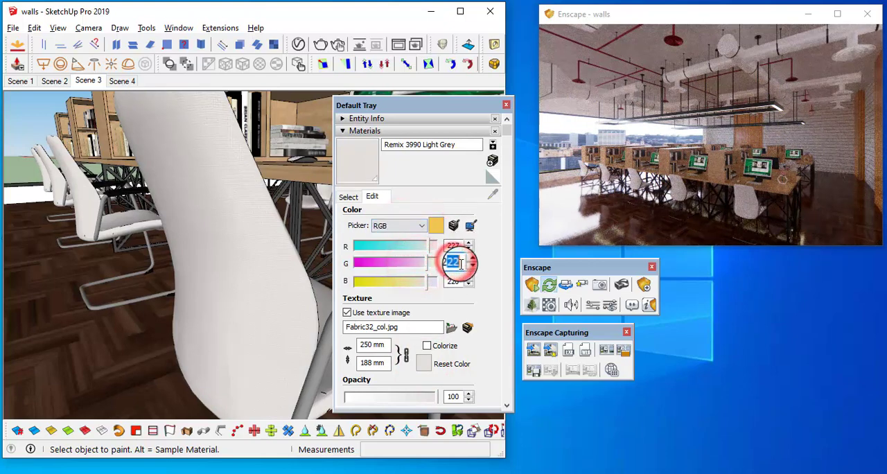
pyautogui.write('227')
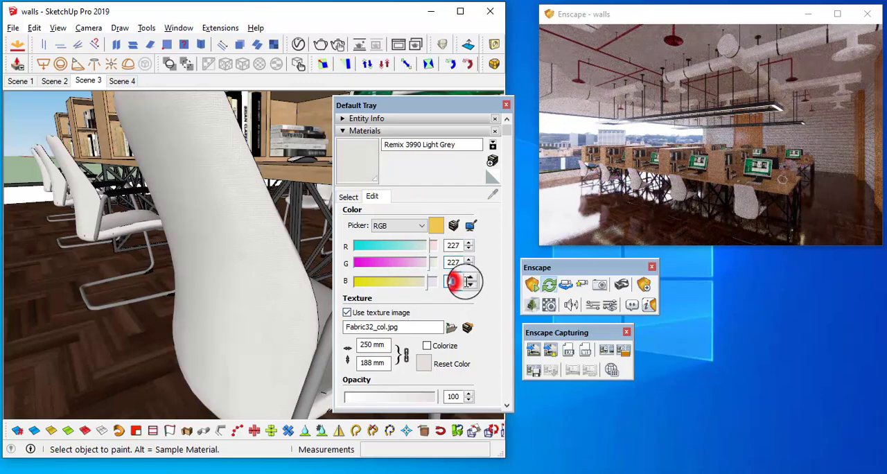
pyautogui.write('227')
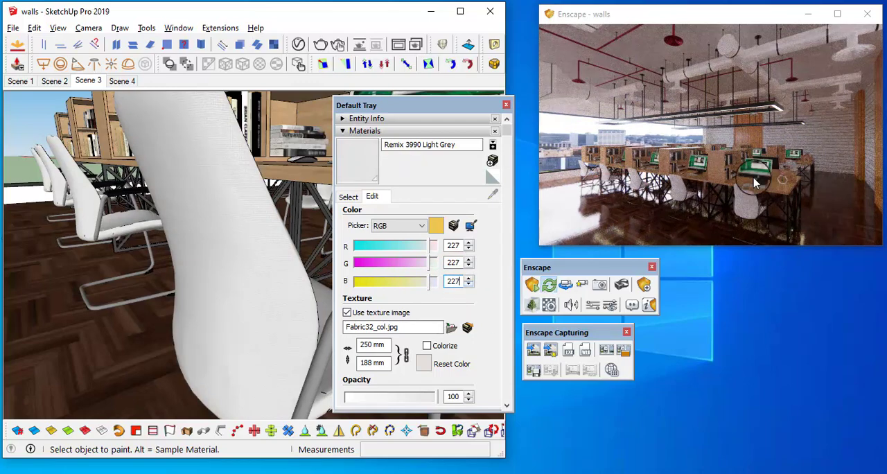
pyautogui.moveTo(745, 173); pyautogui.dragTo(728, 169, button='right')
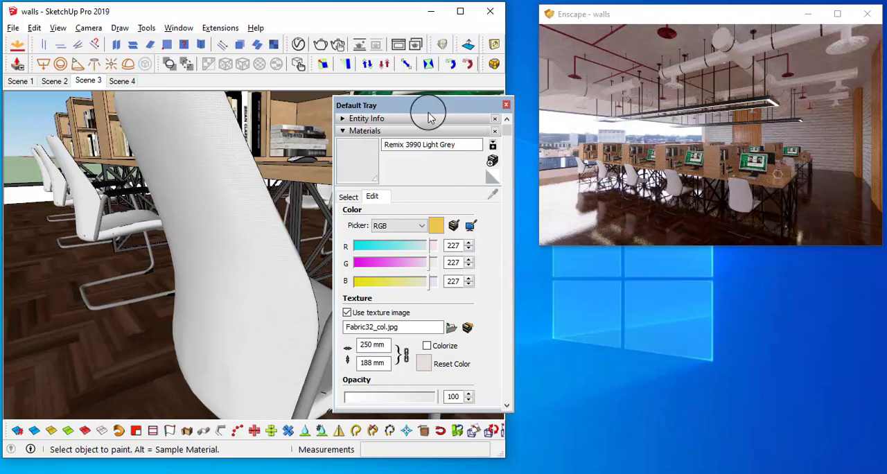
# Try Urban as the horizon source in the Enscape atmosphere settings
pyautogui.moveTo(426, 107)
pyautogui.mouseDown()
pyautogui.moveTo(764, 252)
pyautogui.moveTo(781, 270)
pyautogui.mouseUp()
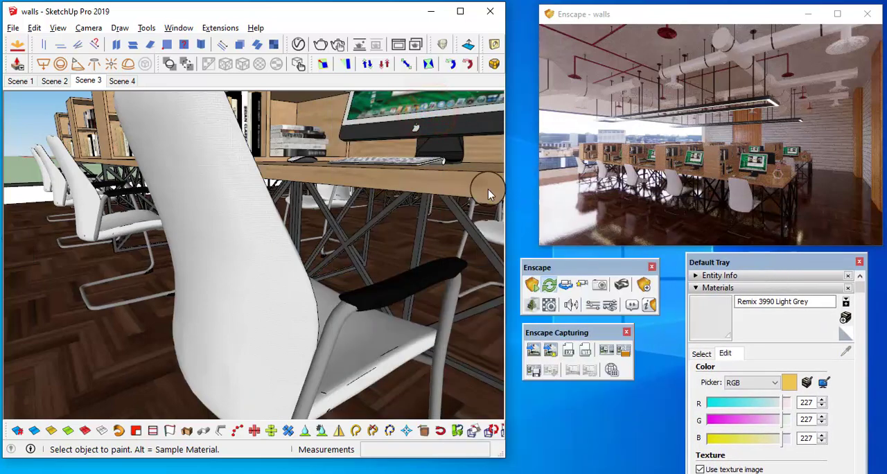
pyautogui.click(609, 305)
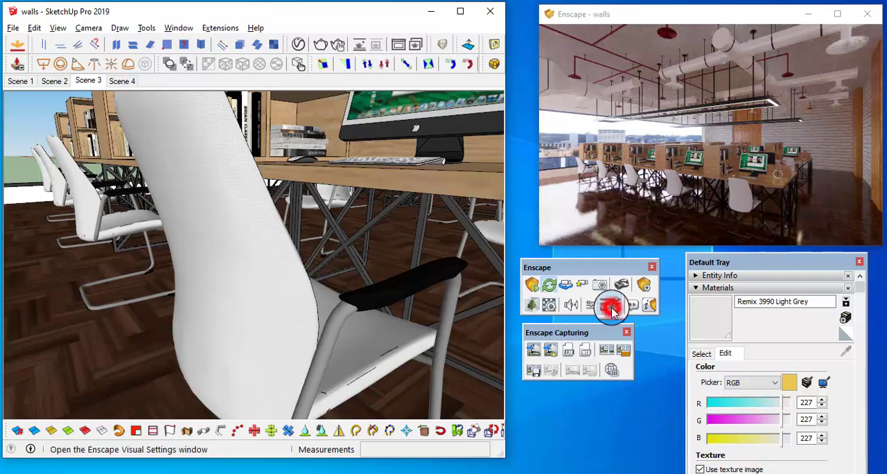
pyautogui.moveTo(260, 166); pyautogui.dragTo(166, 28)
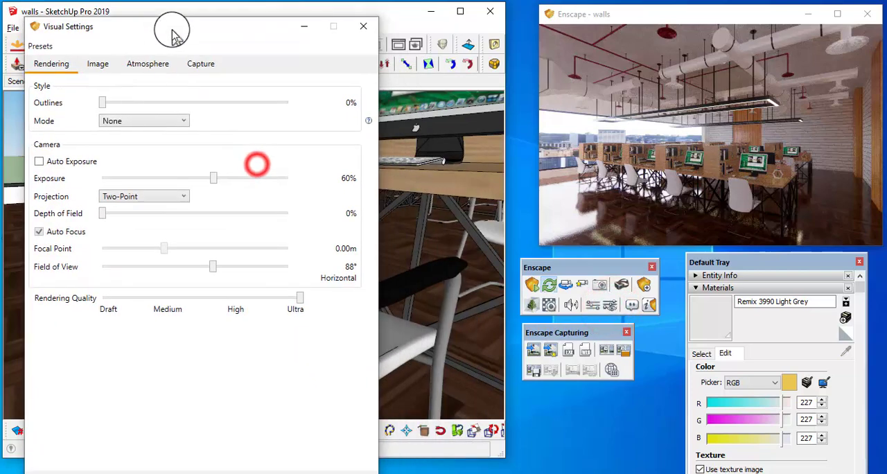
pyautogui.click(147, 63)
pyautogui.click(149, 294)
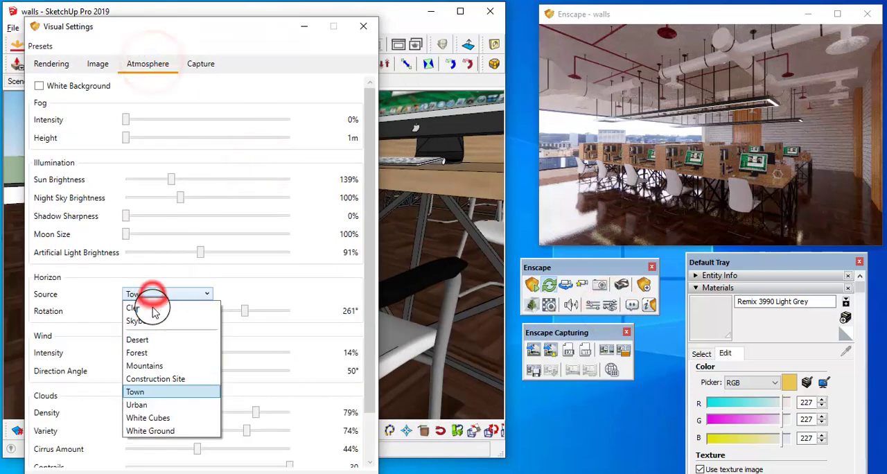
pyautogui.click(147, 405)
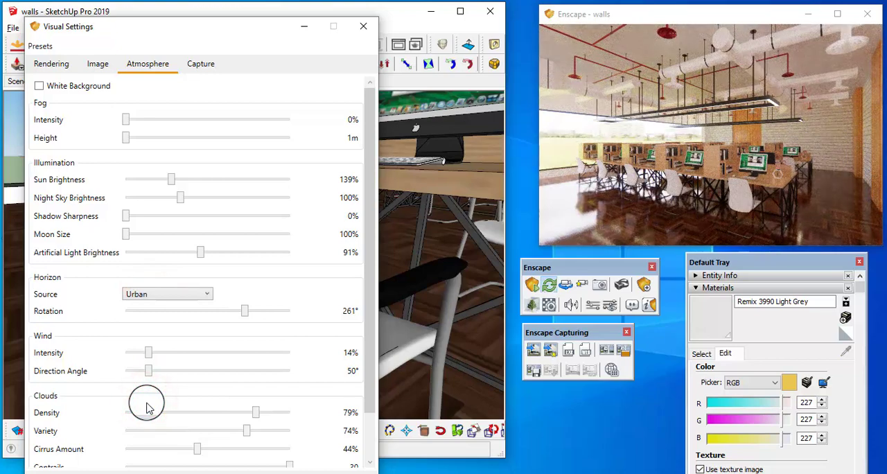
# Set the Enscape horizon source to Construction Site and the wind intensity to 13%
pyautogui.click(182, 296)
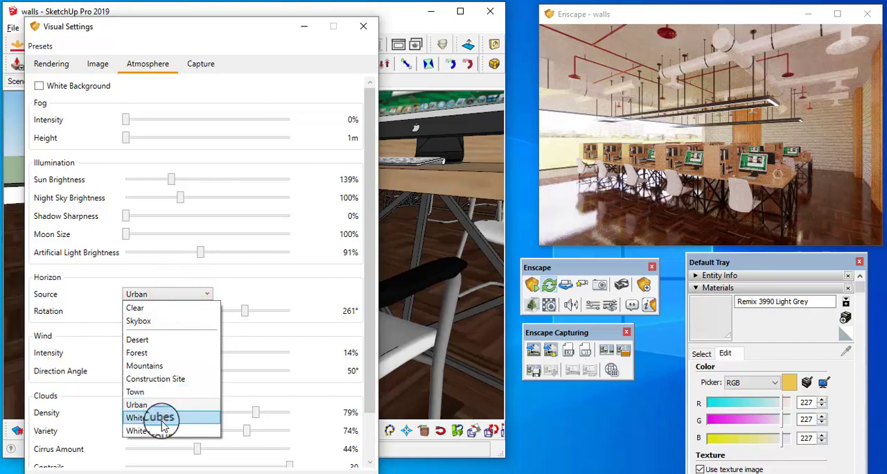
pyautogui.click(159, 380)
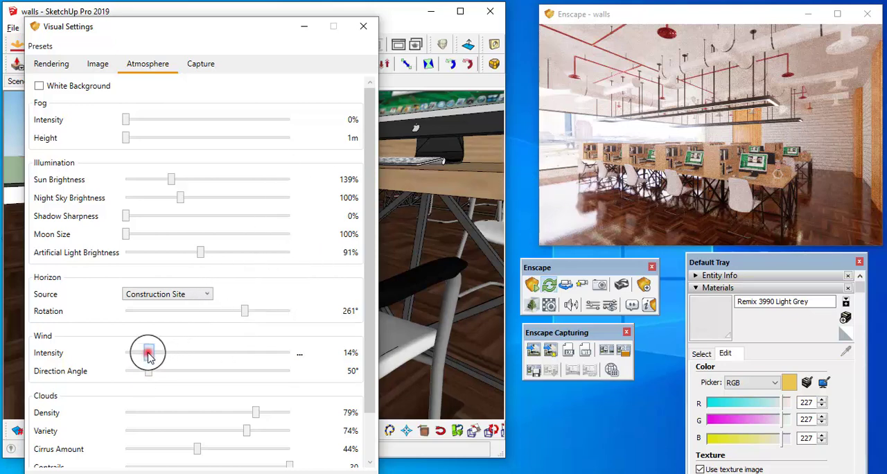
pyautogui.moveTo(148, 354); pyautogui.dragTo(145, 351)
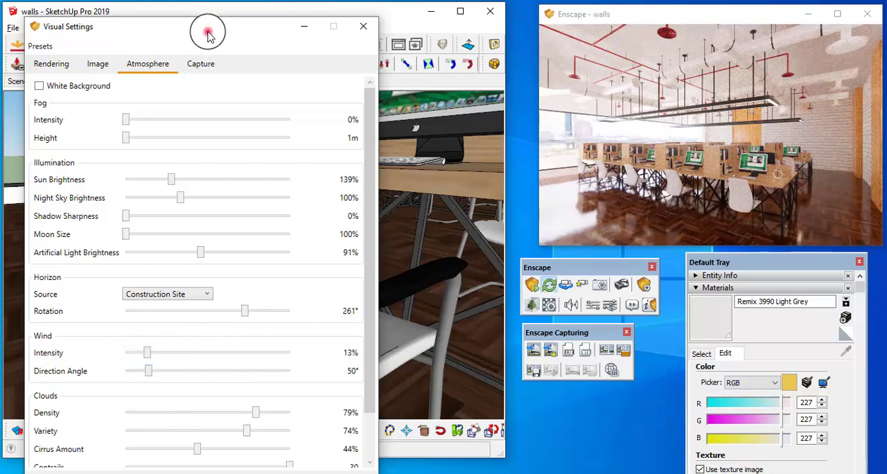
pyautogui.moveTo(208, 33); pyautogui.dragTo(227, 22)
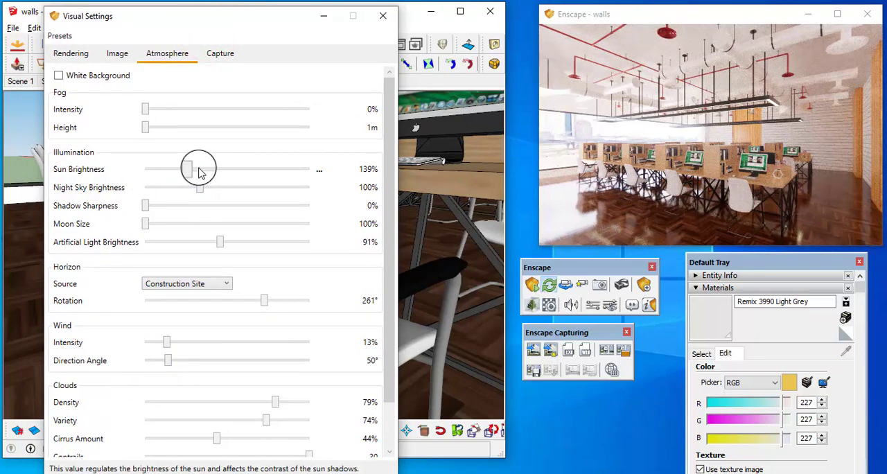
# Lower the sun brightness to 12%, rotate the horizon to 18°, and slightly turn the Enscape view
pyautogui.moveTo(185, 172); pyautogui.dragTo(151, 173)
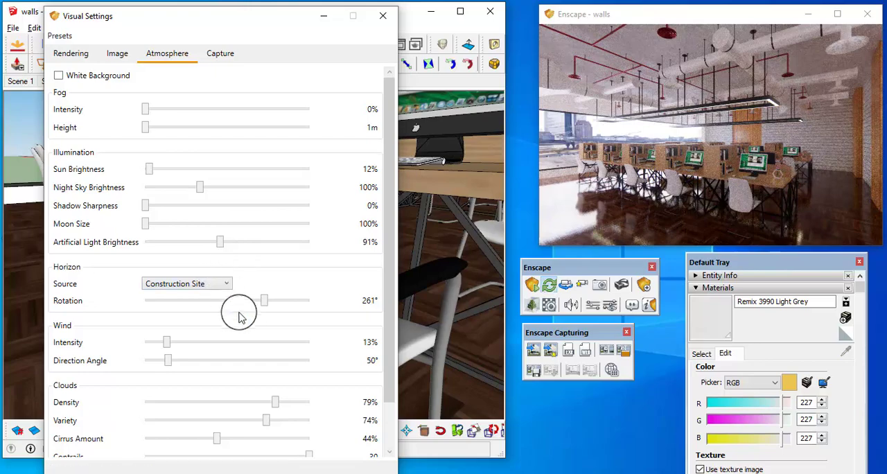
pyautogui.moveTo(264, 300); pyautogui.dragTo(152, 305)
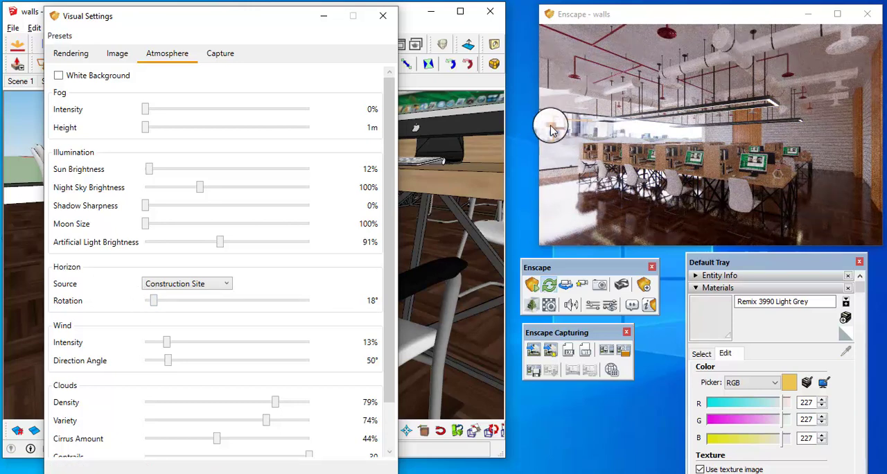
pyautogui.click(736, 166)
pyautogui.moveTo(736, 163); pyautogui.dragTo(733, 161)
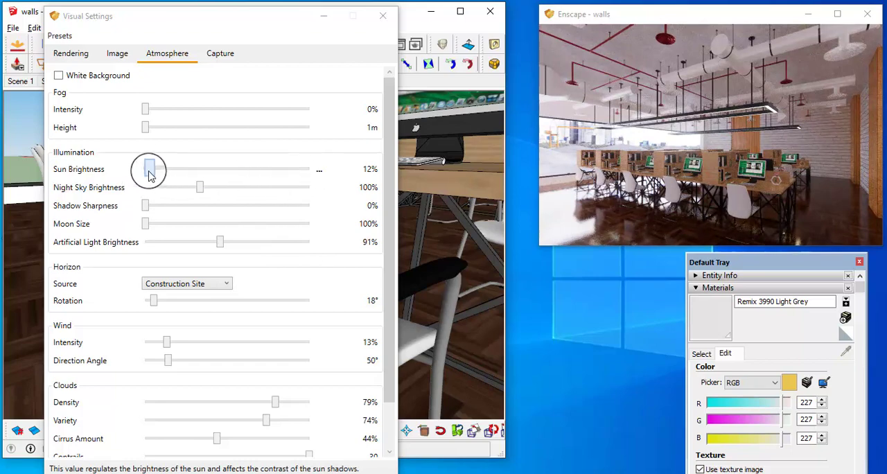
# Set the sun brightness to exactly 10% in the Enscape atmosphere settings
pyautogui.moveTo(149, 175); pyautogui.dragTo(111, 174)
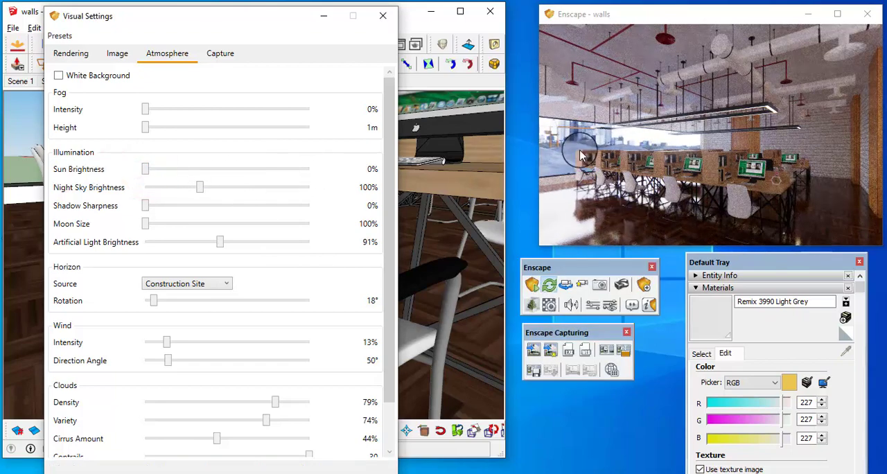
pyautogui.rightClick(319, 173)
pyautogui.click(328, 191)
pyautogui.write('10')
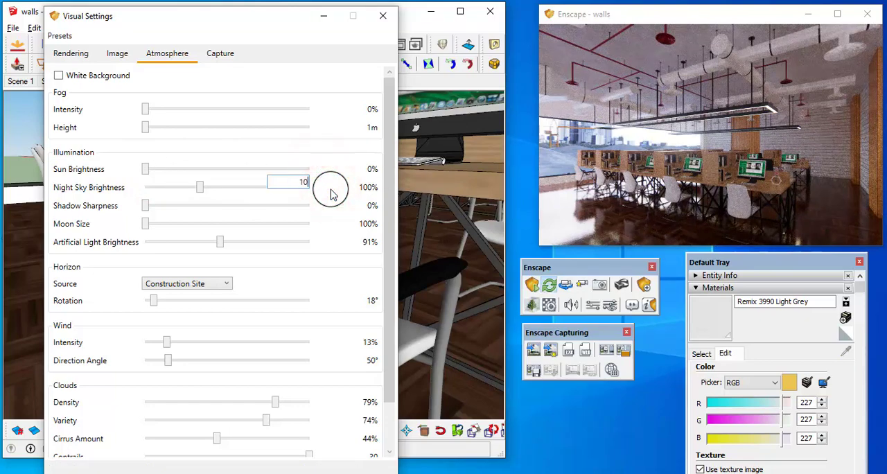
pyautogui.press('Return')
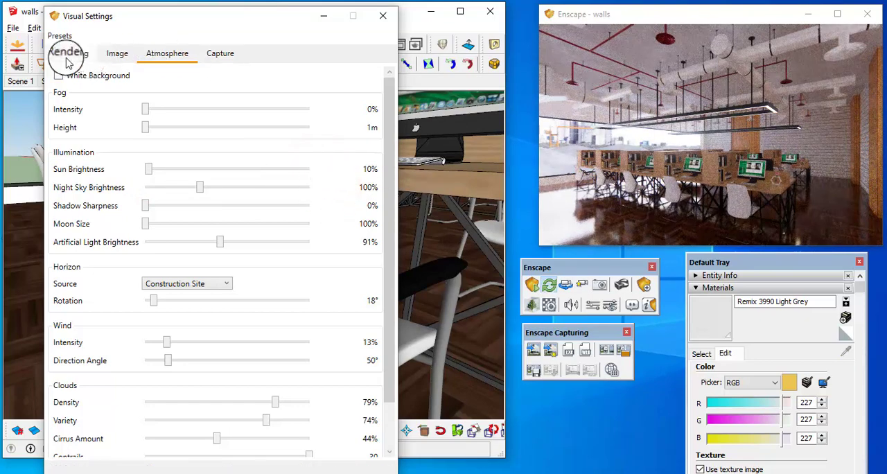
# Raise the camera exposure to 61% in the rendering settings and close Visual Settings
pyautogui.click(69, 55)
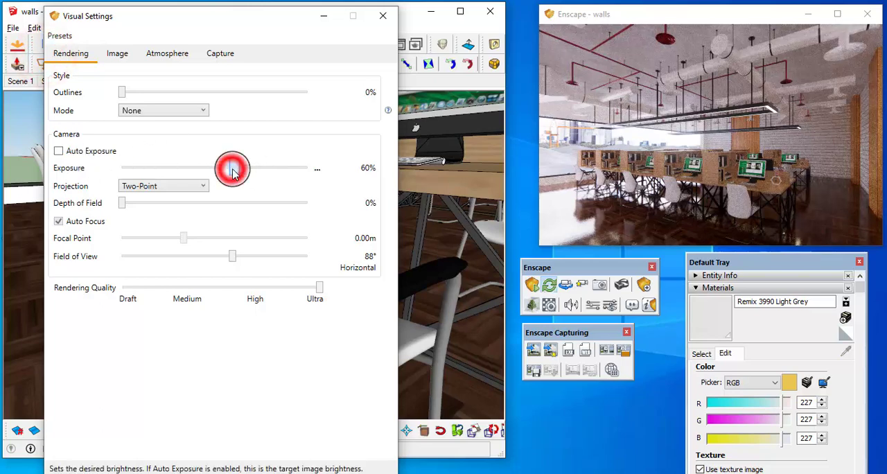
pyautogui.moveTo(232, 172); pyautogui.dragTo(235, 173)
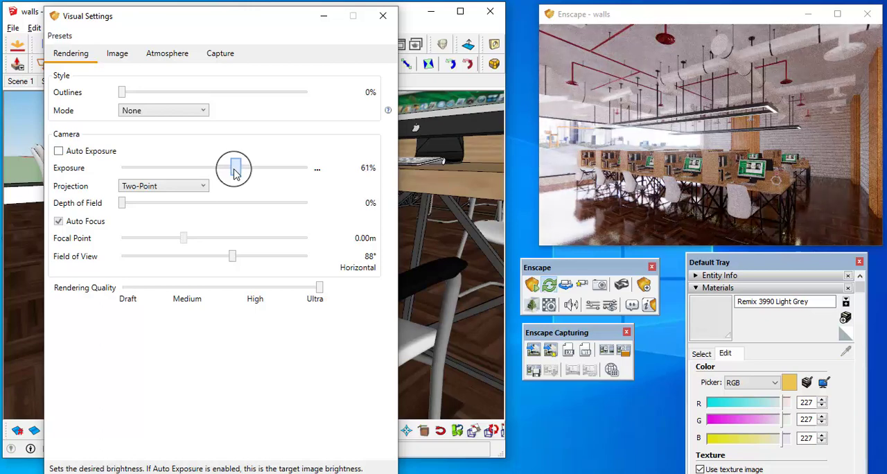
pyautogui.moveTo(709, 151); pyautogui.dragTo(709, 151, button='middle')
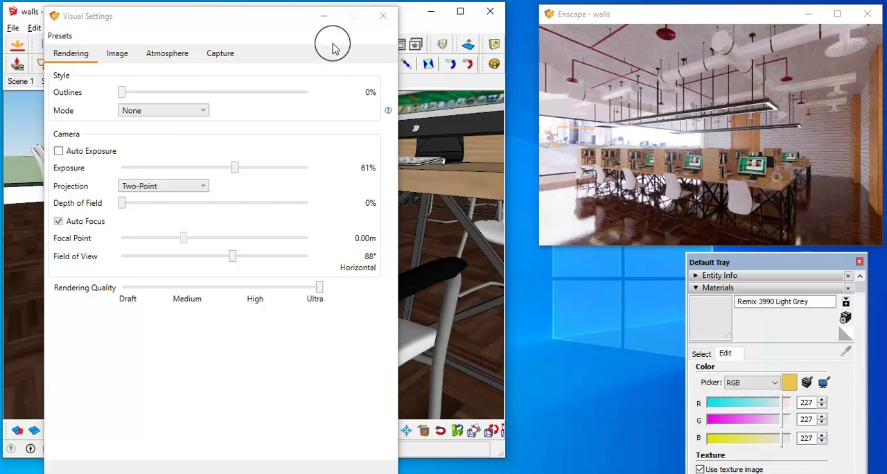
pyautogui.click(374, 19)
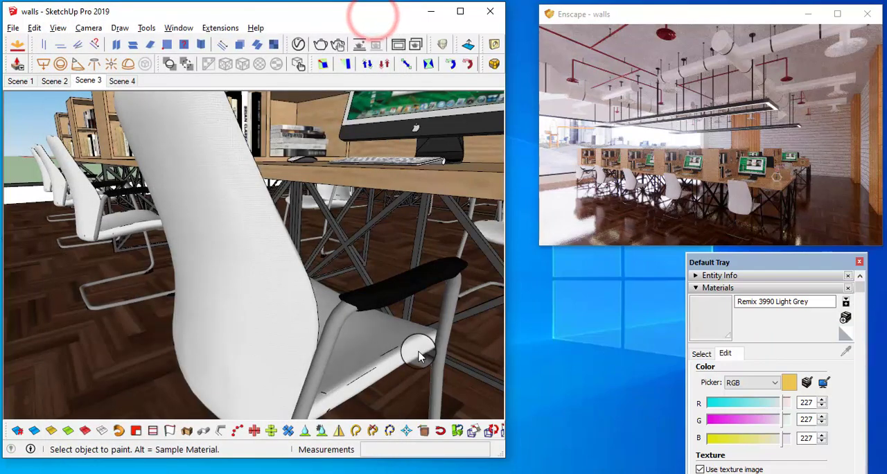
# Sample the white brick material from the back wall in SketchUp and open it for editing
pyautogui.moveTo(416, 352)
pyautogui.mouseDown(button='middle')
pyautogui.moveTo(412, 275)
pyautogui.moveTo(217, 289)
pyautogui.mouseUp(button='middle')
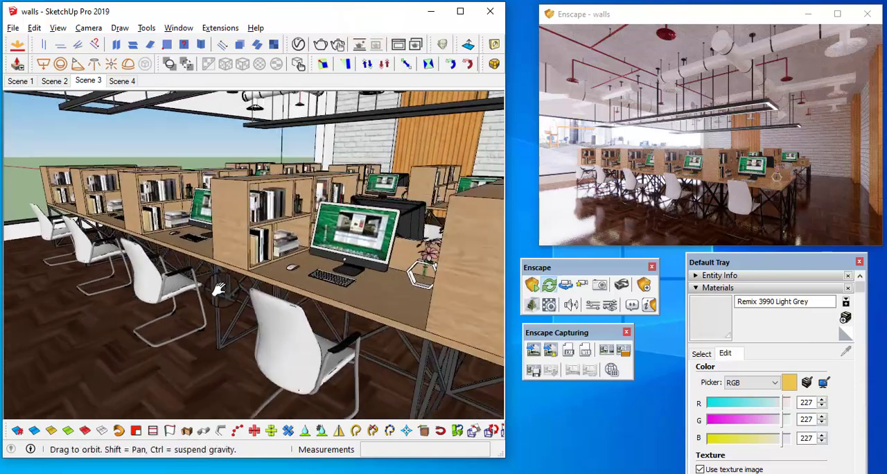
pyautogui.scroll(3, 295, 271)
pyautogui.moveTo(295, 271)
pyautogui.mouseDown(button='middle')
pyautogui.moveTo(380, 212)
pyautogui.moveTo(287, 216)
pyautogui.moveTo(335, 197)
pyautogui.mouseUp(button='middle')
pyautogui.click(701, 352)
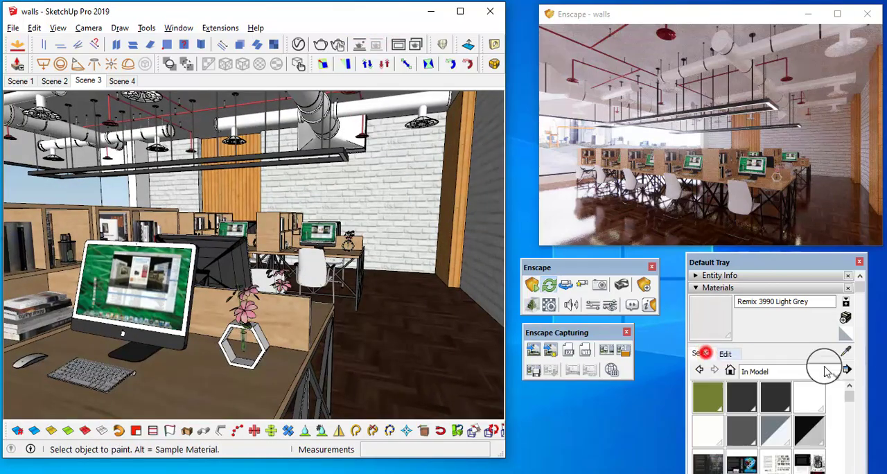
pyautogui.click(848, 353)
pyautogui.click(383, 173)
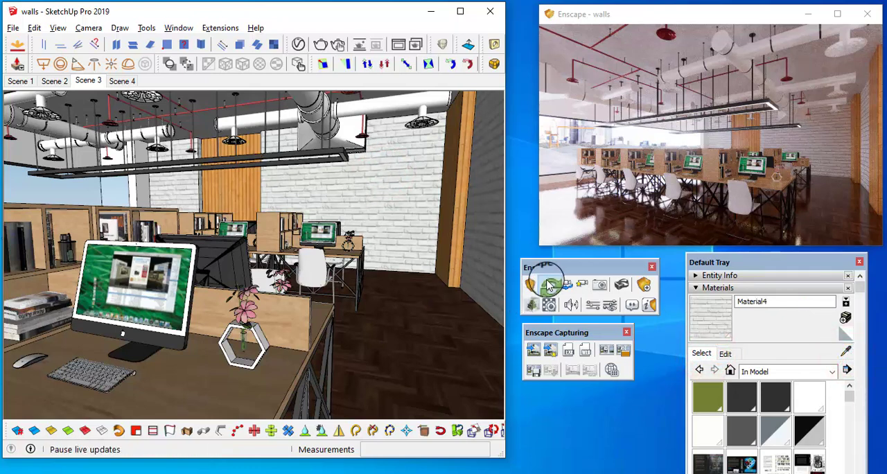
pyautogui.moveTo(741, 257)
pyautogui.mouseDown()
pyautogui.moveTo(382, 139)
pyautogui.moveTo(369, 163)
pyautogui.moveTo(225, 157)
pyautogui.mouseUp()
pyautogui.click(282, 353)
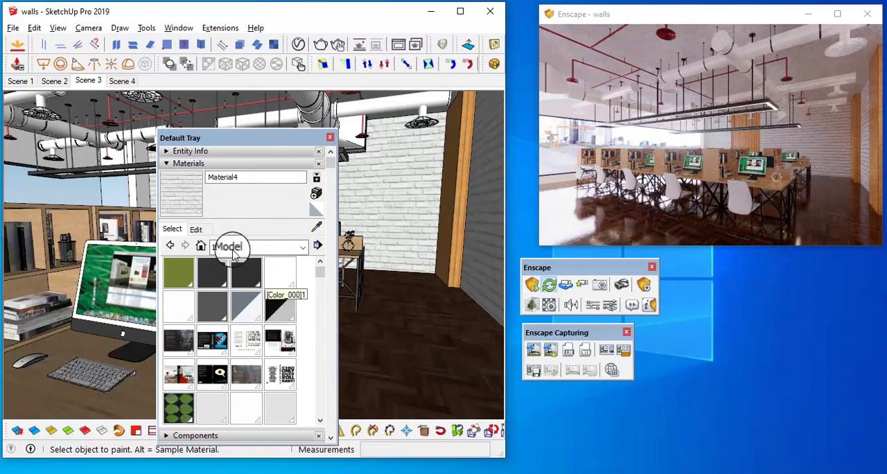
pyautogui.click(196, 228)
# Browse the Brick texture folders and try Bricks01_COL_VAR1_1K from Bricks01 as the wall material's texture image
pyautogui.click(275, 361)
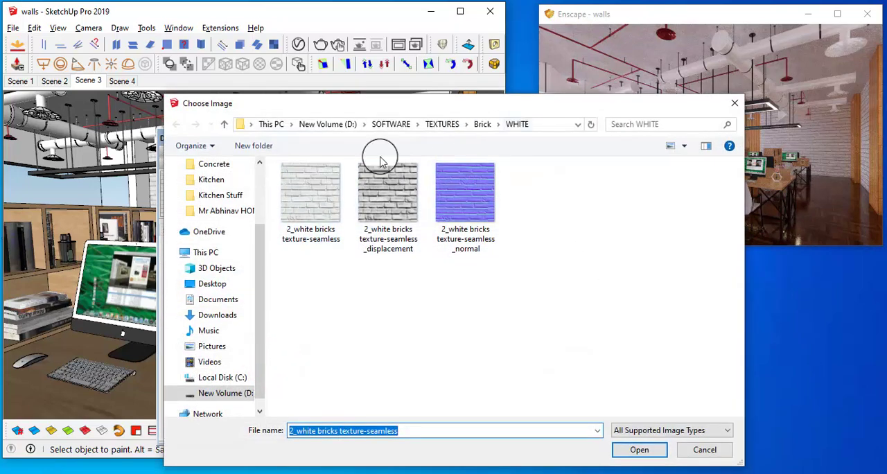
pyautogui.click(225, 129)
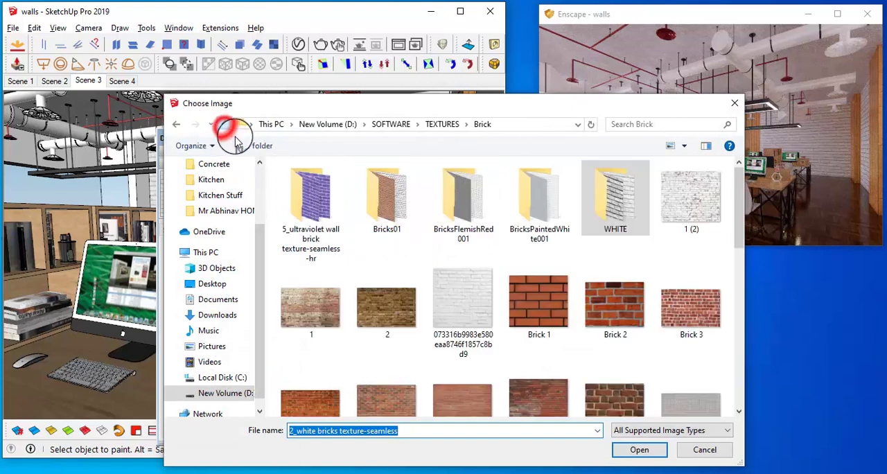
pyautogui.scroll(-1, 349, 315)
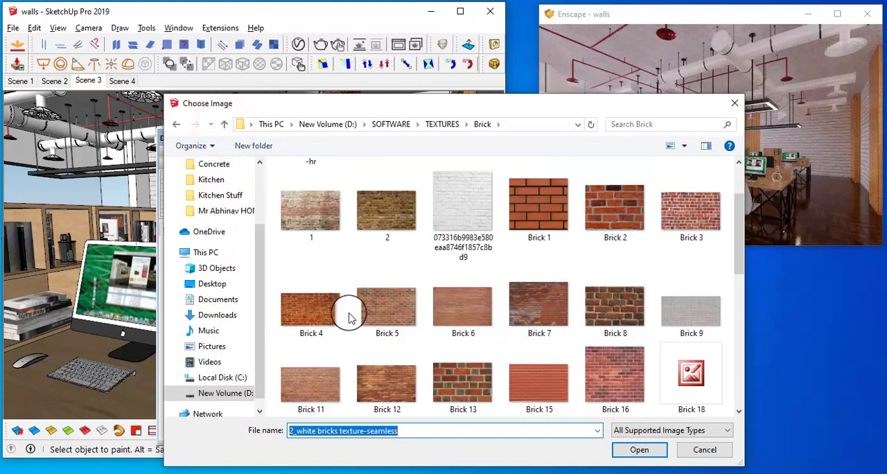
pyautogui.scroll(1, 349, 312)
pyautogui.doubleClick(464, 201)
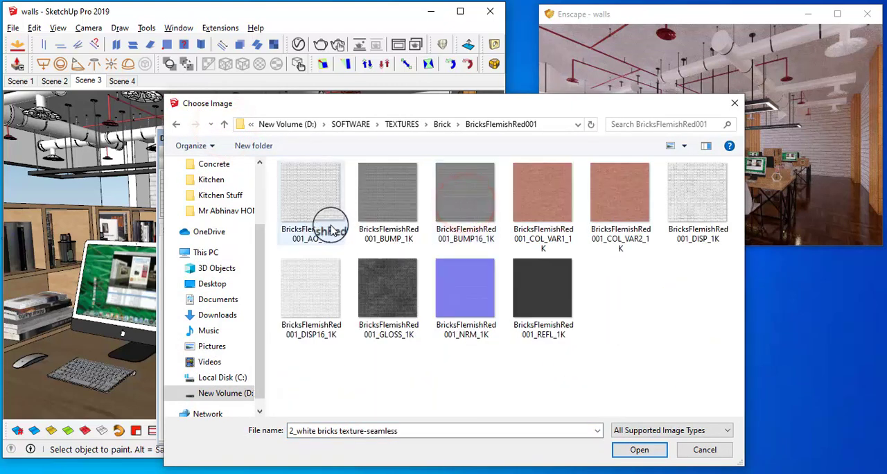
pyautogui.click(217, 125)
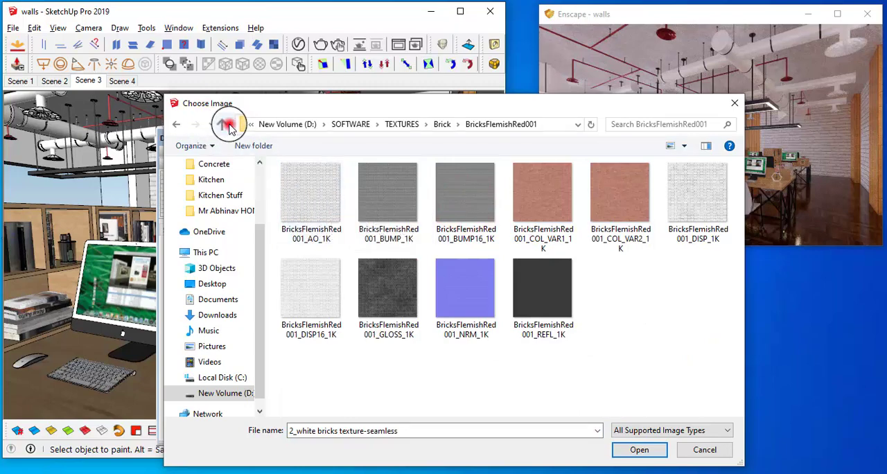
pyautogui.click(320, 215)
pyautogui.doubleClick(320, 214)
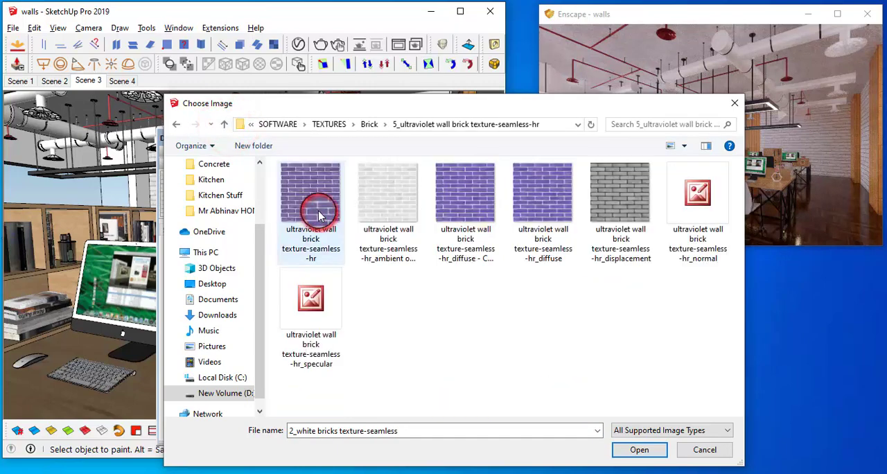
pyautogui.click(223, 124)
pyautogui.doubleClick(374, 216)
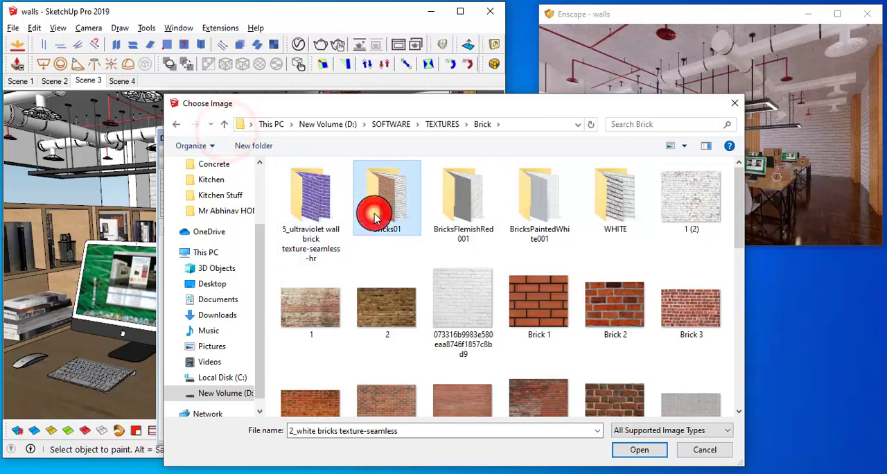
pyautogui.click(374, 207)
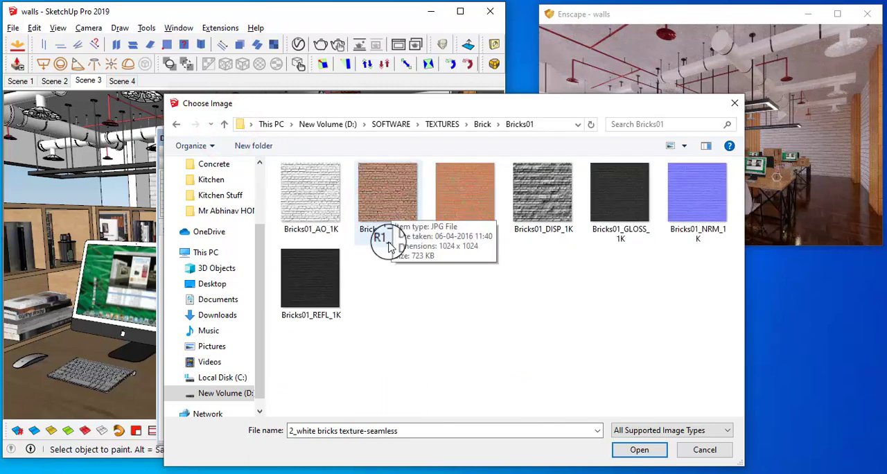
pyautogui.click(390, 201)
pyautogui.click(637, 452)
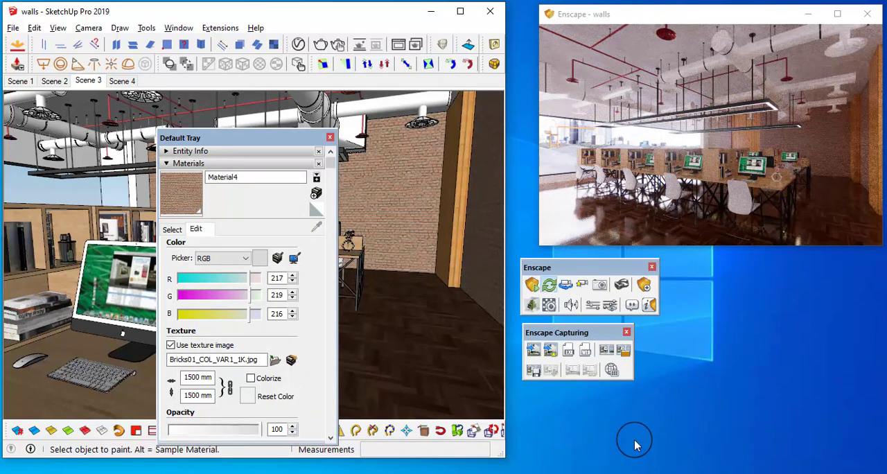
# Try the white brick image 073316b9983e580eaa8746f1857c8bd9 from the Brick folder as the wall material's texture
pyautogui.click(274, 360)
pyautogui.click(225, 124)
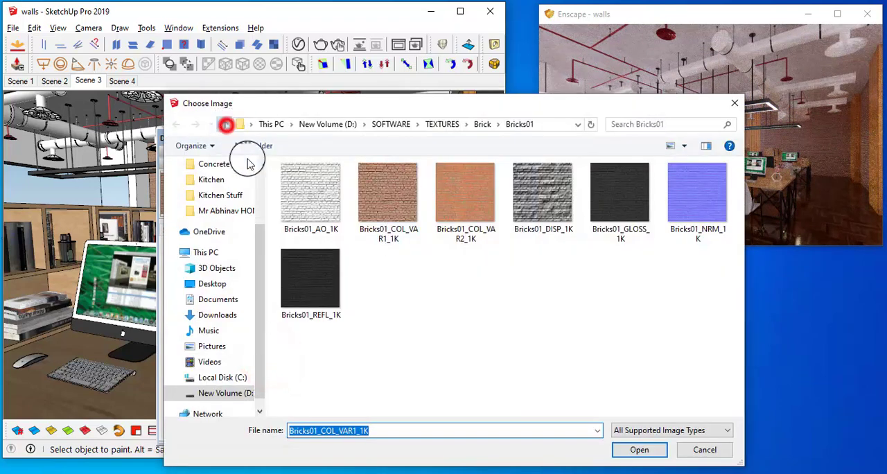
pyautogui.scroll(-6, 609, 303)
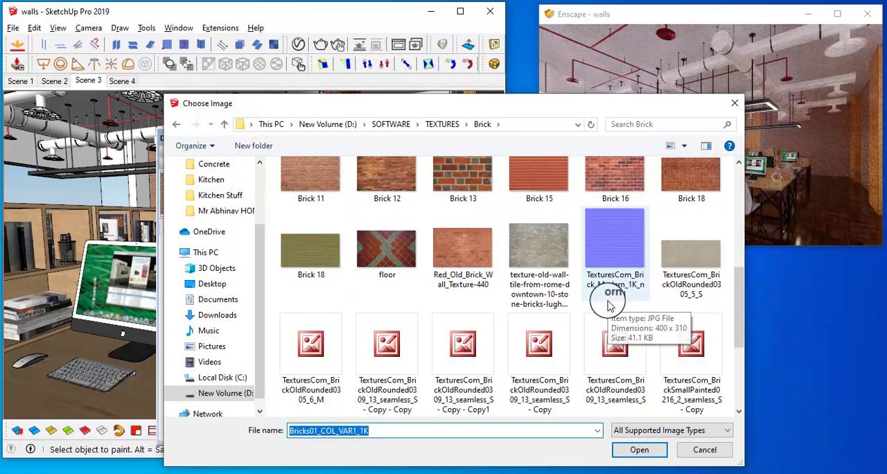
pyautogui.scroll(-5, 610, 303)
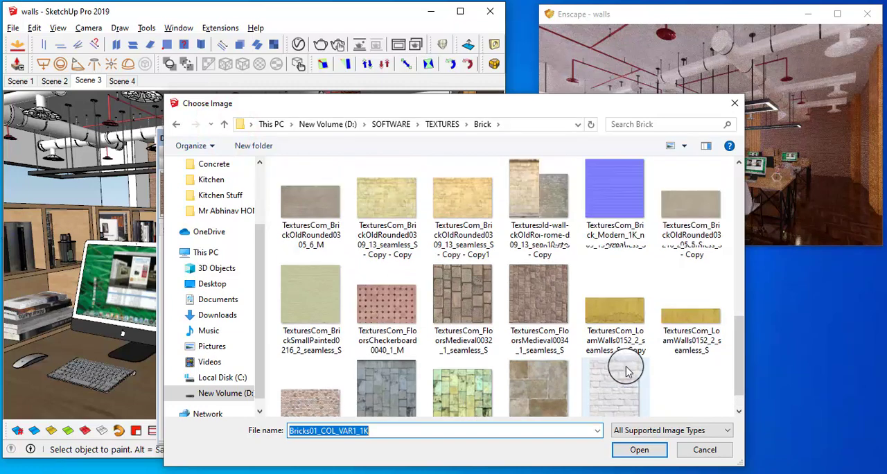
pyautogui.scroll(10, 627, 372)
pyautogui.click(461, 298)
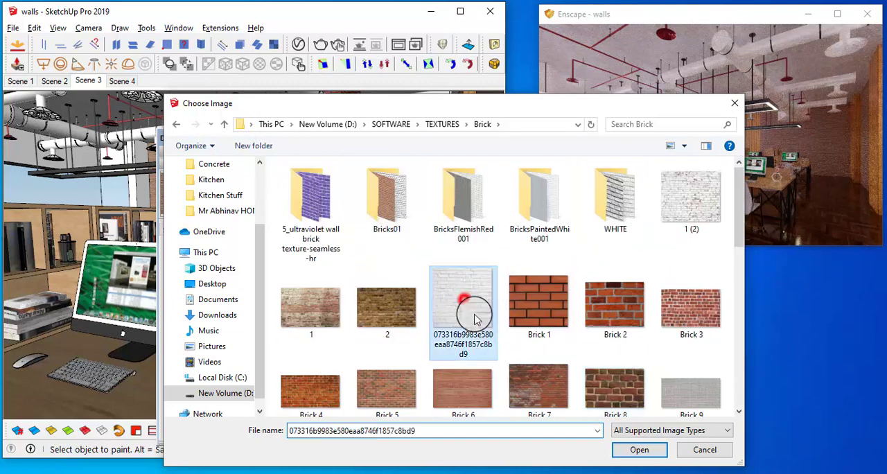
pyautogui.click(640, 449)
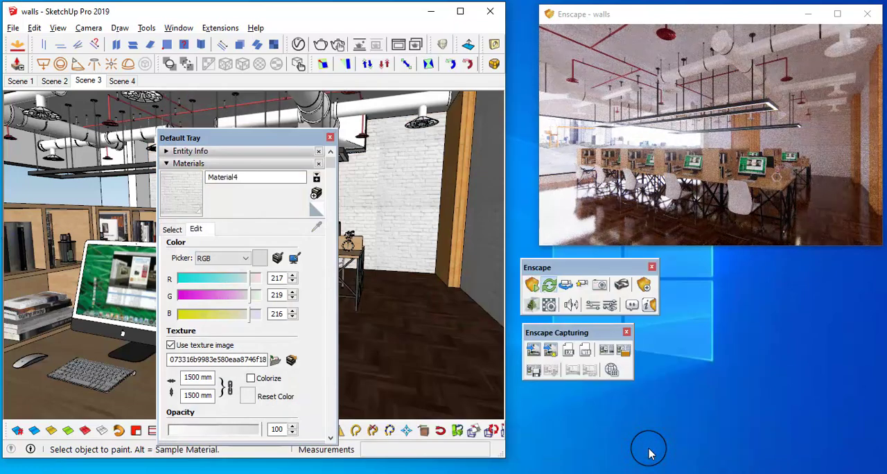
# Use 1 (2).jpg from the Brick folder as the wall material's texture, set its width to 2500 mm, and check the render
pyautogui.click(275, 359)
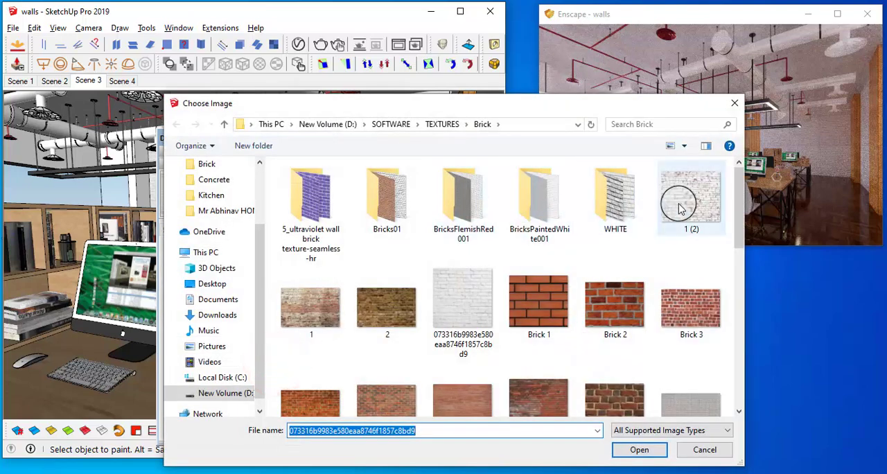
pyautogui.click(689, 198)
pyautogui.click(638, 450)
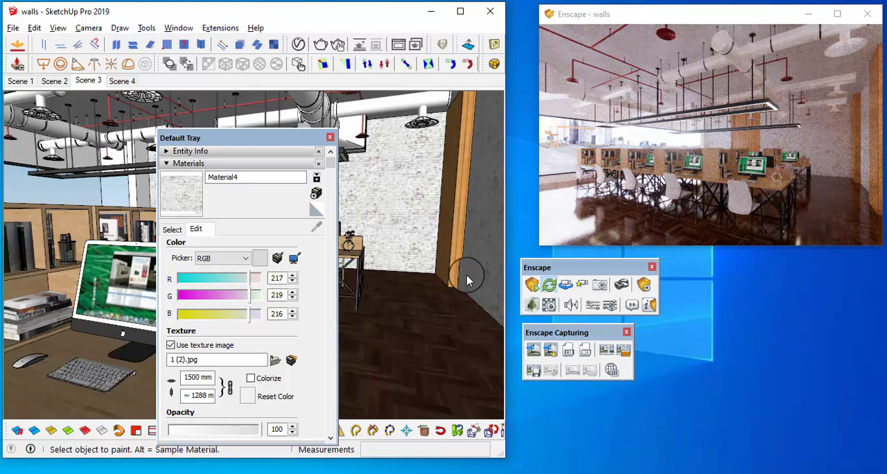
pyautogui.doubleClick(190, 377)
pyautogui.write('25')
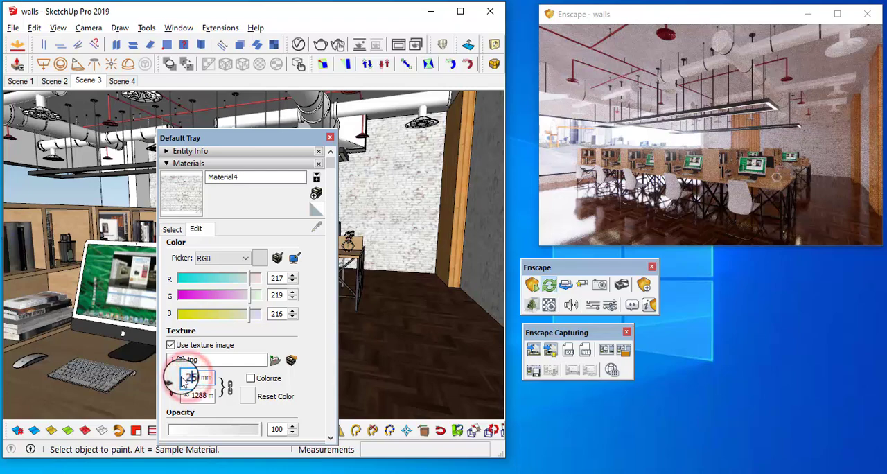
pyautogui.press('Return')
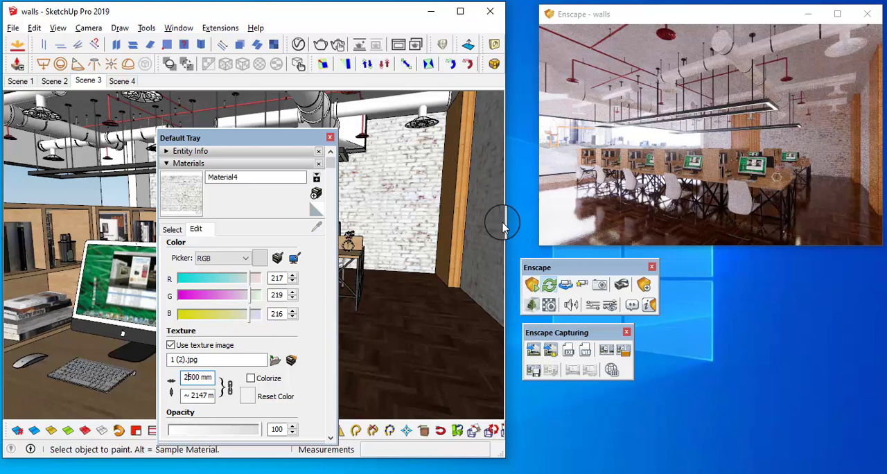
pyautogui.click(816, 154)
pyautogui.moveTo(816, 154); pyautogui.dragTo(818, 154)
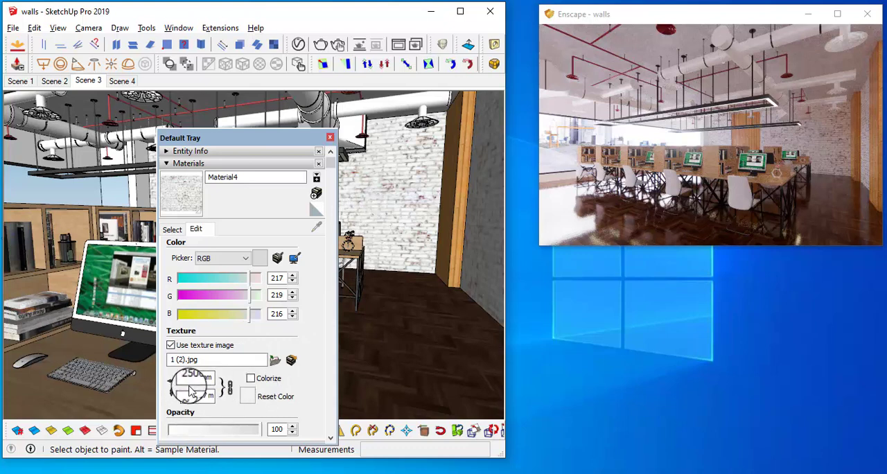
# Replace the wall material's texture image with 2_white bricks texture-seamless from the WHITE folder inside Brick
pyautogui.click(275, 360)
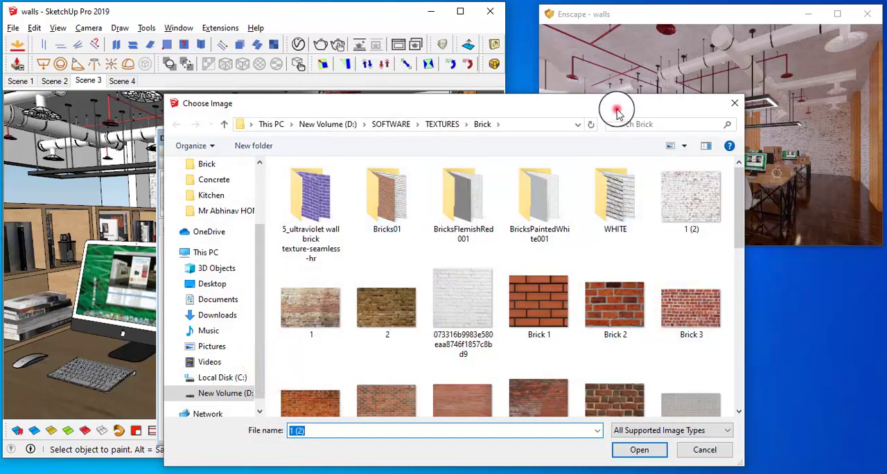
pyautogui.moveTo(616, 110); pyautogui.dragTo(409, 50)
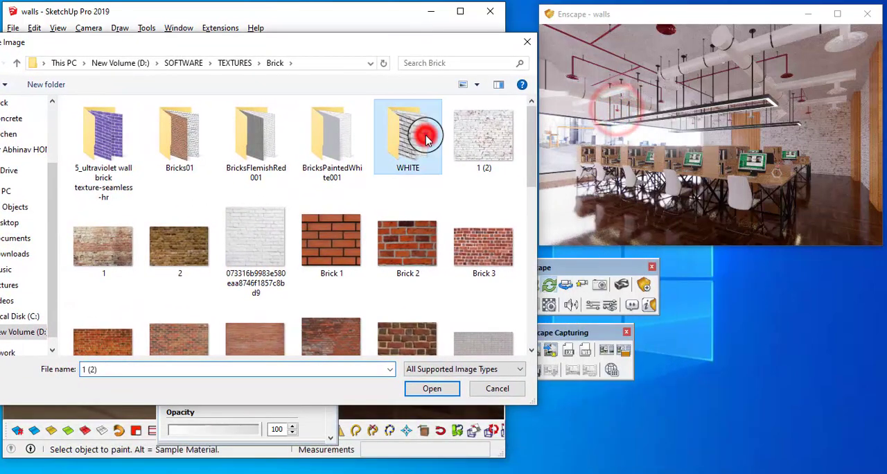
pyautogui.doubleClick(419, 130)
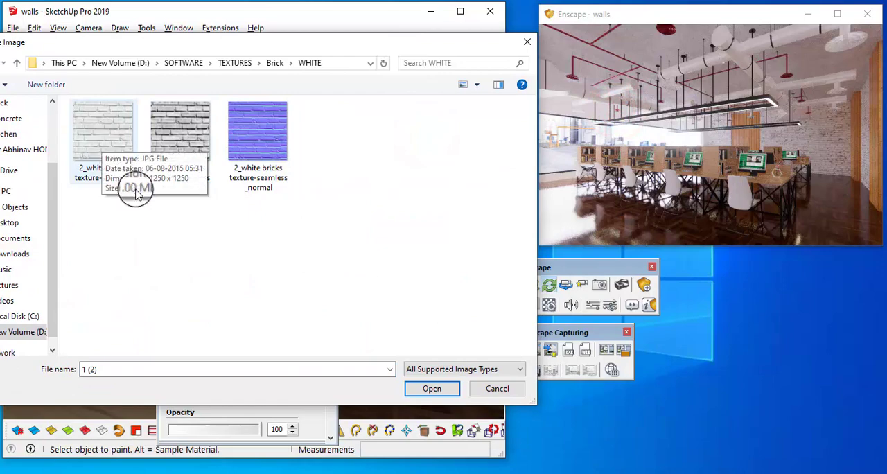
pyautogui.click(108, 144)
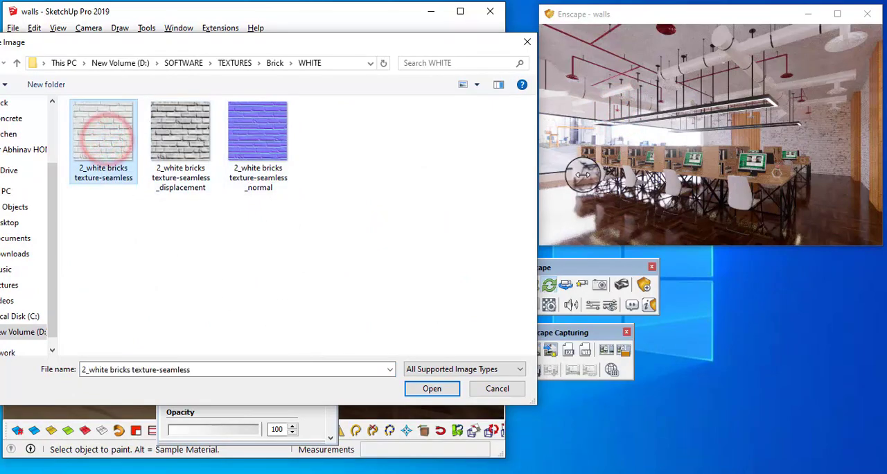
pyautogui.click(432, 388)
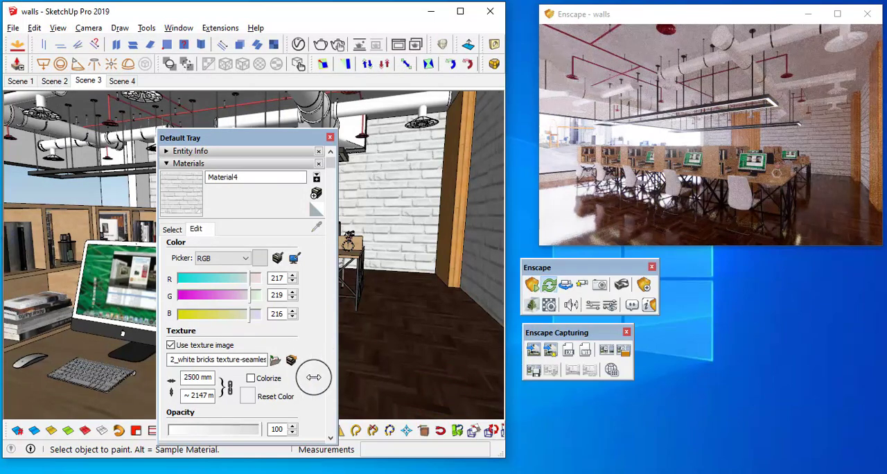
# Set the white brick texture's width to 1500 mm, unlock the aspect ratio, set the height to 1500 mm, and relock the ratio
pyautogui.click(187, 378)
pyautogui.moveTo(187, 379); pyautogui.dragTo(179, 378)
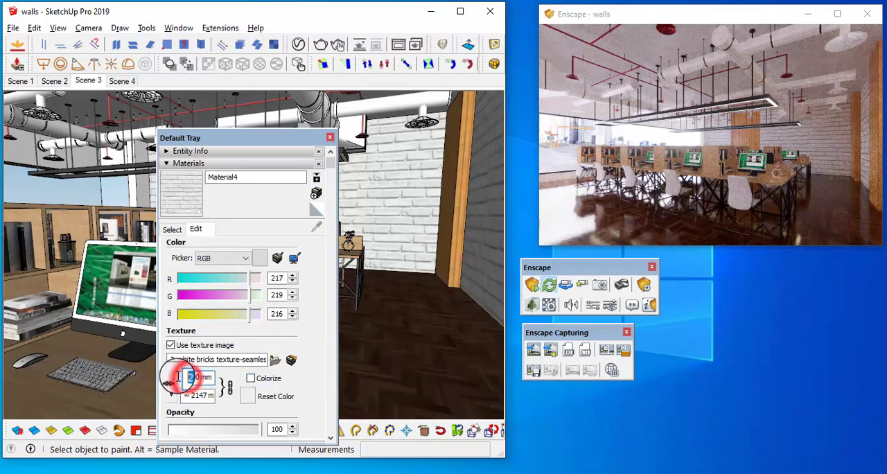
pyautogui.write('1')
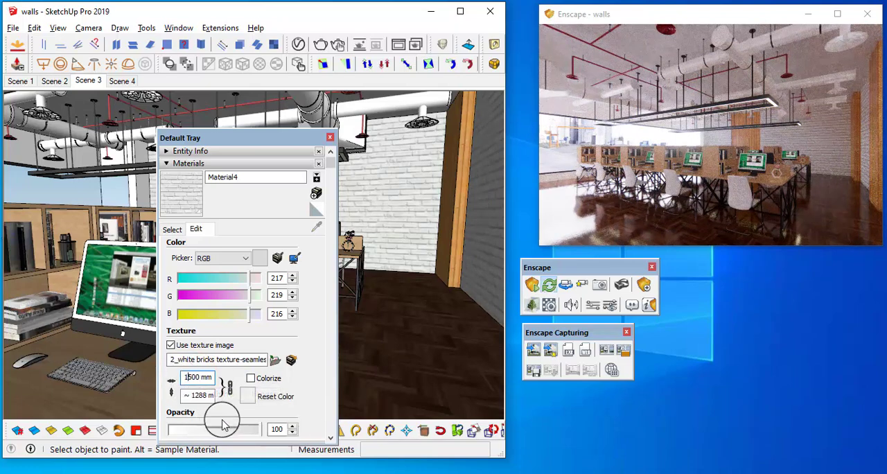
pyautogui.click(230, 388)
pyautogui.click(184, 395)
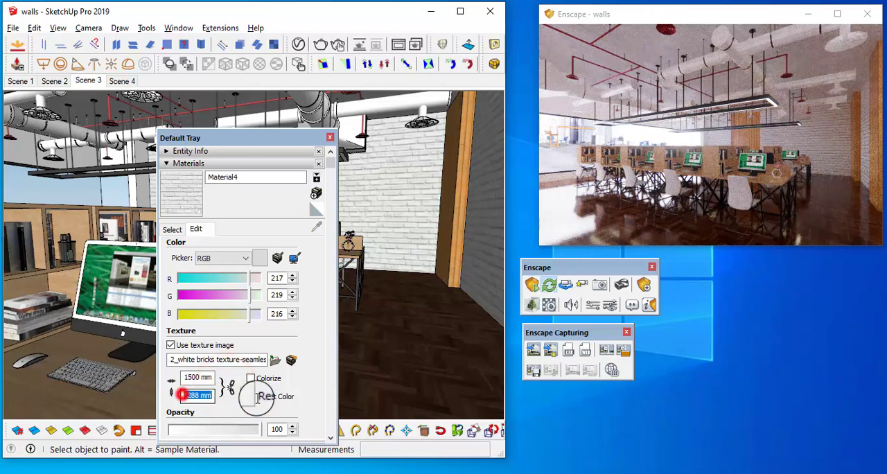
pyautogui.write('1500')
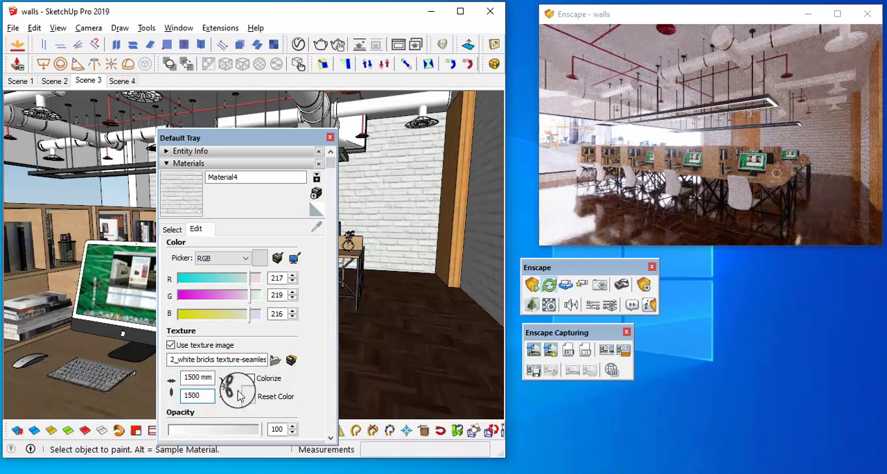
pyautogui.click(233, 387)
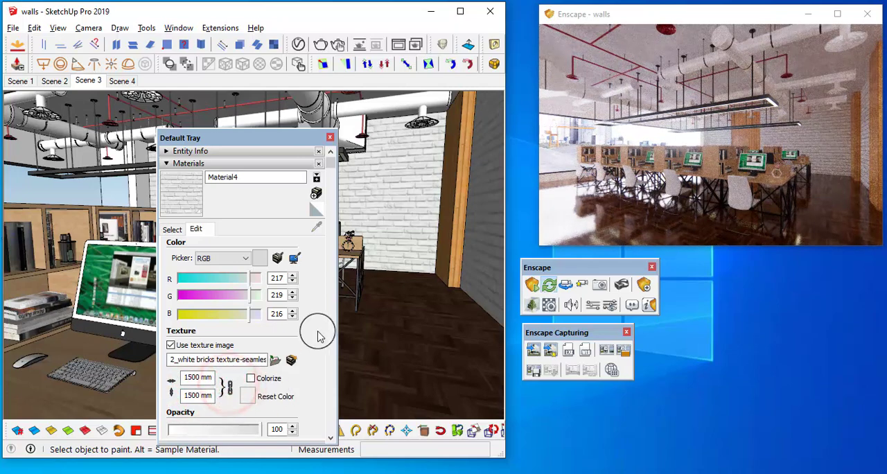